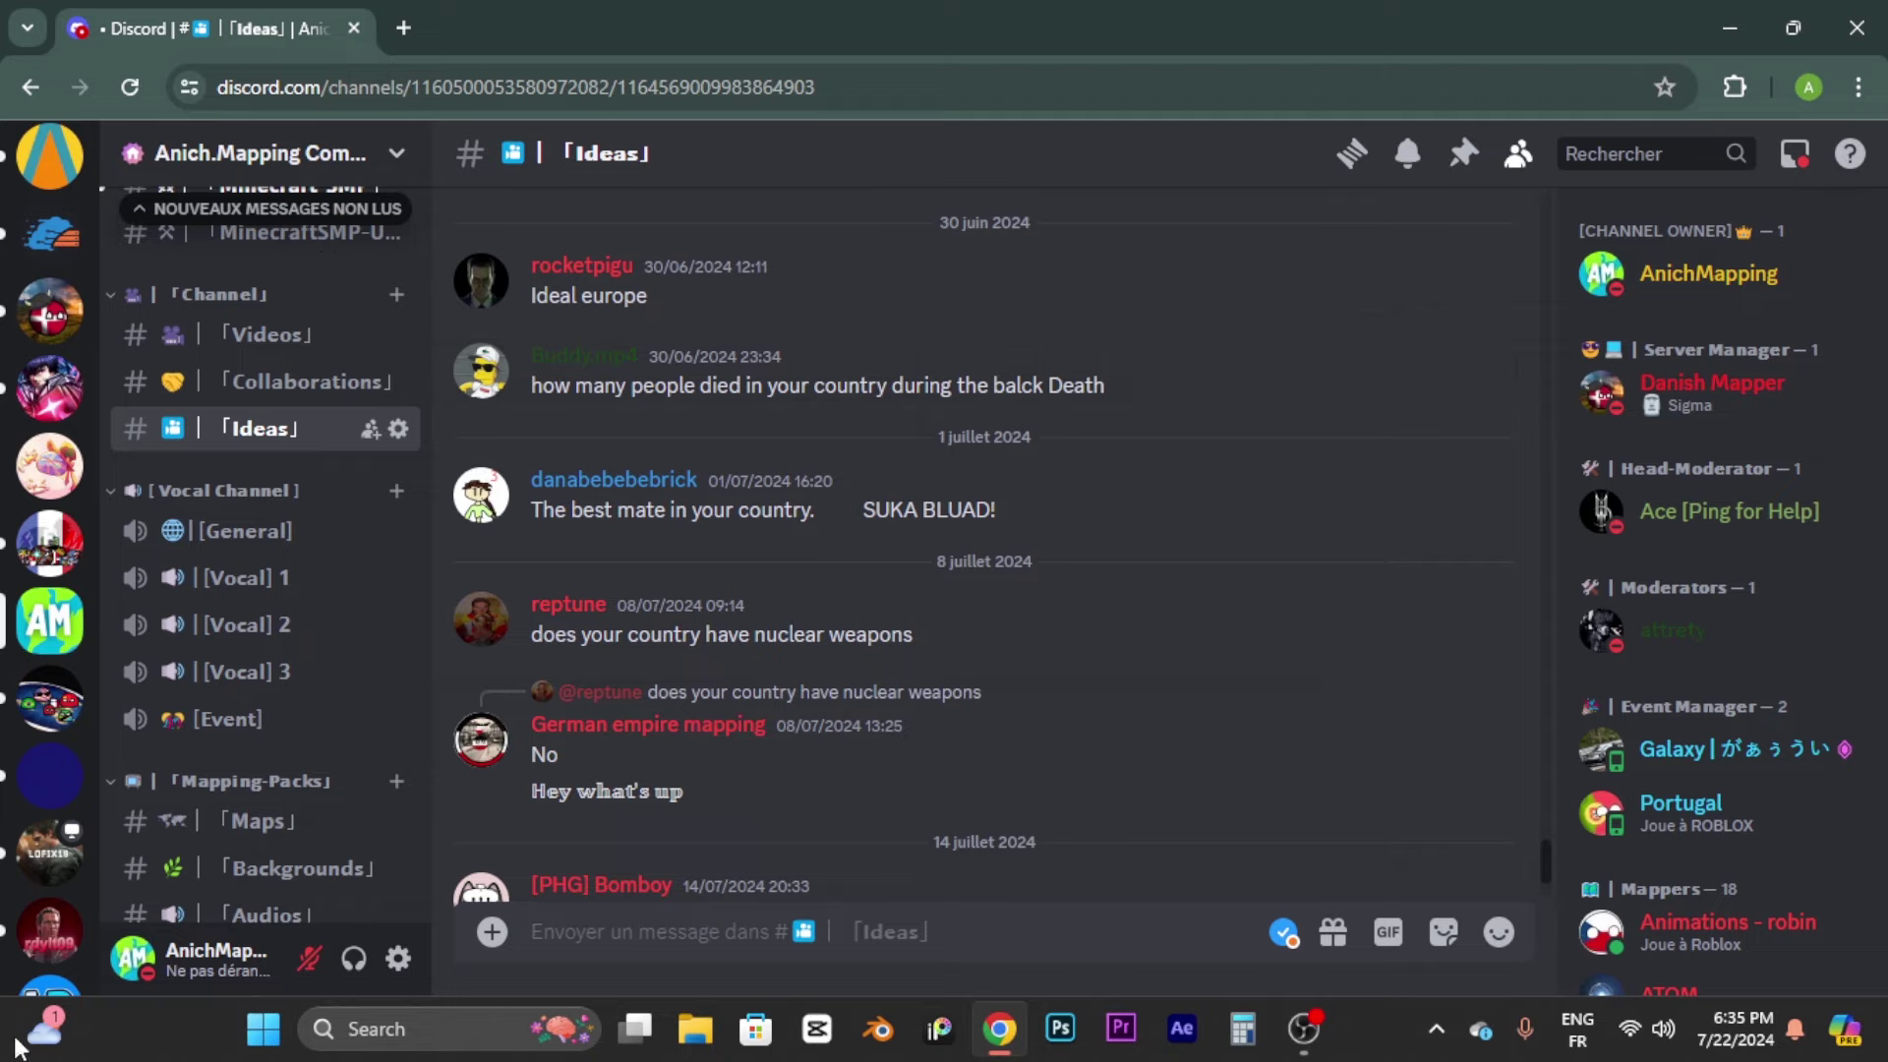
# Step: Search Google in a new tab for "which country in europe have nuclear weapons"
pyautogui.click(403, 27)
pyautogui.write('whi')
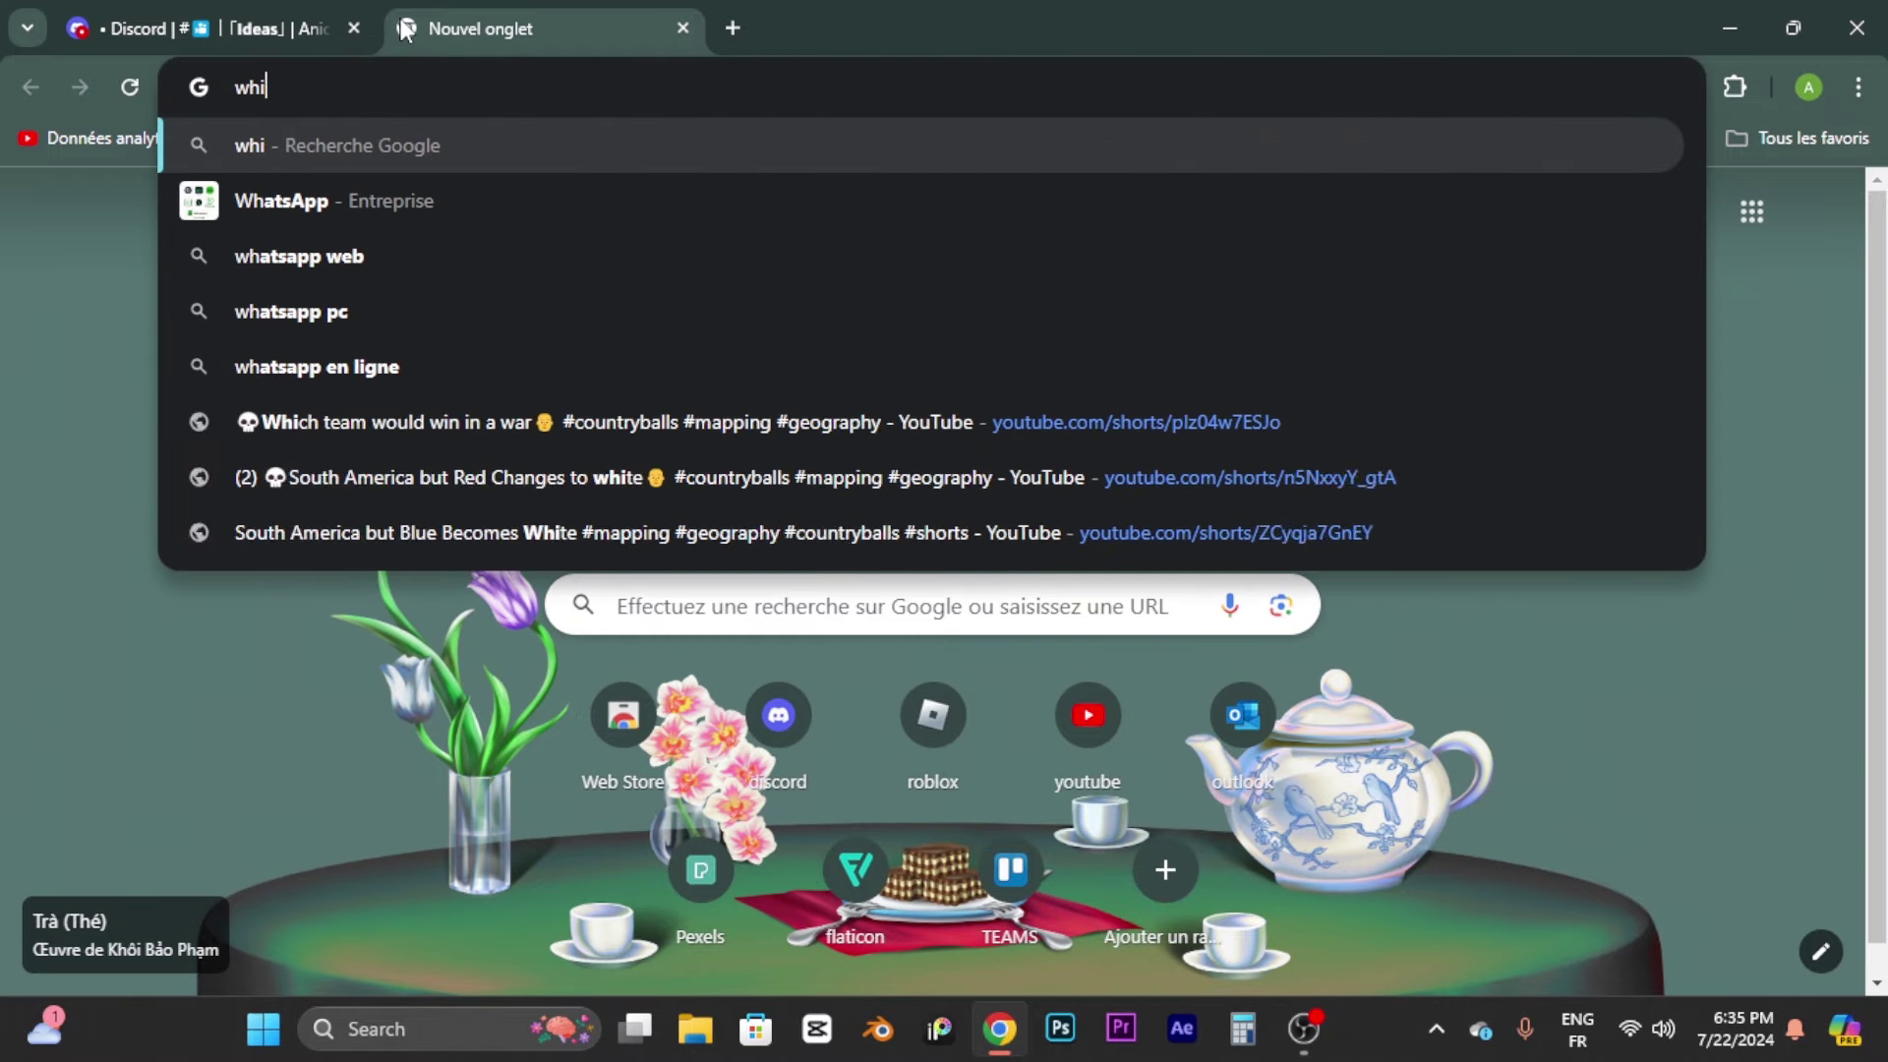
pyautogui.write('ch country')
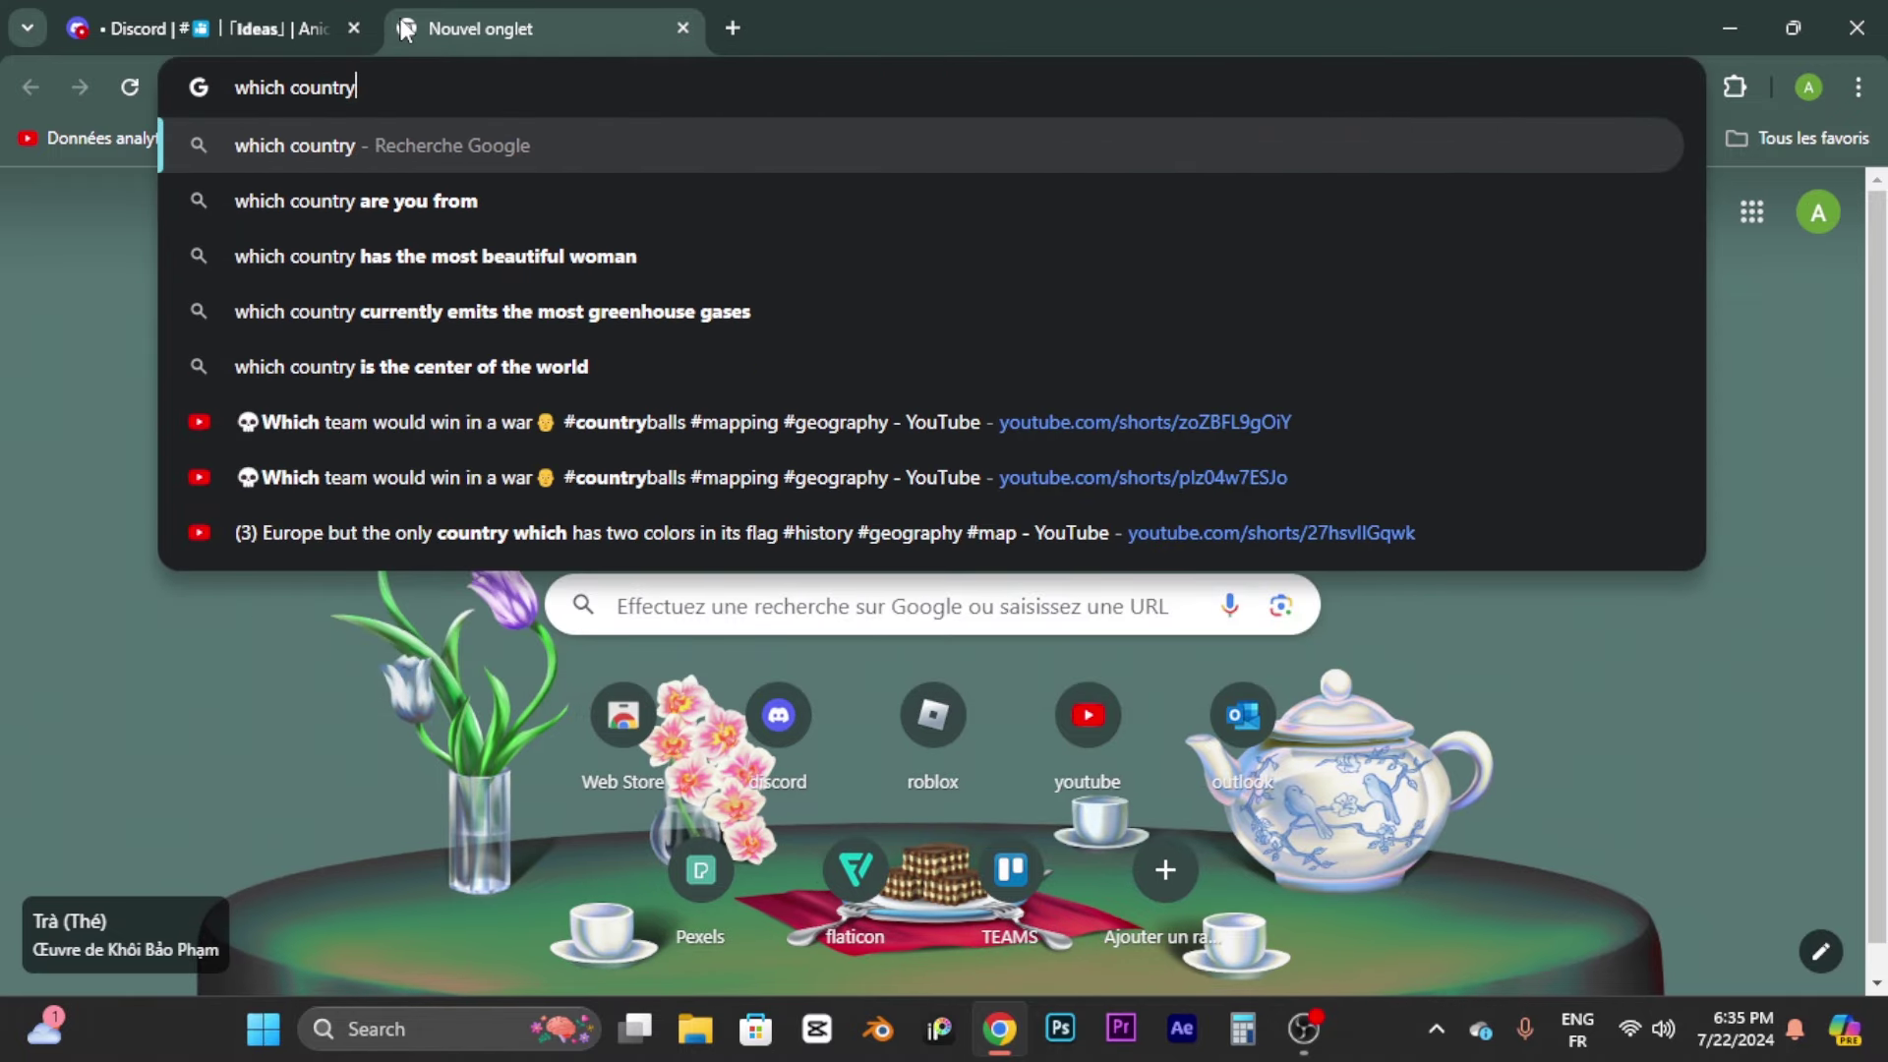
pyautogui.write(' in europe ha')
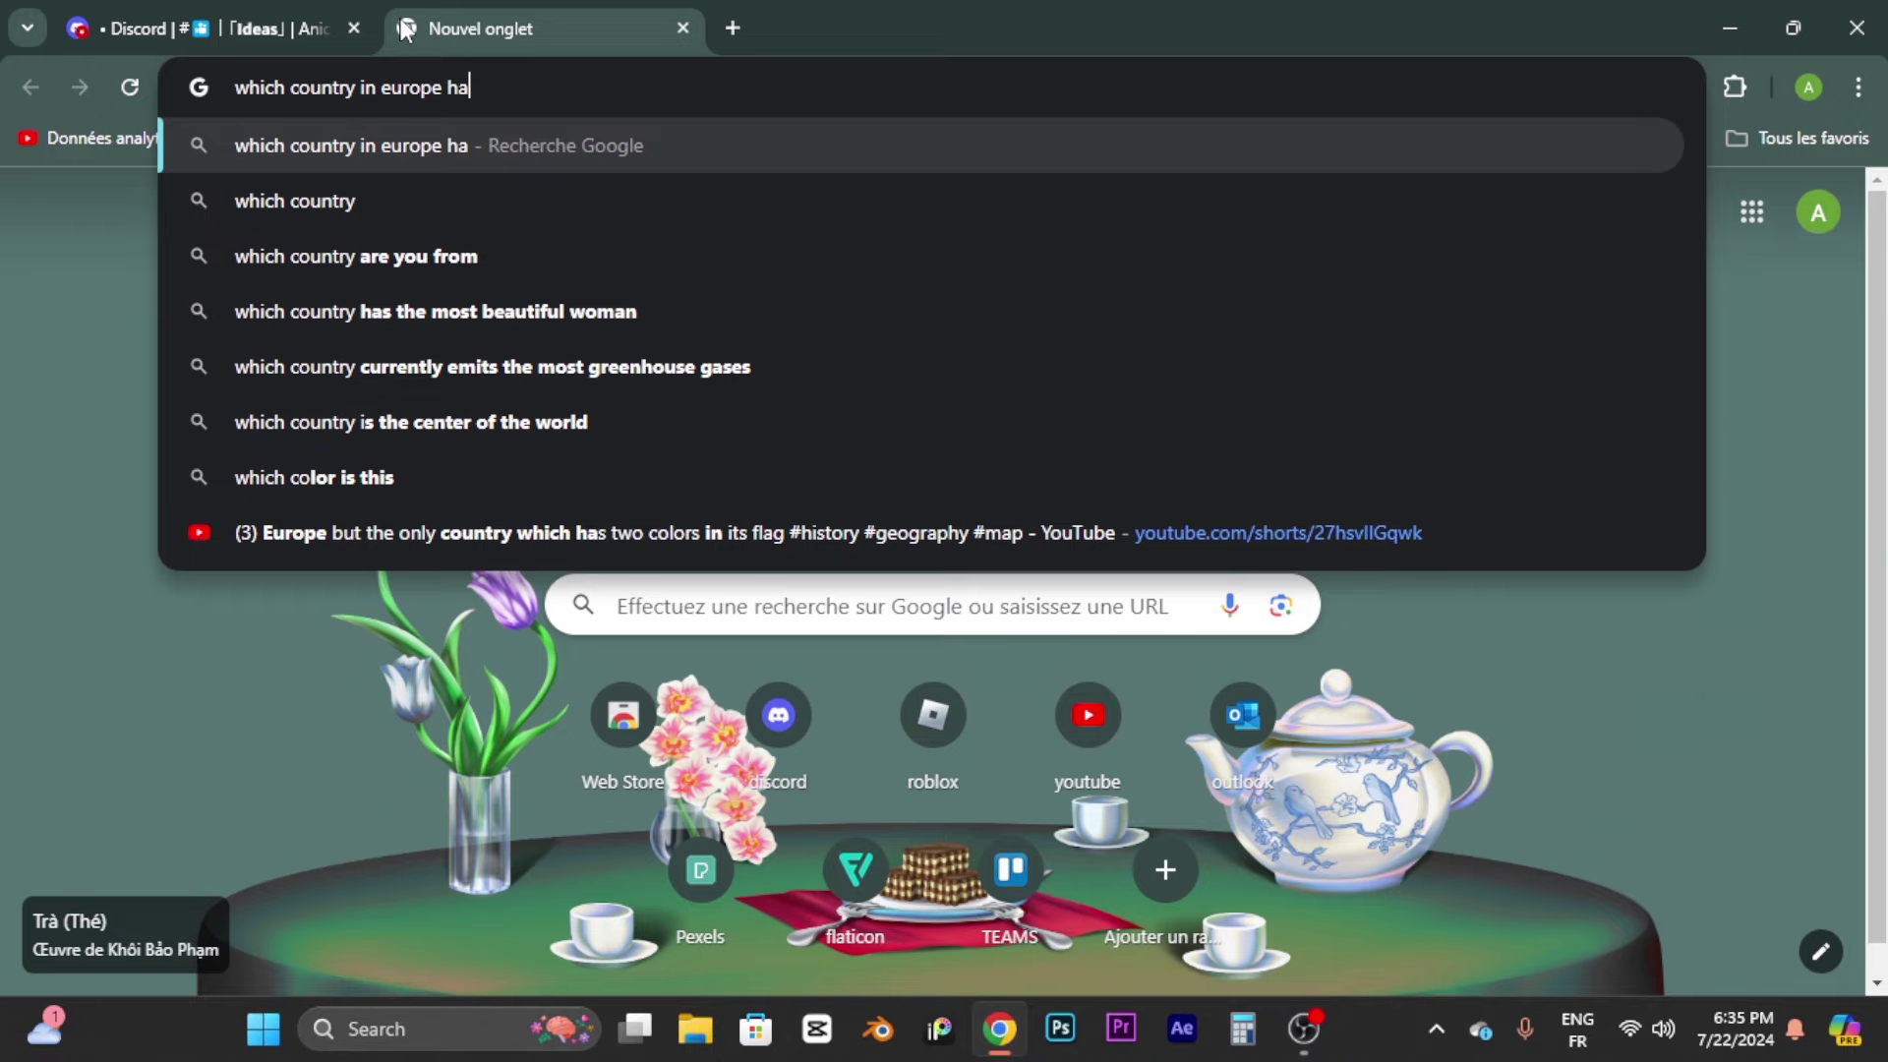
pyautogui.write('ve nuclear weapons')
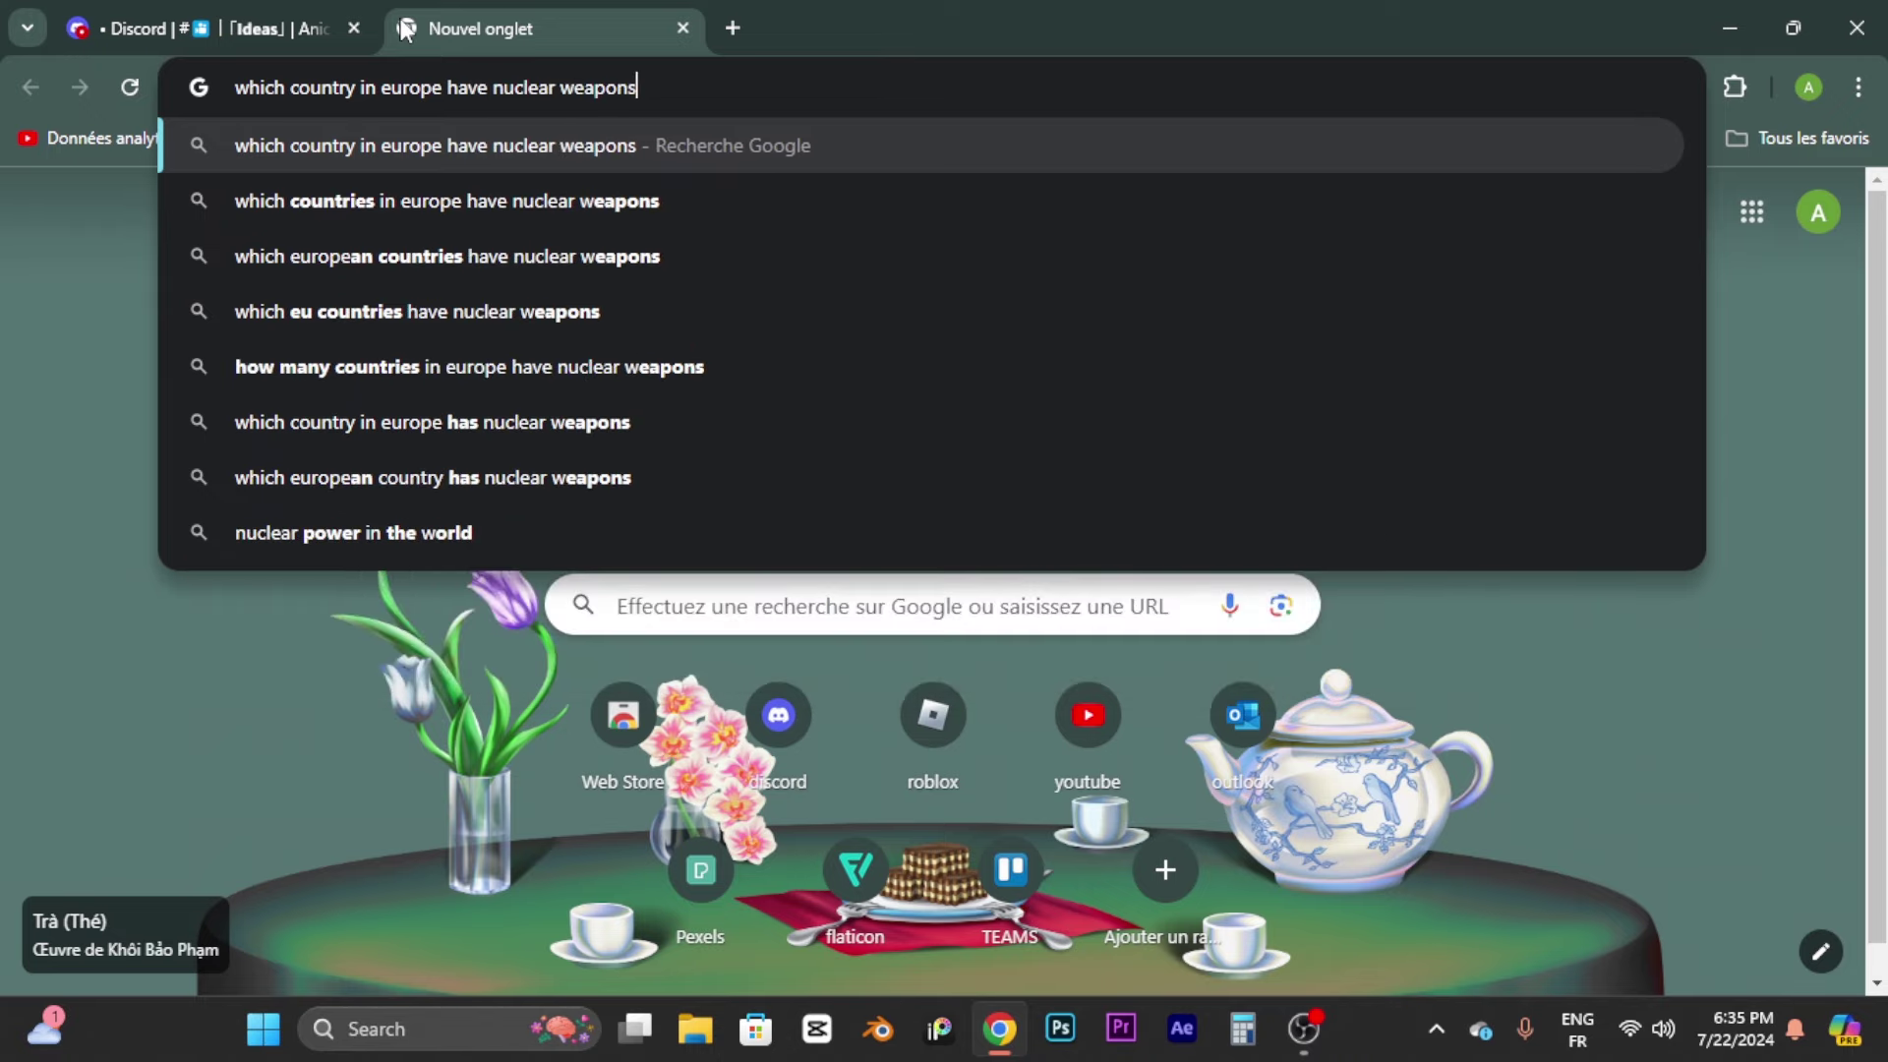
pyautogui.press('Return')
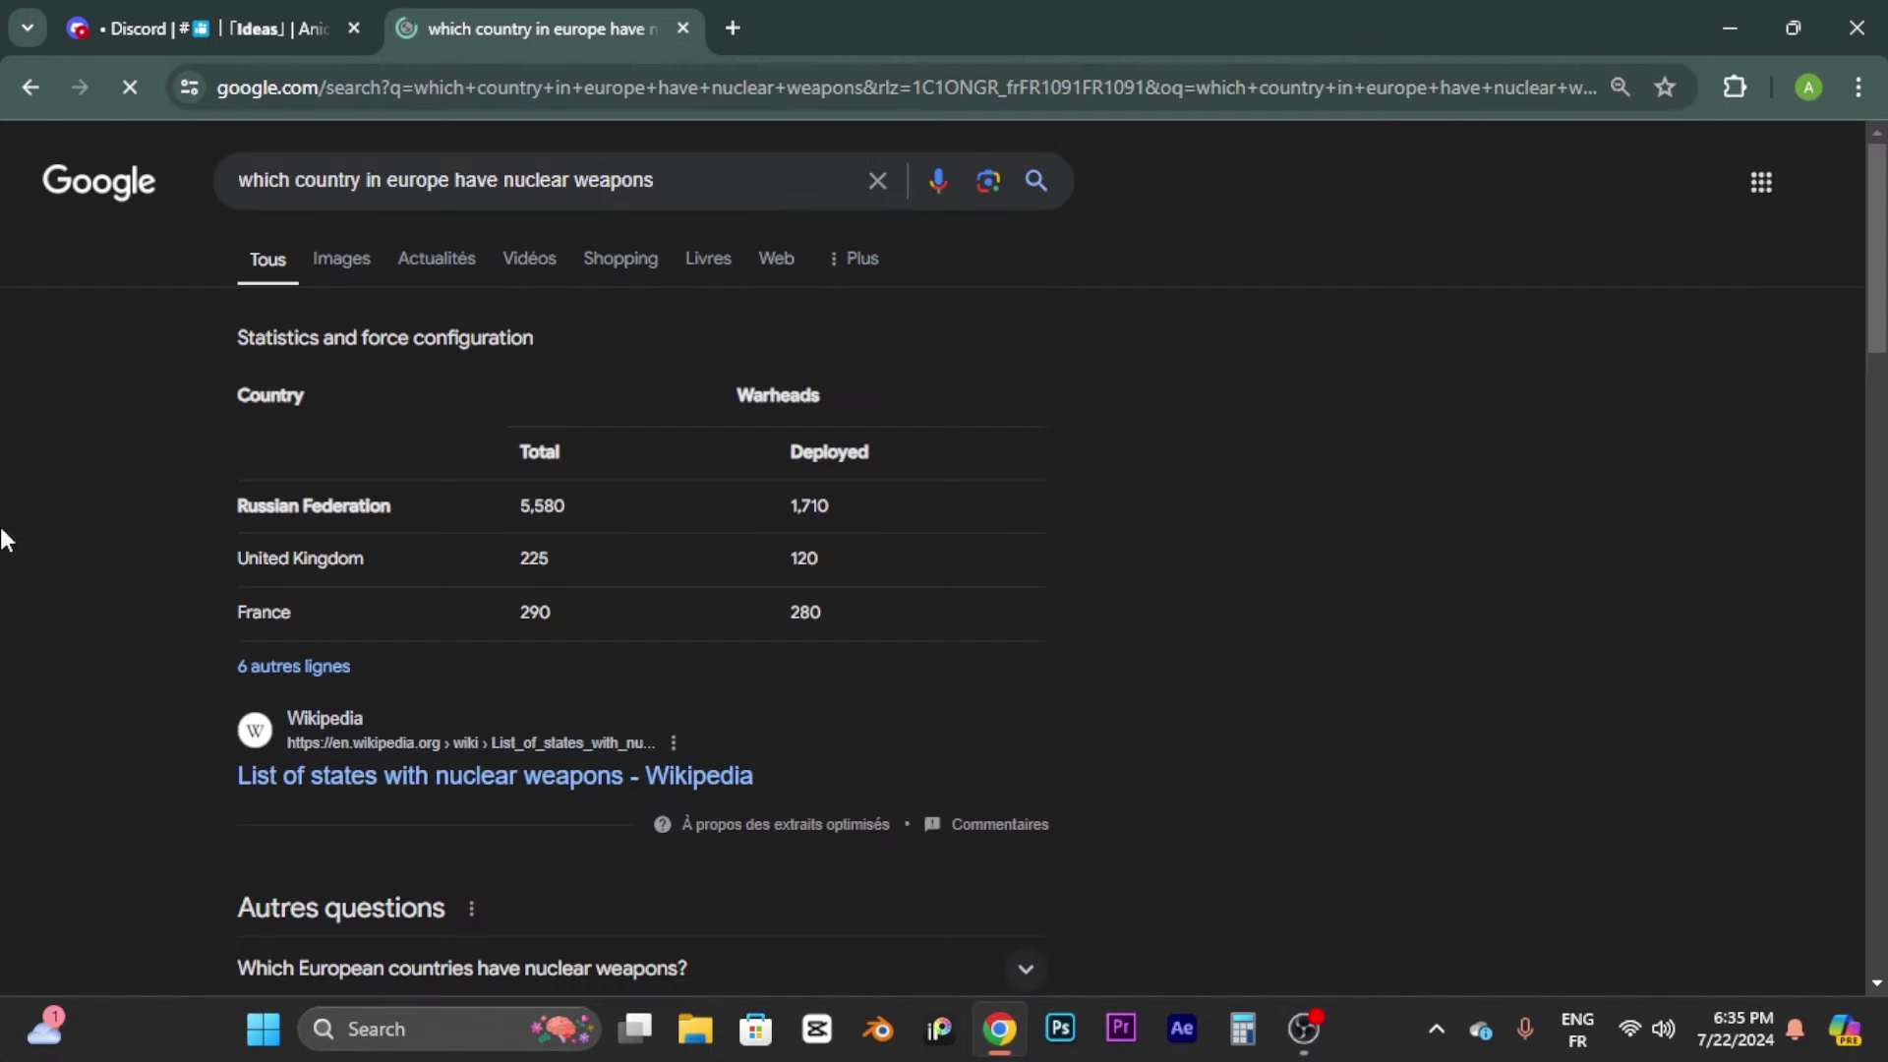
# Step: Check the image results, then return to the web results and open Wikipedia's "List of states with nuclear weapons" article
pyautogui.click(334, 257)
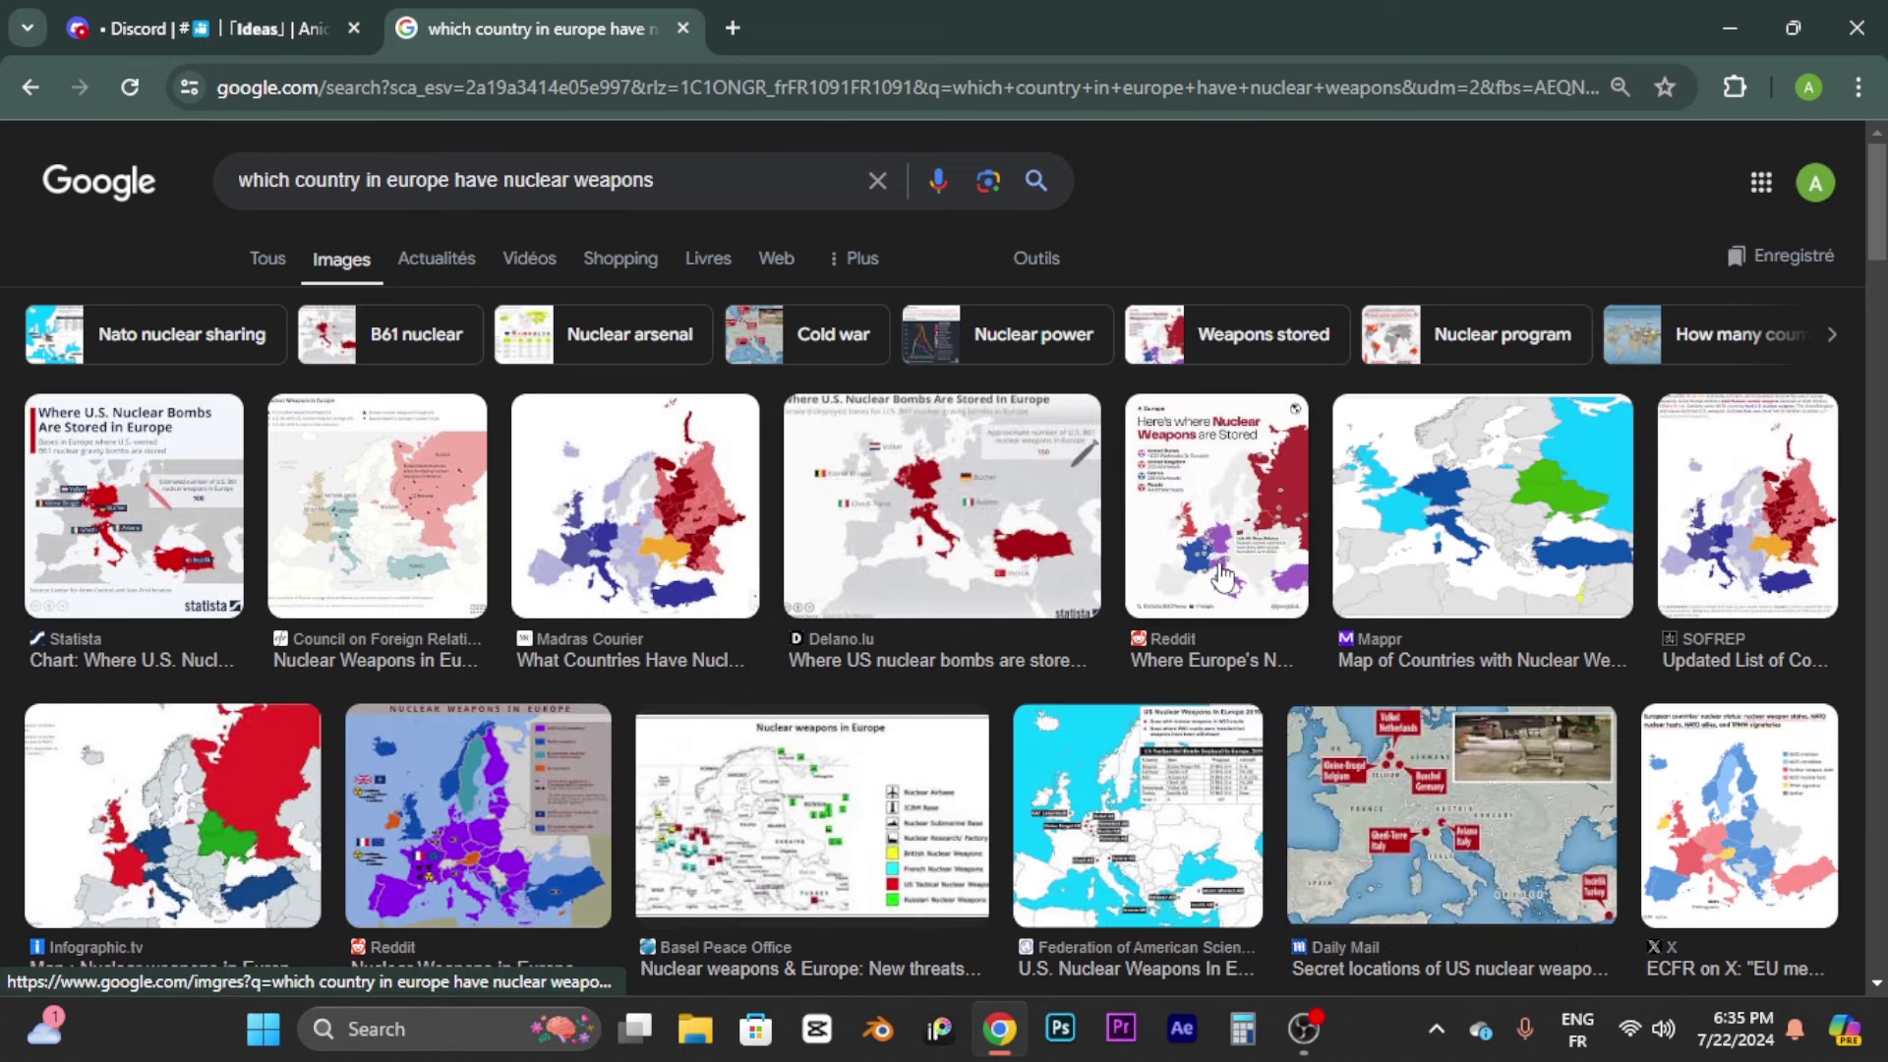
pyautogui.hotkey('alt', 'Left')
pyautogui.scroll(-2, 375, 640)
pyautogui.click(319, 638)
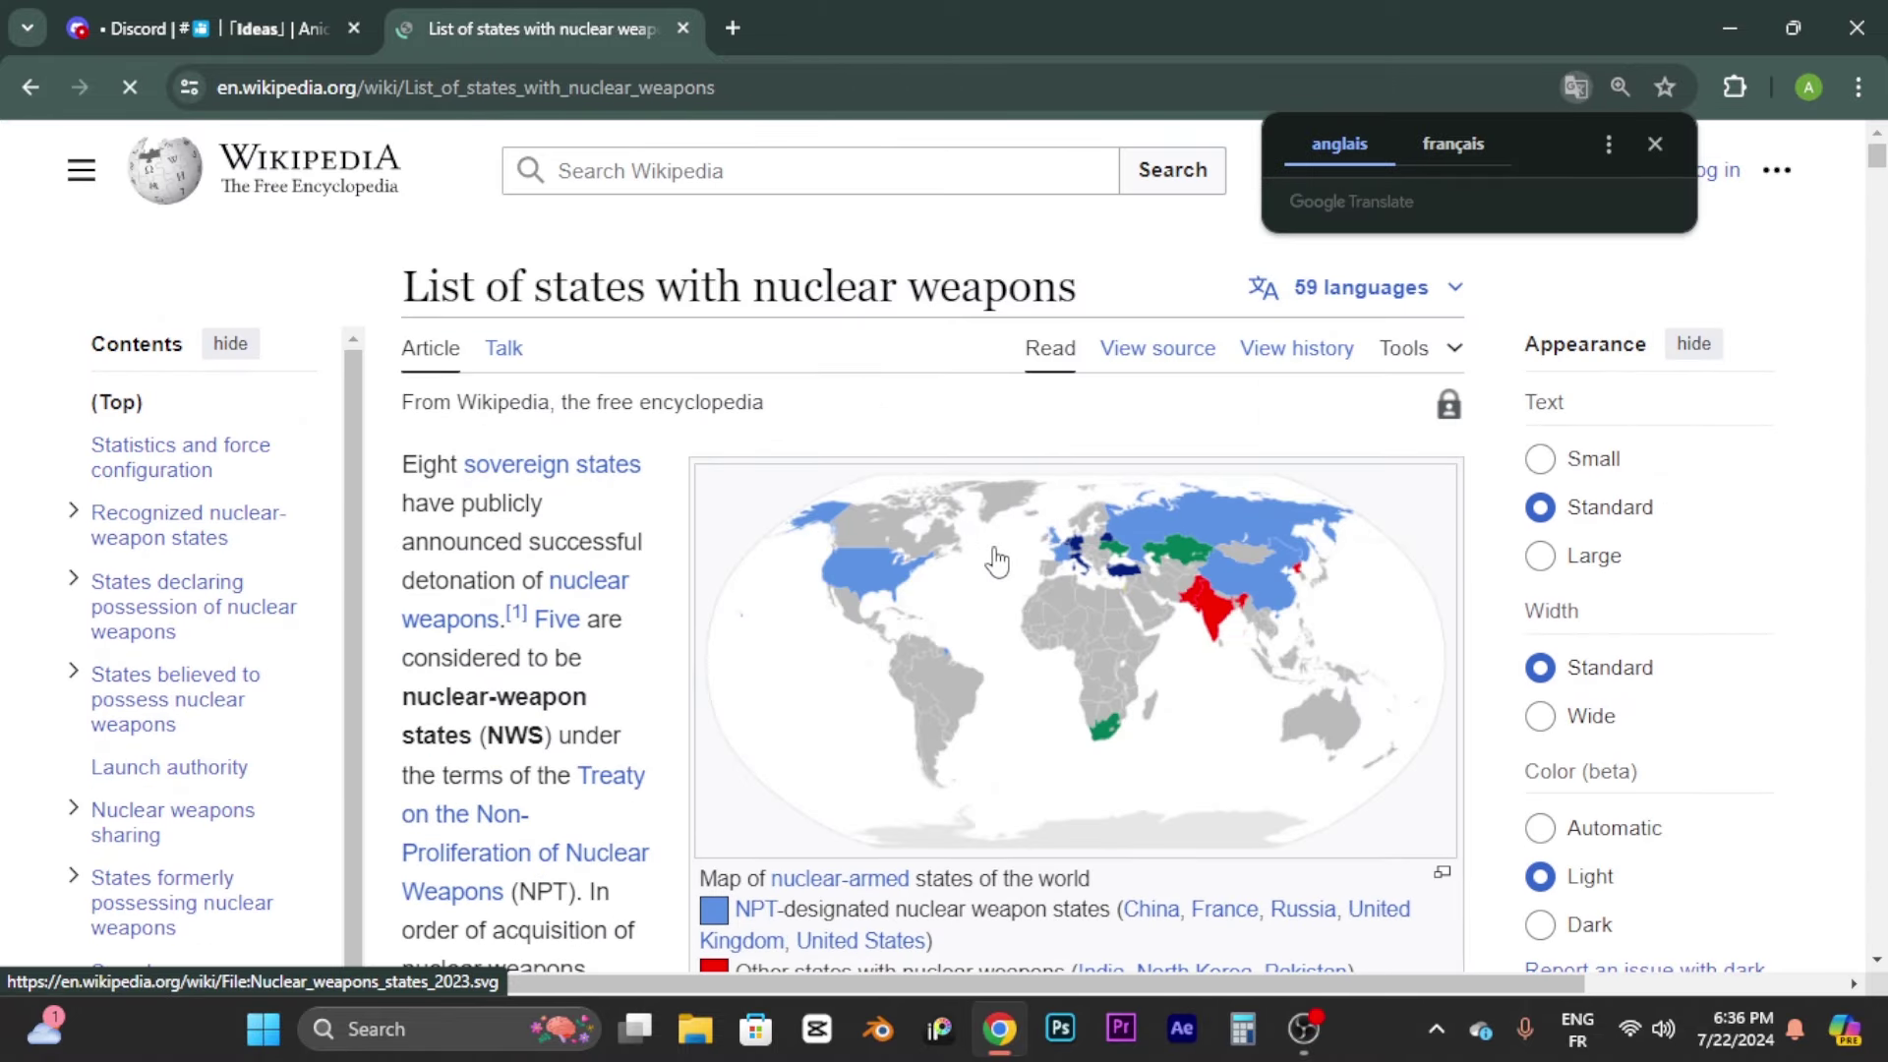
# Step: Examine the article's world map and its colour legend to identify the nuclear status of the European countries
pyautogui.scroll(-5, 997, 561)
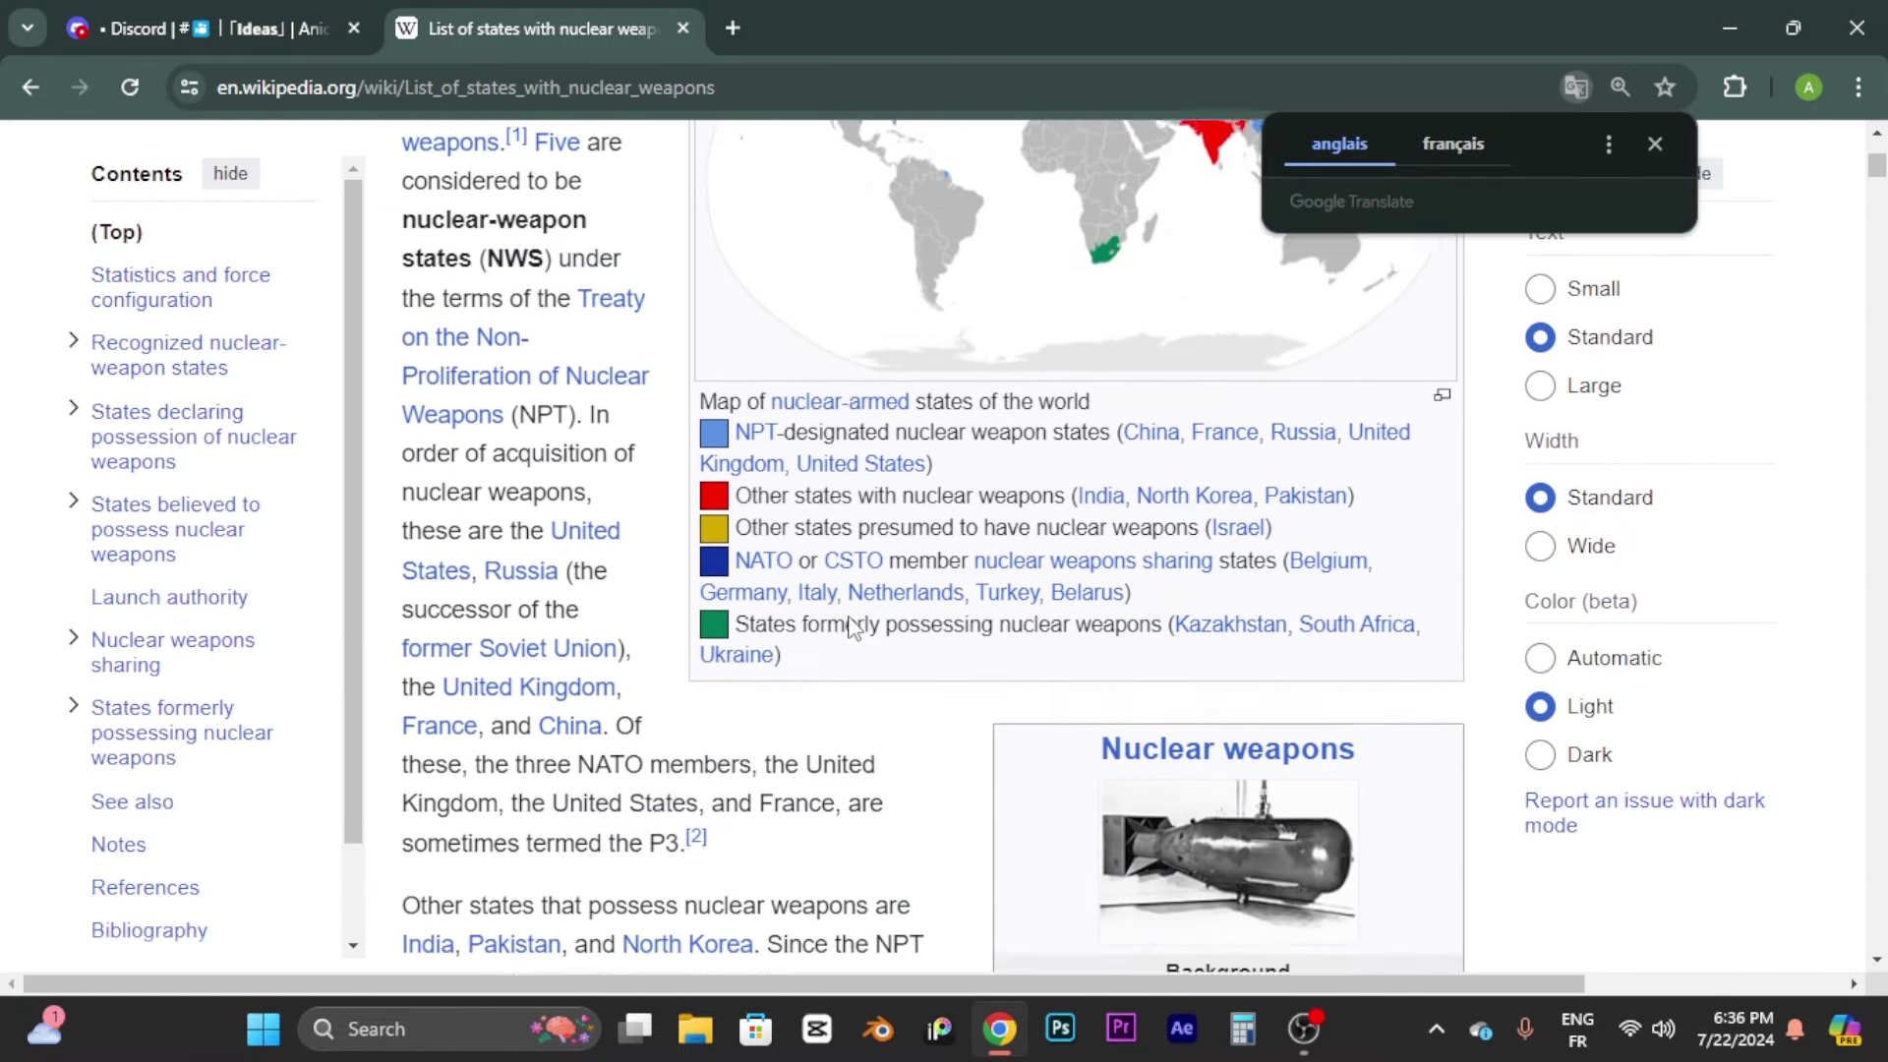
pyautogui.scroll(3, 851, 627)
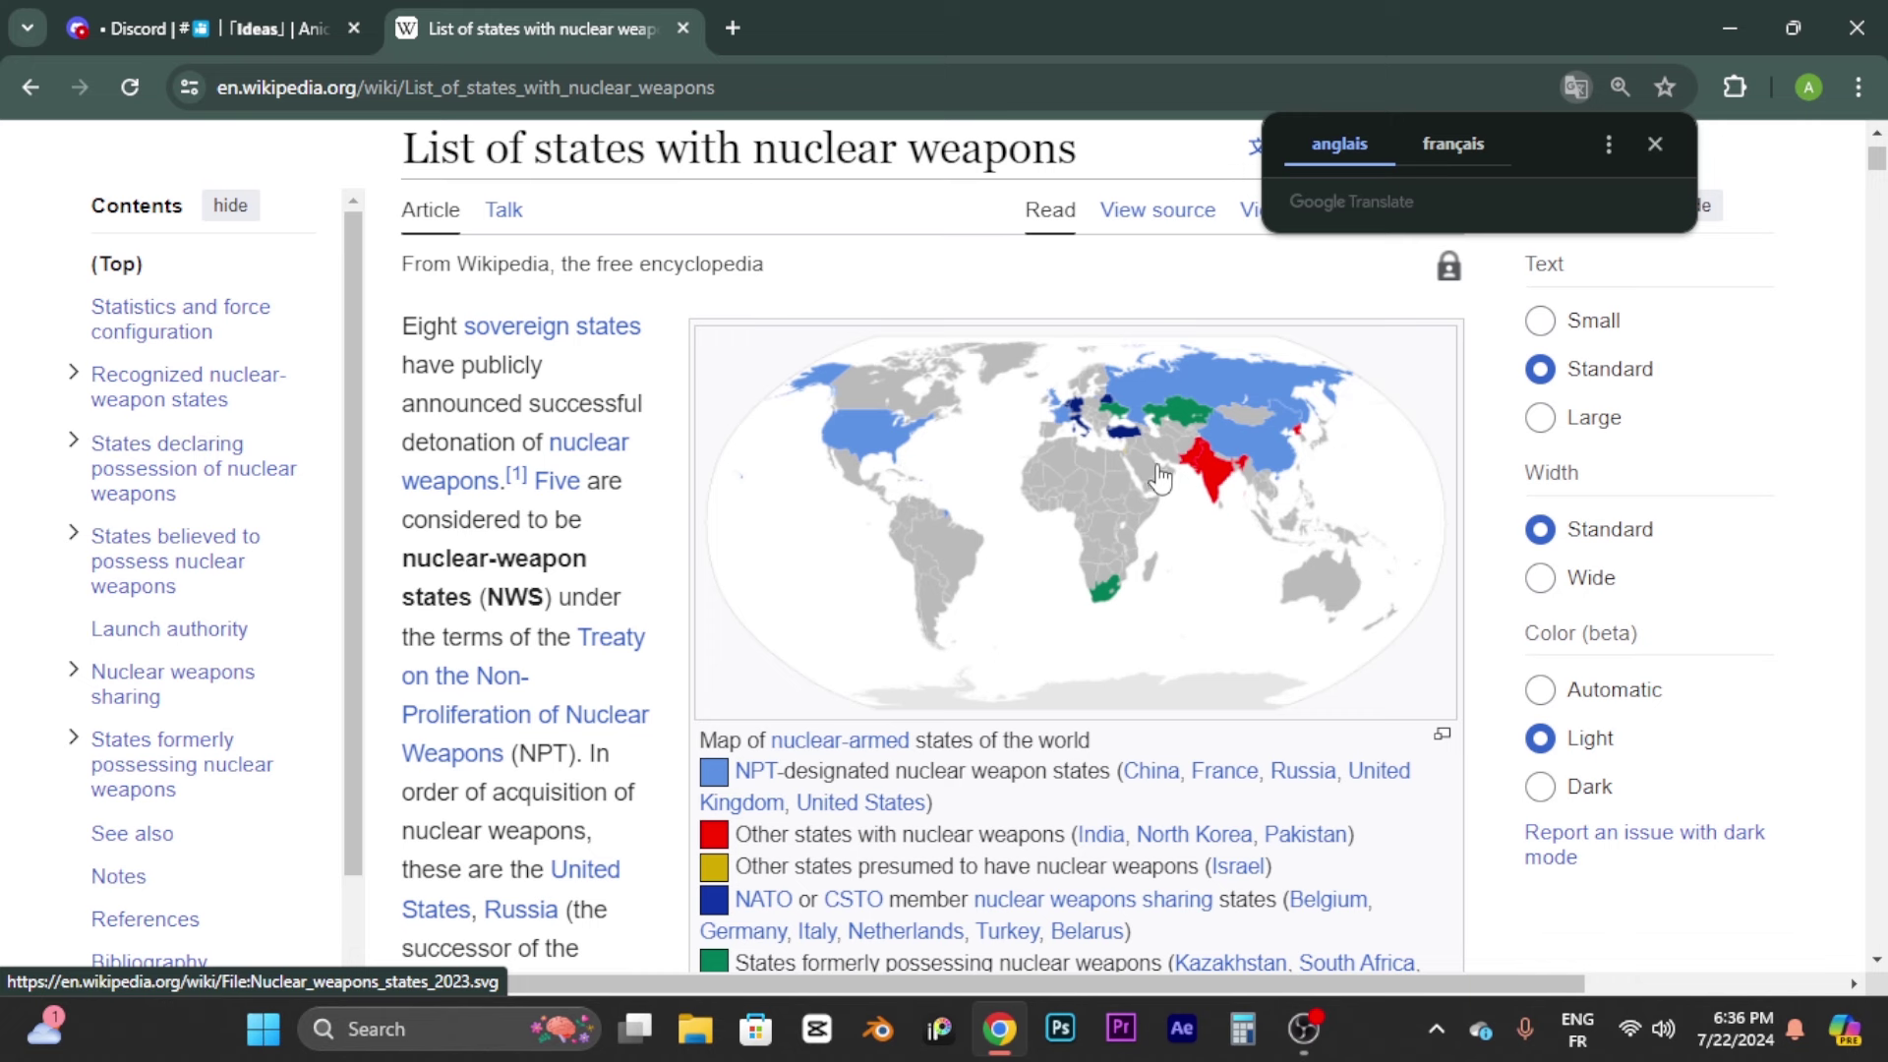
pyautogui.scroll(-3, 1089, 556)
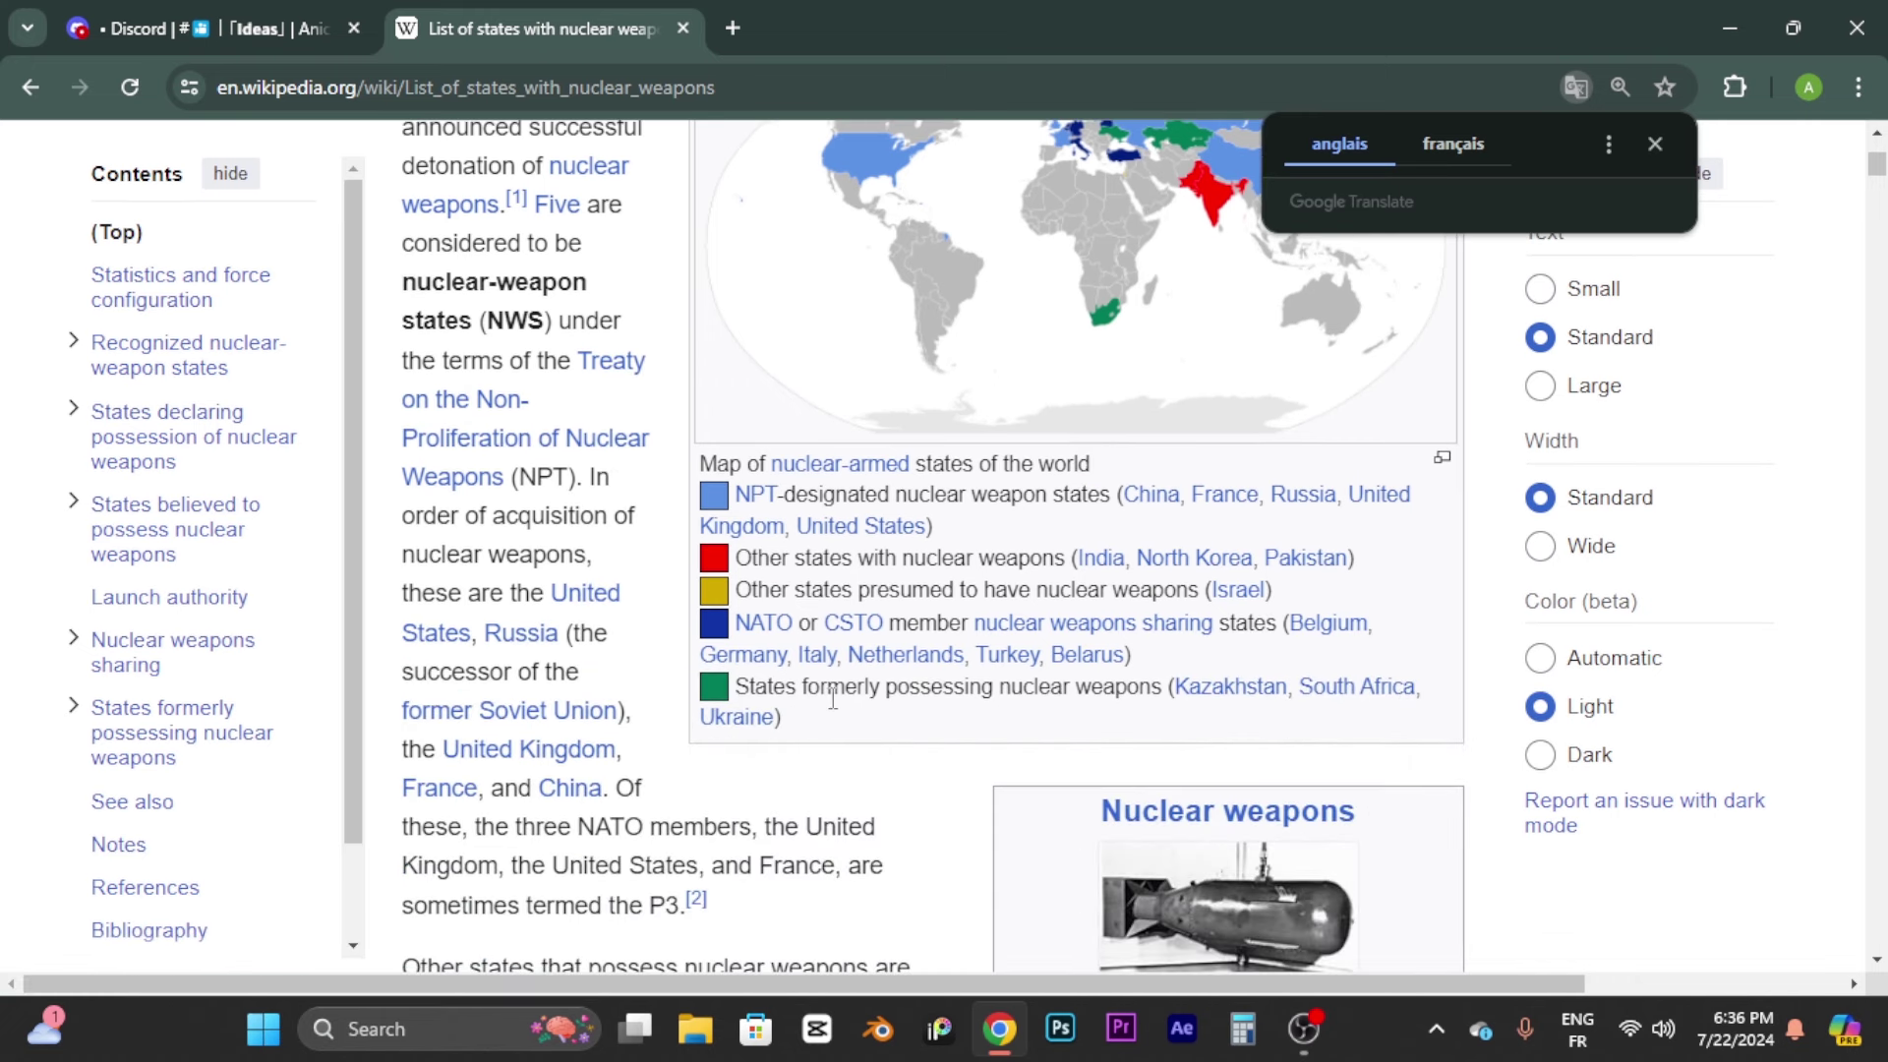
pyautogui.scroll(4, 1145, 619)
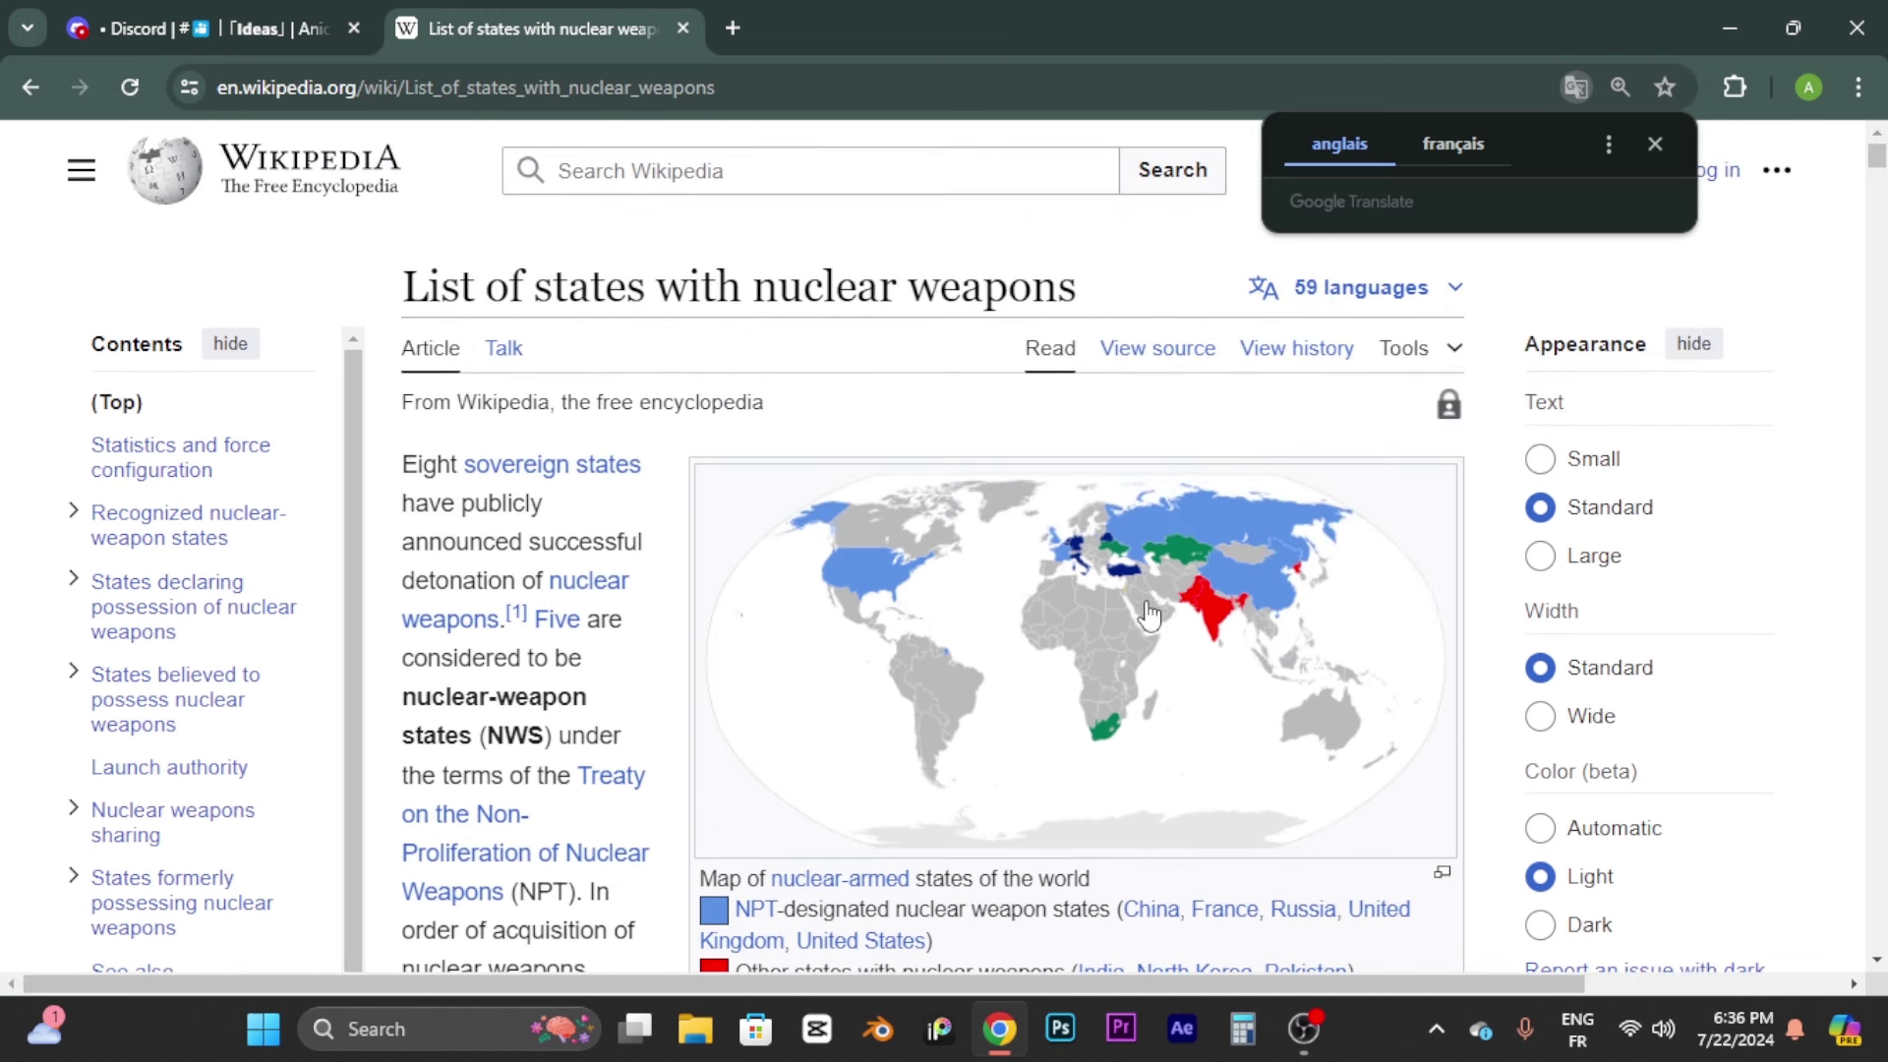
pyautogui.scroll(-4, 1094, 569)
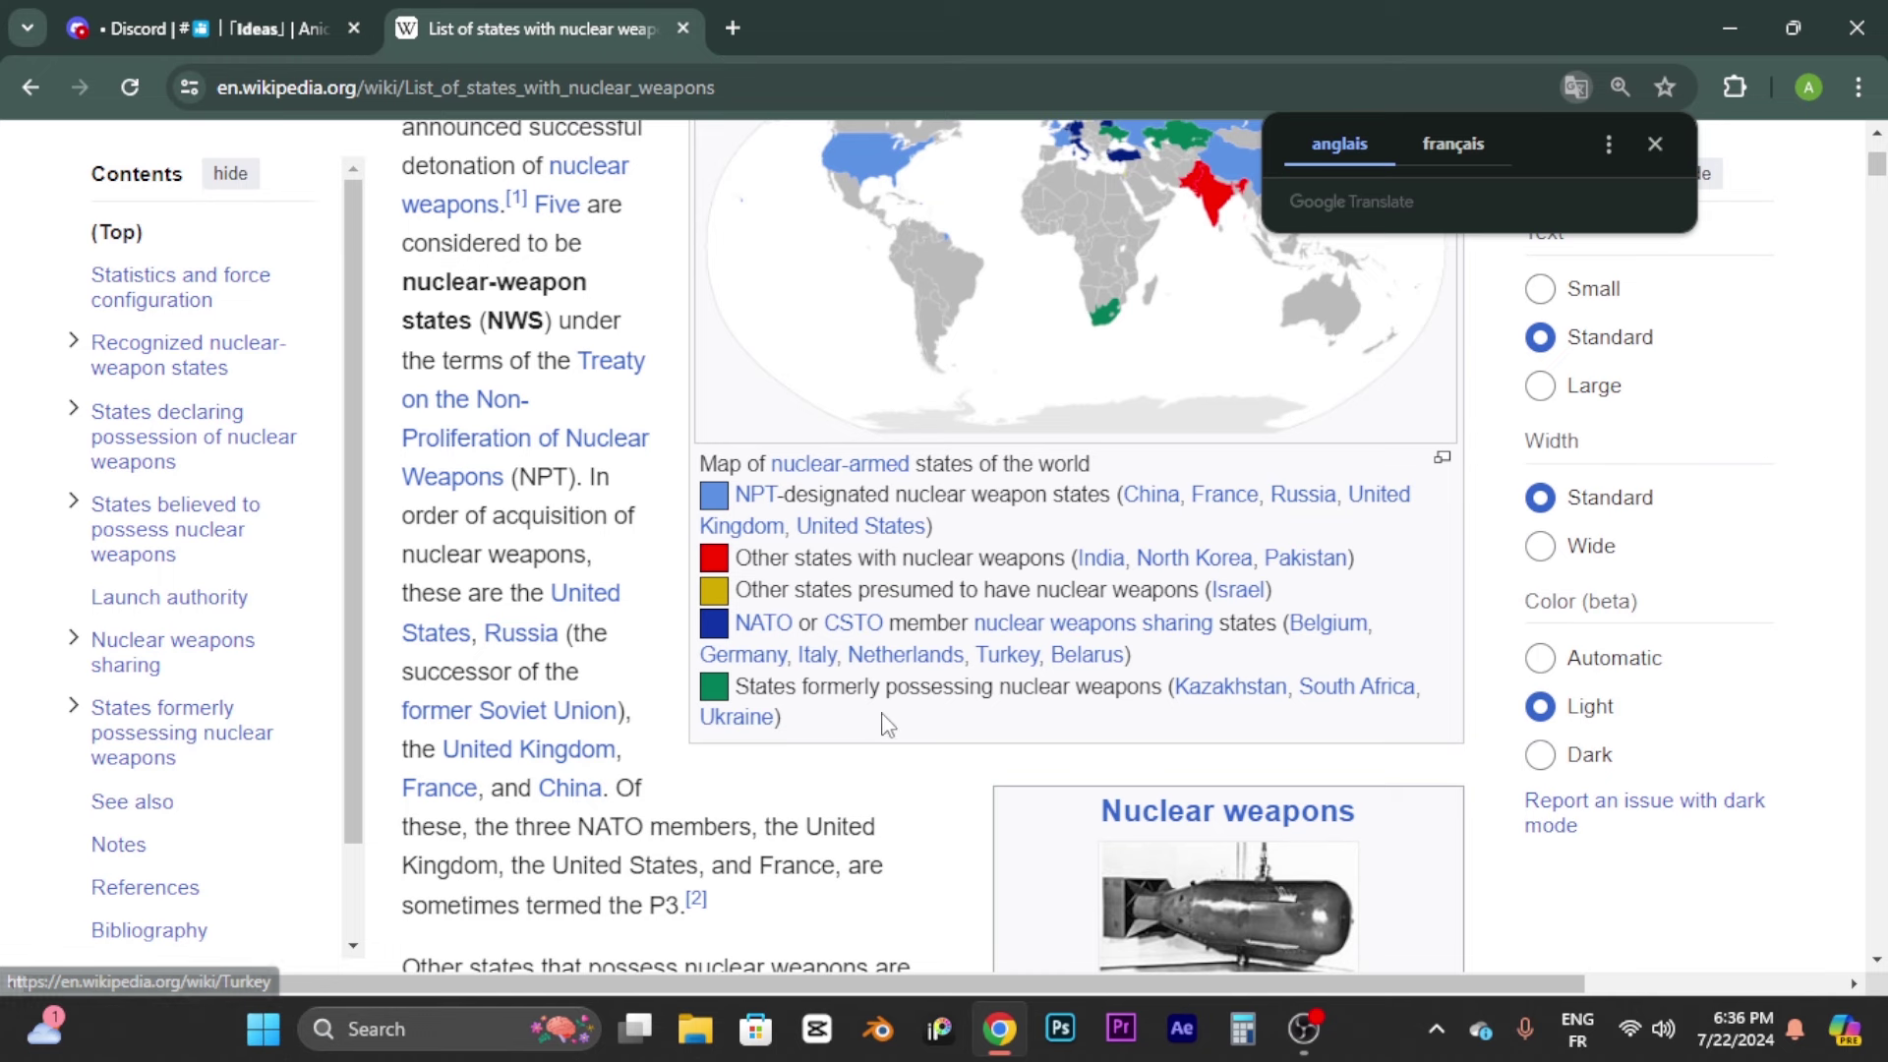
pyautogui.scroll(4, 1150, 688)
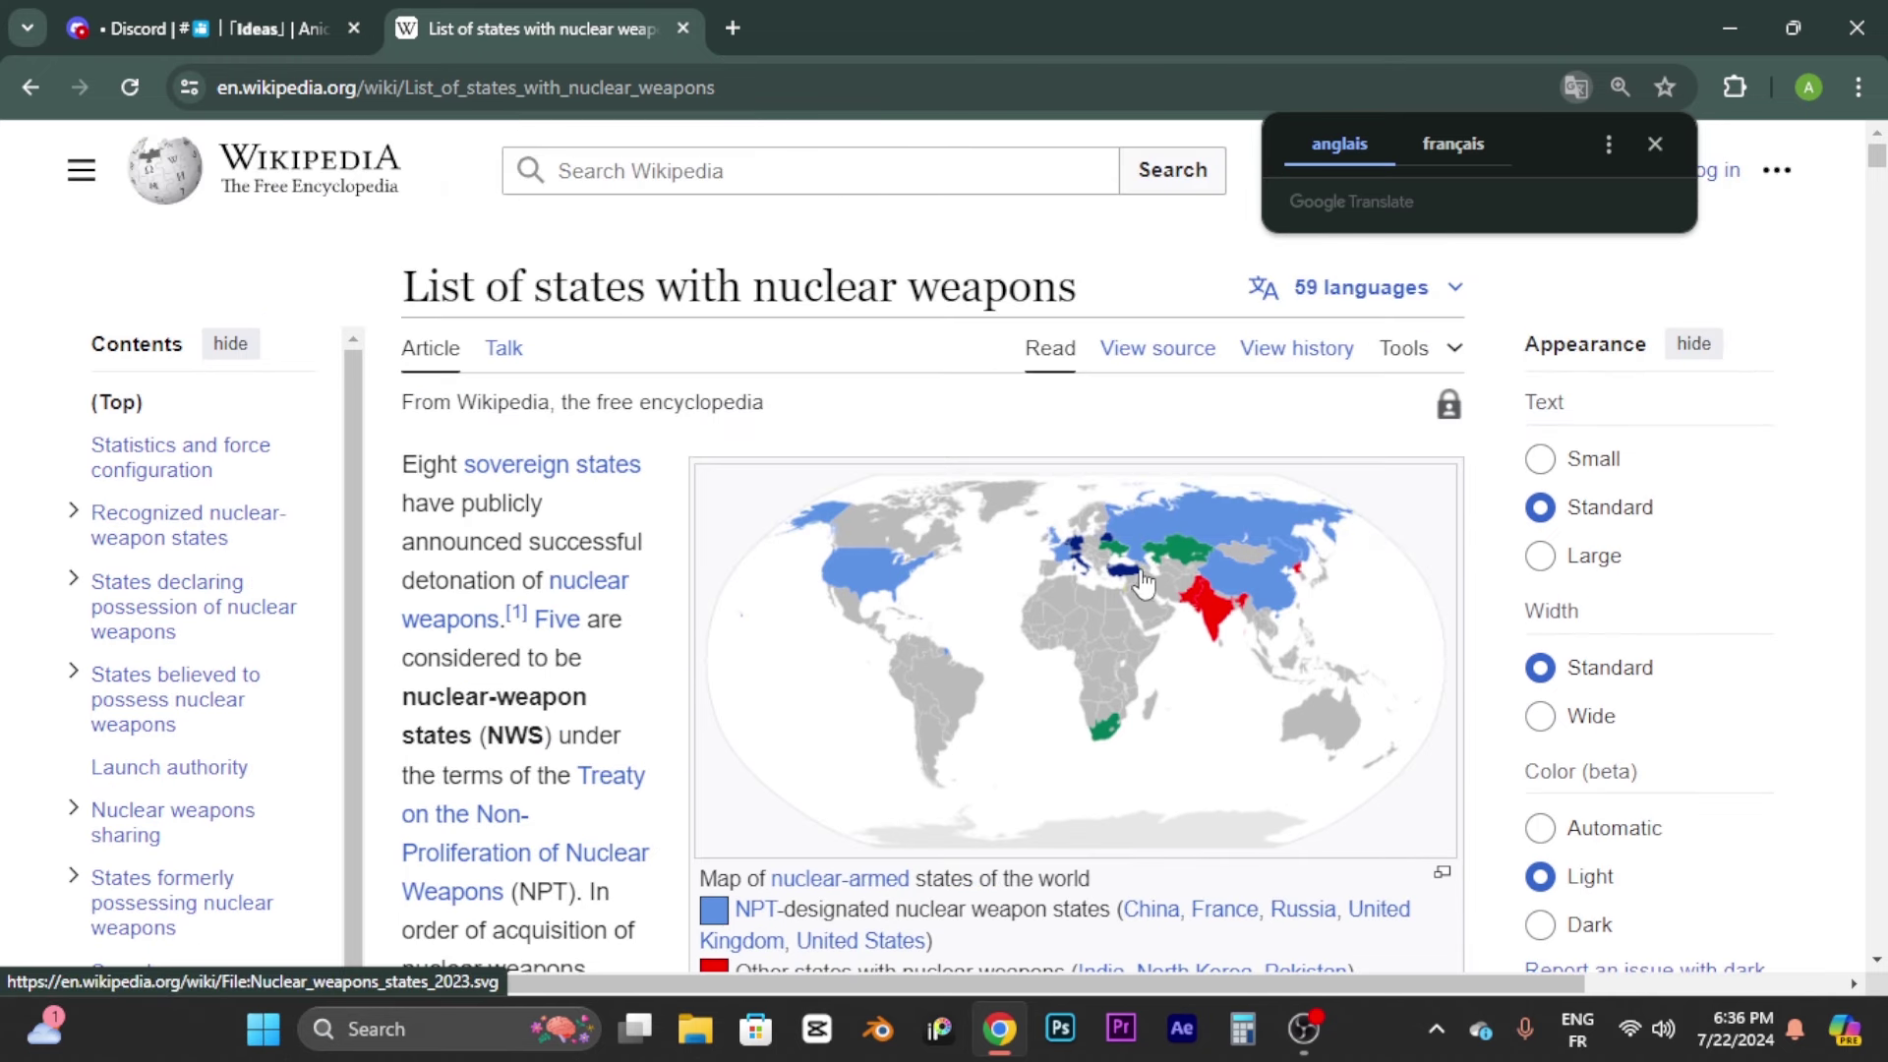
pyautogui.scroll(-4, 1173, 568)
pyautogui.moveTo(792, 634)
pyautogui.moveTo(847, 629)
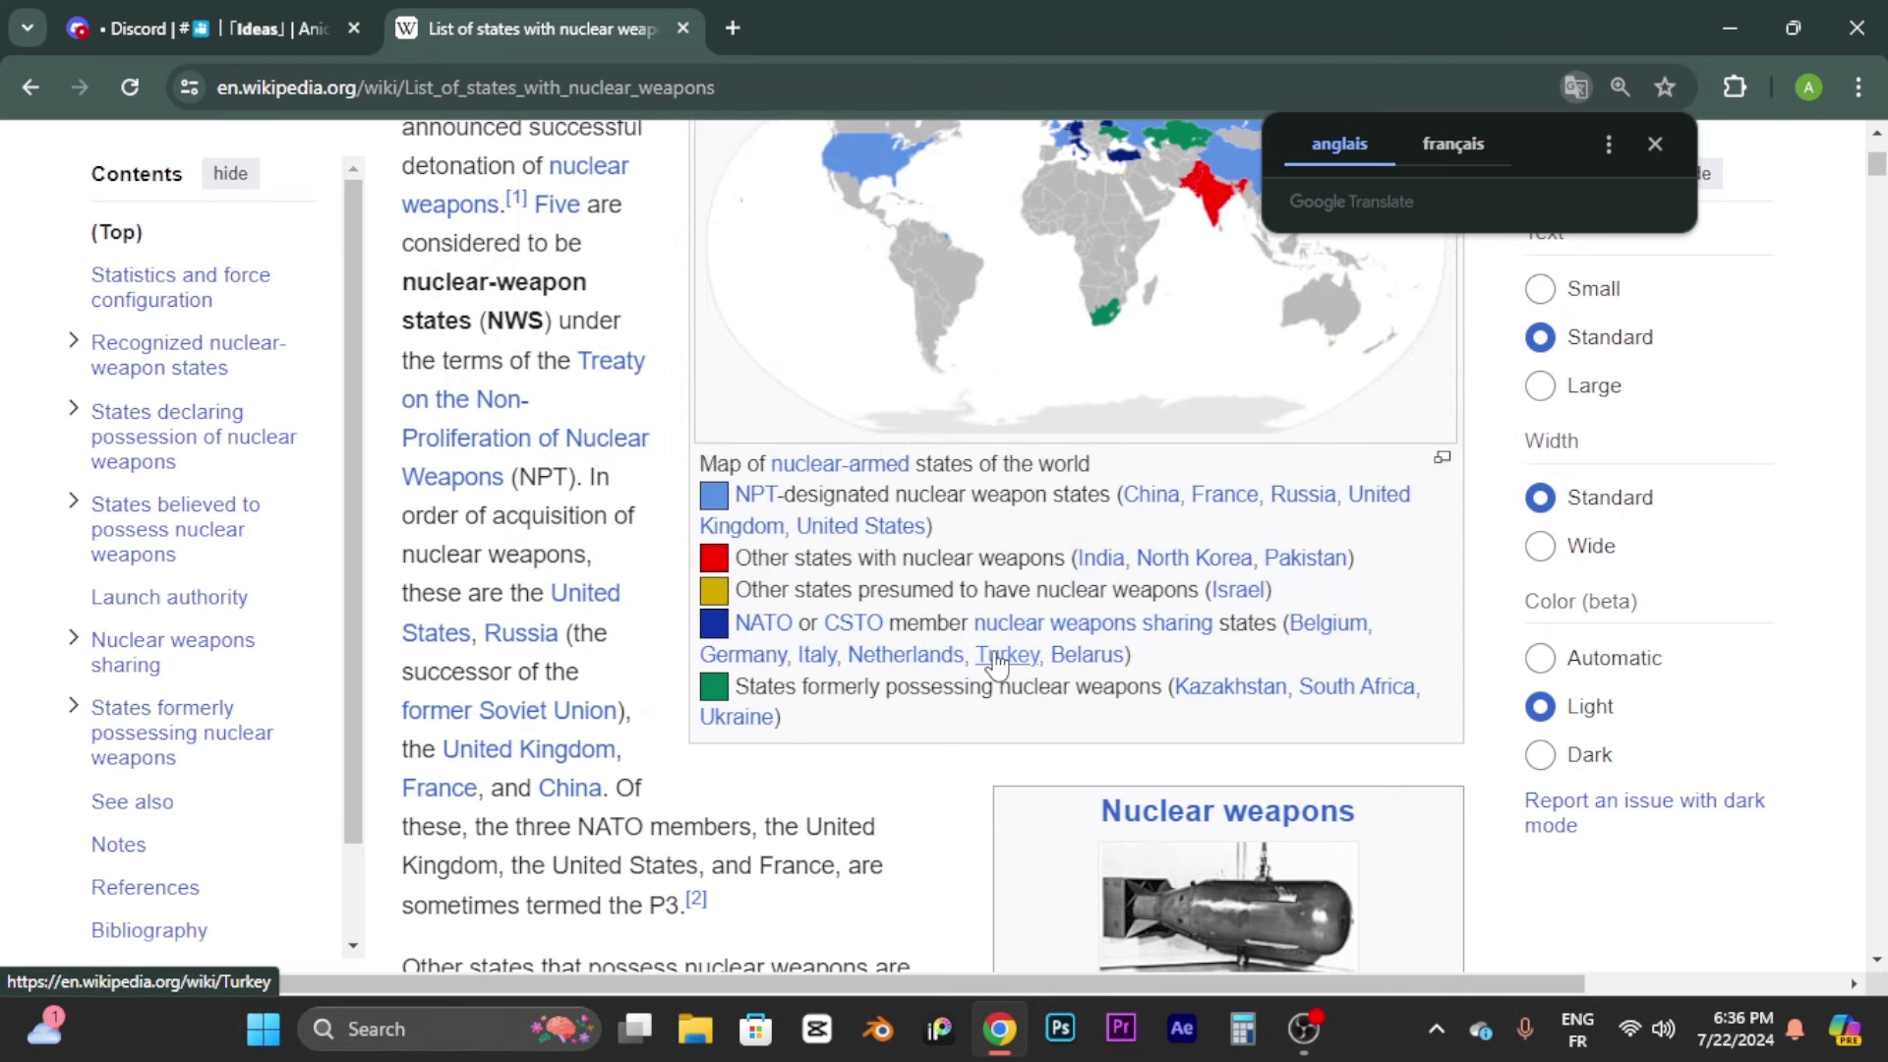
pyautogui.scroll(3, 1091, 651)
pyautogui.scroll(-9, 1222, 641)
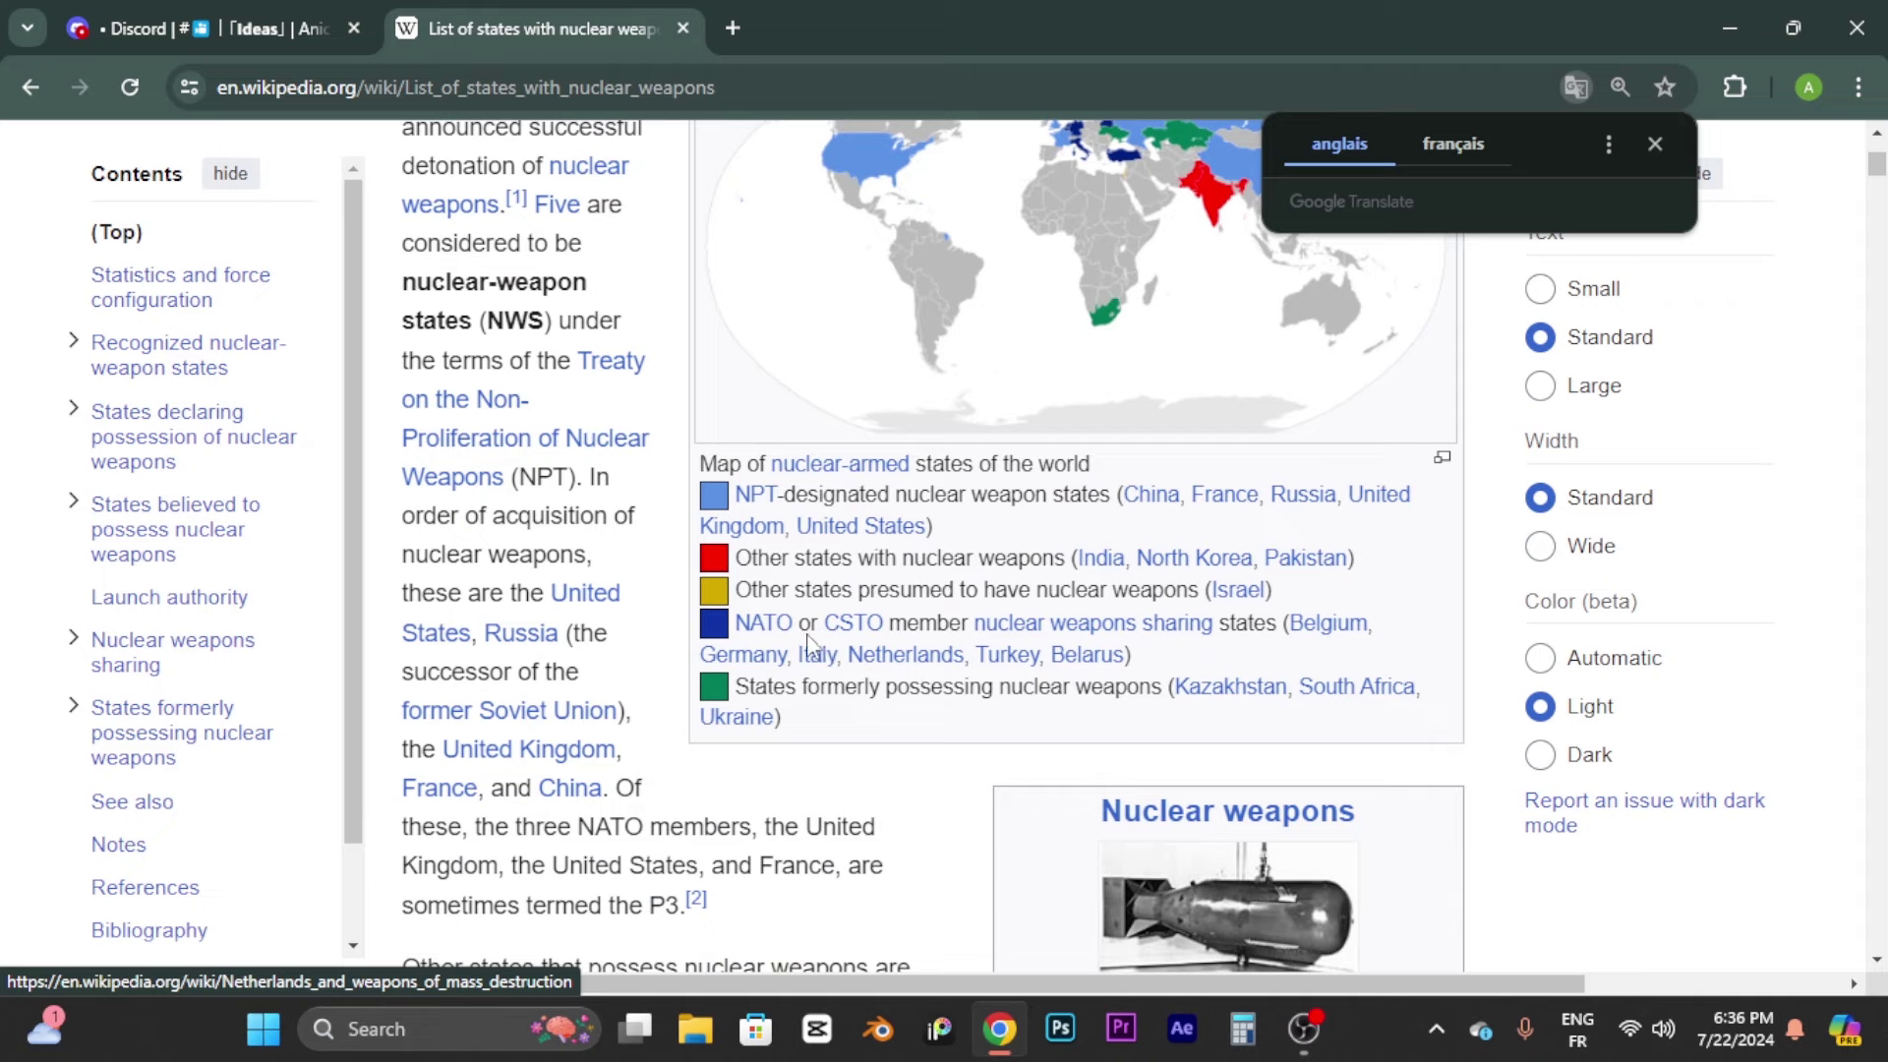
pyautogui.scroll(6, 867, 648)
pyautogui.scroll(4, 868, 649)
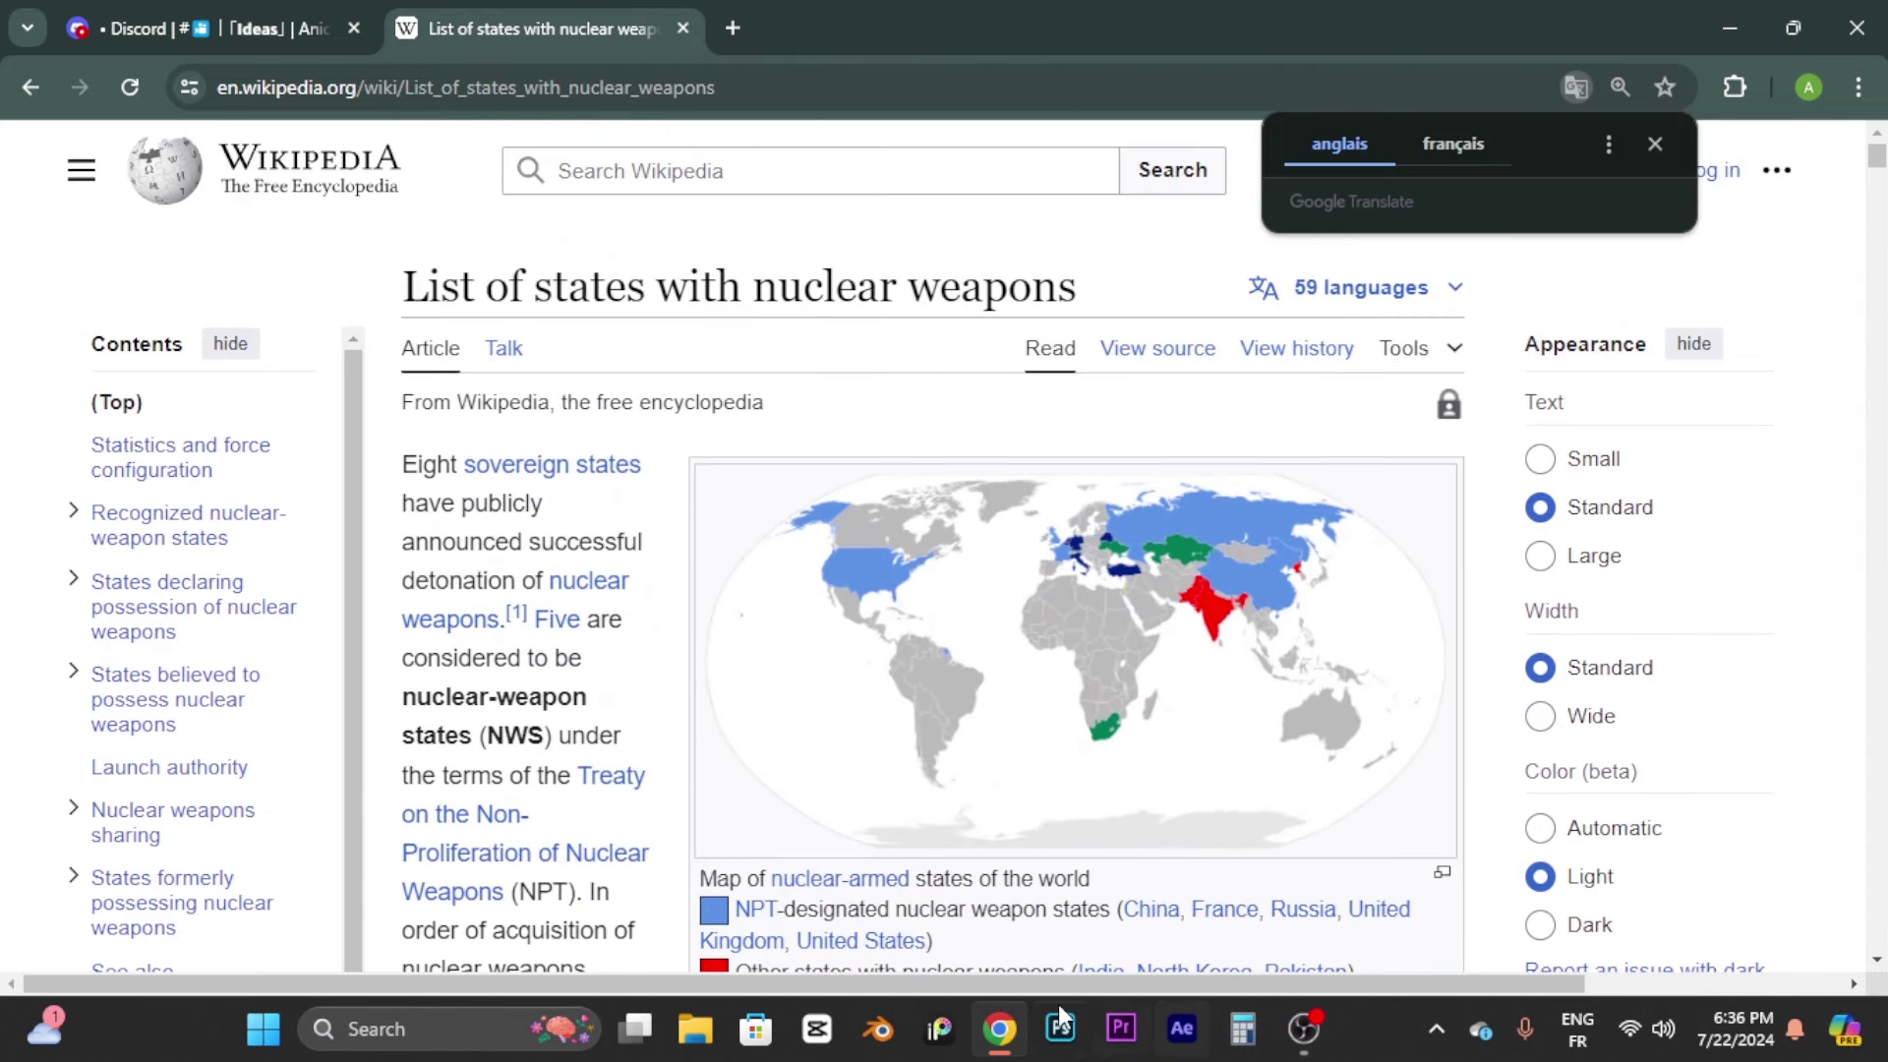
# Step: Switch to ibisPaint, open My Gallery in a maximized window, and start a new canvas from an imported picture, browsing to the Desktop folder
pyautogui.click(941, 1029)
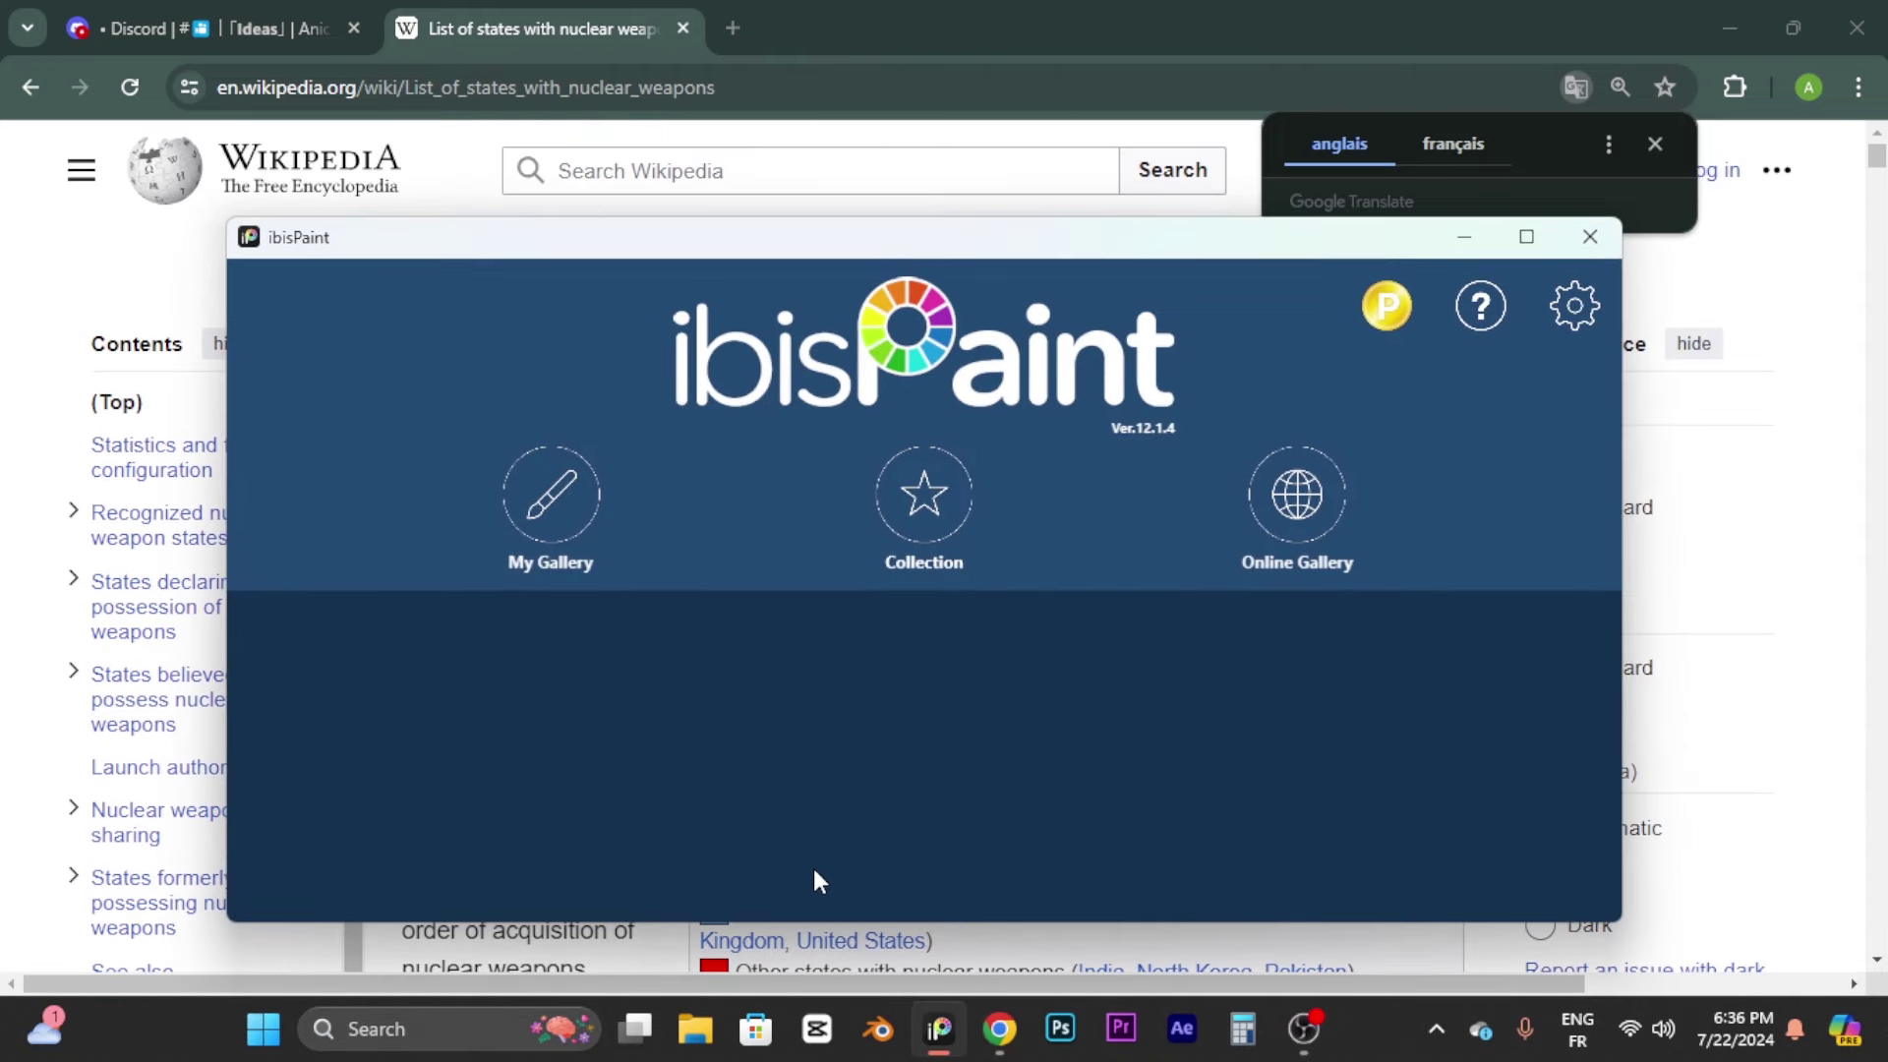
pyautogui.click(554, 504)
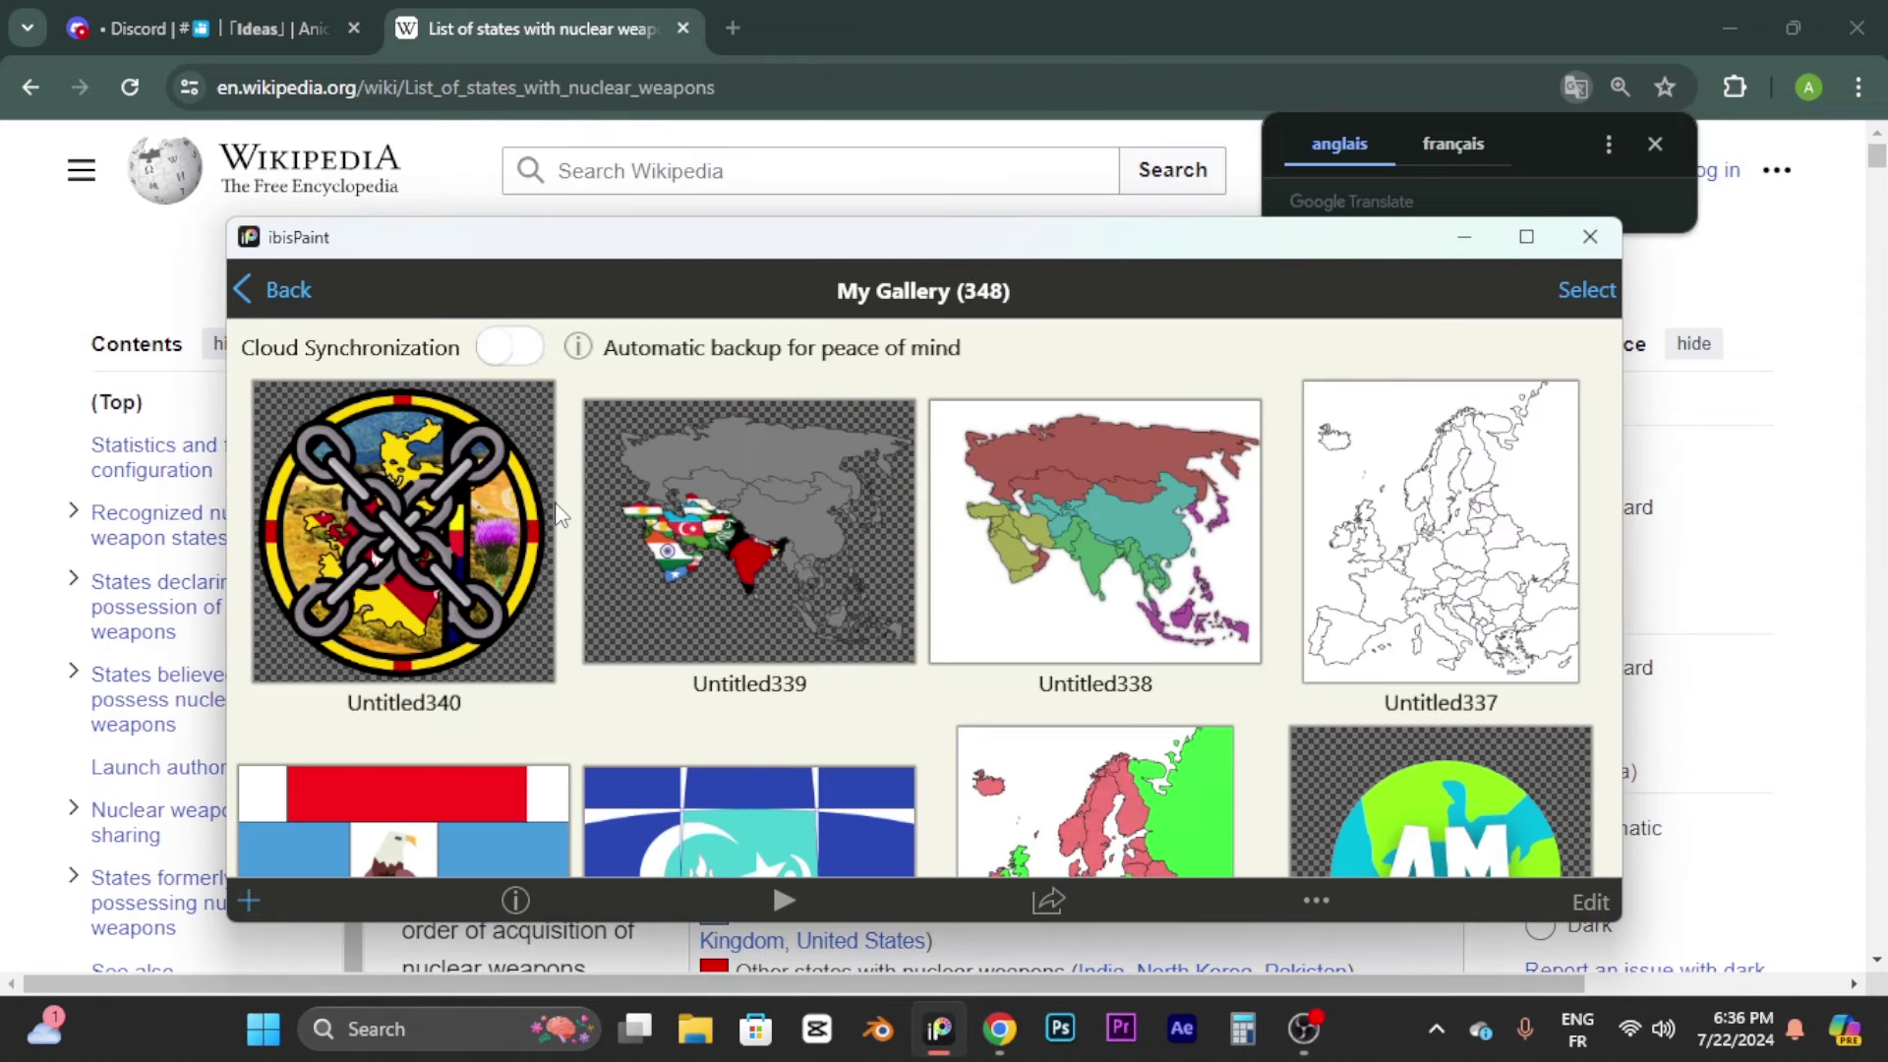
pyautogui.click(1523, 236)
pyautogui.click(1412, 70)
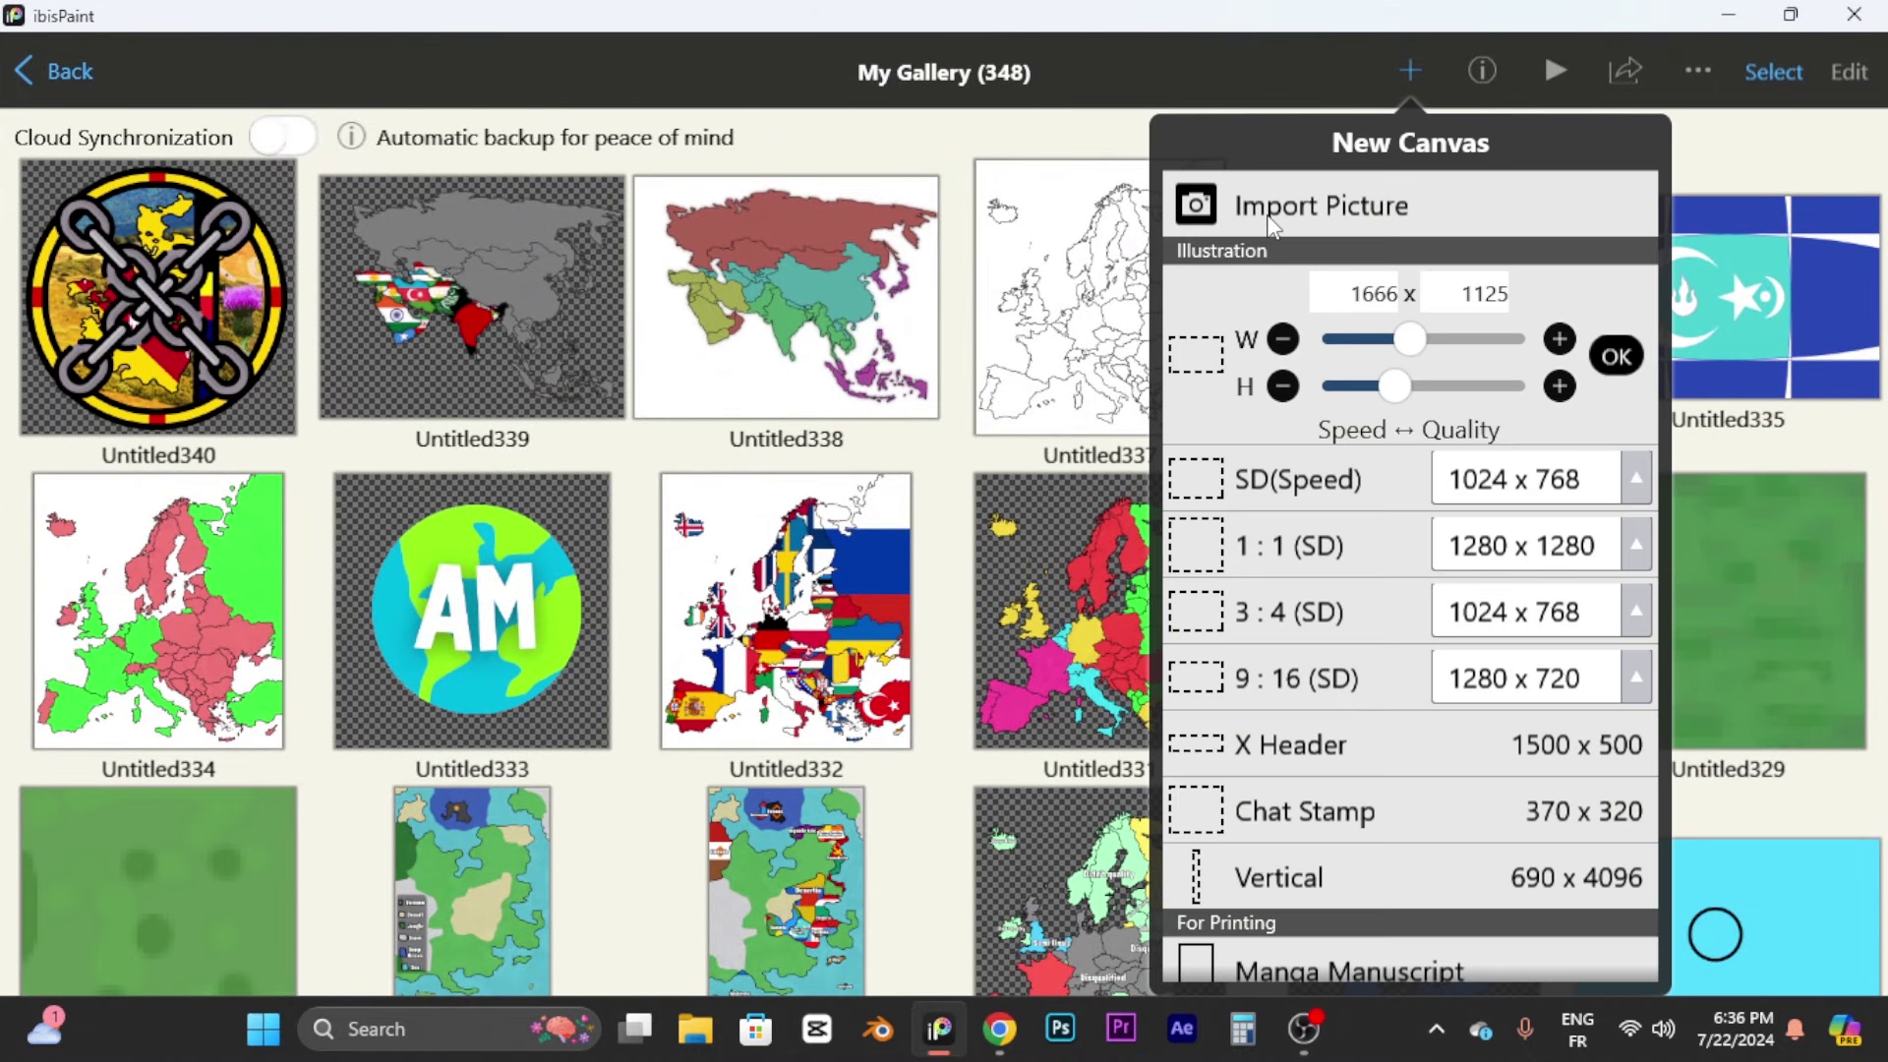
pyautogui.click(1321, 208)
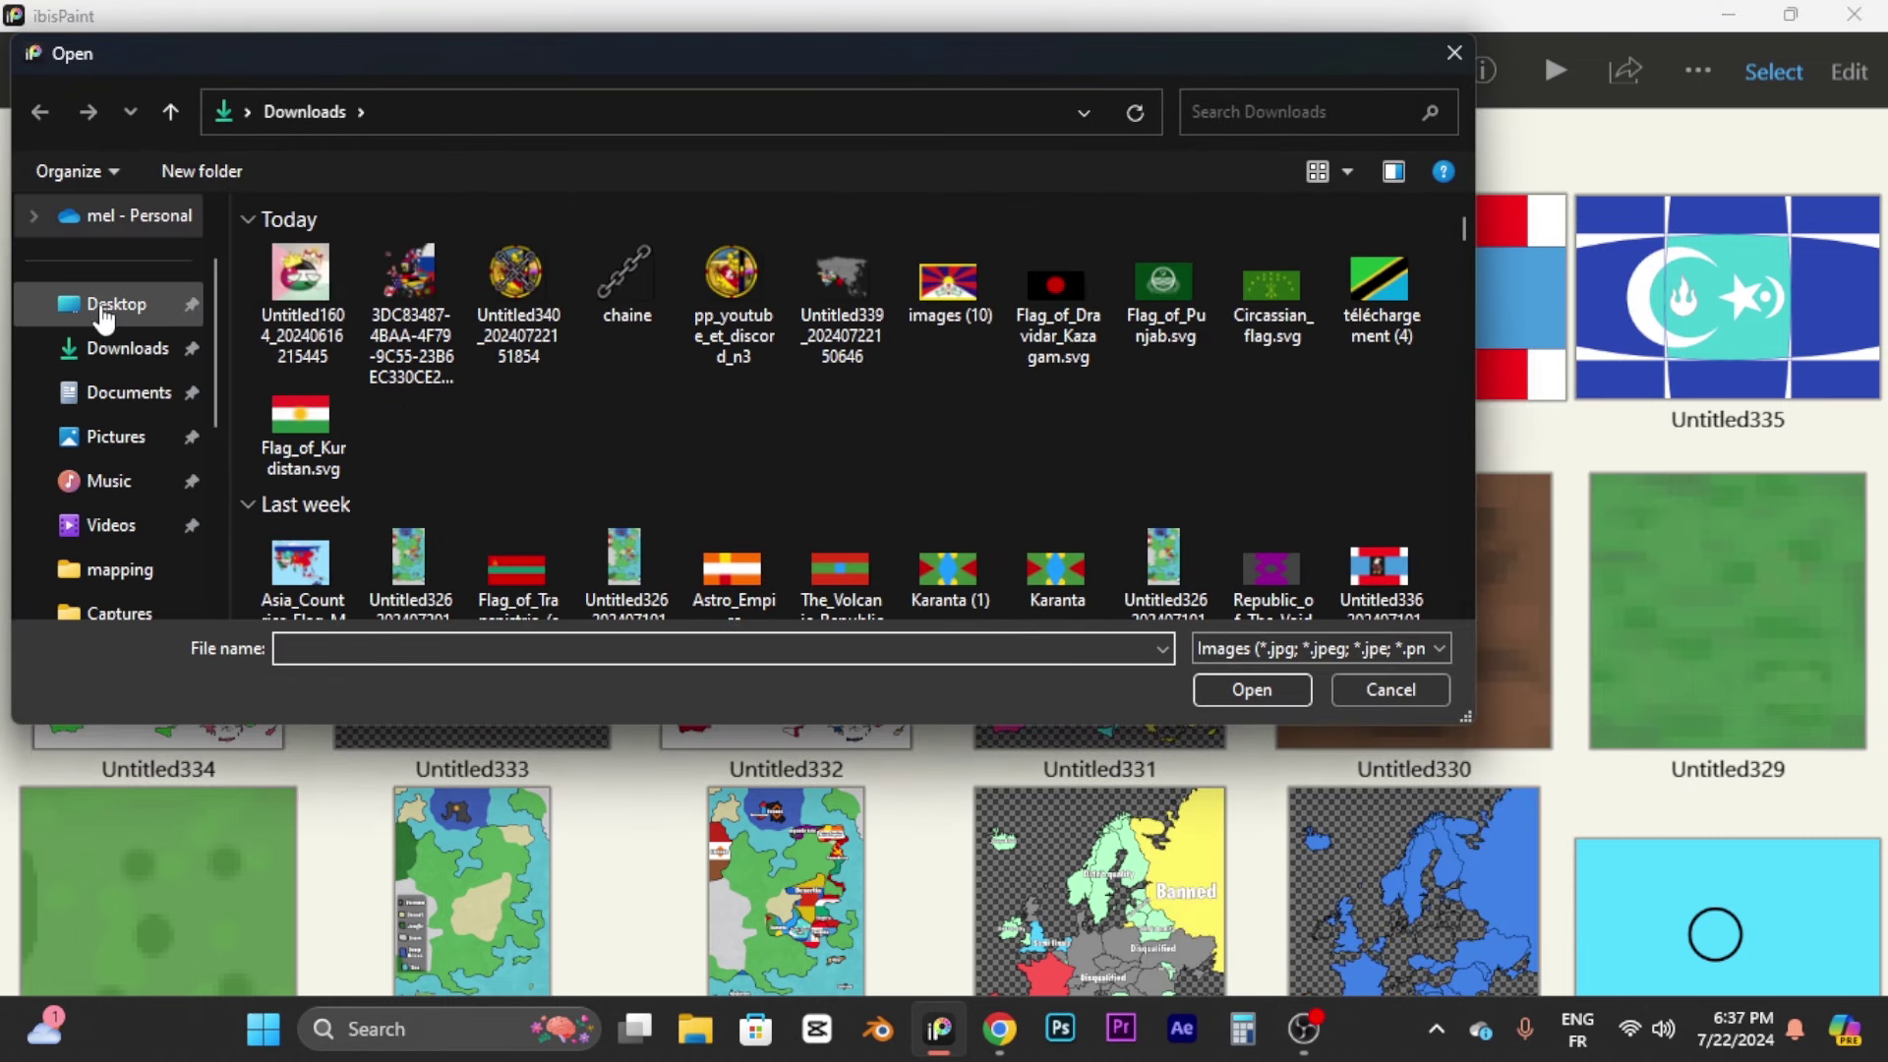
pyautogui.click(106, 307)
# Step: Switch to Discord in Chrome and look through the server's Maps channel for a blank outline map of Europe
pyautogui.click(1000, 1028)
pyautogui.click(310, 27)
pyautogui.scroll(-4, 265, 551)
pyautogui.click(224, 411)
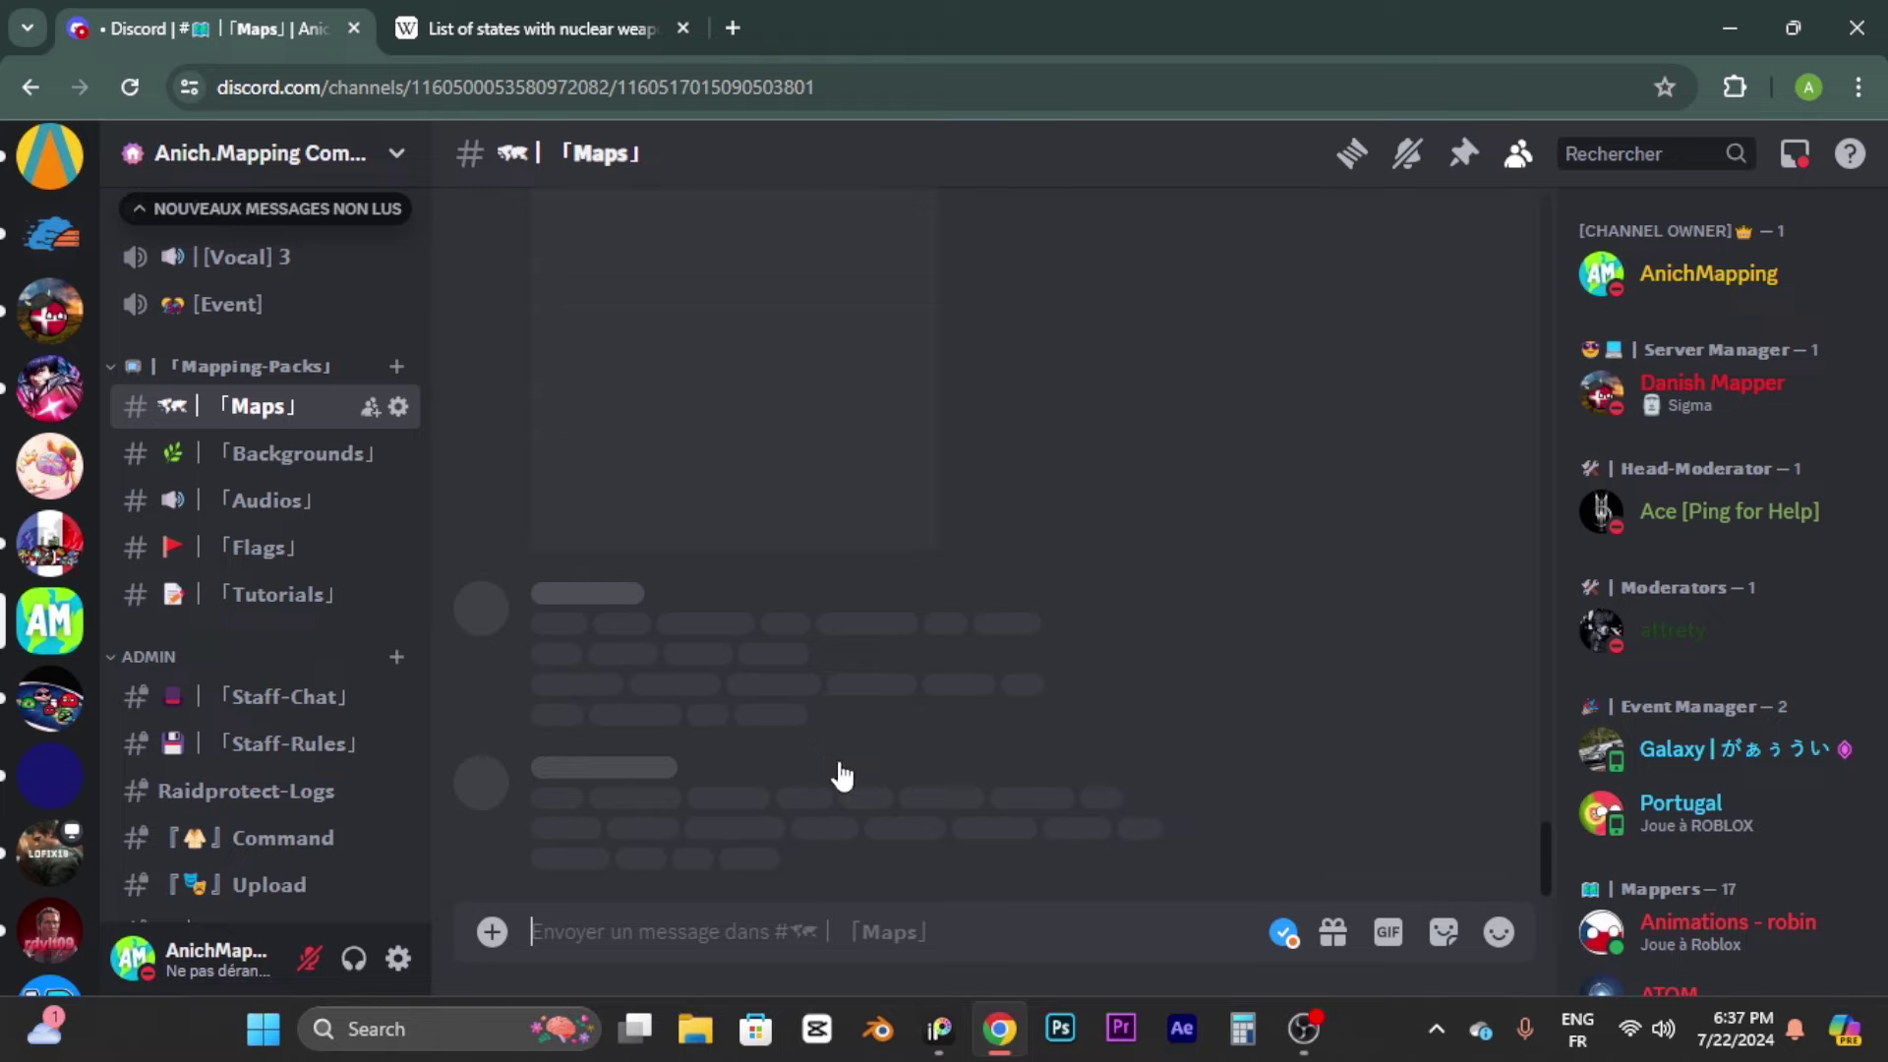
pyautogui.scroll(15, 683, 354)
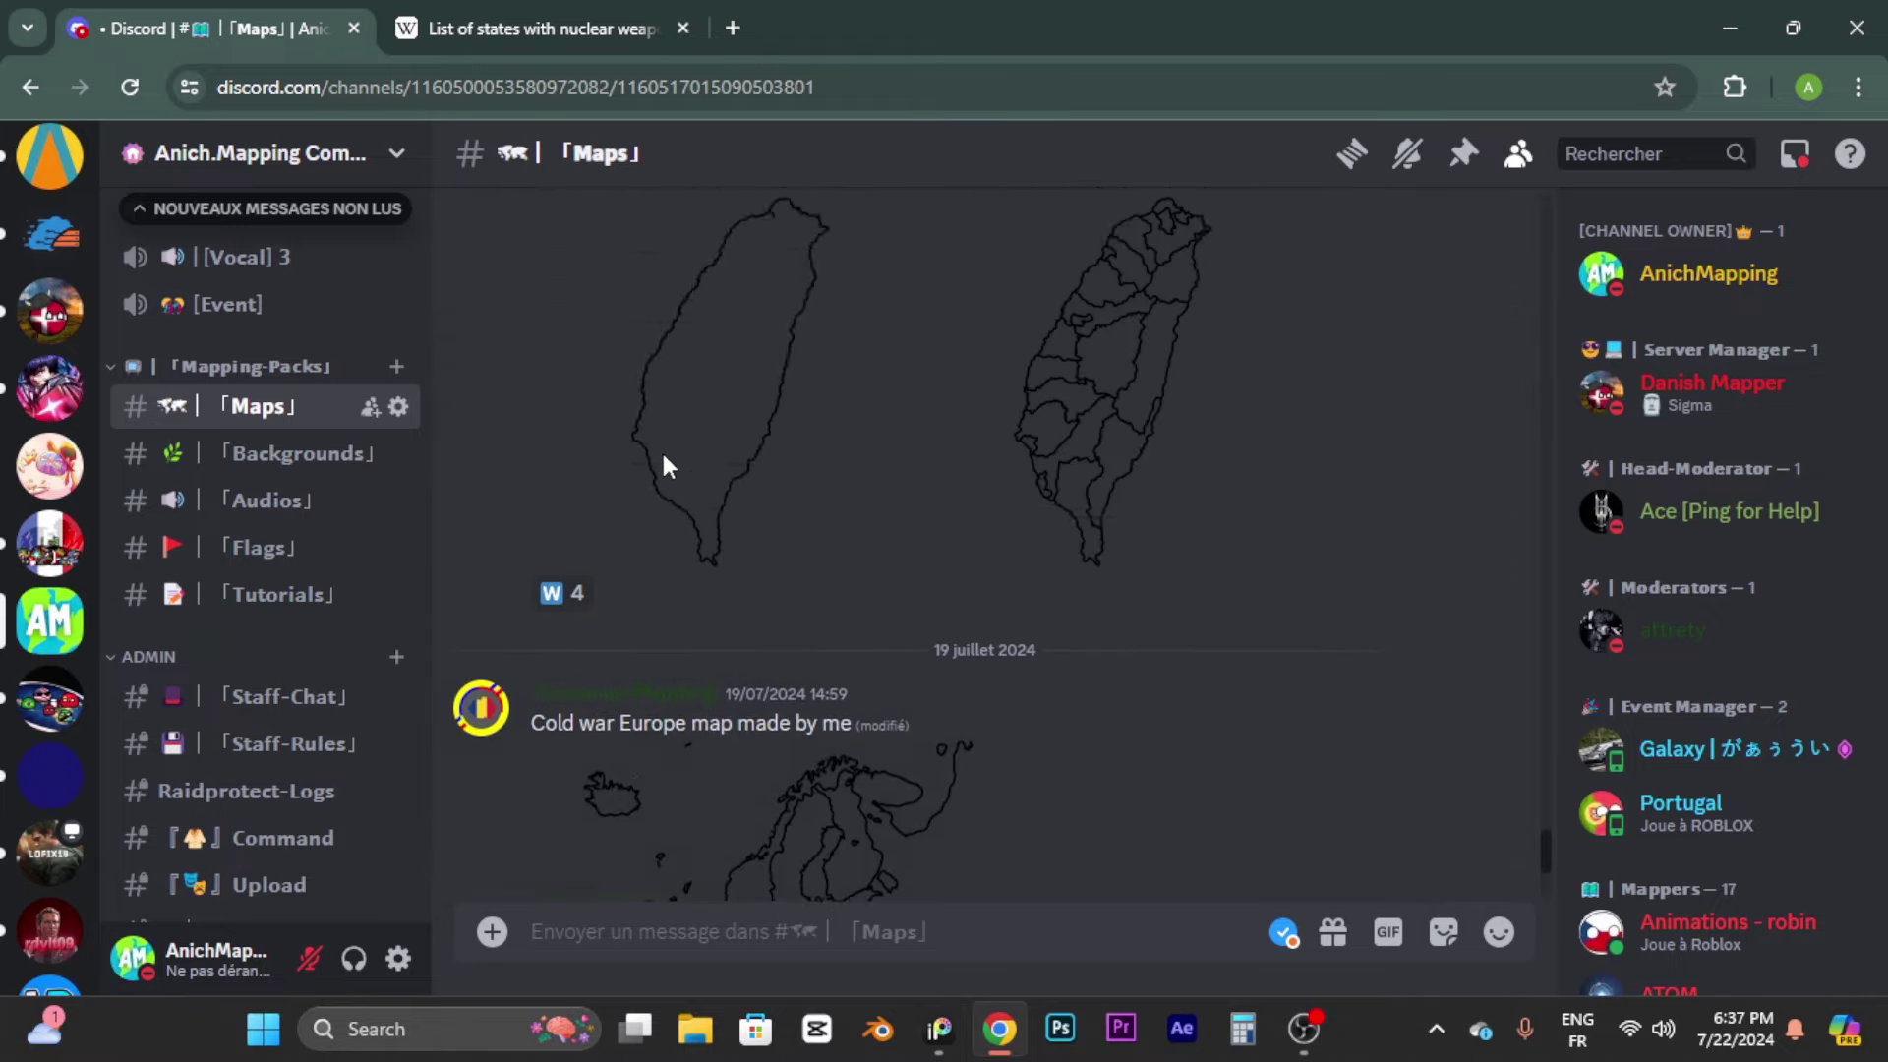
pyautogui.scroll(10, 770, 621)
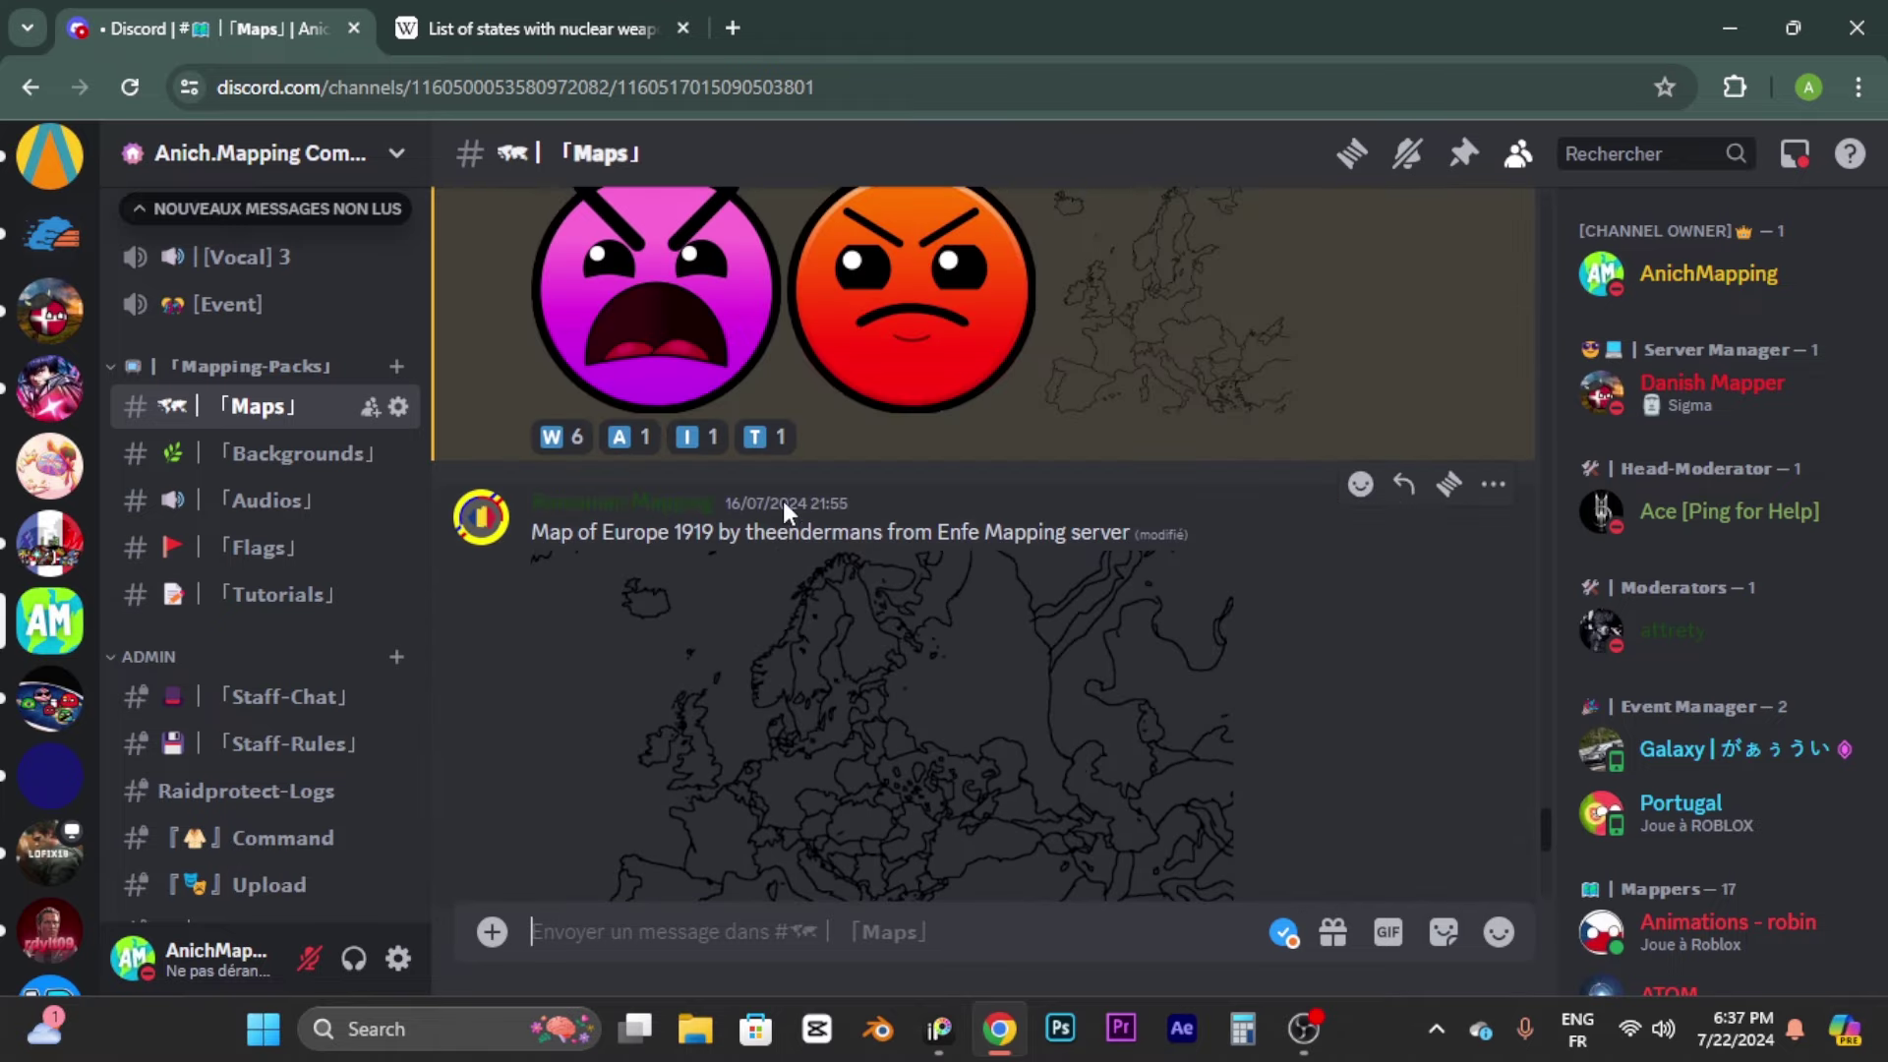
pyautogui.scroll(15, 846, 512)
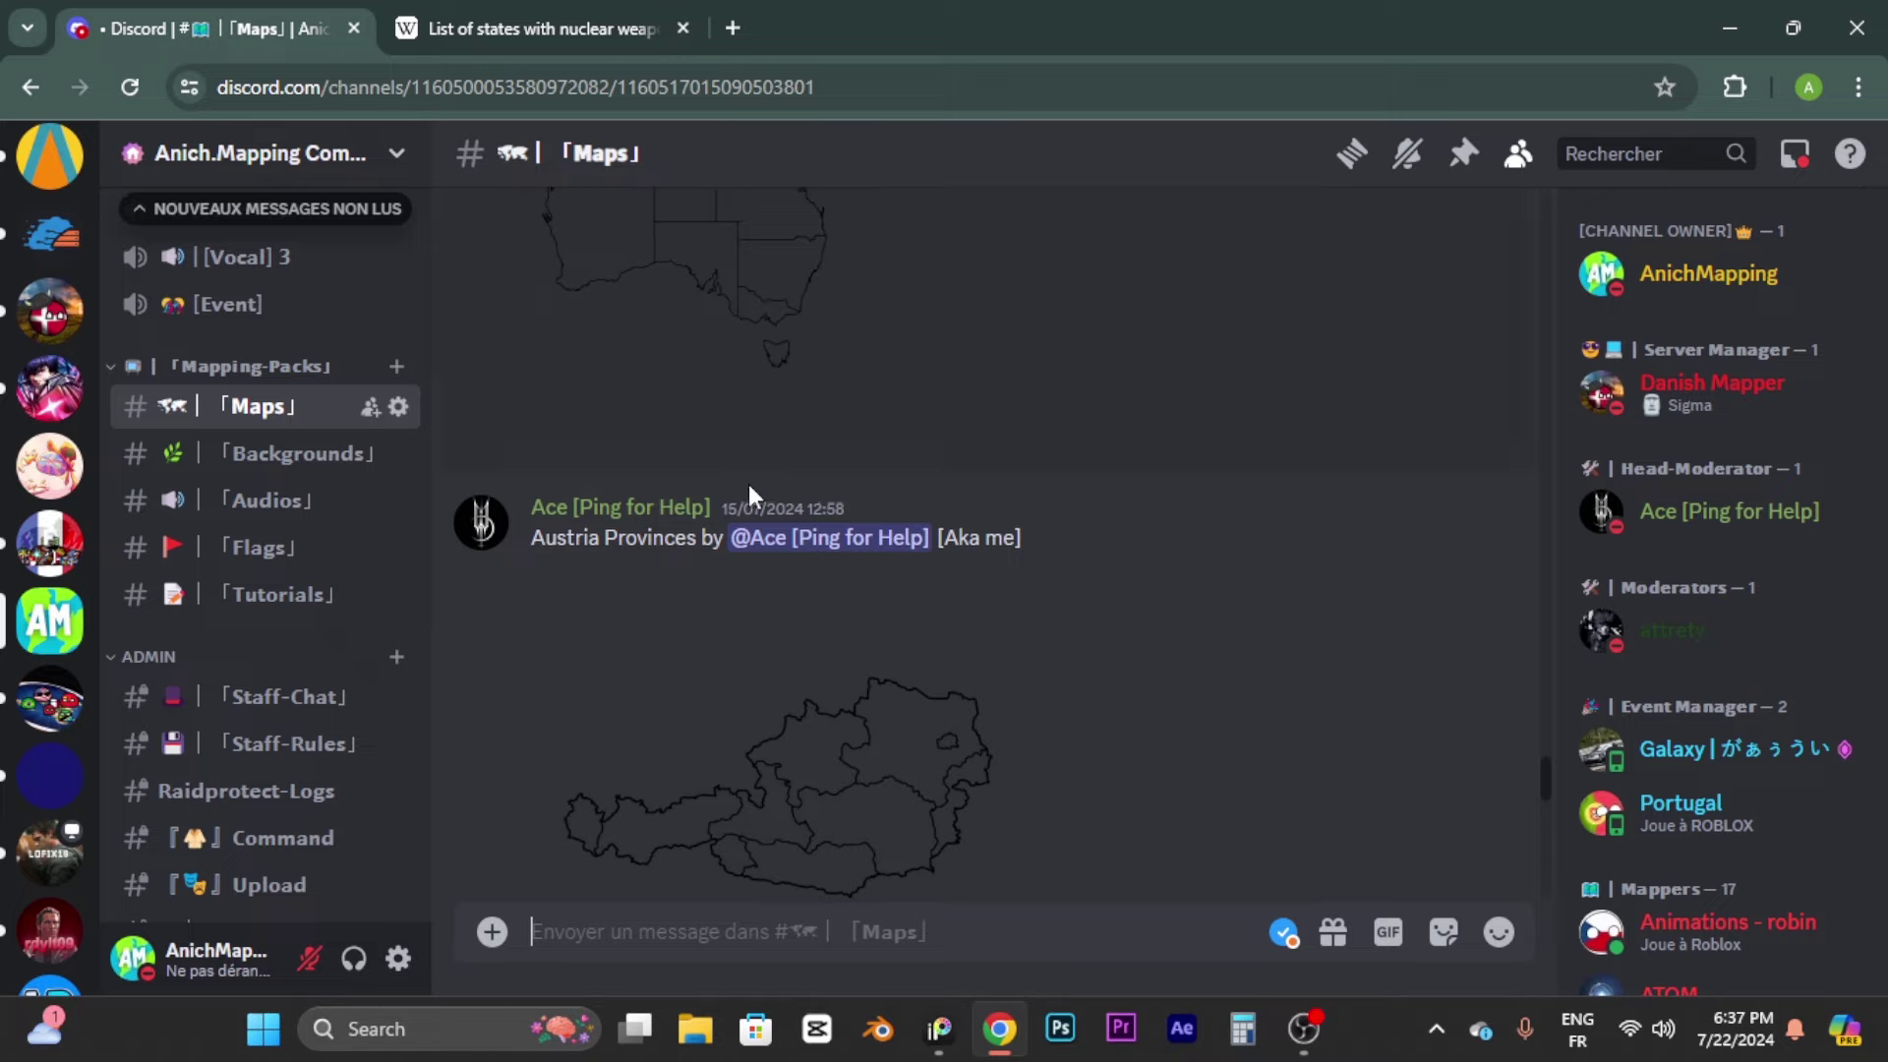
pyautogui.scroll(15, 778, 550)
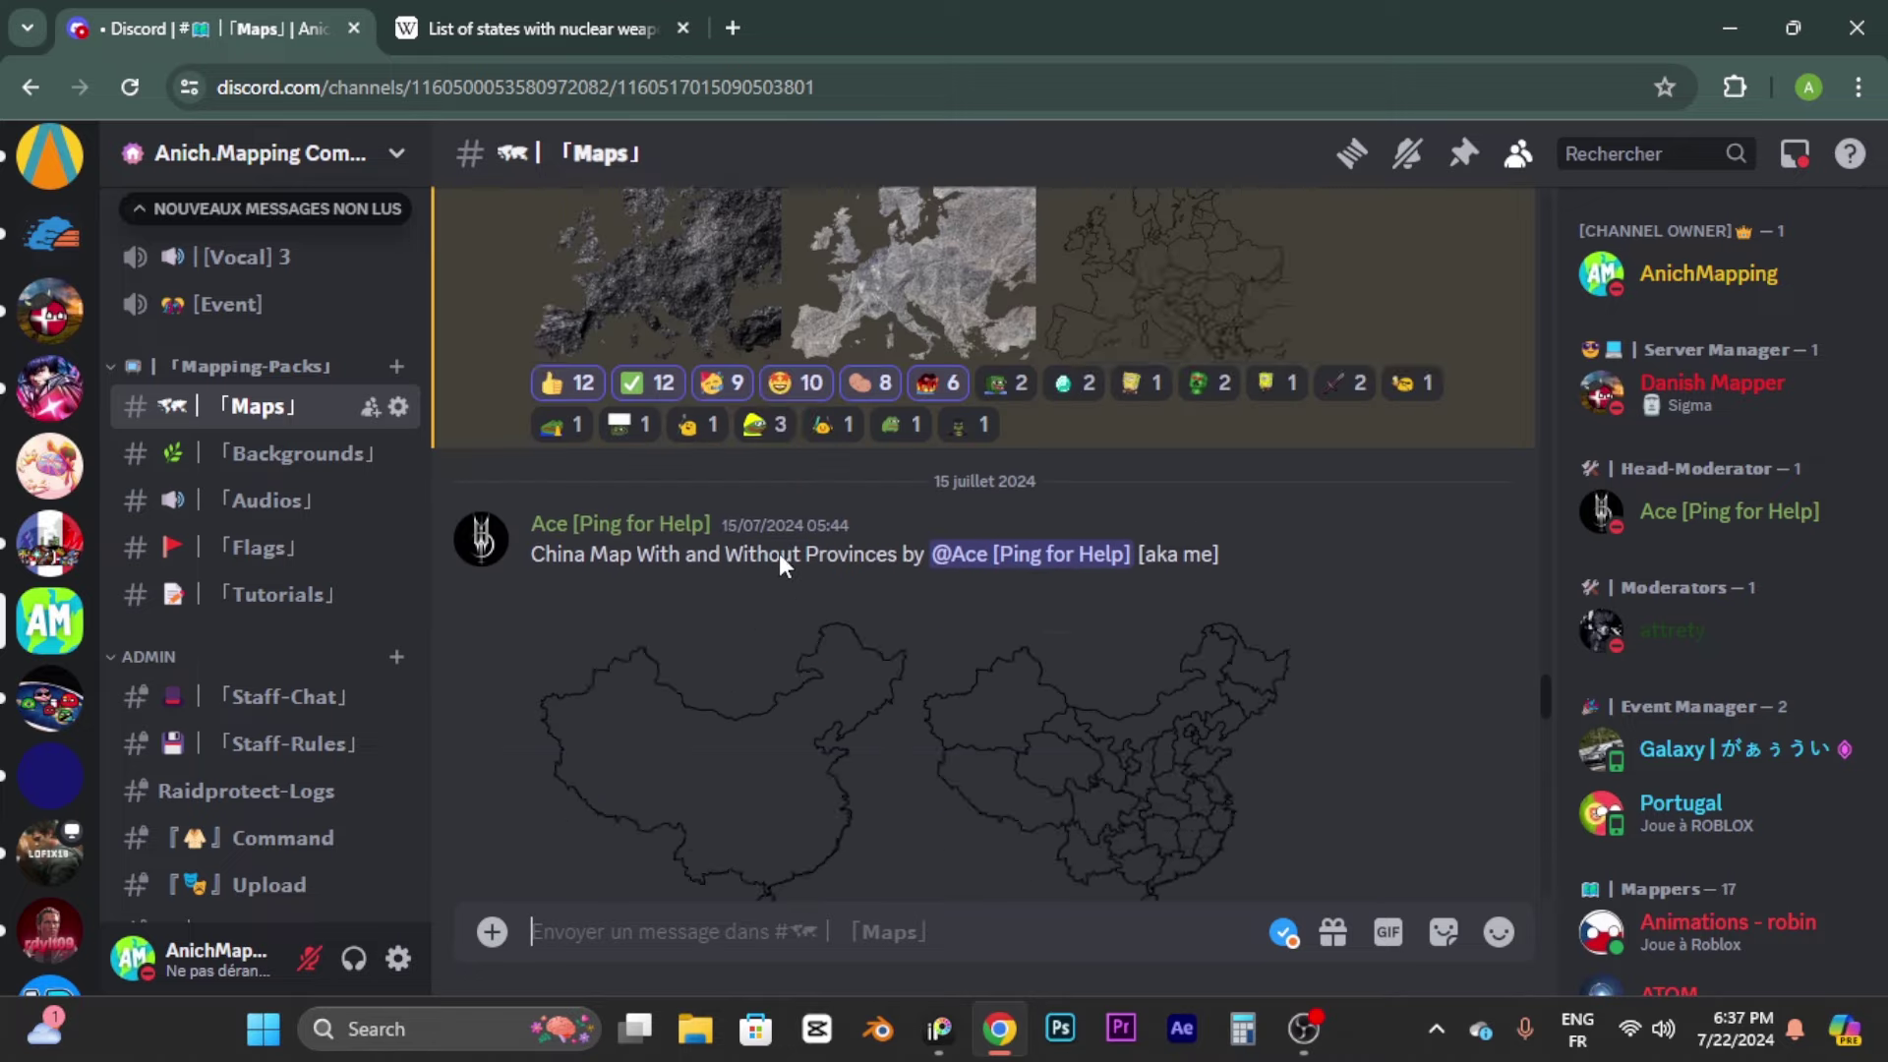
pyautogui.scroll(-4, 1036, 578)
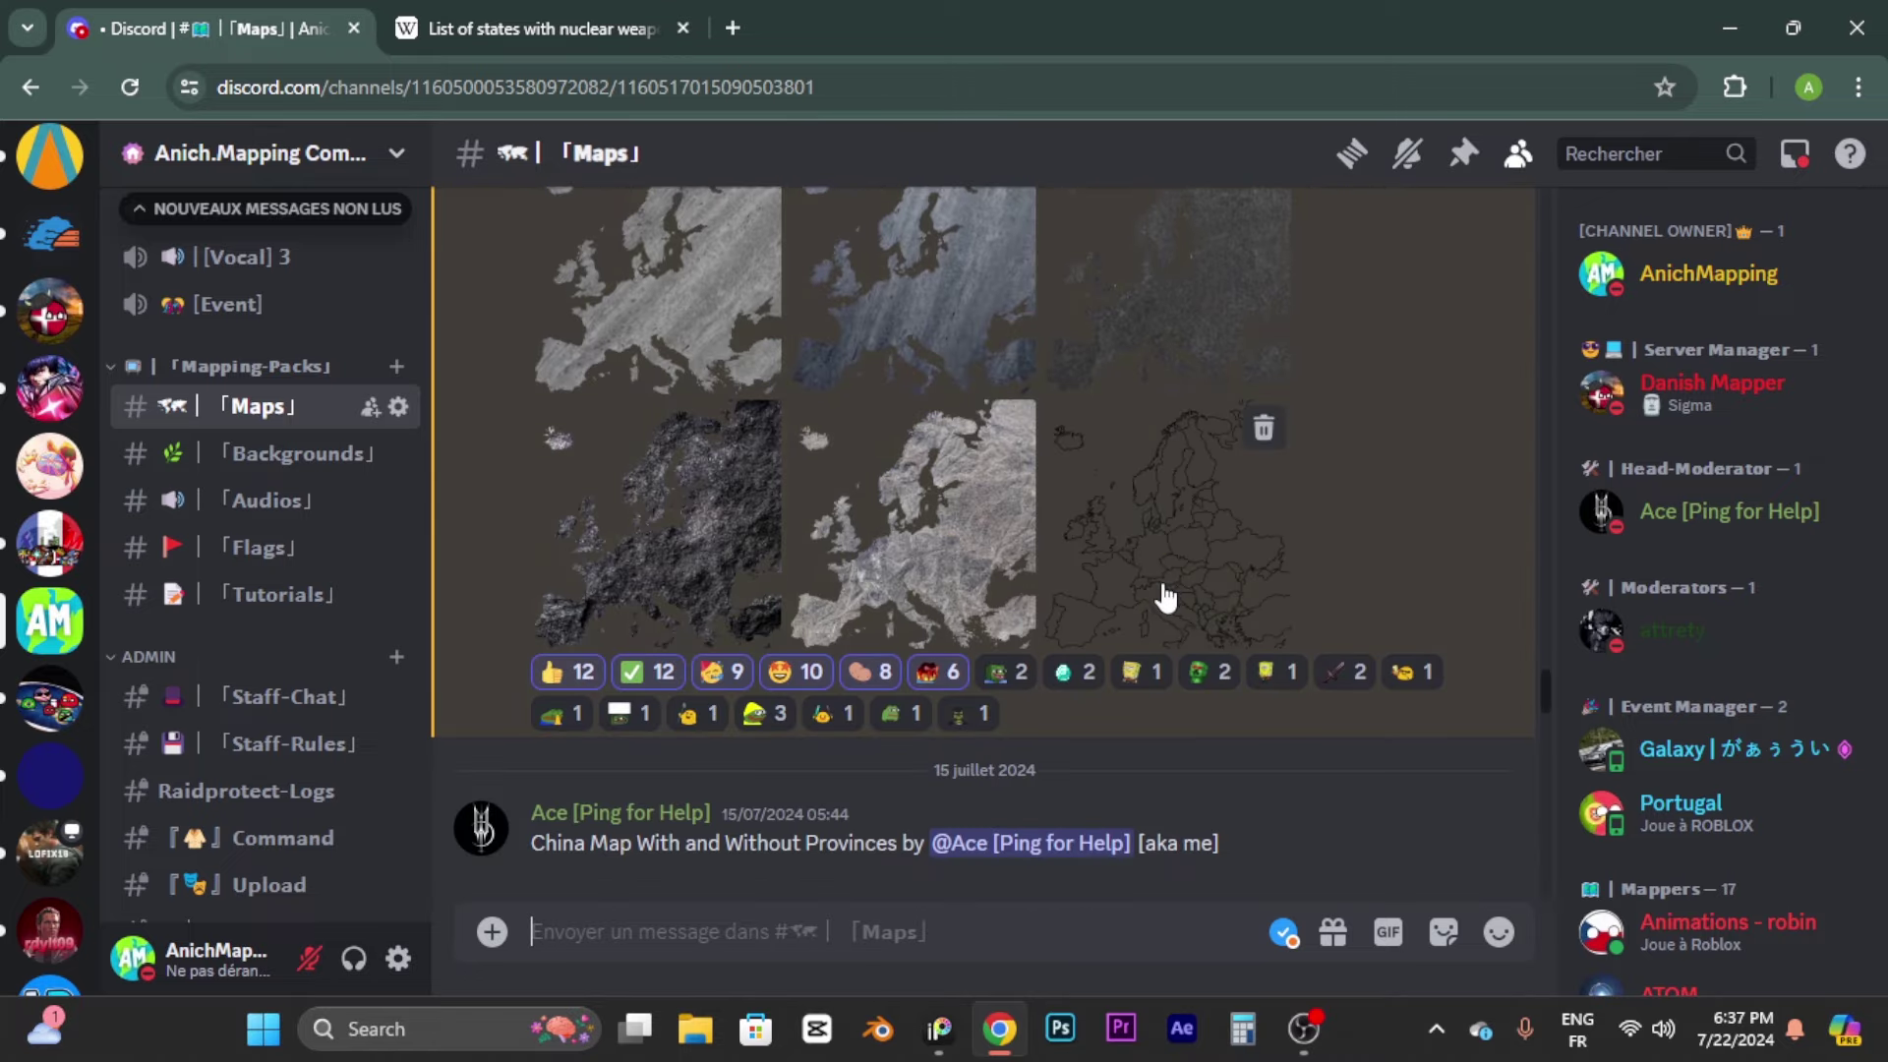
# Step: Open the blank Europe map in the browser and save the image as EUROPE_MAP (2) in the mapping folder
pyautogui.click(1160, 590)
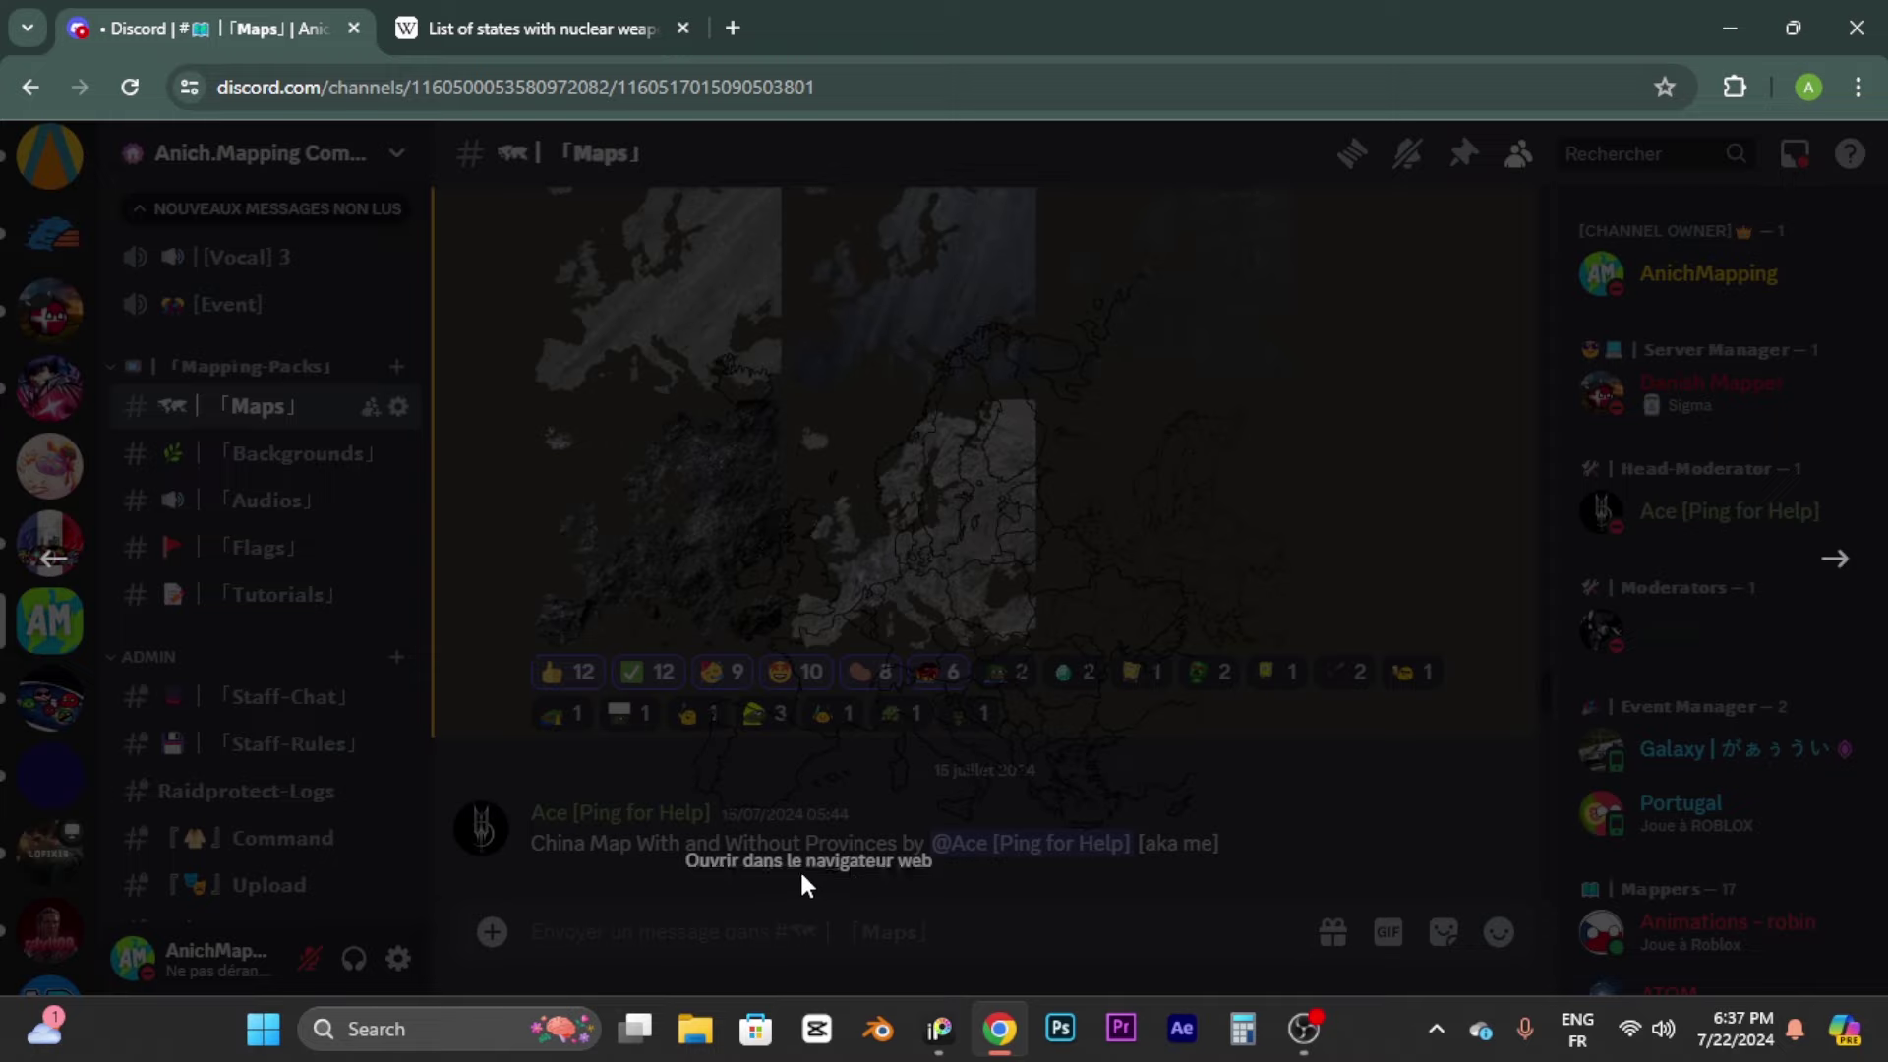
pyautogui.click(899, 865)
pyautogui.rightClick(820, 403)
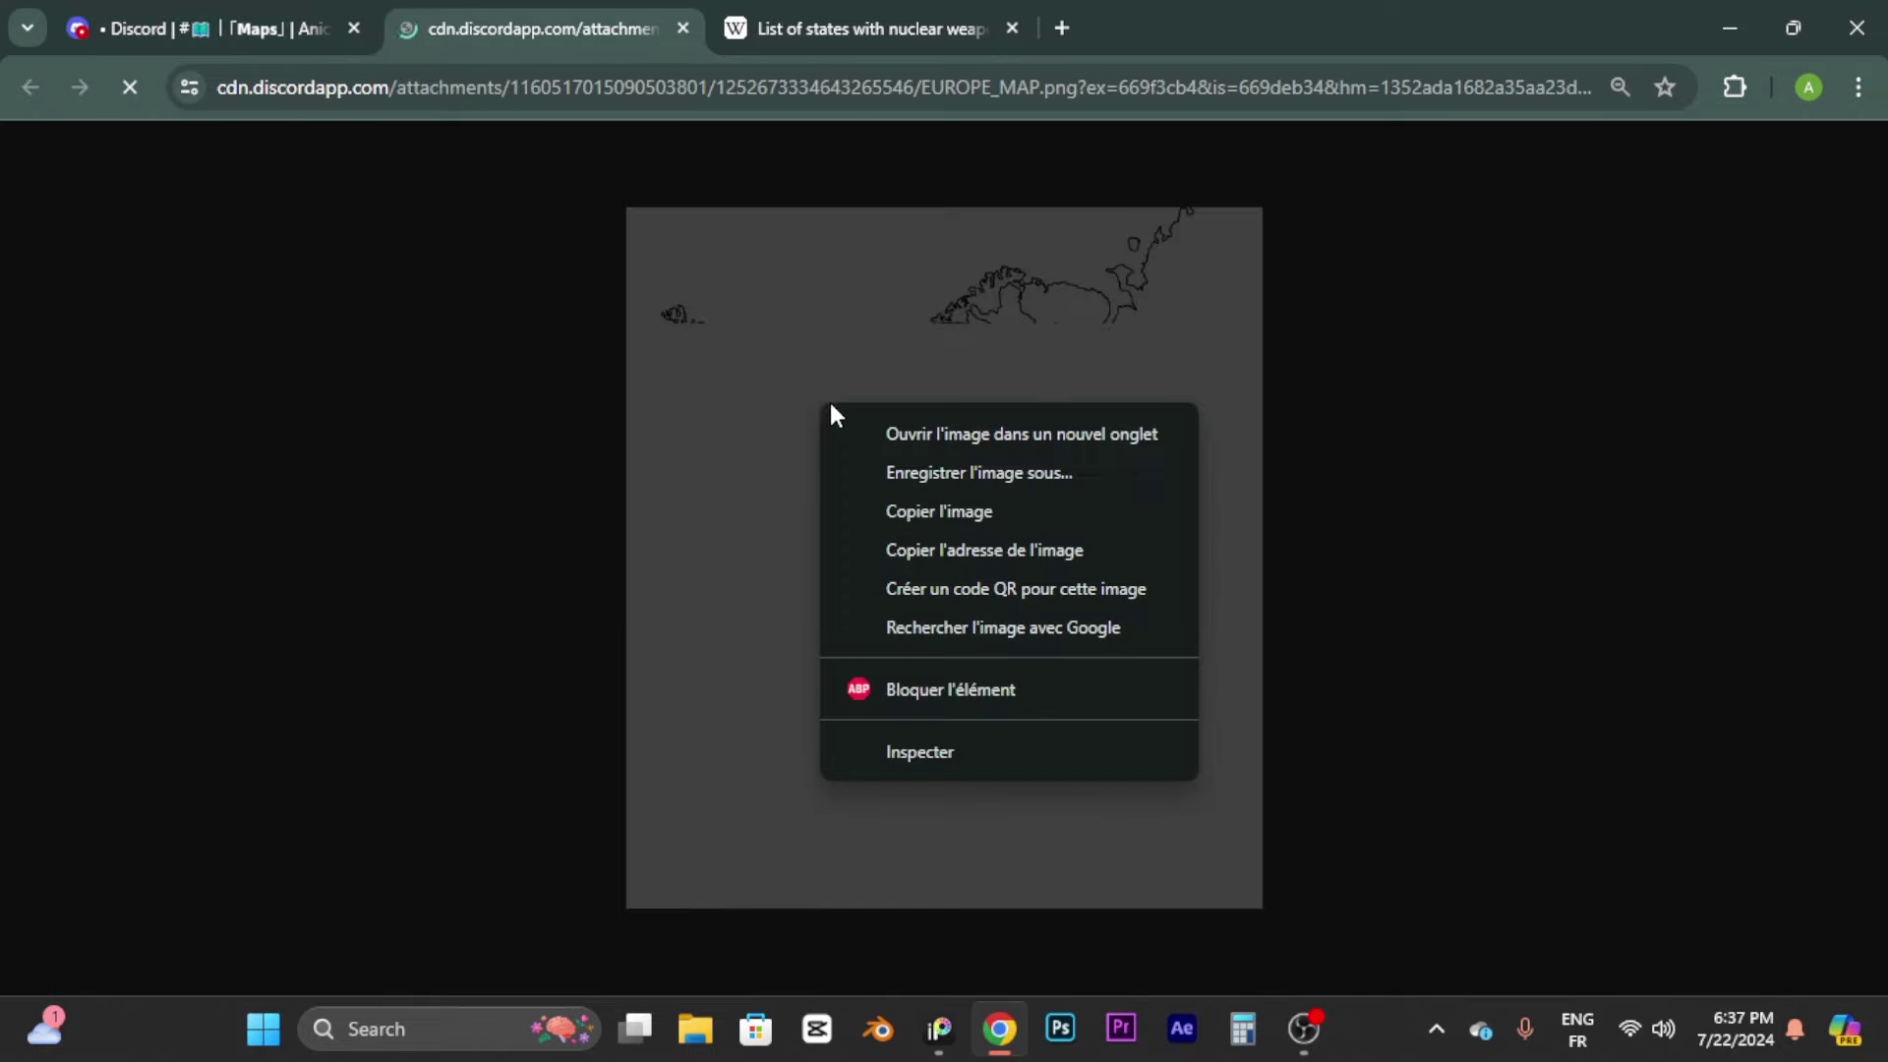
pyautogui.click(932, 472)
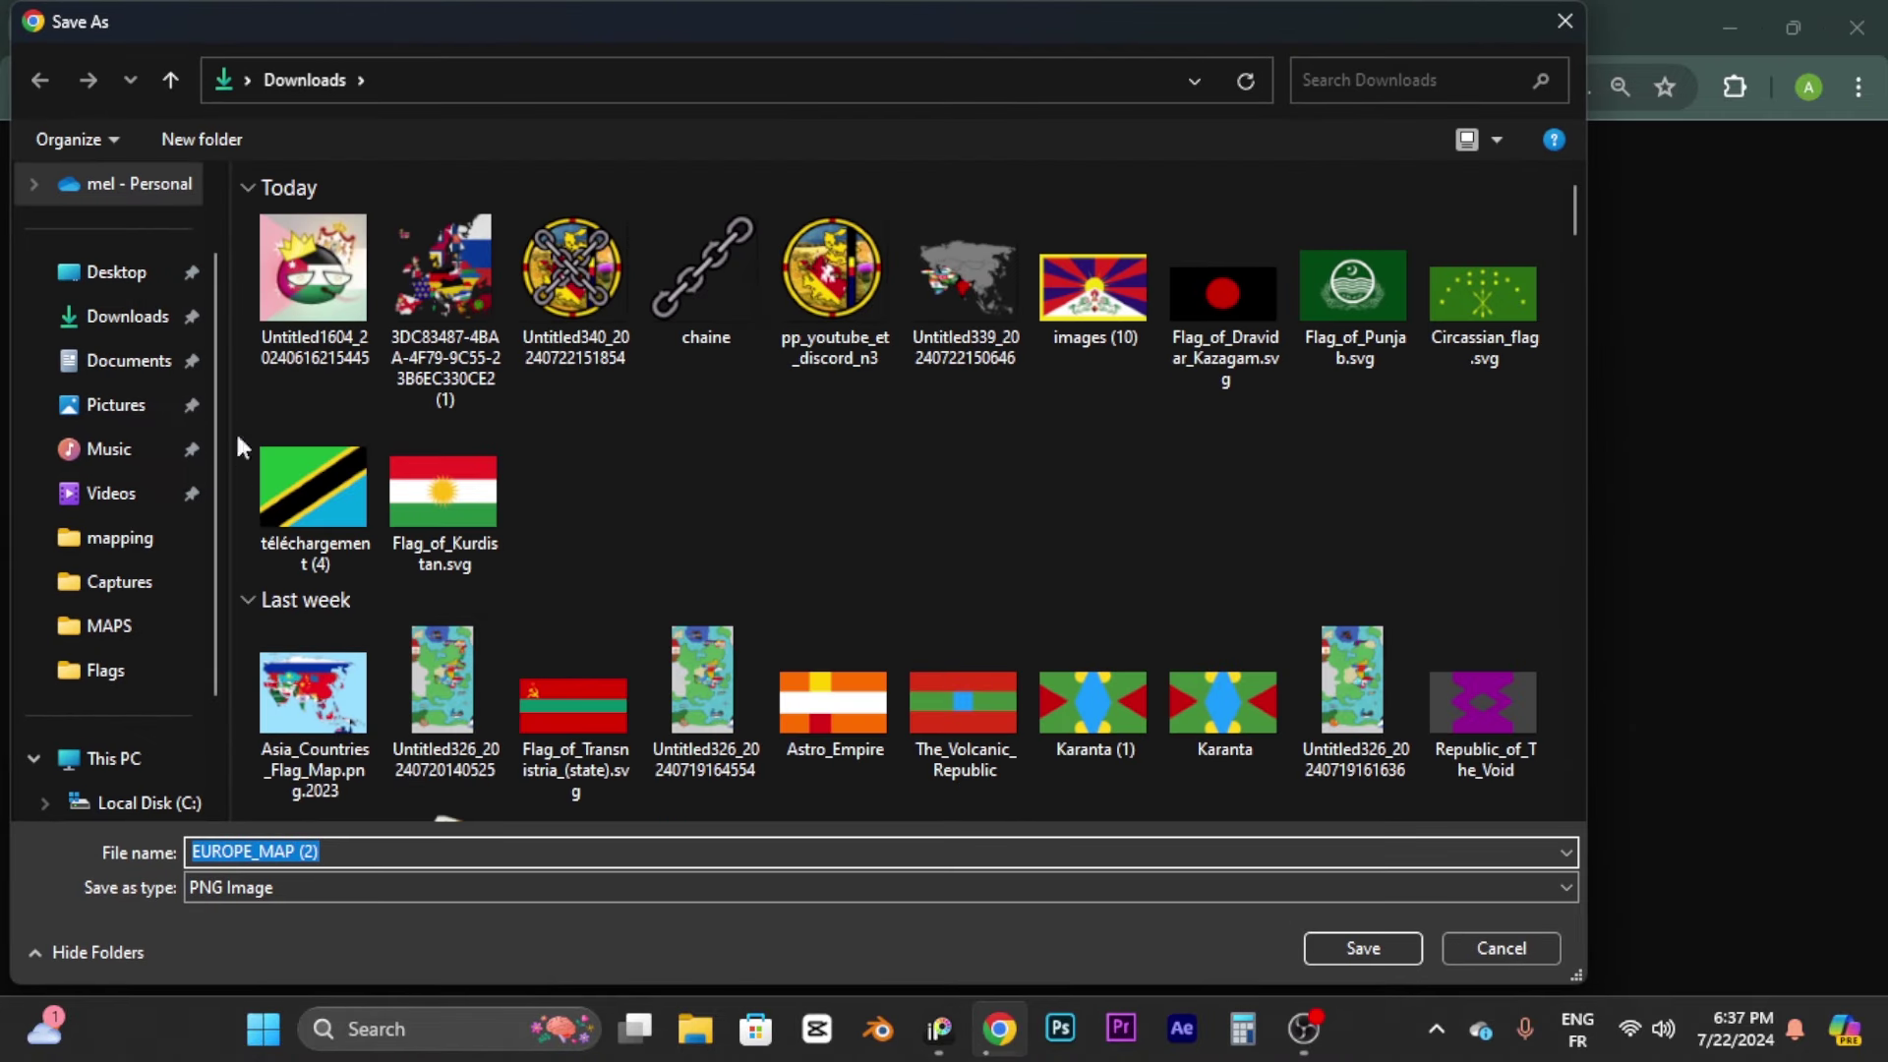
pyautogui.click(126, 556)
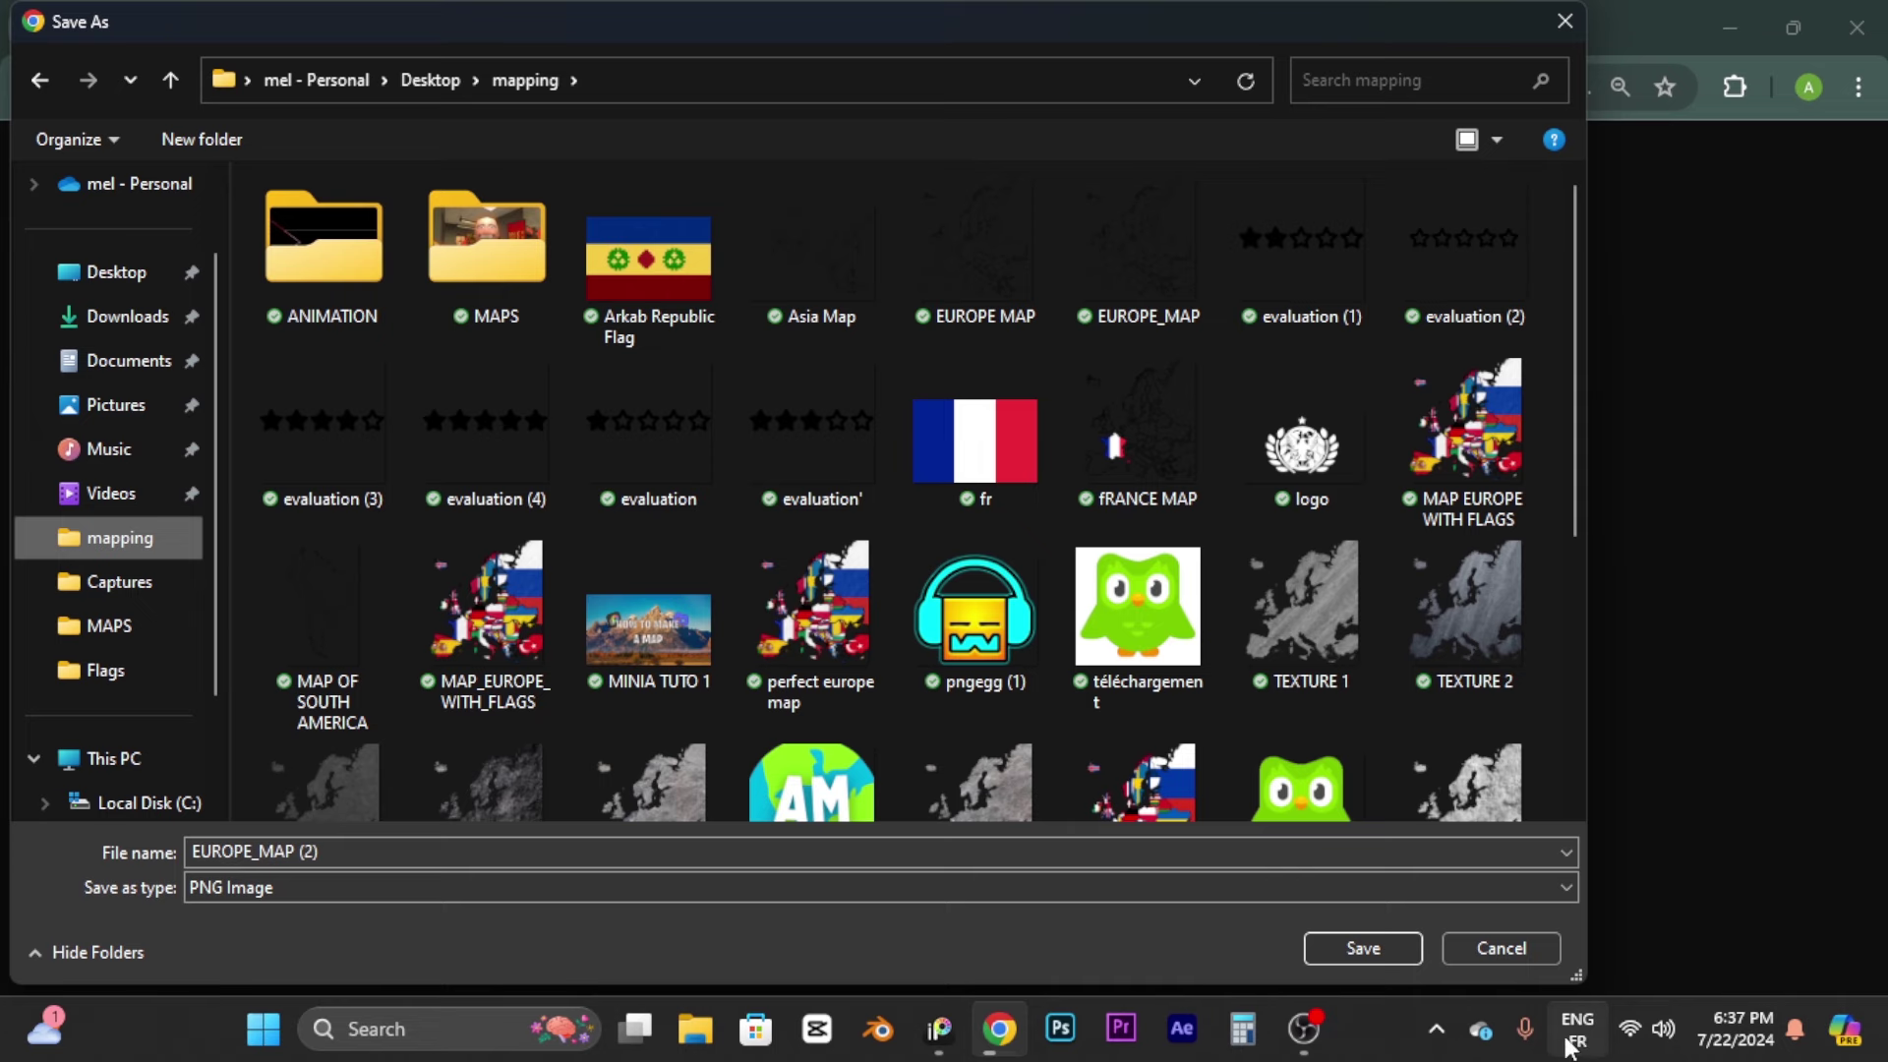
pyautogui.click(1386, 952)
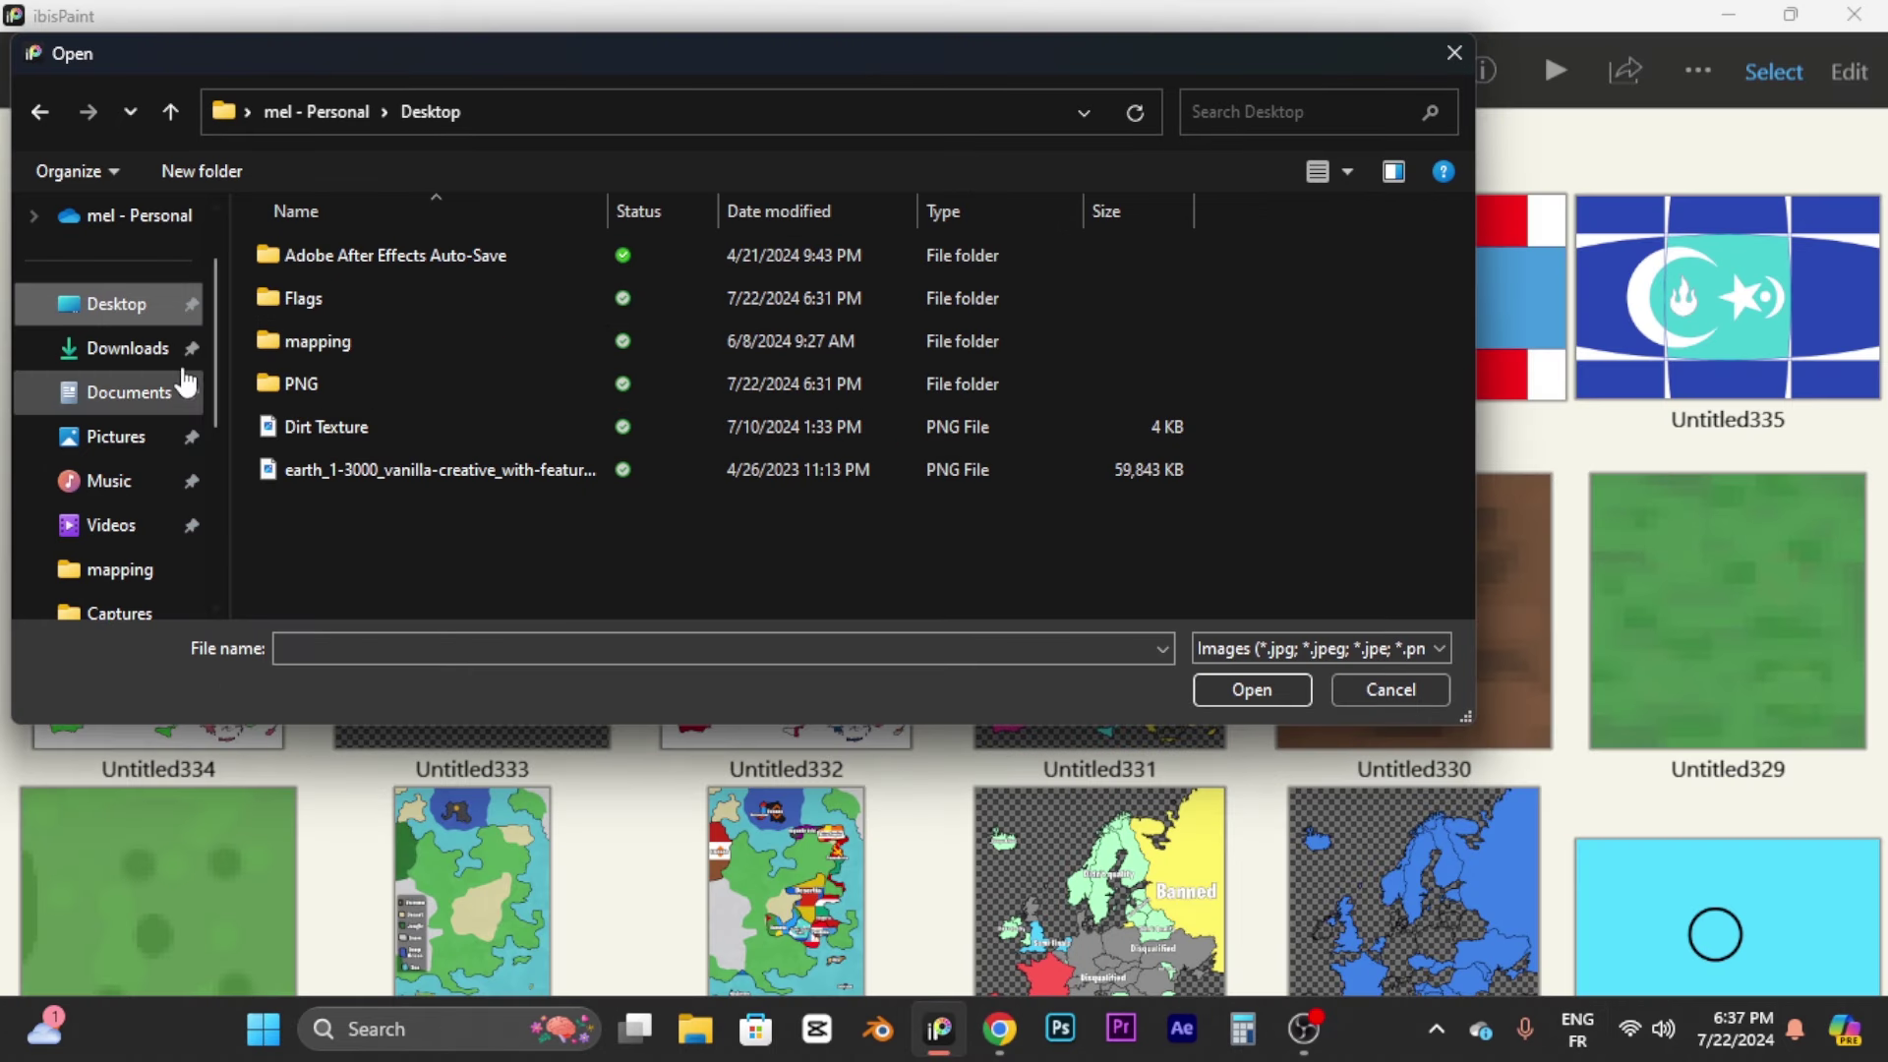
# Step: Back in ibisPaint, import the EUROPE_MAP picture from the mapping folder as the new canvas
pyautogui.scroll(-1, 118, 472)
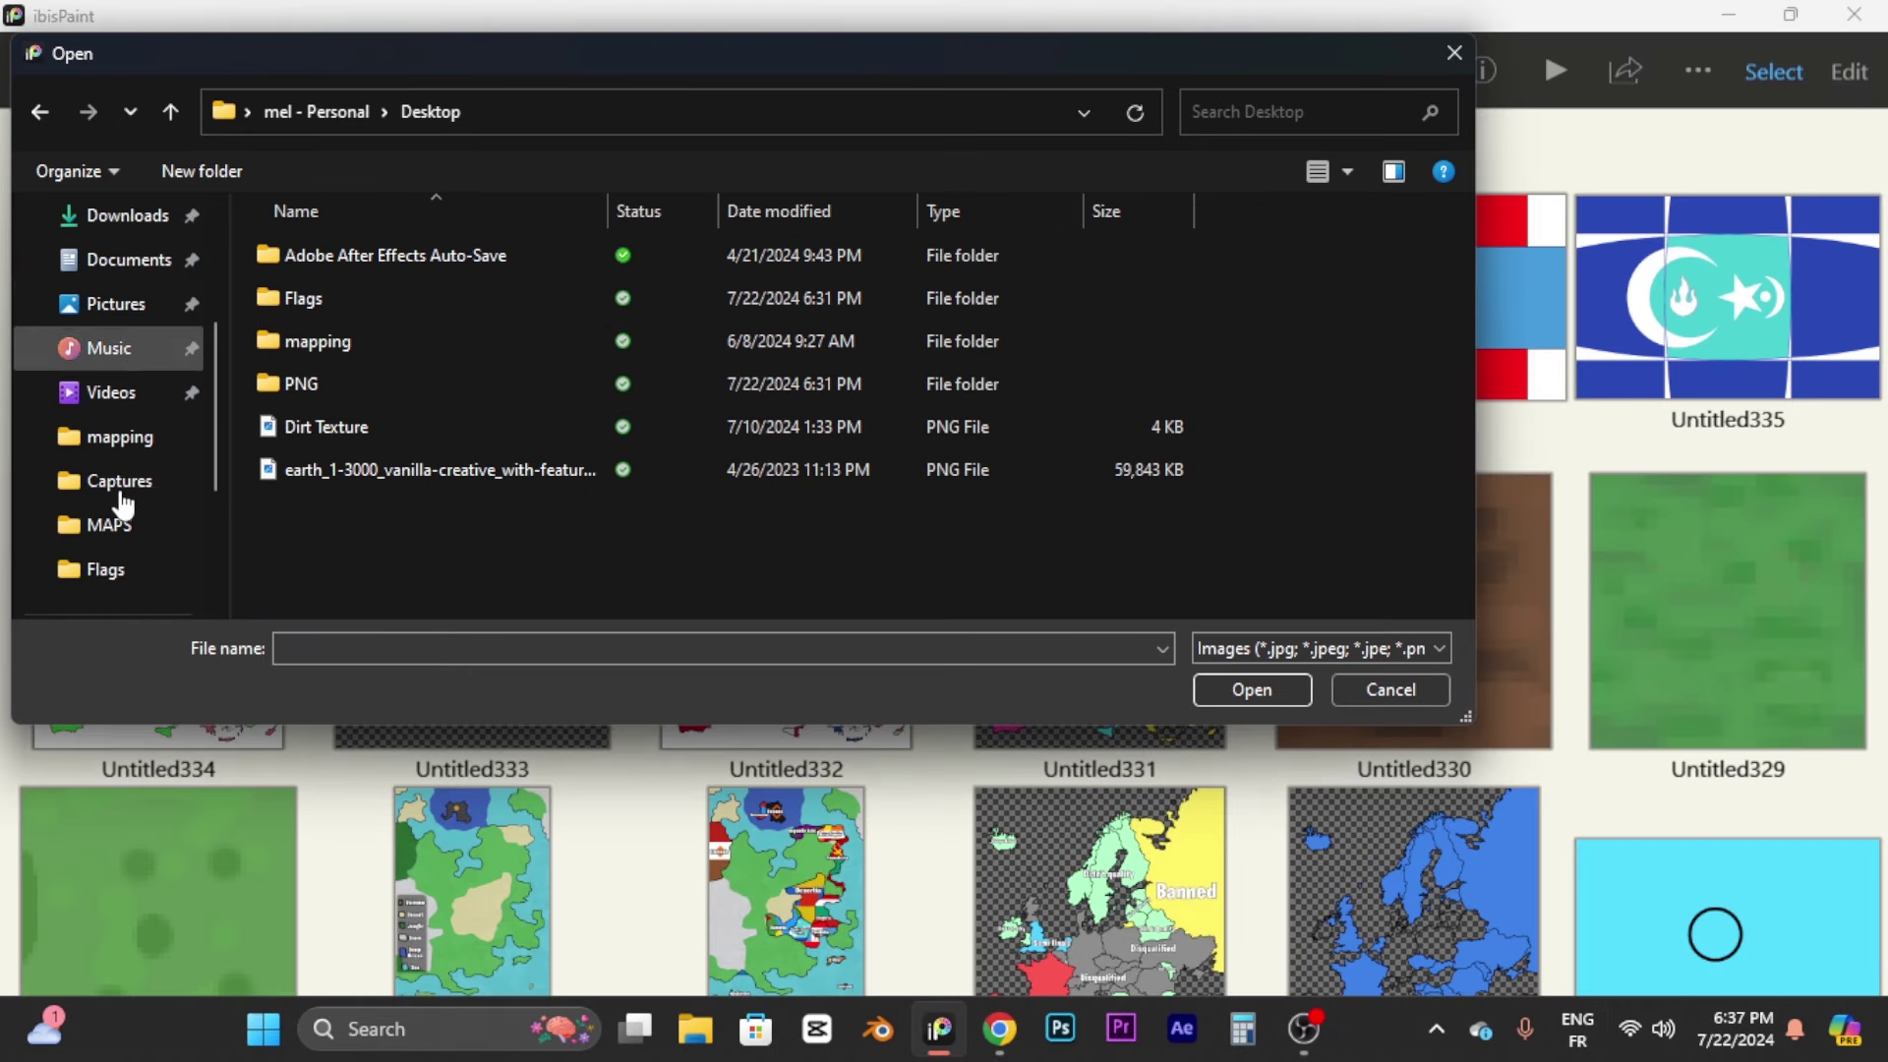
pyautogui.click(134, 450)
pyautogui.scroll(-5, 570, 363)
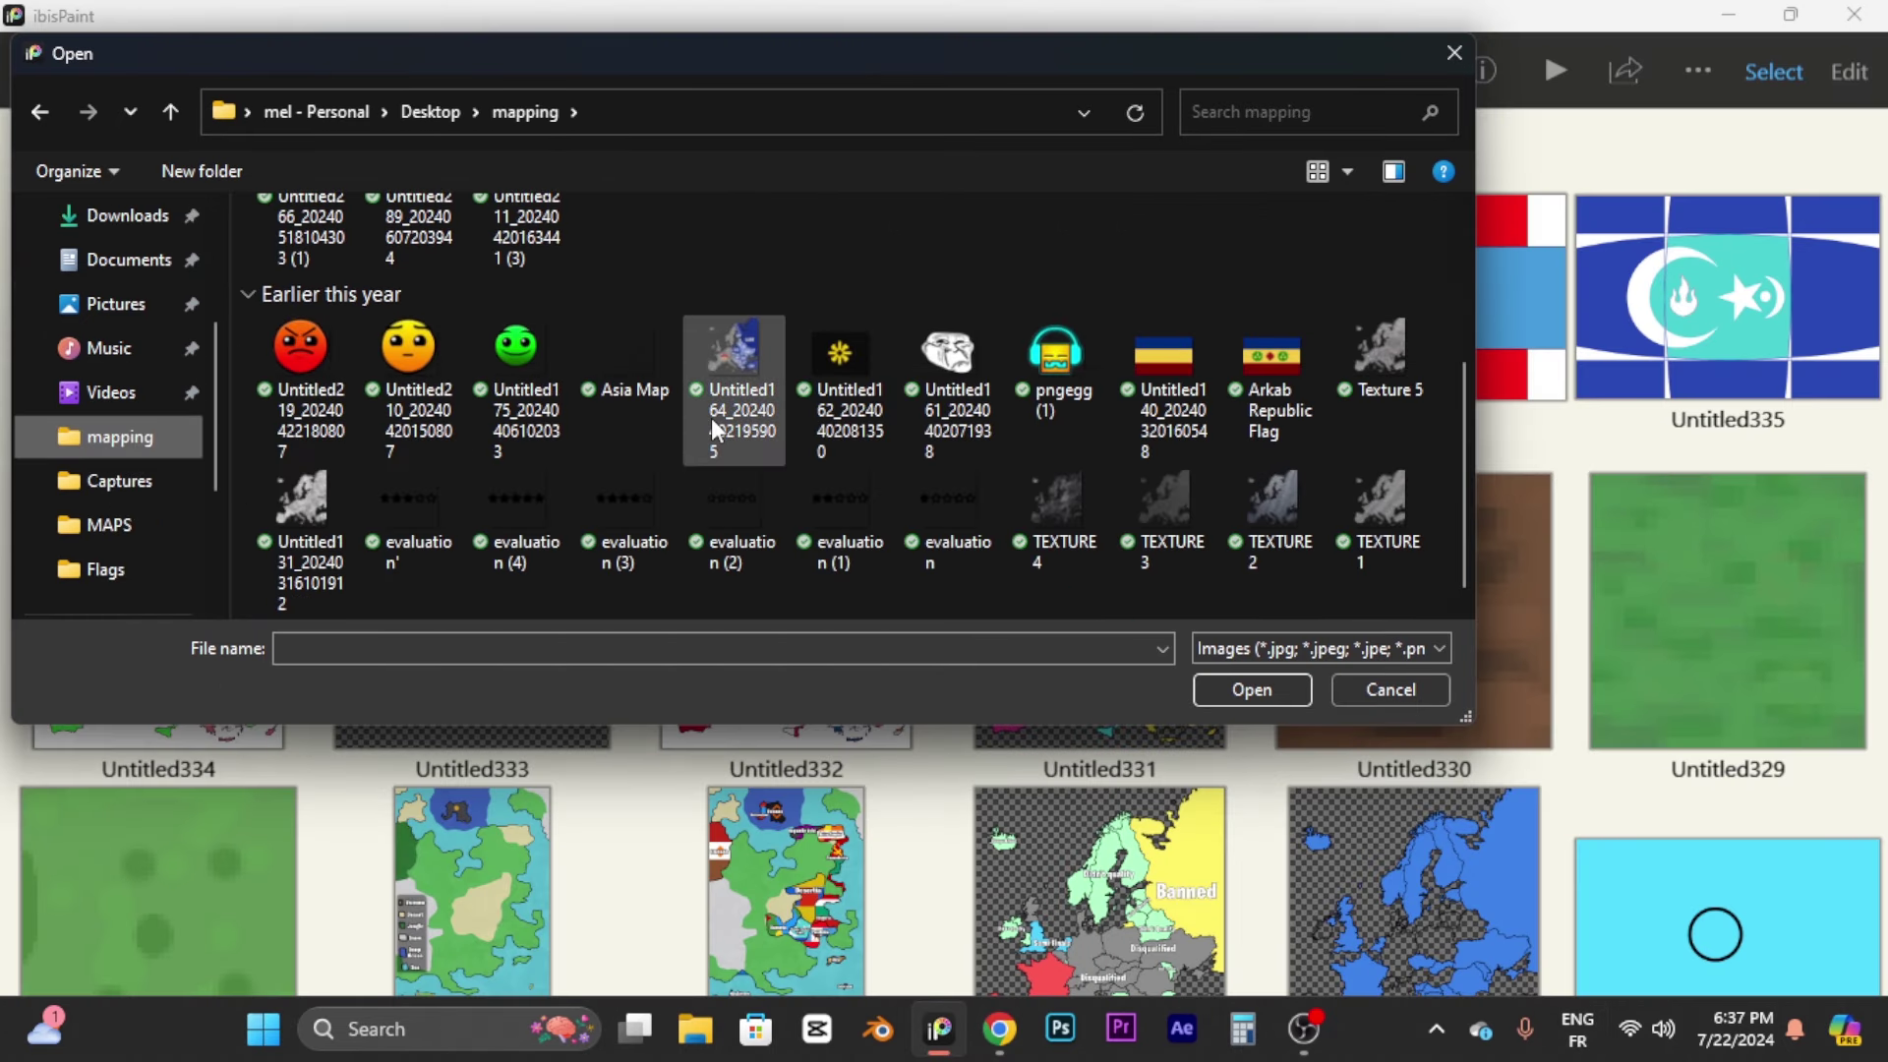
pyautogui.click(842, 560)
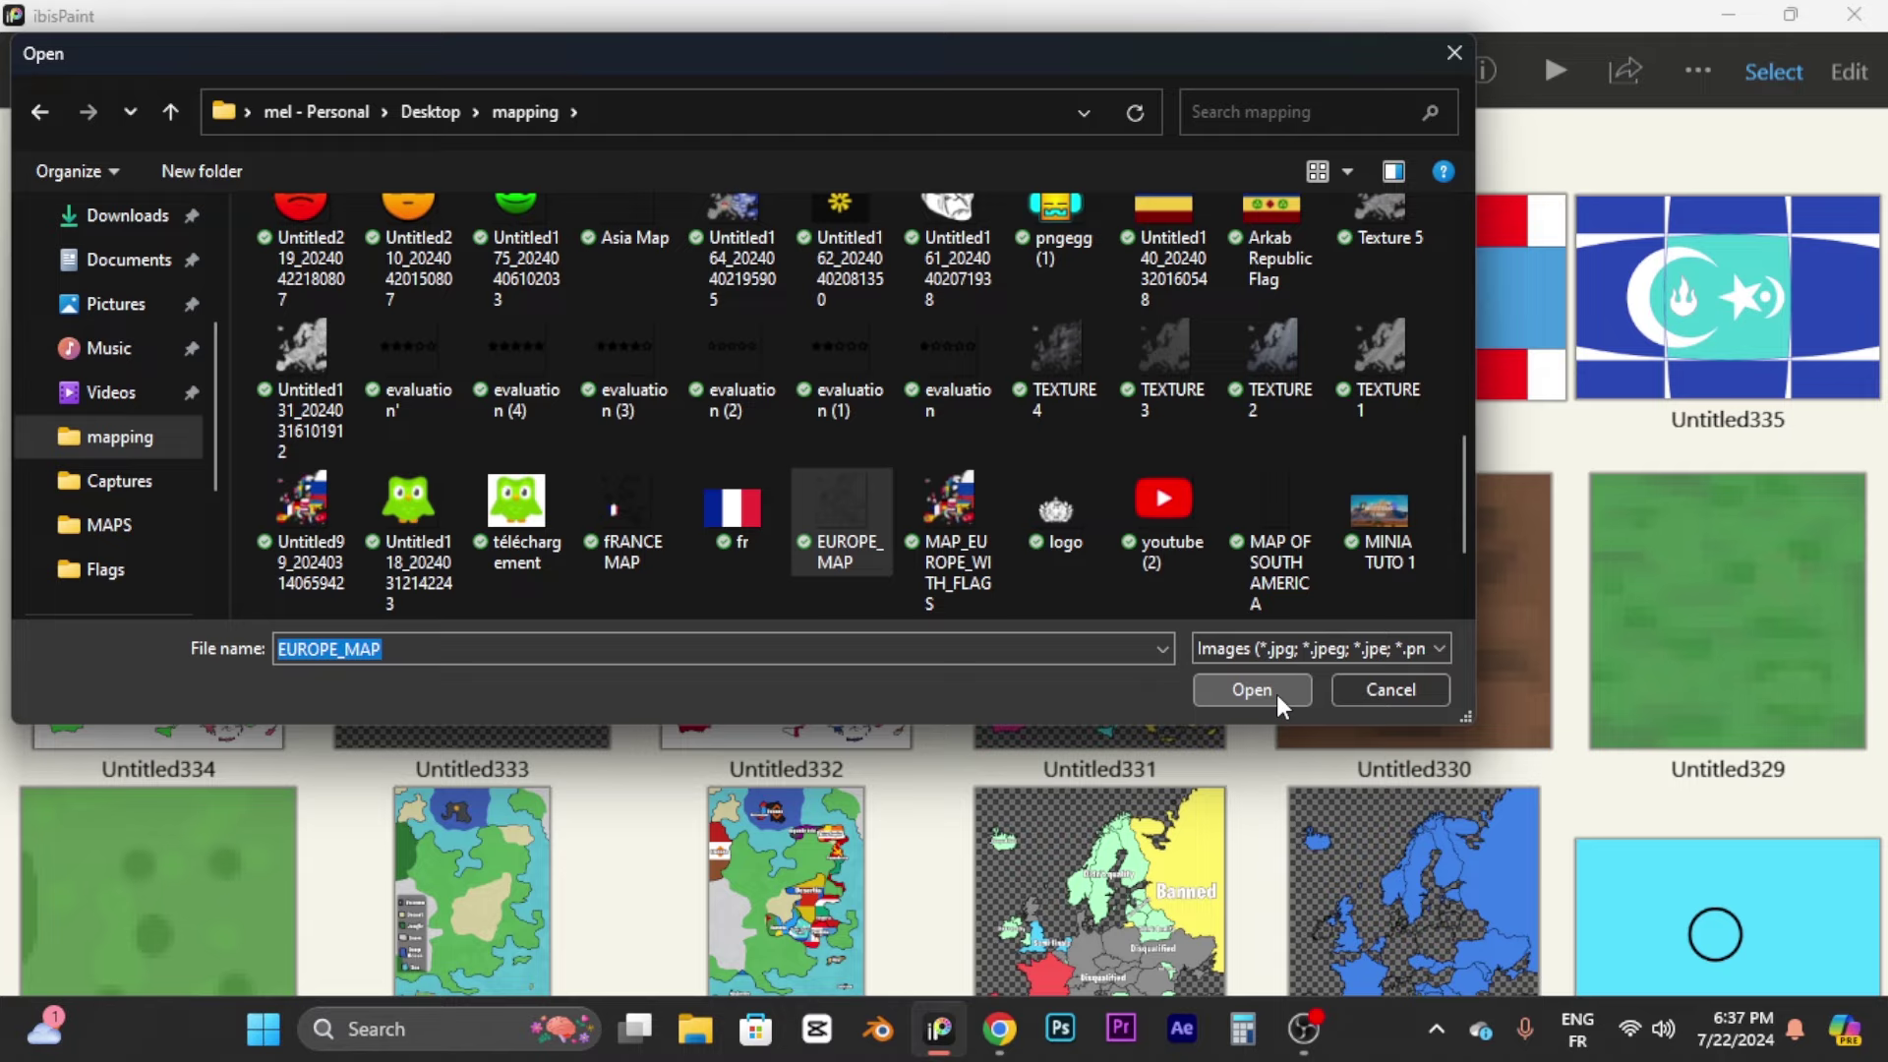
pyautogui.click(1276, 694)
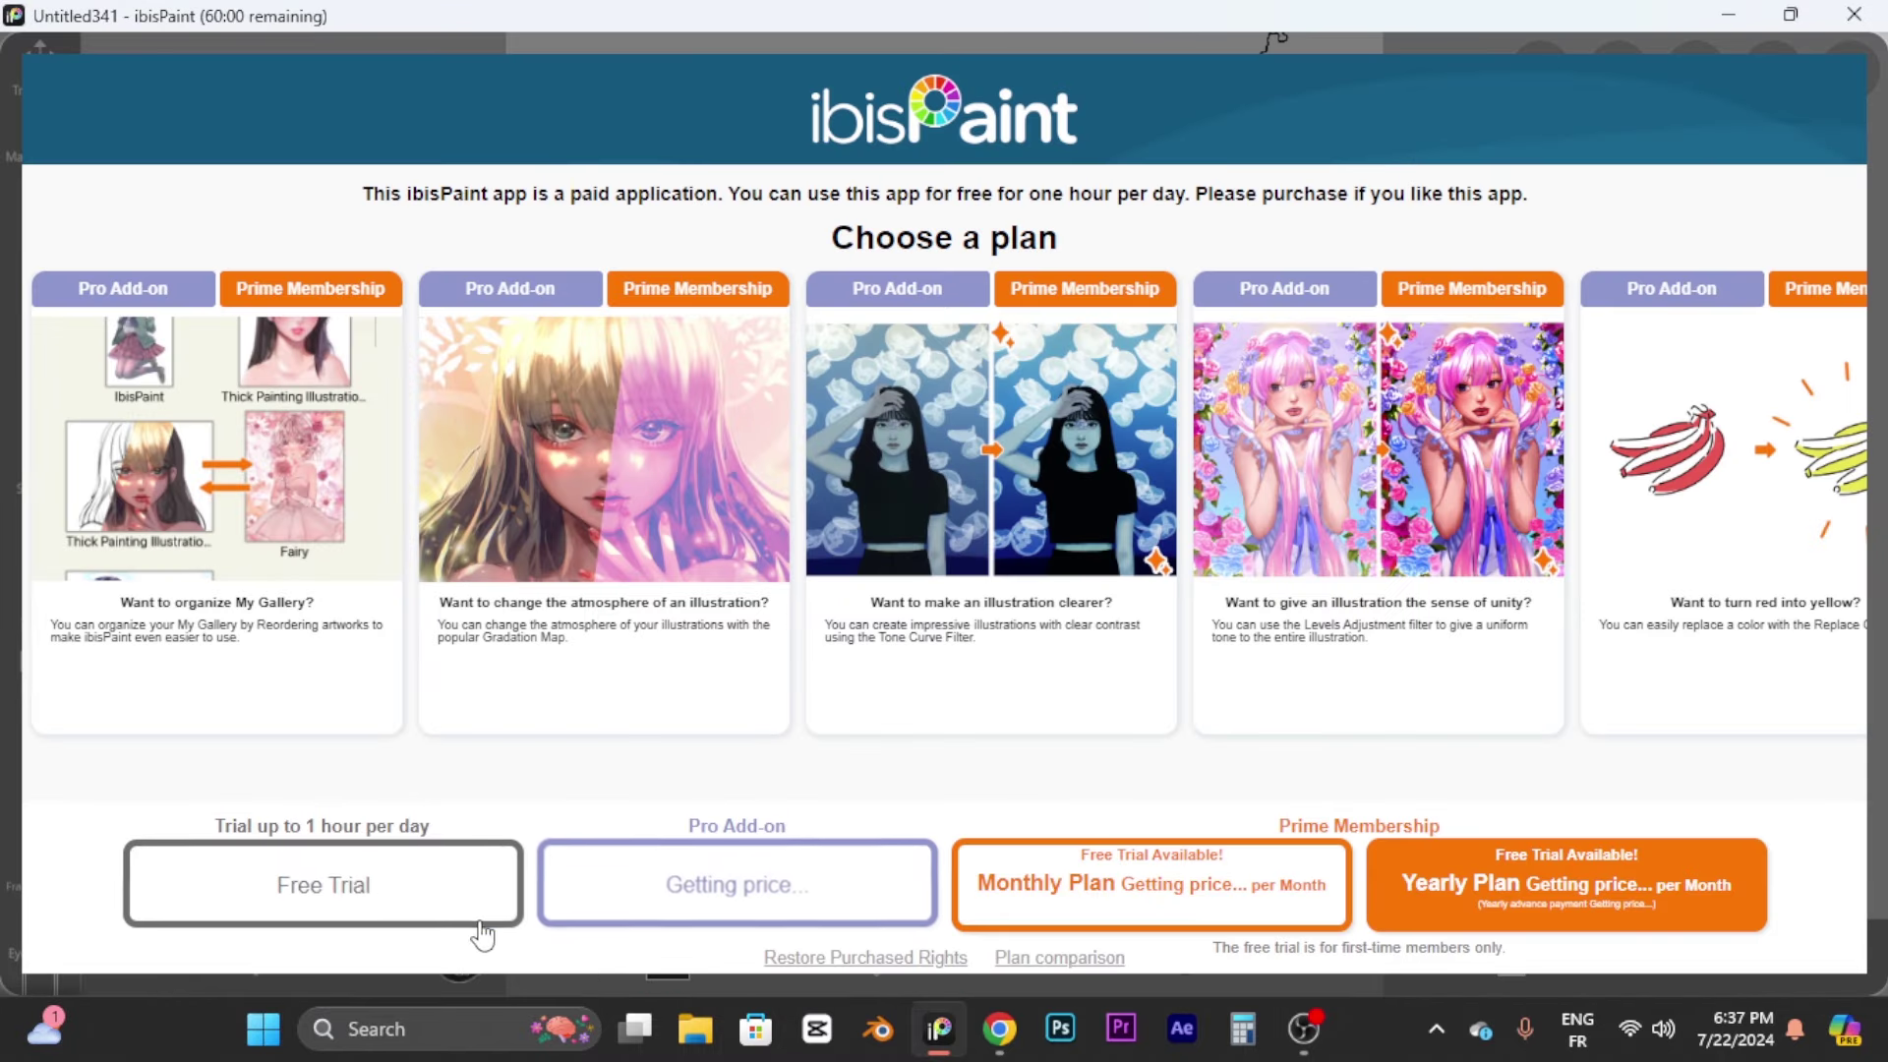
# Step: Continue with the free trial to get to the imported Europe map canvas, and briefly view the source map in Chrome
pyautogui.click(472, 885)
pyautogui.click(1164, 578)
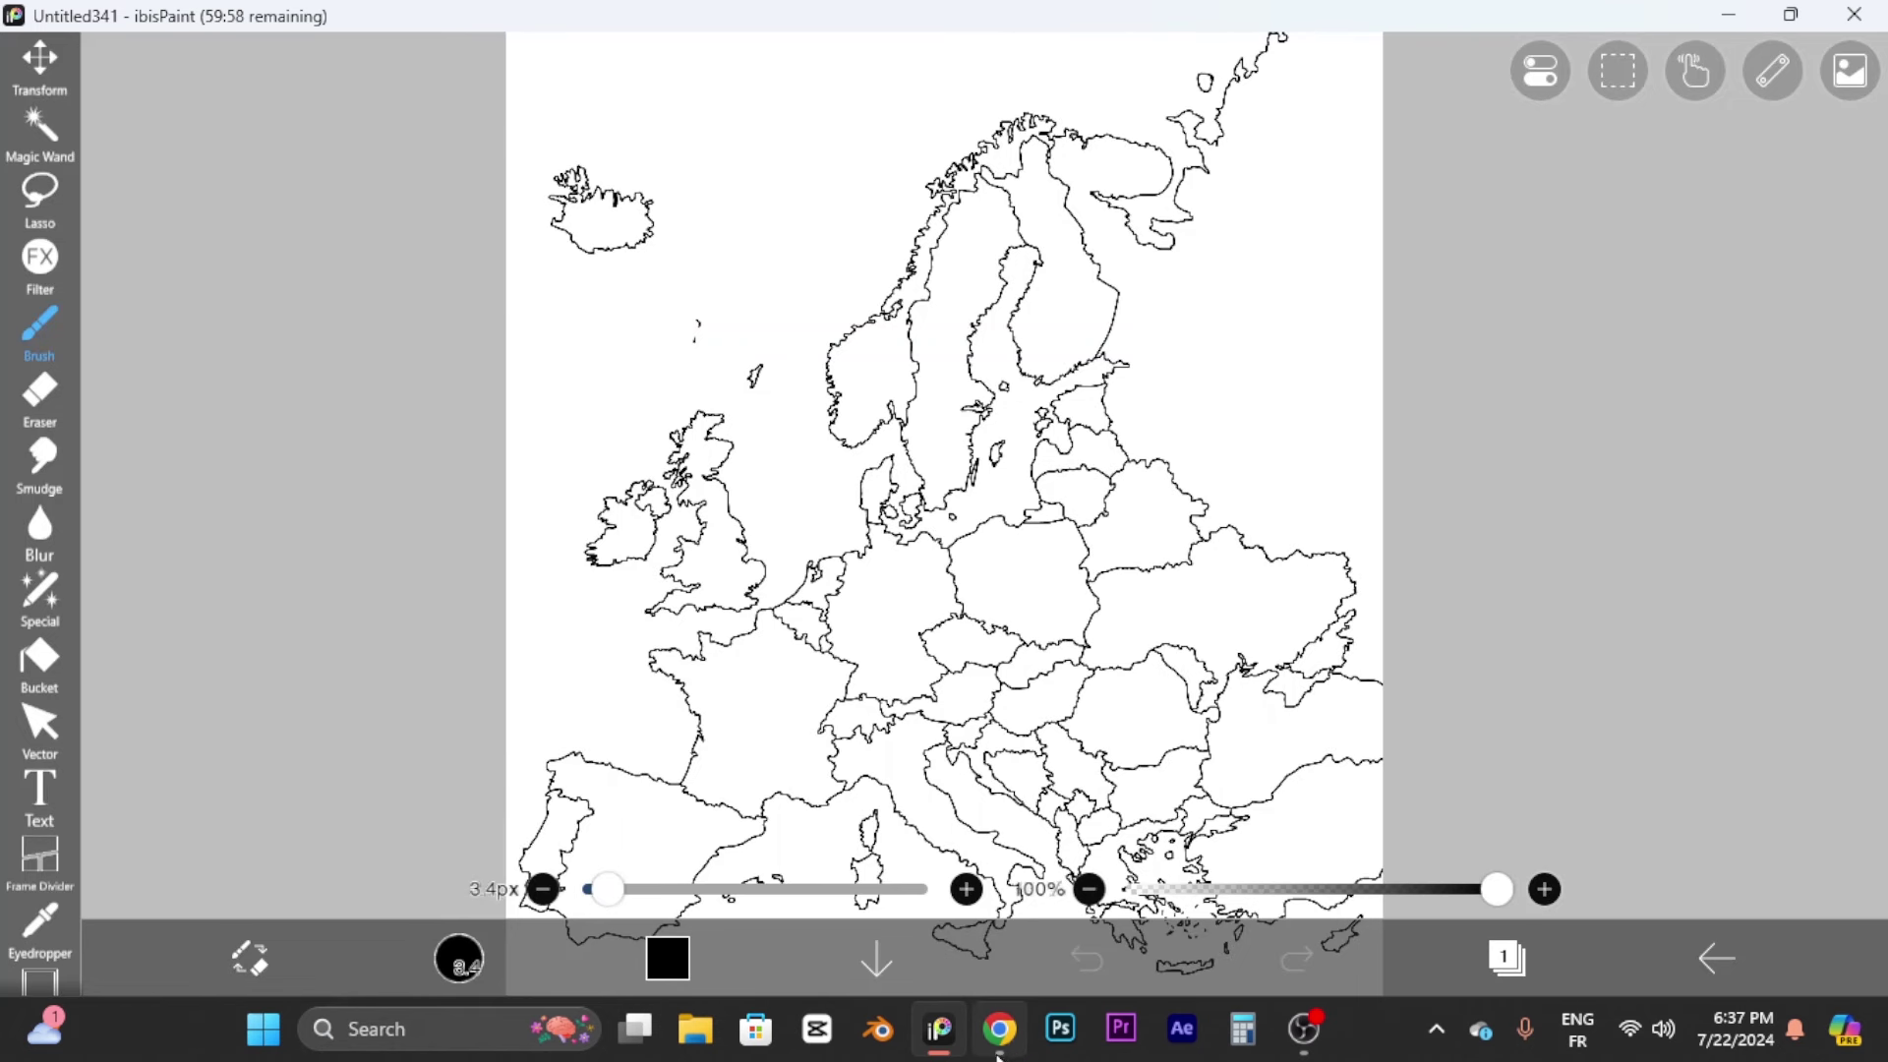
pyautogui.moveTo(1001, 1031)
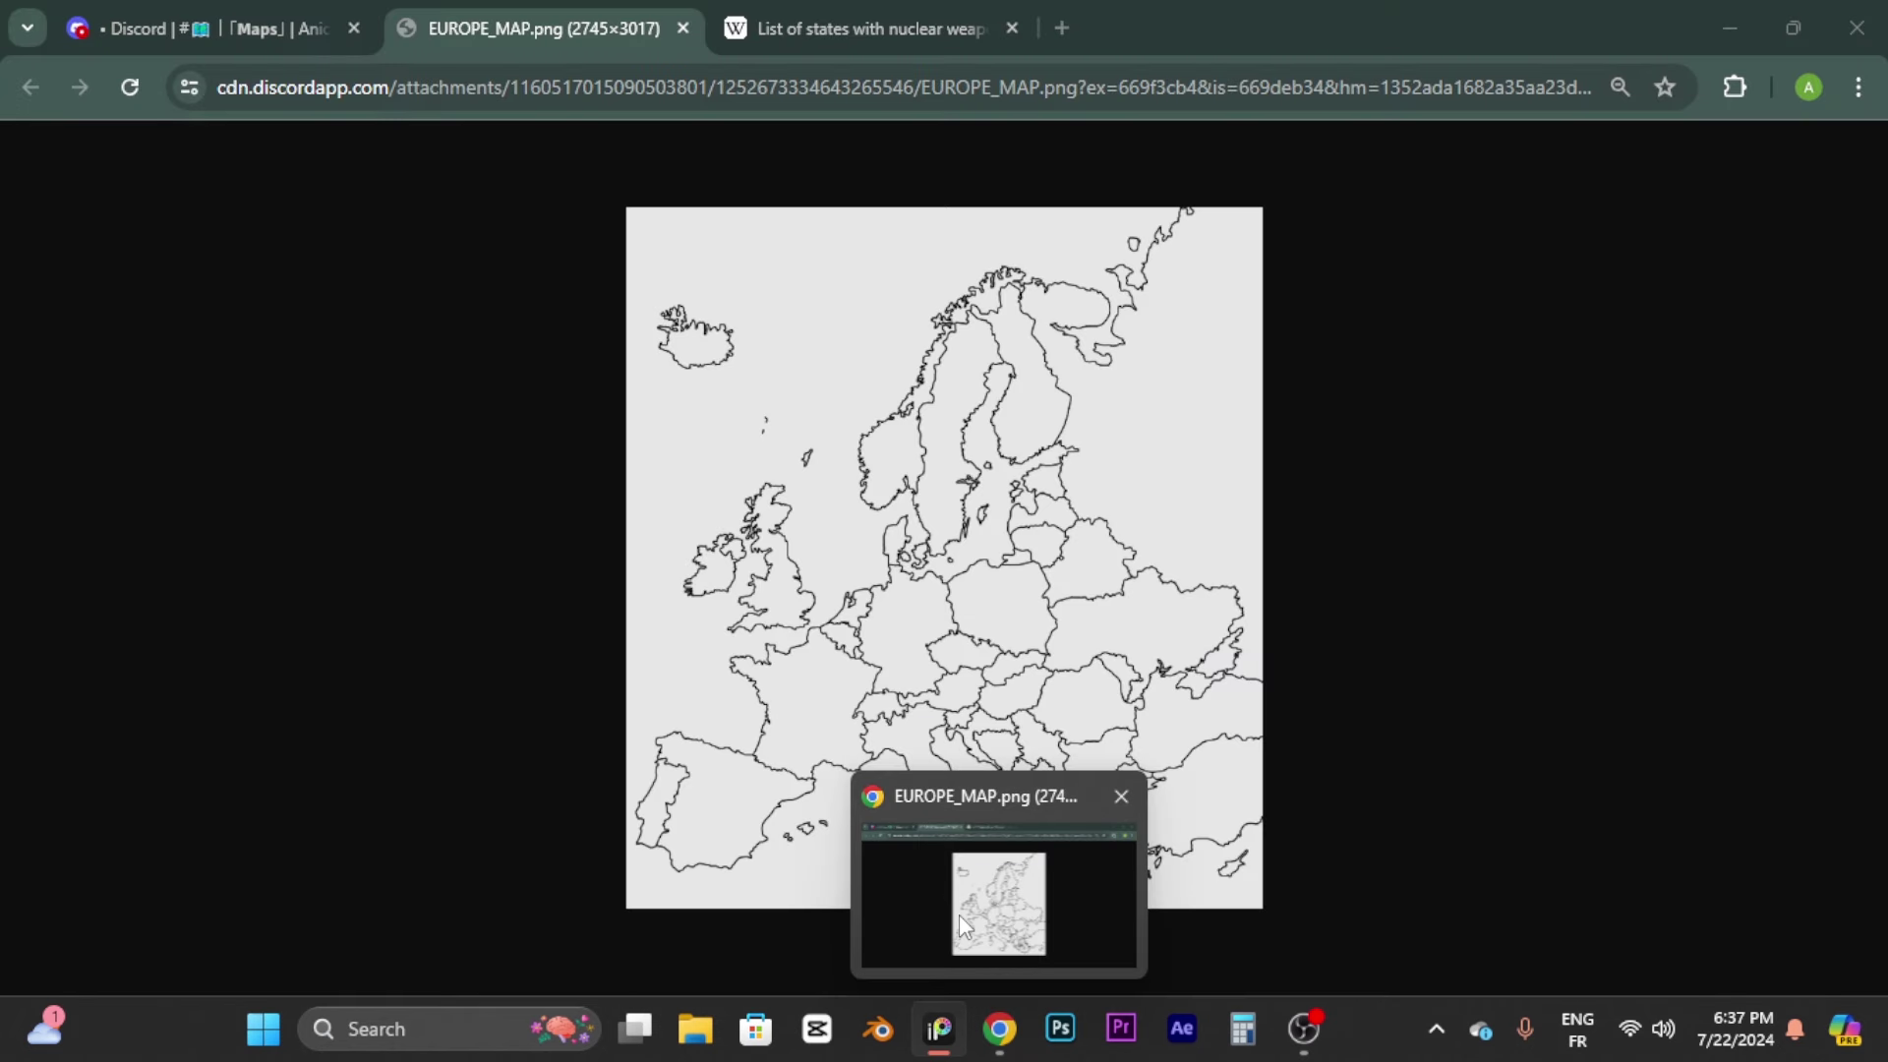
pyautogui.click(959, 914)
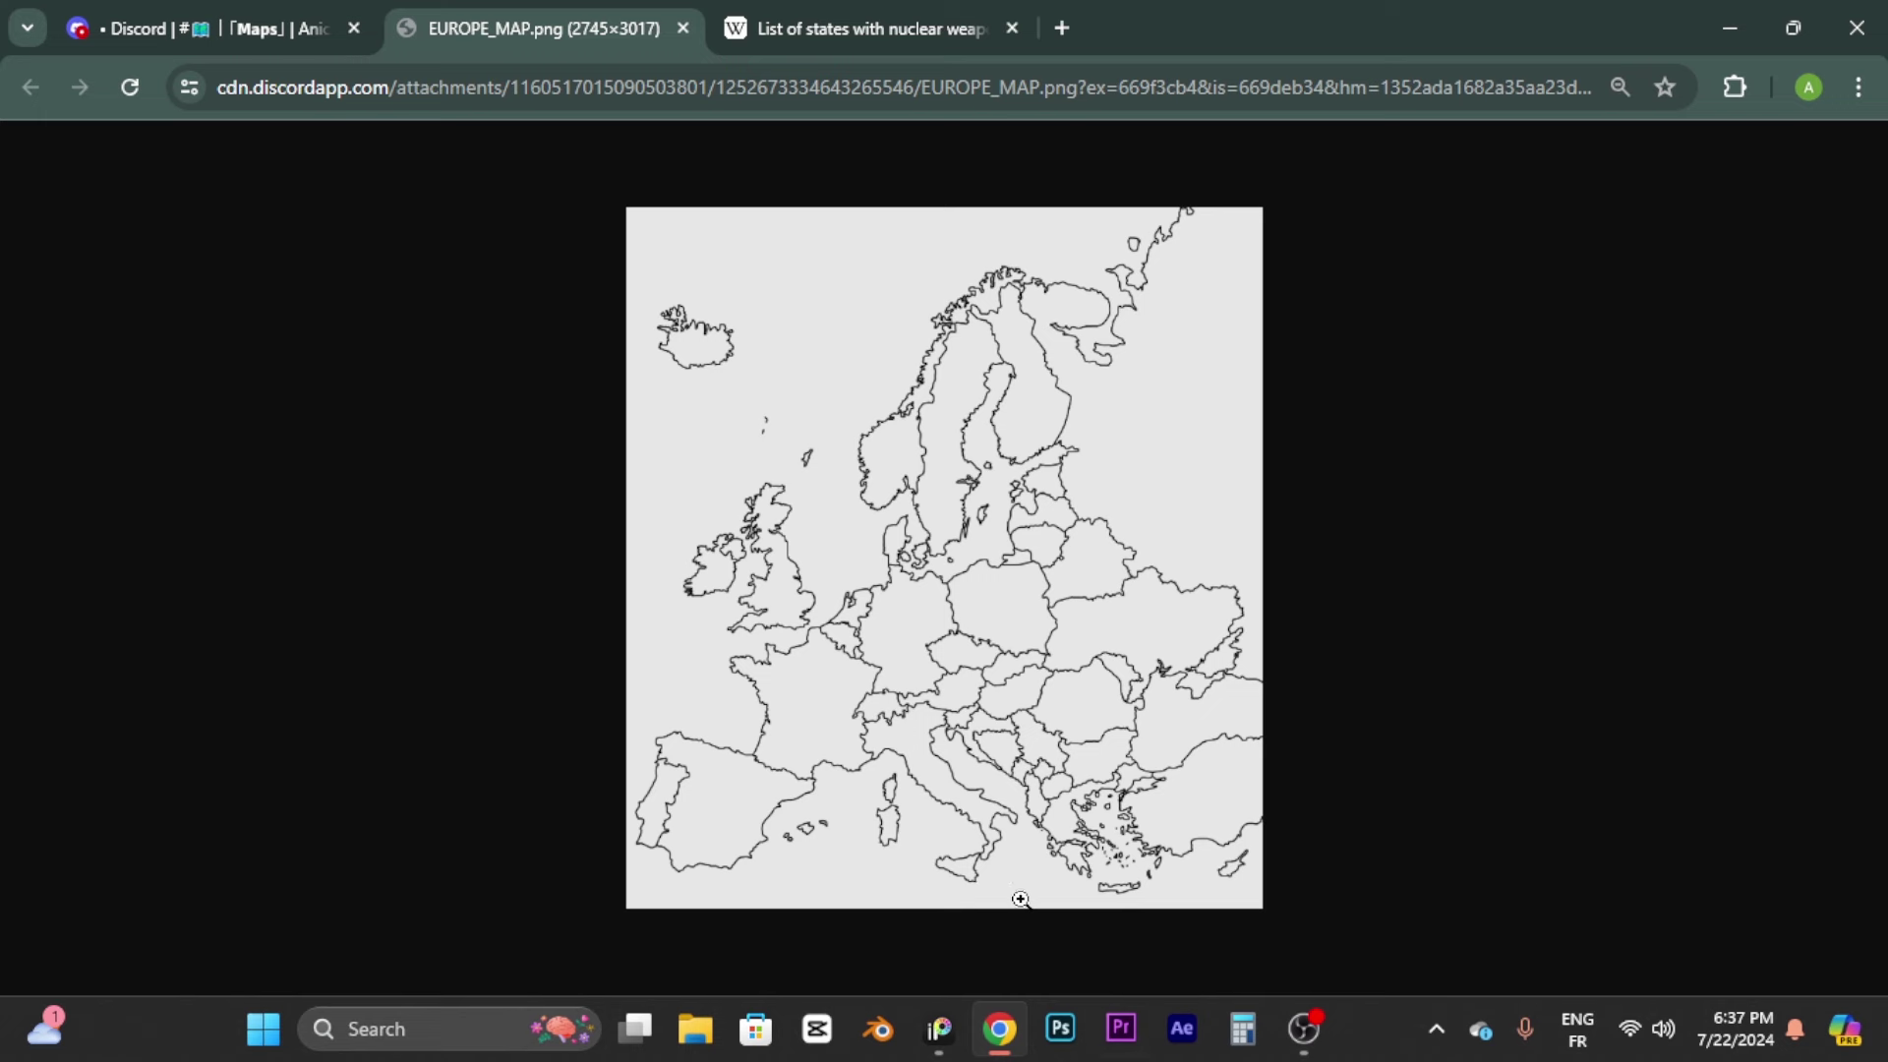
pyautogui.click(946, 1042)
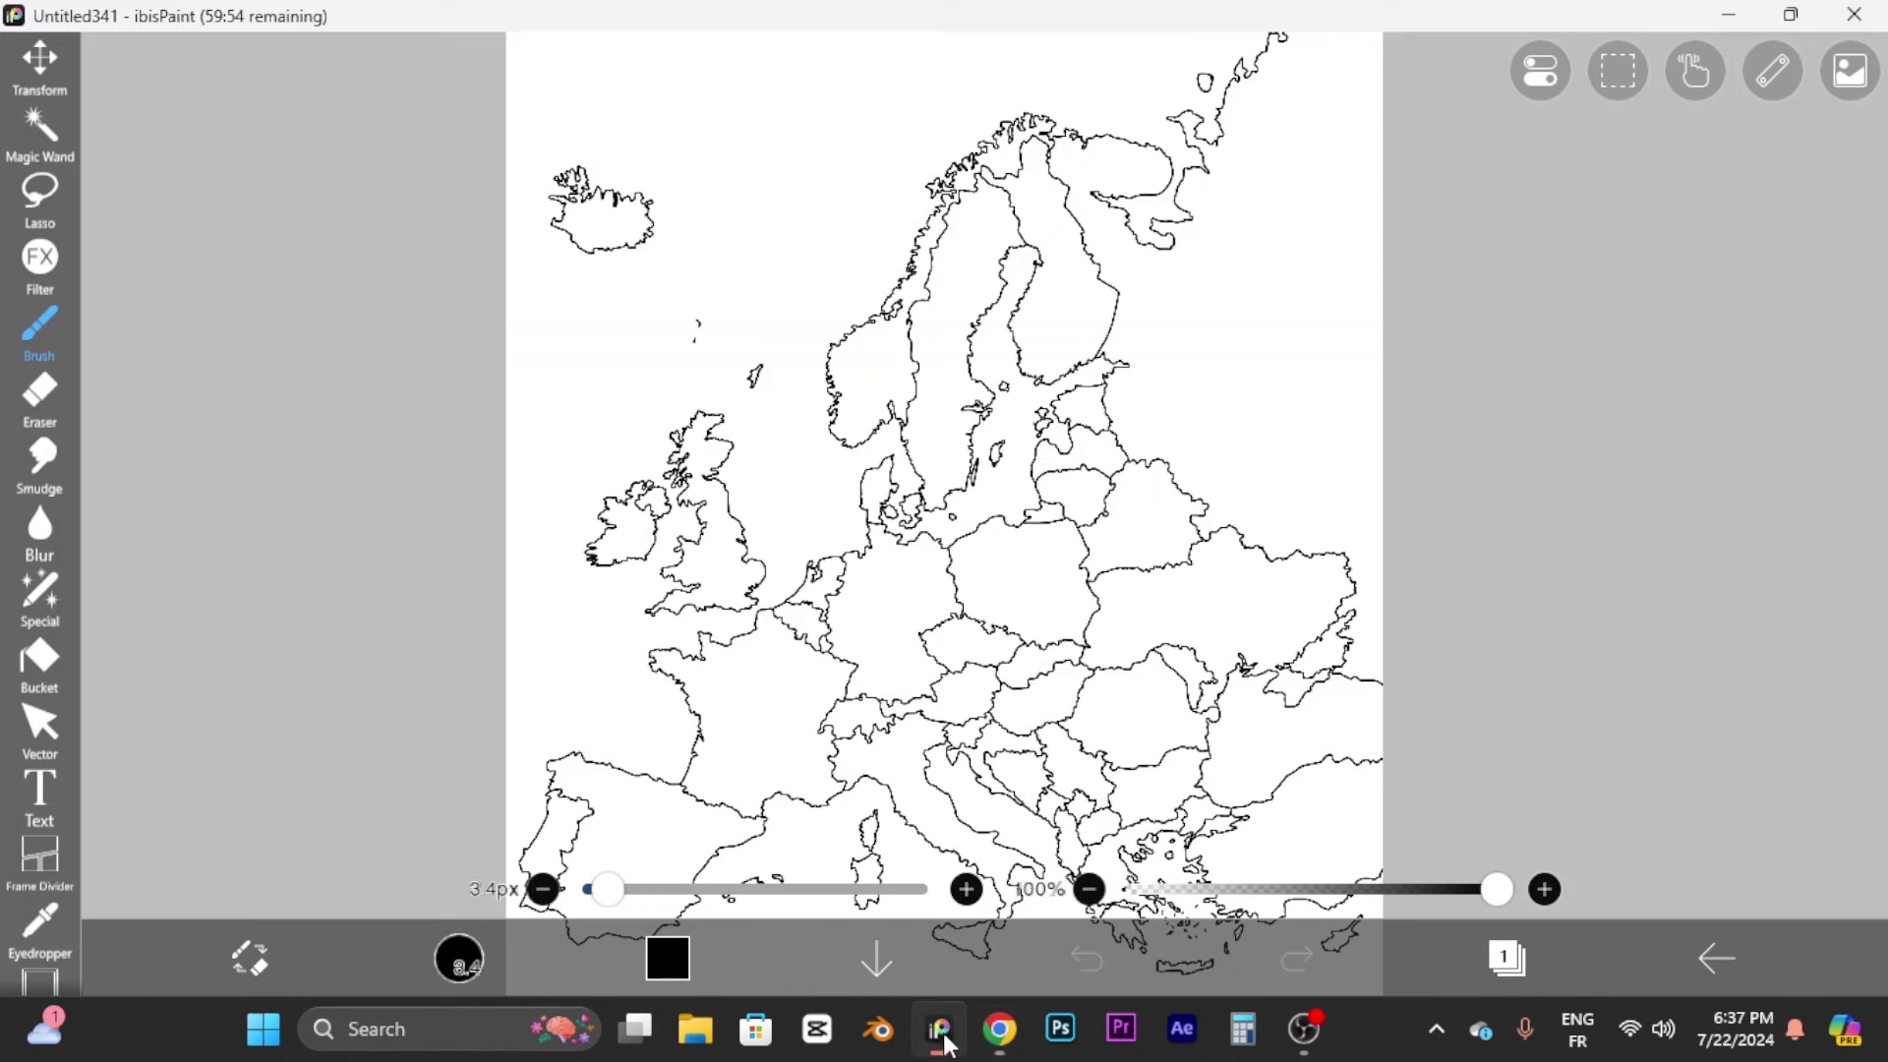
# Step: Set the canvas background to the dark checkered pattern
pyautogui.click(1514, 955)
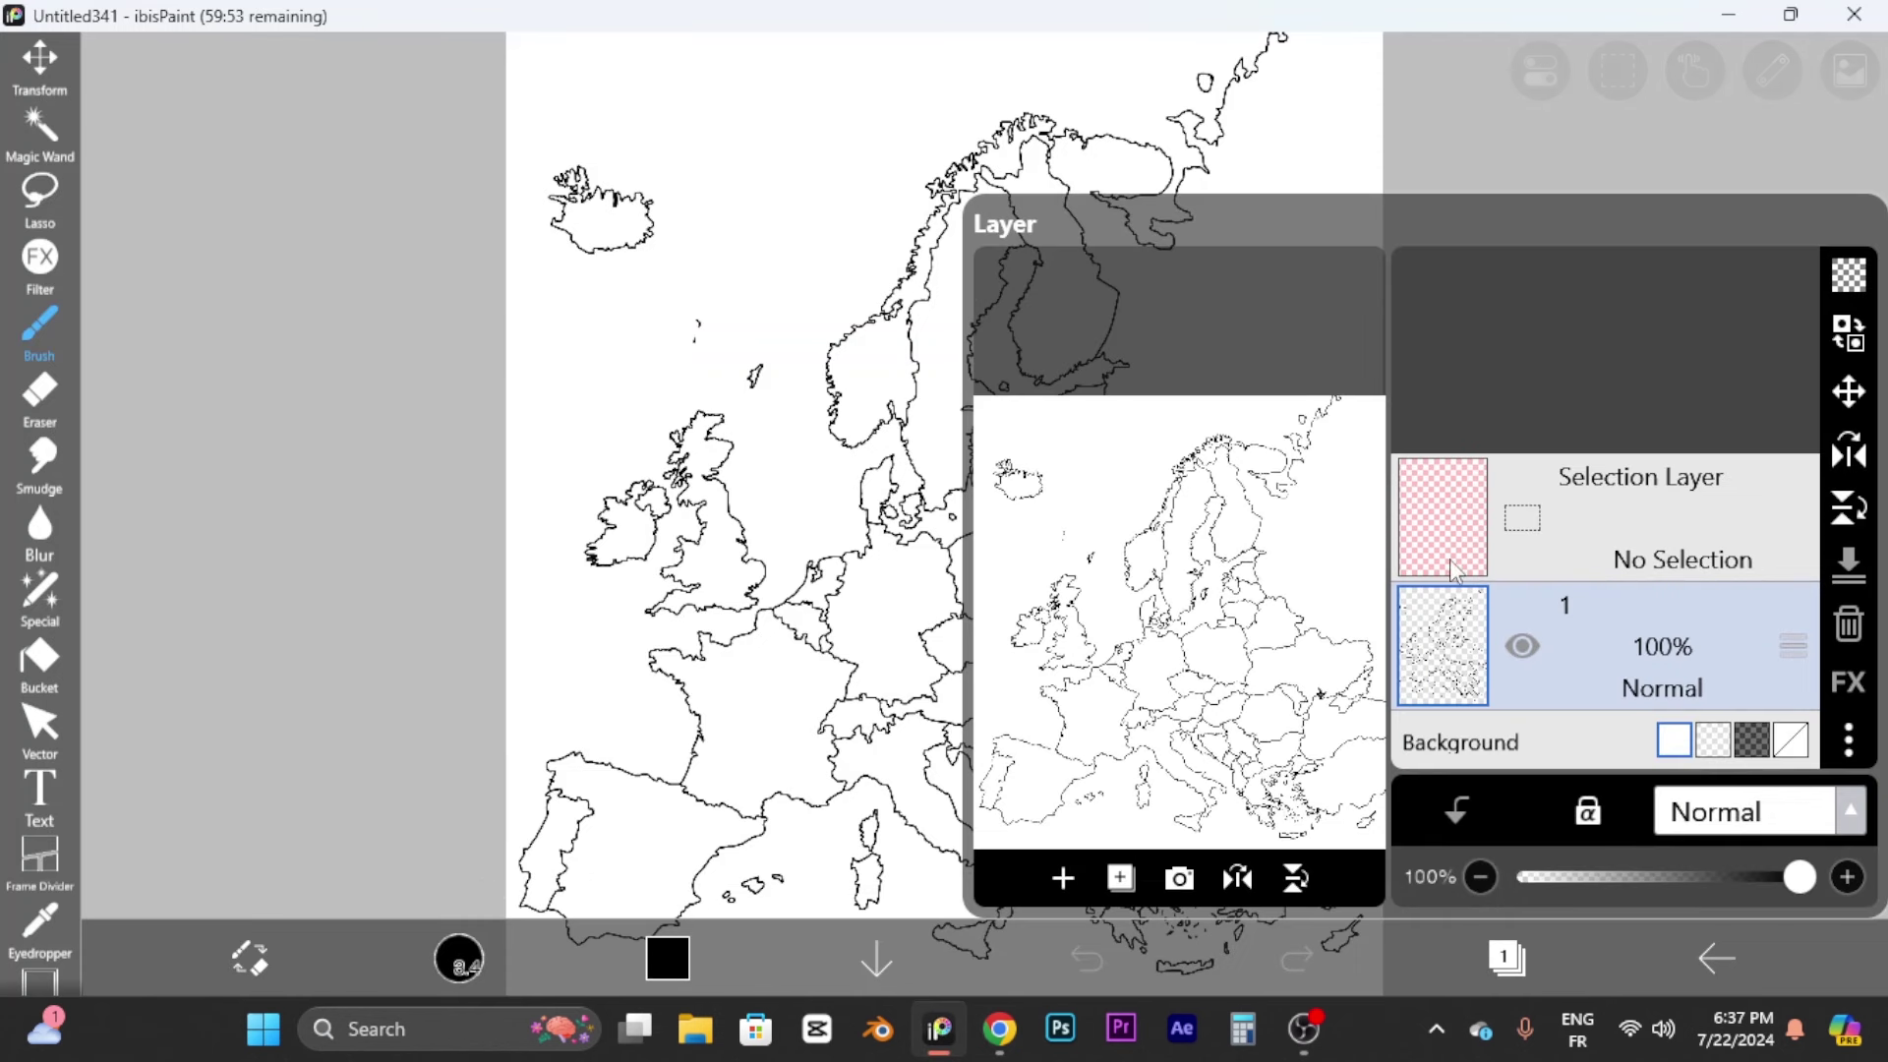
pyautogui.click(1754, 742)
pyautogui.click(812, 662)
pyautogui.scroll(4, 824, 569)
pyautogui.scroll(-4, 751, 523)
pyautogui.scroll(-2, 1005, 433)
pyautogui.scroll(2, 841, 440)
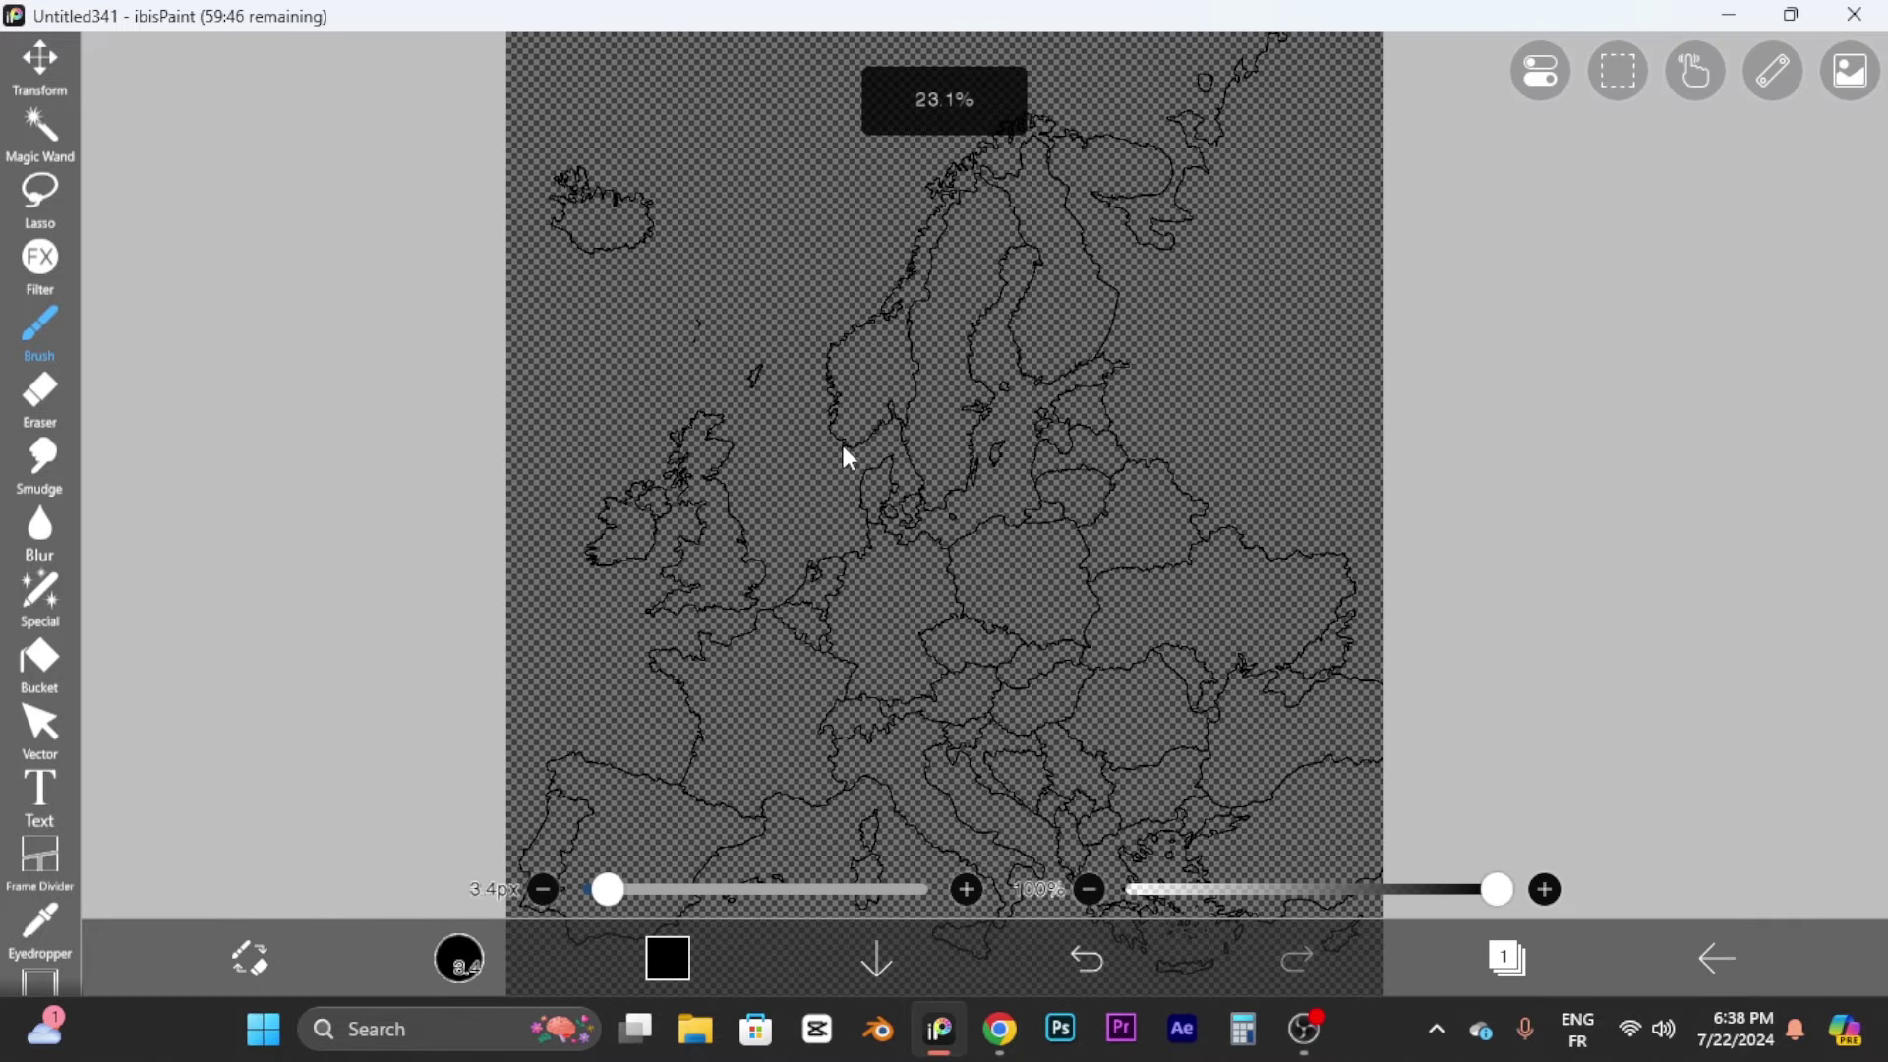
pyautogui.scroll(4, 745, 531)
# Step: Change the canvas background to plain white and inspect the map's border lines against it
pyautogui.click(1506, 958)
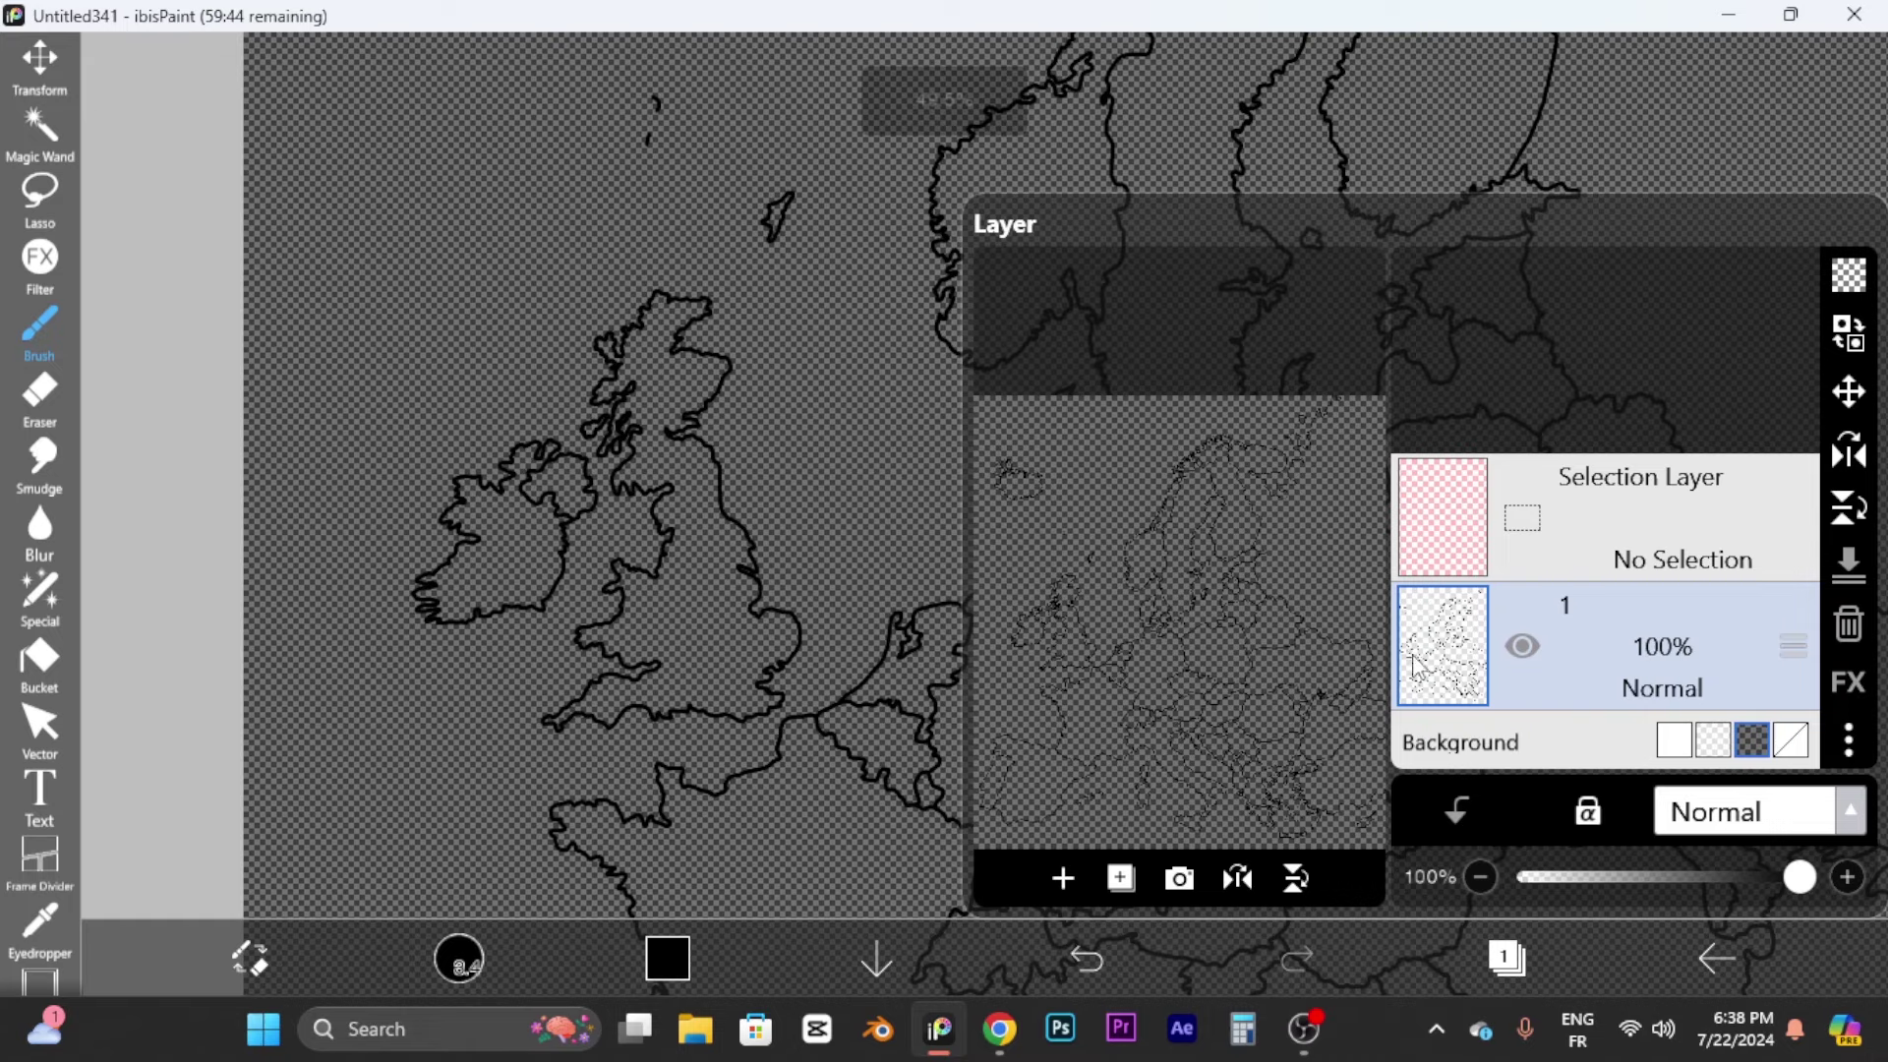
pyautogui.click(1674, 739)
pyautogui.scroll(5, 800, 482)
pyautogui.click(917, 504)
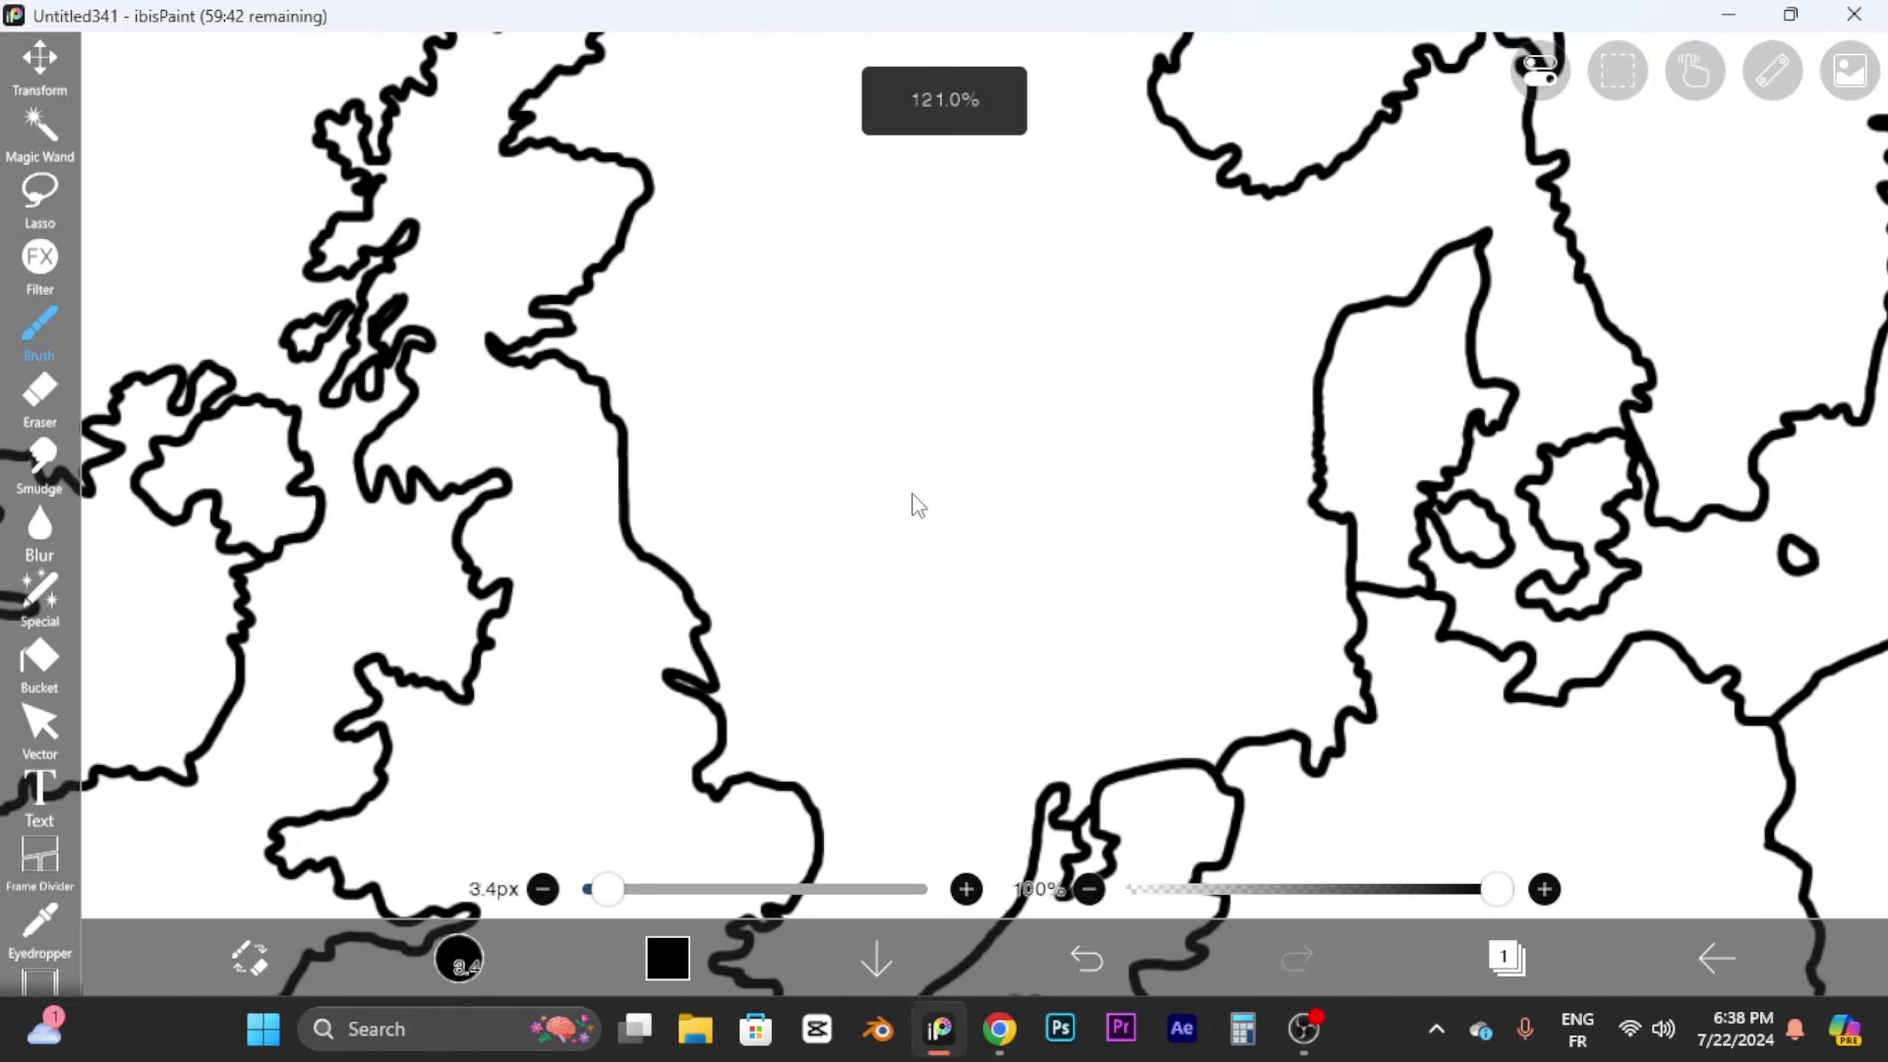
pyautogui.scroll(-4, 699, 586)
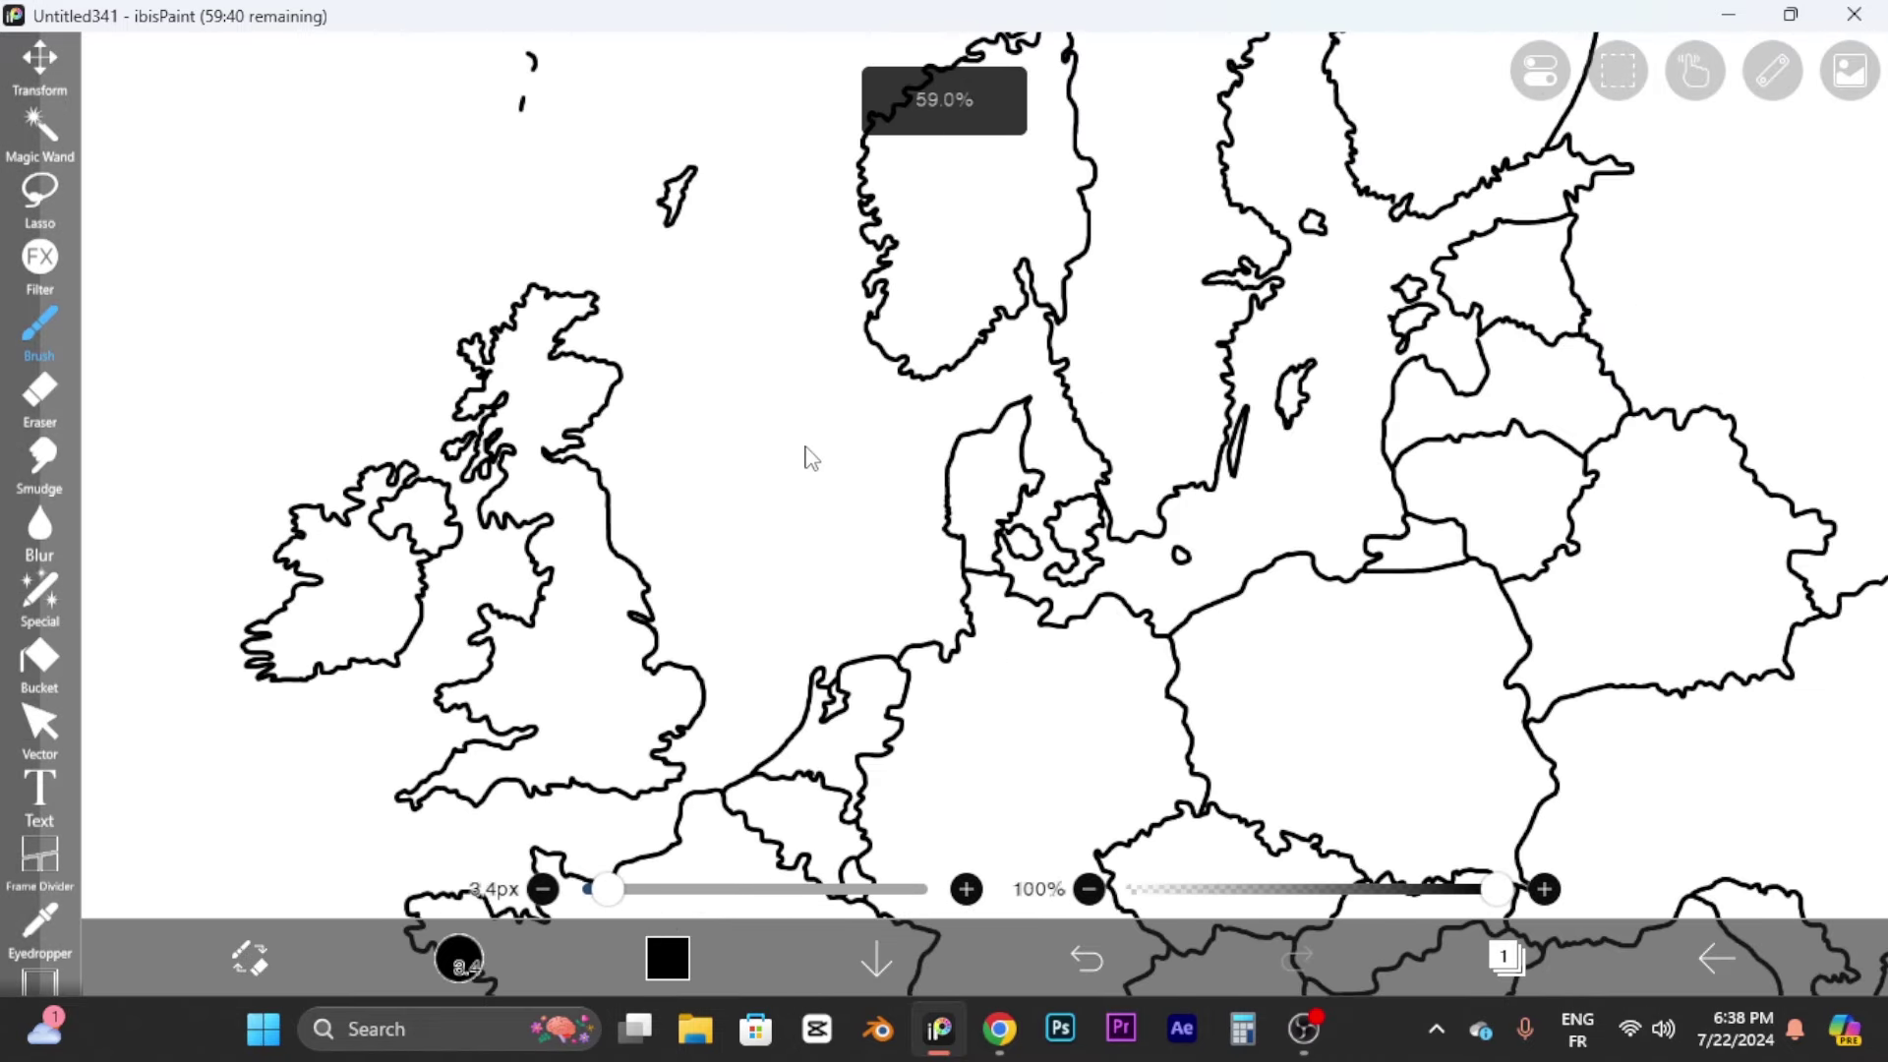
pyautogui.scroll(1, 808, 458)
pyautogui.scroll(-5, 808, 459)
pyautogui.scroll(3, 1081, 639)
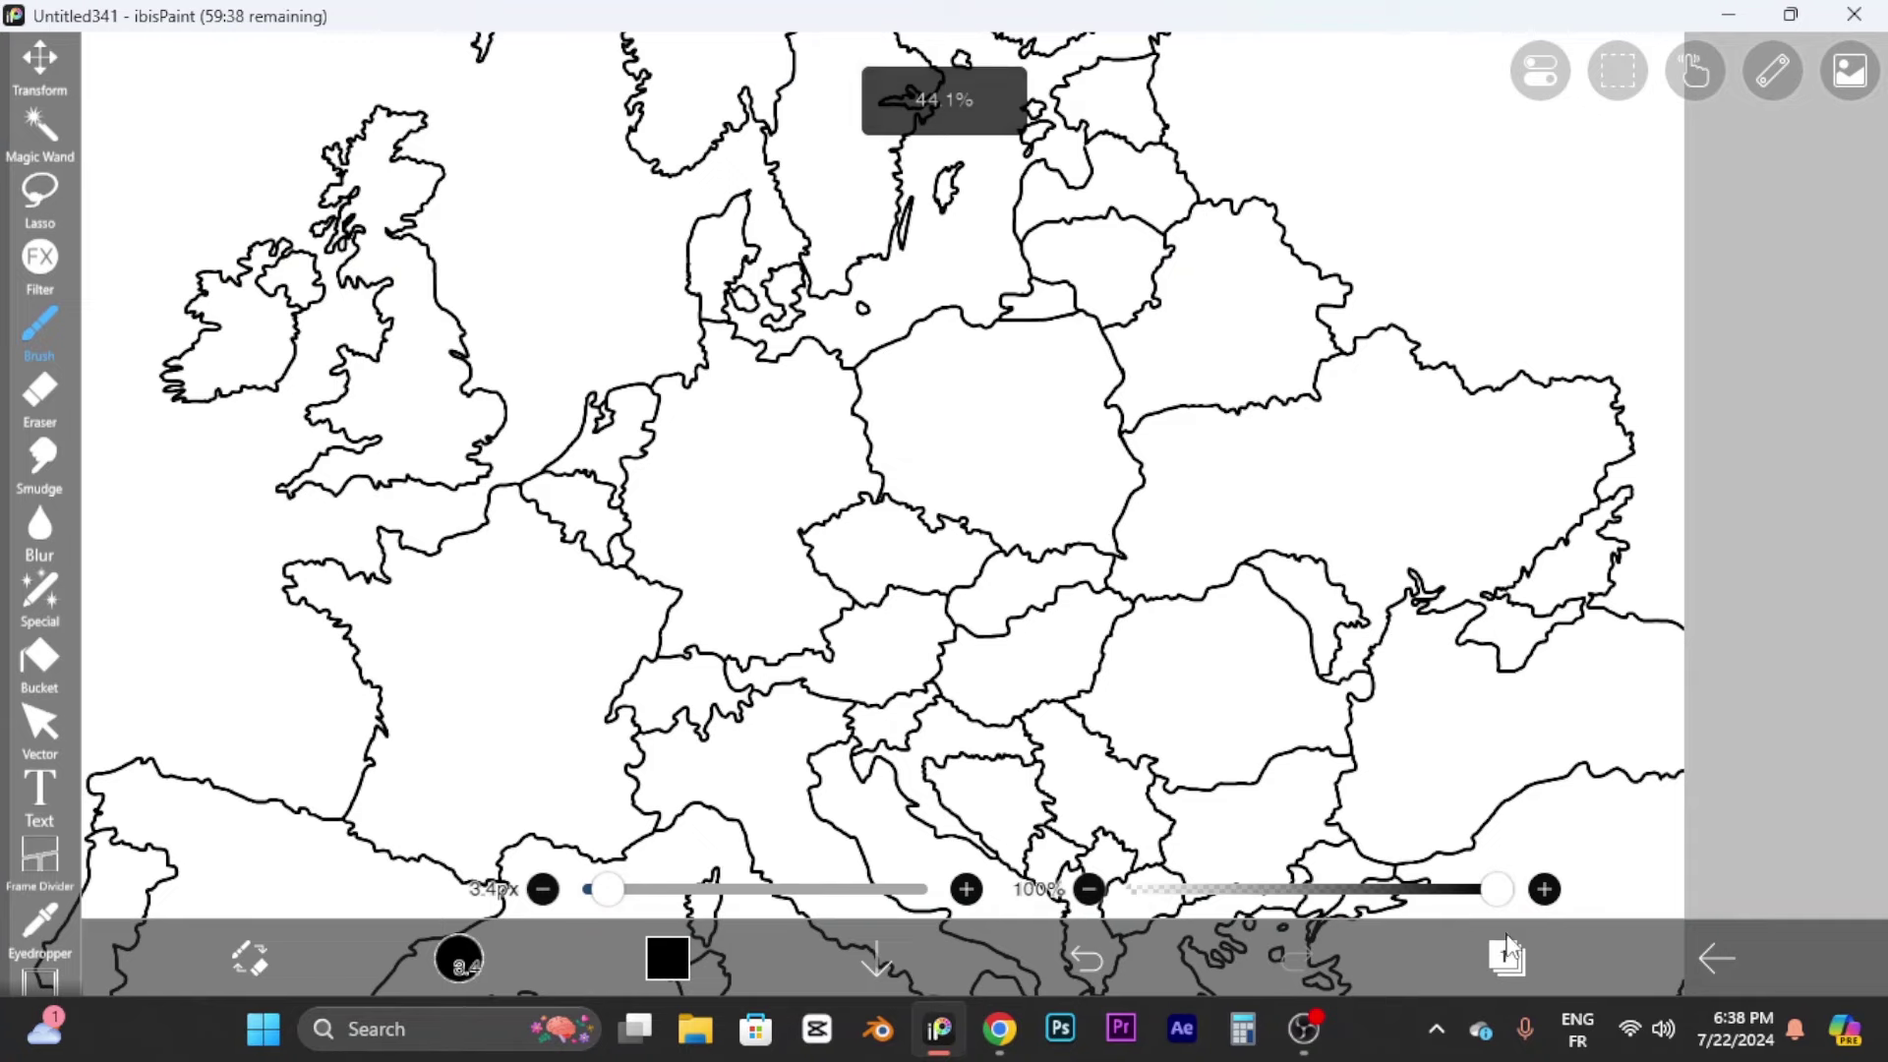
# Step: Try the light checkered background, and settle on the dark checkered one behind the map outlines
pyautogui.click(1508, 952)
pyautogui.click(1713, 738)
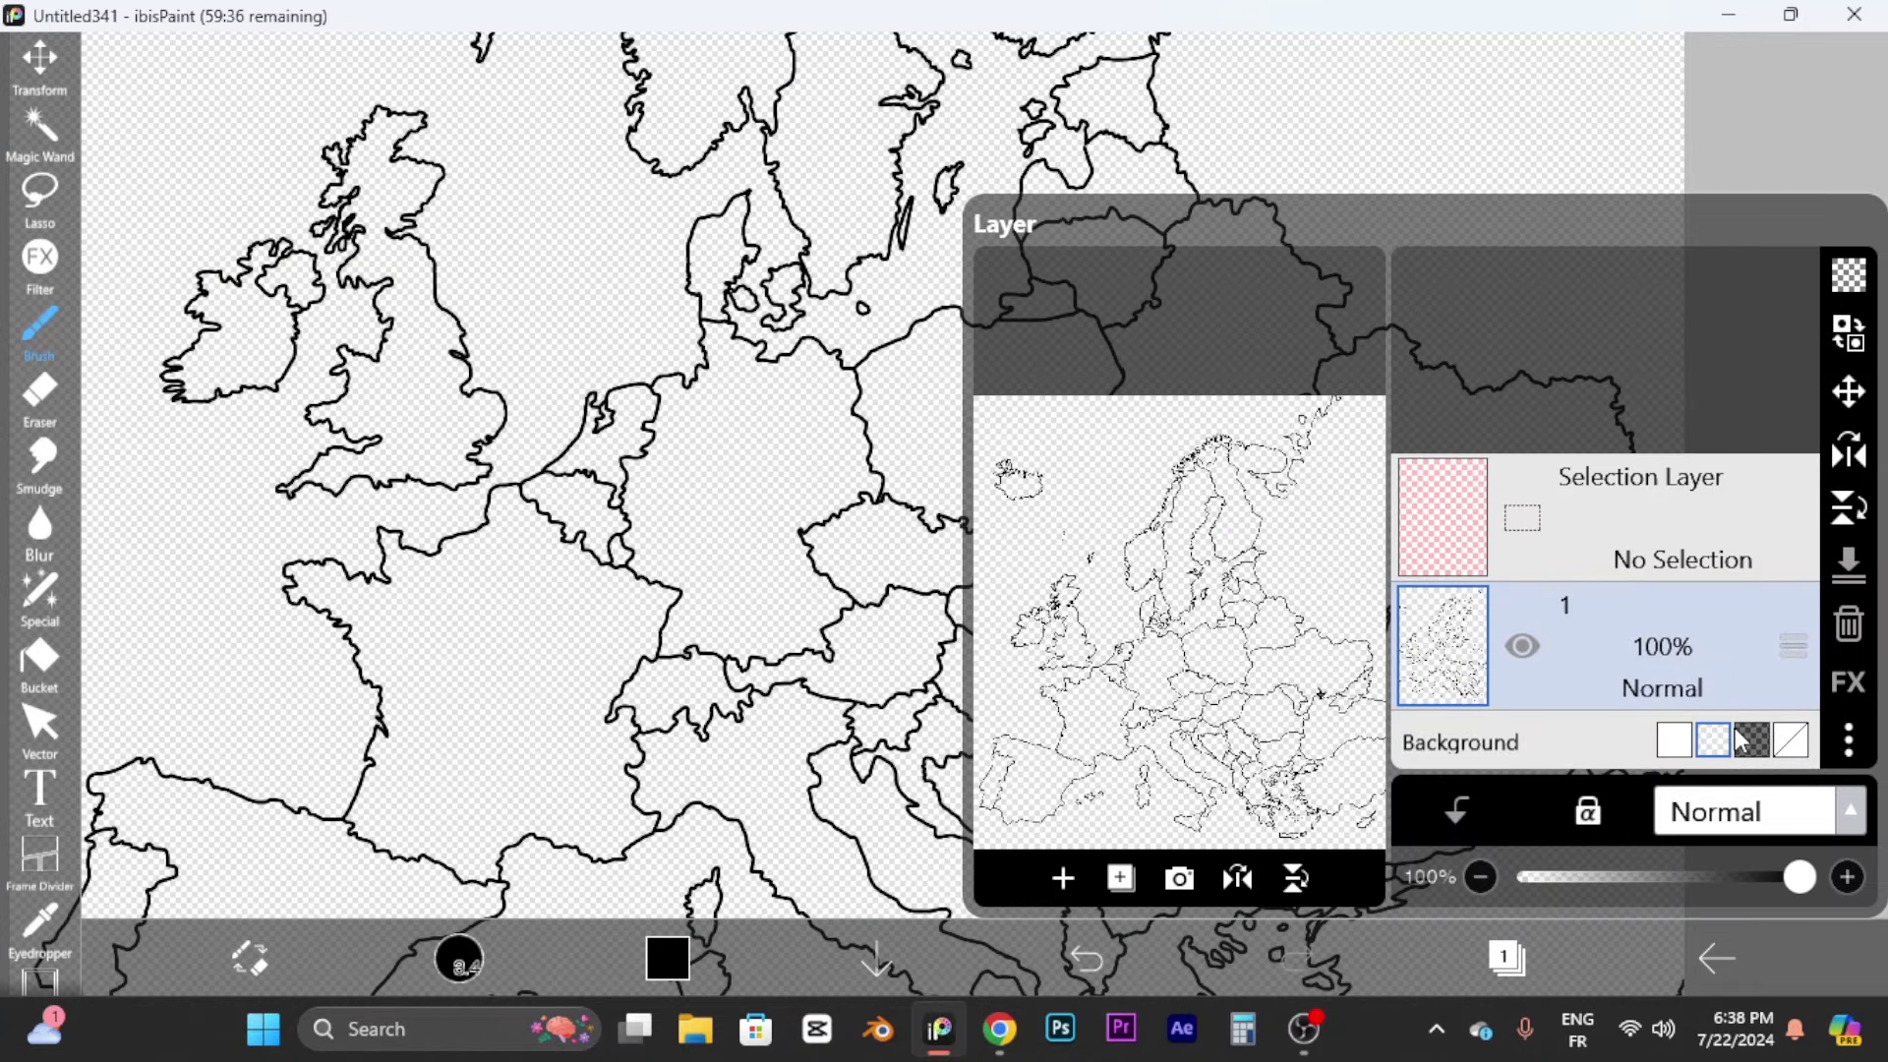
pyautogui.click(1751, 739)
pyautogui.scroll(-2, 580, 491)
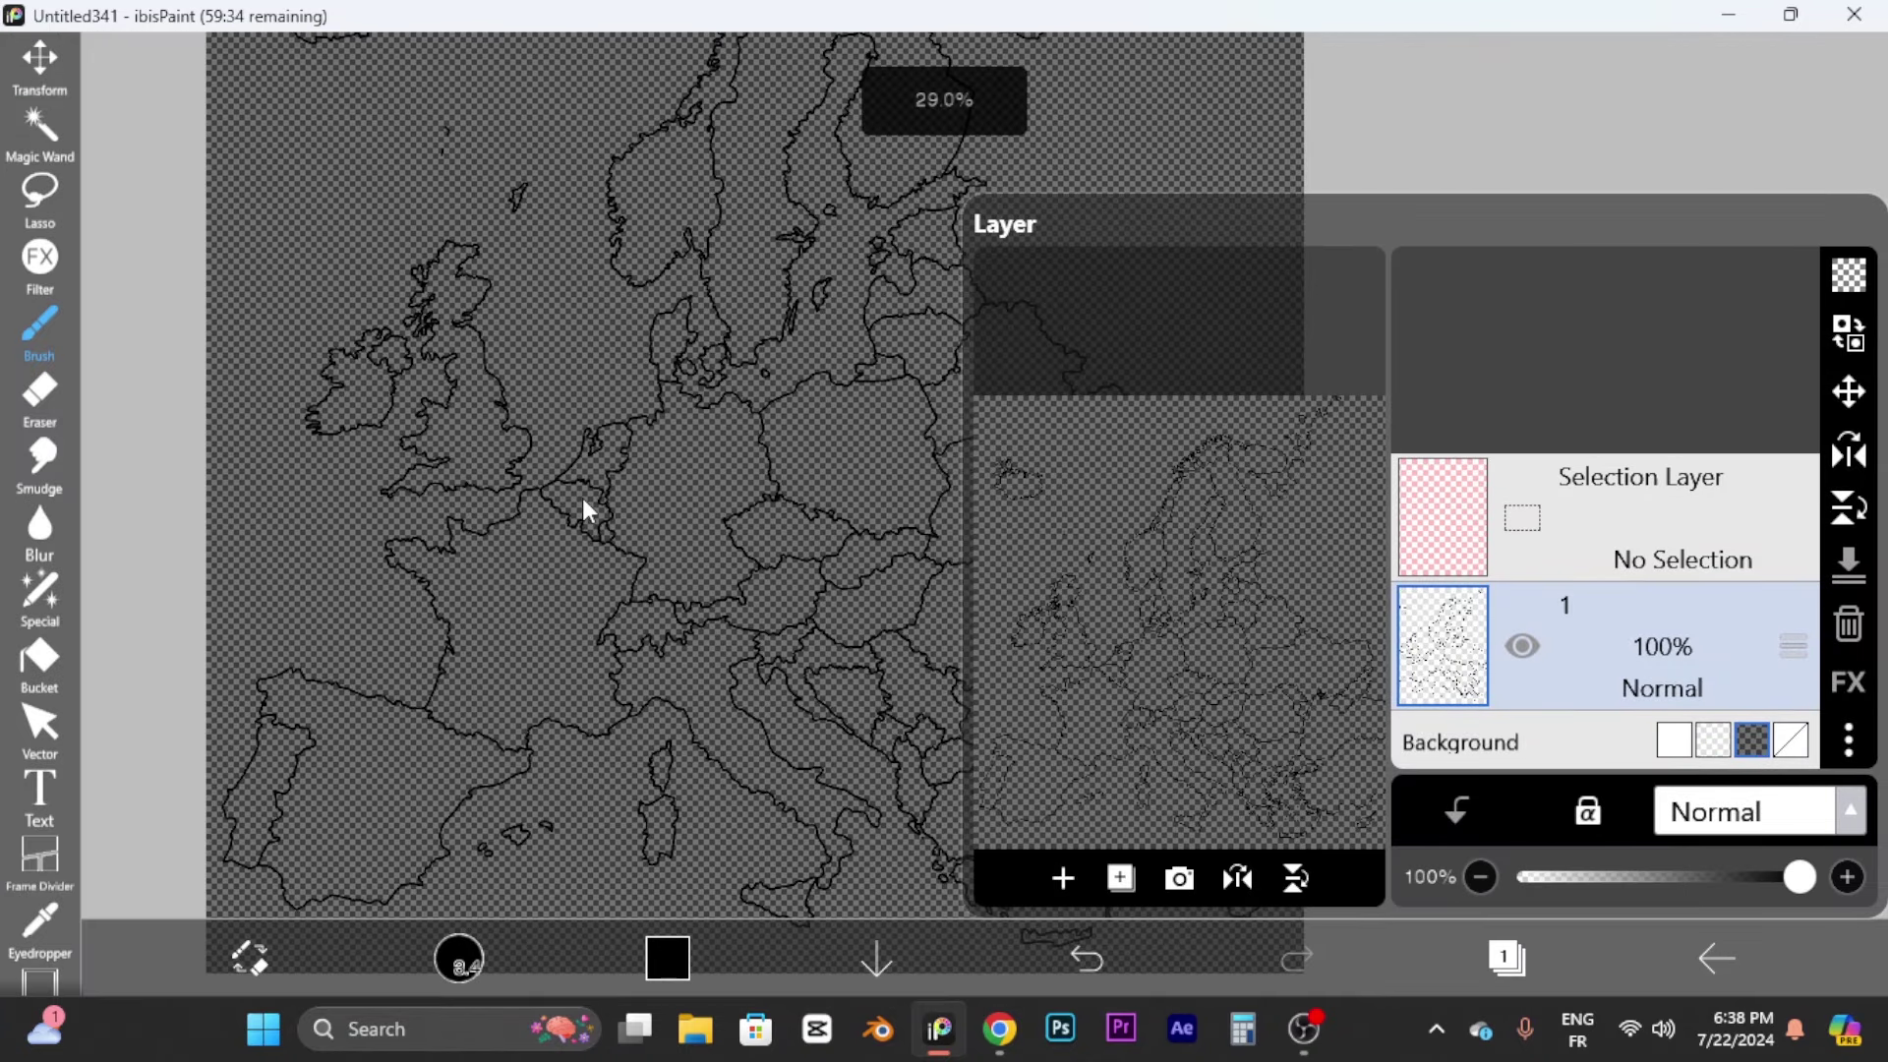
pyautogui.click(602, 486)
pyautogui.scroll(-3, 801, 433)
pyautogui.scroll(2, 786, 492)
pyautogui.scroll(-1, 793, 533)
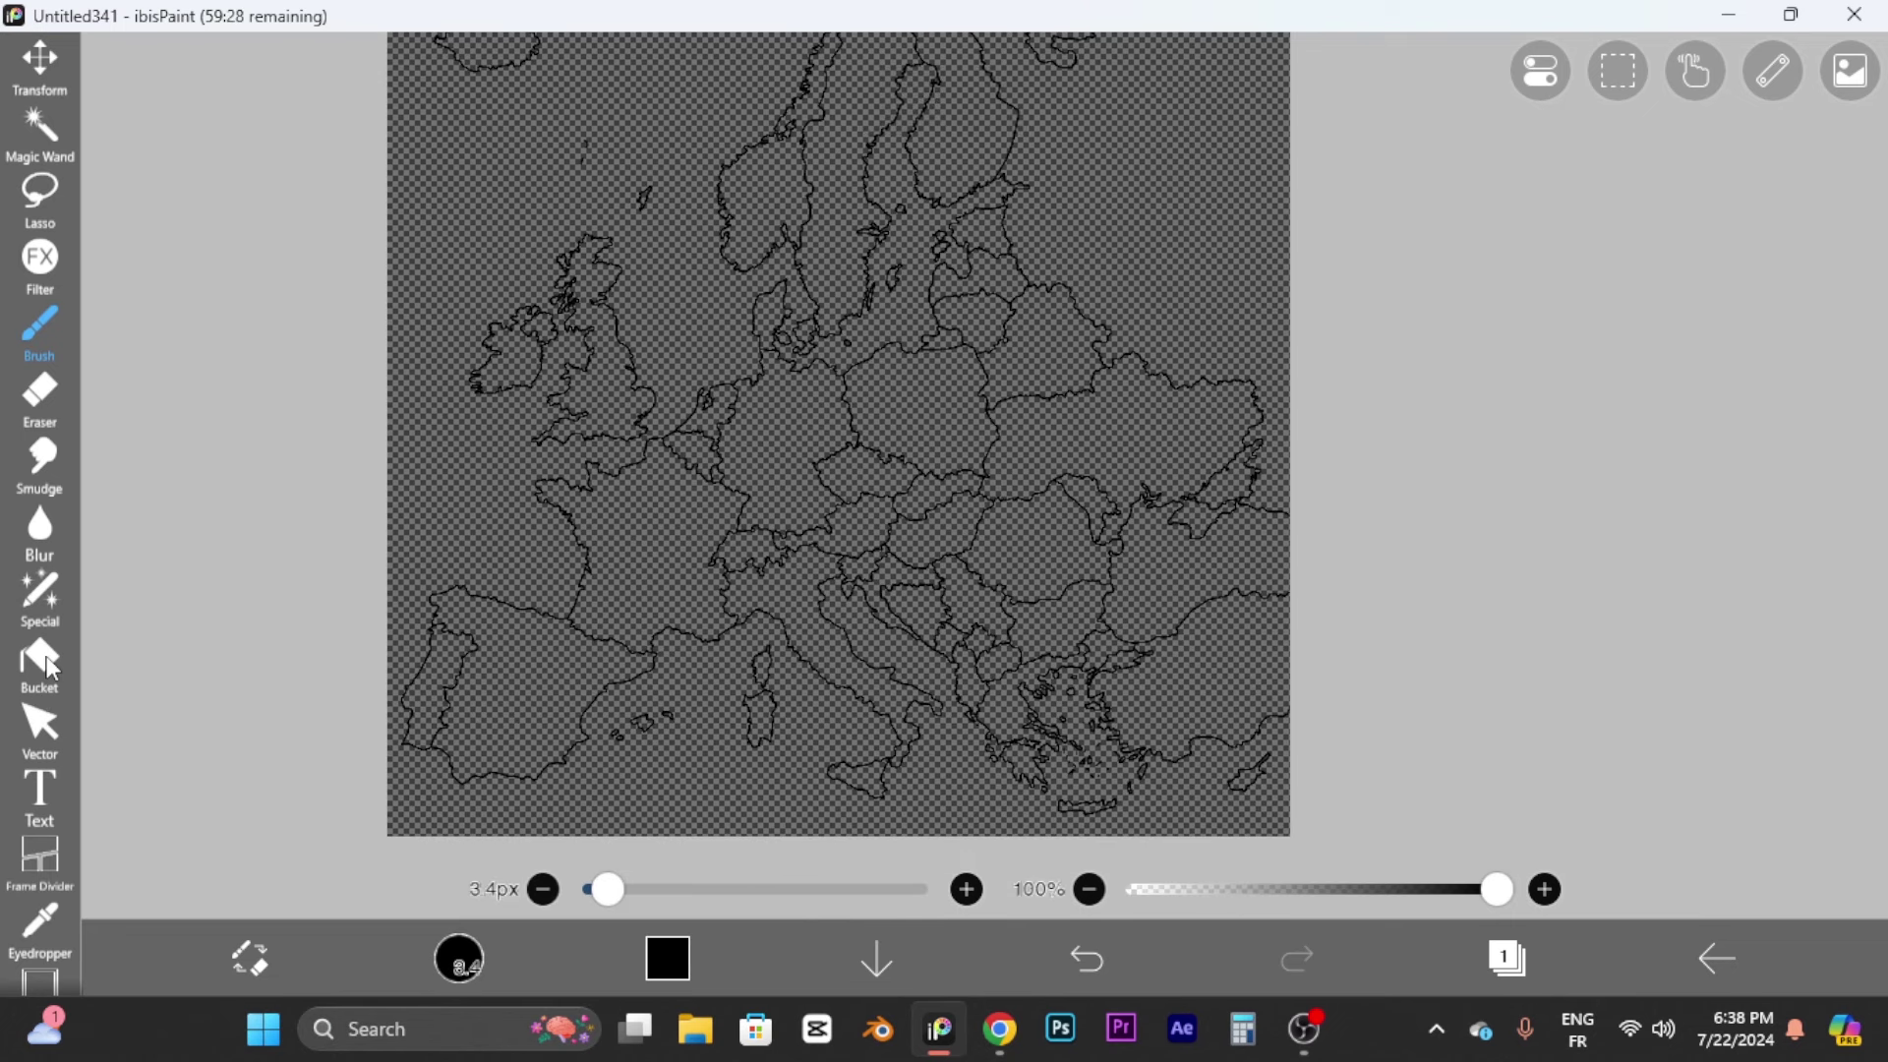
# Step: Select the Bucket tool, and review the nuclear-armed states map and its legend in the Wikipedia article in Chrome
pyautogui.click(39, 660)
pyautogui.click(998, 1029)
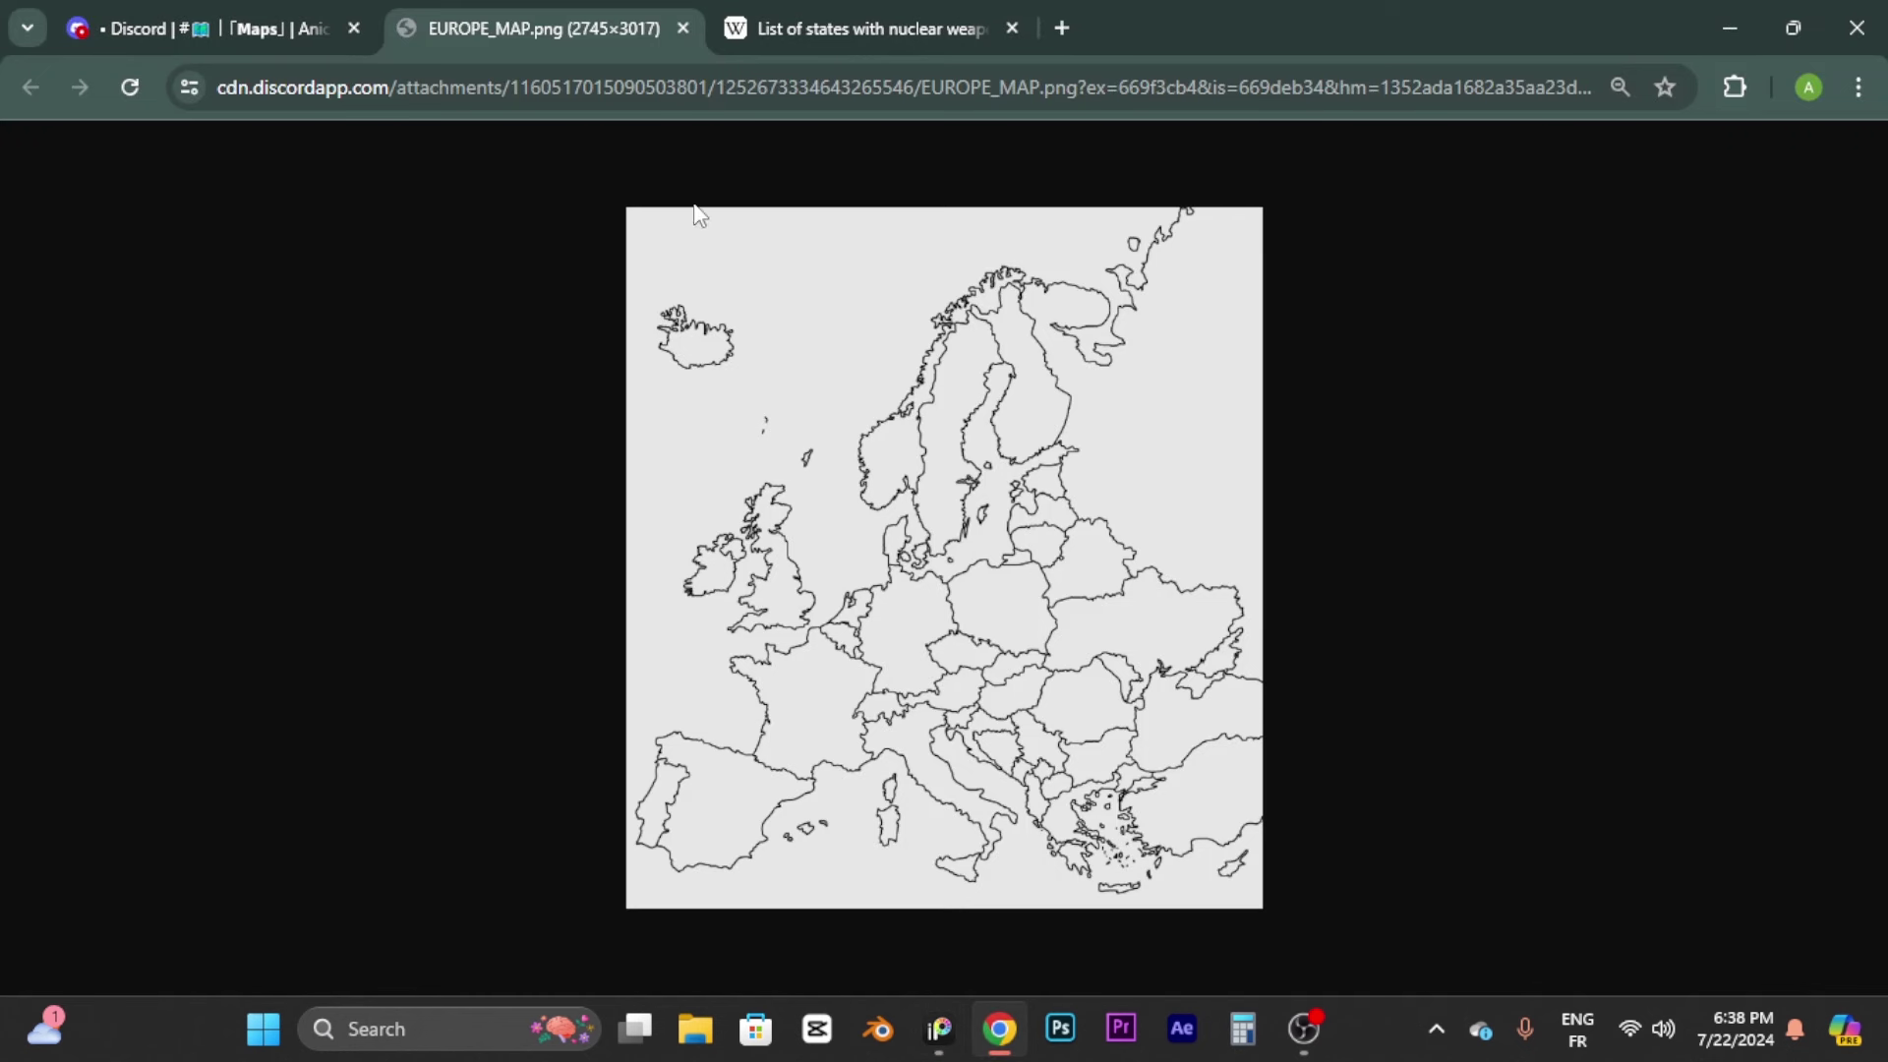
pyautogui.click(865, 29)
pyautogui.scroll(-5, 897, 528)
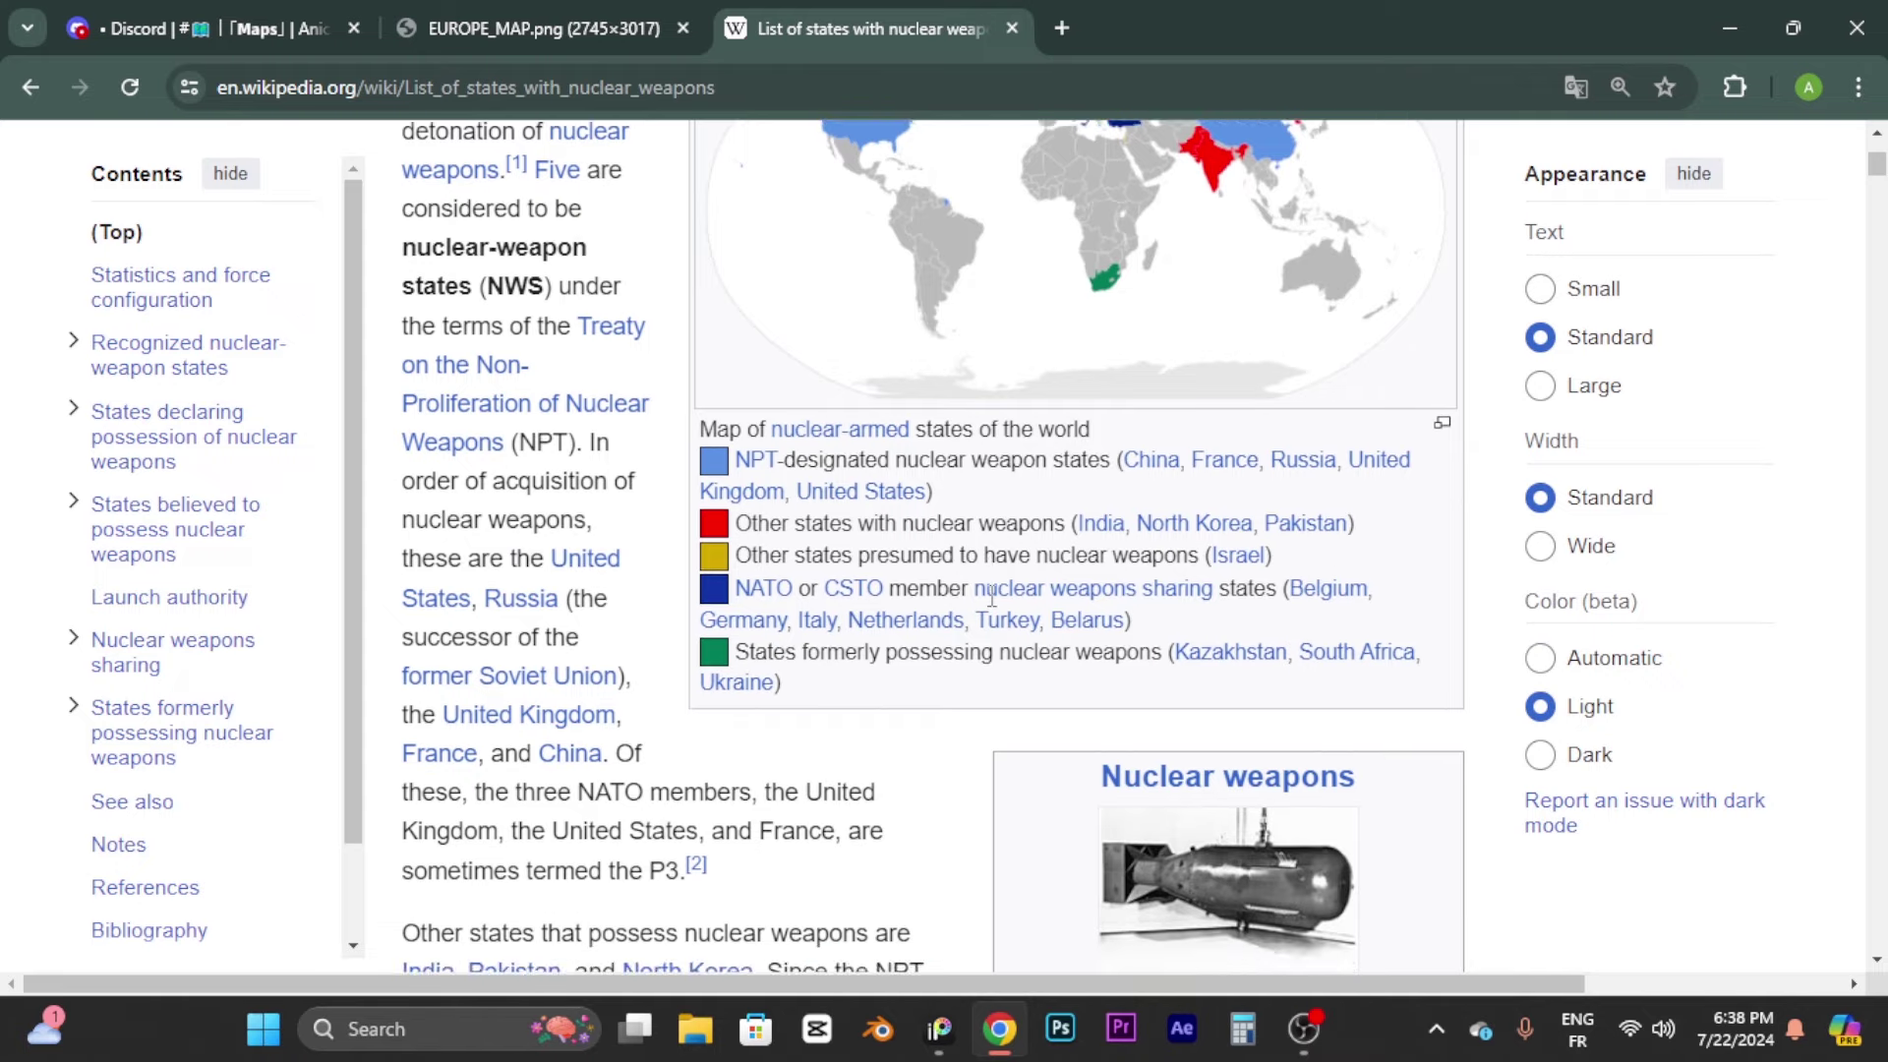
pyautogui.scroll(2, 1008, 614)
pyautogui.scroll(3, 878, 646)
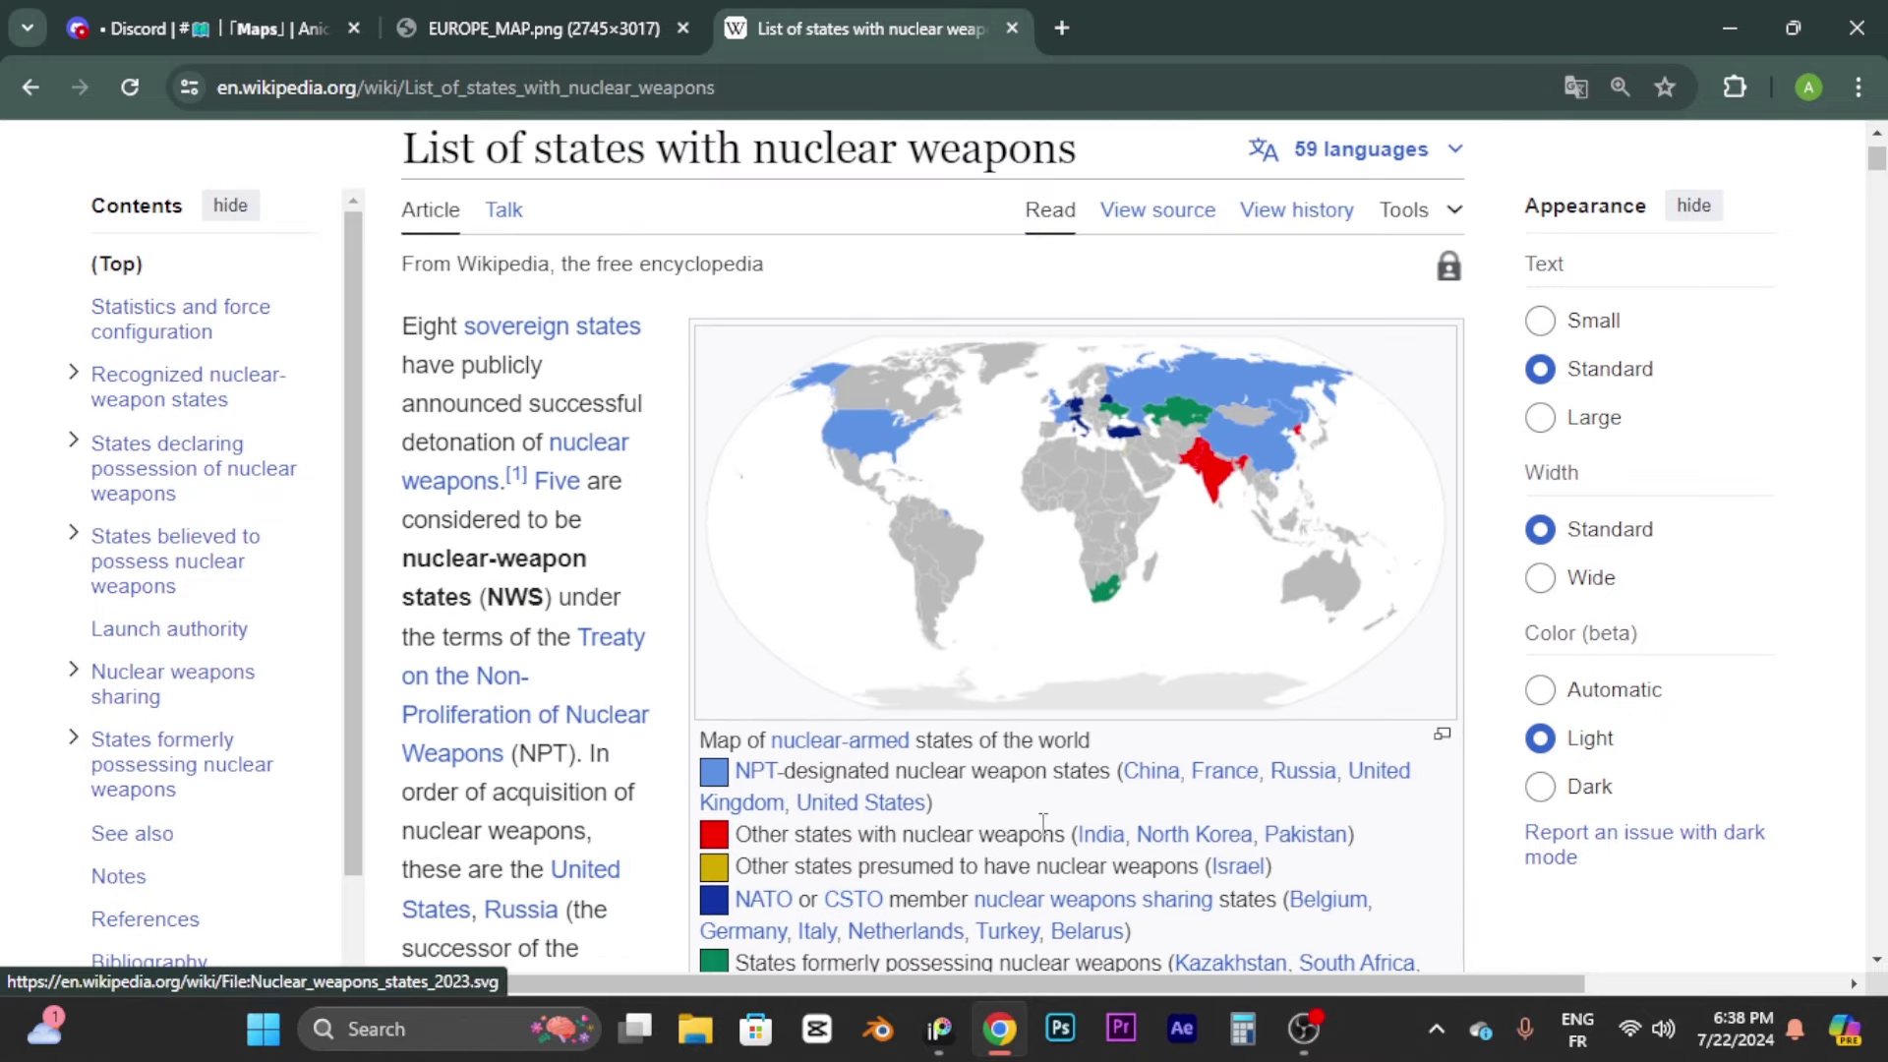
# Step: Compare the Europe canvas in ibisPaint with the country categories in the legend of the Wikipedia article
pyautogui.click(936, 1027)
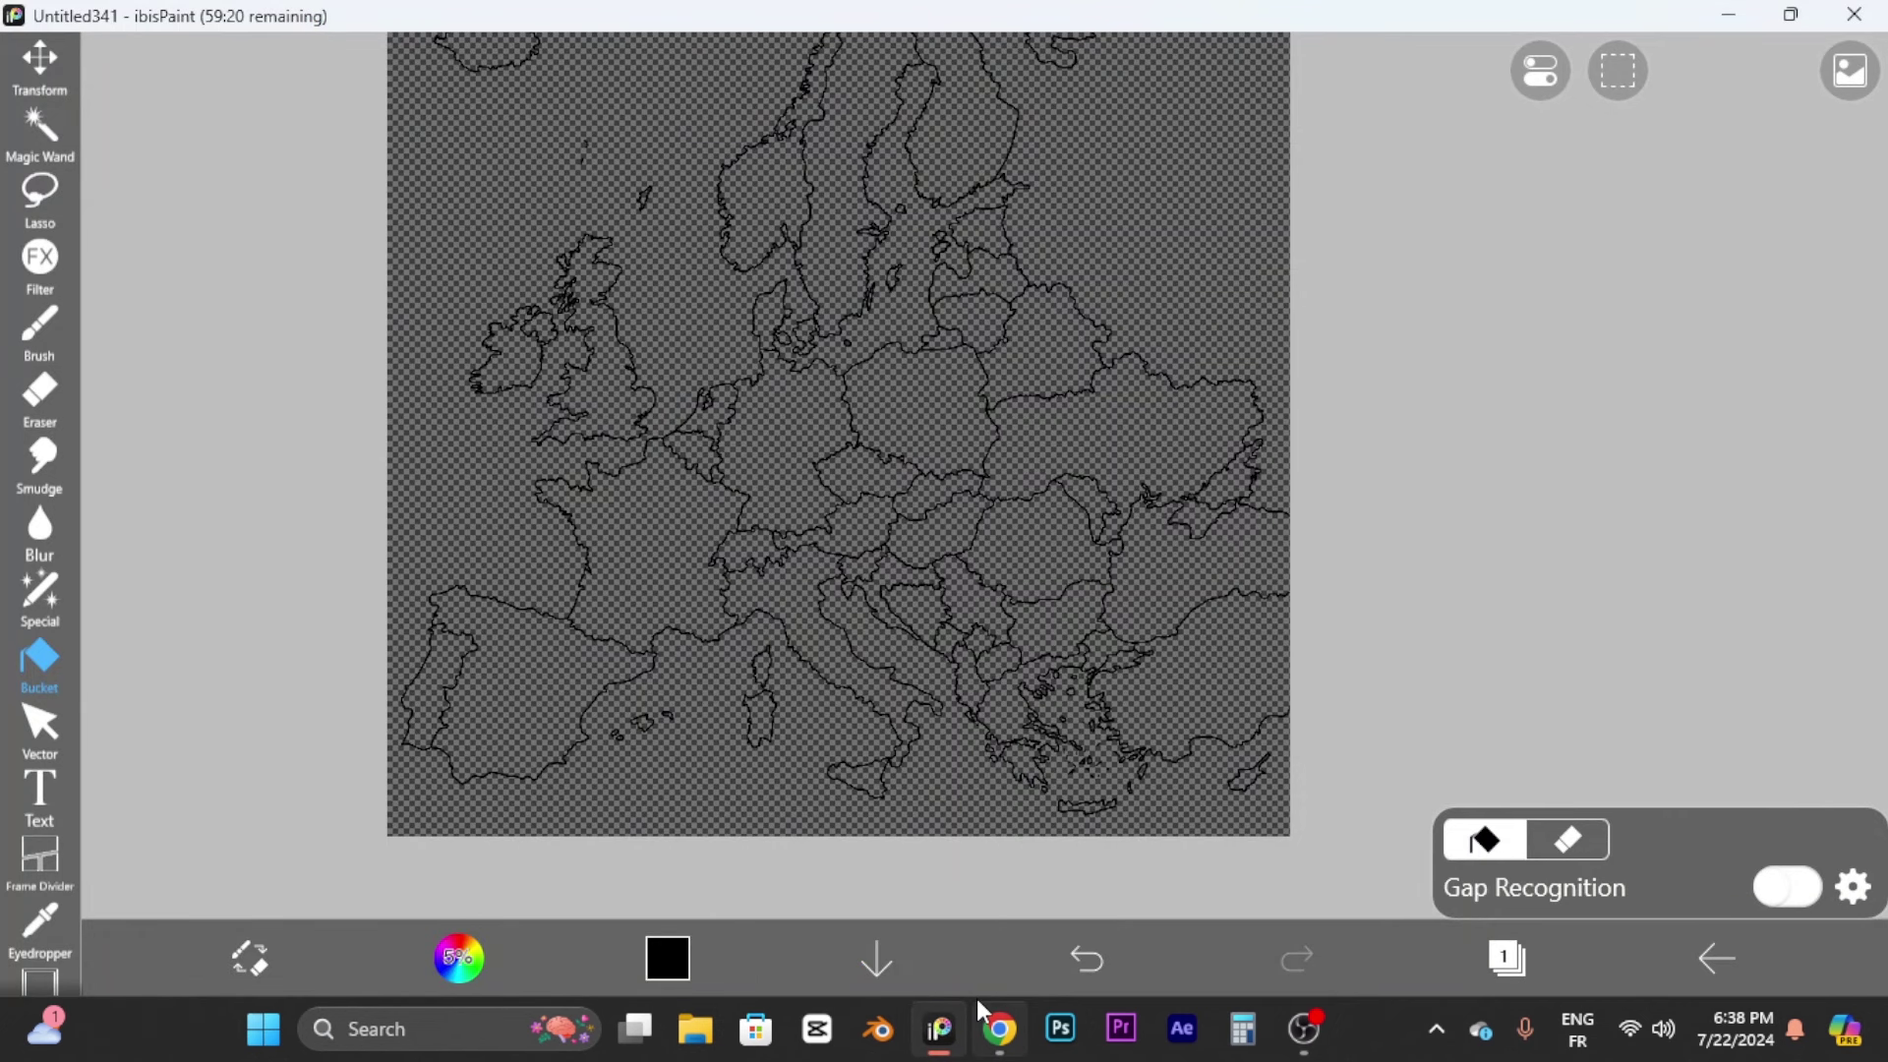
pyautogui.click(996, 1027)
pyautogui.click(939, 1028)
pyautogui.scroll(4, 789, 399)
pyautogui.scroll(-1, 950, 511)
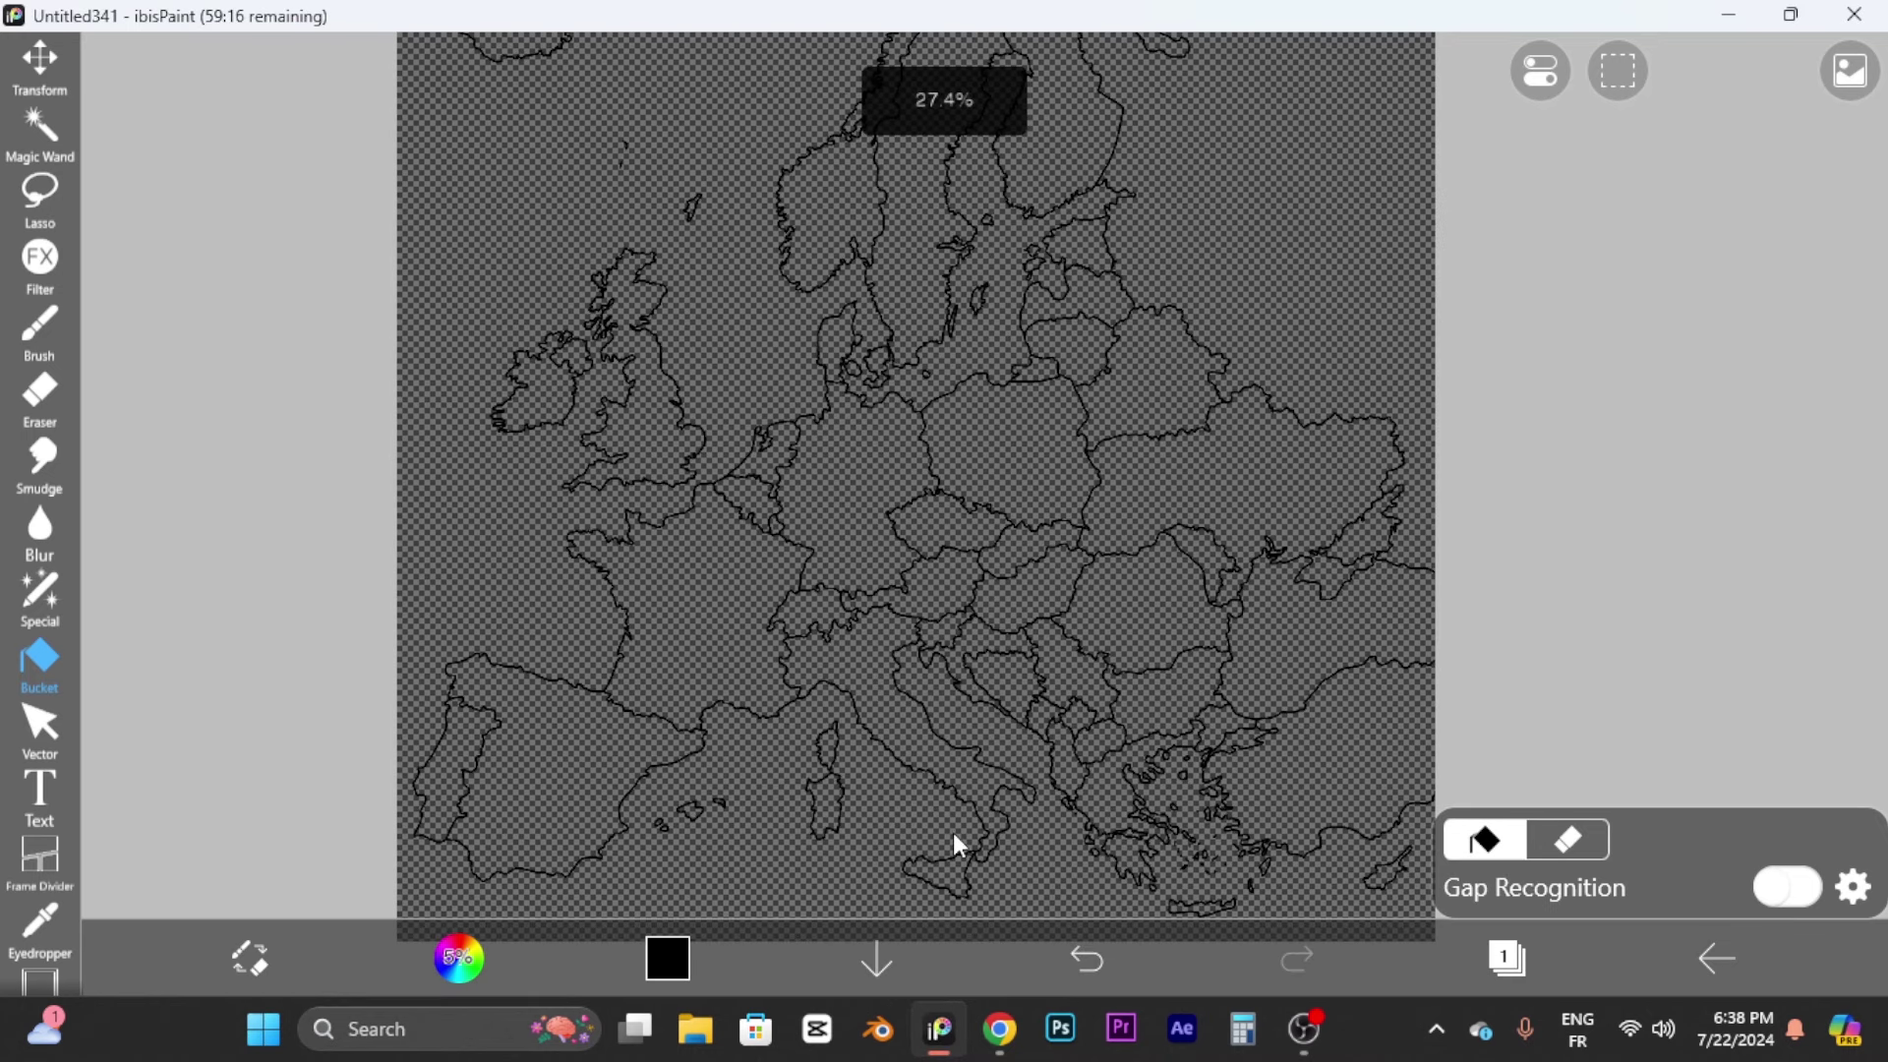
pyautogui.click(999, 1028)
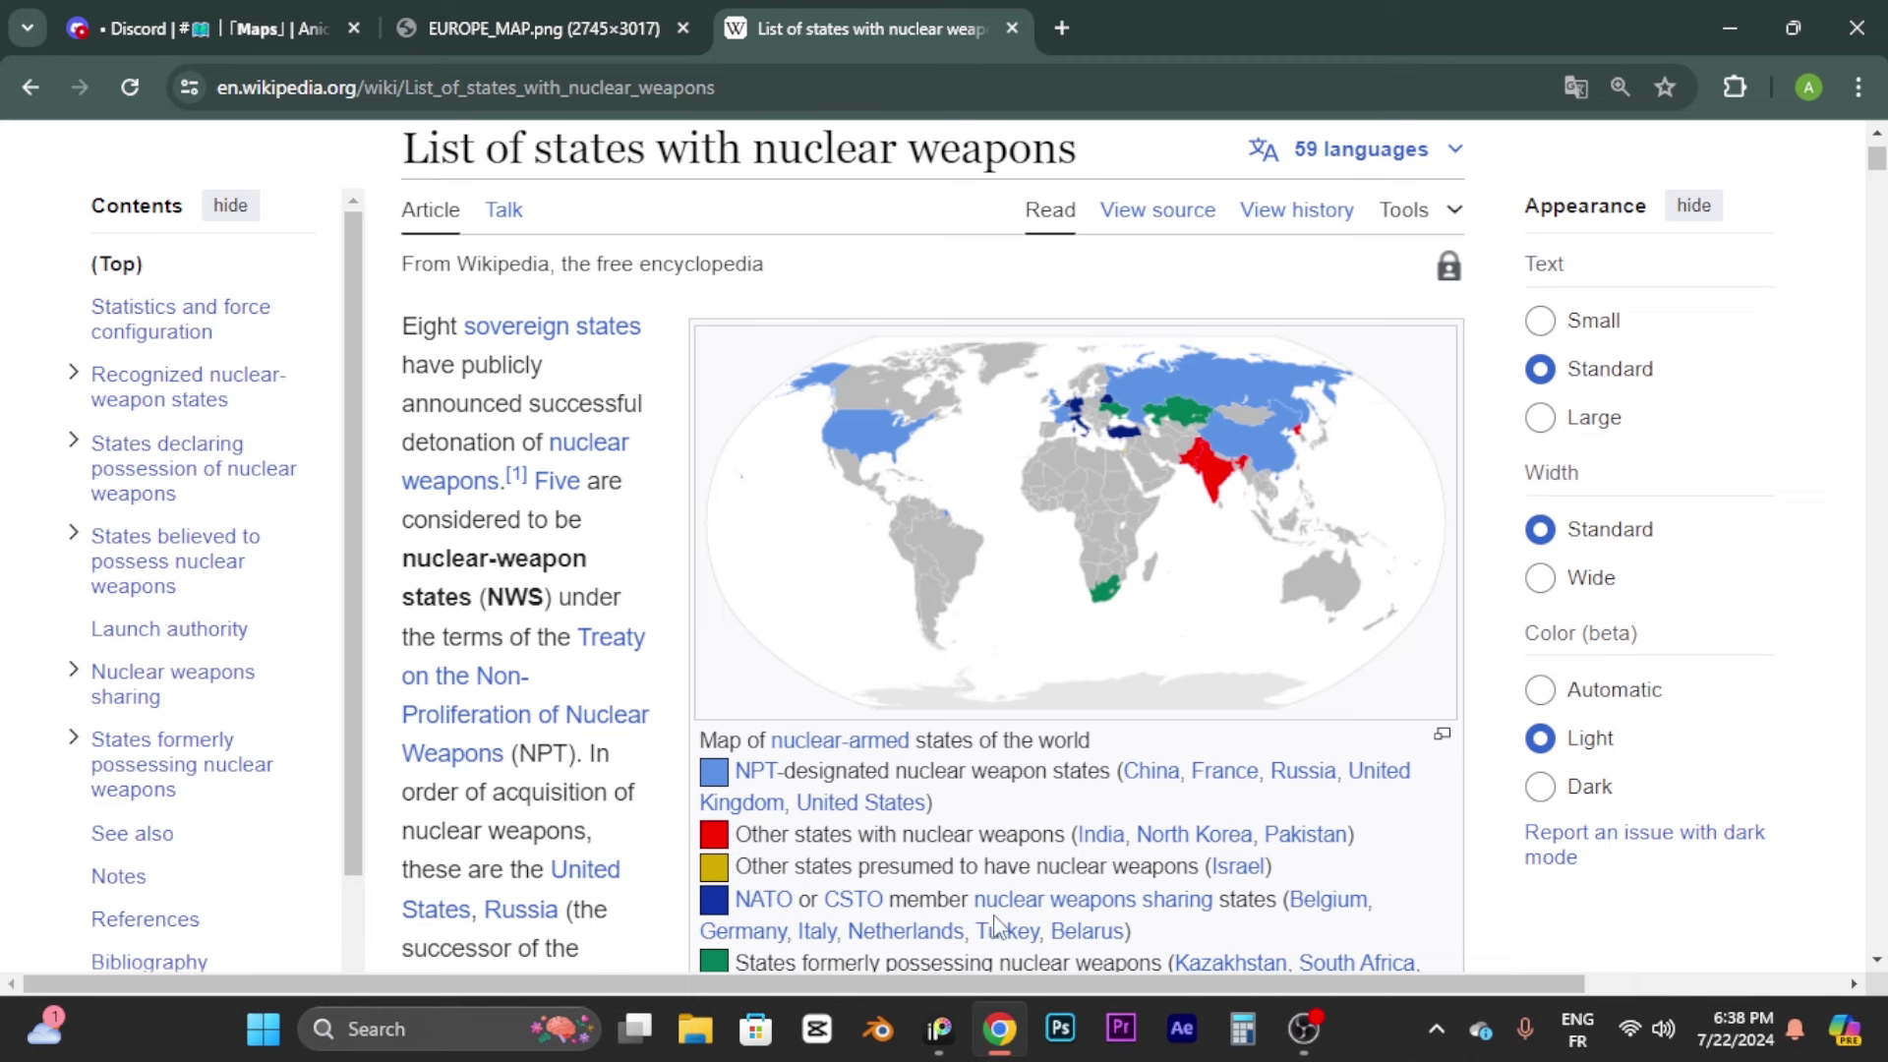
pyautogui.scroll(-4, 915, 846)
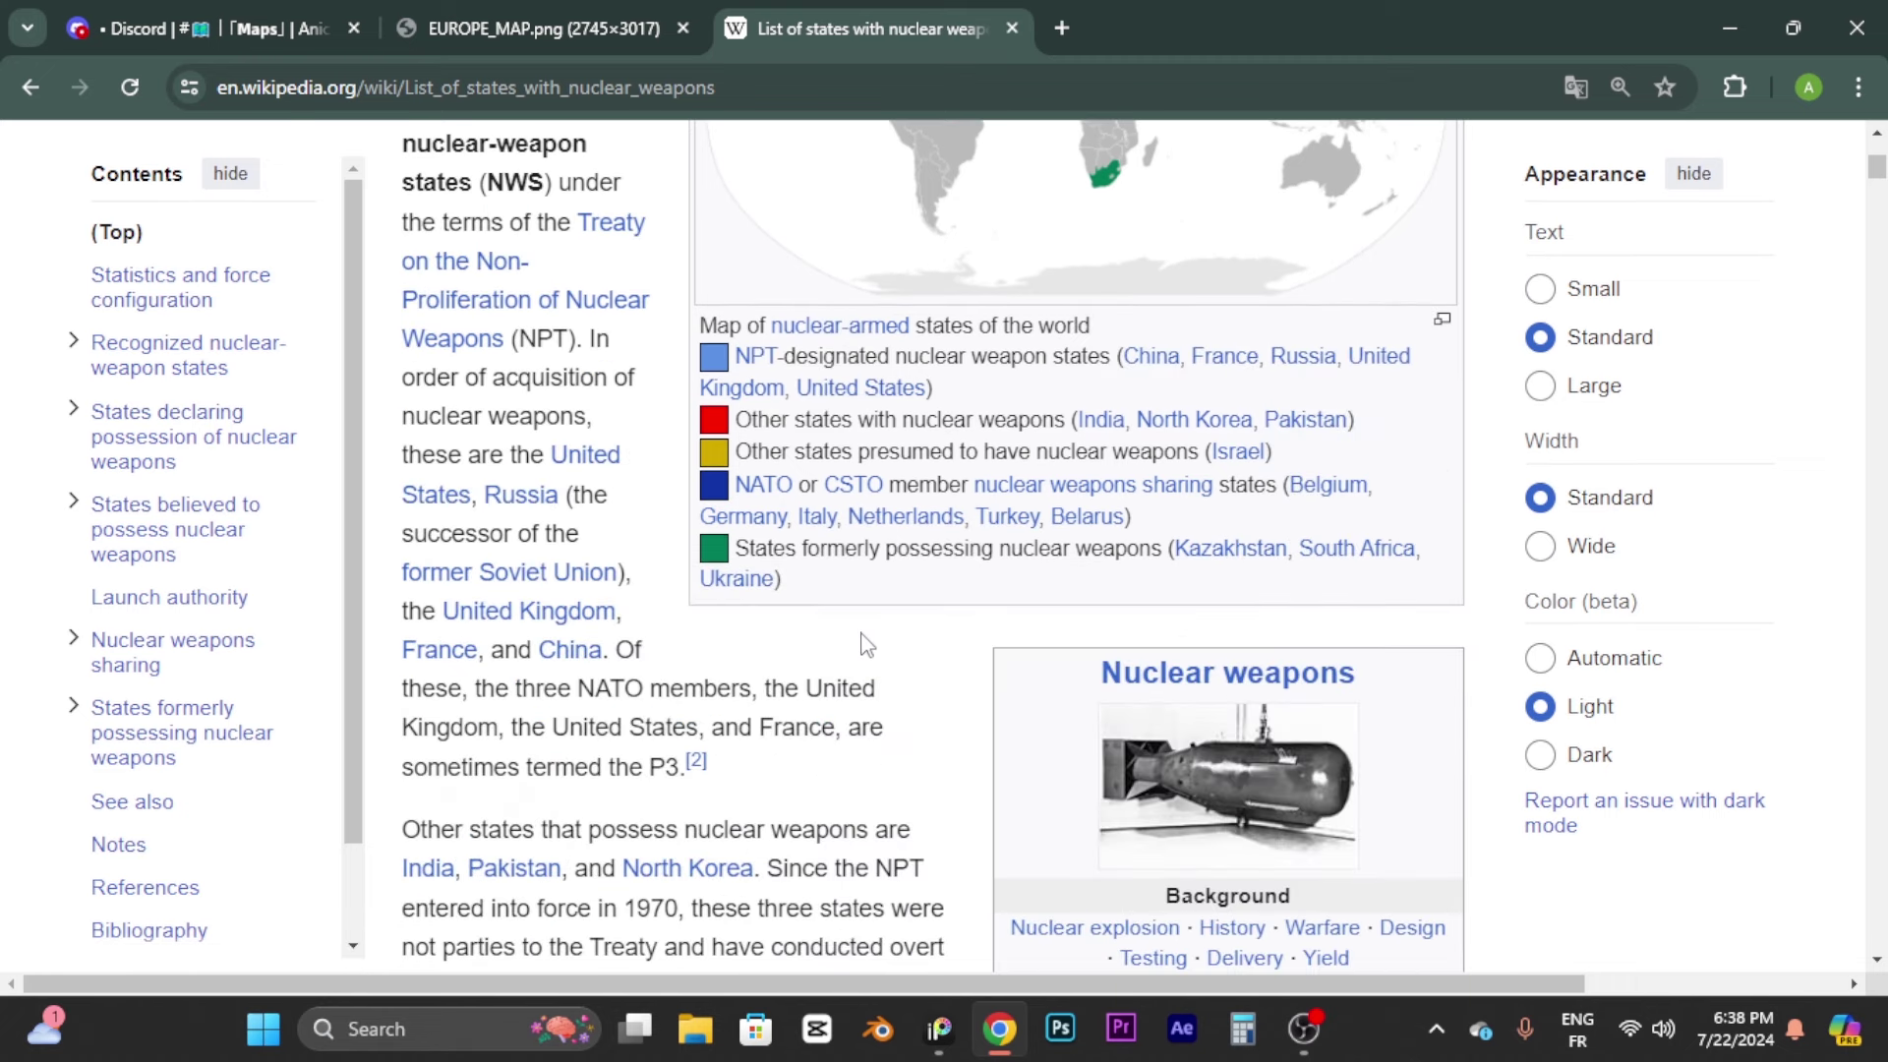
# Step: Return to ibisPaint and set the bucket fill color to light red #FF5050
pyautogui.click(938, 1028)
pyautogui.scroll(-4, 724, 639)
pyautogui.scroll(8, 688, 747)
pyautogui.click(668, 949)
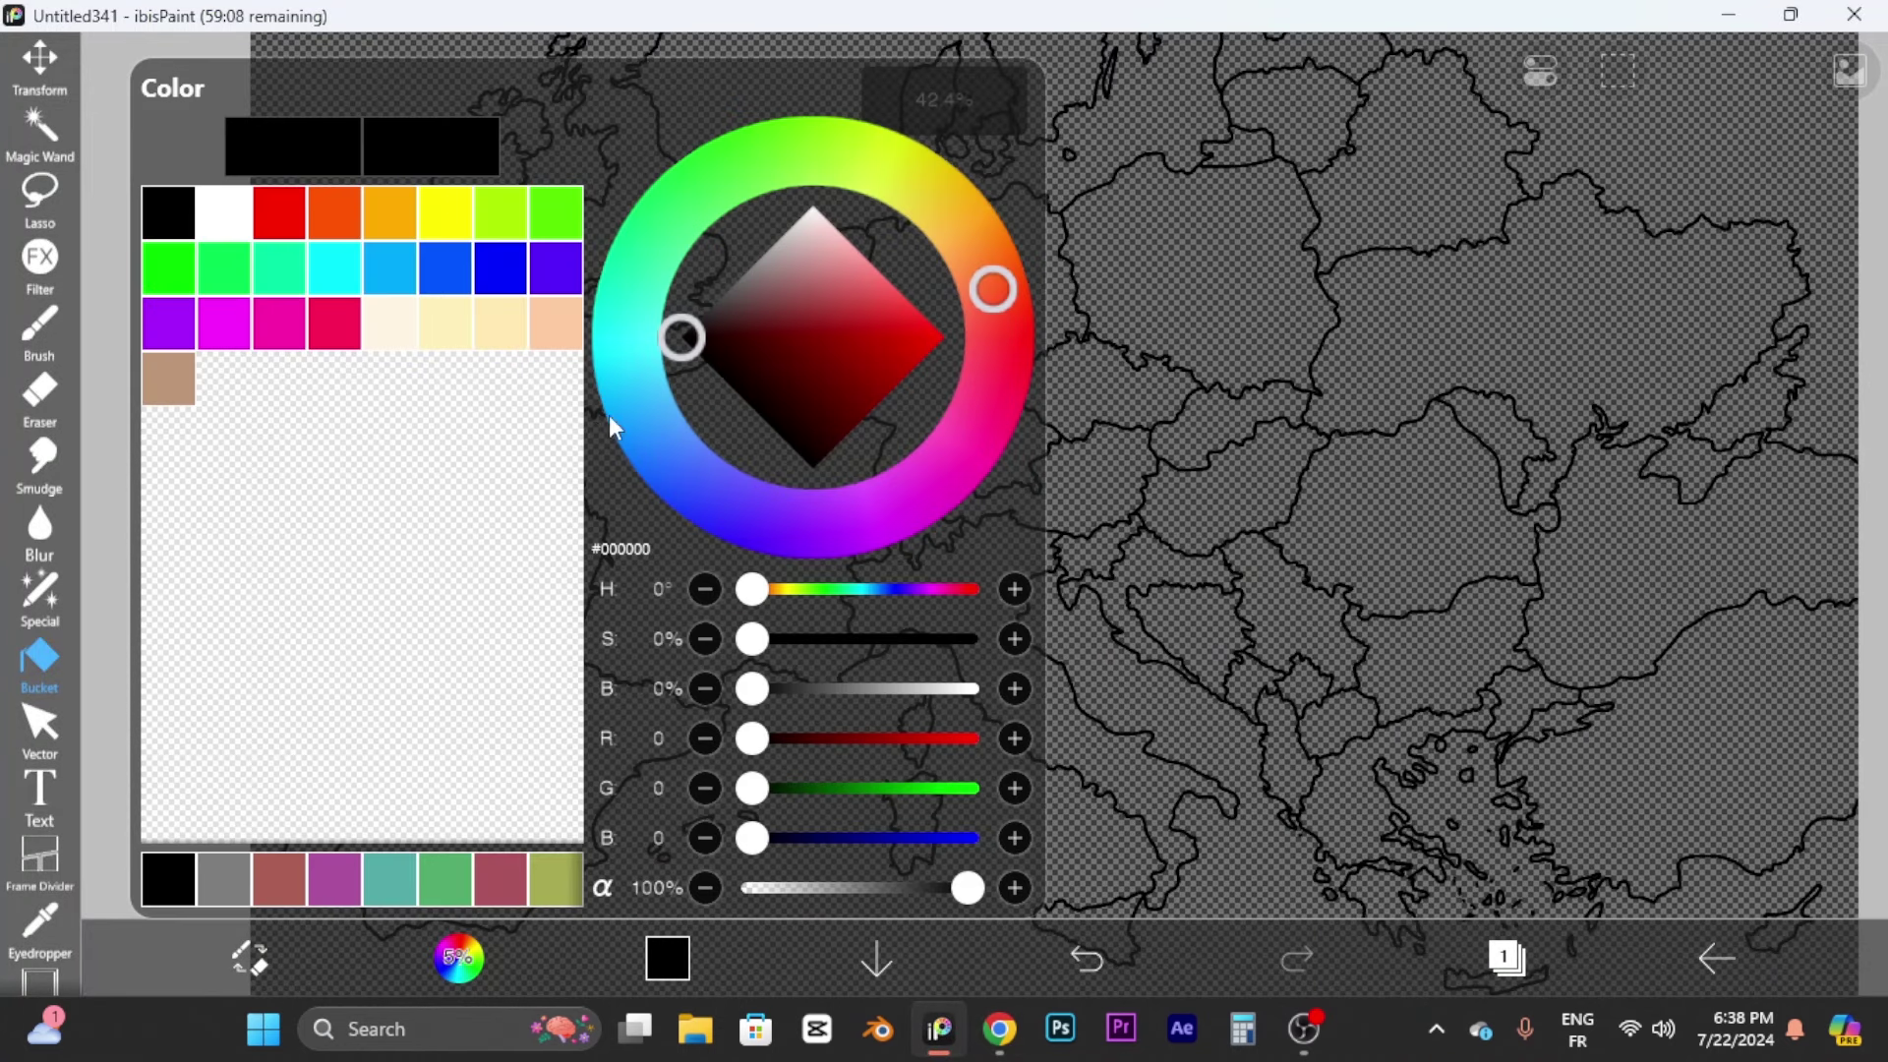
pyautogui.moveTo(878, 344); pyautogui.dragTo(932, 268)
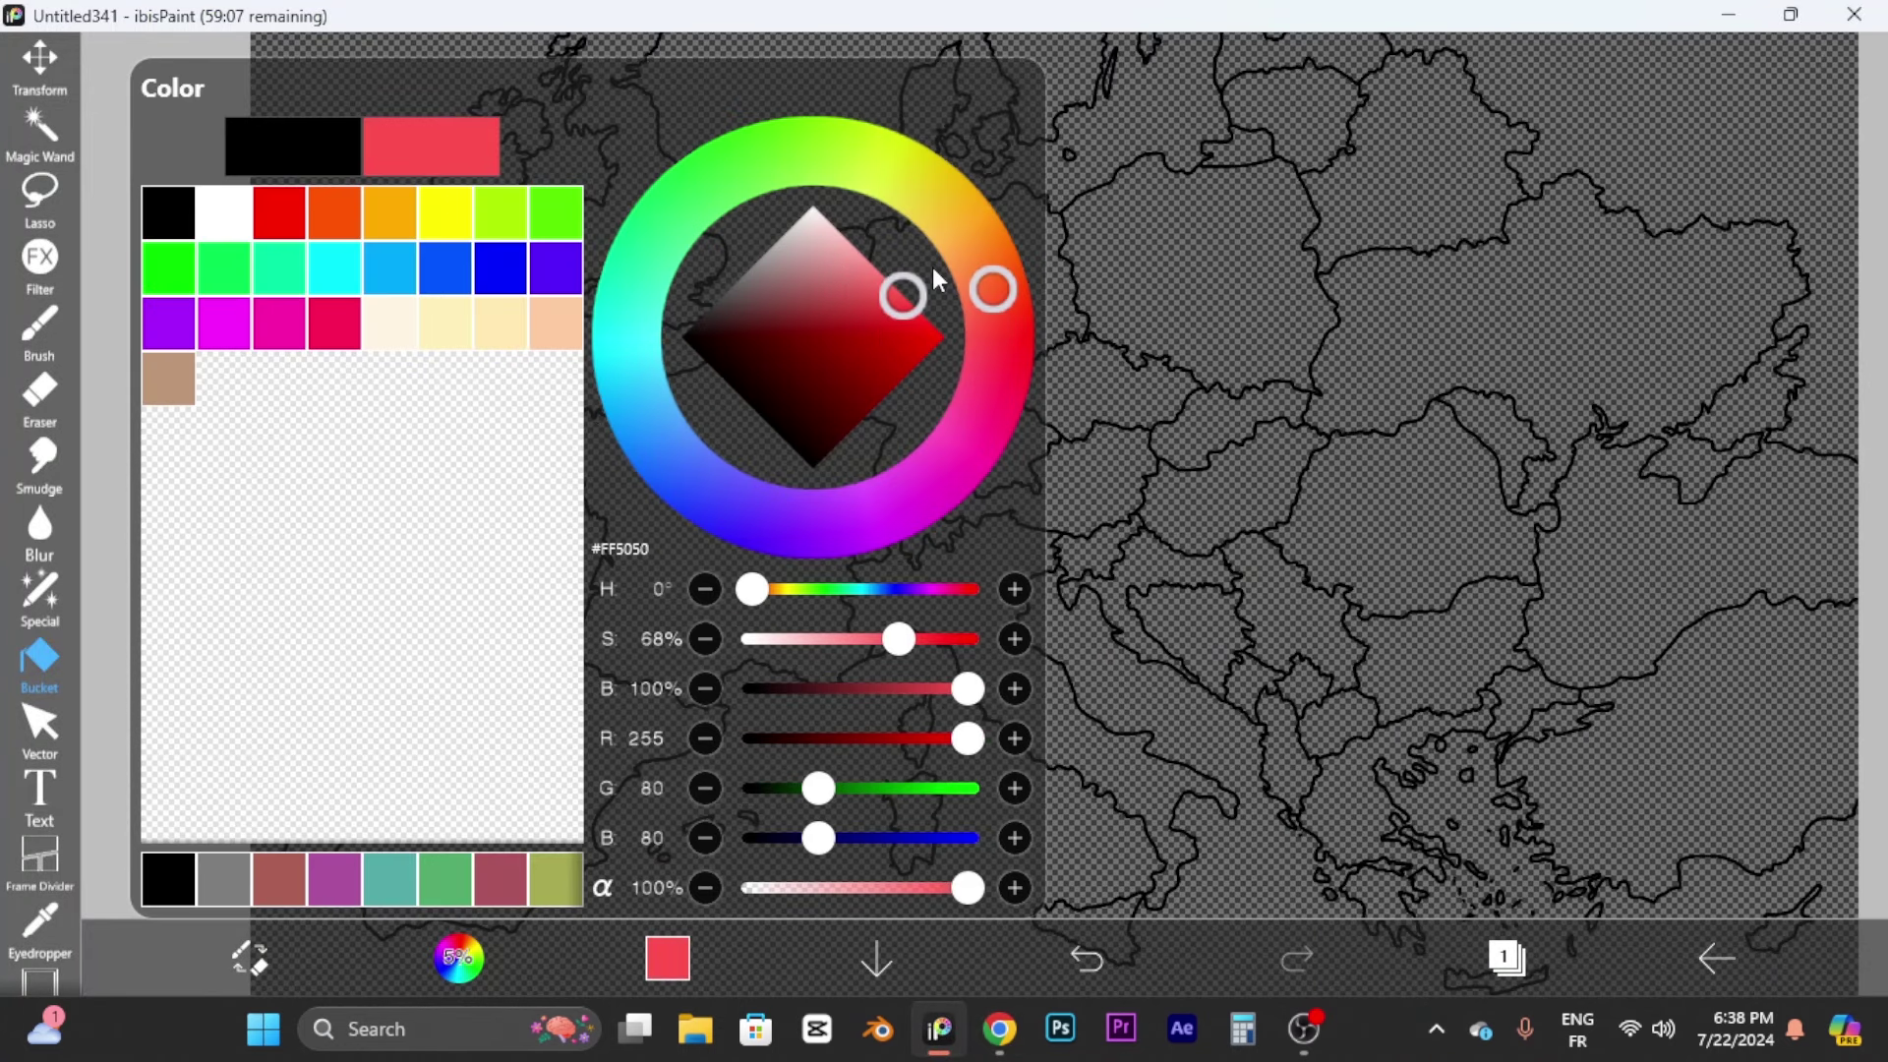
pyautogui.click(1200, 359)
# Step: Fill Czechia, Austria, Slovakia, Hungary, Romania and Moldova with the light red color
pyautogui.scroll(-3, 1140, 531)
pyautogui.scroll(5, 1193, 452)
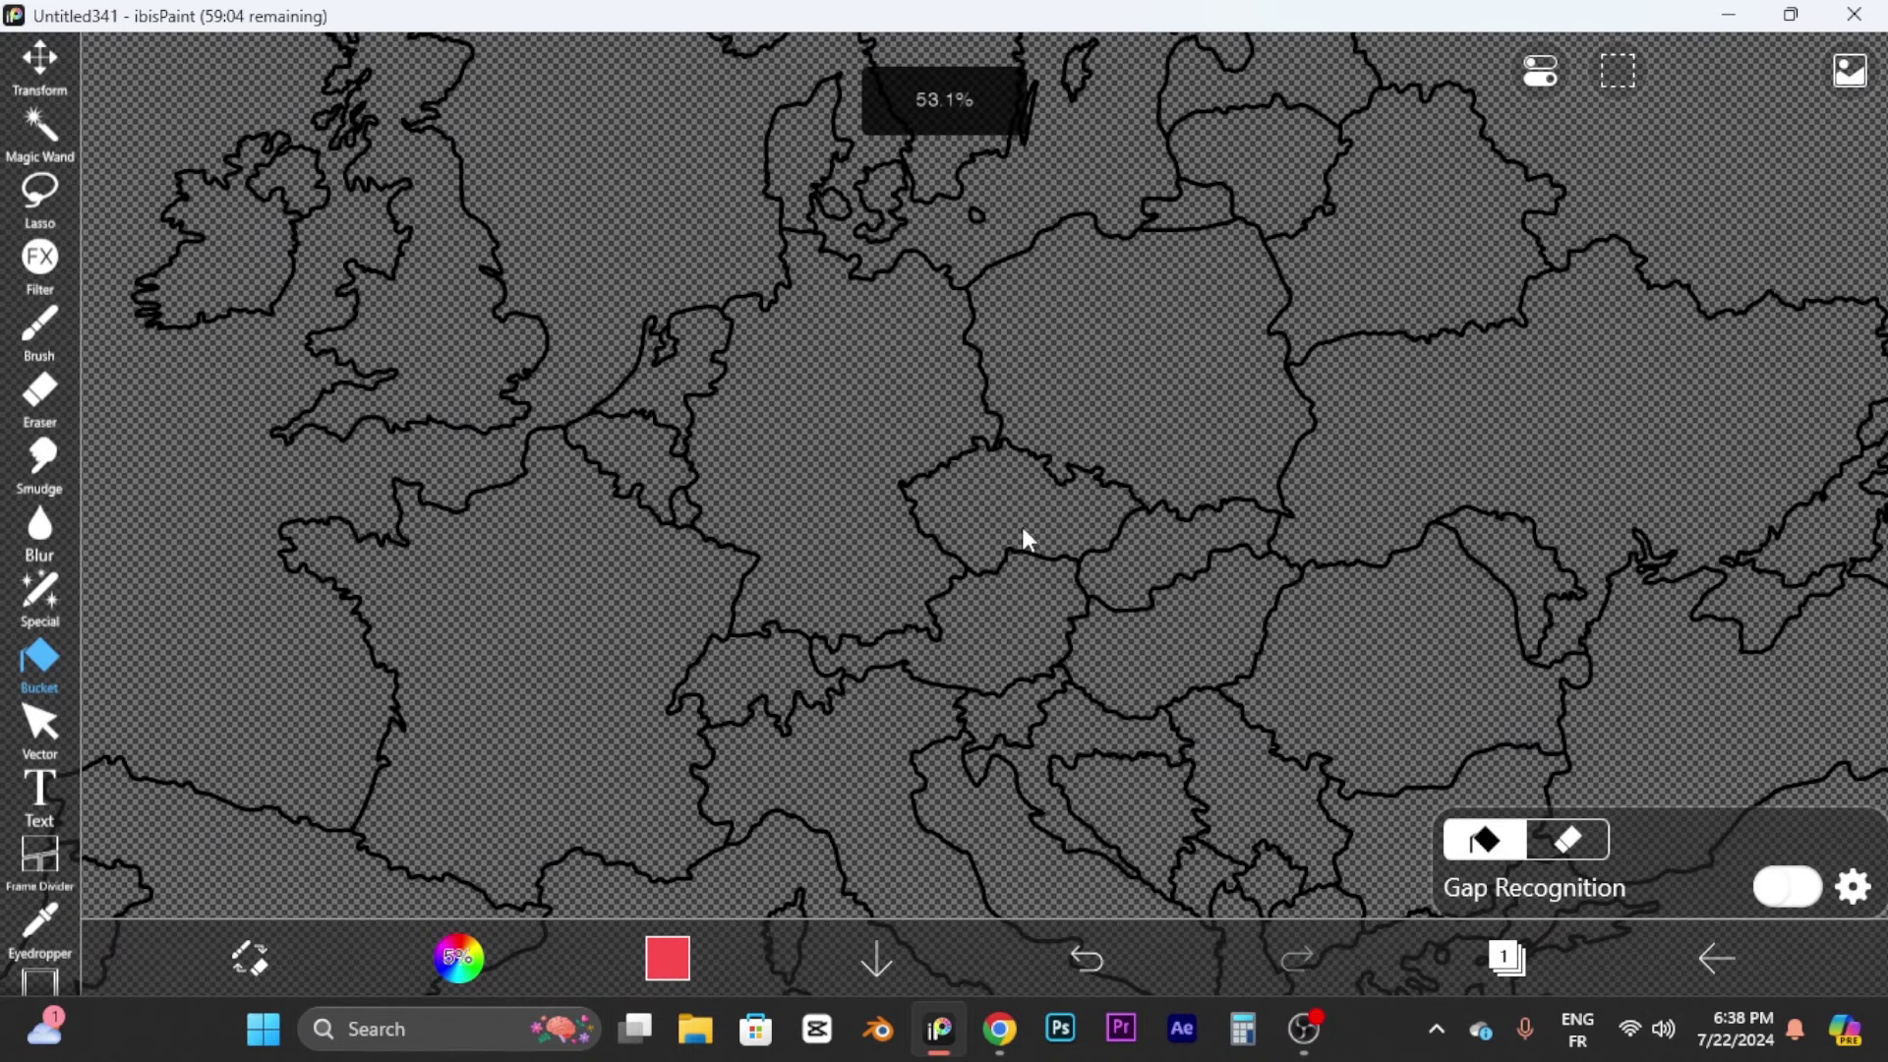
pyautogui.click(1017, 518)
pyautogui.click(1020, 590)
pyautogui.click(1170, 550)
pyautogui.click(1185, 629)
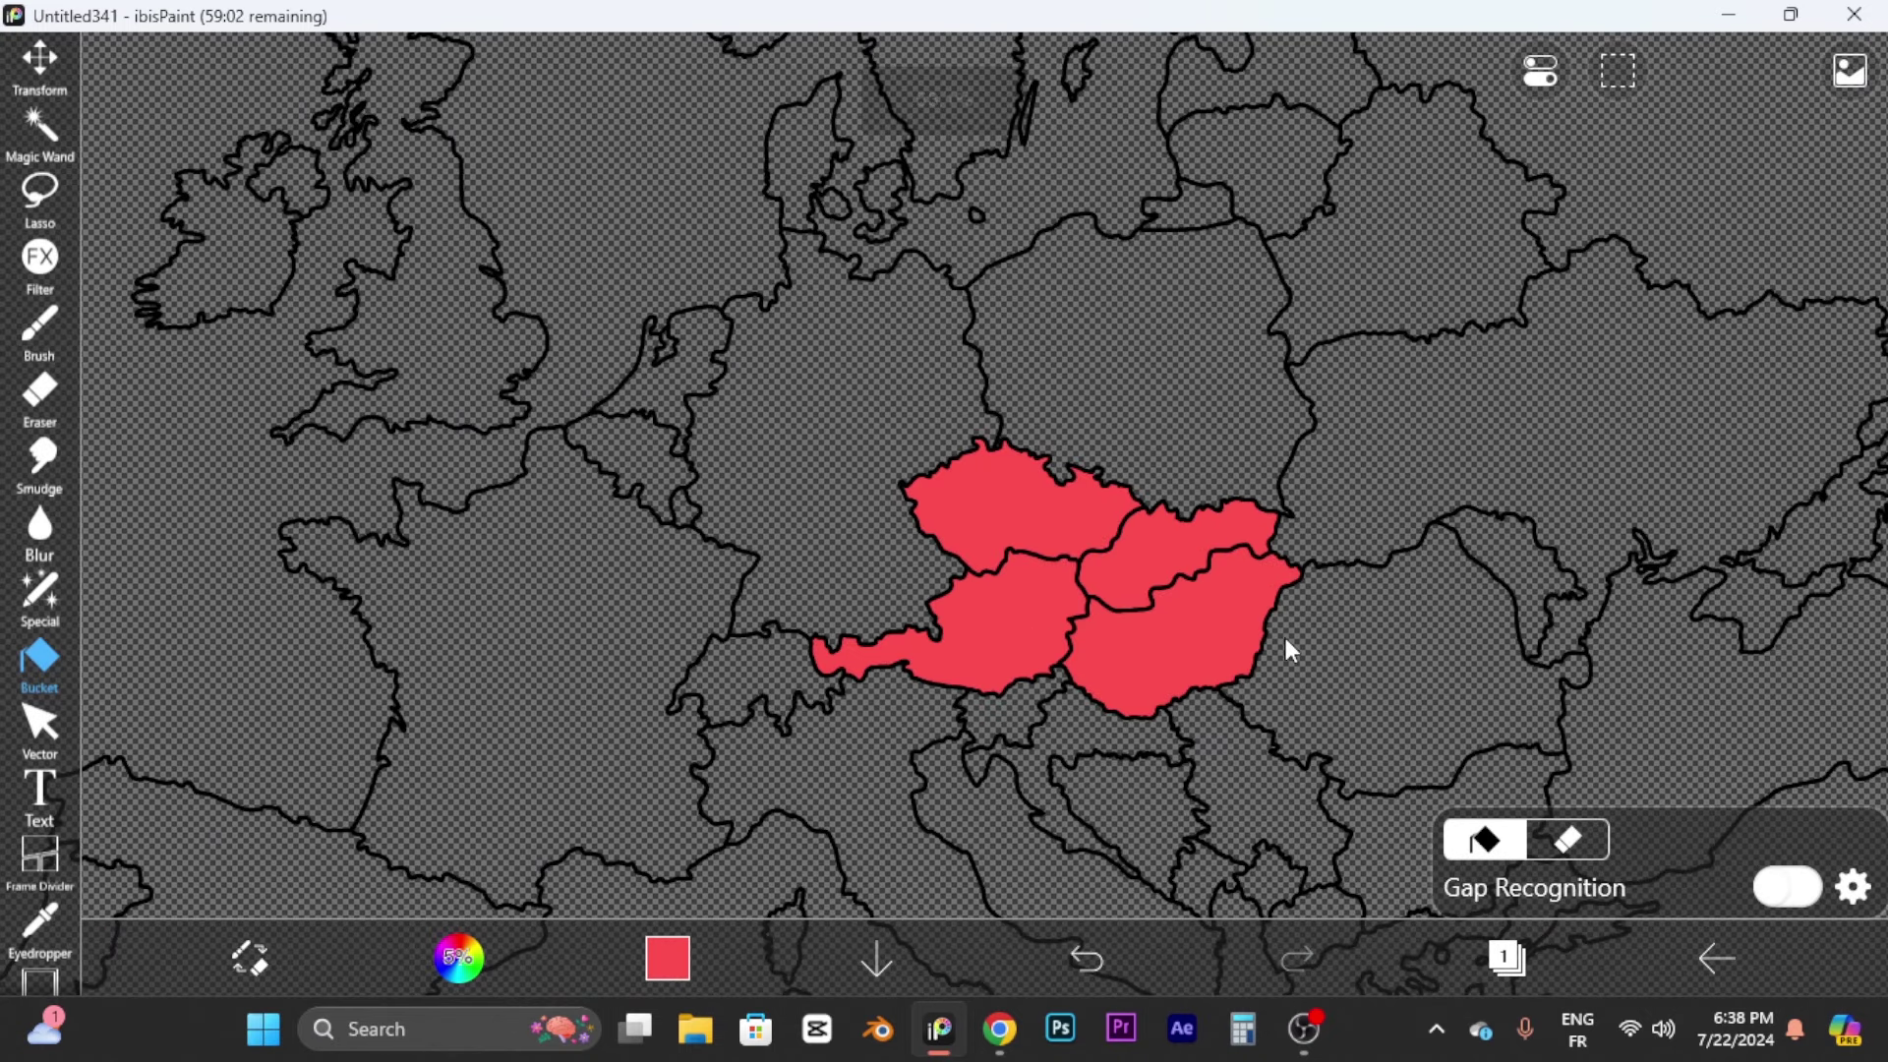
pyautogui.click(1370, 634)
# Step: Fill Serbia, Montenegro, Bosnia and Herzegovina, and Croatia with the light red color
pyautogui.scroll(2, 924, 330)
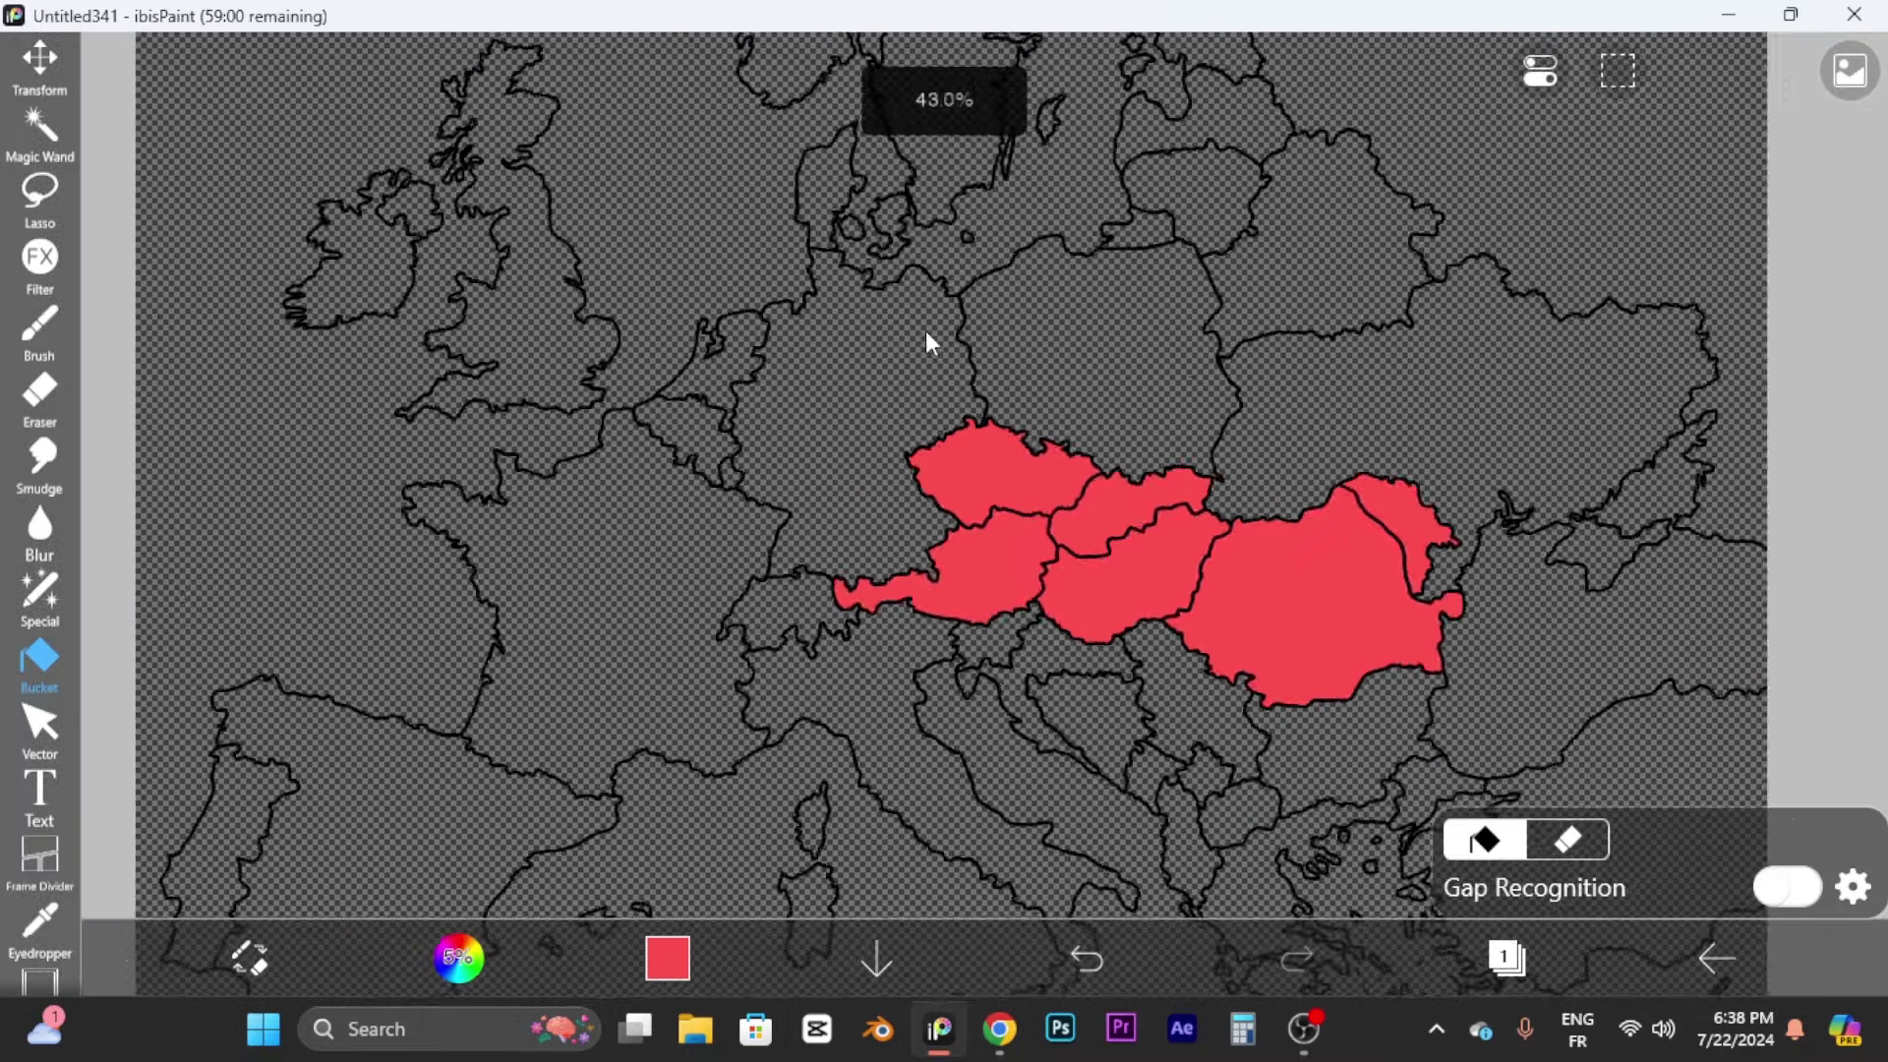
pyautogui.scroll(-3, 1062, 538)
pyautogui.scroll(1, 1061, 539)
pyautogui.click(1069, 541)
pyautogui.click(1036, 602)
pyautogui.click(964, 502)
pyautogui.click(919, 413)
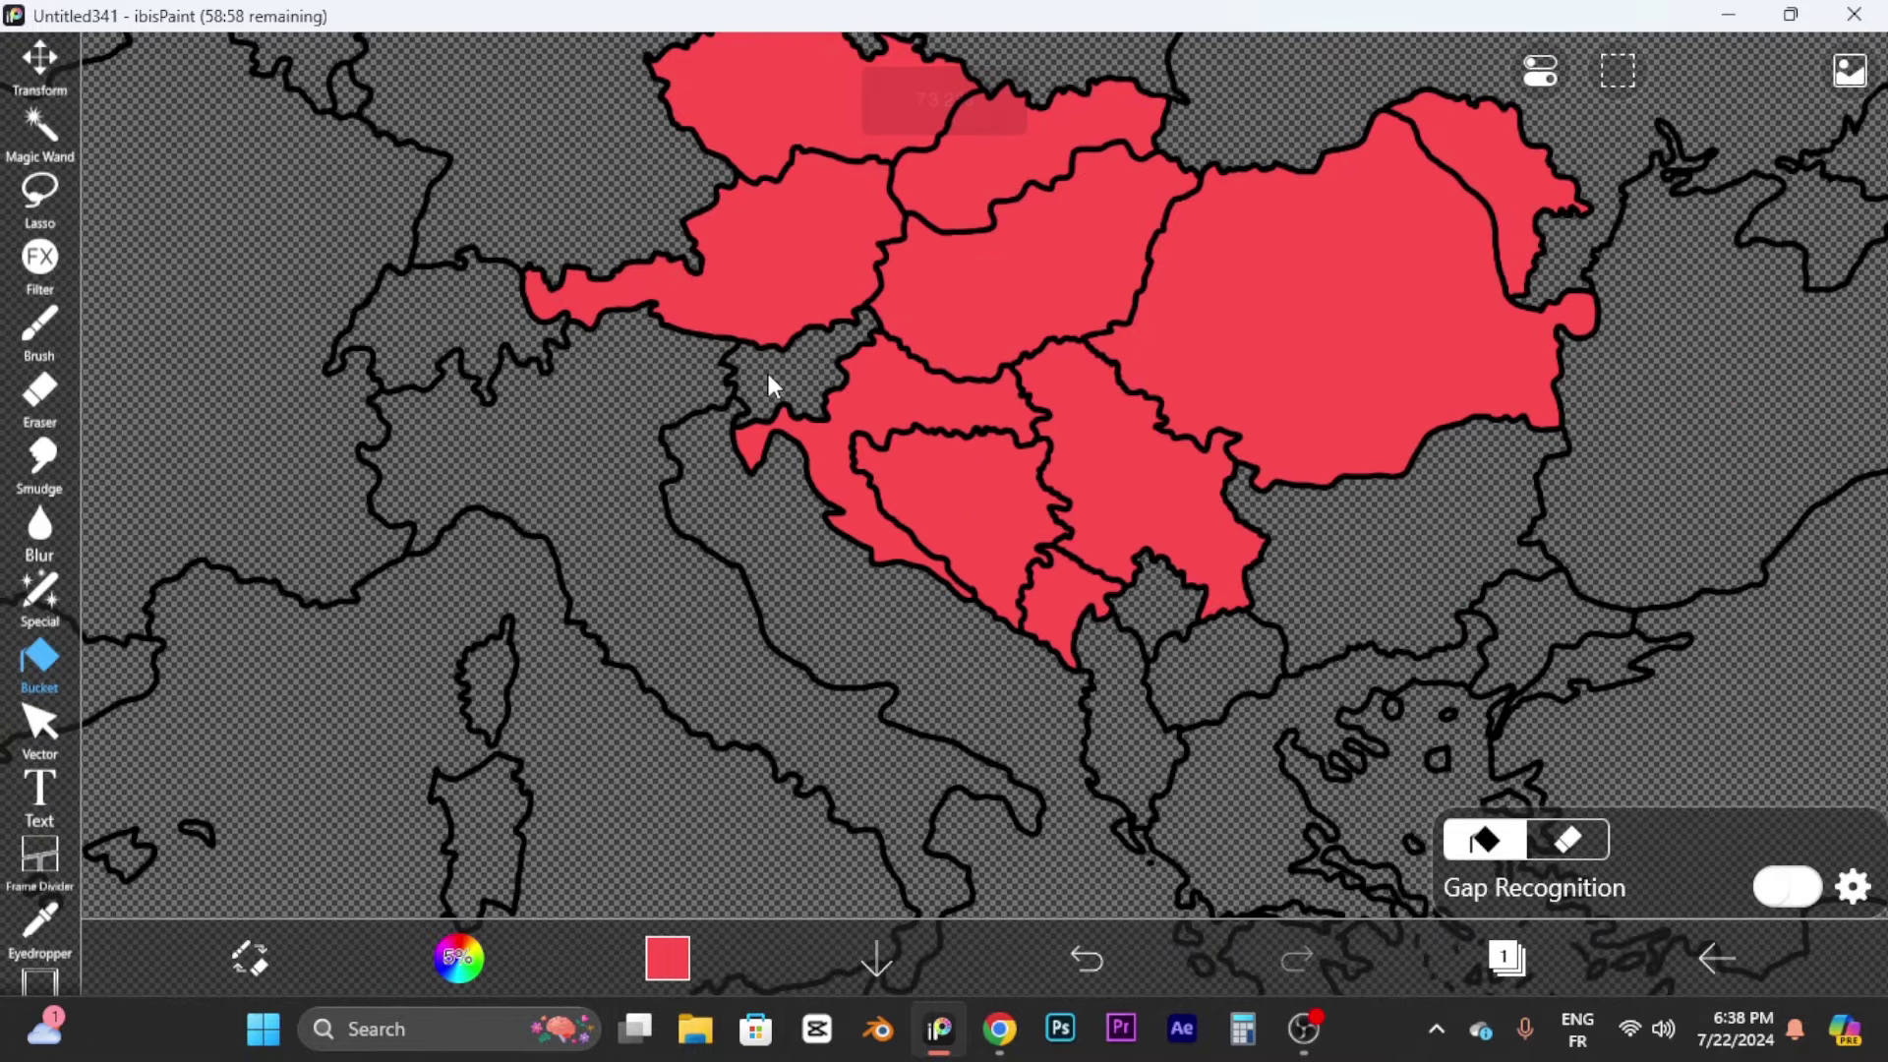
# Step: Fill Slovenia, Albania, North Macedonia, Kosovo and Bulgaria with the light red color
pyautogui.scroll(-2, 1038, 606)
pyautogui.scroll(5, 983, 600)
pyautogui.click(812, 629)
pyautogui.click(900, 505)
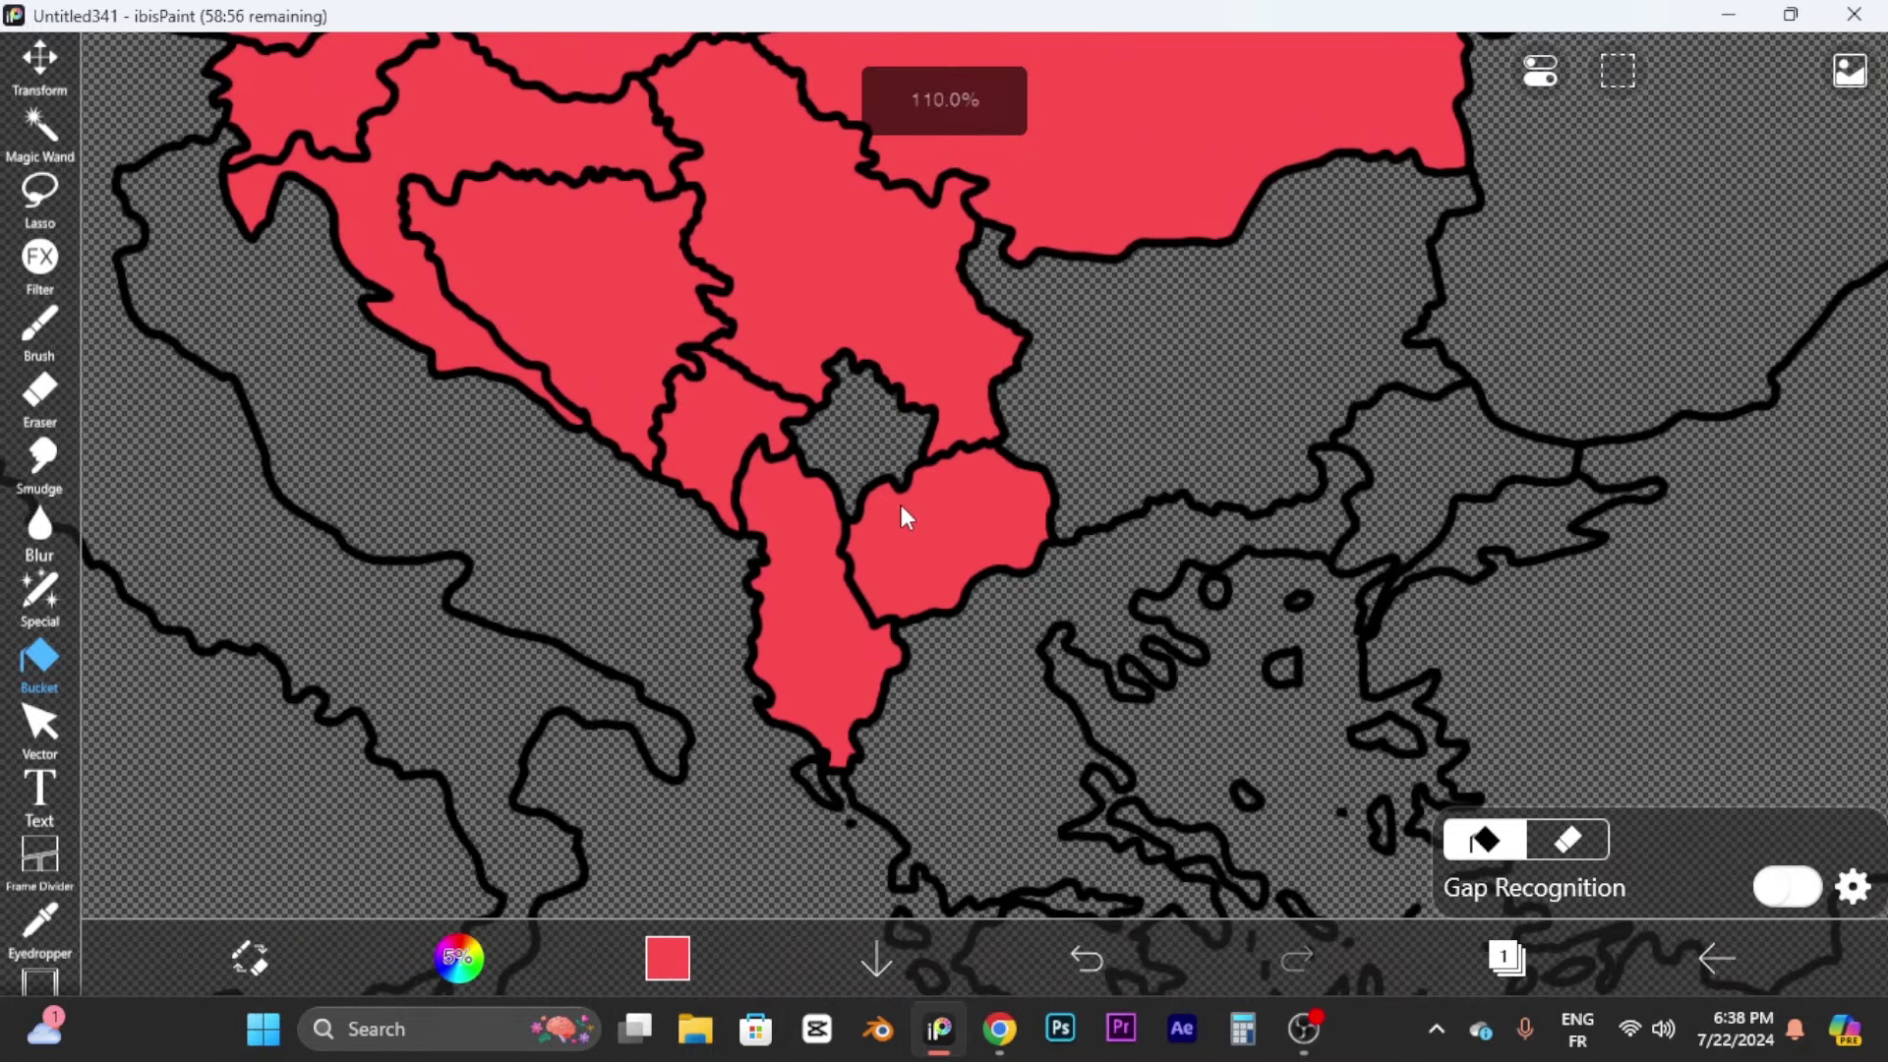
pyautogui.click(865, 413)
pyautogui.click(1168, 421)
# Step: Fill mainland Greece and the small islands off its coast with the light red color
pyautogui.scroll(-1, 1101, 512)
pyautogui.click(1040, 594)
pyautogui.scroll(5, 973, 619)
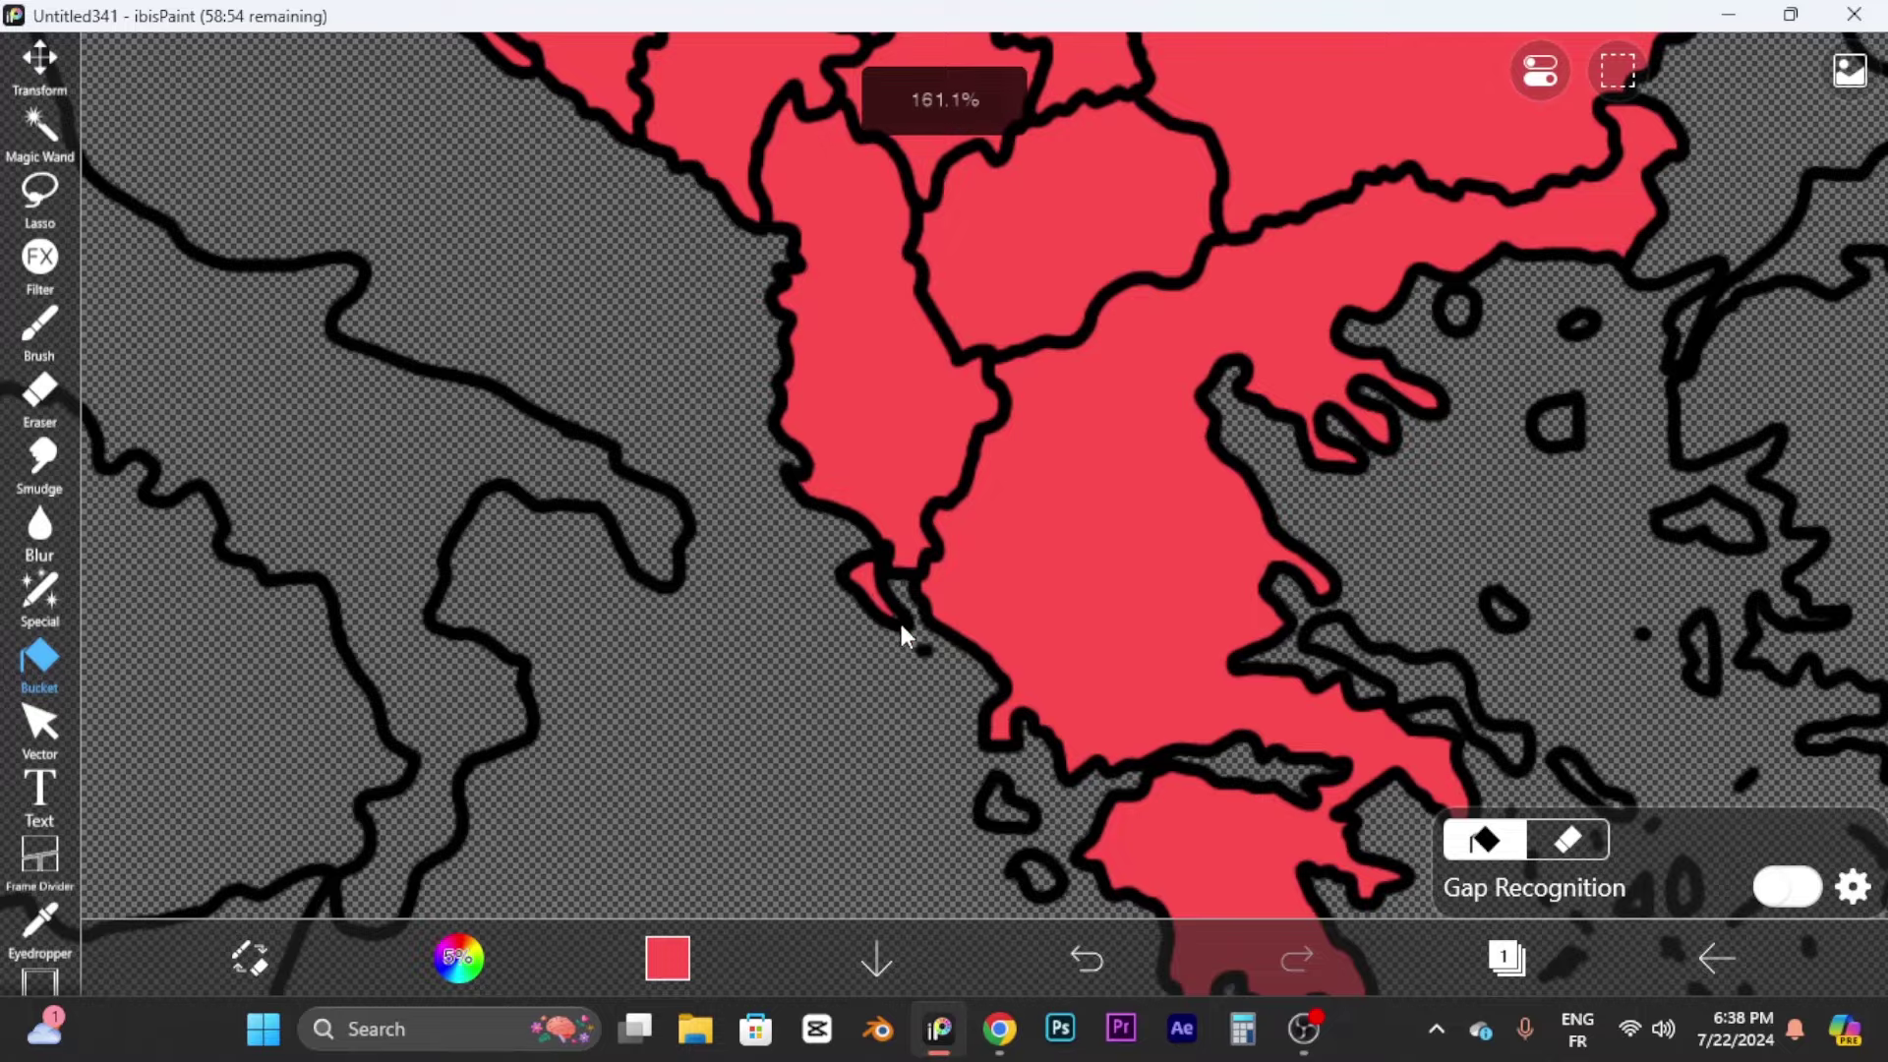
pyautogui.scroll(-2, 962, 770)
pyautogui.scroll(5, 1108, 308)
pyautogui.scroll(-4, 758, 337)
pyautogui.scroll(4, 1071, 703)
pyautogui.click(1072, 702)
pyautogui.click(634, 403)
# Step: Switch to the Wikipedia article in Chrome and check the world map of nuclear-armed states
pyautogui.scroll(-6, 570, 423)
pyautogui.hotkey('alt', 'Tab')
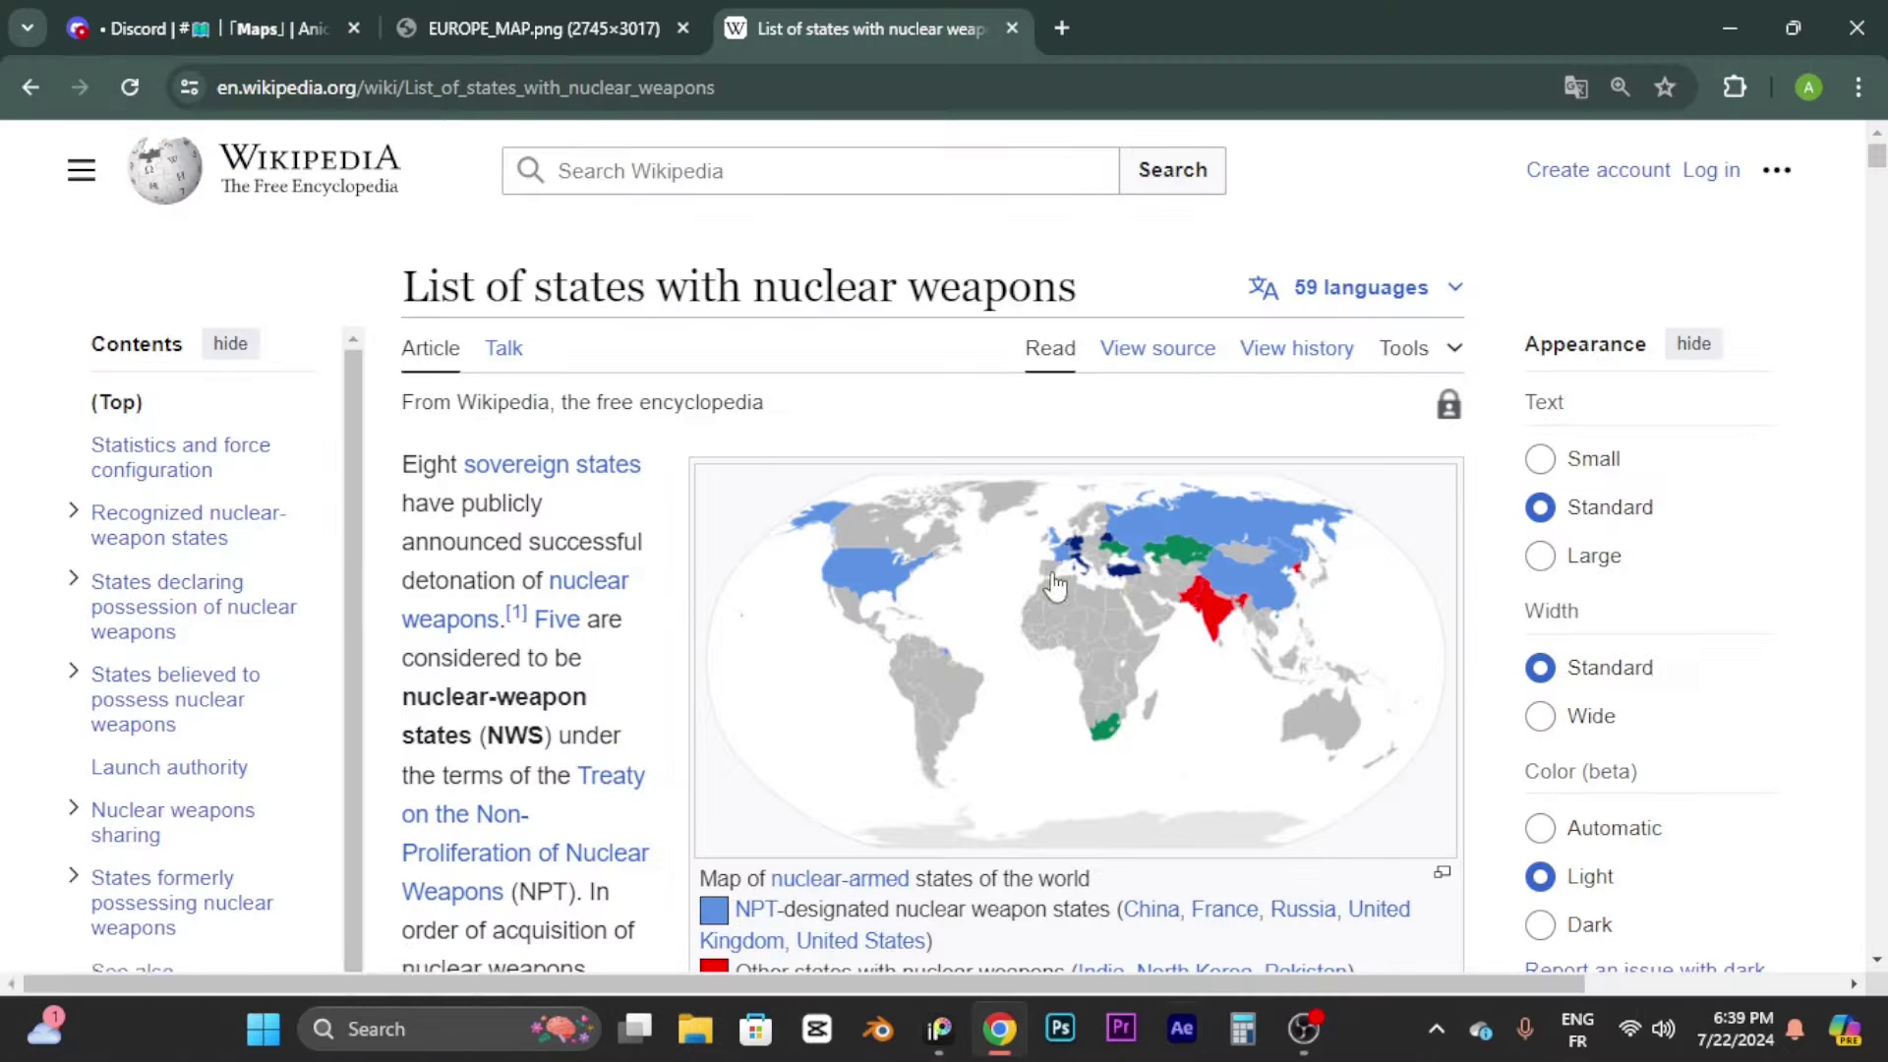
pyautogui.click(1054, 586)
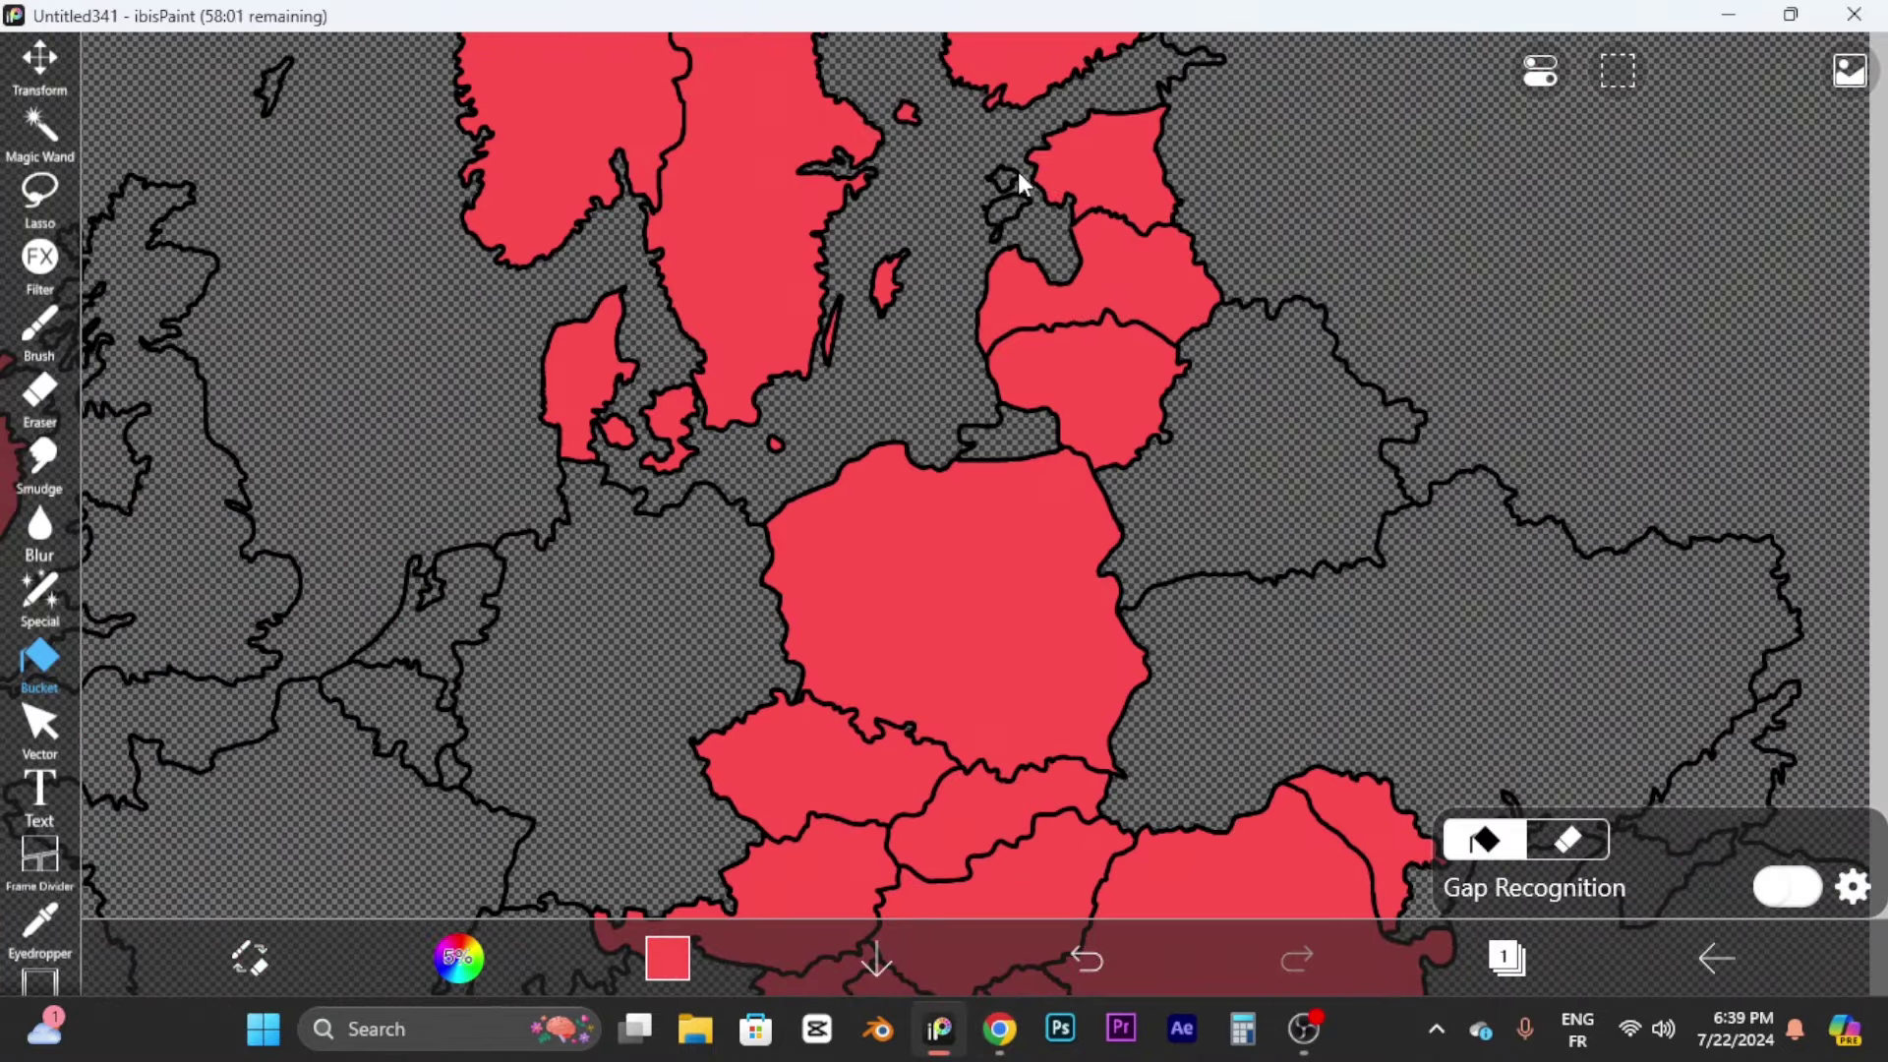
# Step: In ibisPaint, color Russia, the United Kingdom and France light green, the weapons-sharing states dark green #107A00, and Ukraine light blue
pyautogui.scroll(-5, 1201, 127)
pyautogui.scroll(-1, 983, 474)
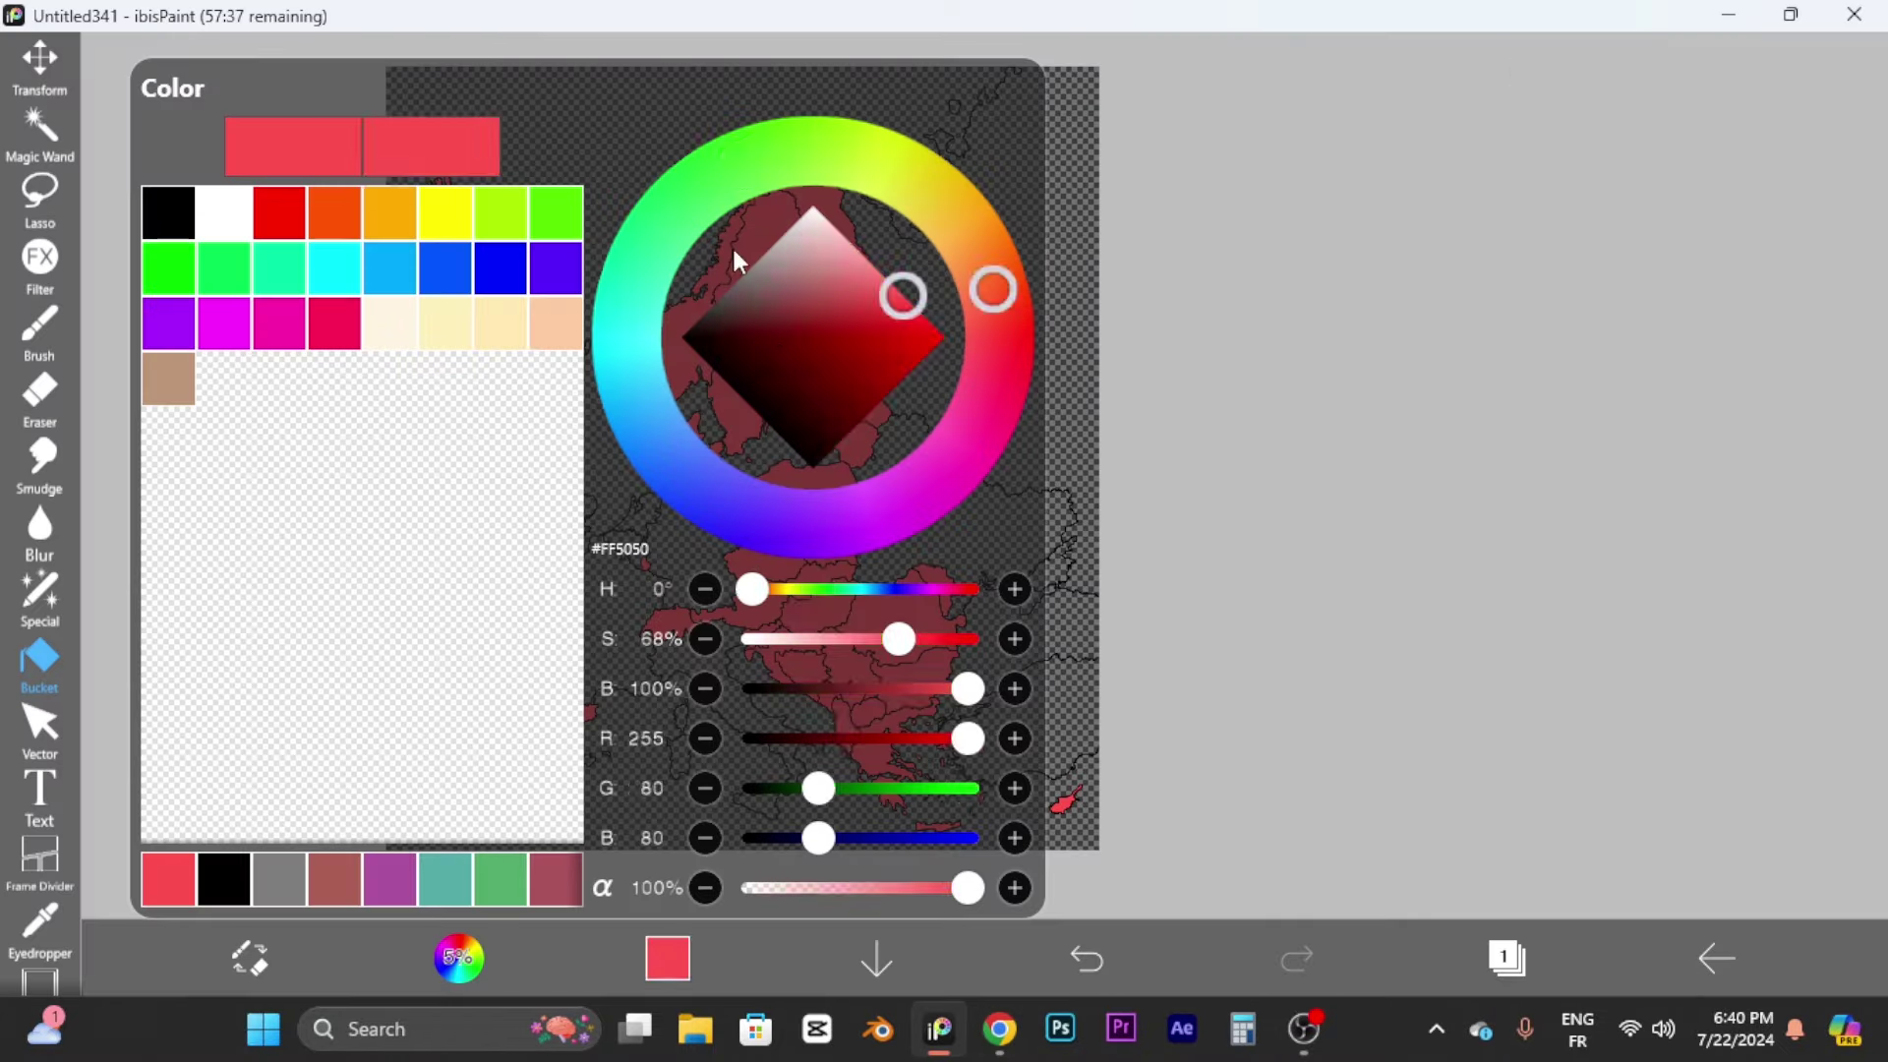
pyautogui.click(877, 409)
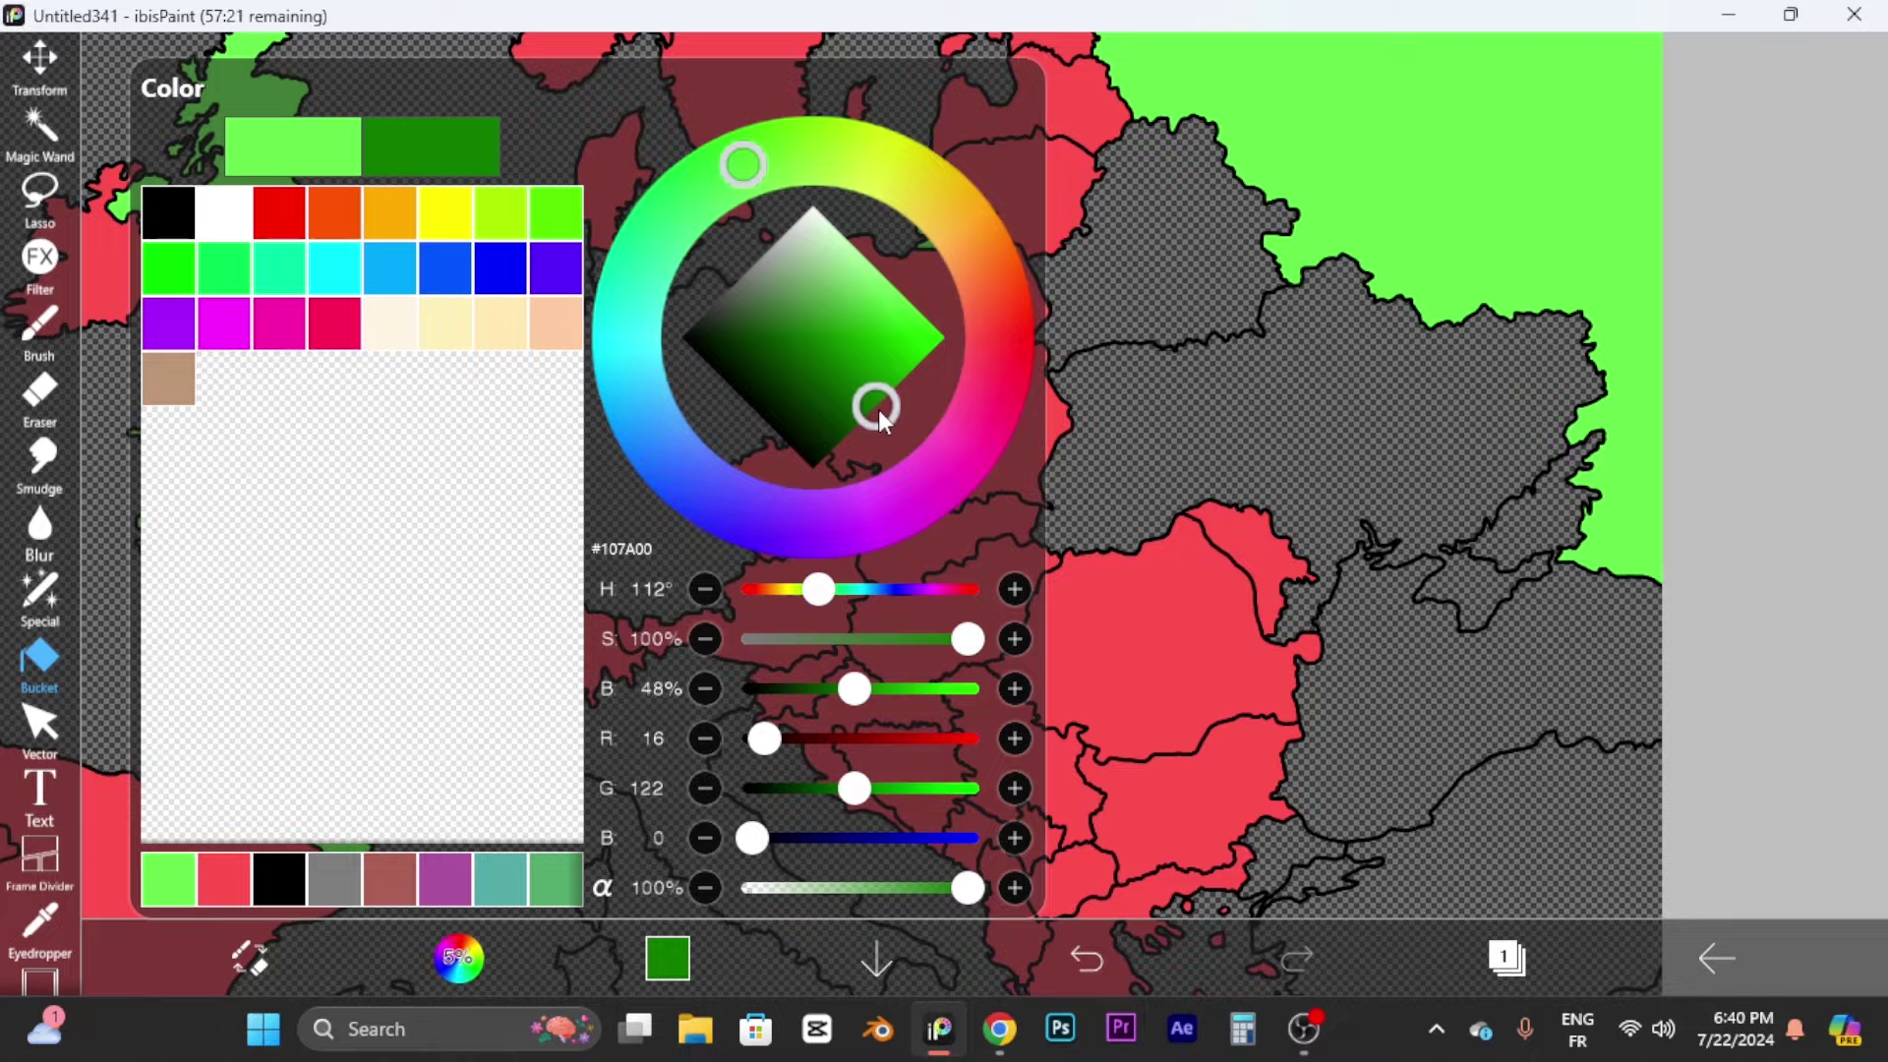
pyautogui.click(481, 557)
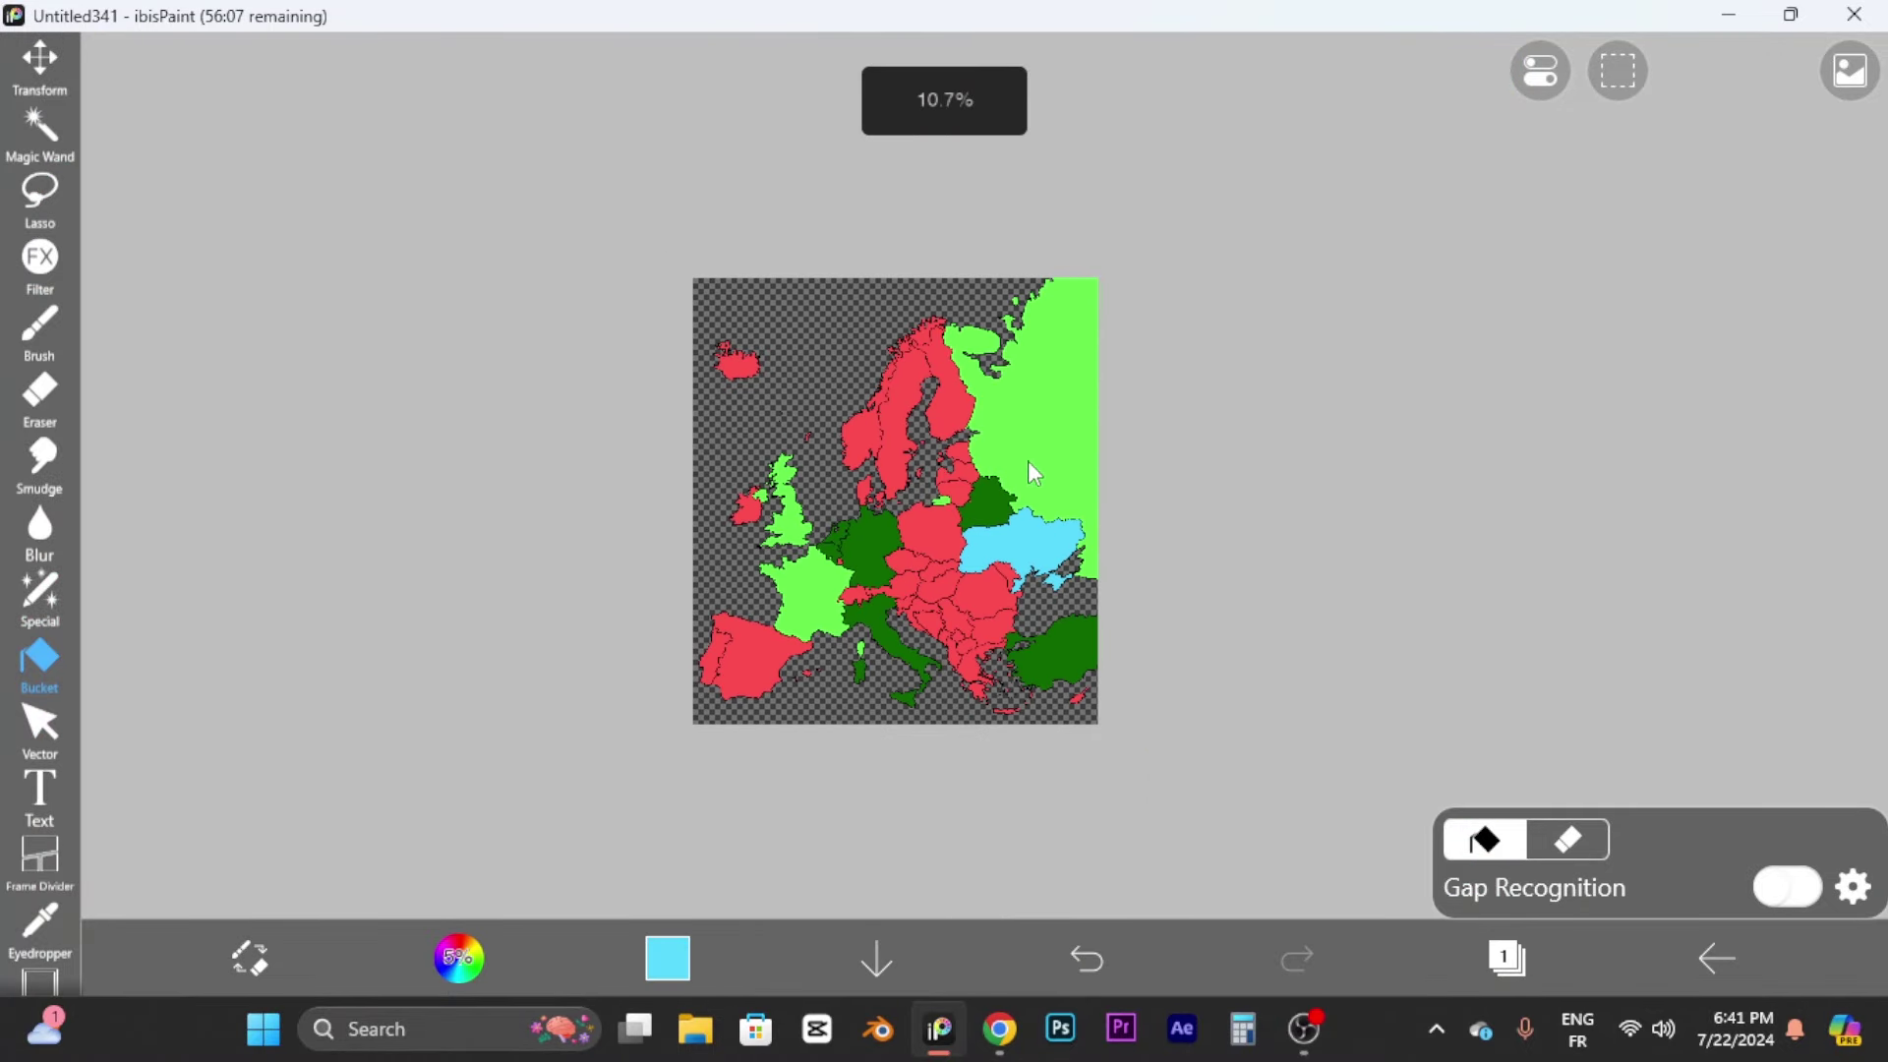
pyautogui.scroll(-1, 945, 611)
pyautogui.scroll(5, 943, 613)
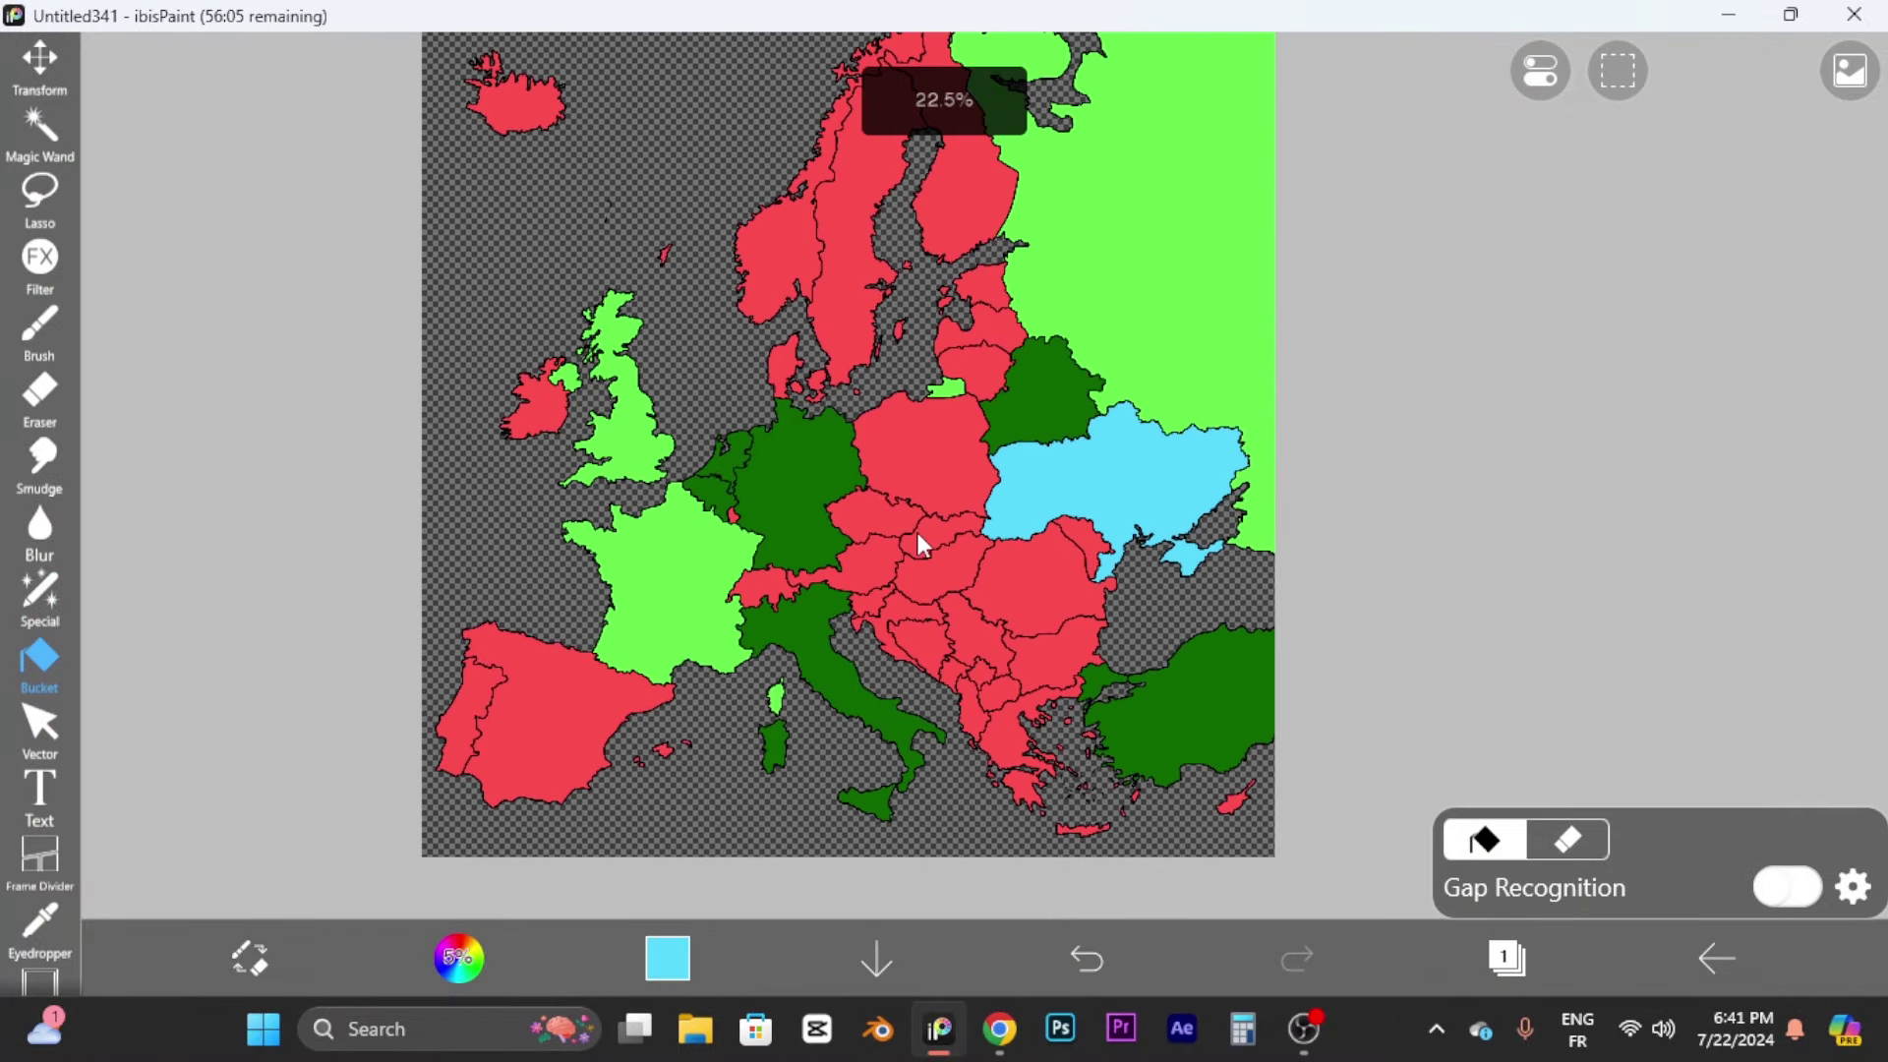
pyautogui.scroll(-1, 921, 535)
pyautogui.scroll(-1, 778, 431)
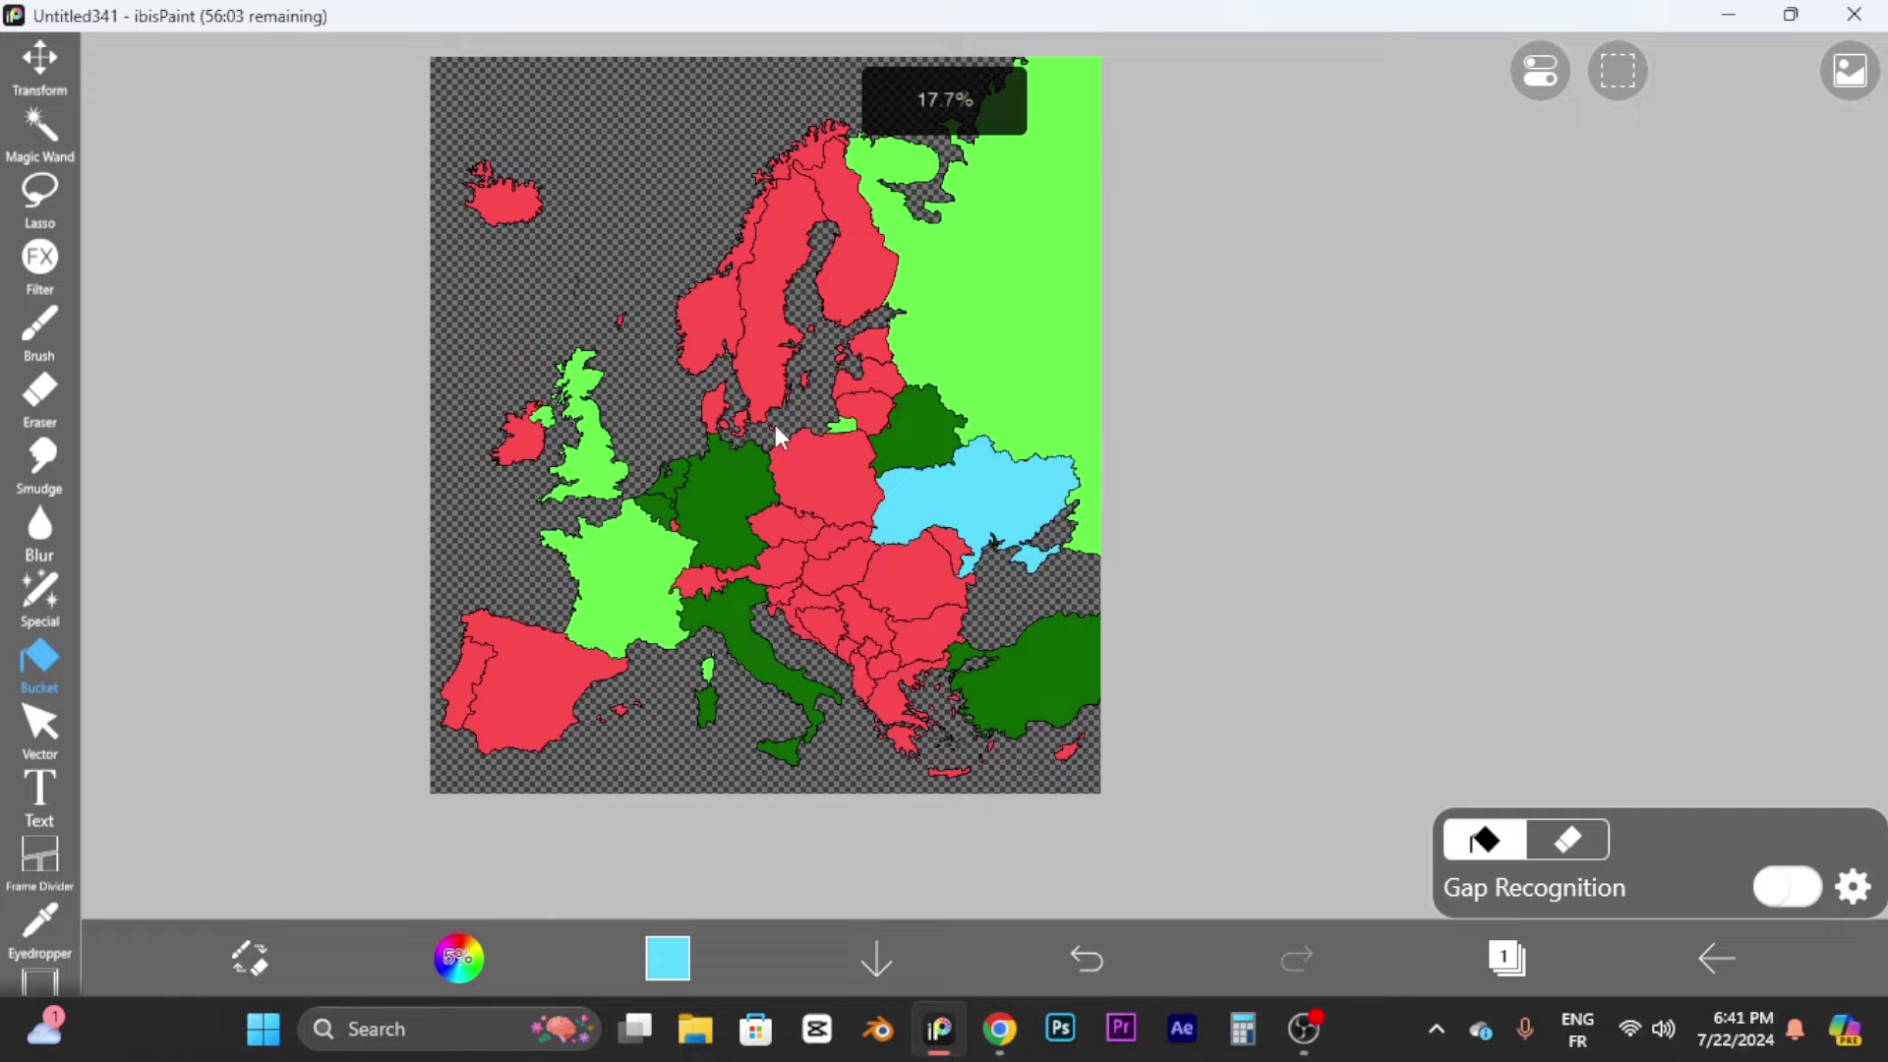
pyautogui.scroll(3, 708, 286)
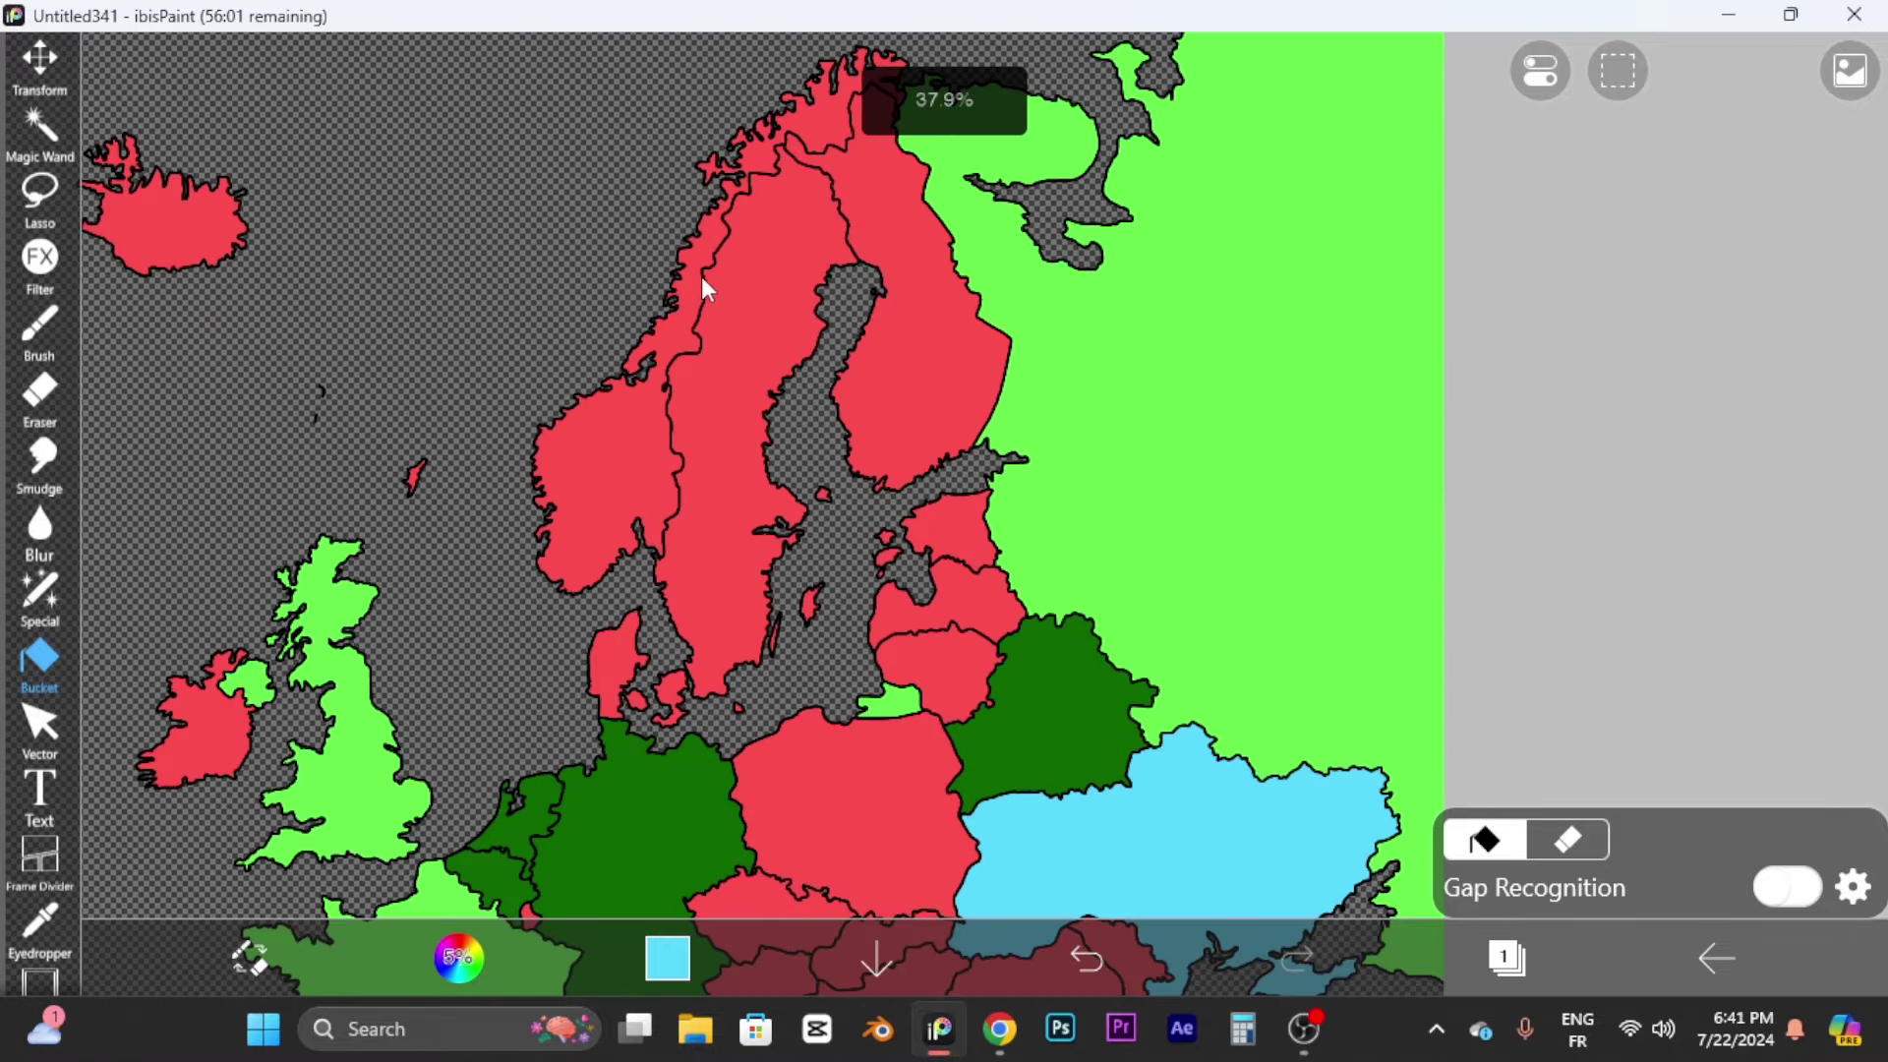
pyautogui.scroll(-4, 741, 421)
pyautogui.scroll(-6, 750, 747)
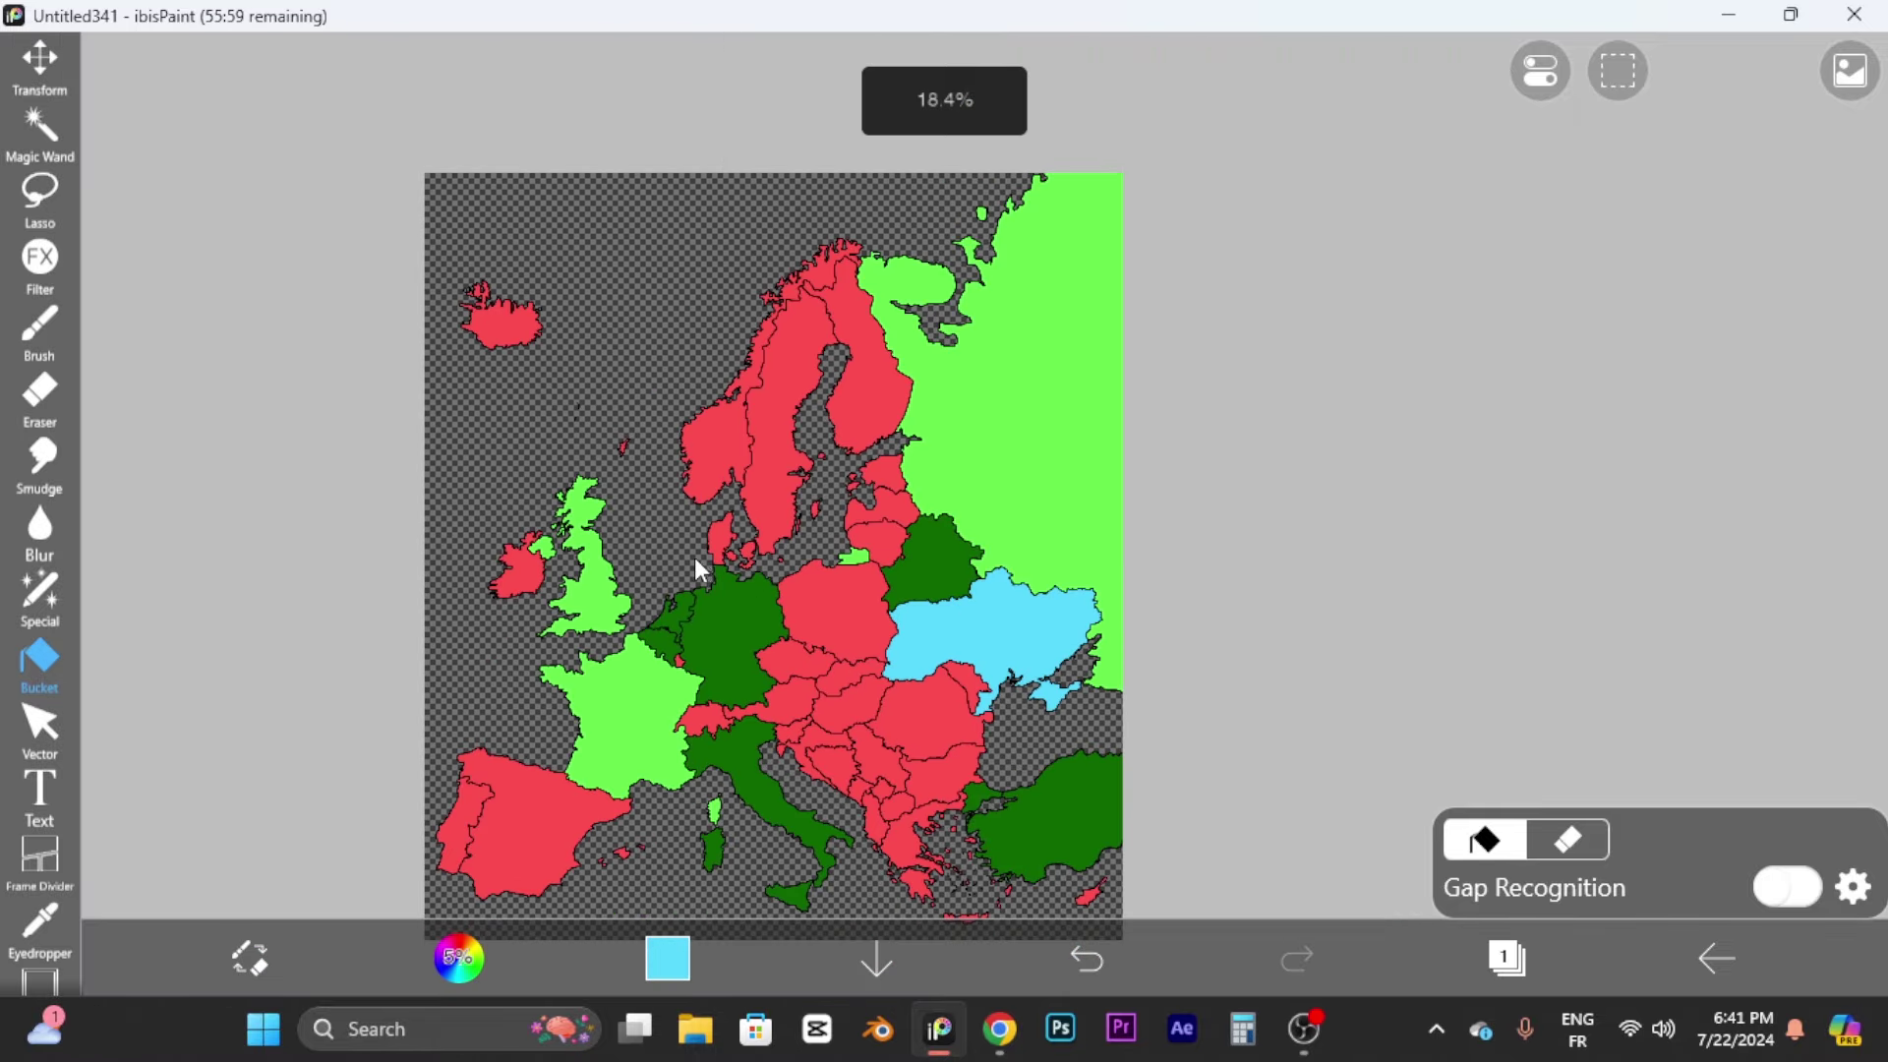
pyautogui.scroll(2, 836, 649)
pyautogui.scroll(2, 844, 653)
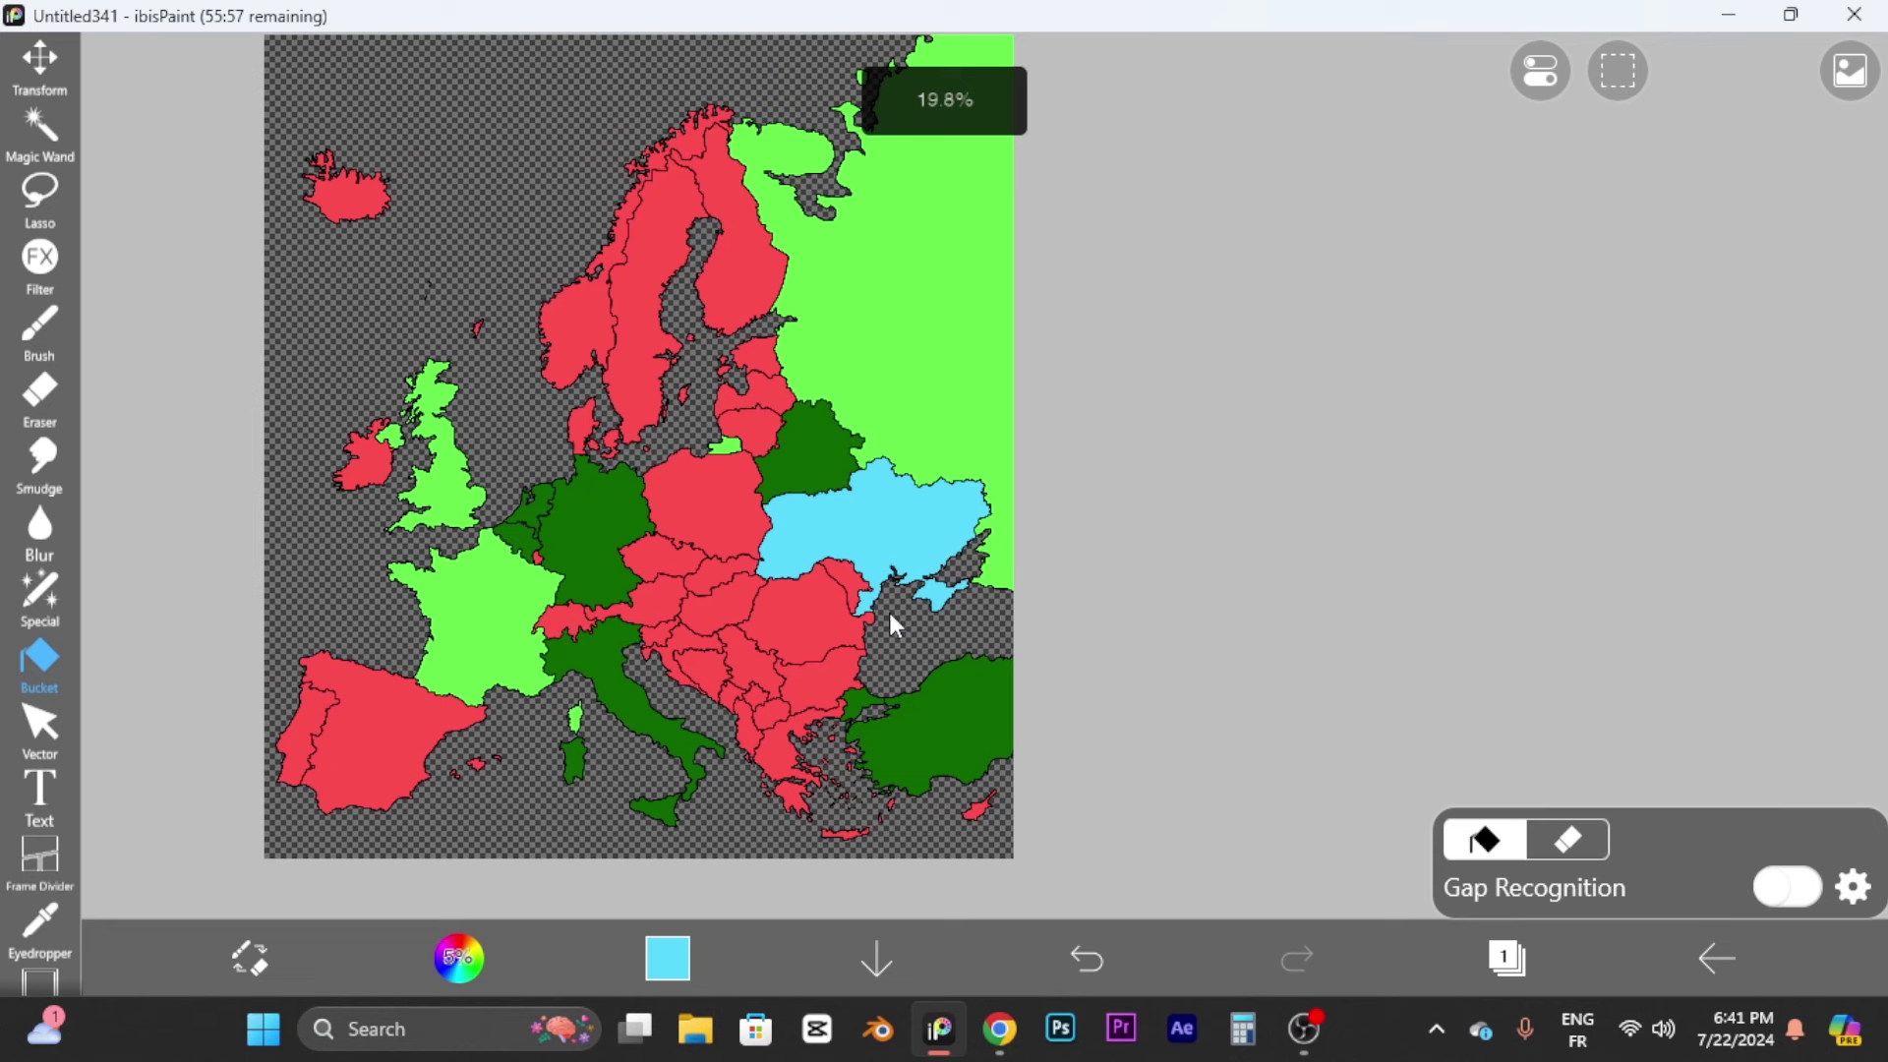
pyautogui.scroll(1, 762, 508)
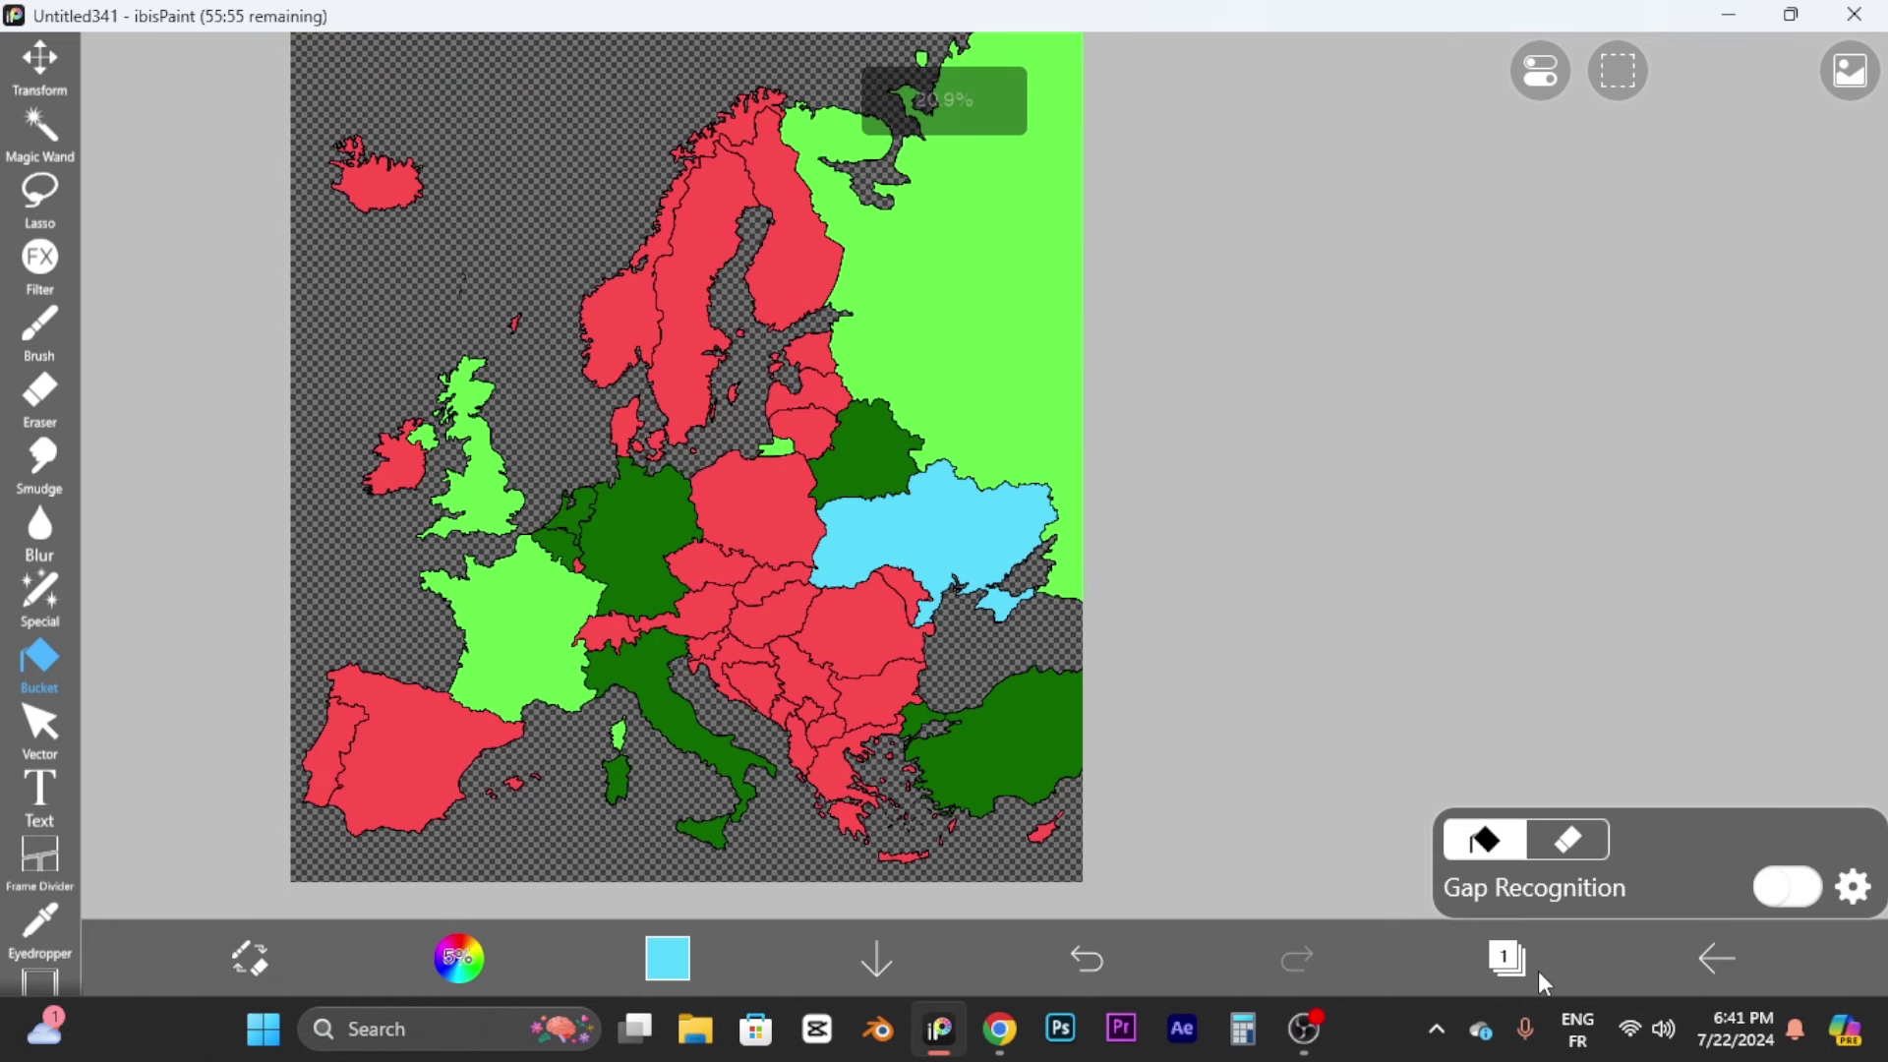
# Step: Duplicate the colored map layer and make the lower copy, layer 1, the active layer
pyautogui.click(1507, 958)
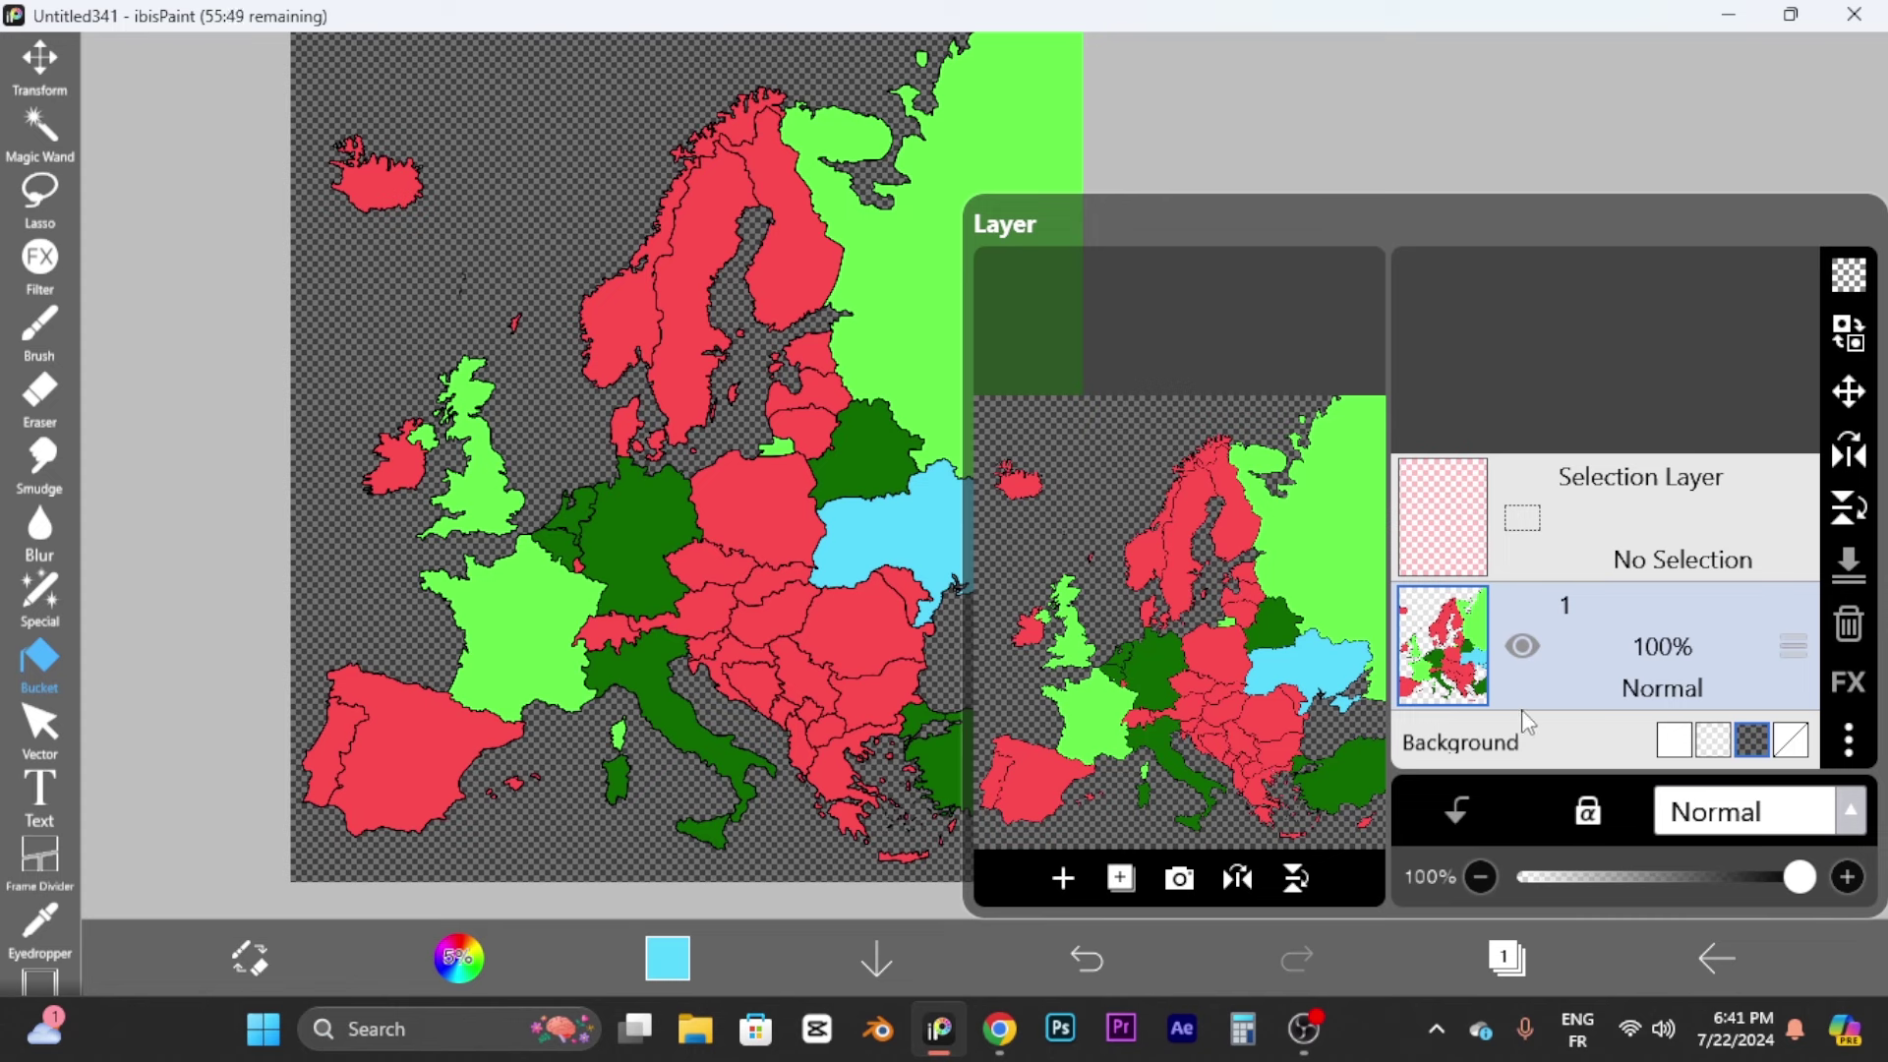
pyautogui.click(1120, 878)
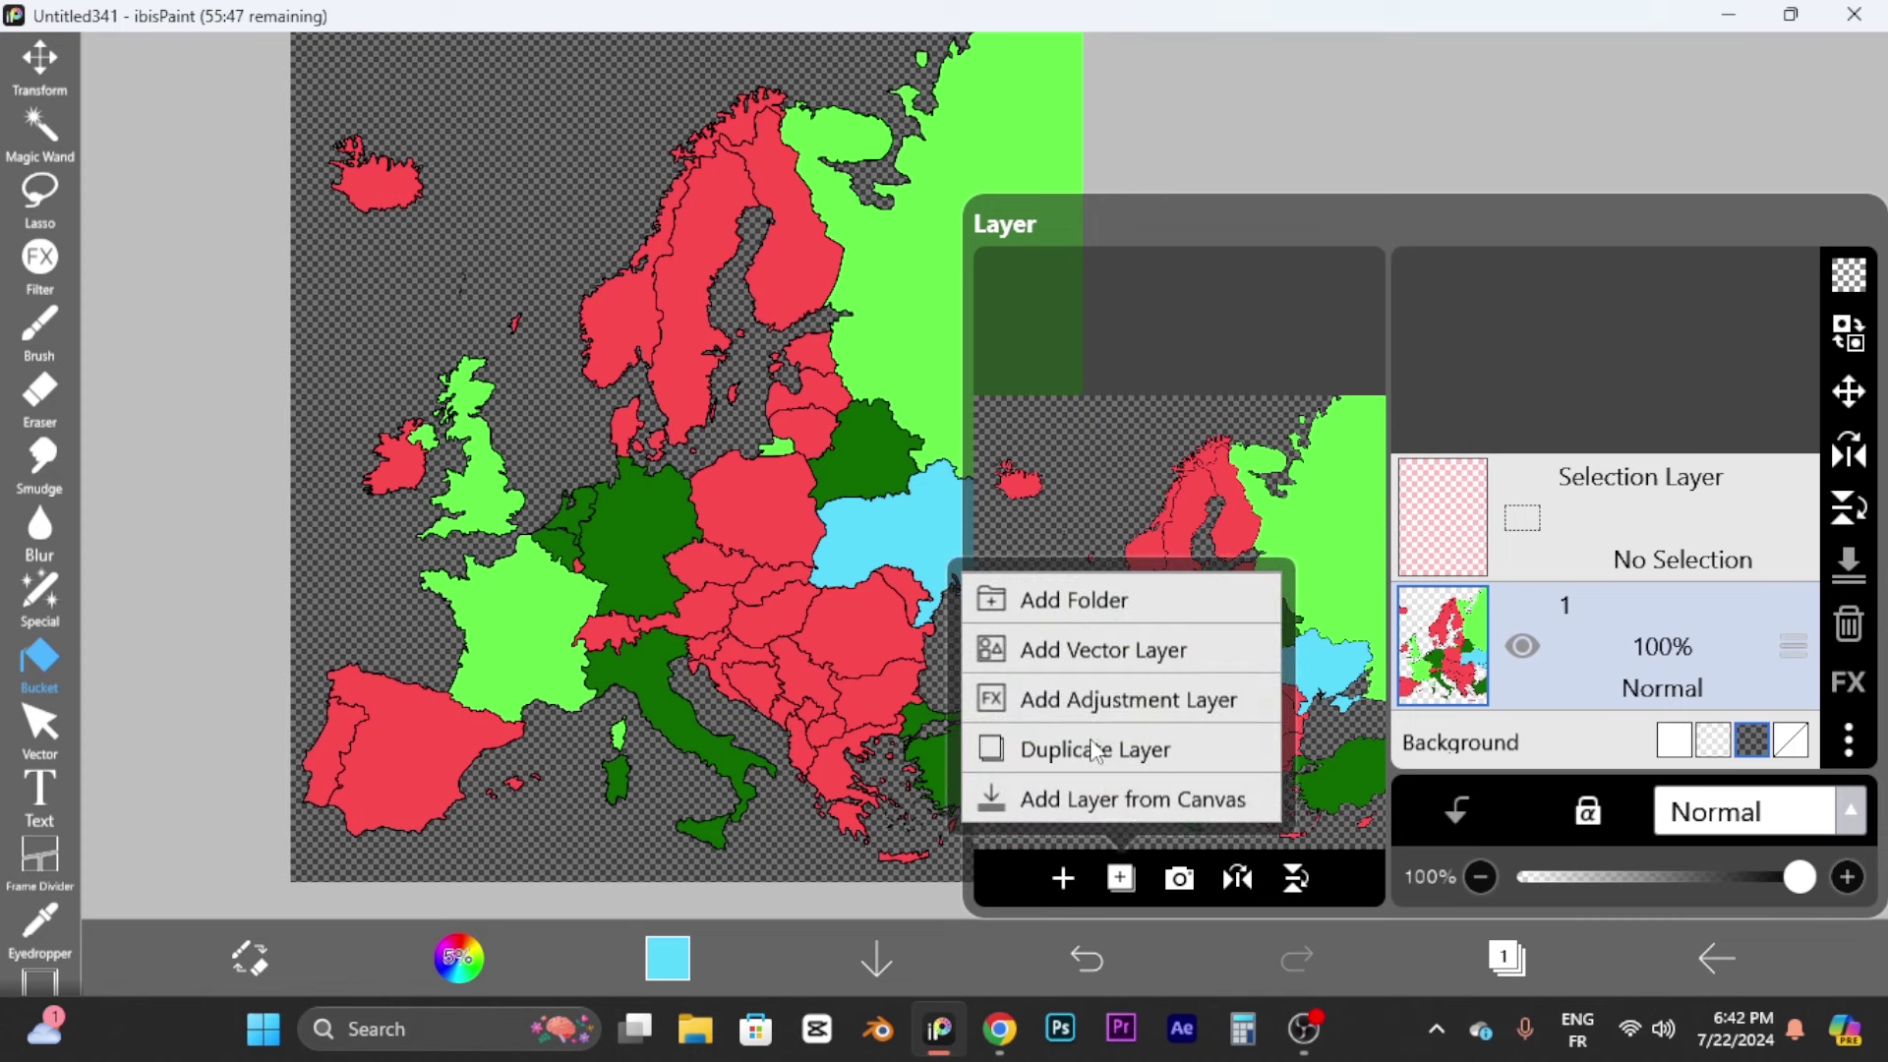
pyautogui.click(1155, 745)
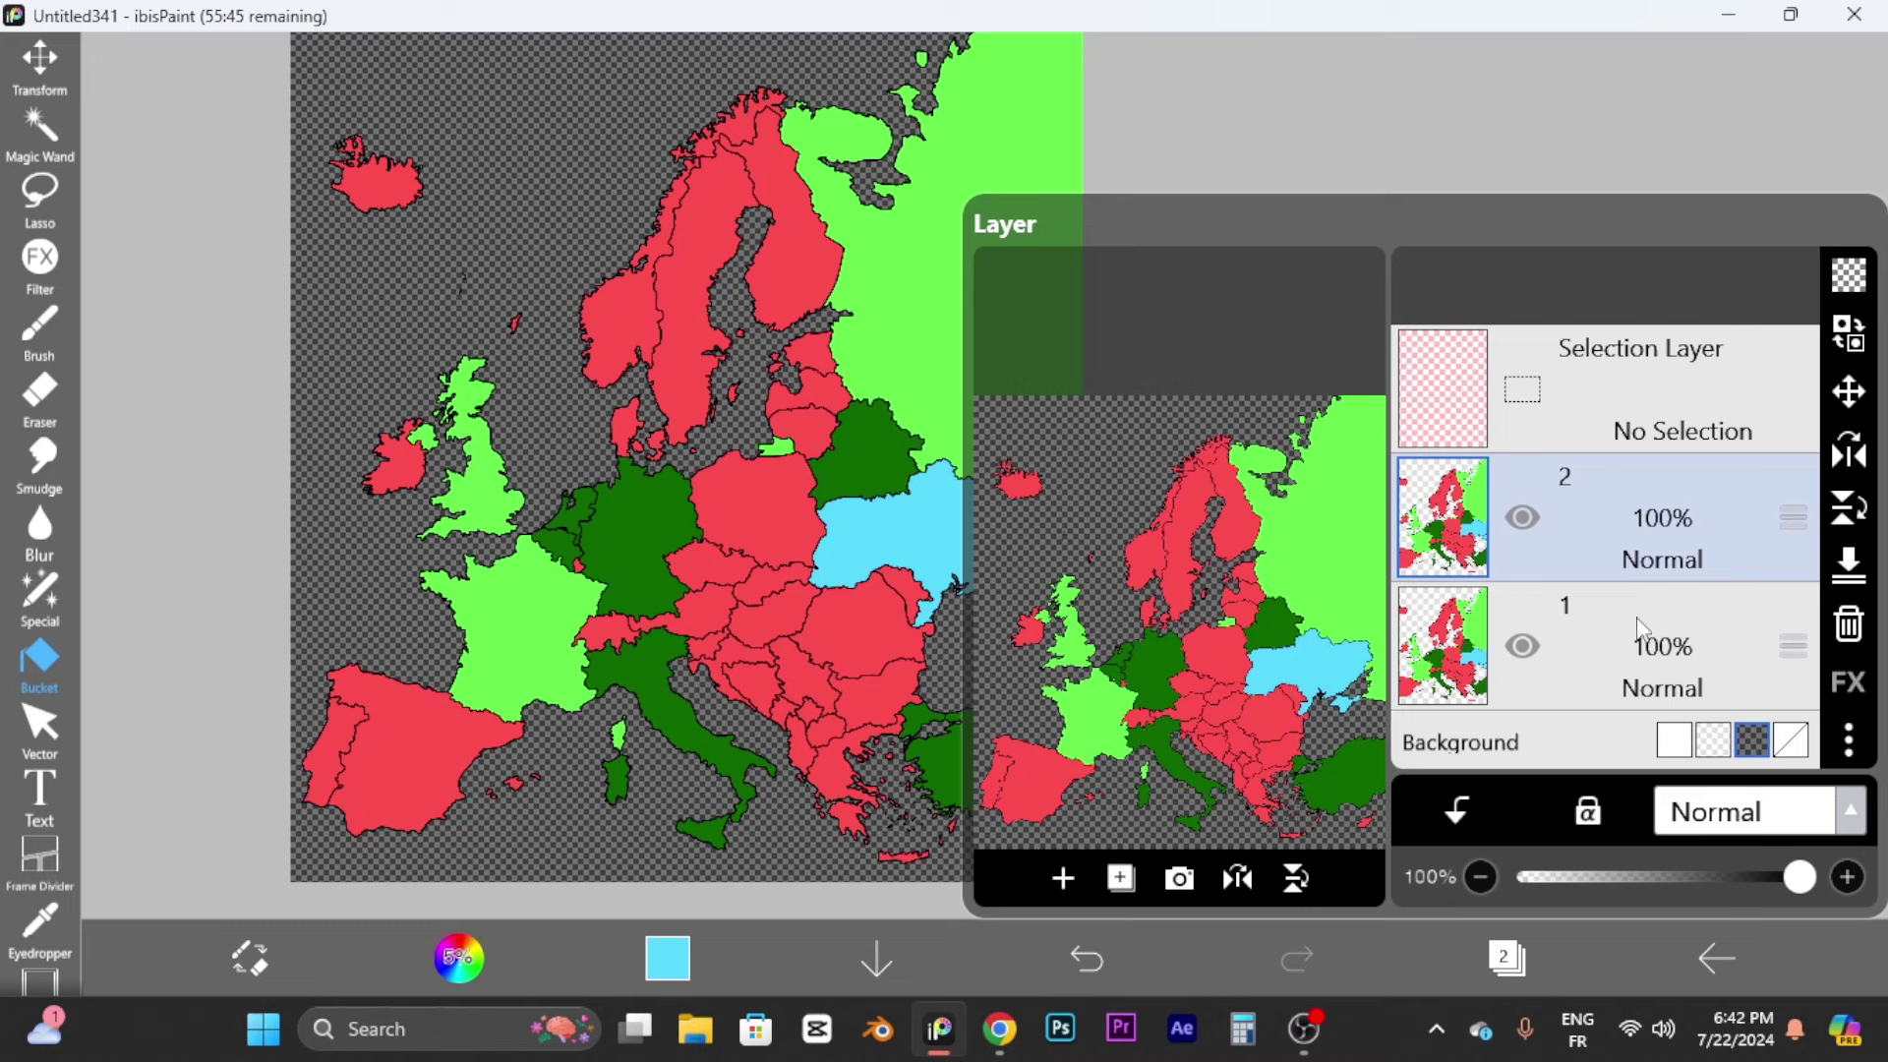
pyautogui.click(1624, 651)
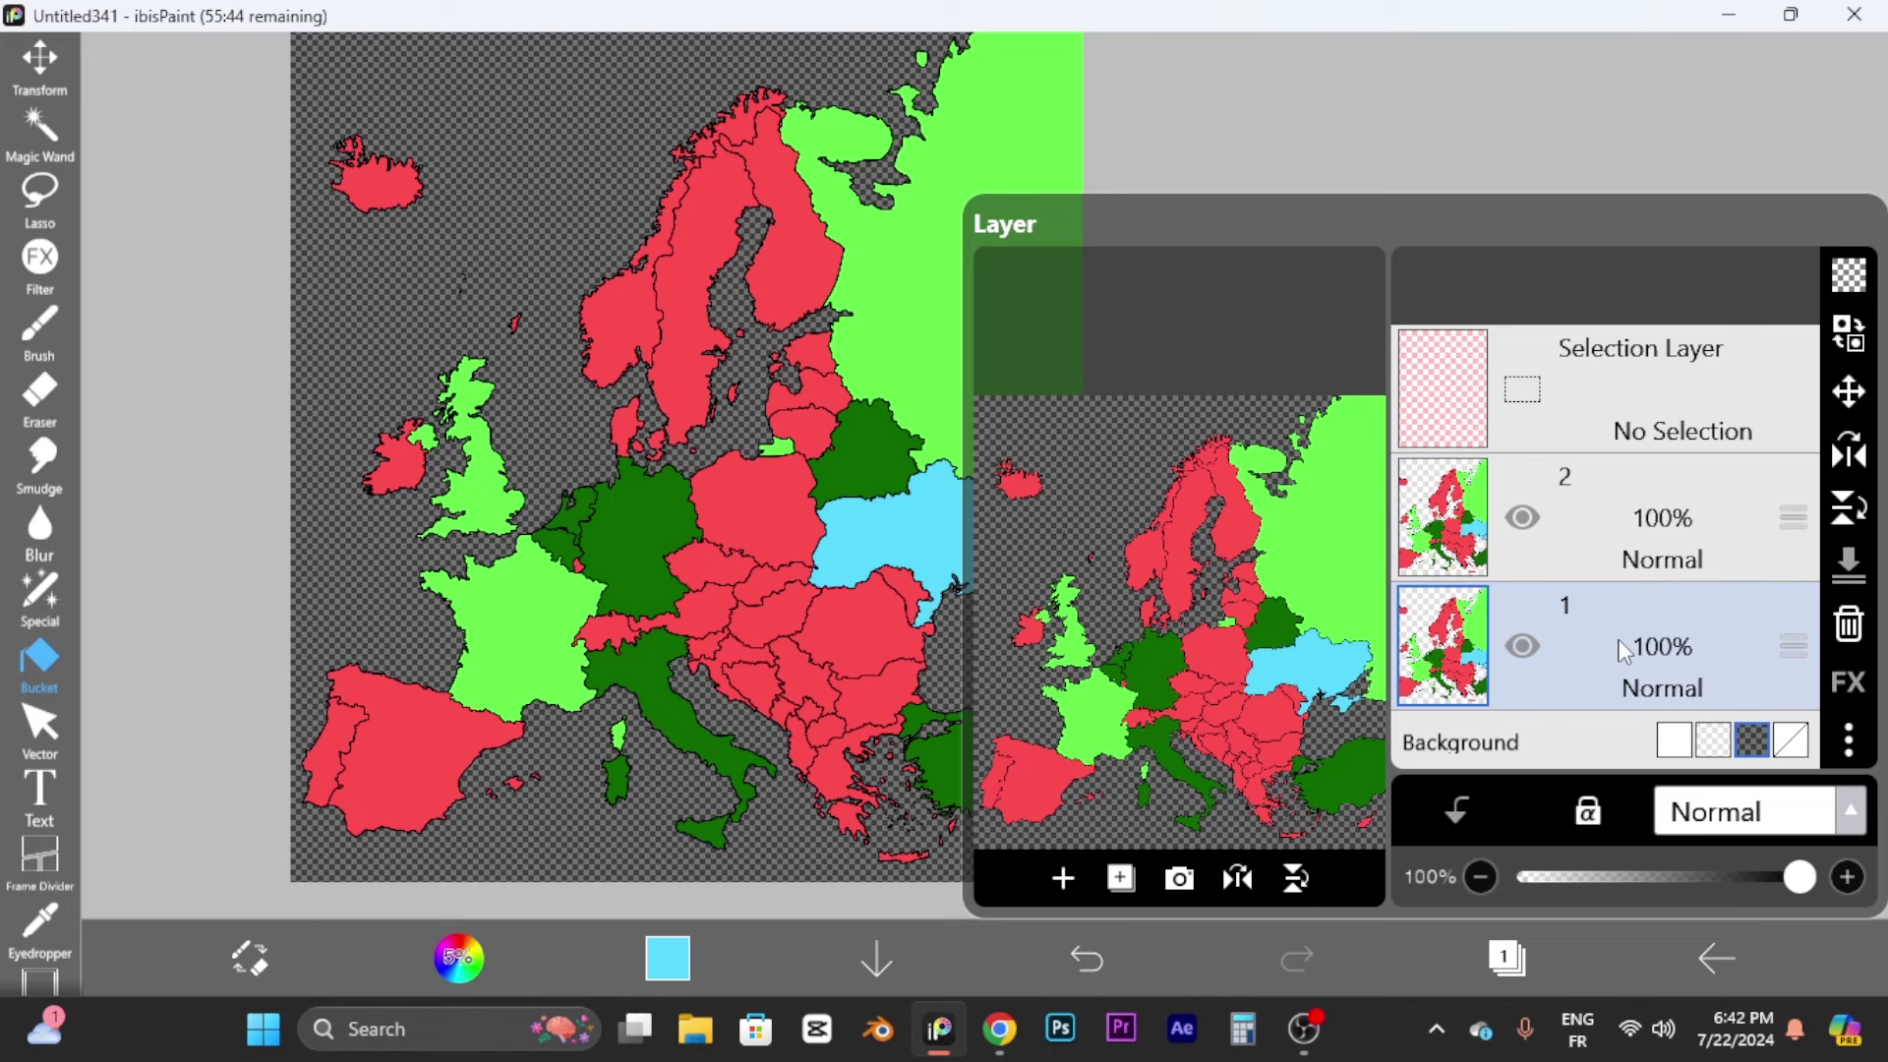
# Step: Apply a Gaussian Blur filter with a radius of 37 px to layer 1
pyautogui.click(37, 259)
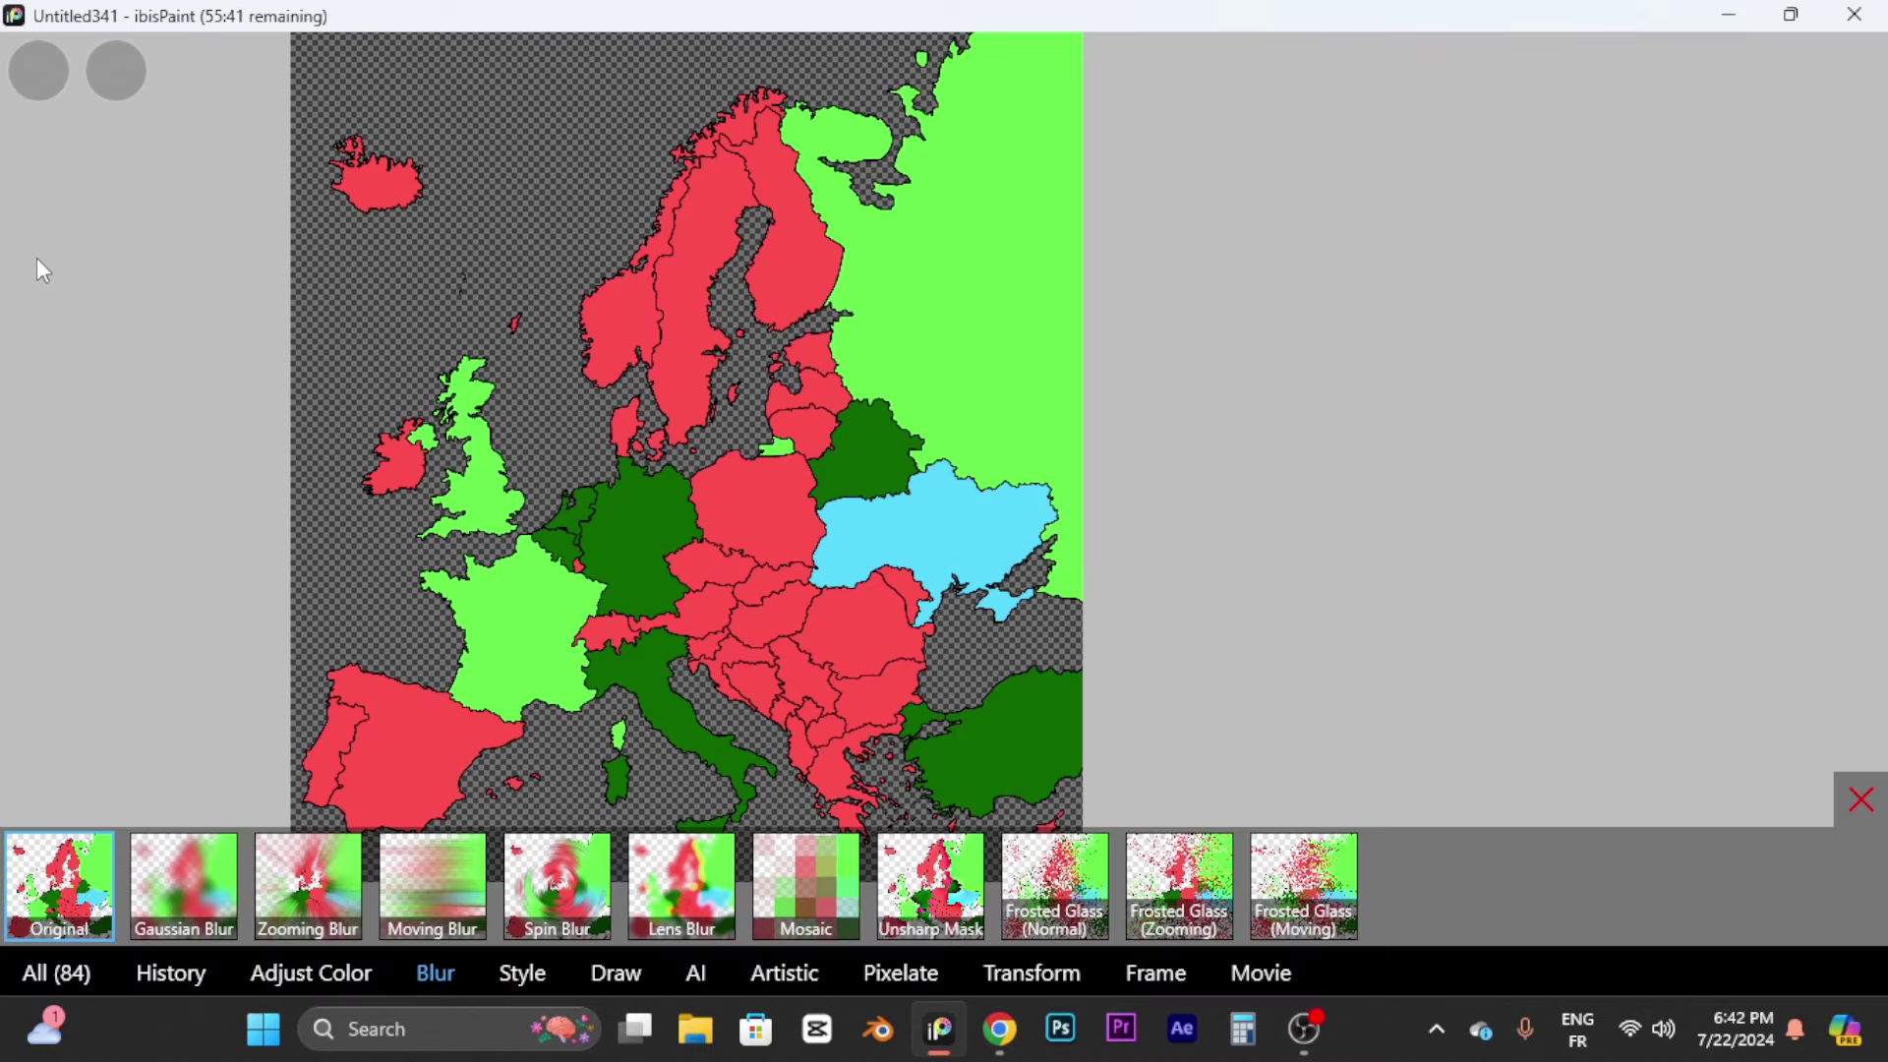
pyautogui.click(45, 959)
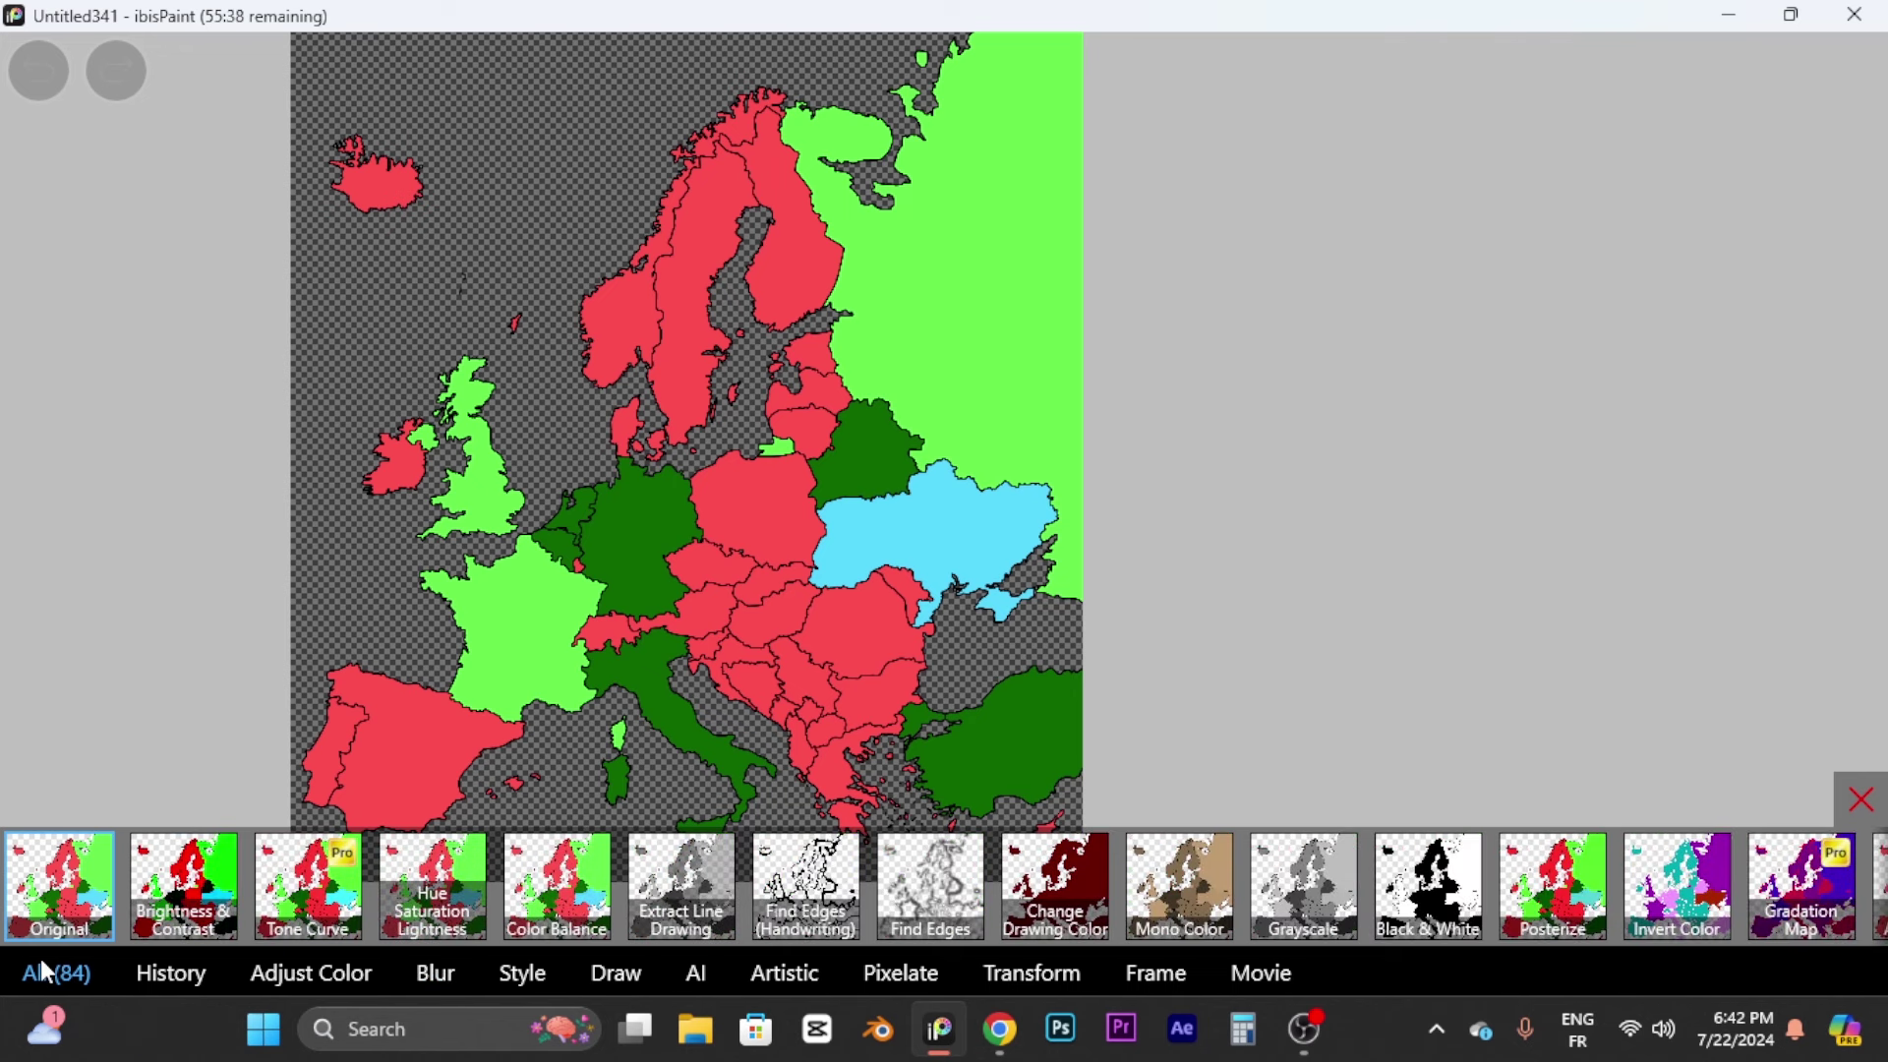
pyautogui.click(440, 978)
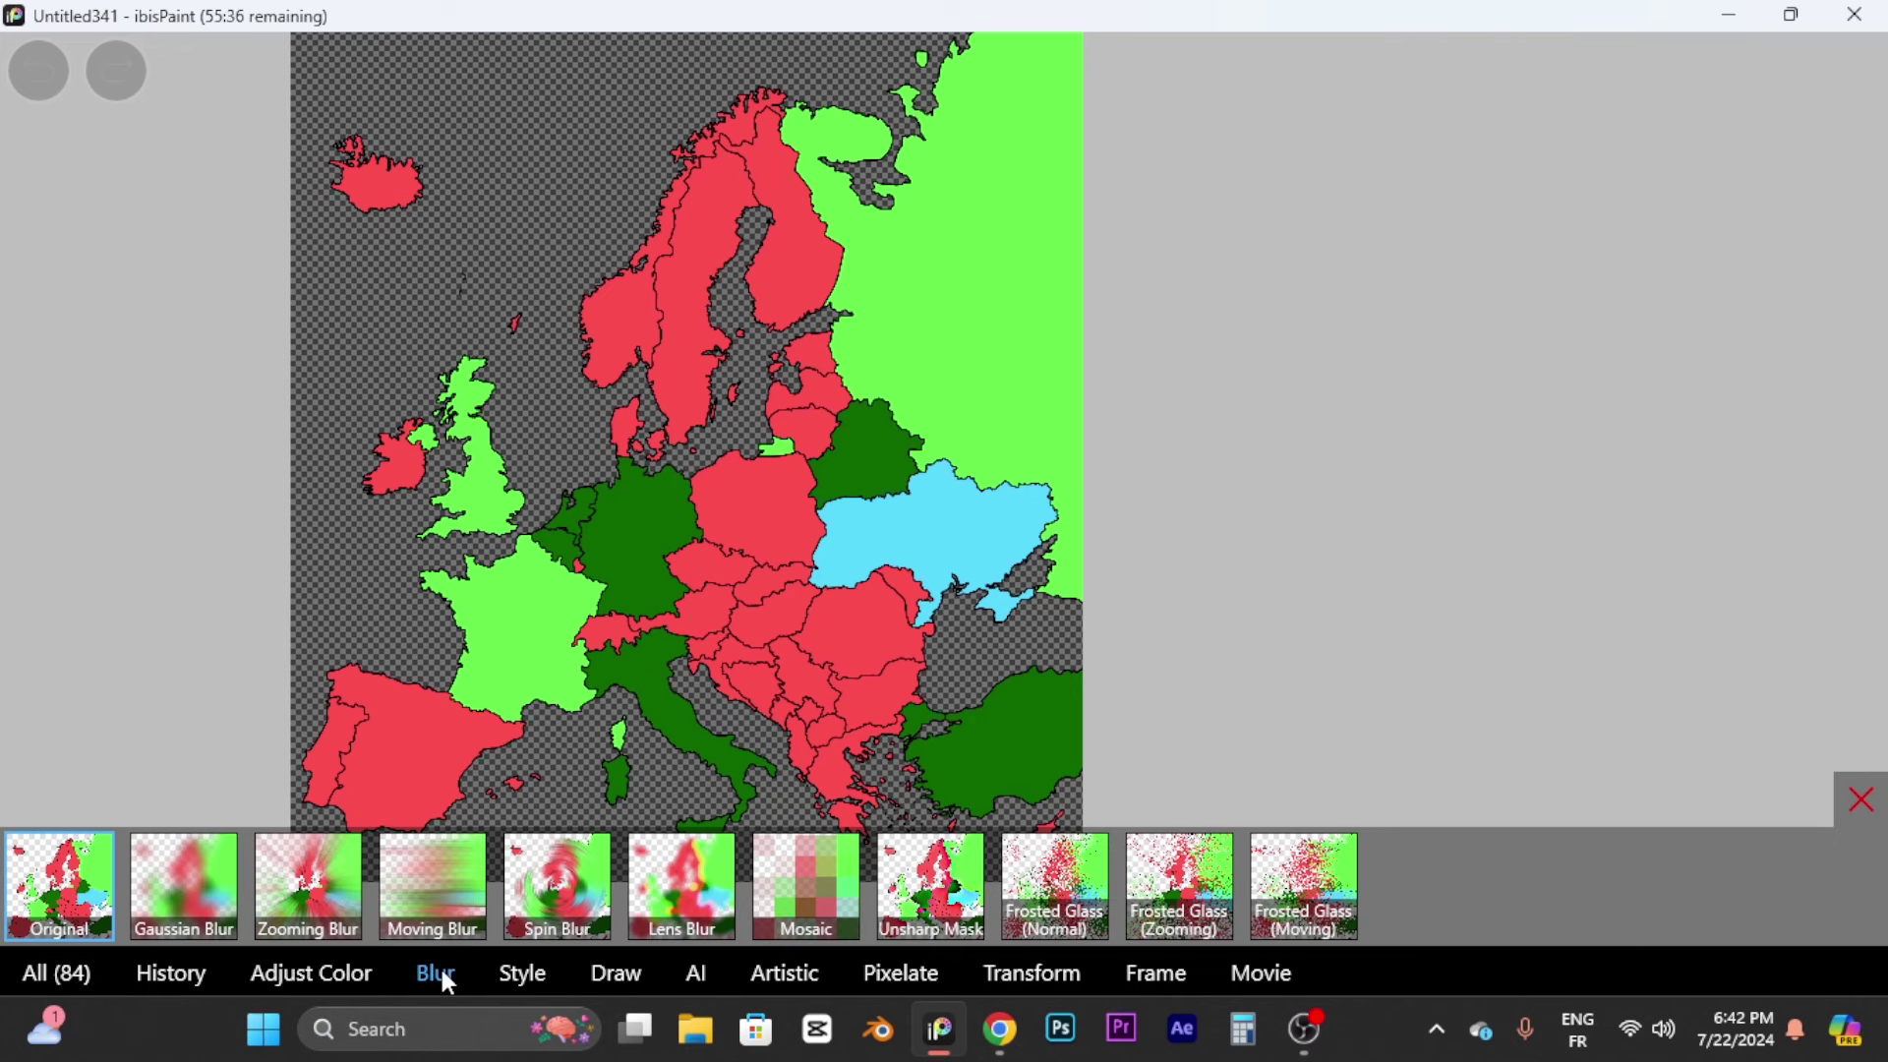
pyautogui.click(192, 910)
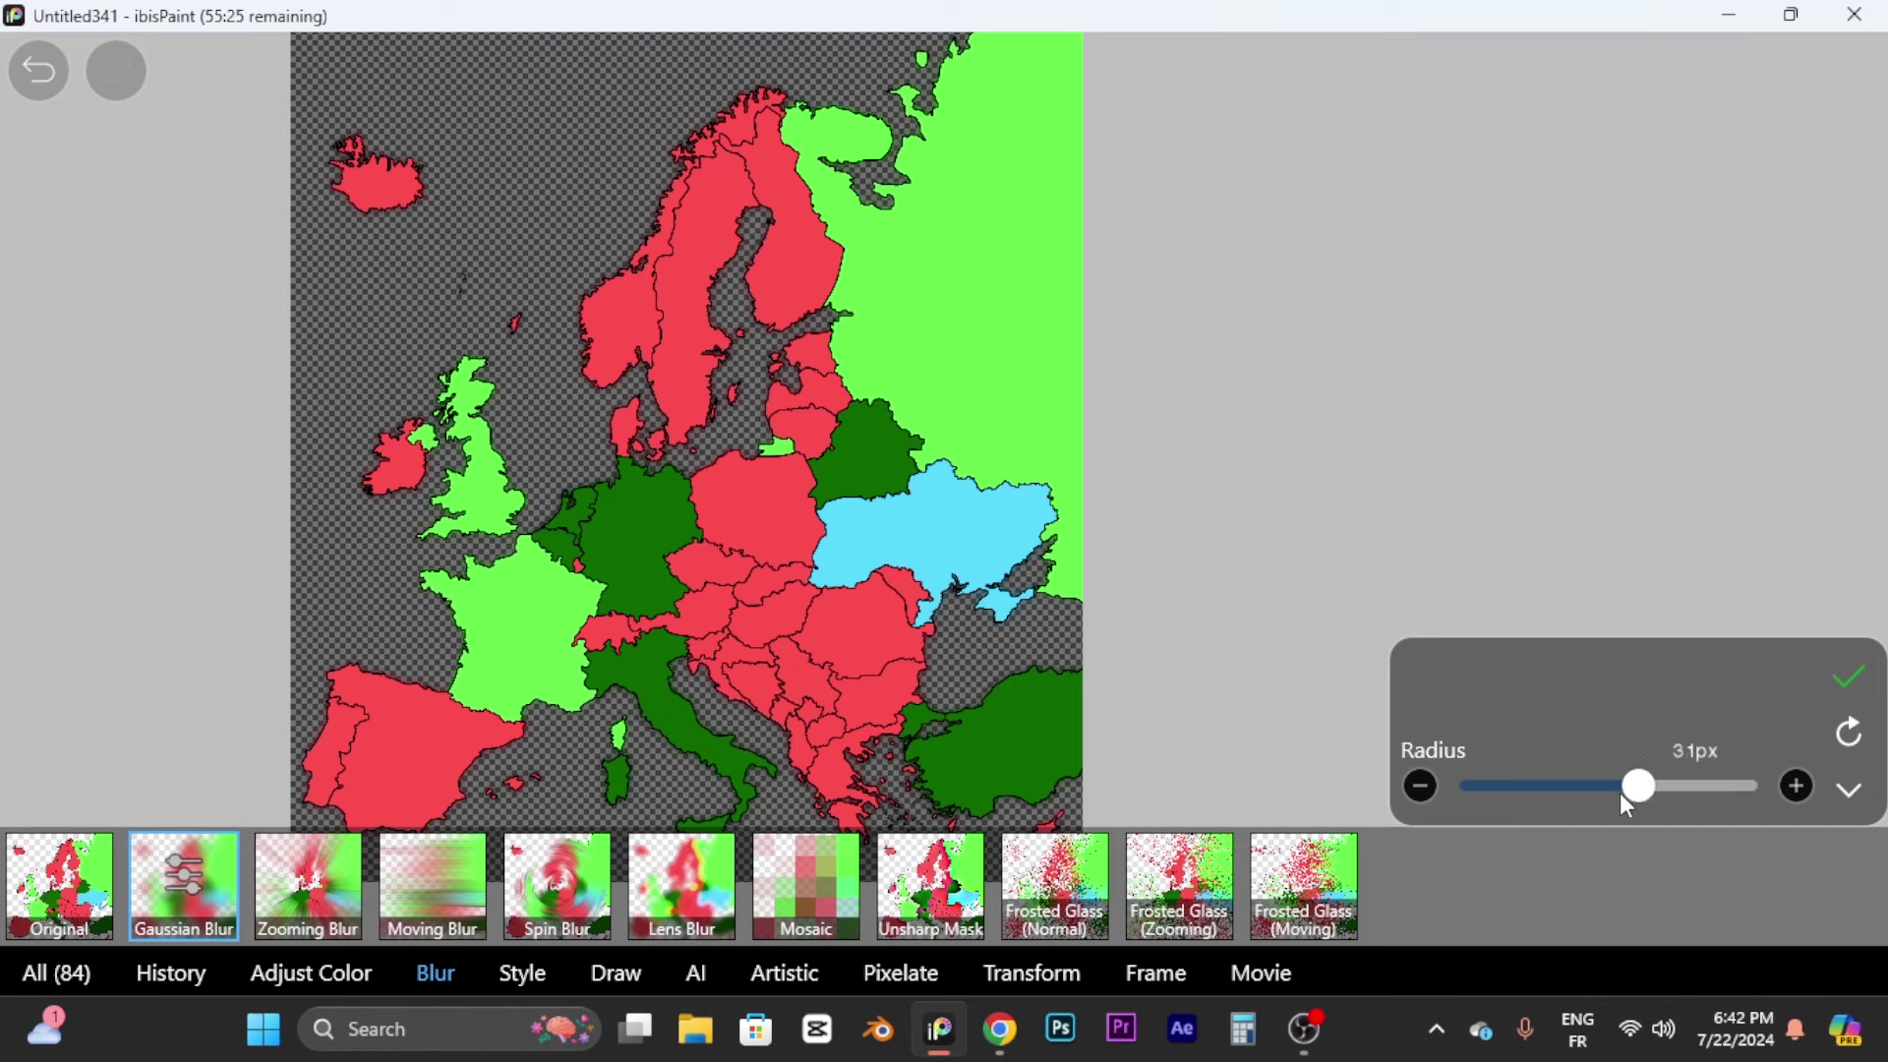
pyautogui.moveTo(1557, 792); pyautogui.dragTo(1625, 796)
pyautogui.moveTo(1696, 795); pyautogui.dragTo(1684, 792)
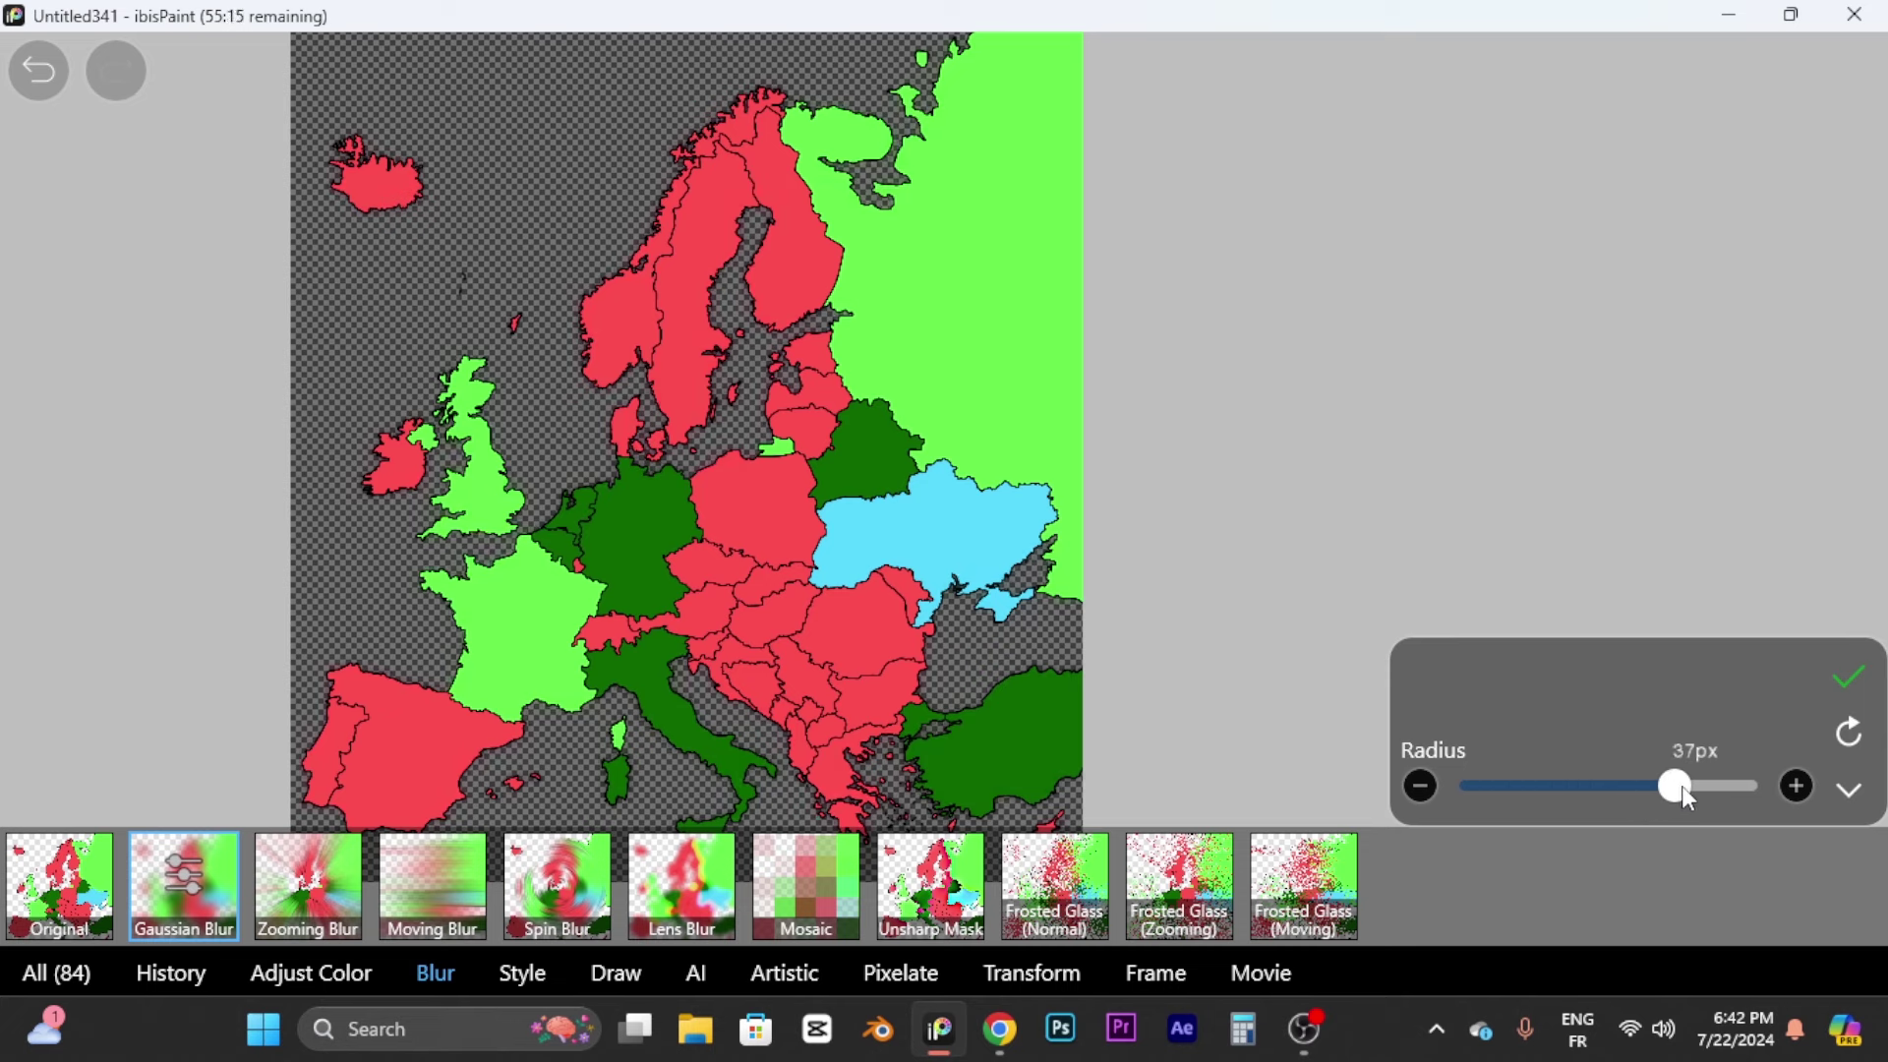
pyautogui.click(1864, 689)
pyautogui.click(1861, 802)
# Step: Examine the blurred color along the coastlines and borders, up close and across the whole map
pyautogui.scroll(-5, 899, 591)
pyautogui.scroll(3, 1028, 623)
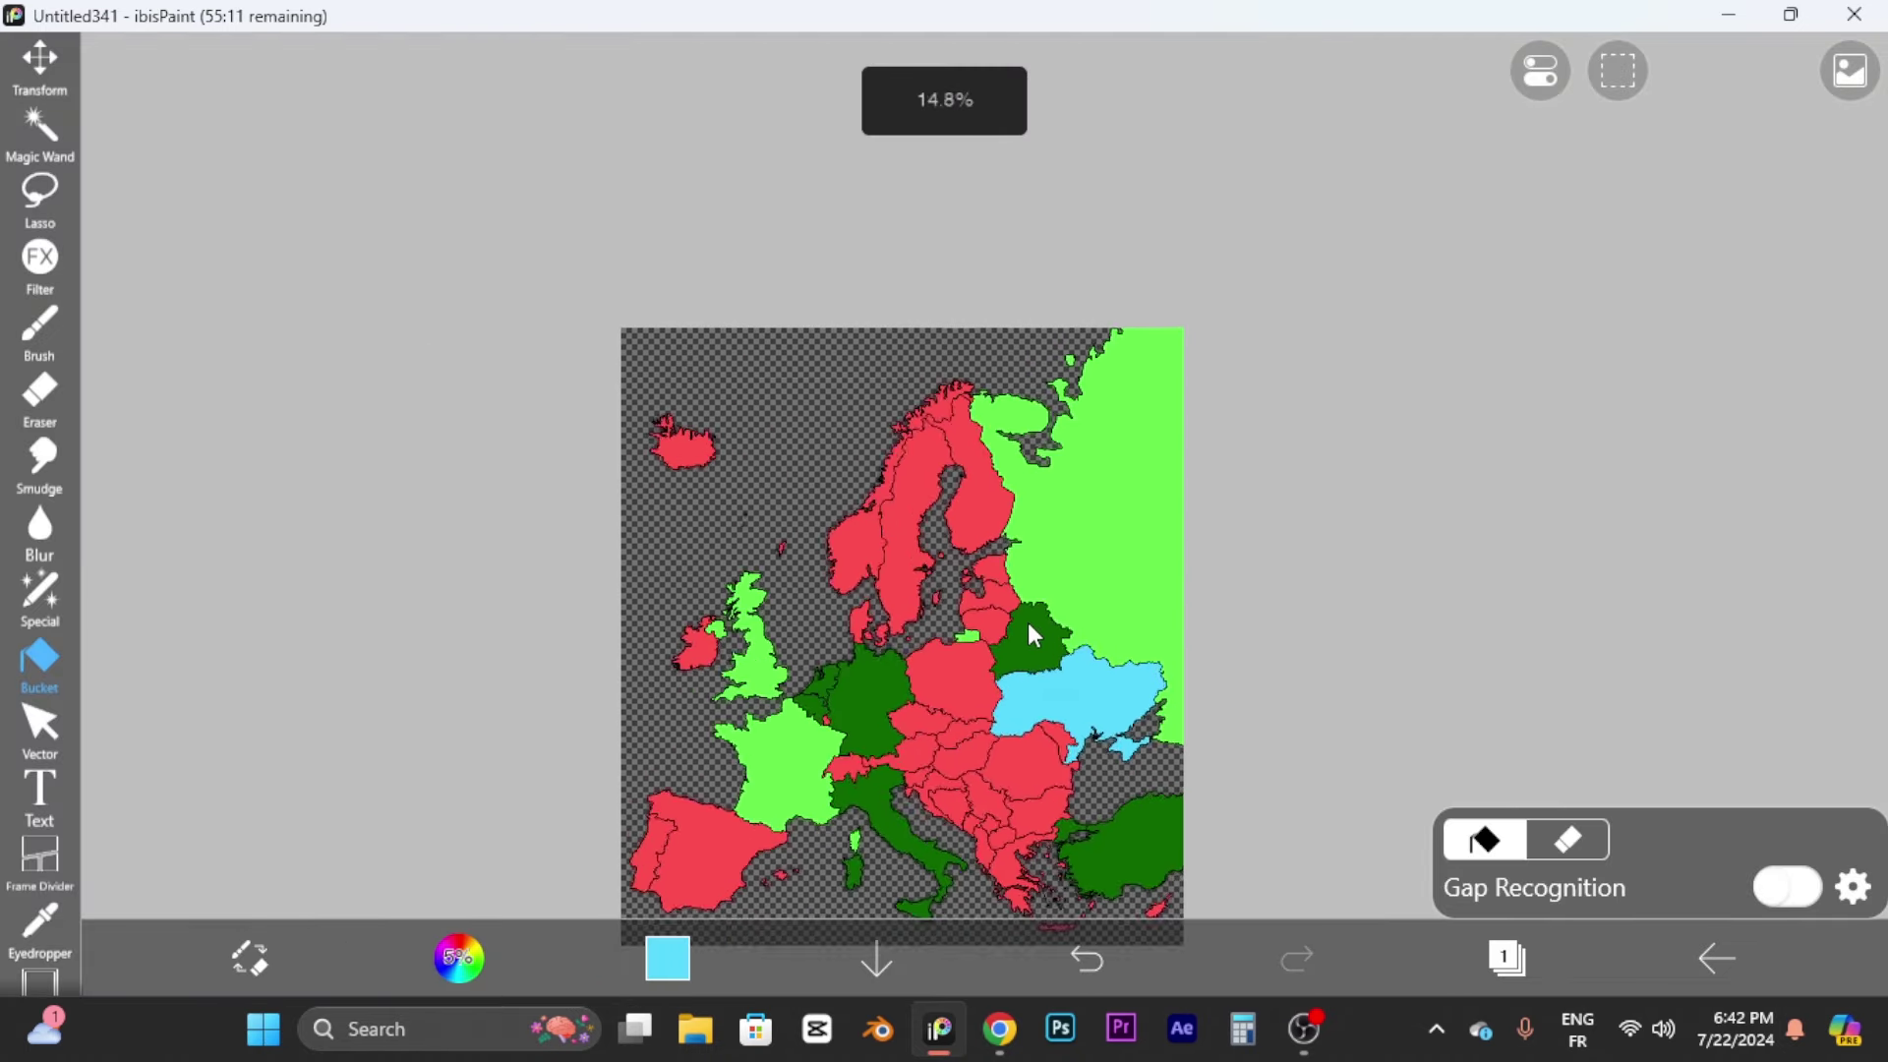
pyautogui.scroll(10, 816, 475)
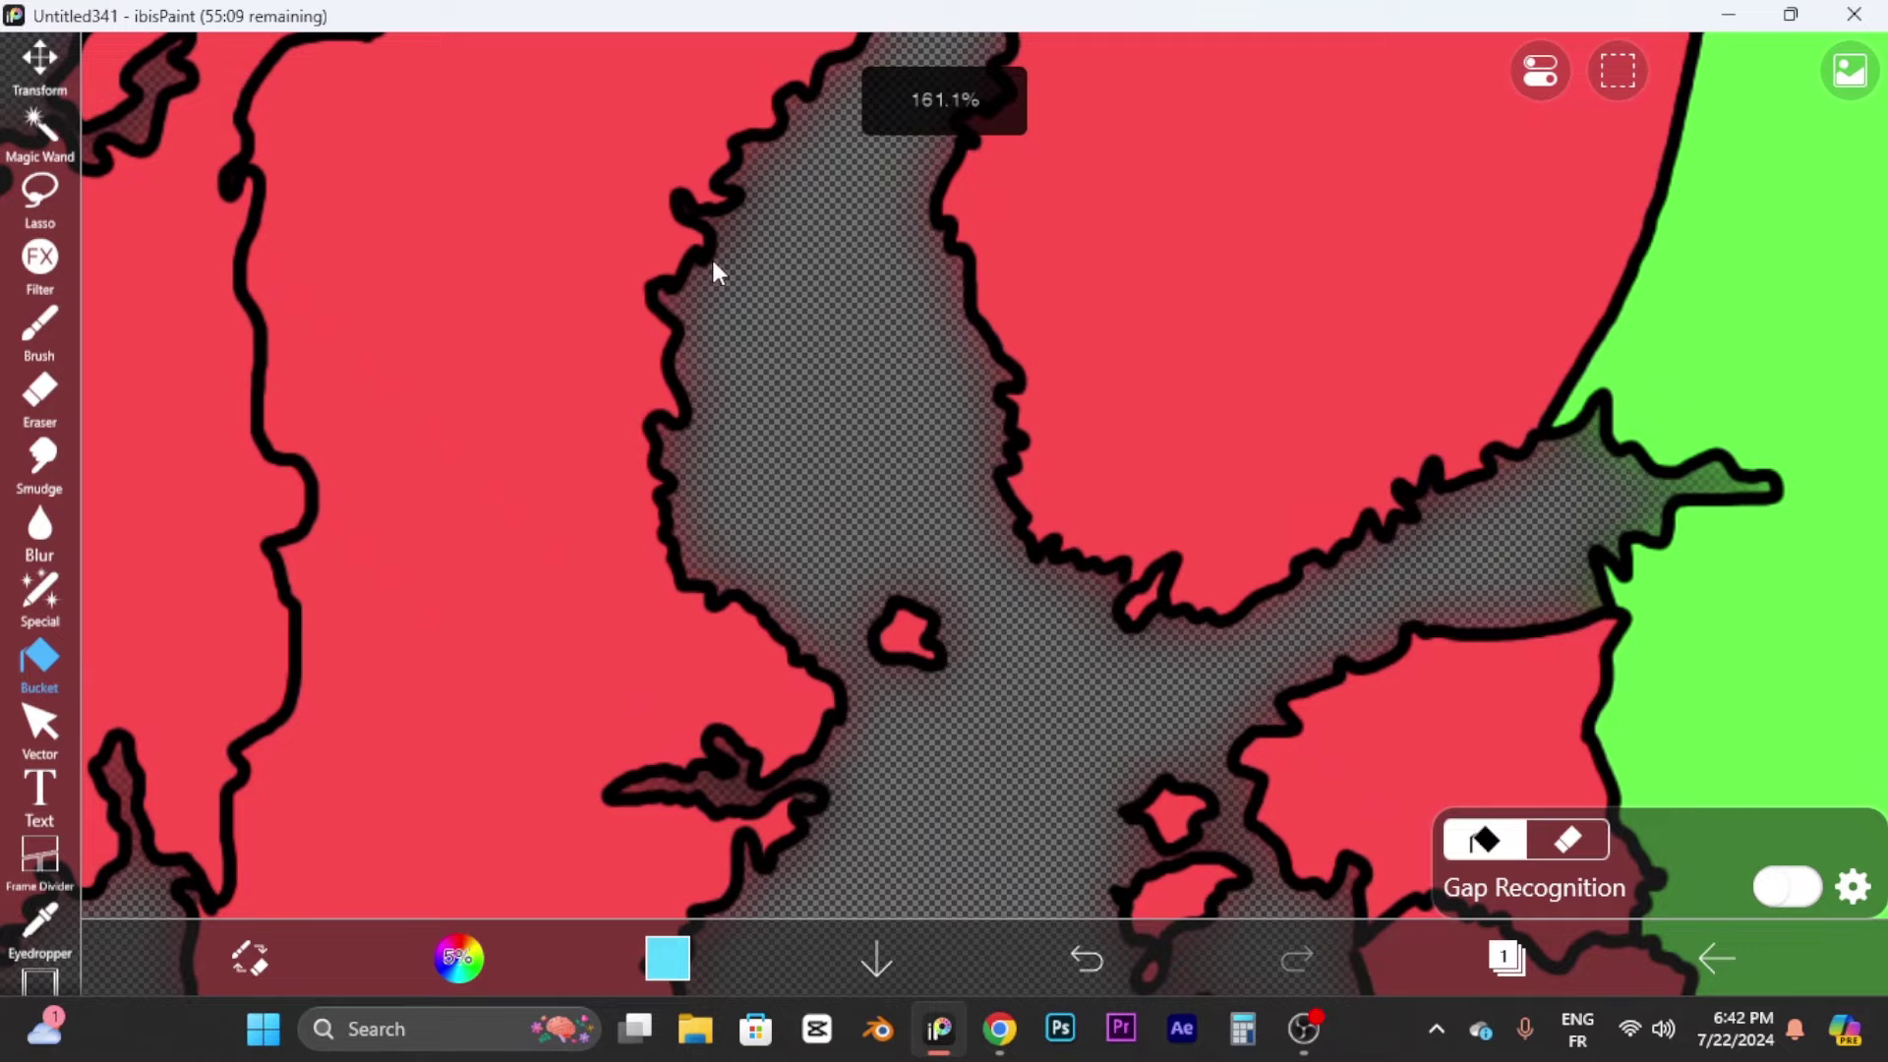
pyautogui.scroll(-3, 746, 755)
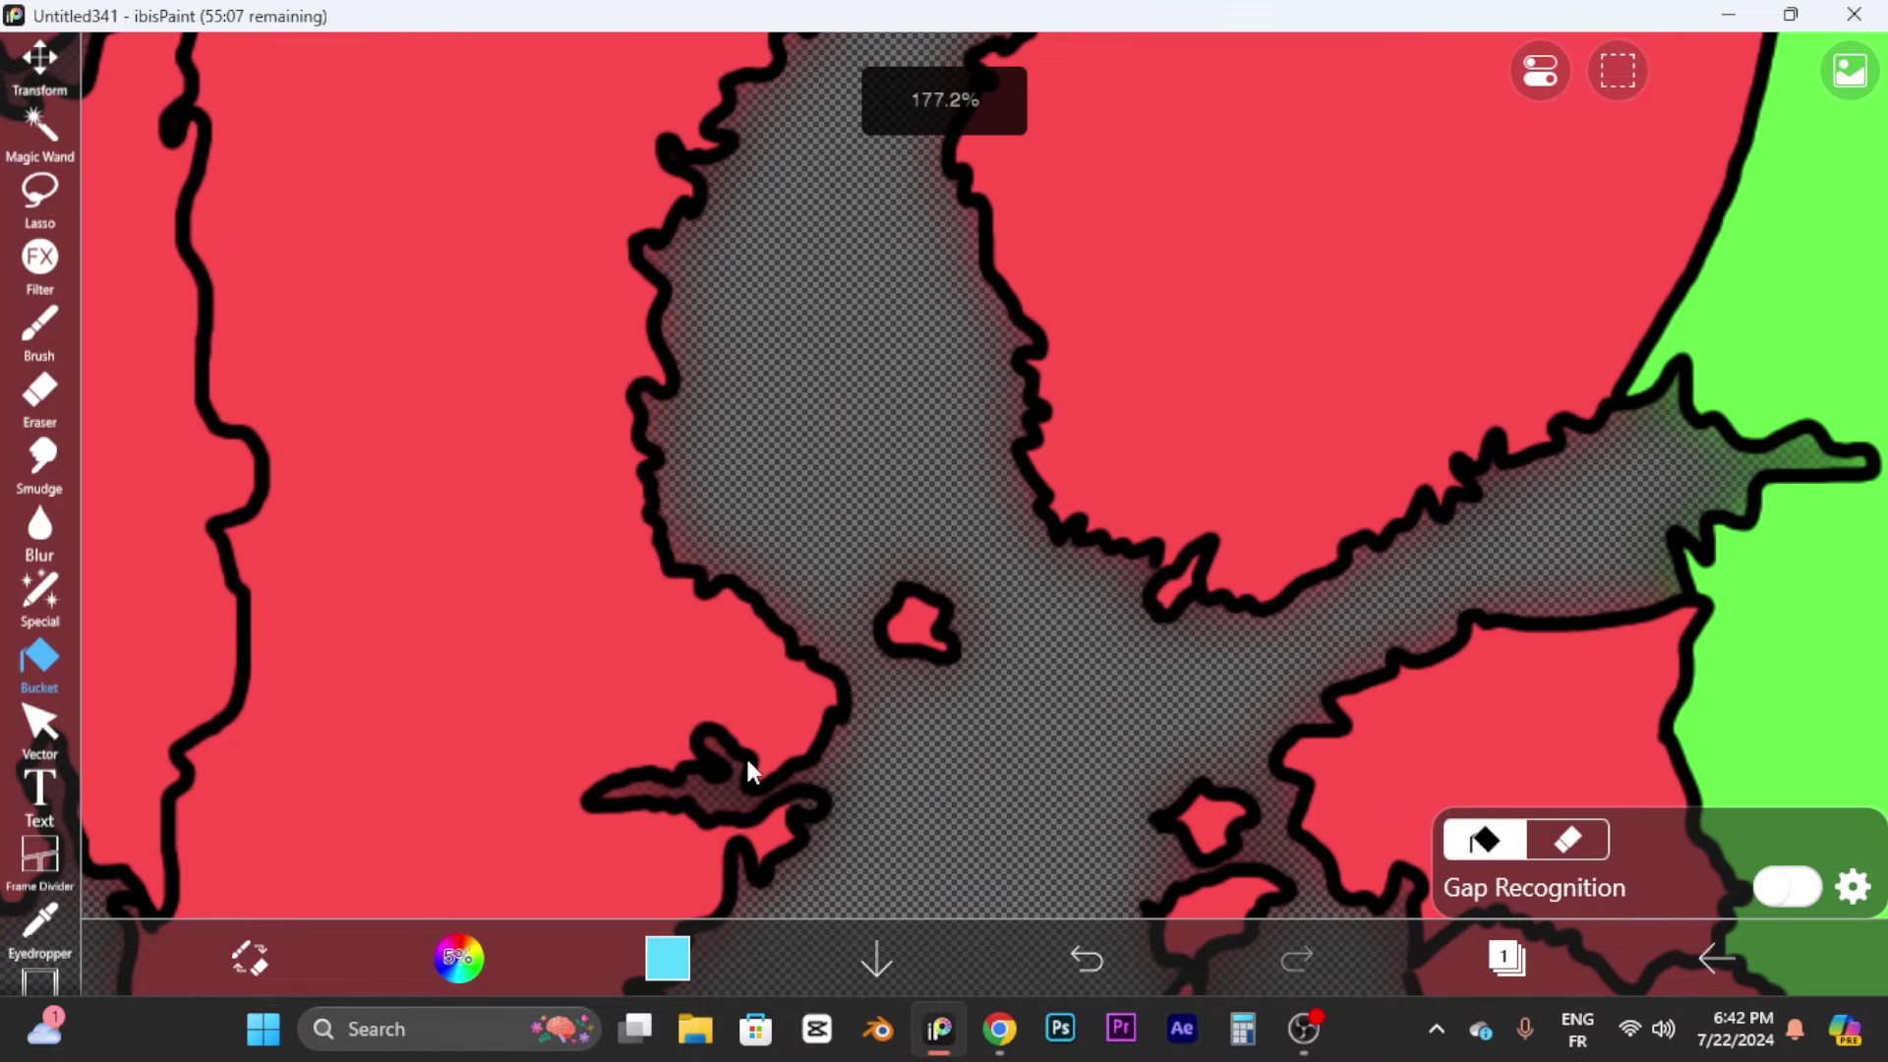
pyautogui.scroll(-6, 781, 629)
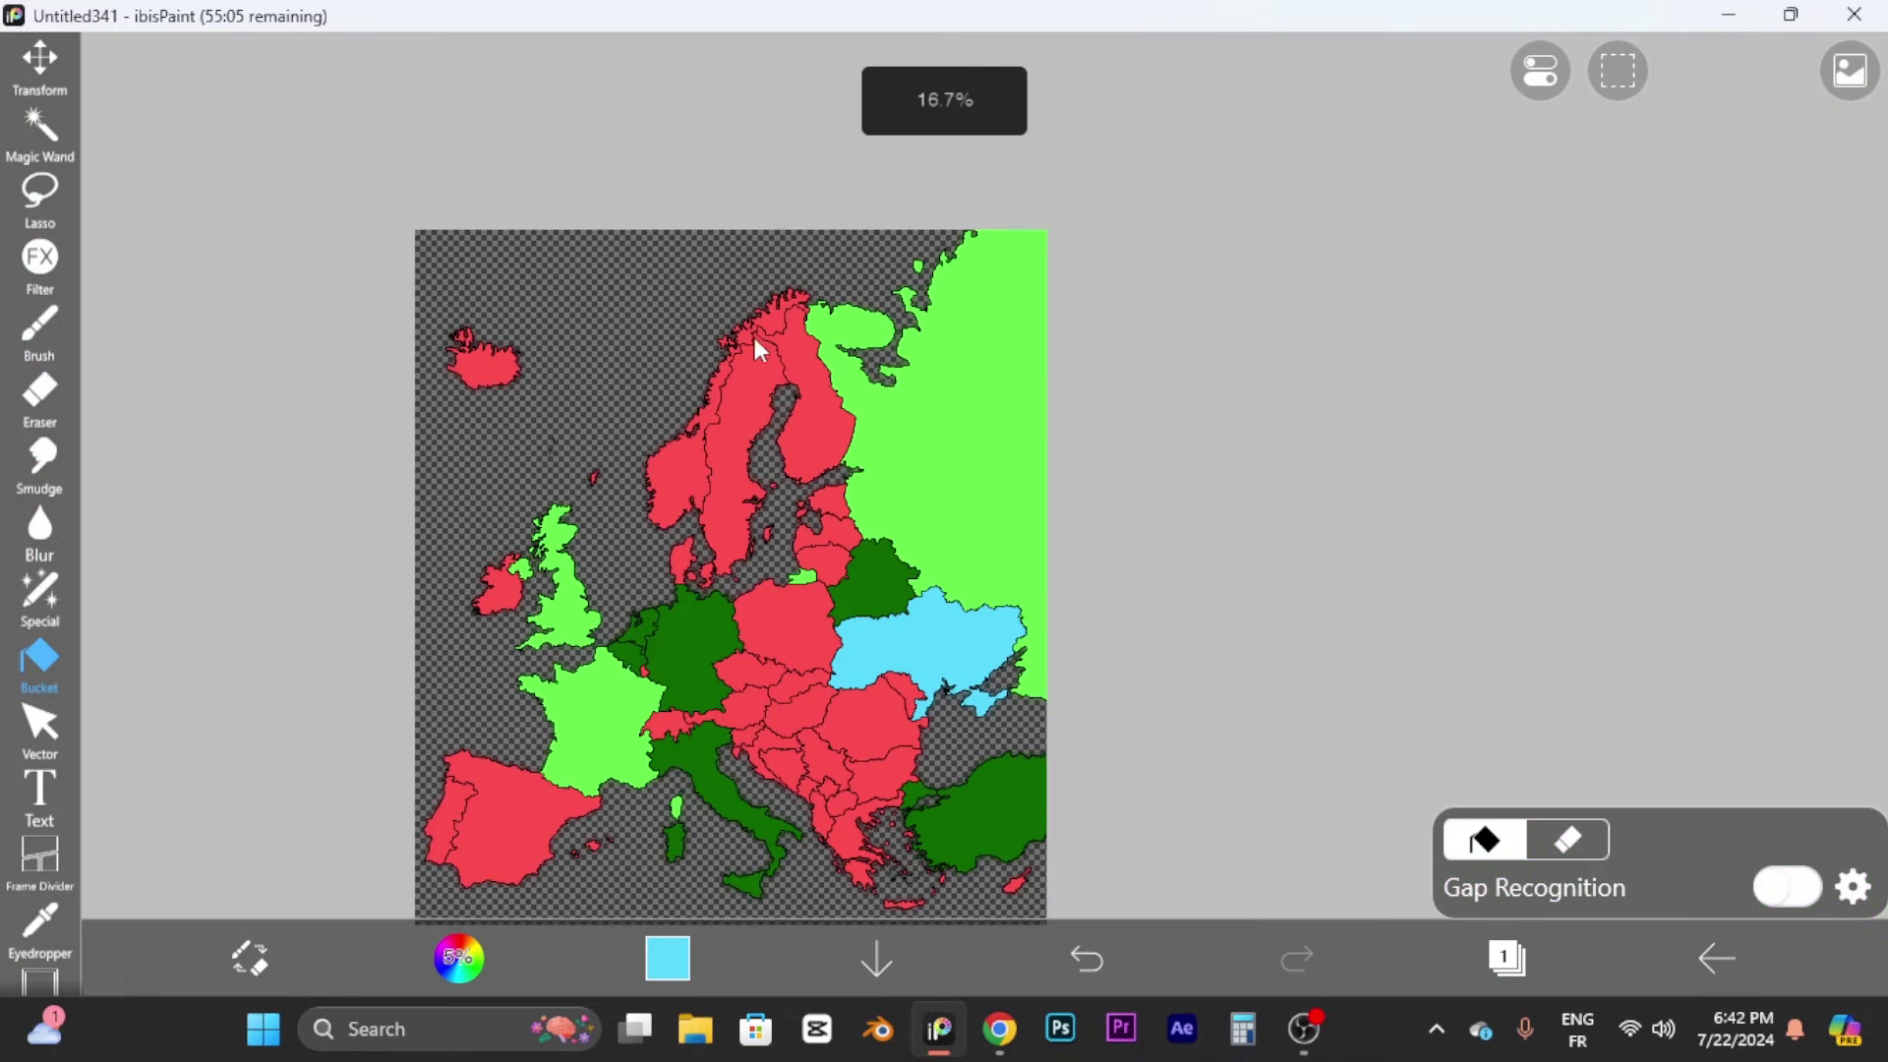
pyautogui.scroll(-2, 629, 661)
pyautogui.scroll(4, 687, 269)
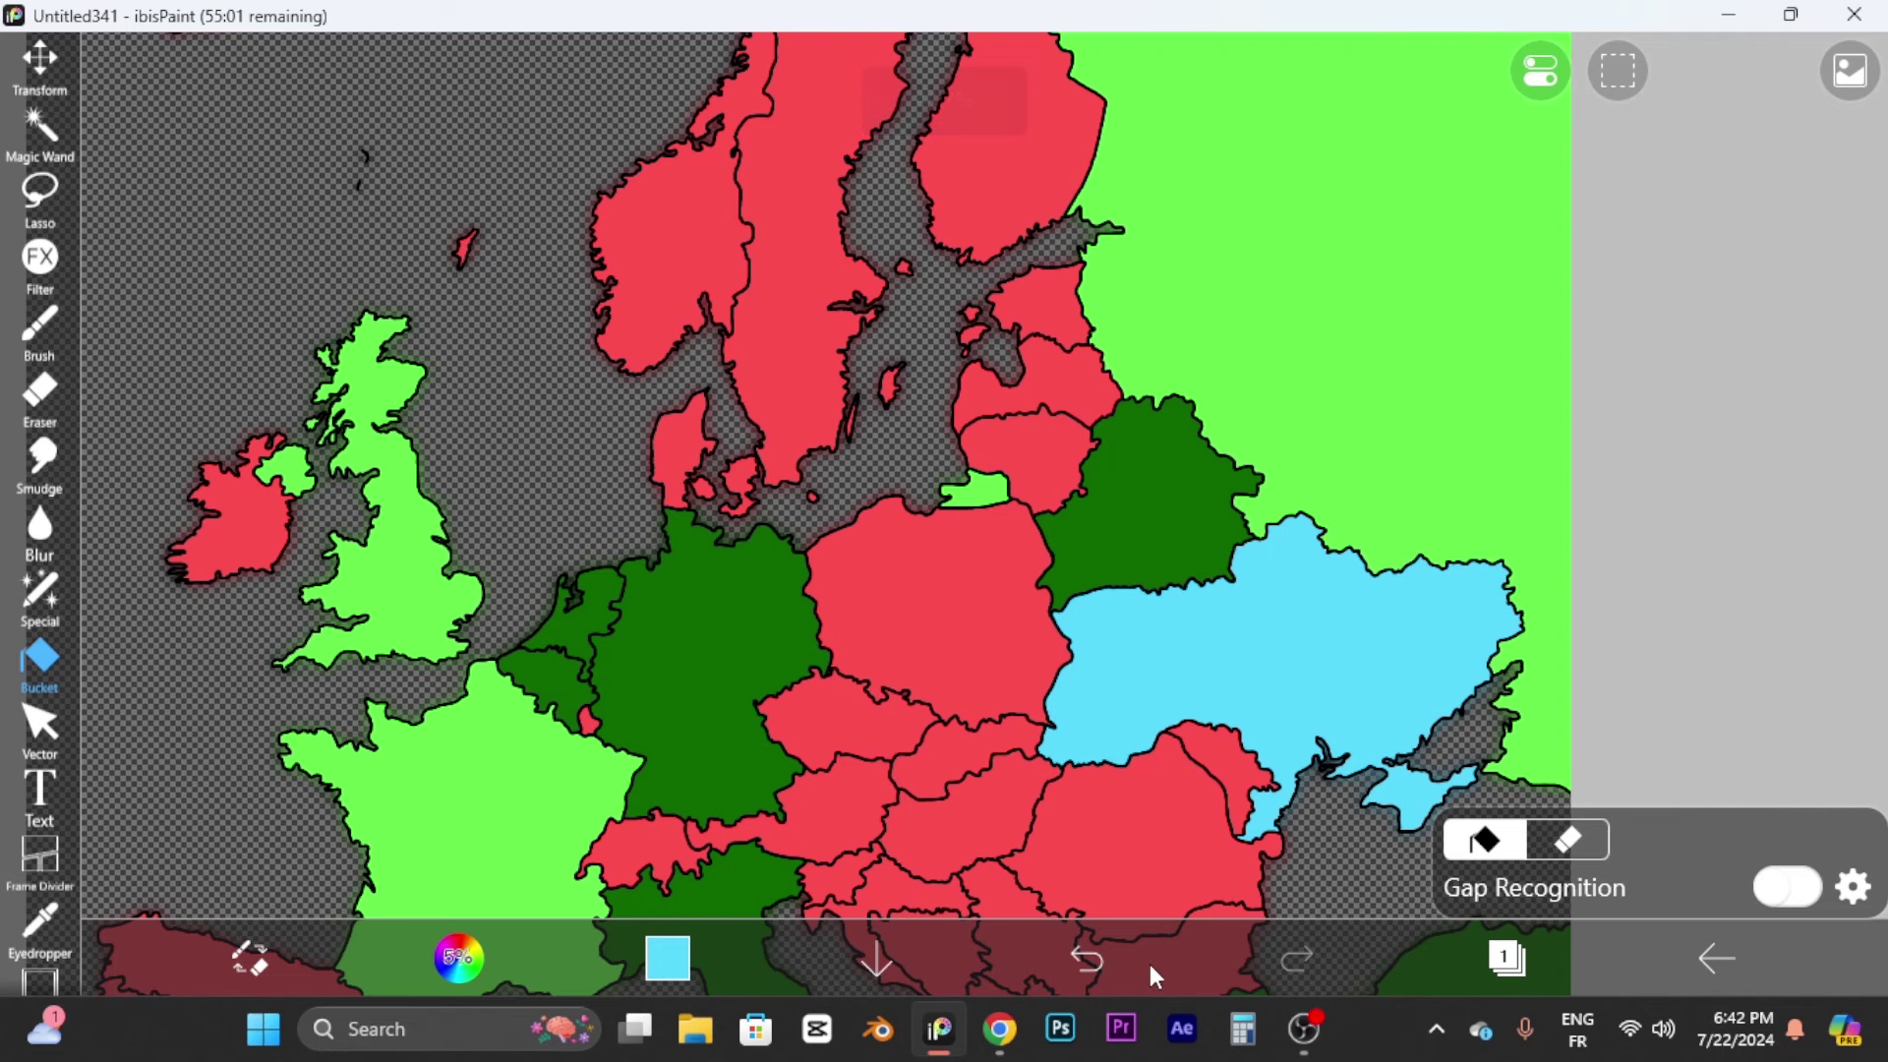
# Step: Switch to Discord in Chrome and look through the Europe map texture pack in the Maps channel
pyautogui.click(994, 1028)
pyautogui.click(204, 27)
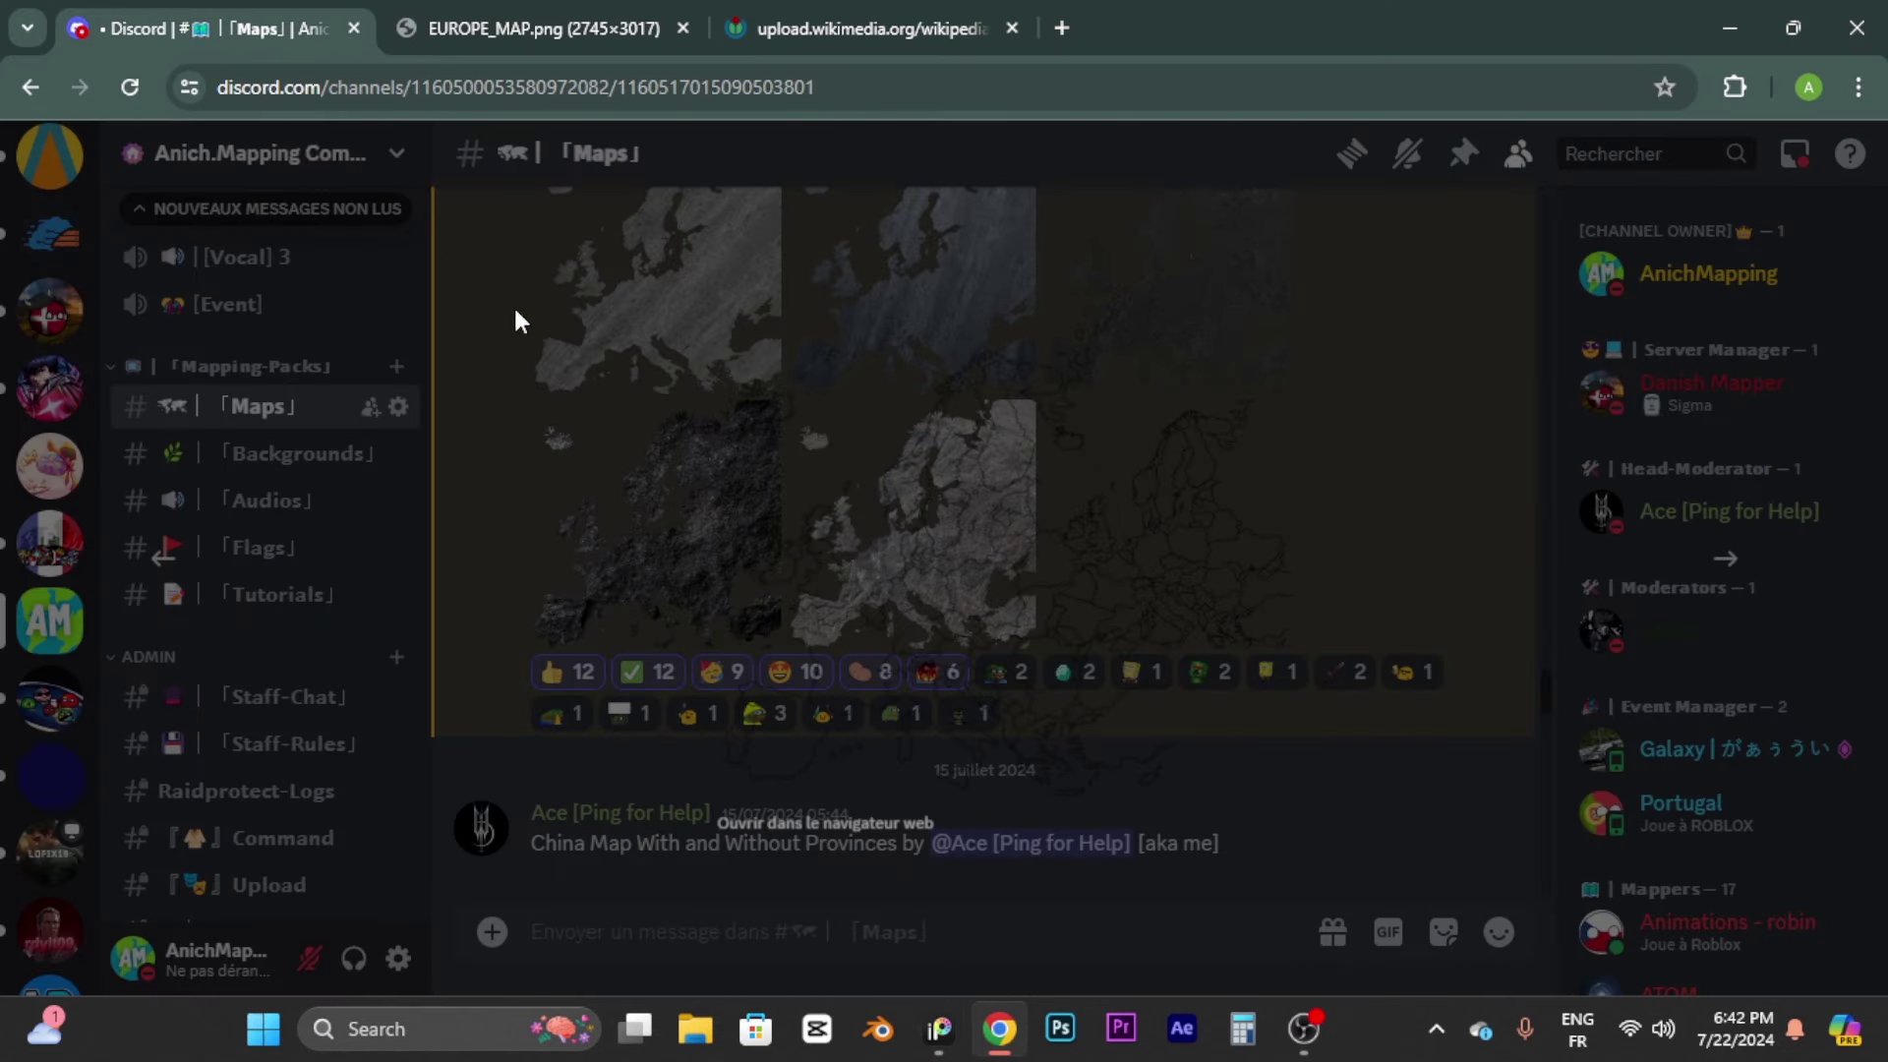
pyautogui.scroll(4, 981, 671)
pyautogui.scroll(-4, 873, 632)
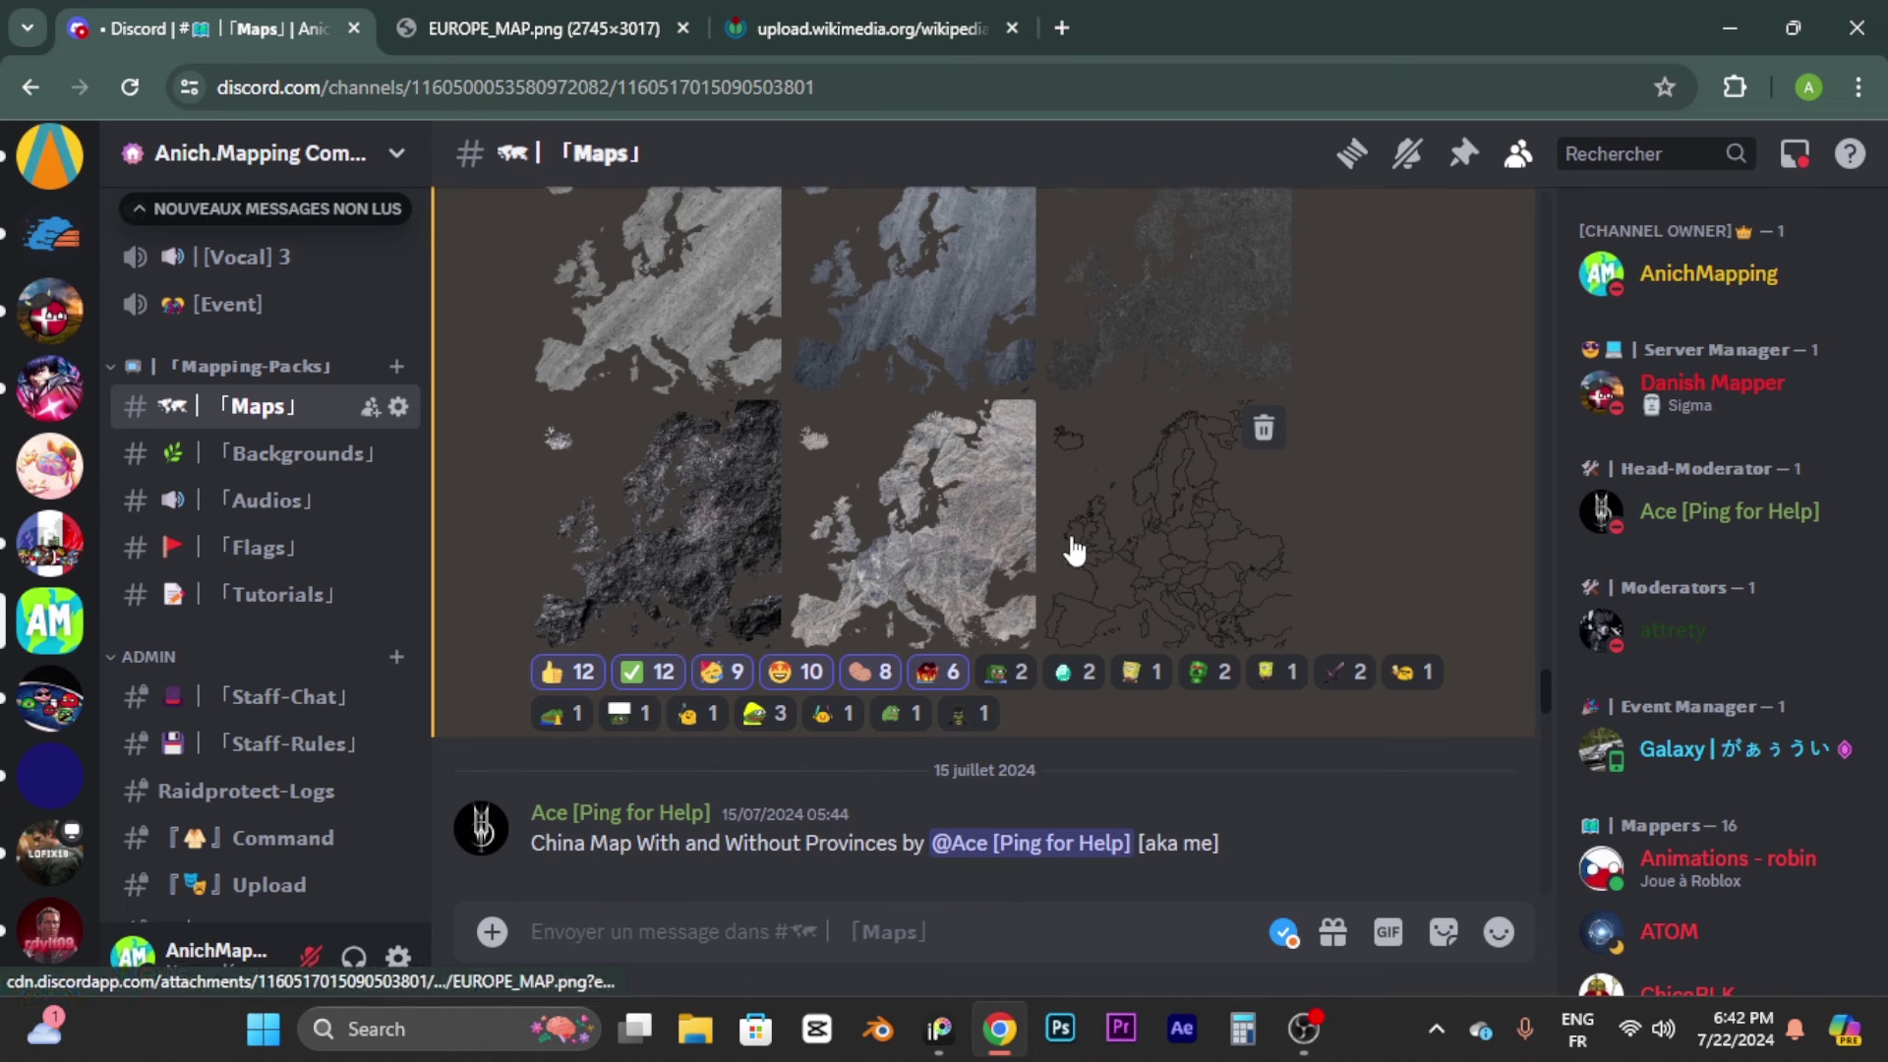
pyautogui.scroll(4, 678, 538)
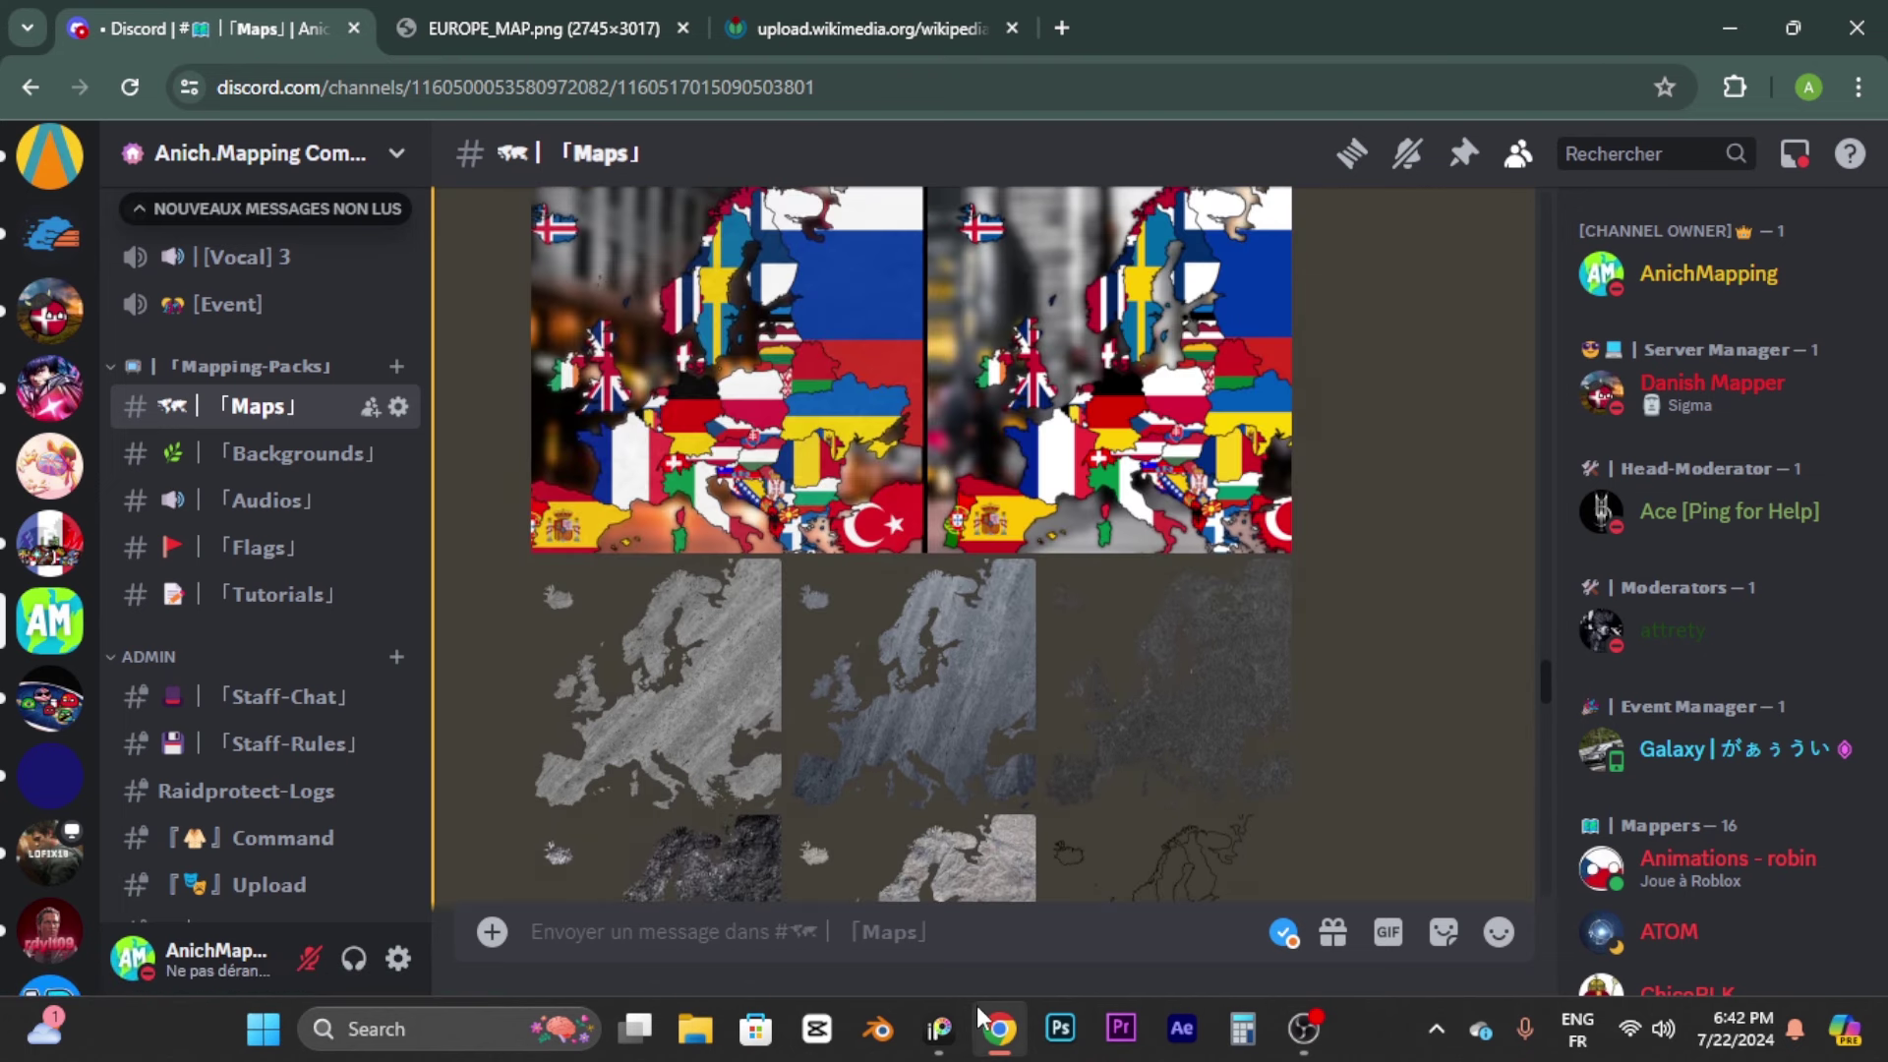
pyautogui.scroll(6, 826, 639)
pyautogui.scroll(-5, 786, 554)
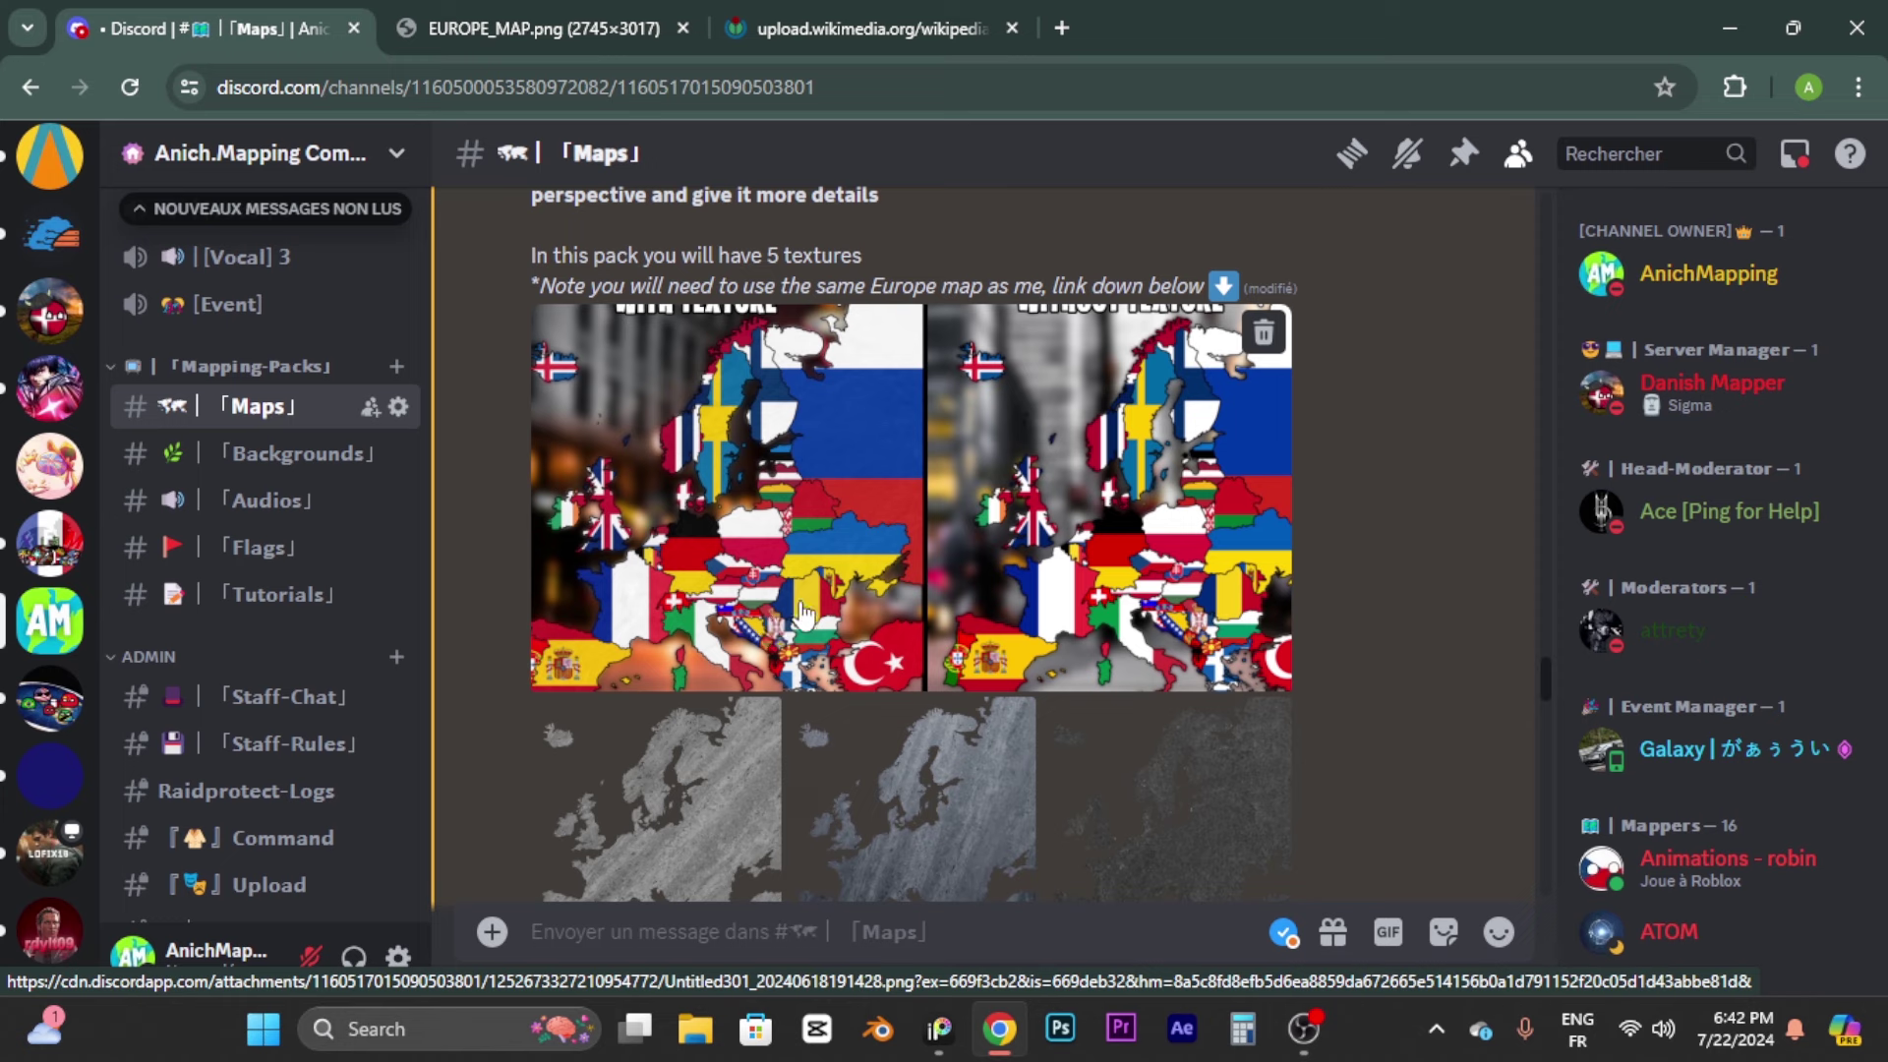
# Step: Compare the enlarged with-texture and without-texture preview, and look over the pack's individual texture images
pyautogui.click(817, 559)
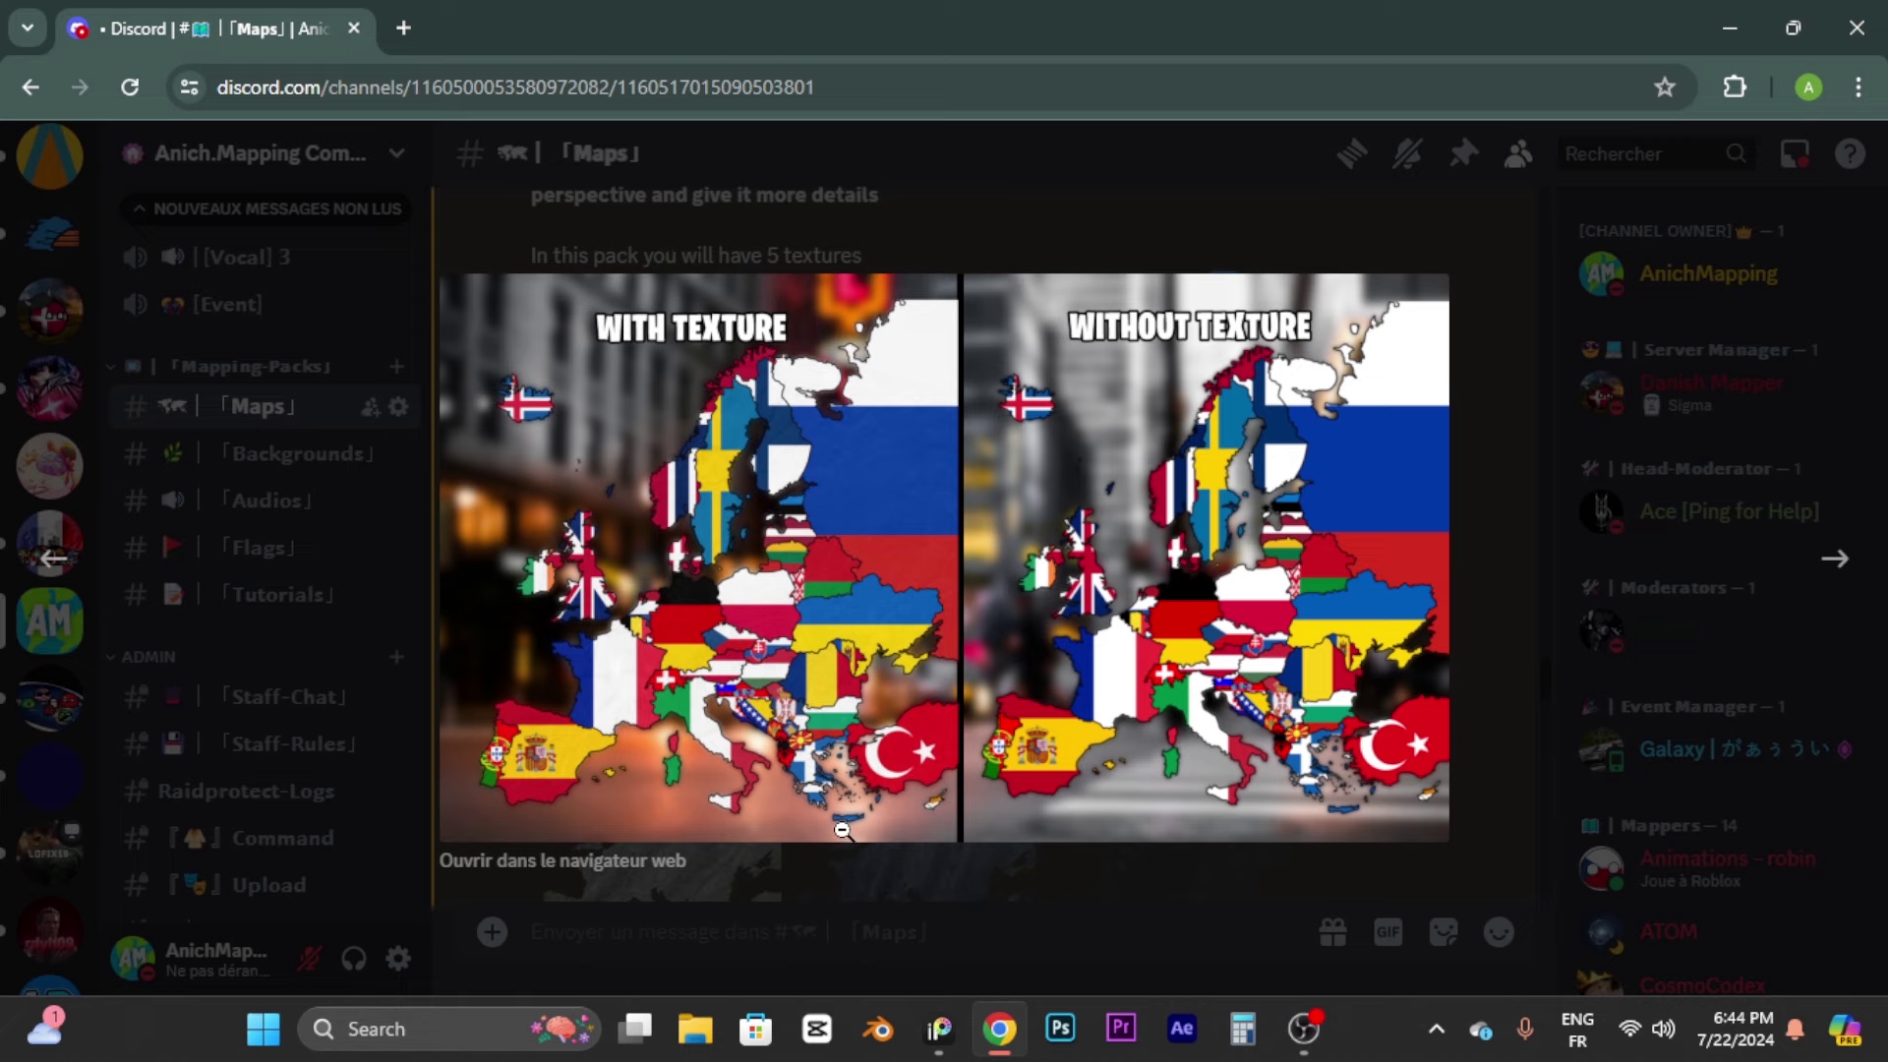
pyautogui.click(802, 903)
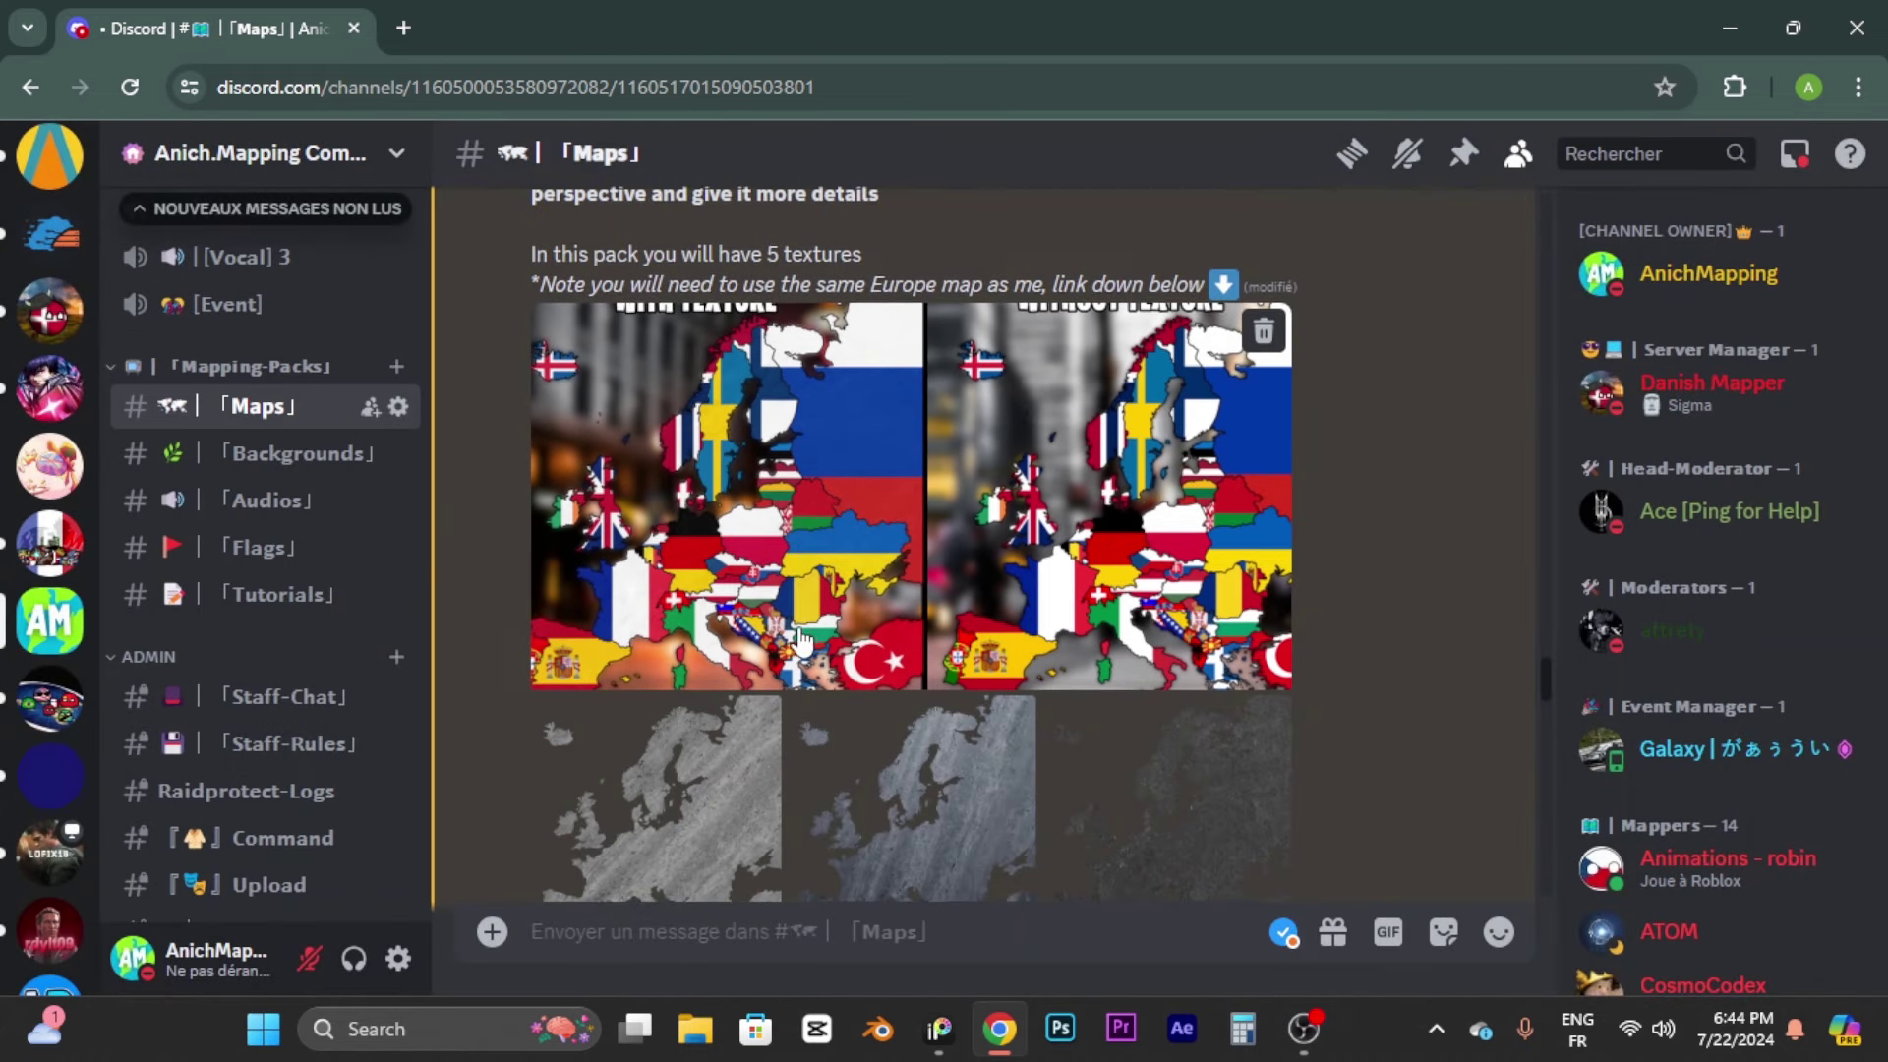
pyautogui.scroll(-4, 742, 472)
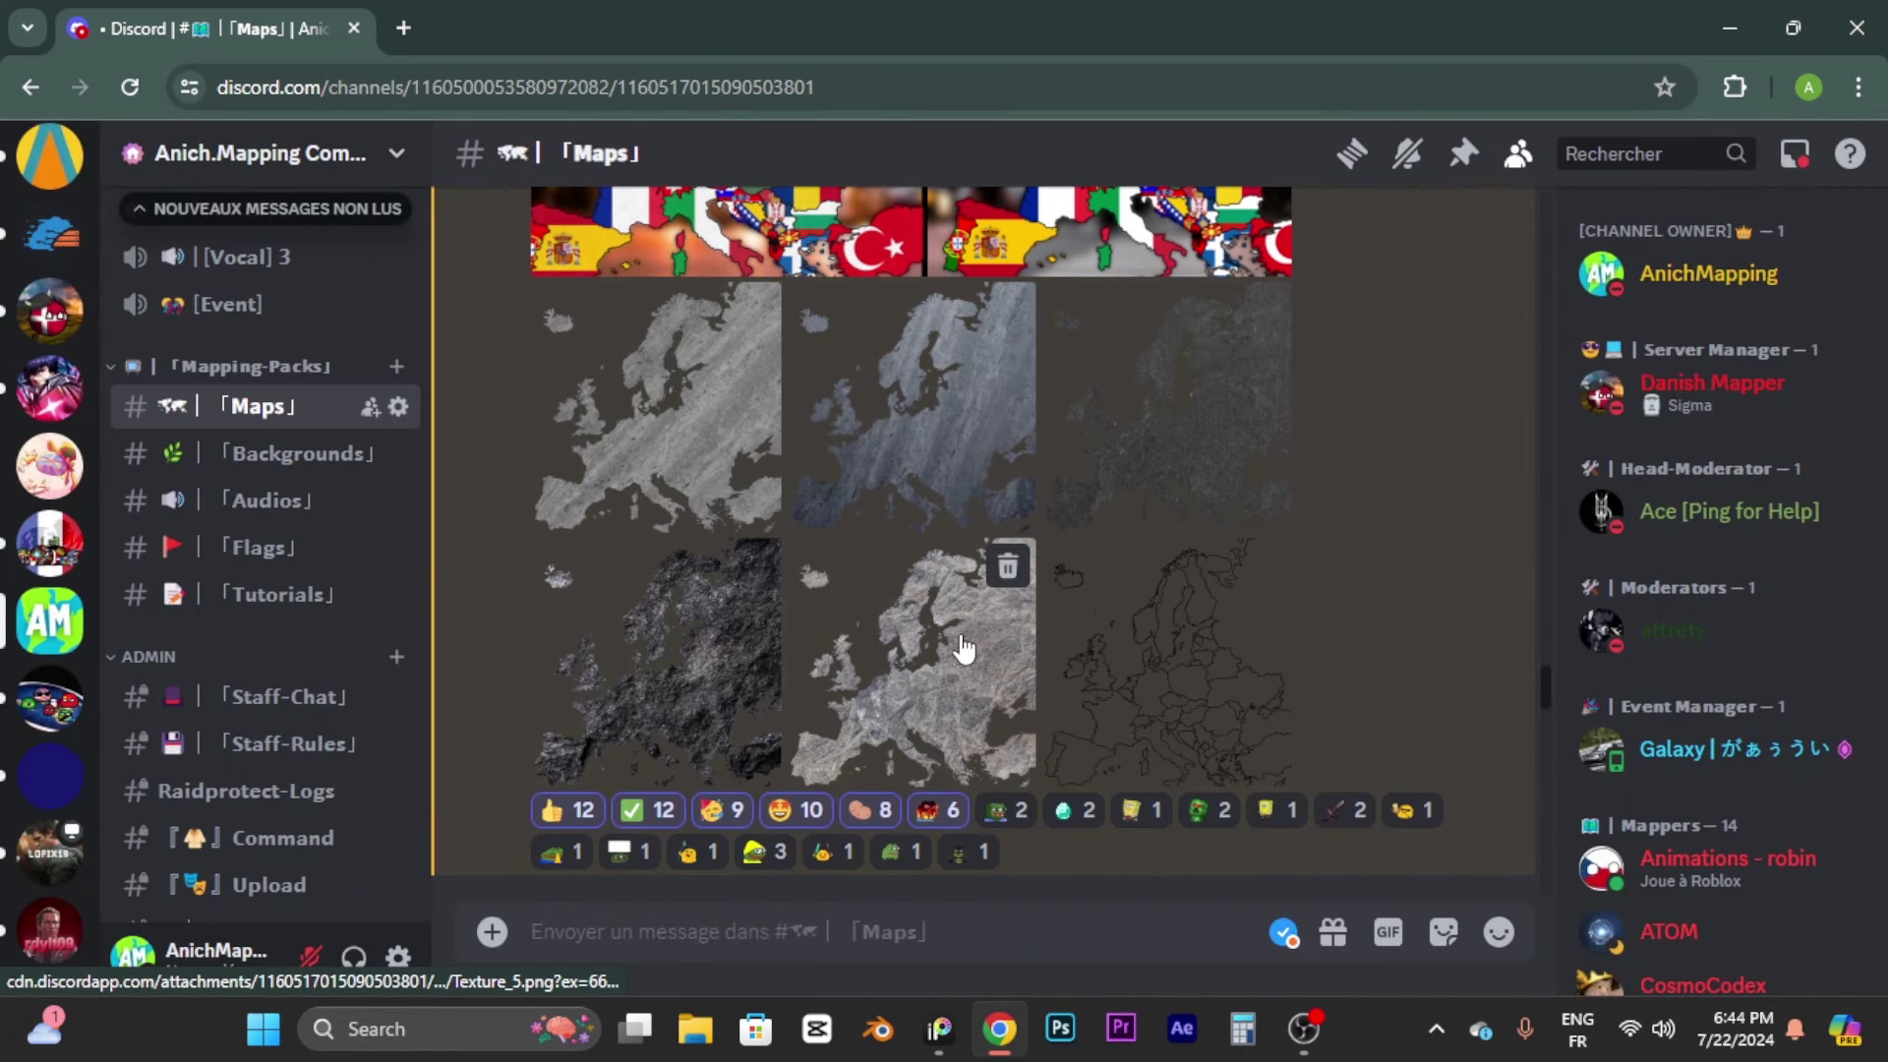
pyautogui.scroll(-2, 865, 571)
pyautogui.scroll(2, 747, 511)
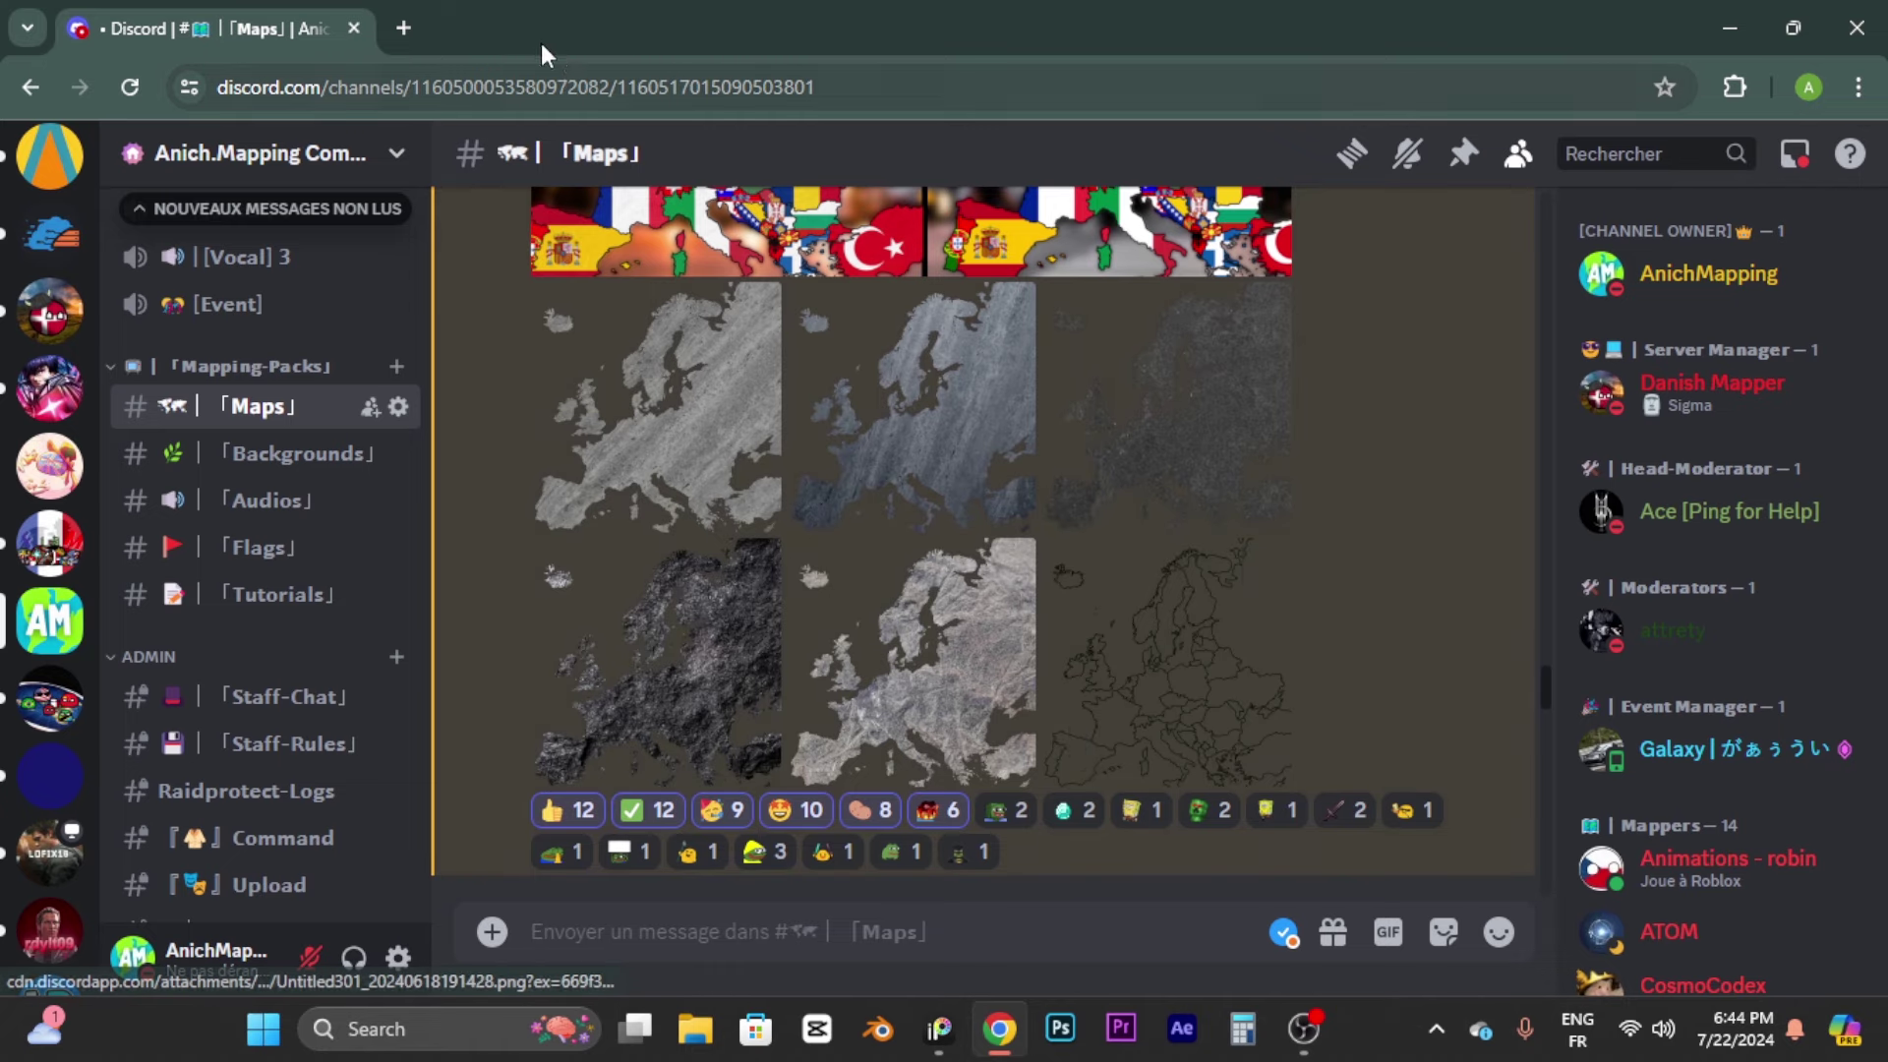
# Step: Search Google Images for "rocky texture" in a new browser tab
pyautogui.click(405, 27)
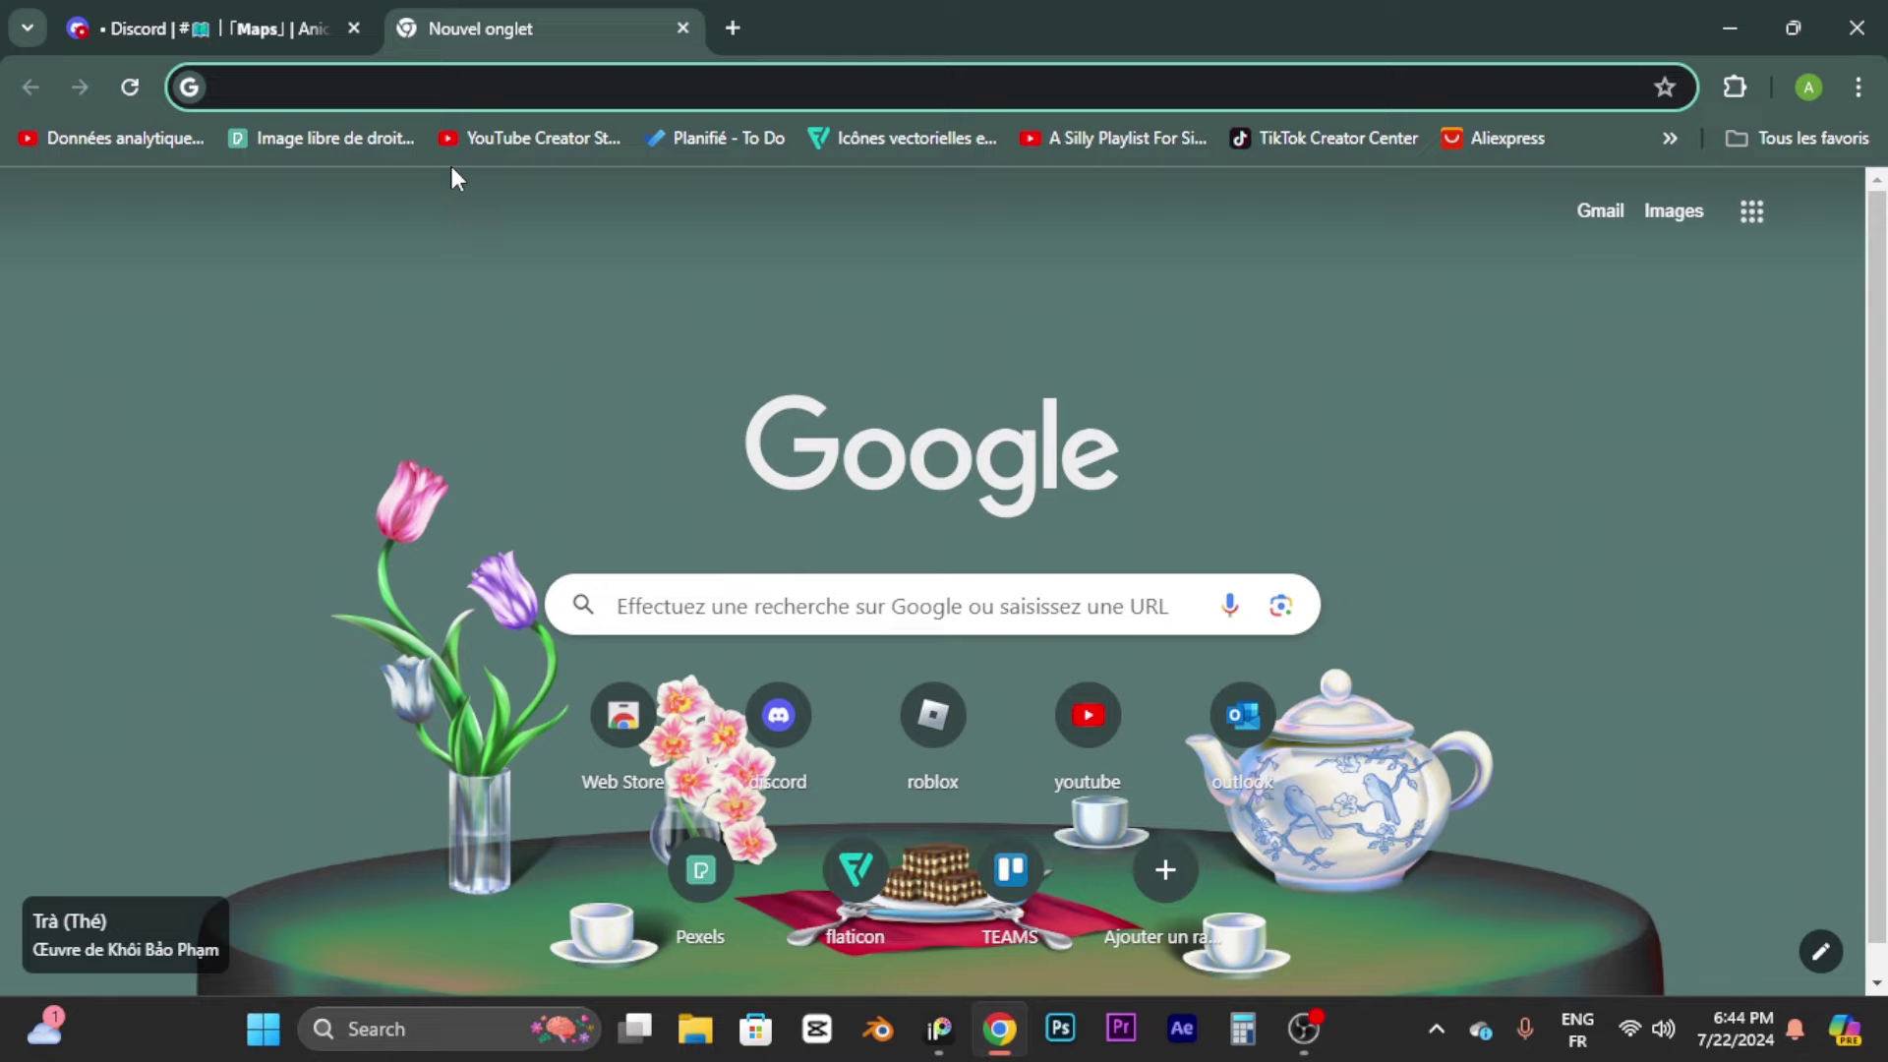
pyautogui.write('rocky texture')
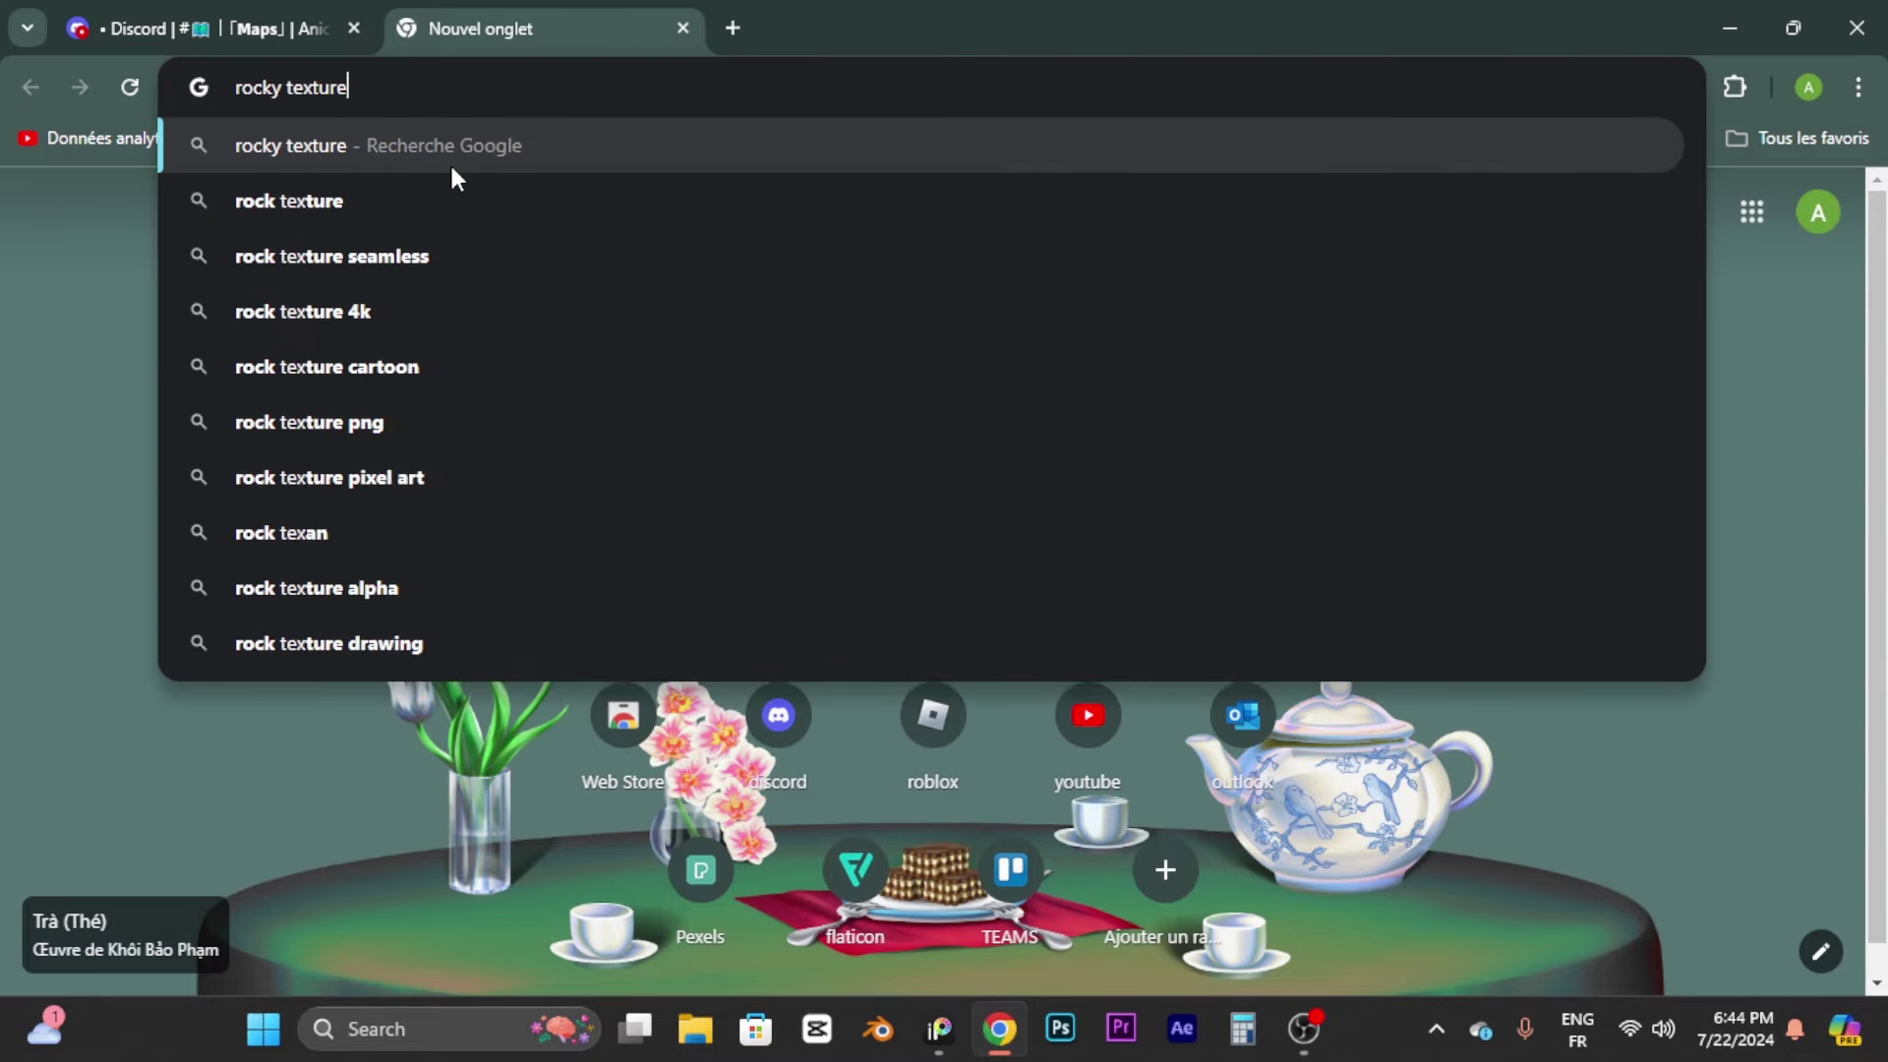
pyautogui.press('Return')
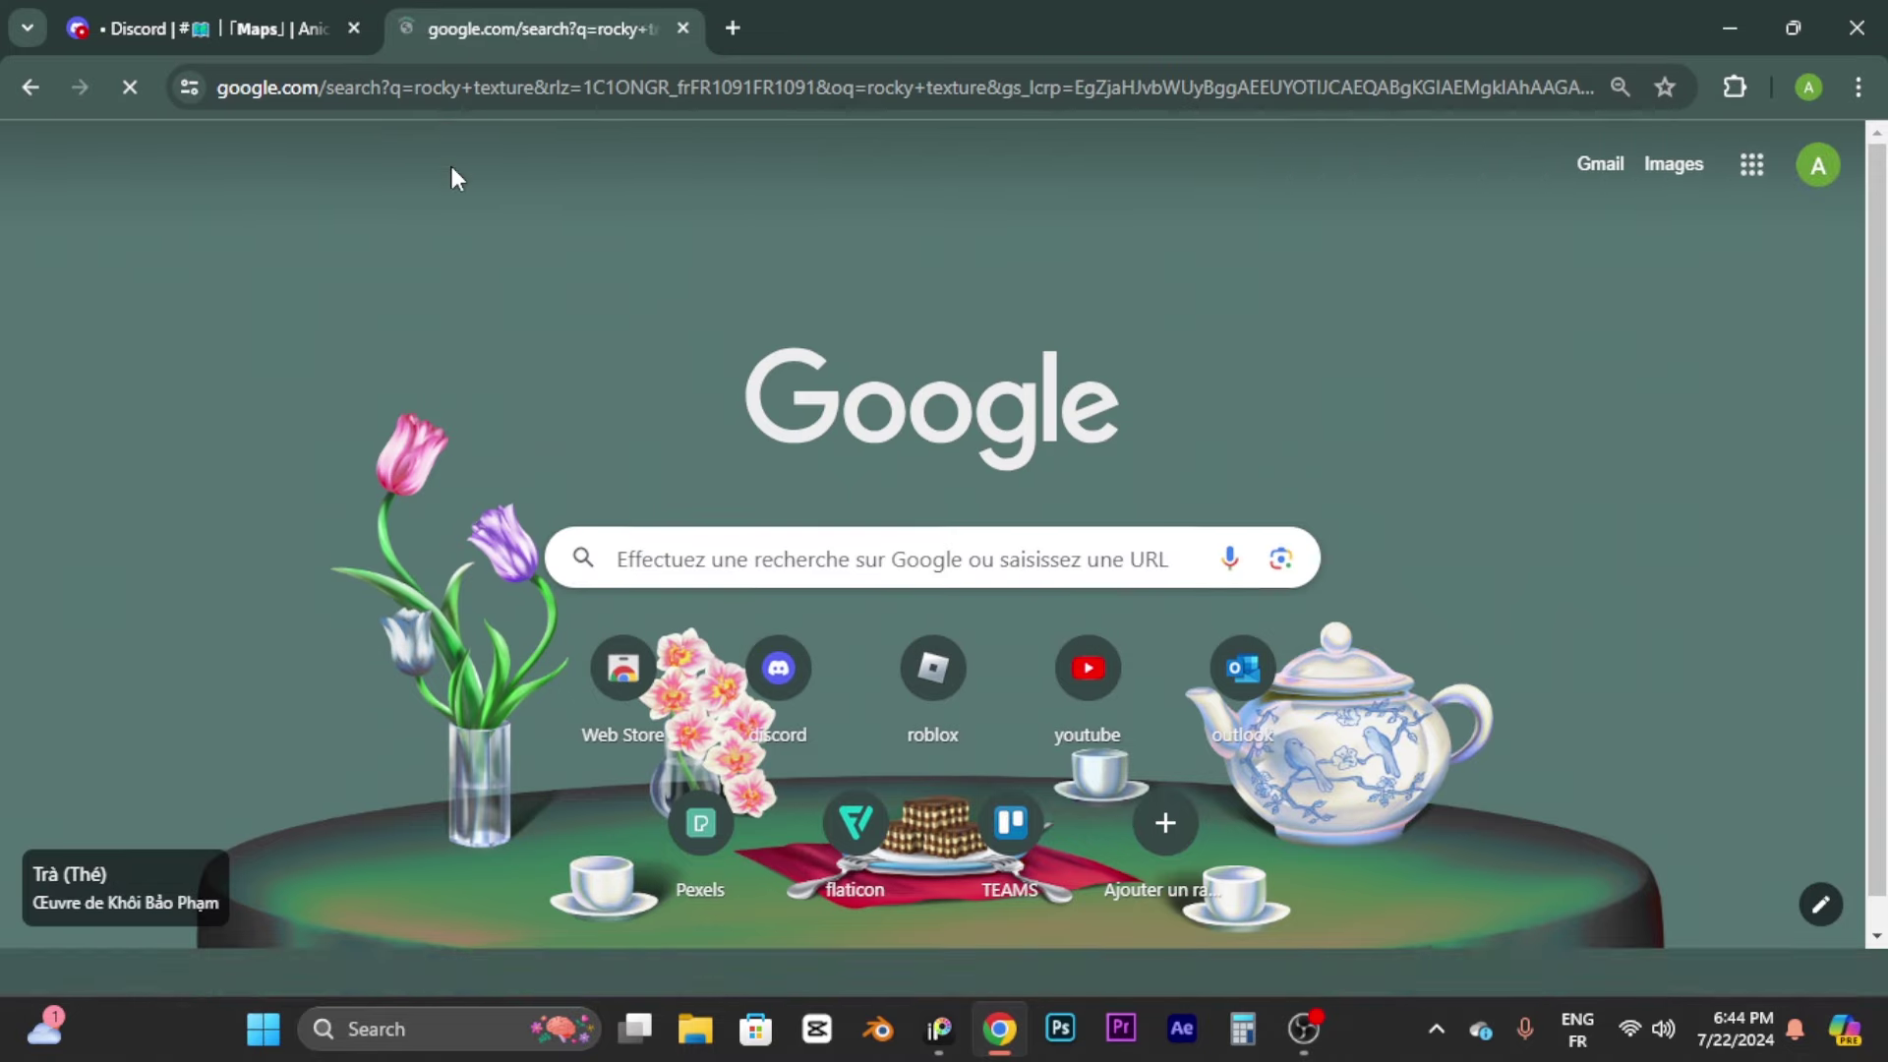
pyautogui.click(346, 263)
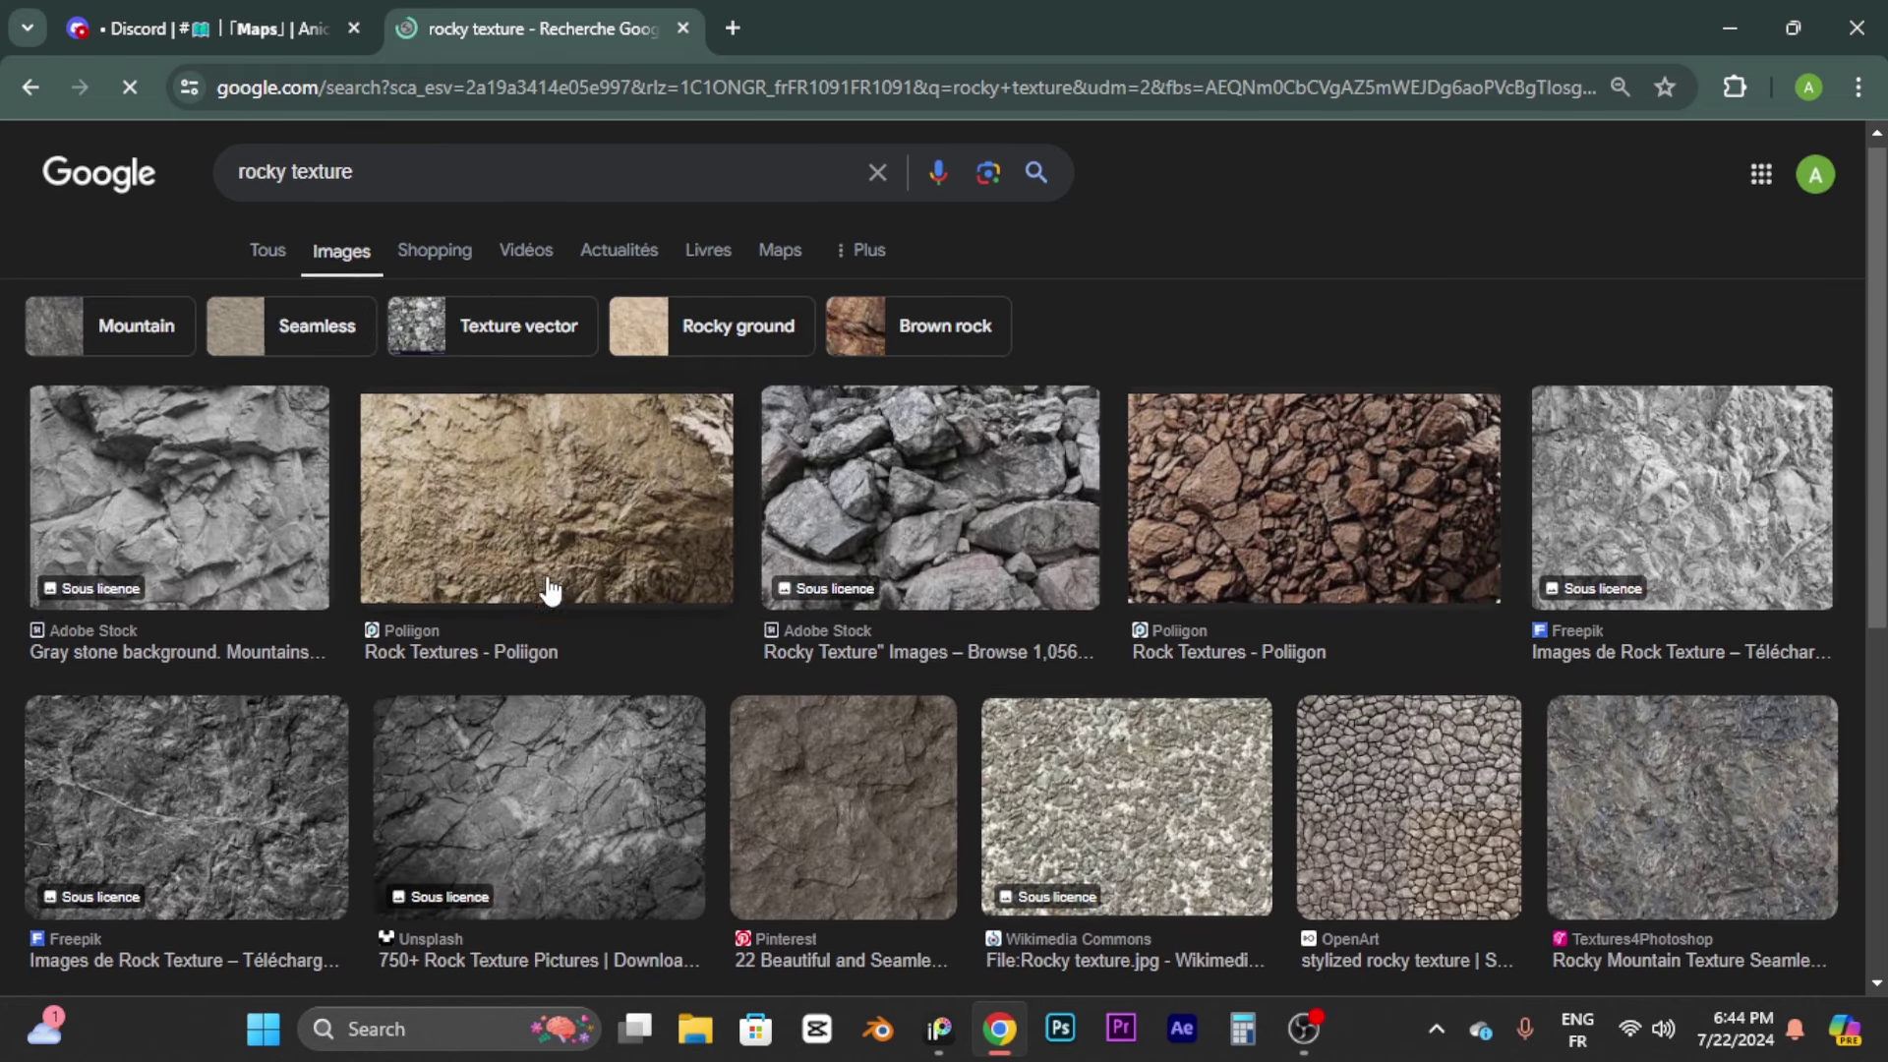
# Step: Save a rock texture image from the search results to the Desktop as a JPEG named texture
pyautogui.click(842, 801)
pyautogui.rightClick(1241, 320)
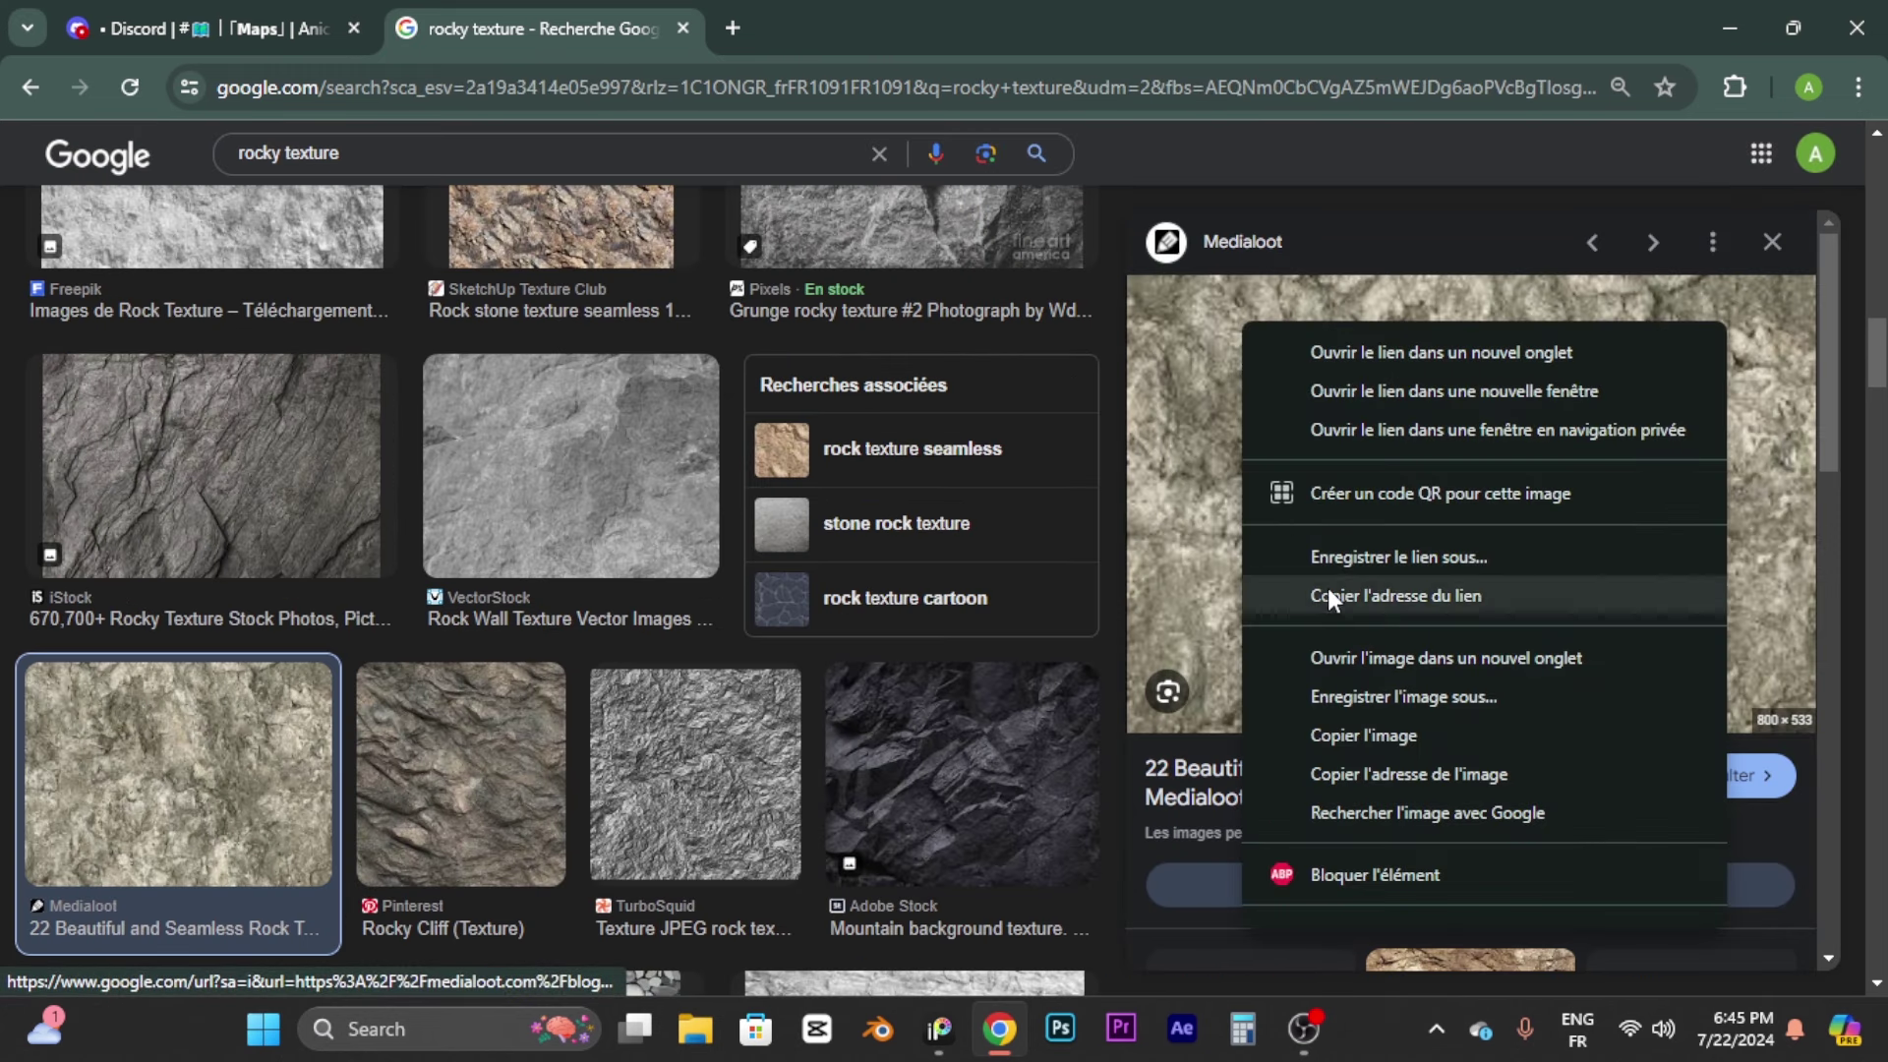
pyautogui.click(1354, 718)
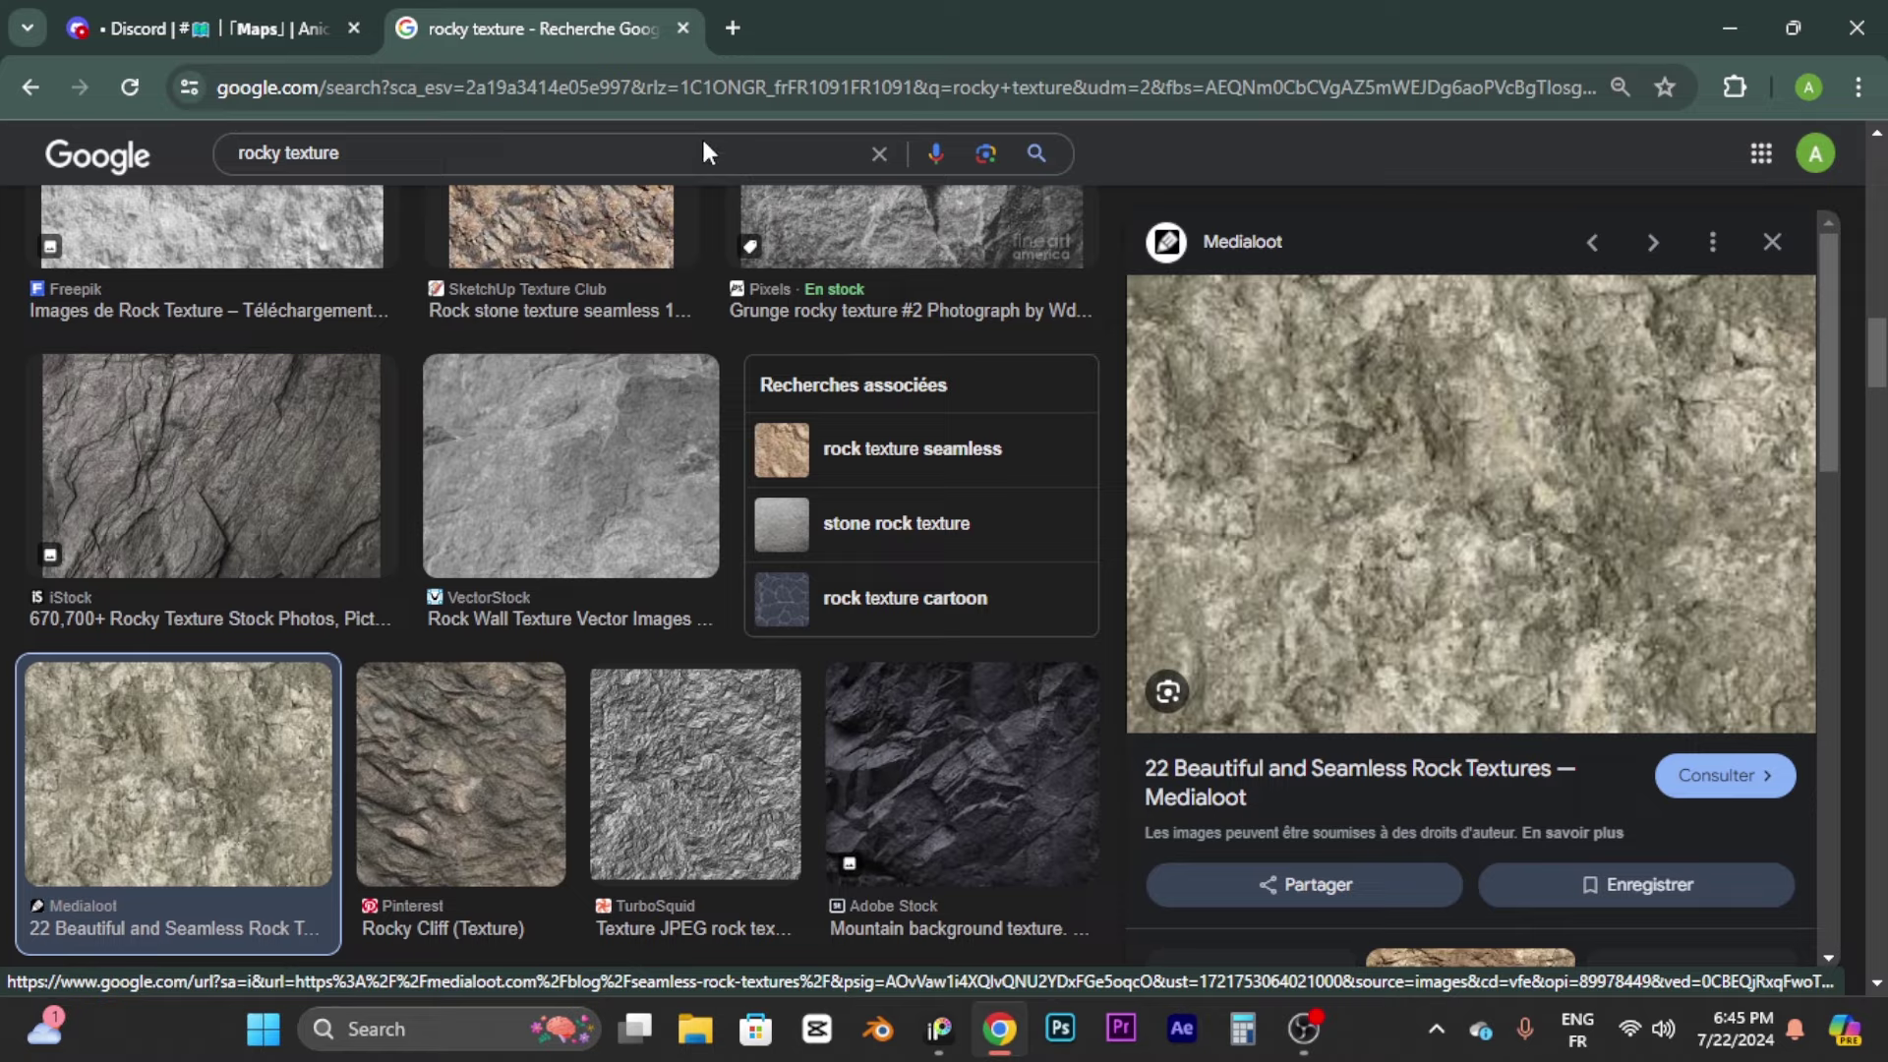
pyautogui.scroll(-5, 491, 590)
pyautogui.scroll(4, 405, 872)
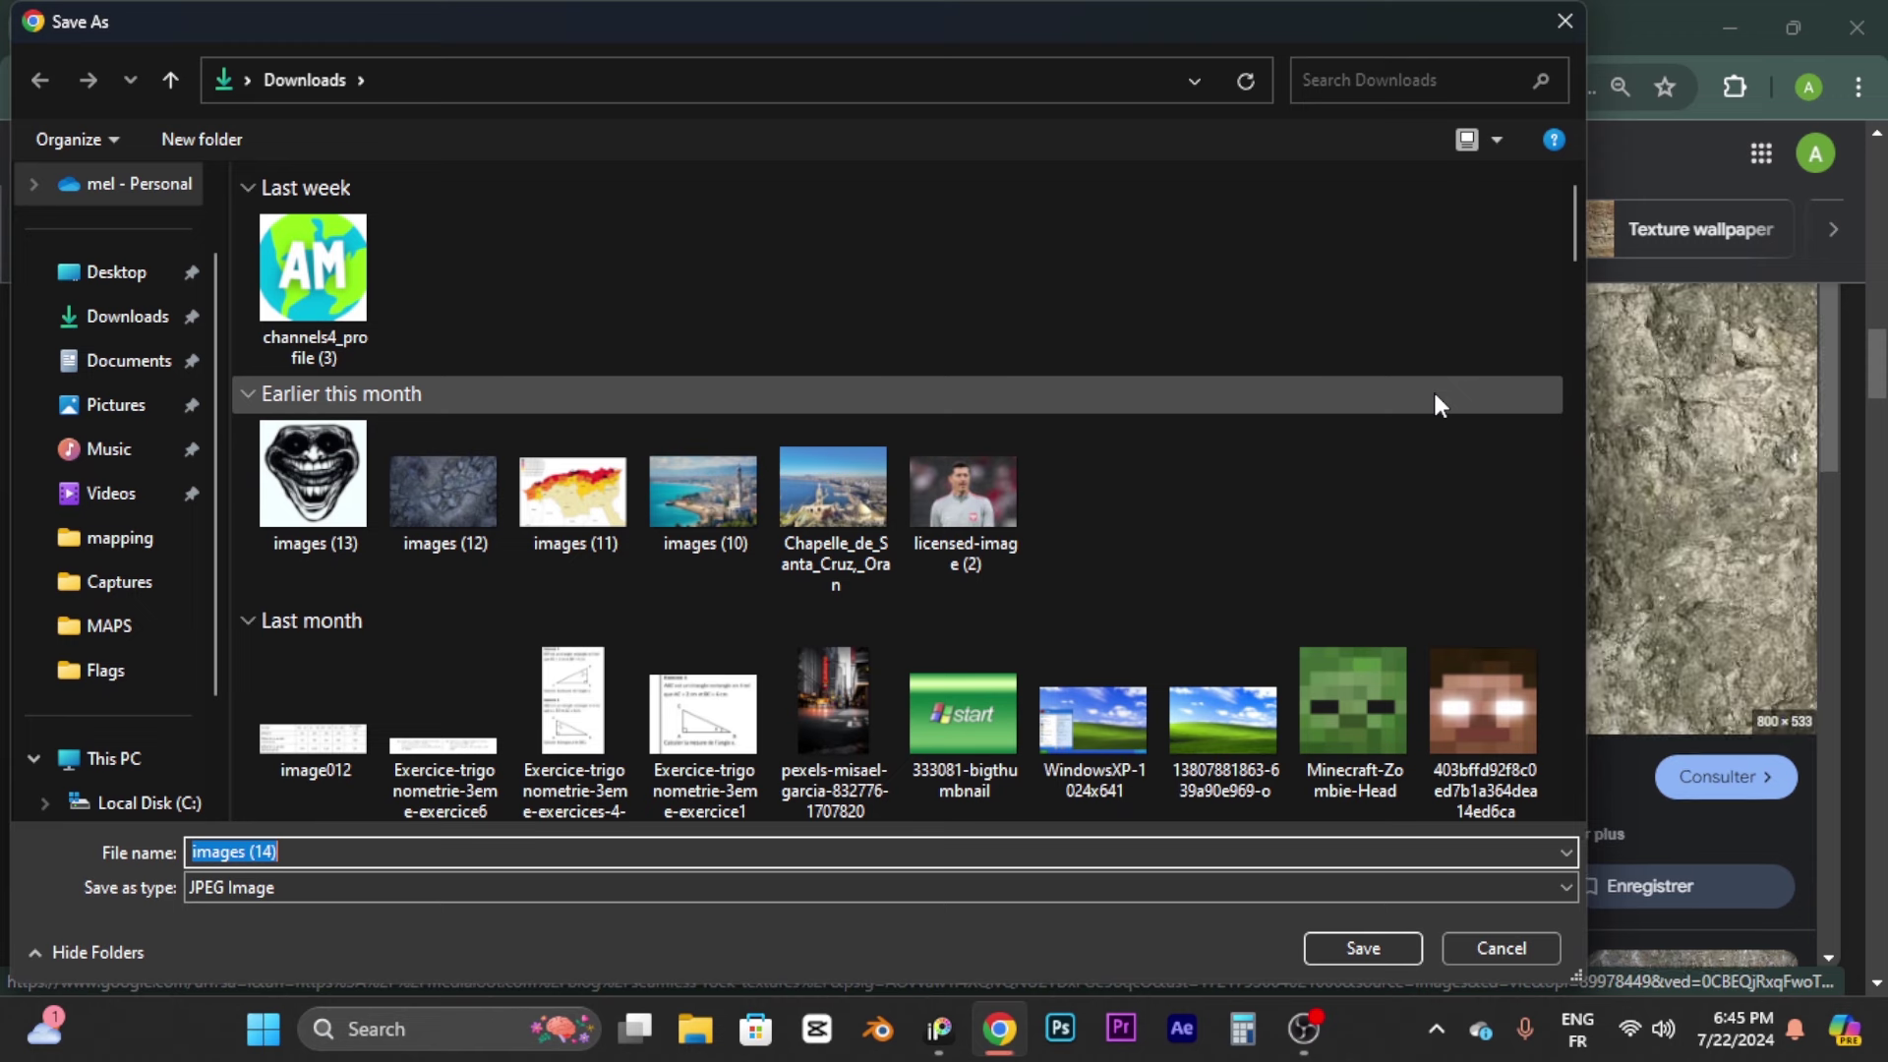
pyautogui.press('BackSpace')
pyautogui.write('texture')
pyautogui.click(86, 276)
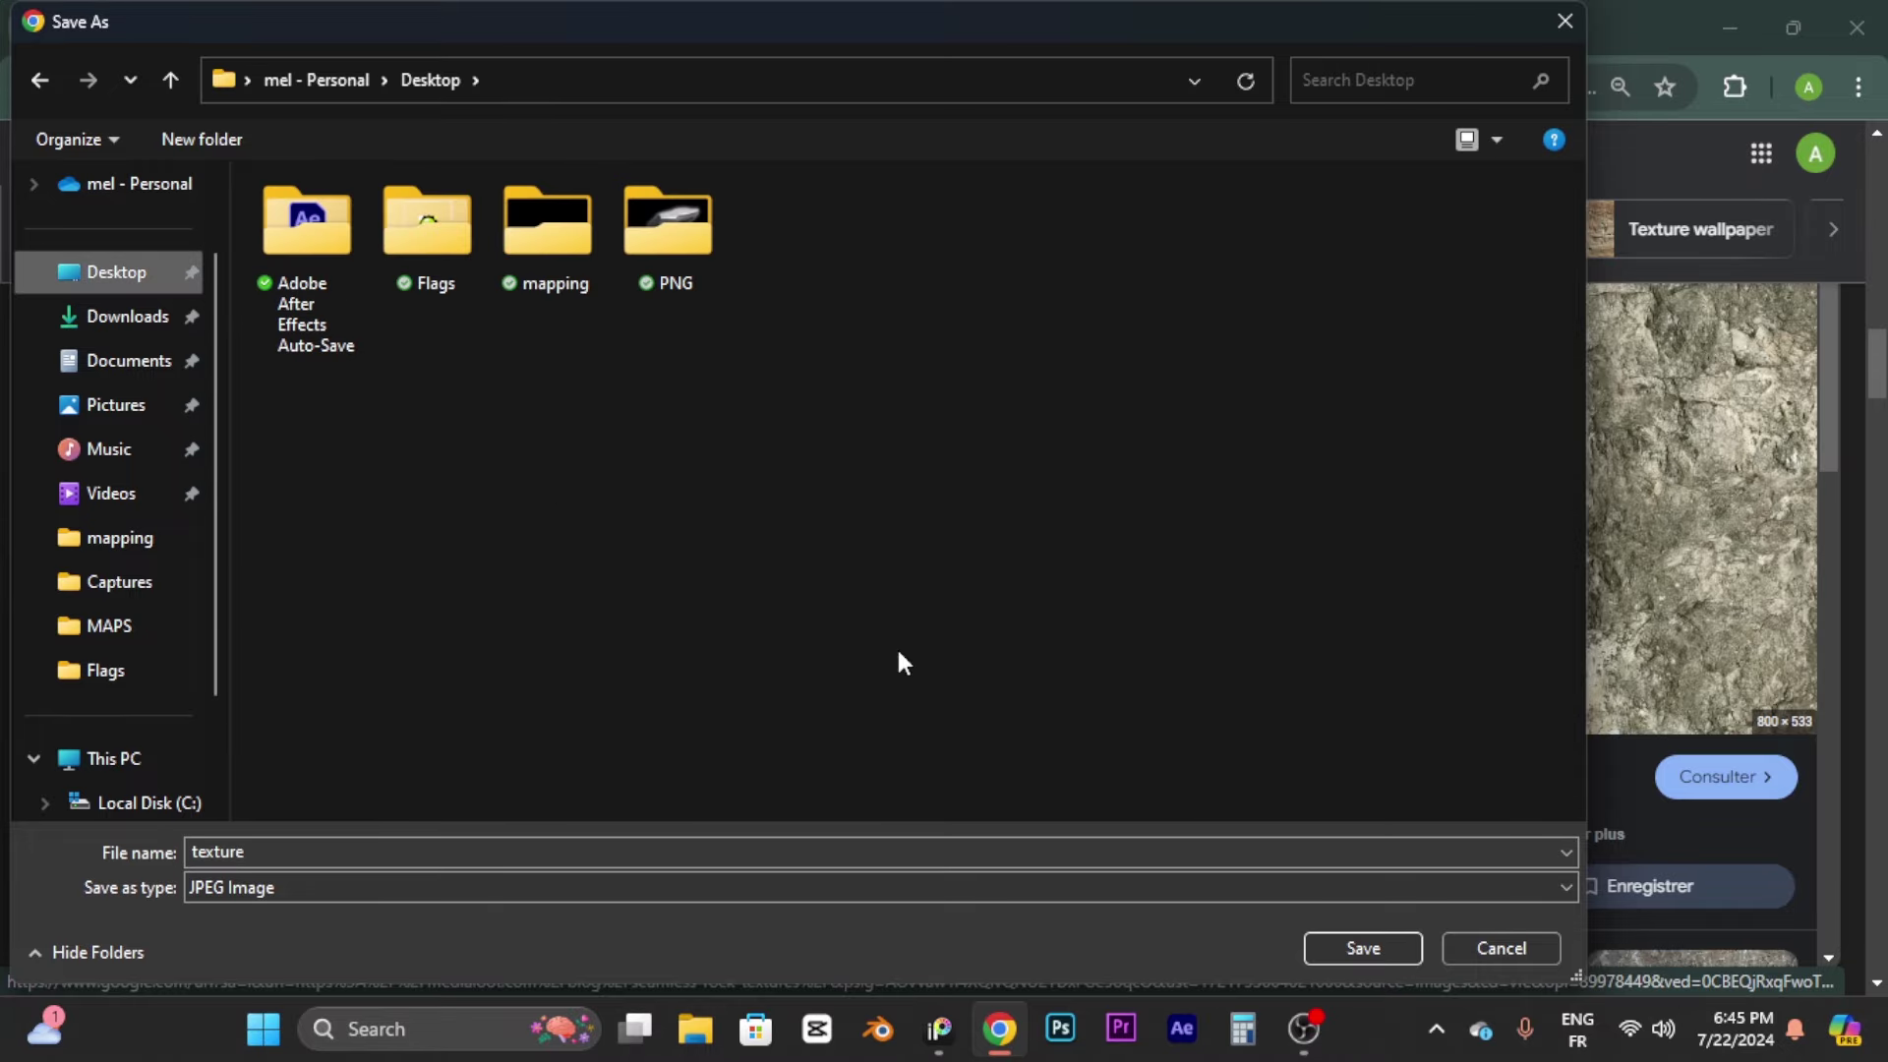
pyautogui.click(1328, 950)
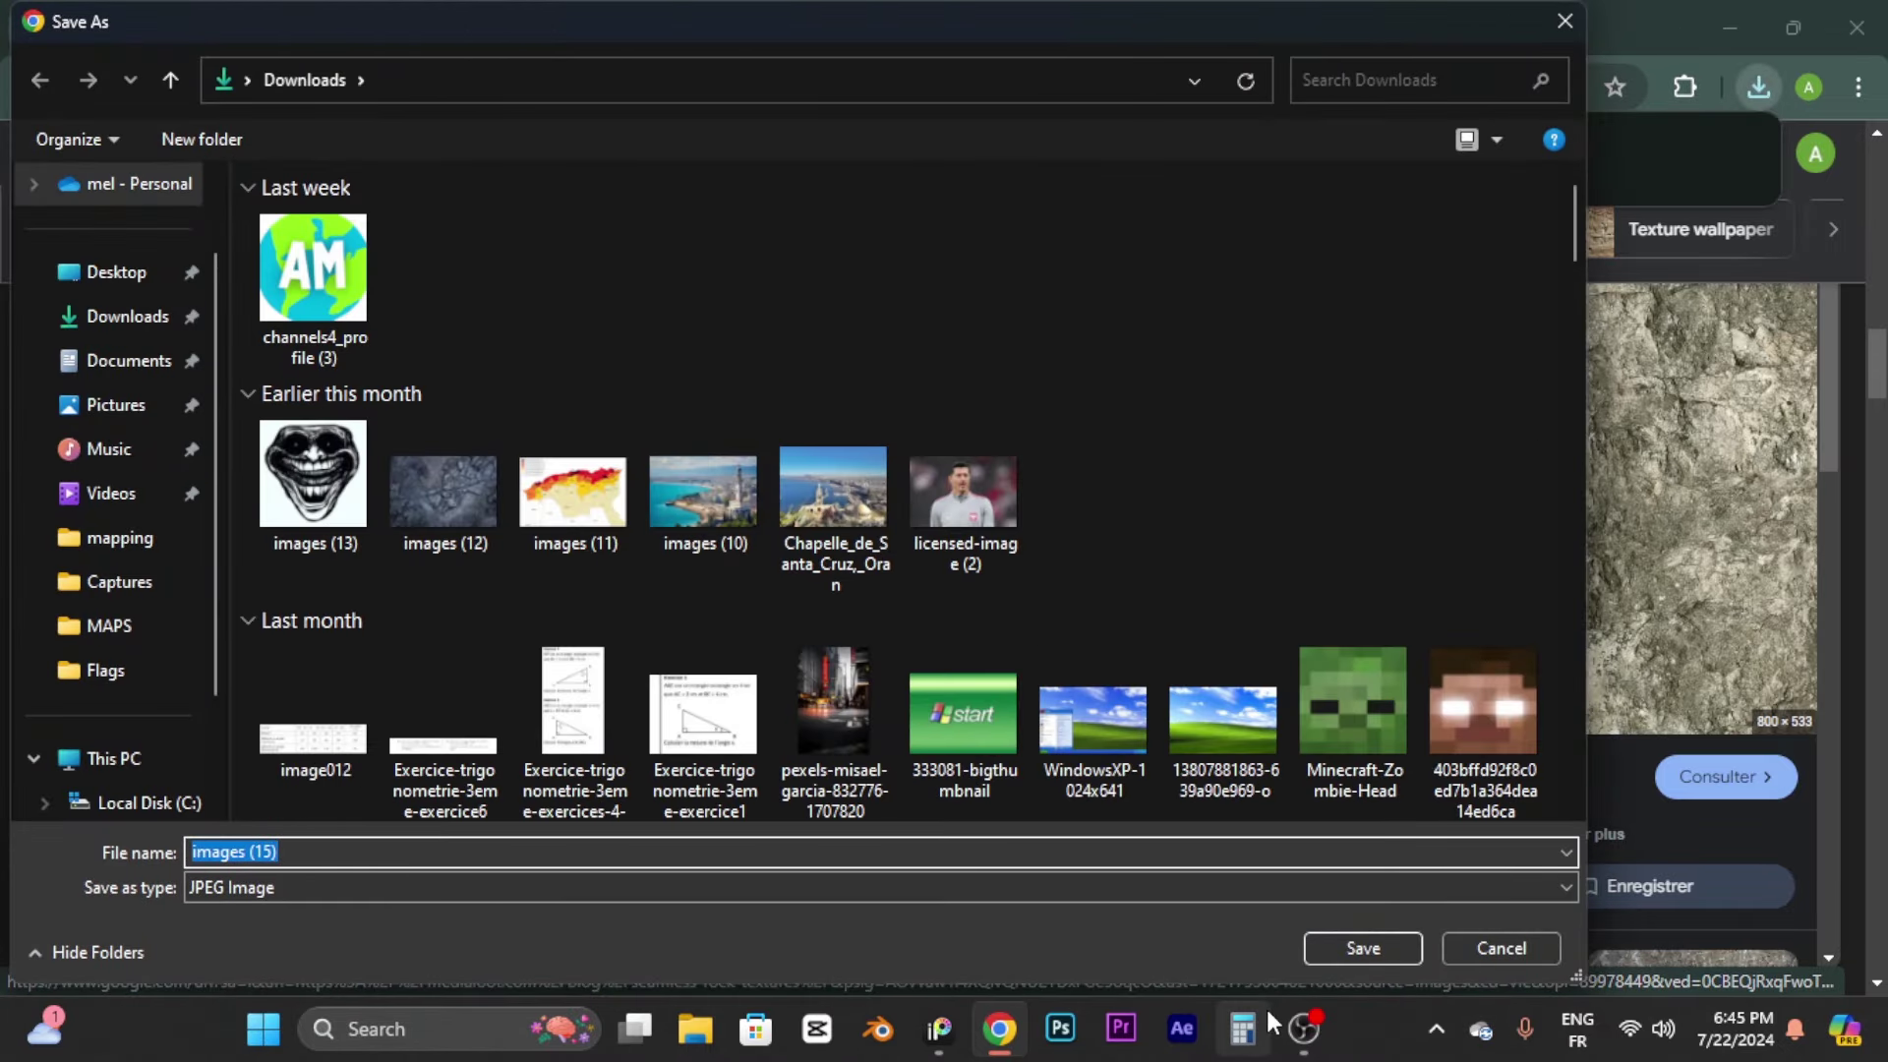
# Step: Dismiss the extra image save dialog, switch to ibisPaint, and return from the colored Europe map to the gallery
pyautogui.press('Escape')
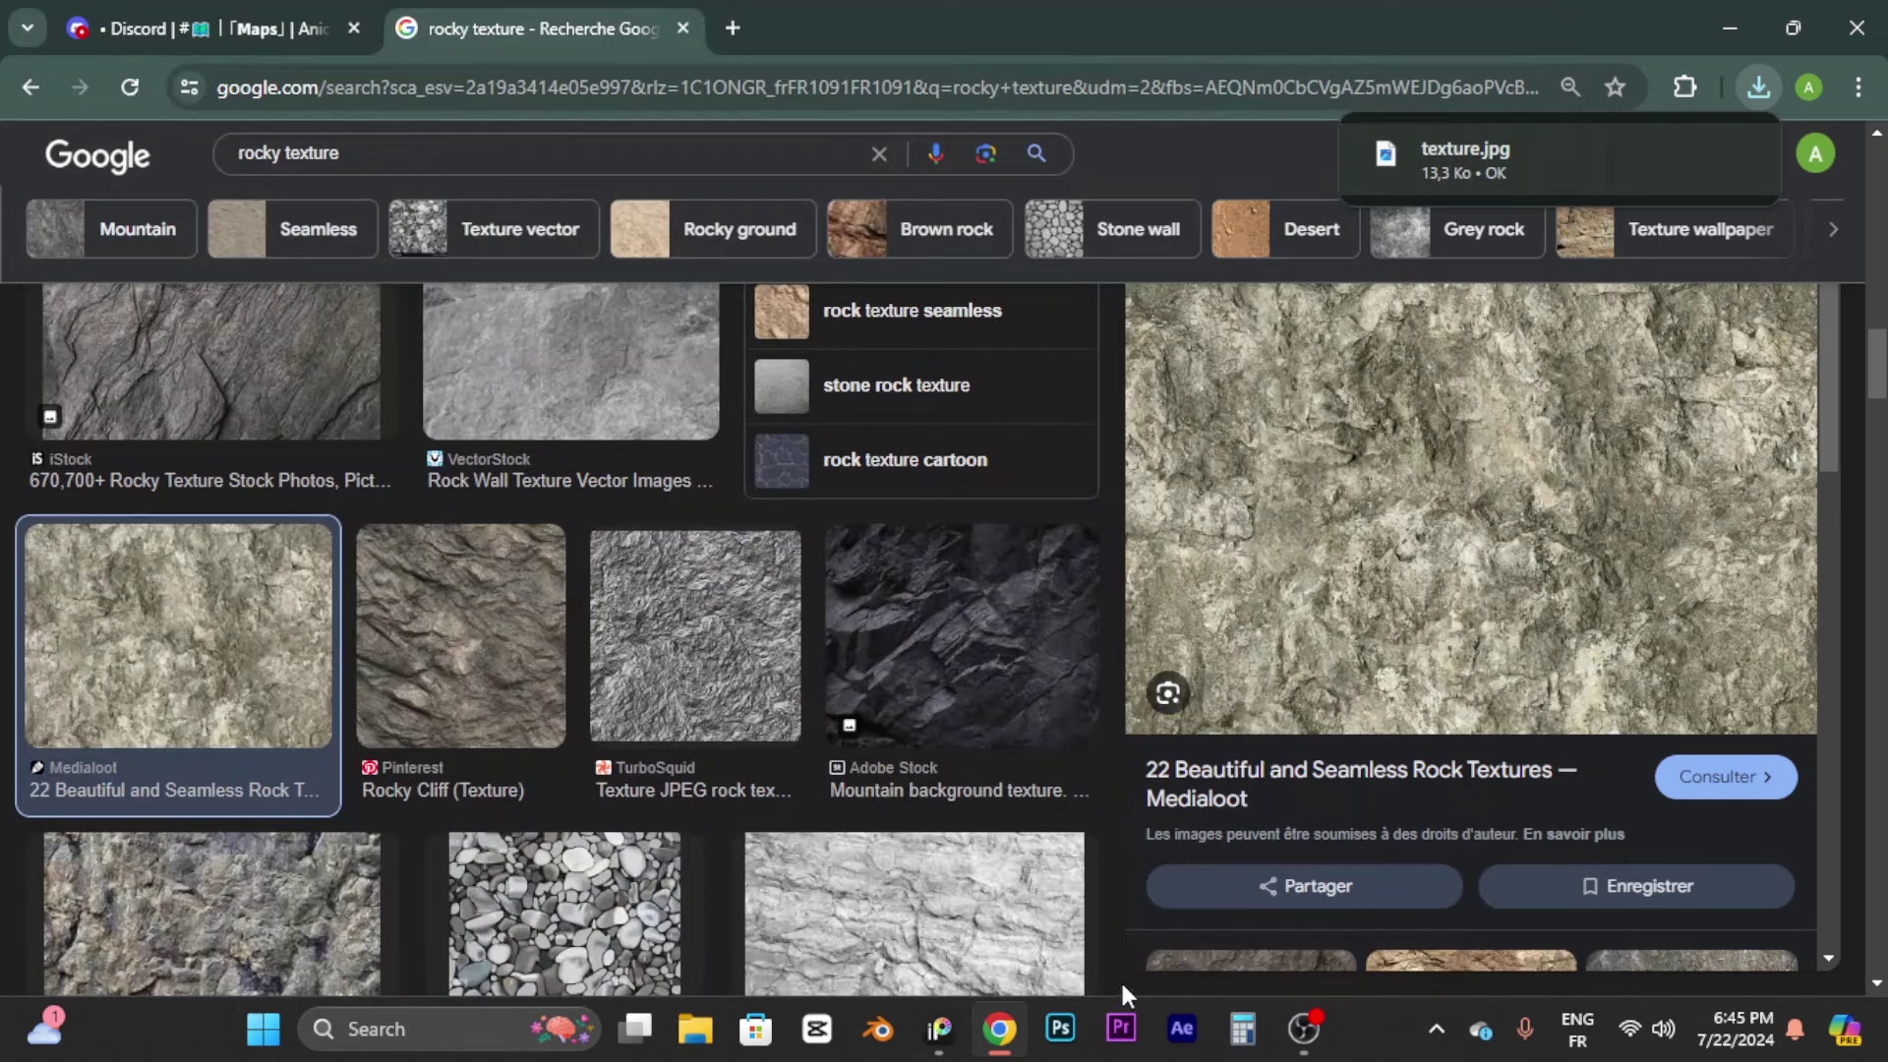
pyautogui.click(938, 1028)
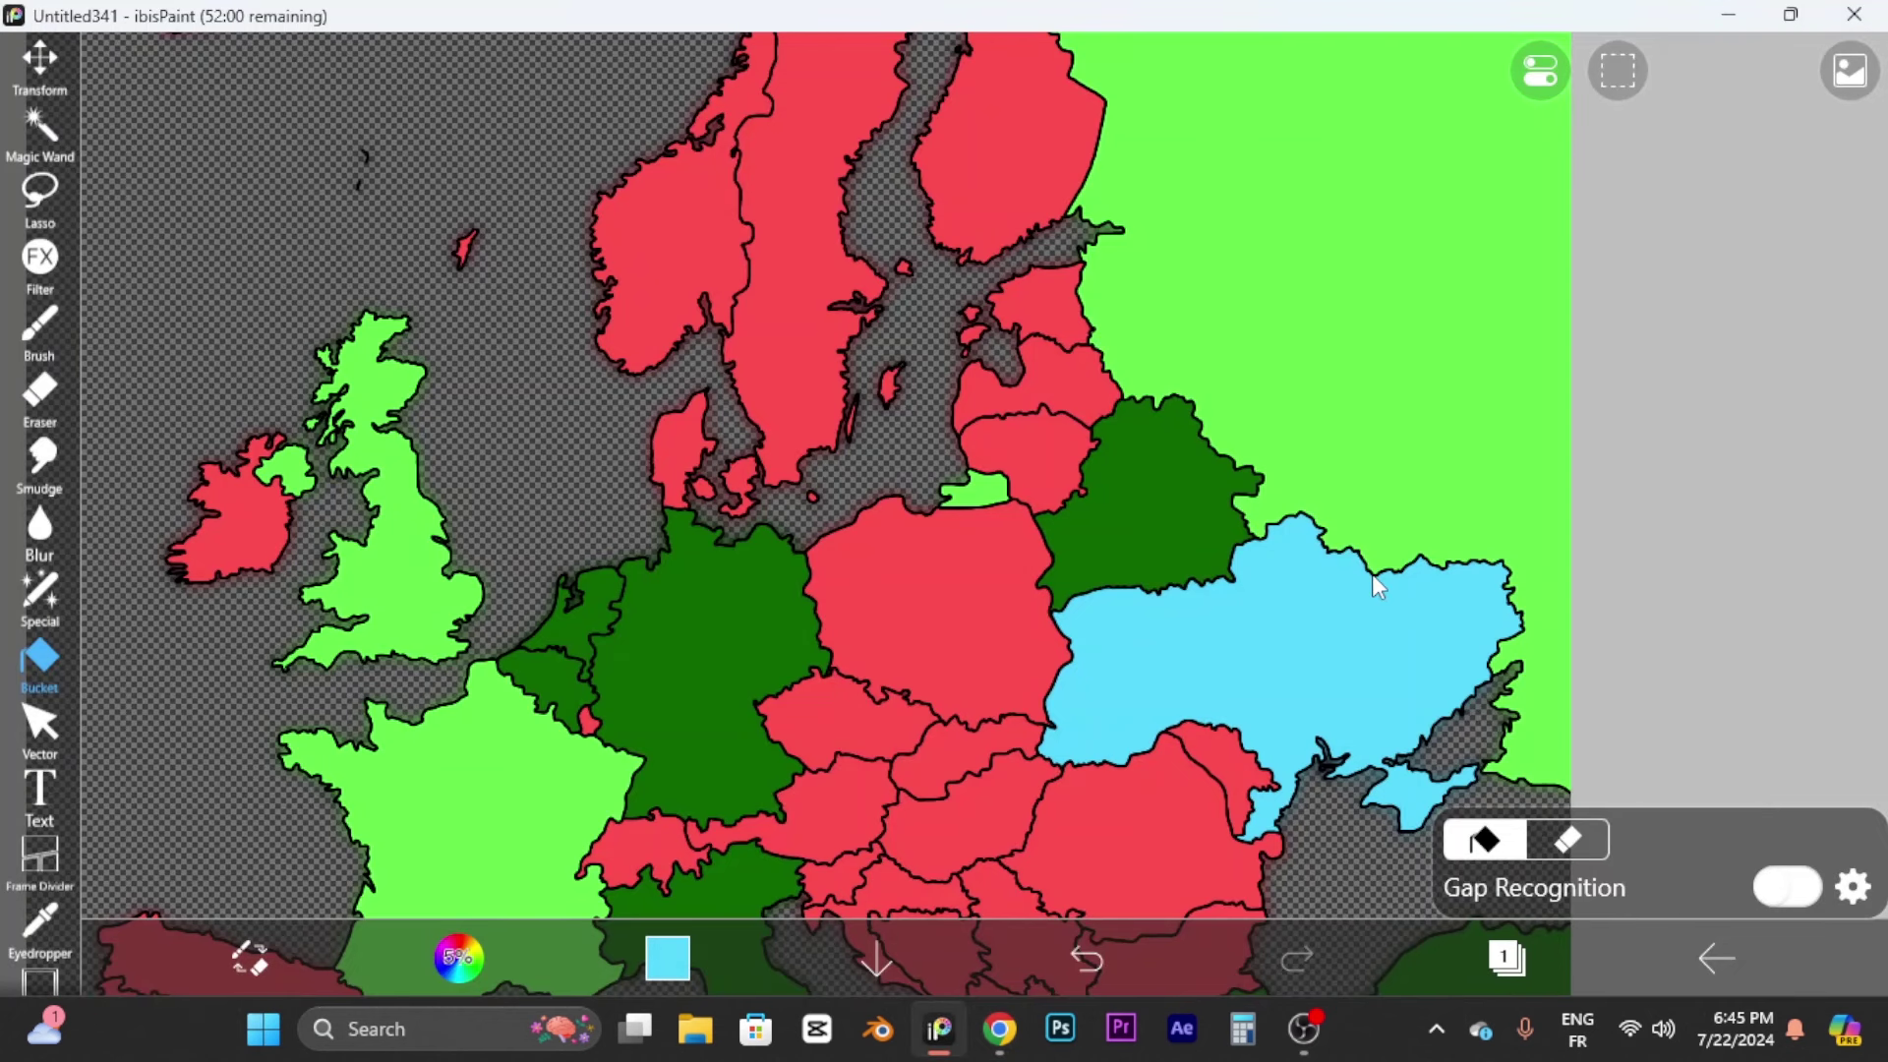
pyautogui.scroll(-5, 1372, 574)
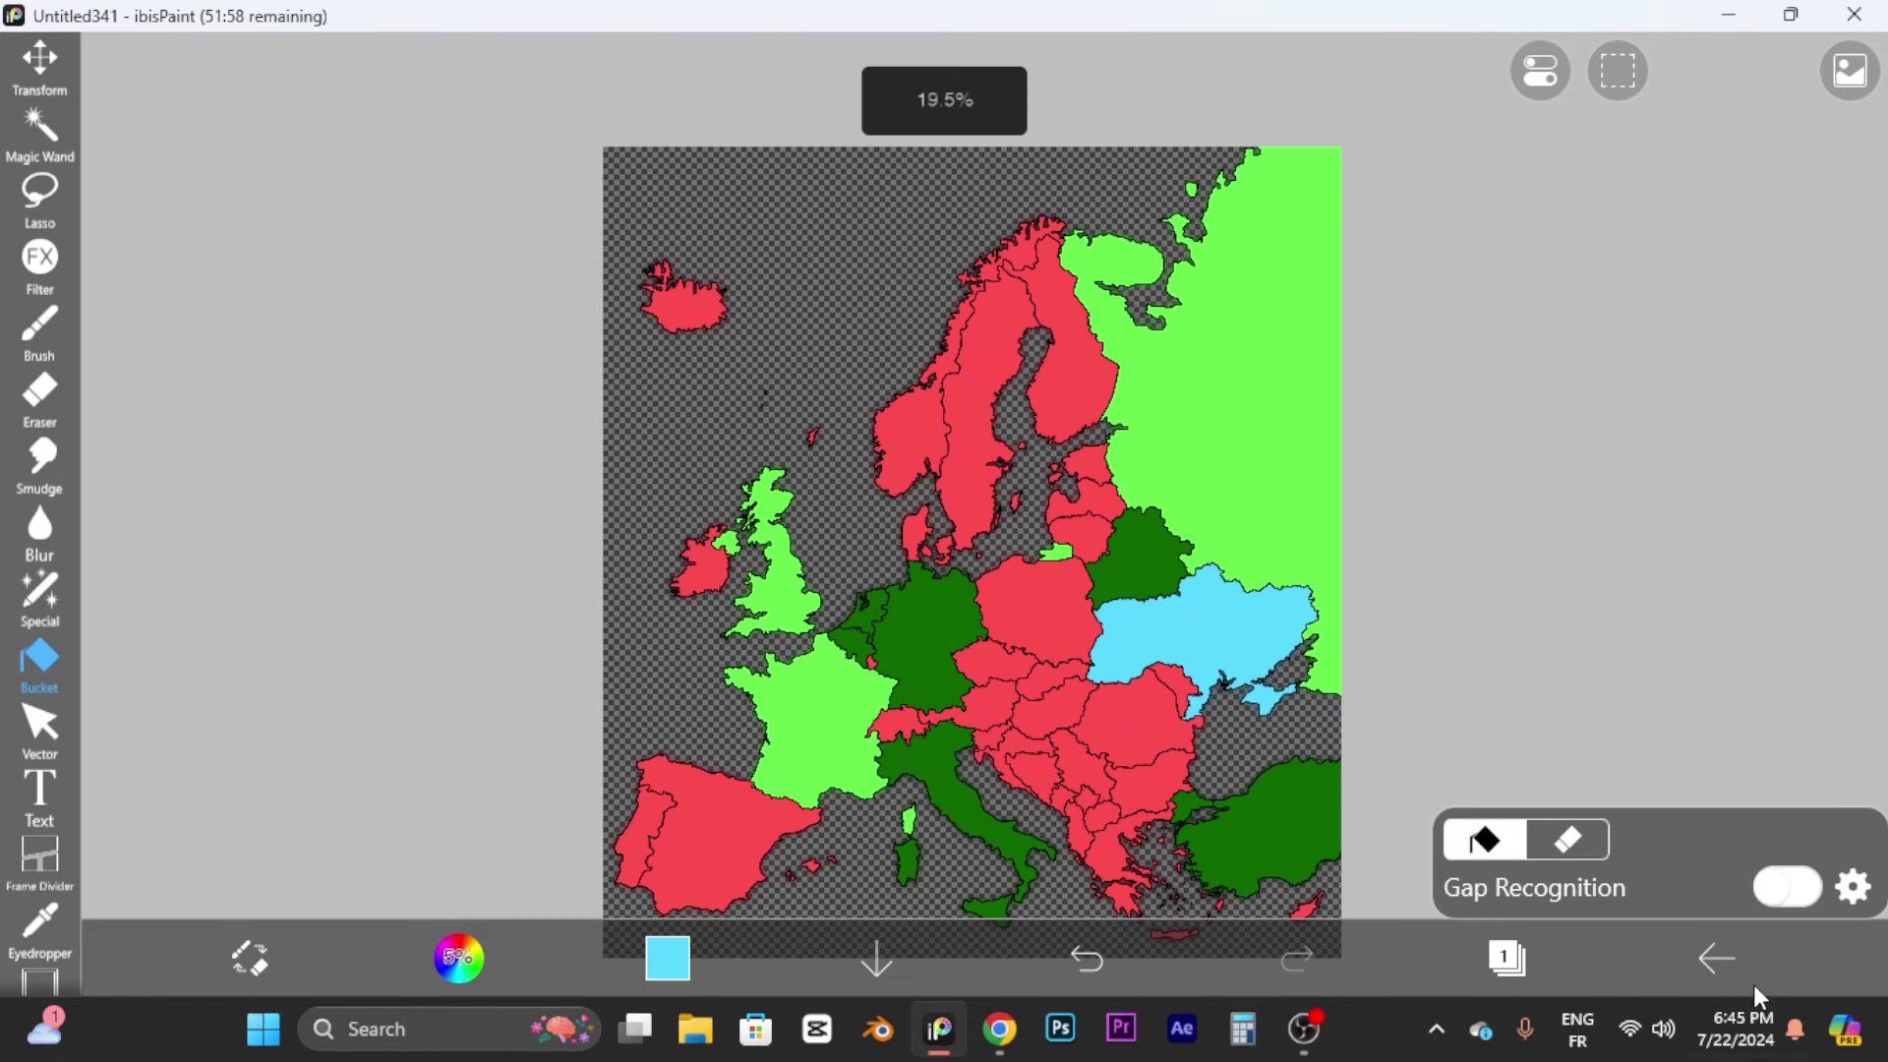
pyautogui.click(1686, 939)
pyautogui.click(1668, 865)
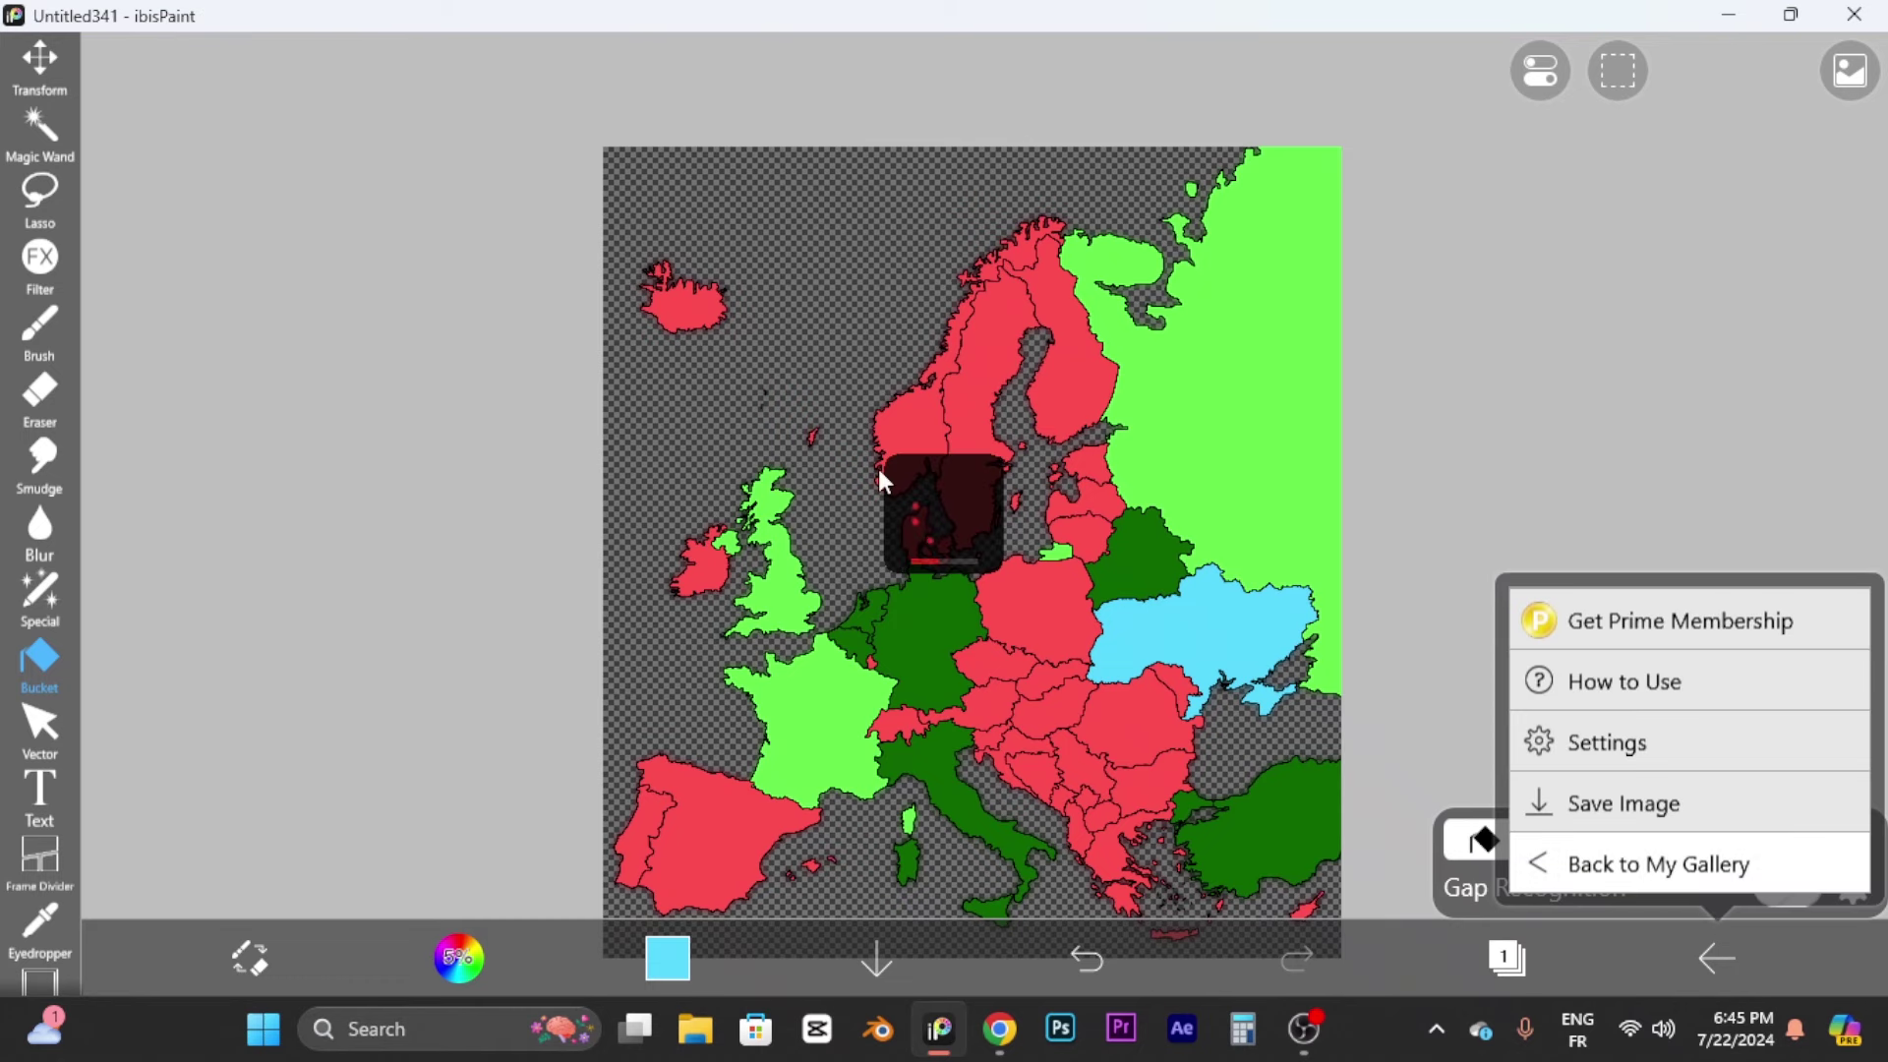
# Step: Create a new canvas by importing the blank EUROPE MAP picture from the mapping folder
pyautogui.click(1410, 71)
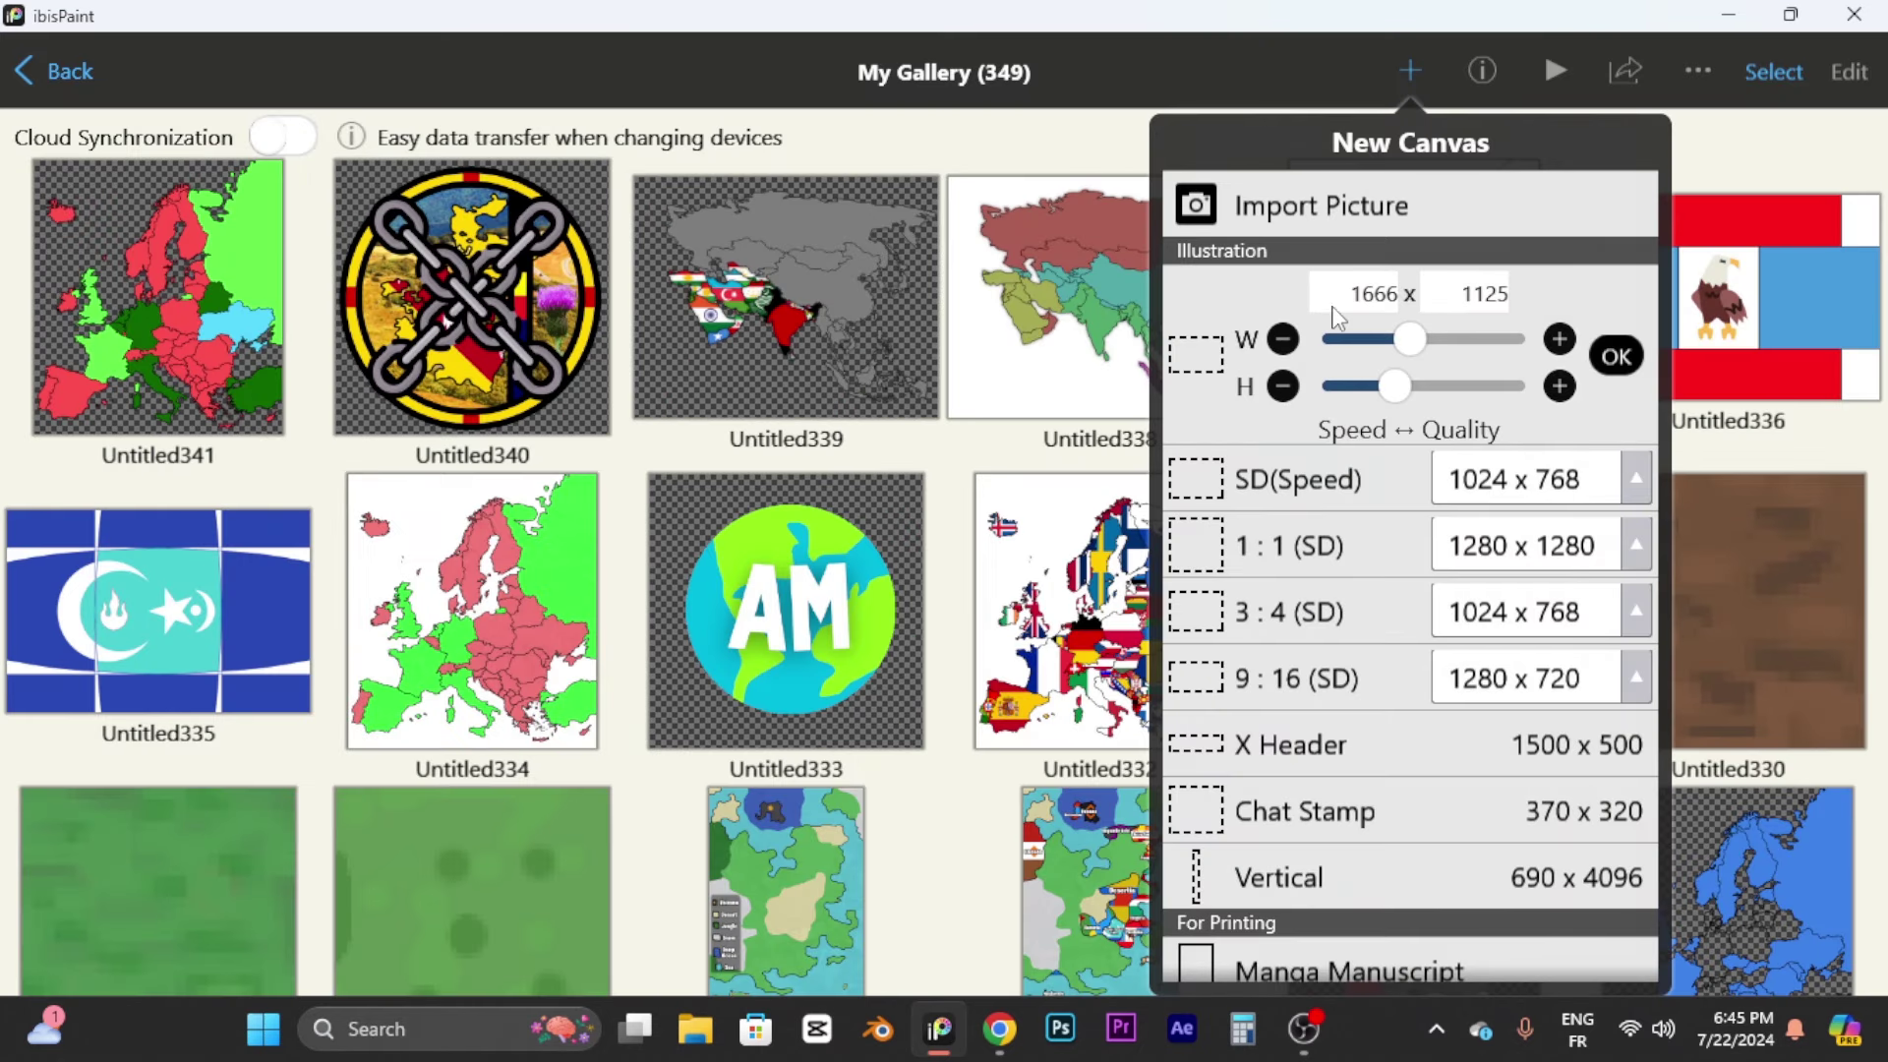
pyautogui.click(1315, 202)
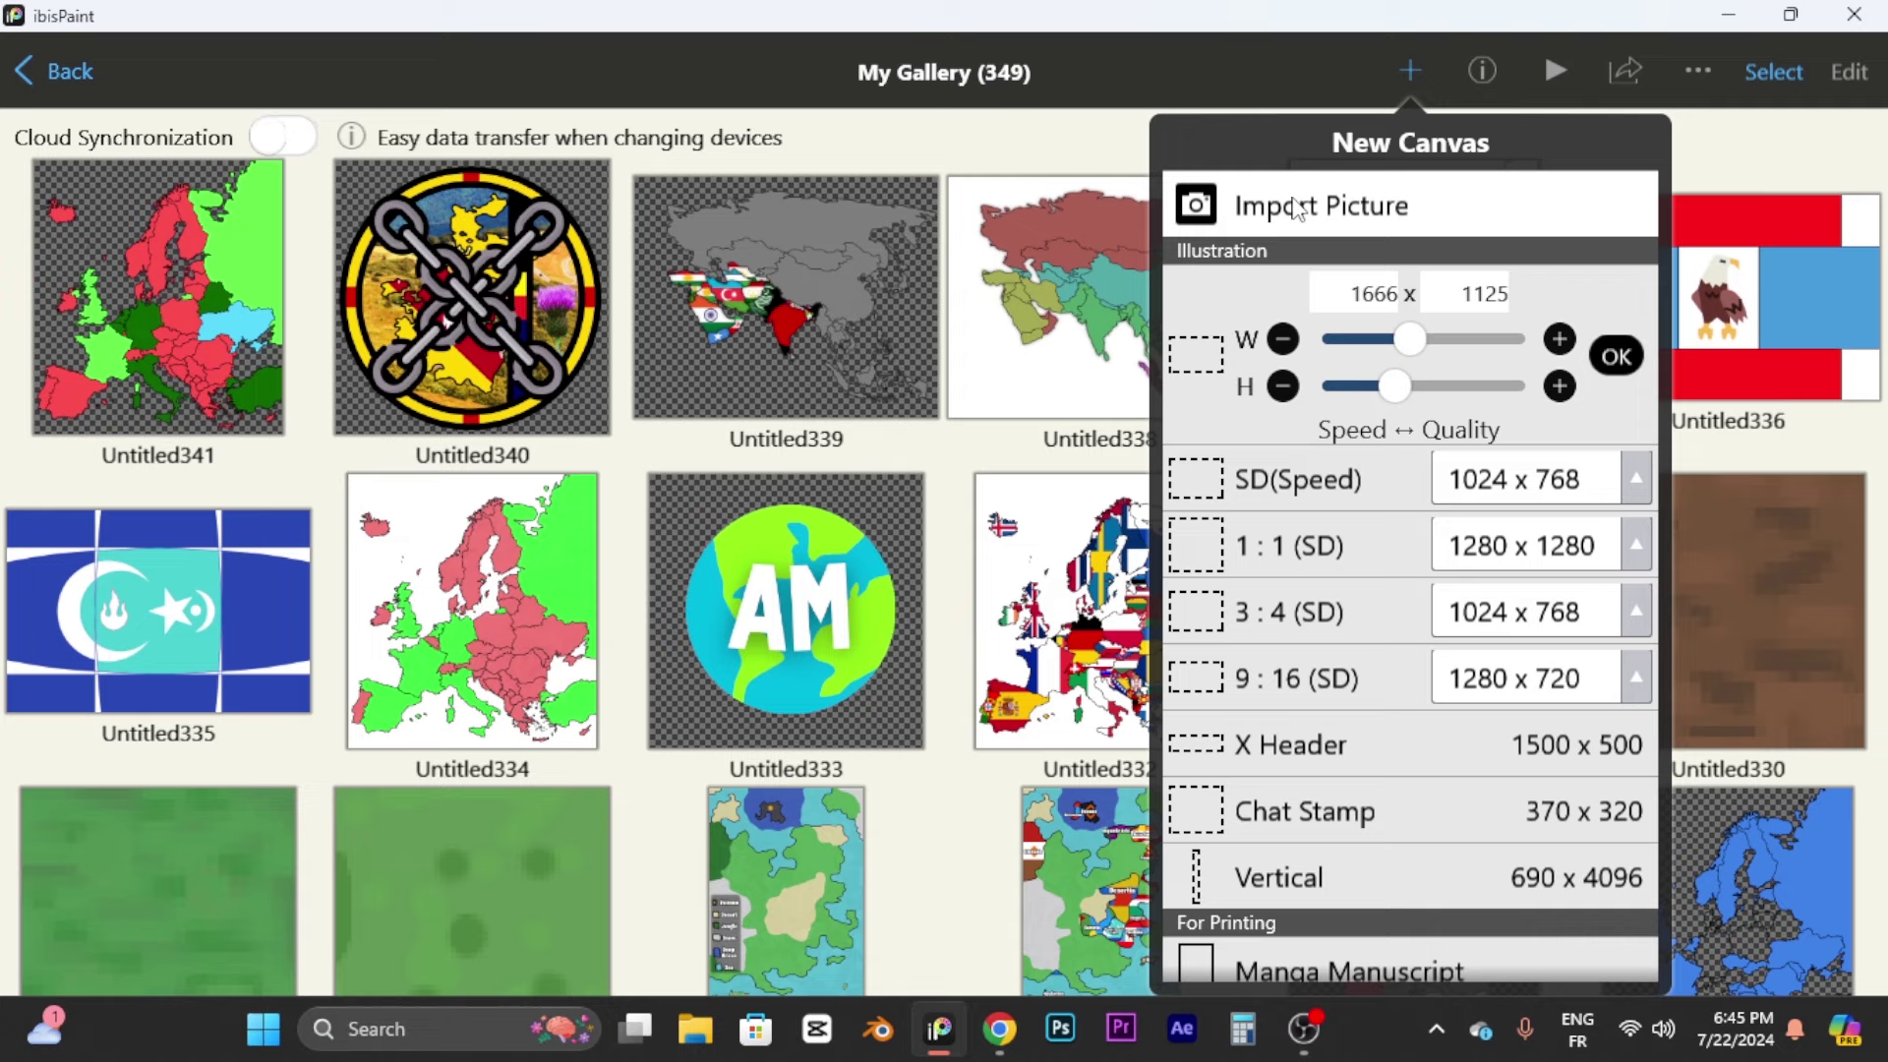
pyautogui.scroll(-5, 413, 409)
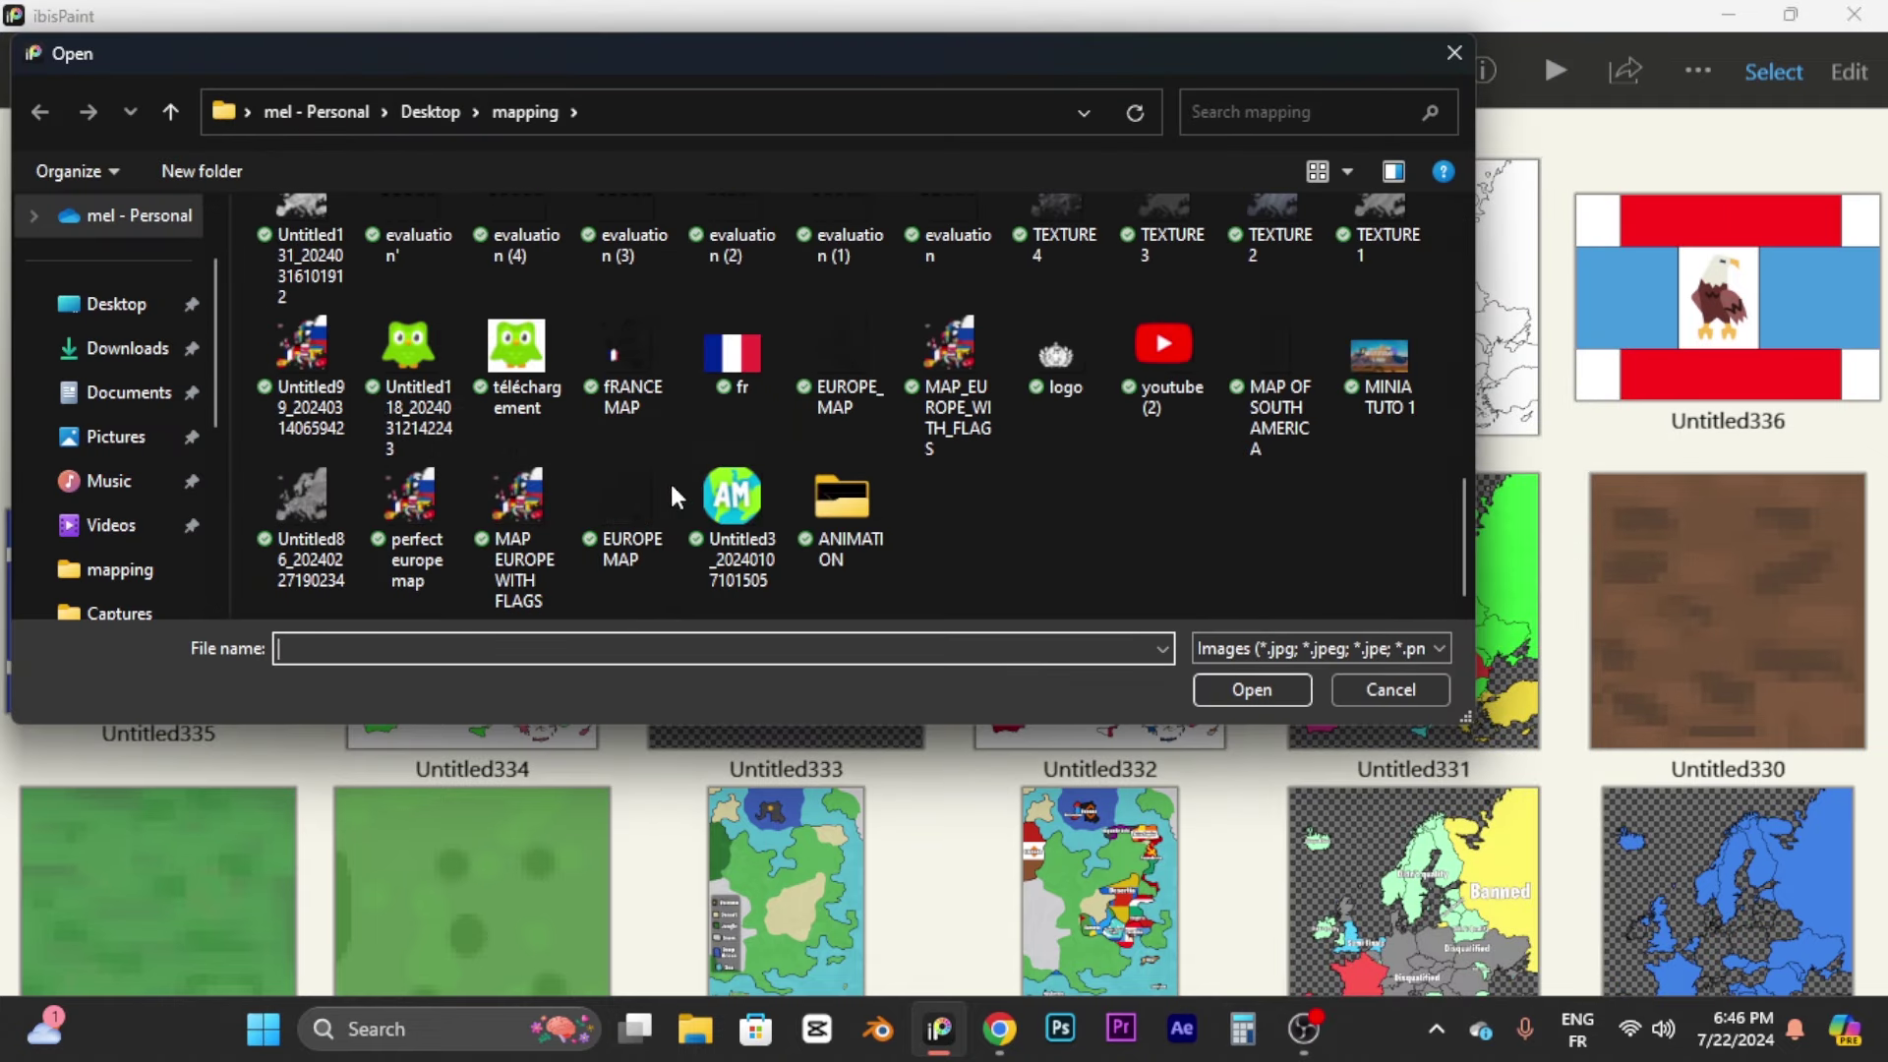
pyautogui.doubleClick(633, 522)
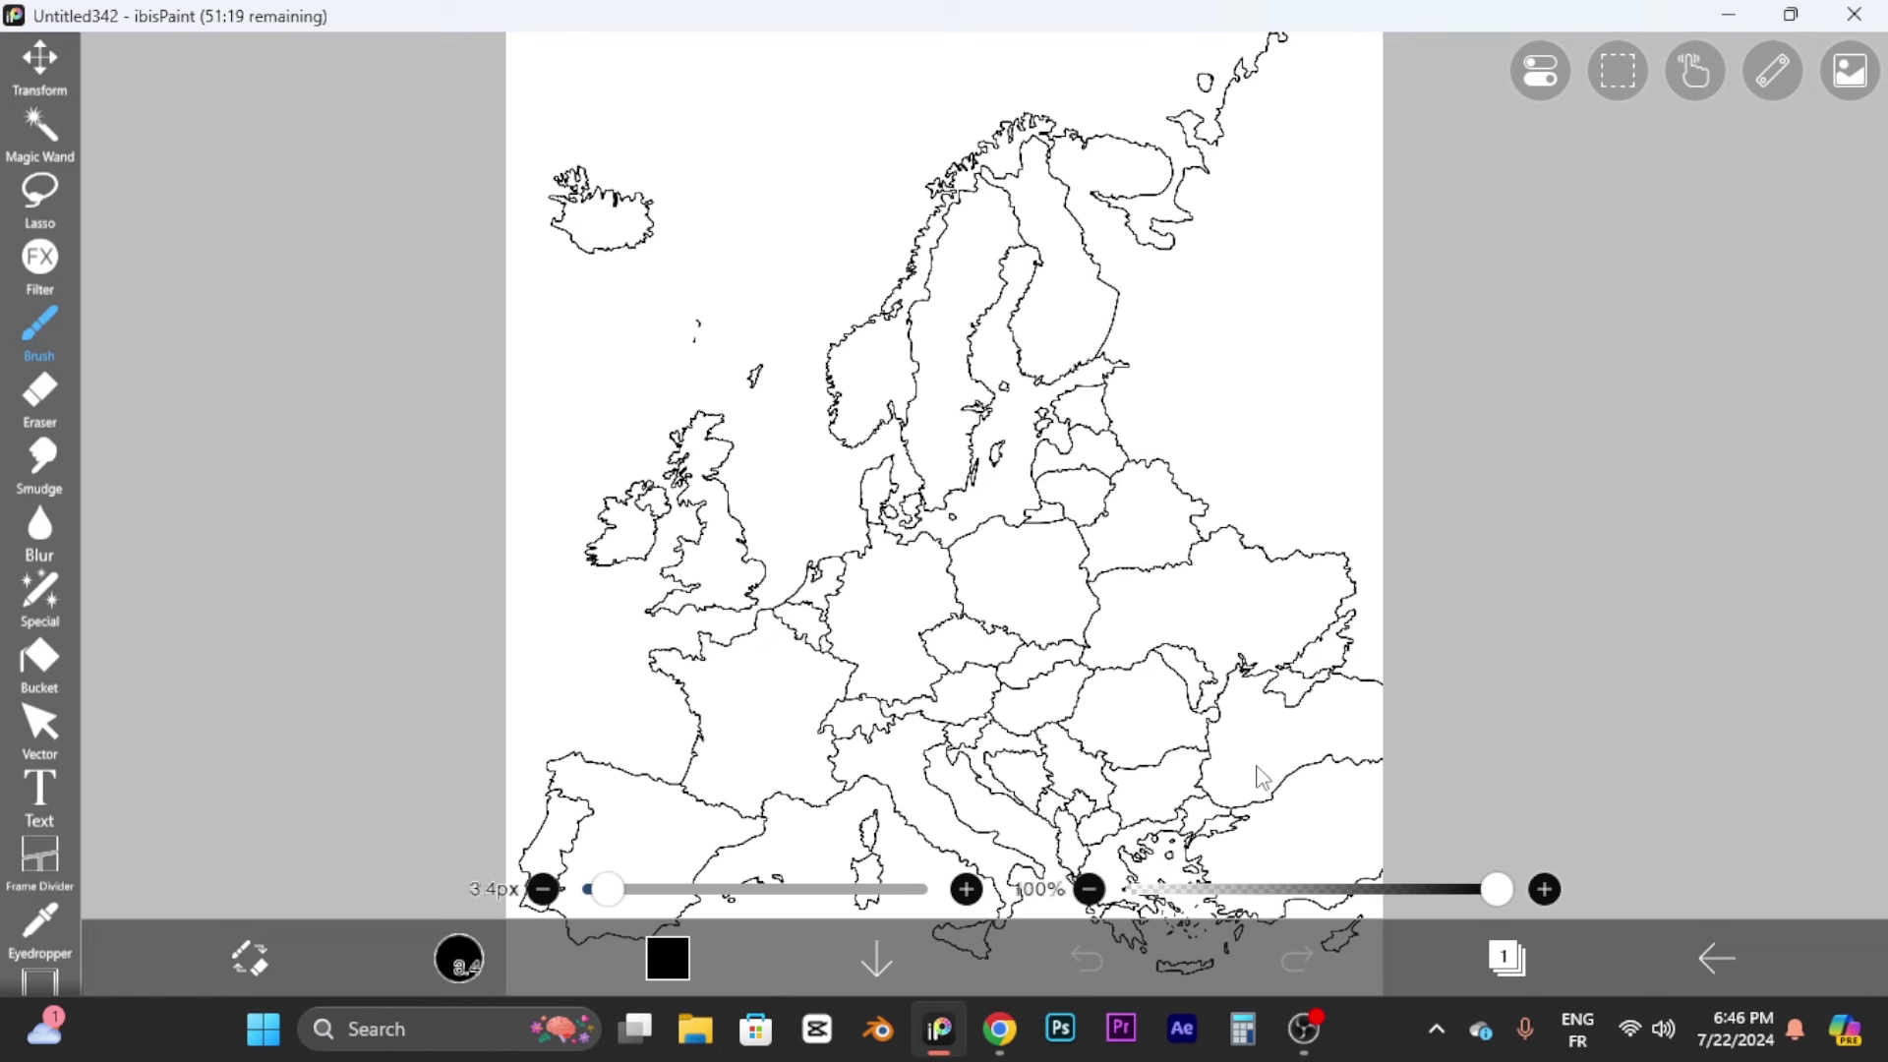
# Step: Import the texture JPG from the Desktop as a new layer covering the whole canvas, without extracting lines or removing its background
pyautogui.click(1507, 958)
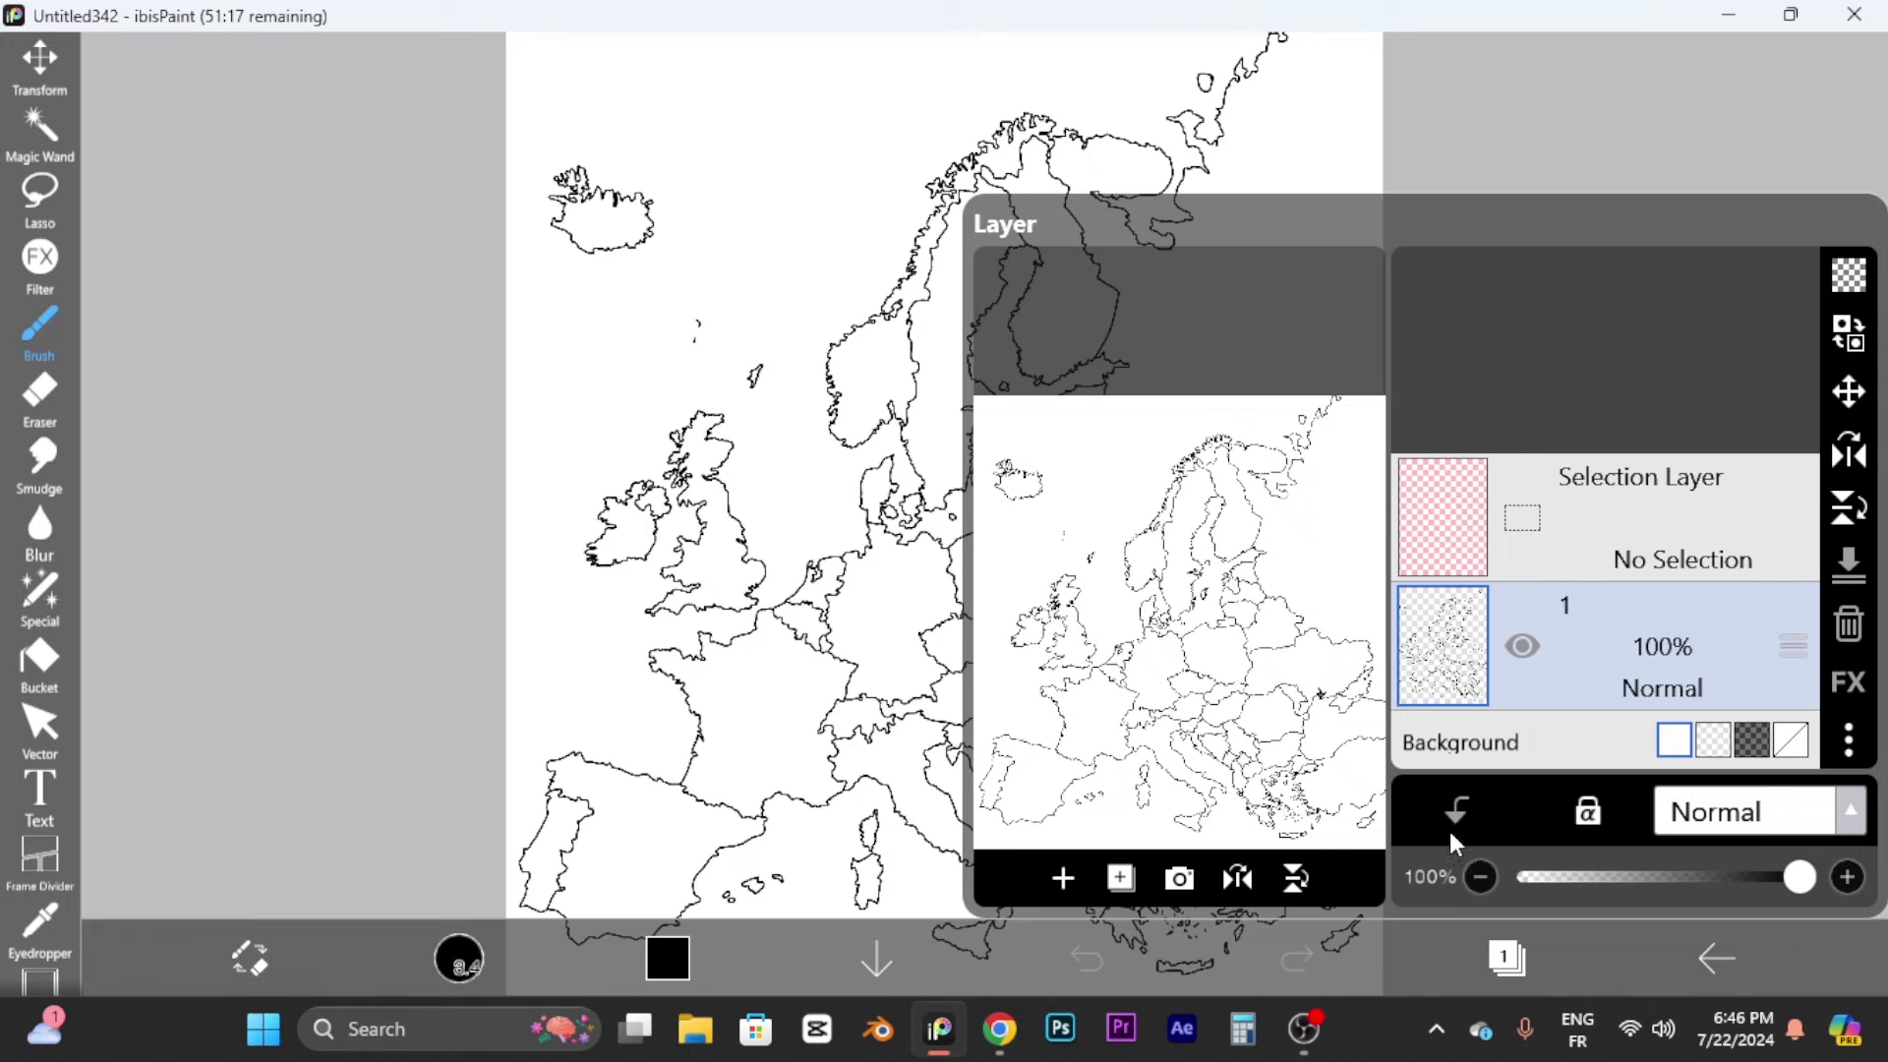
pyautogui.click(1180, 878)
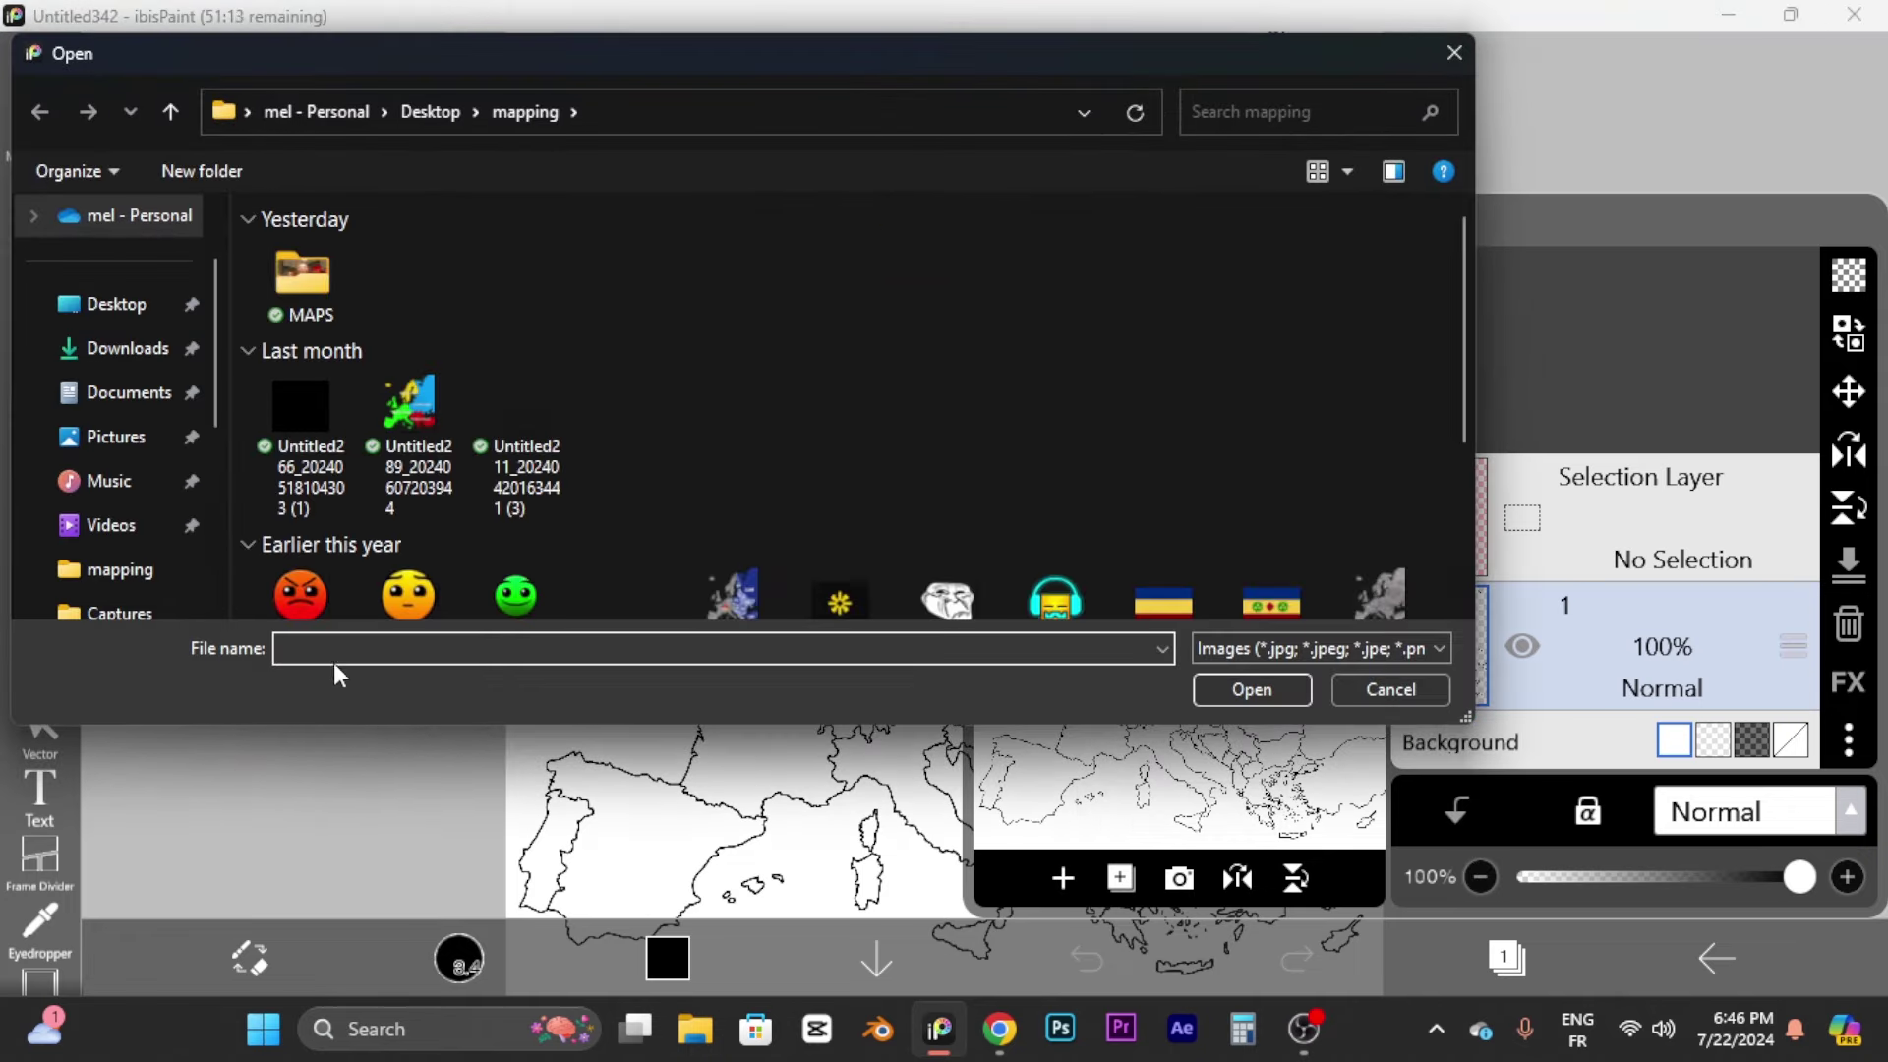
pyautogui.click(113, 304)
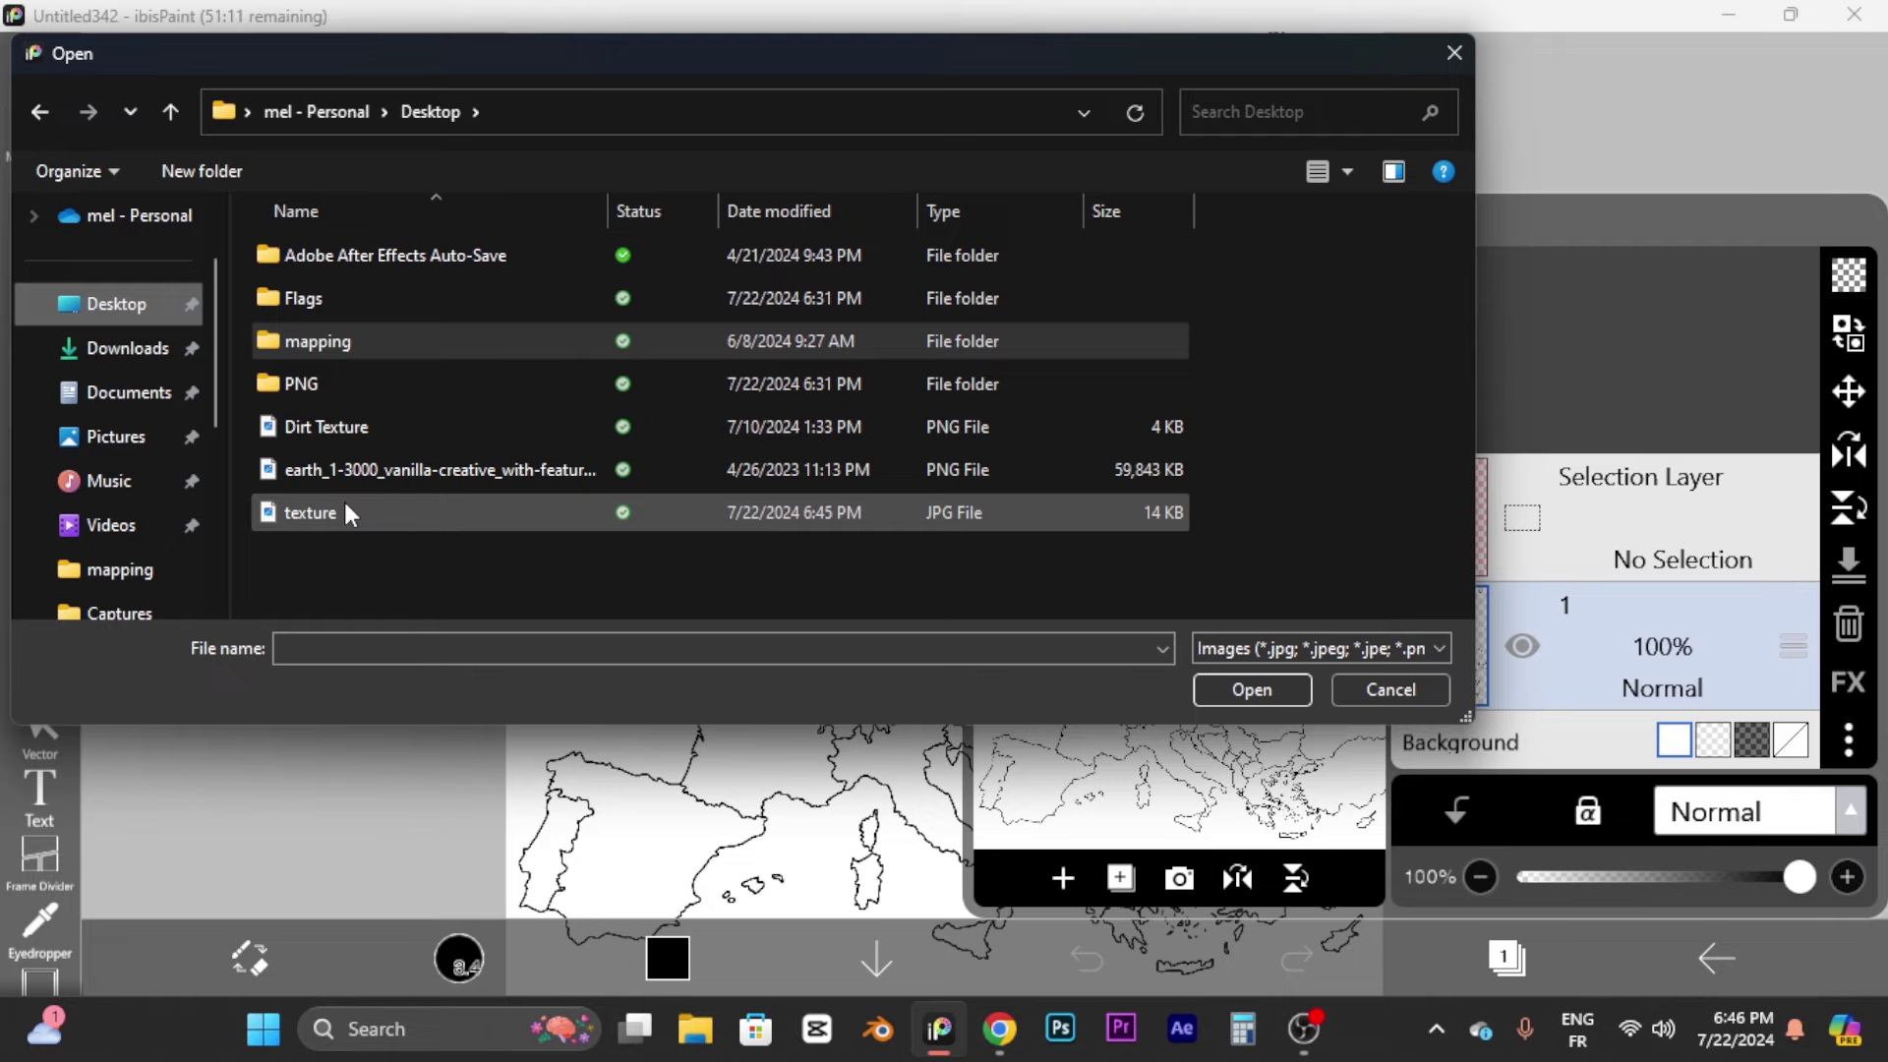
pyautogui.click(295, 511)
pyautogui.click(1234, 691)
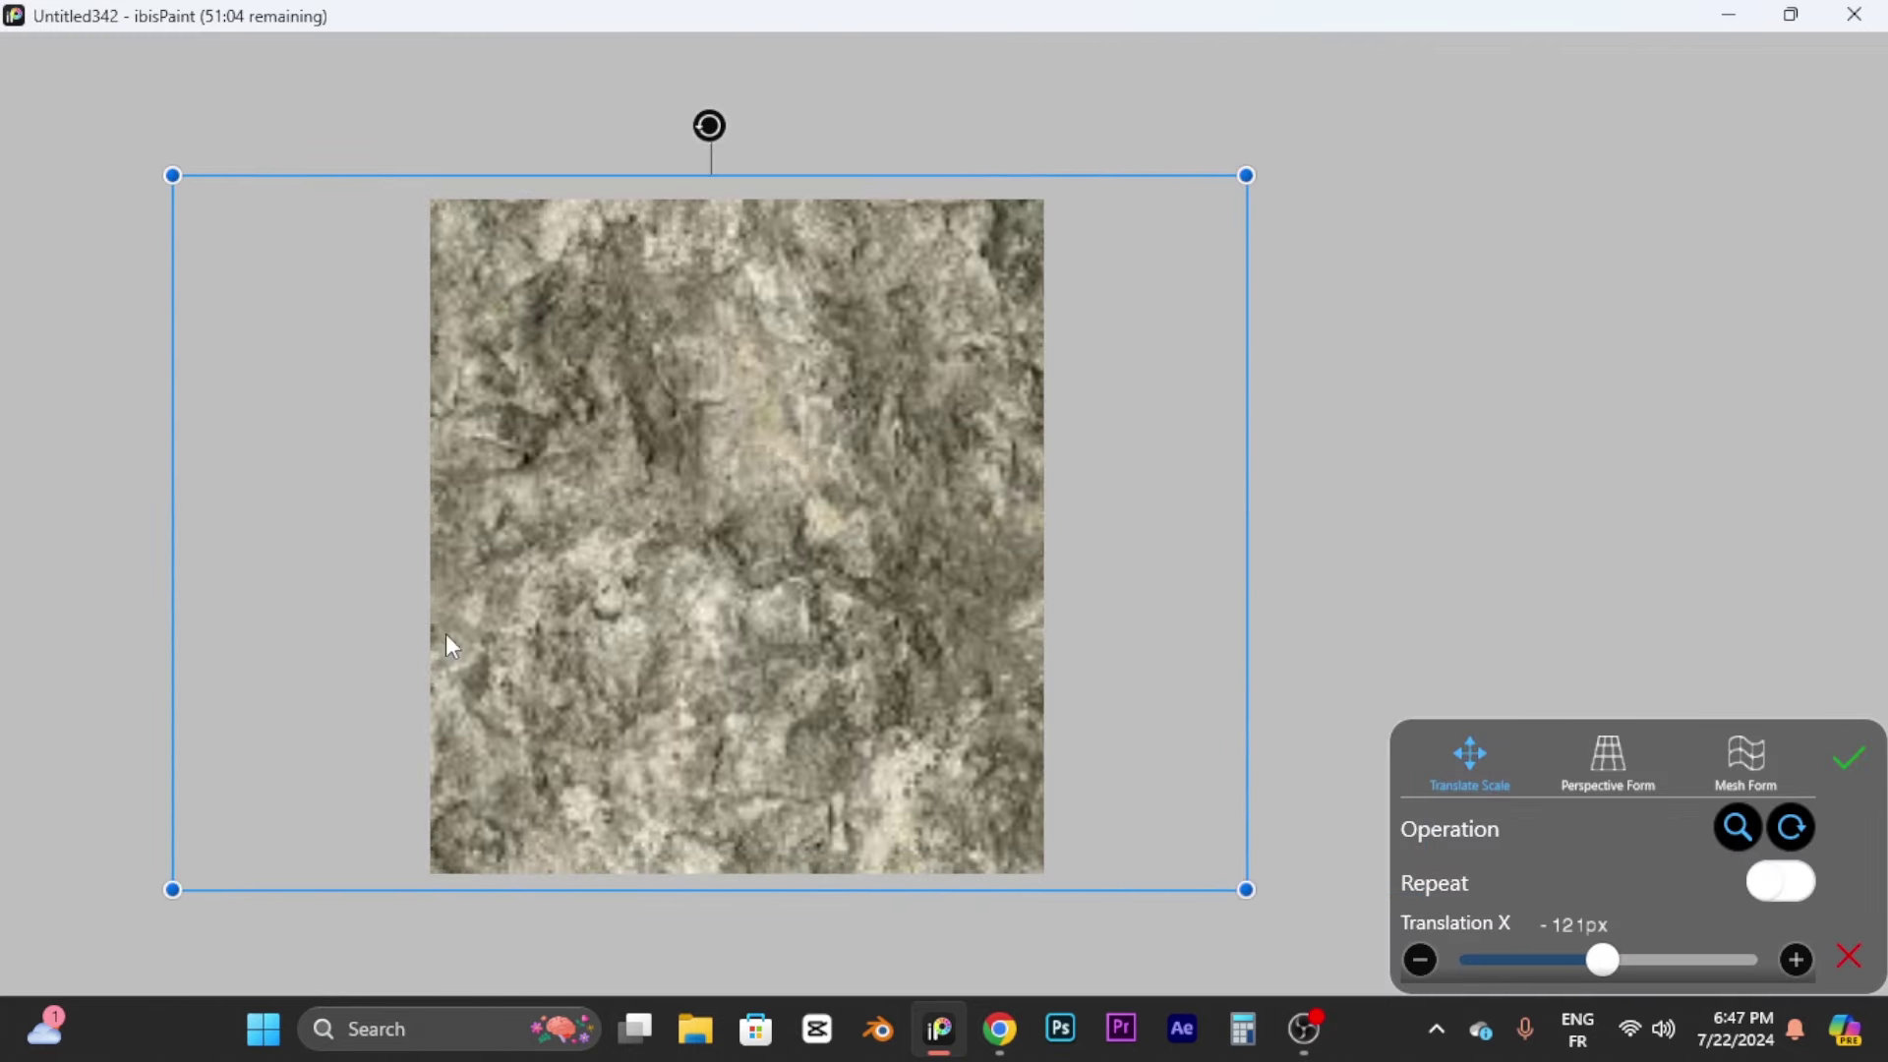
pyautogui.click(1850, 763)
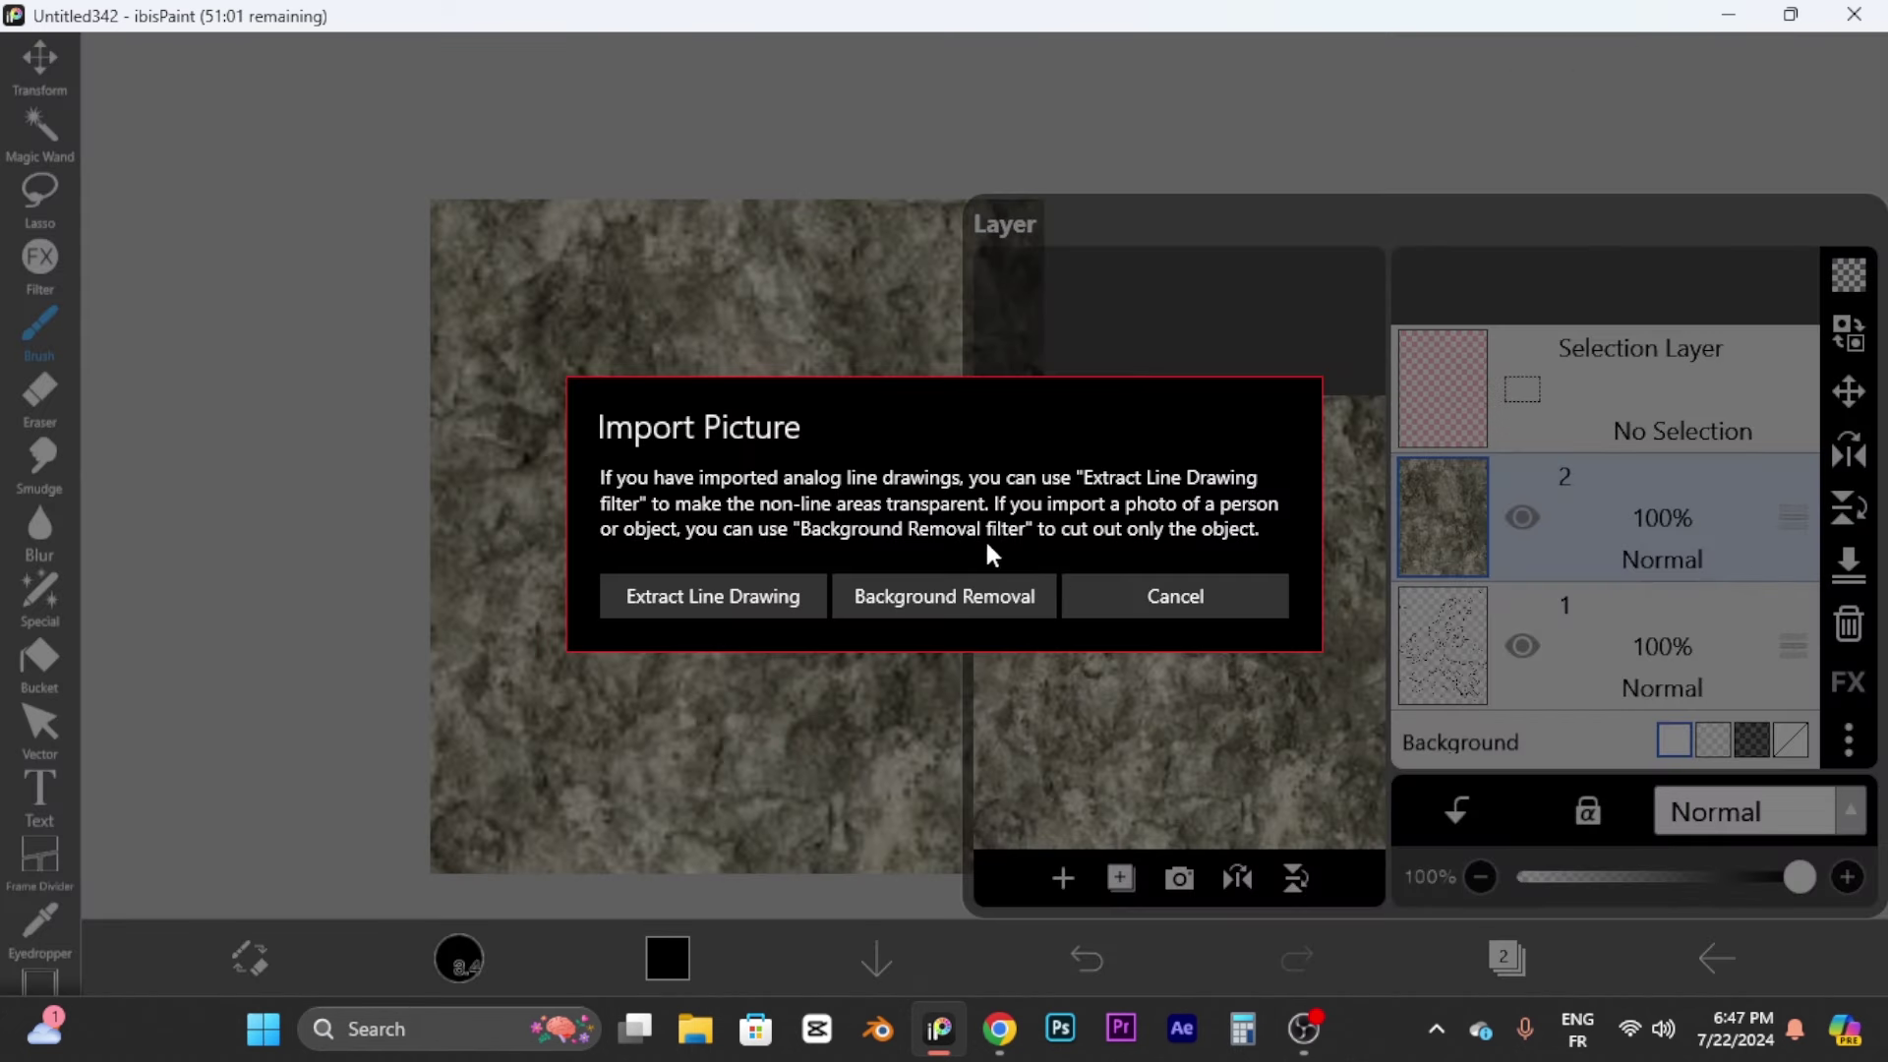
pyautogui.click(1098, 588)
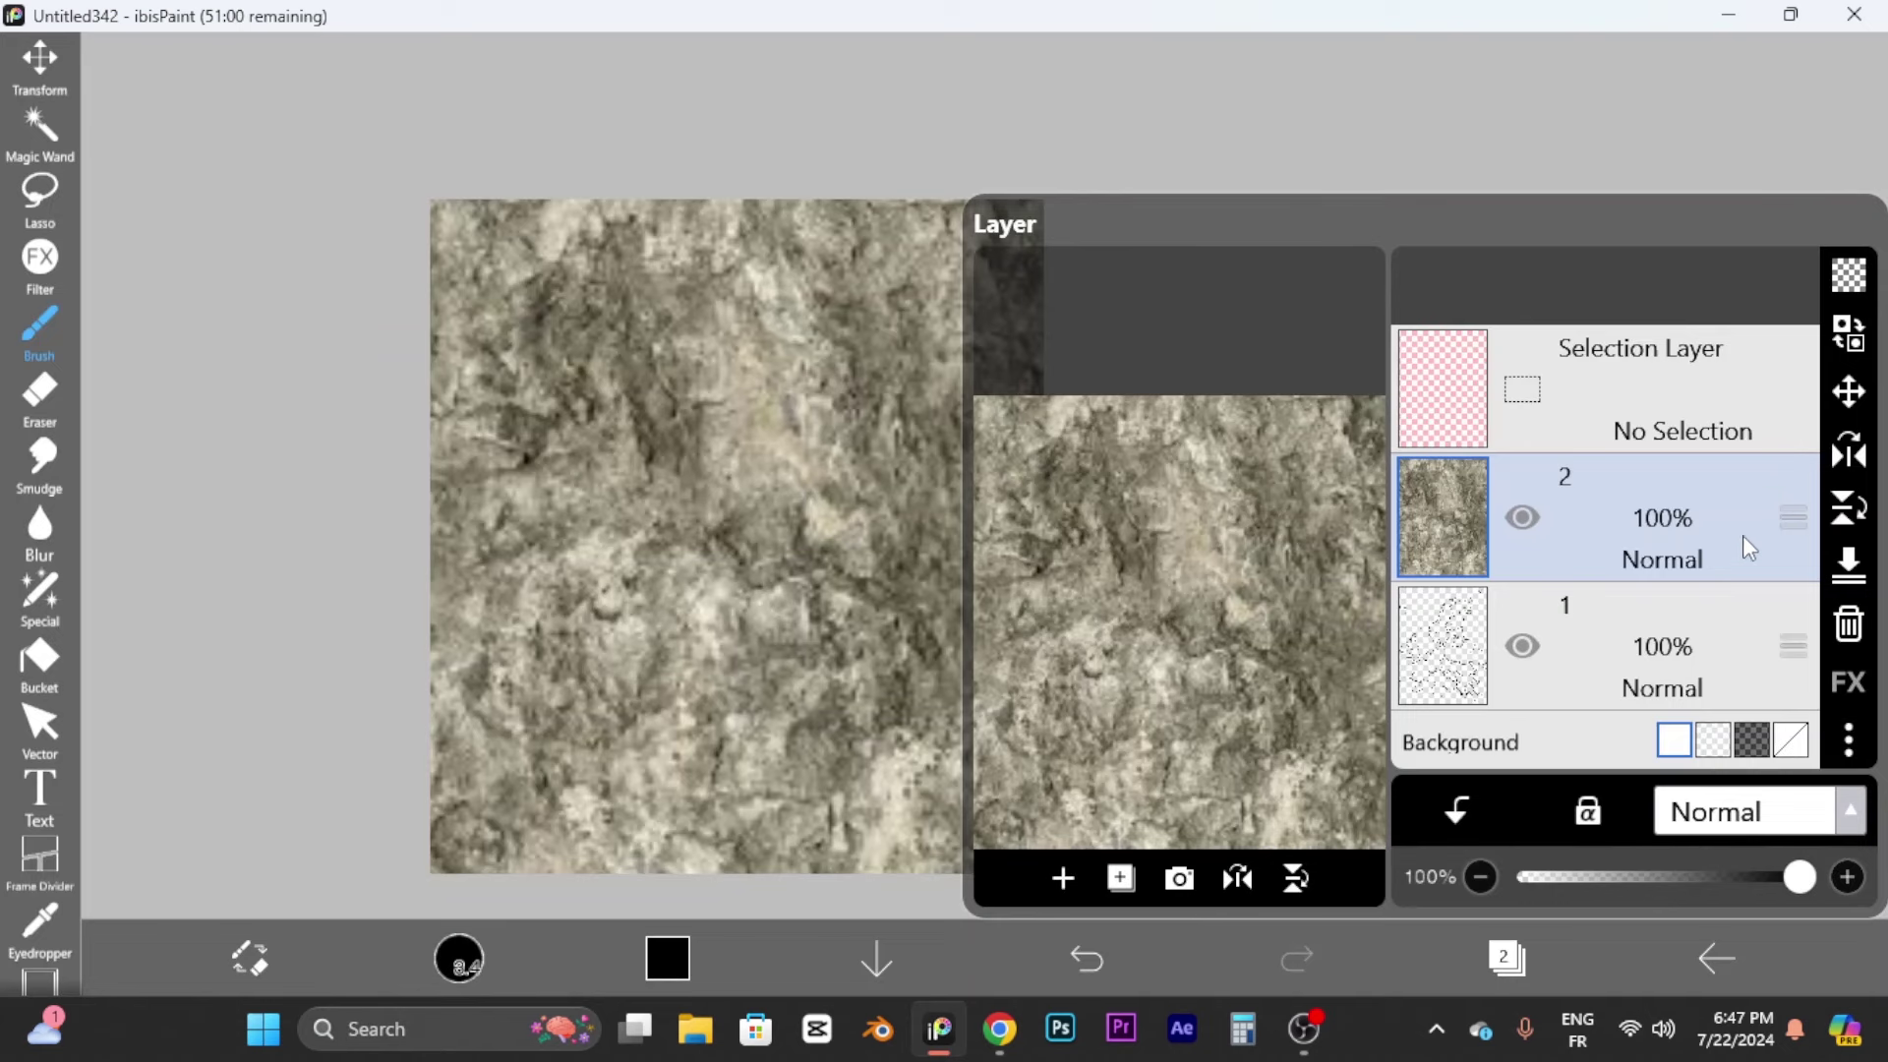
# Step: Move the rock texture layer beneath the country outlines and check the borders over it
pyautogui.moveTo(1789, 509); pyautogui.dragTo(1790, 644)
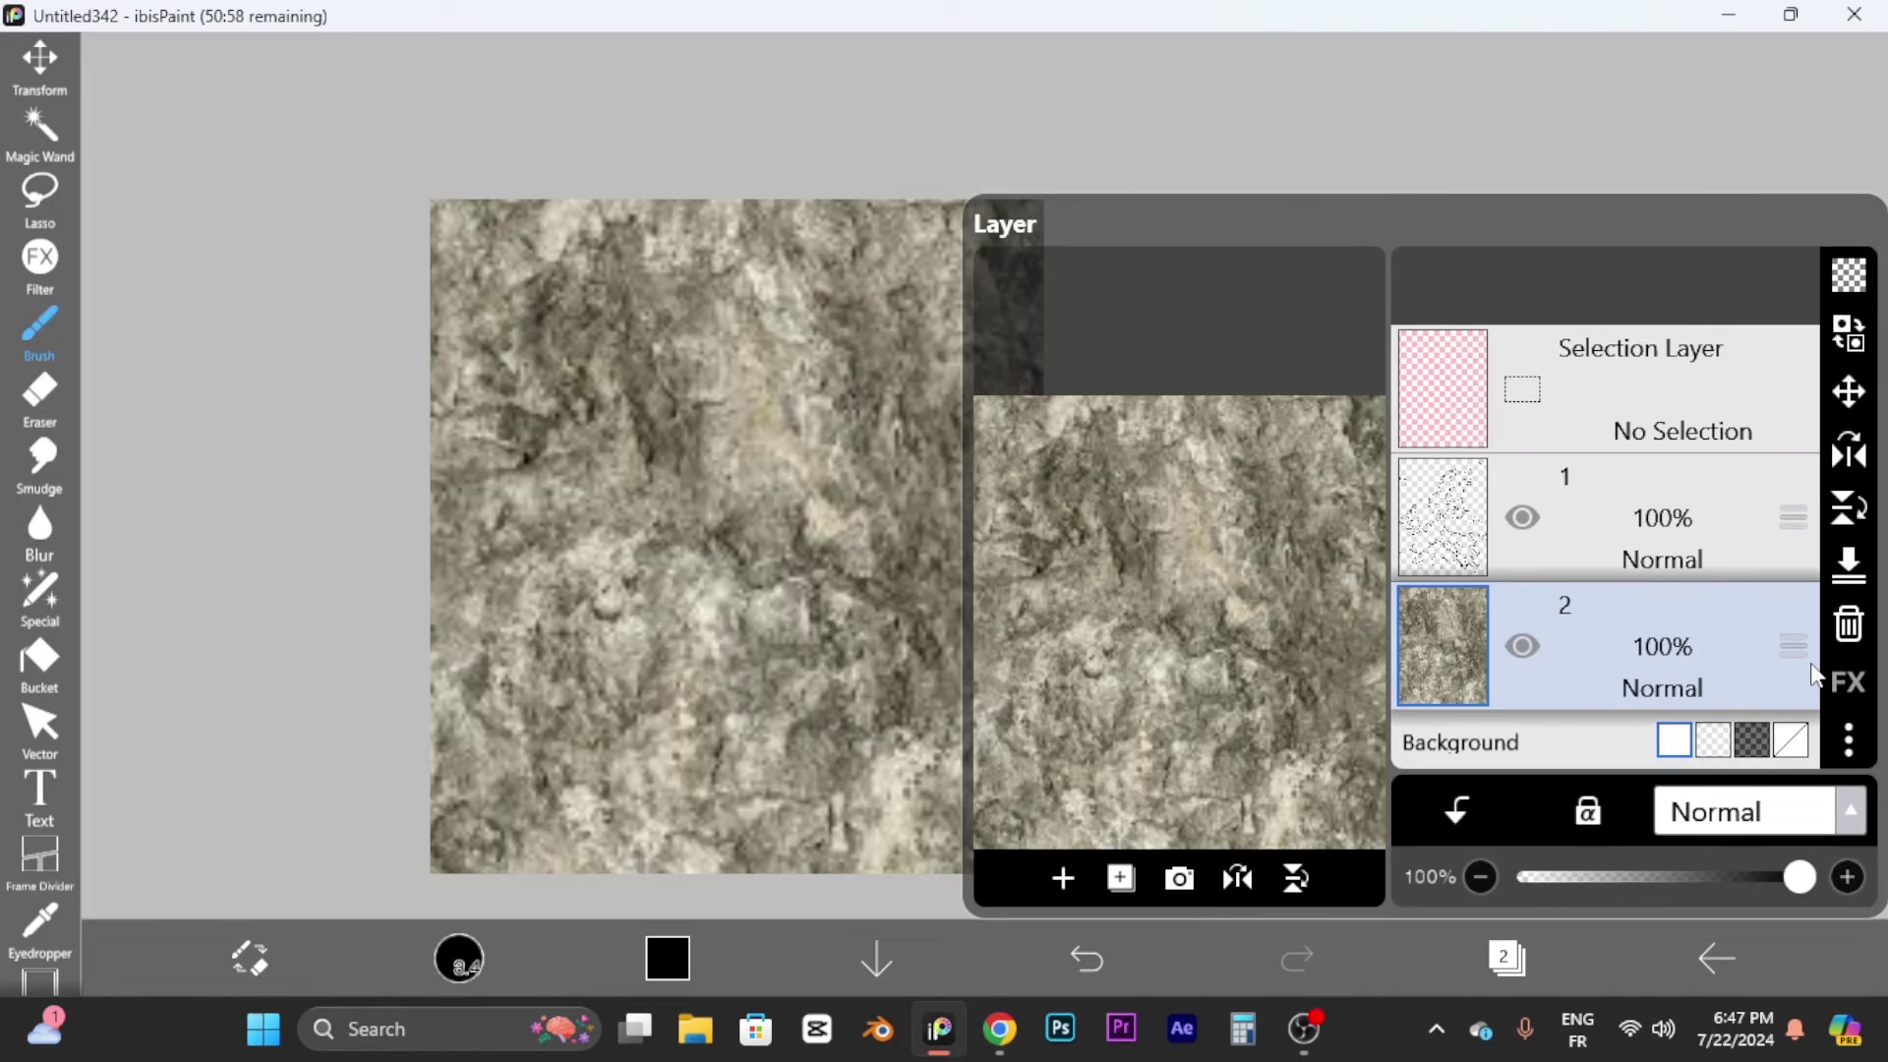
pyautogui.click(904, 409)
pyautogui.scroll(1, 904, 409)
pyautogui.scroll(6, 905, 409)
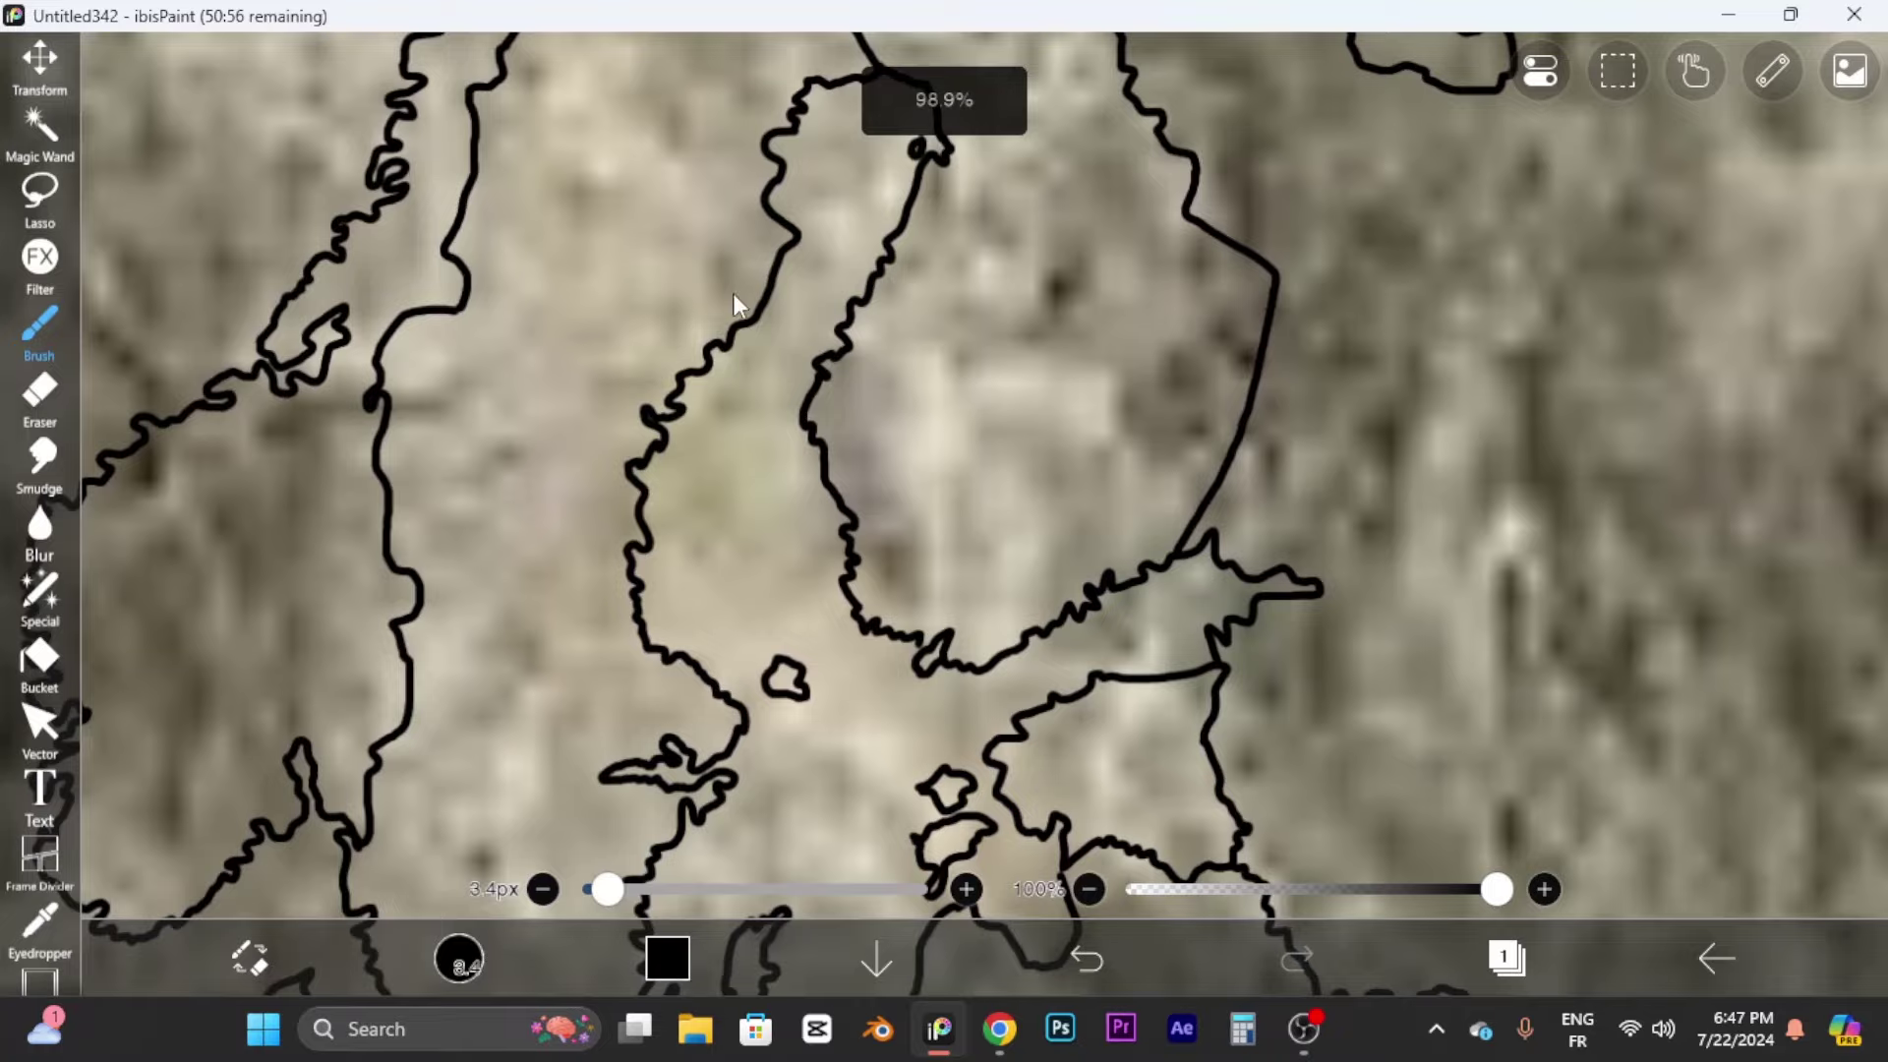
pyautogui.scroll(-5, 698, 480)
pyautogui.scroll(1, 580, 411)
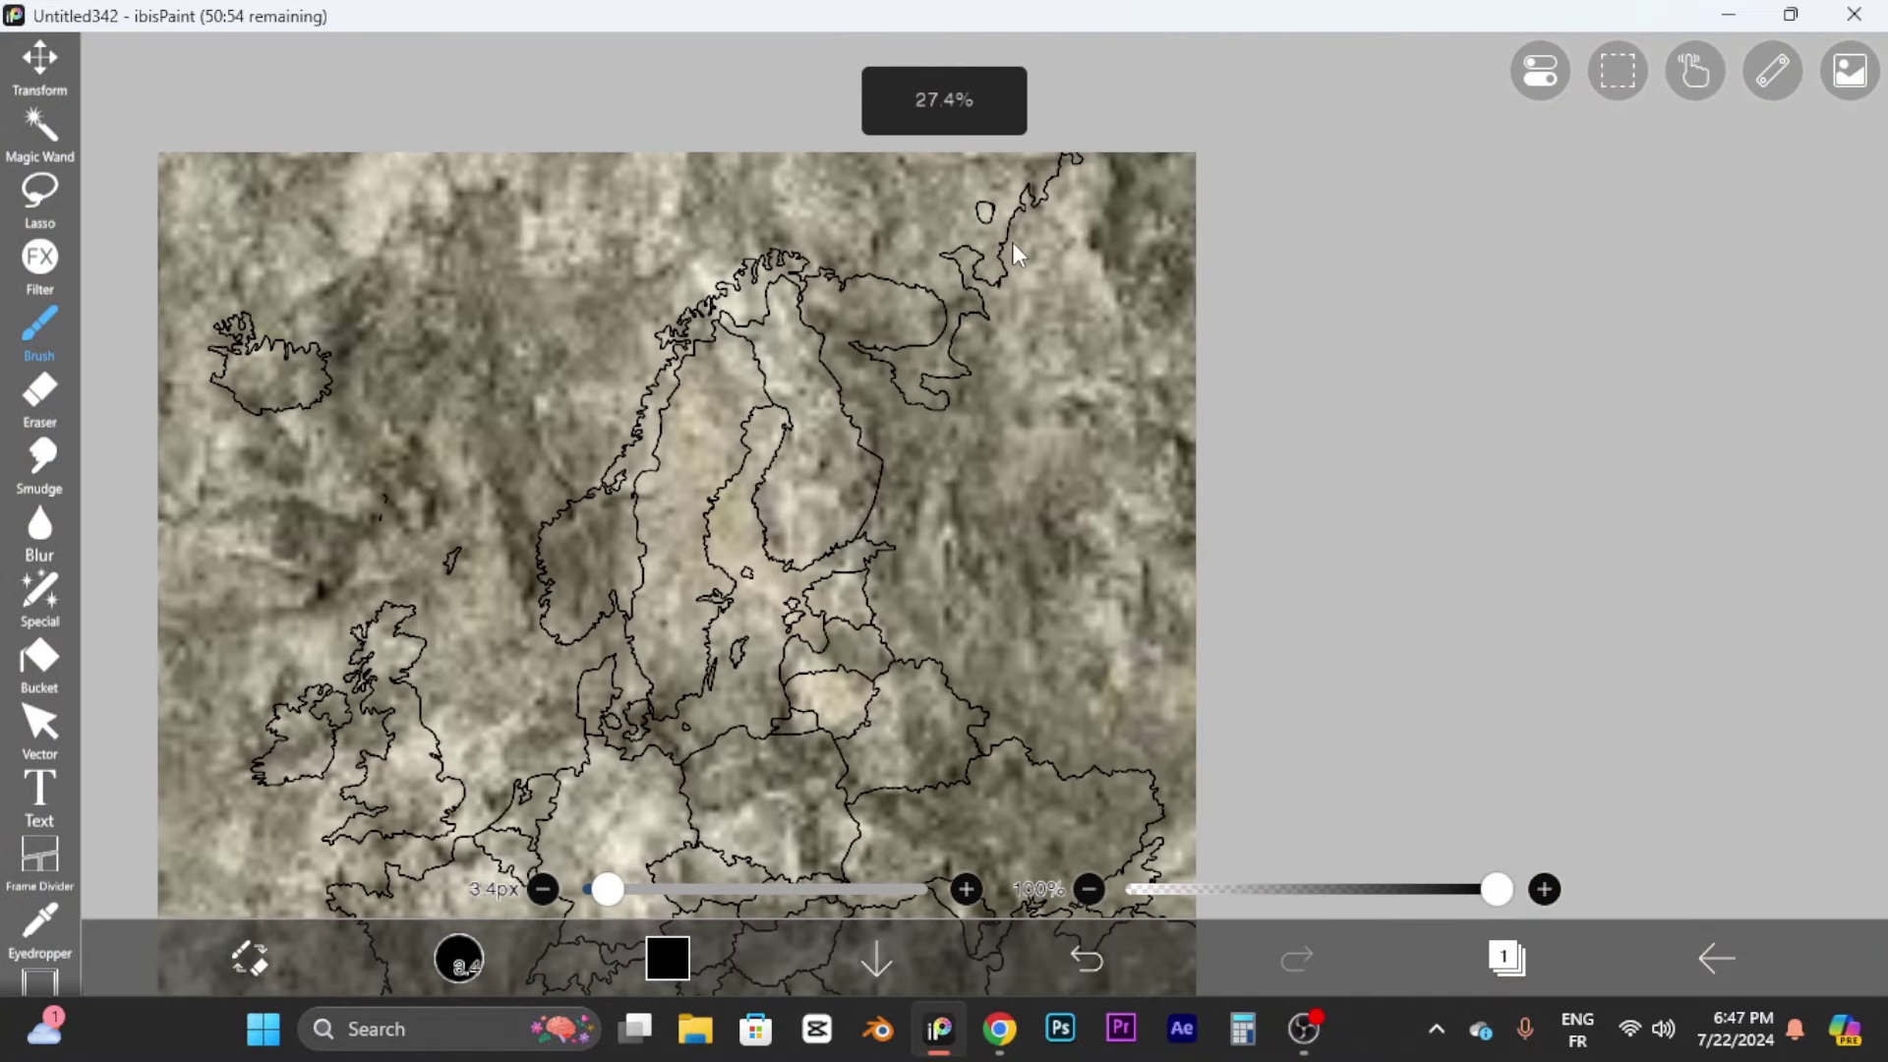
pyautogui.scroll(-4, 368, 399)
pyautogui.scroll(1, 133, 511)
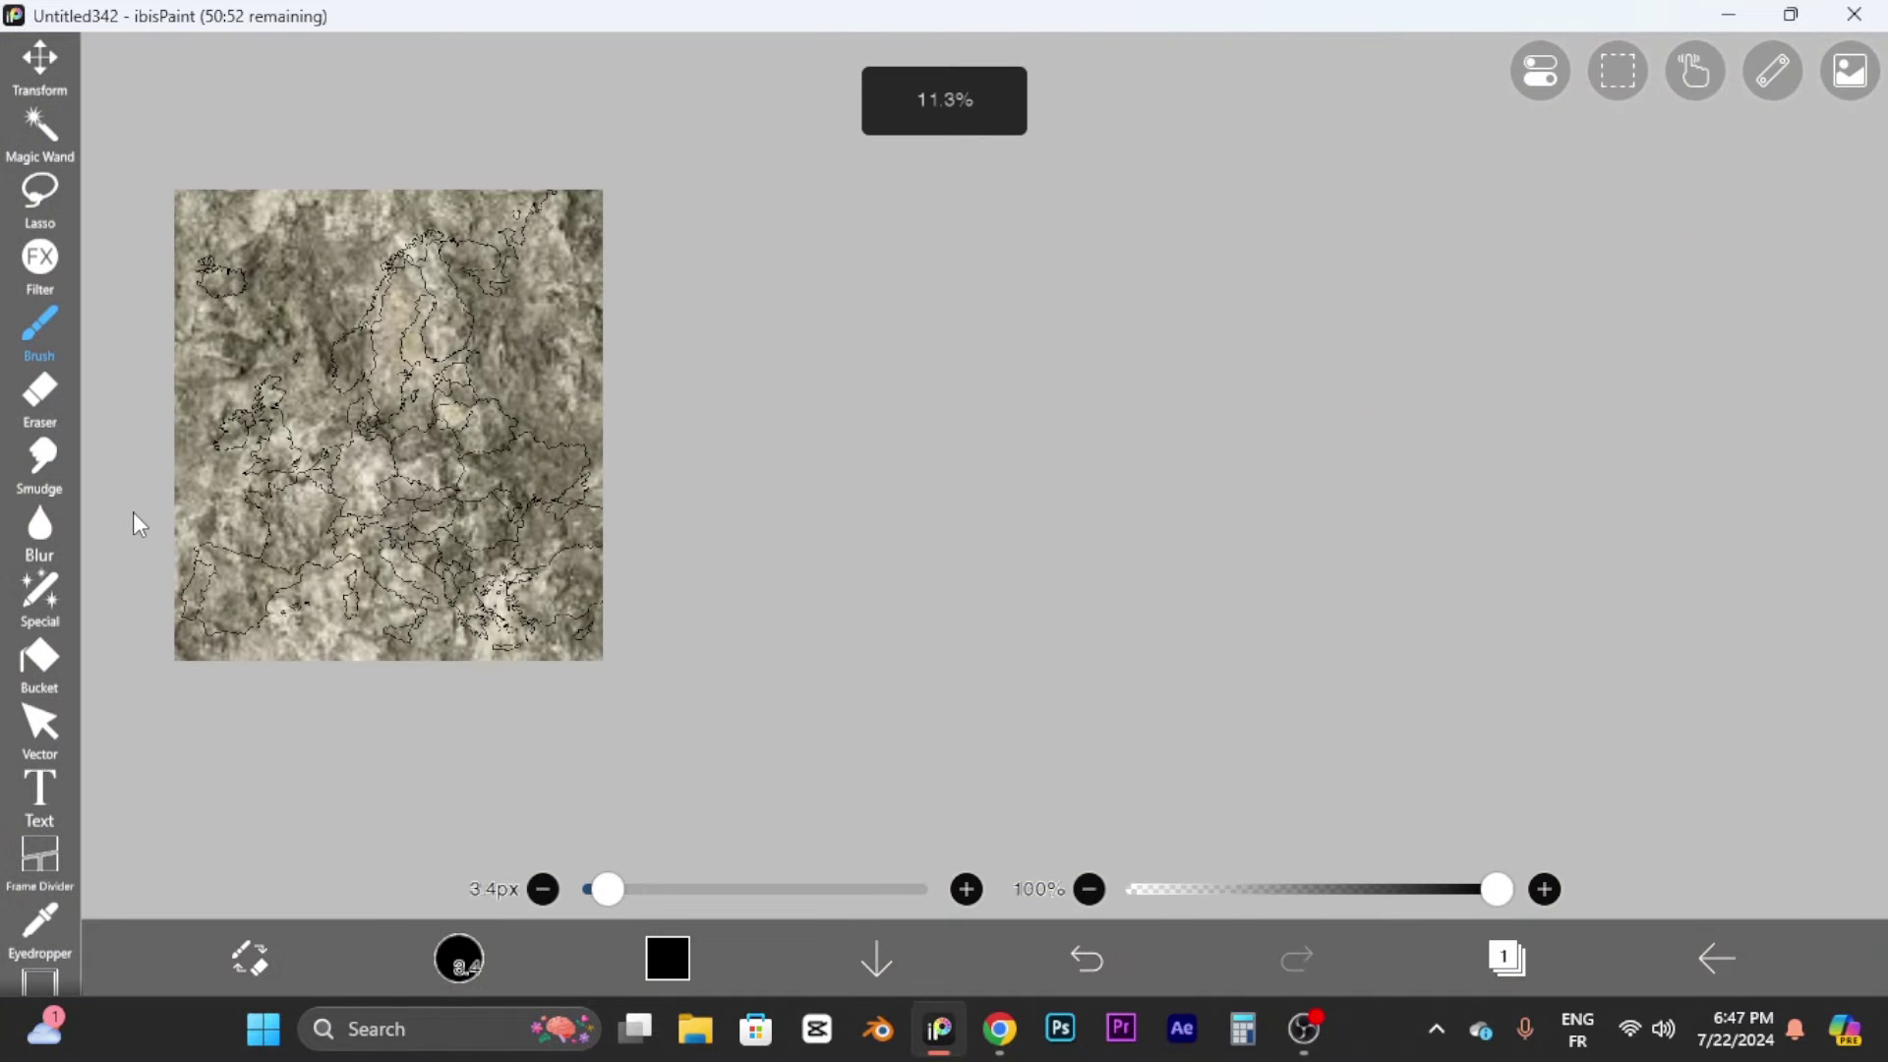
# Step: Switch the Bucket tool to Eraser Bucket and set its Expansion to 5.0
pyautogui.click(38, 664)
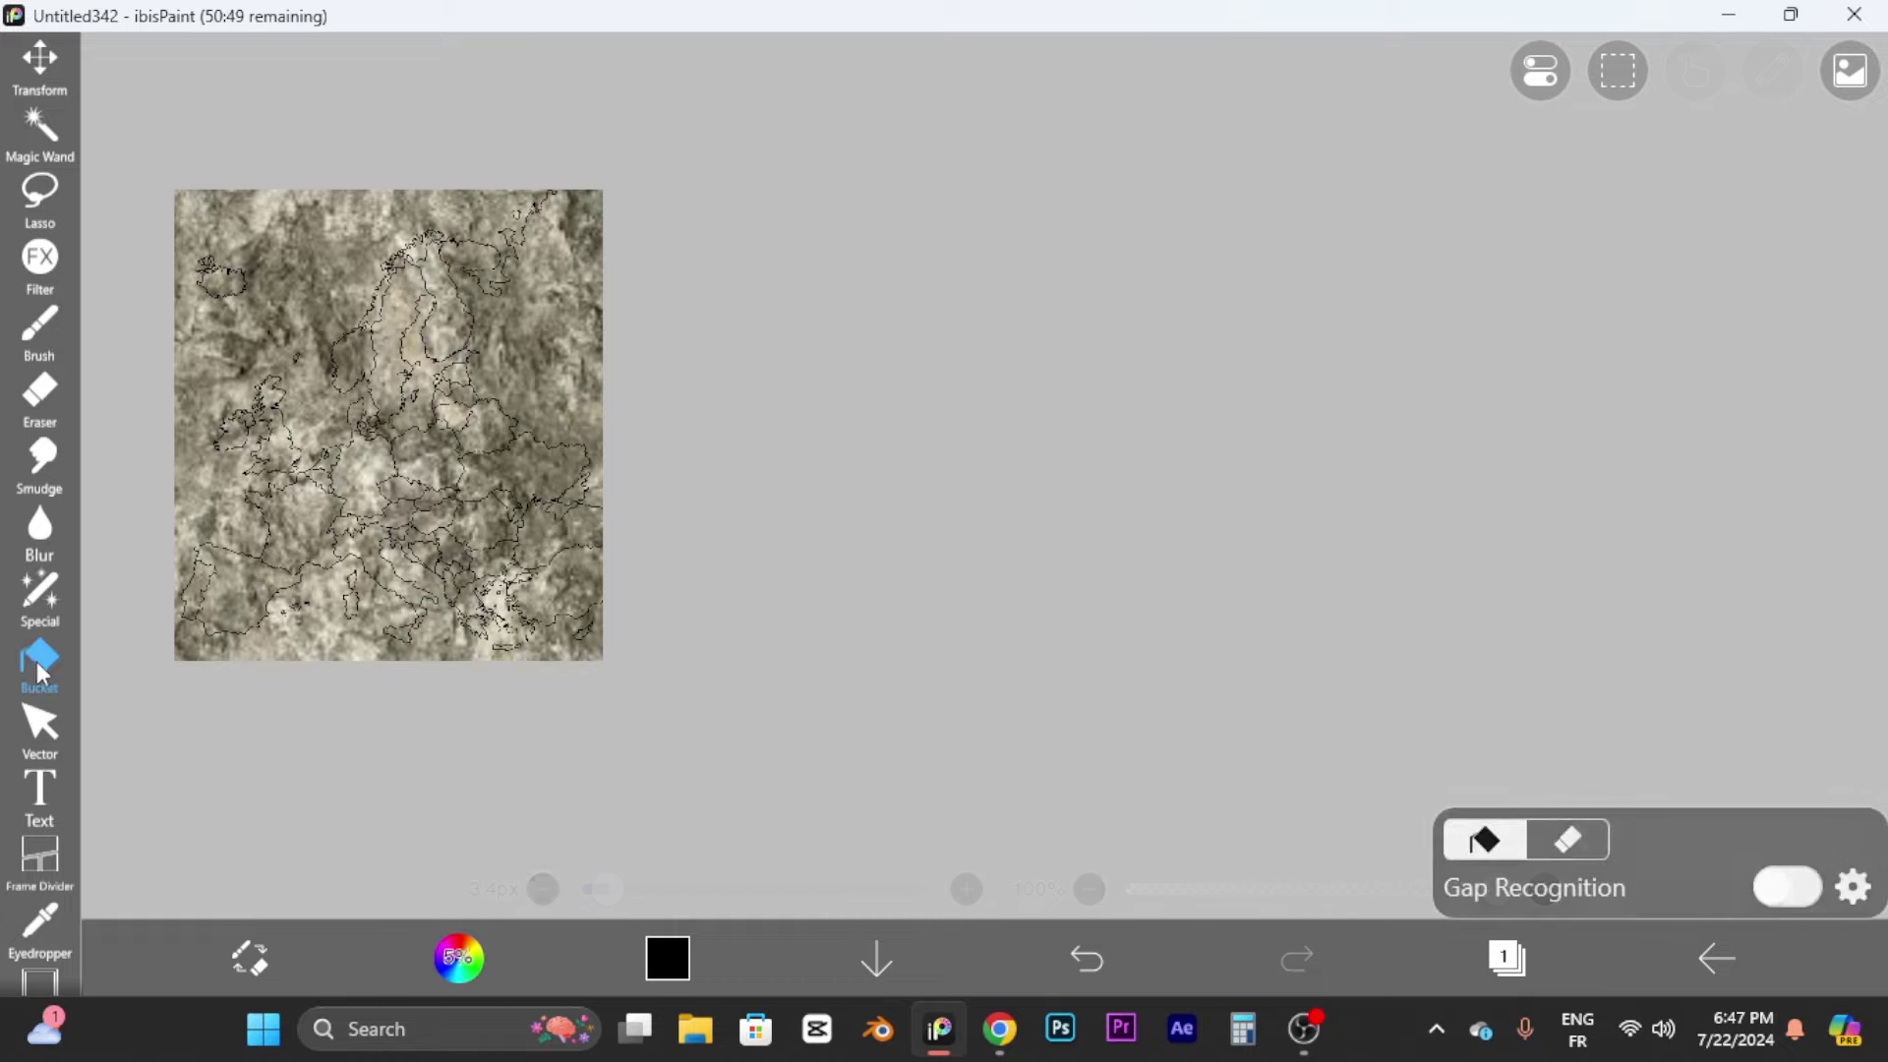
pyautogui.click(1593, 848)
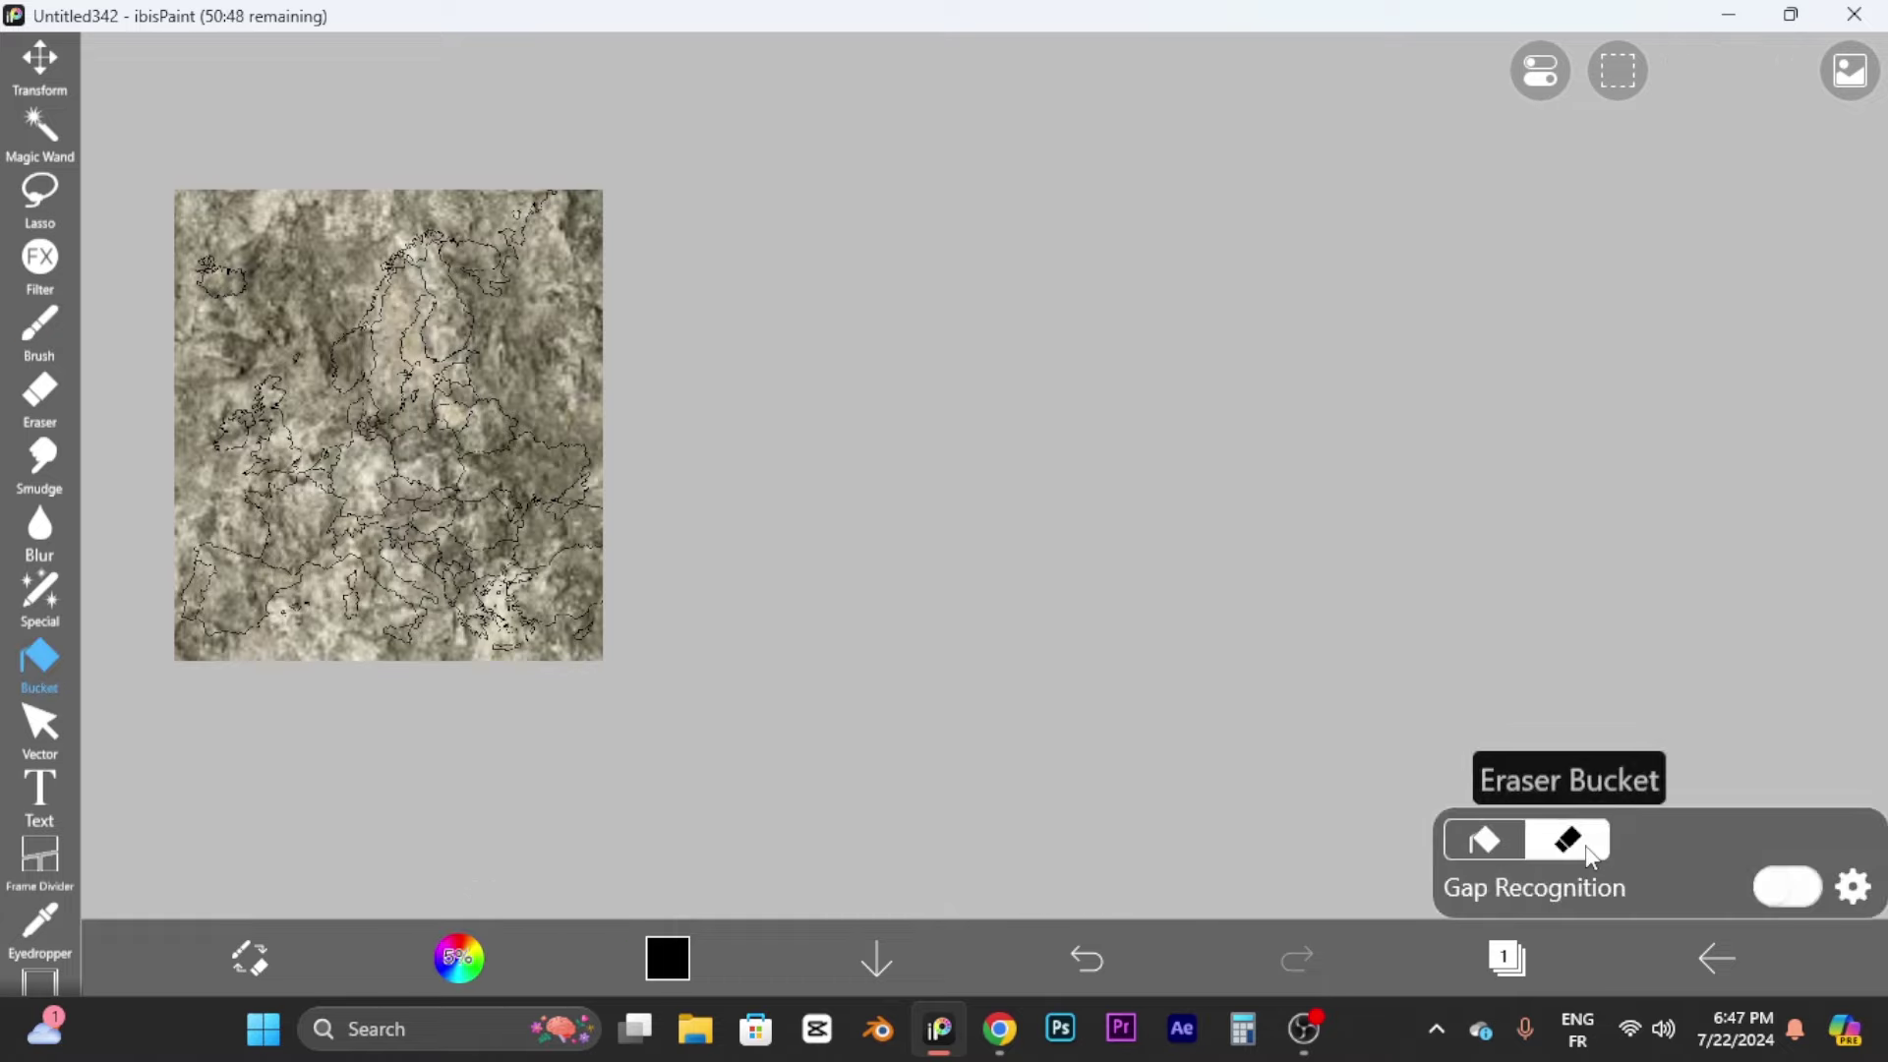
pyautogui.click(1855, 888)
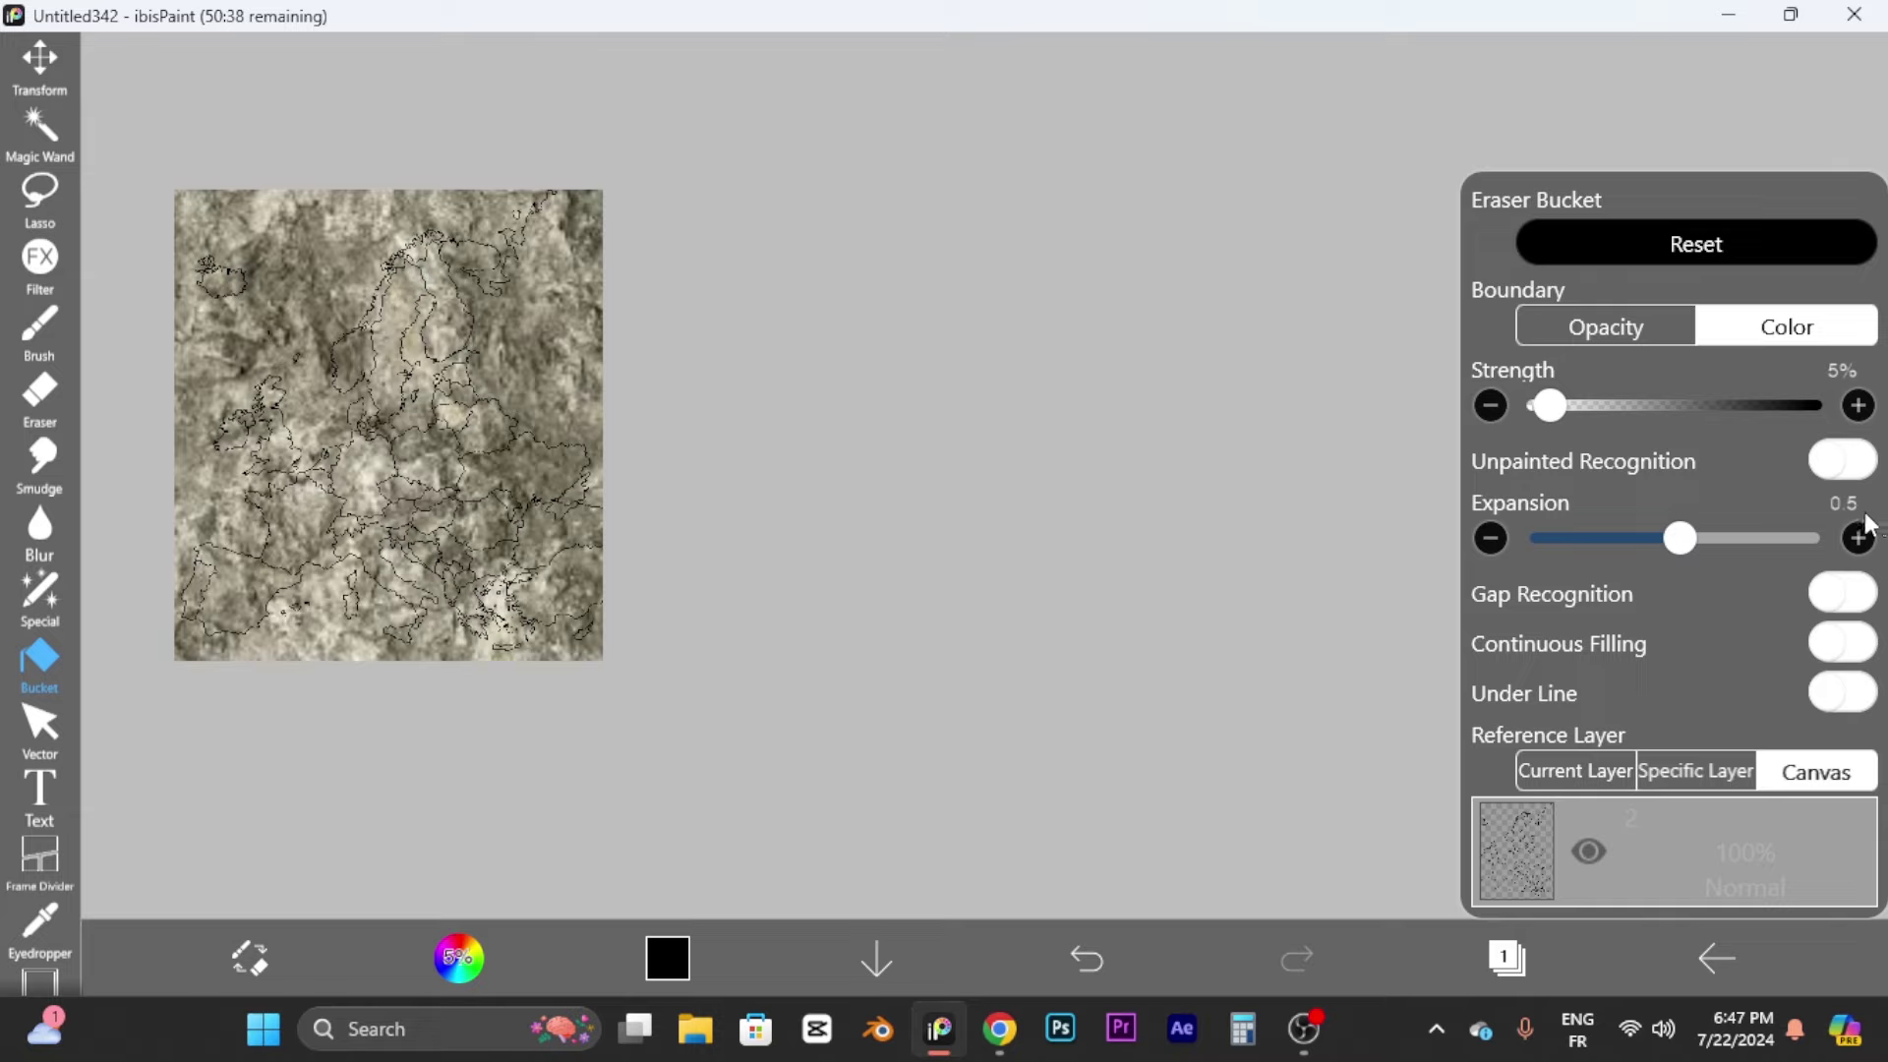
pyautogui.moveTo(1681, 540); pyautogui.dragTo(1718, 550)
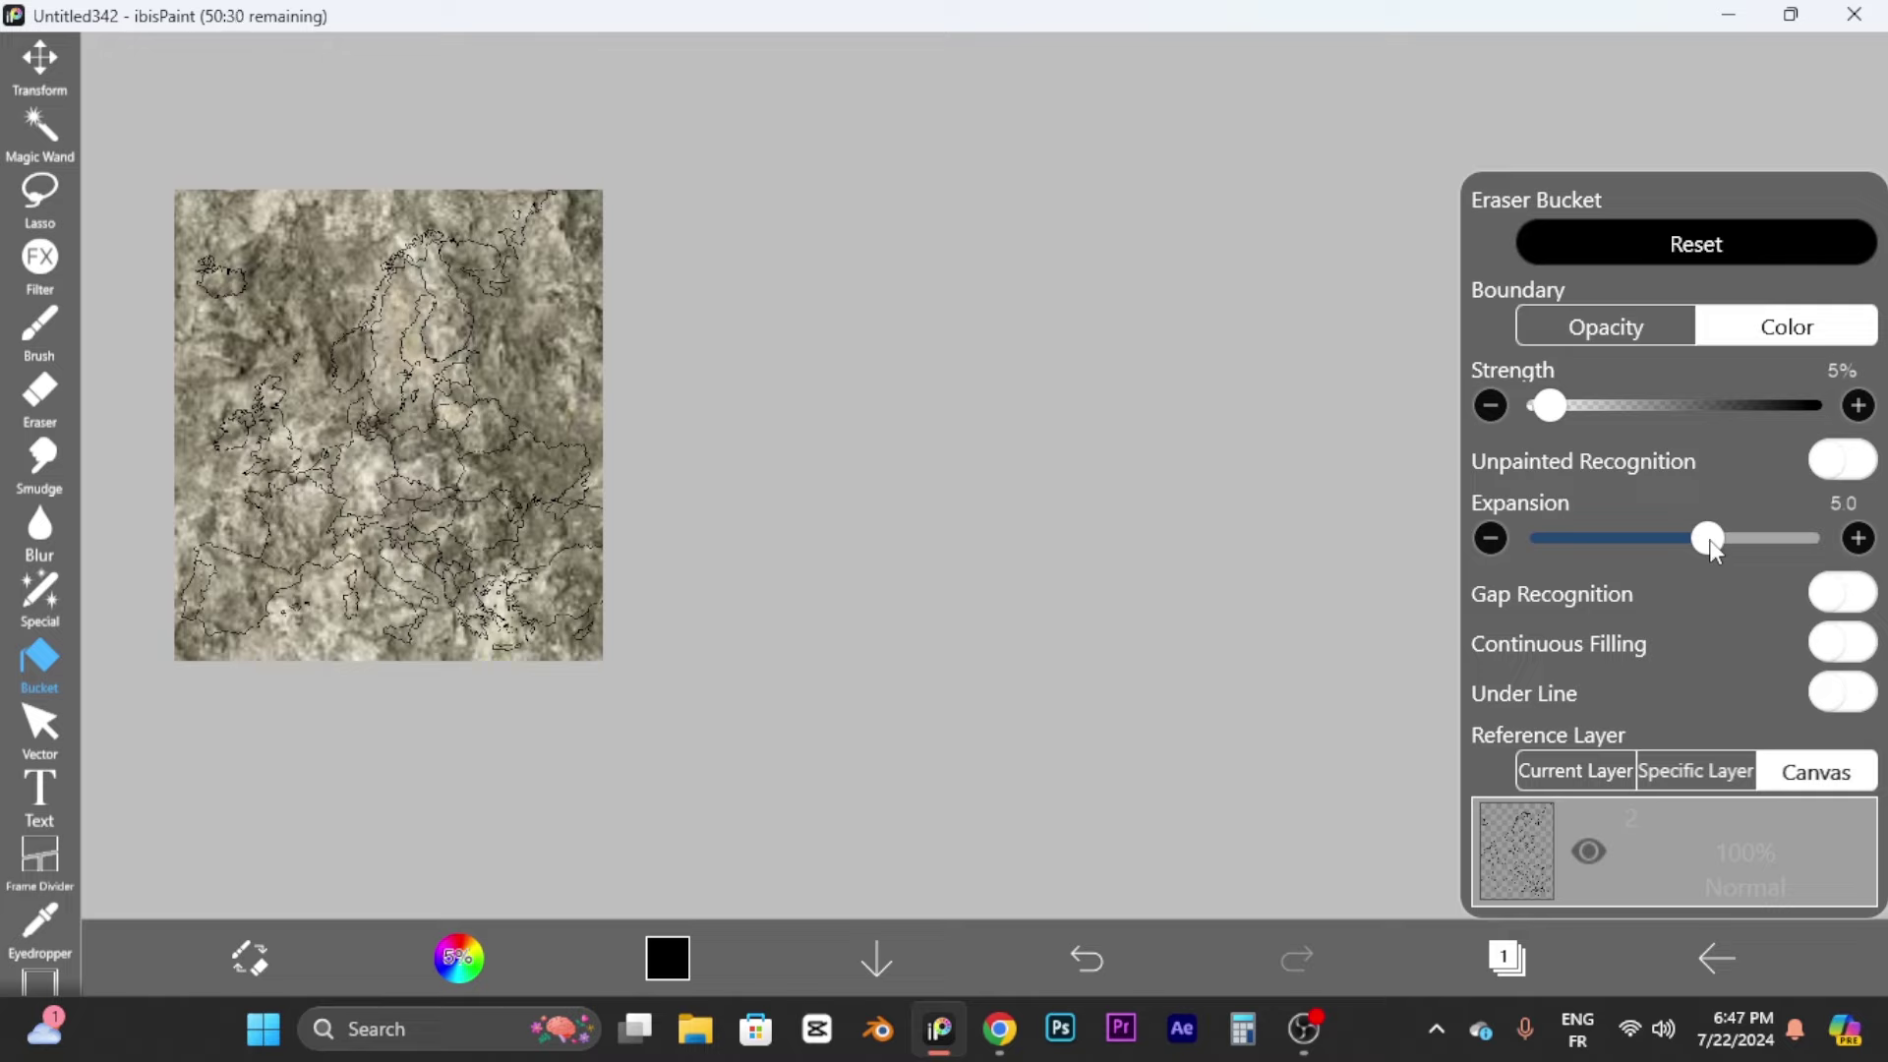
pyautogui.moveTo(1719, 540); pyautogui.dragTo(1711, 537)
pyautogui.click(1141, 424)
# Step: Erase the rock texture from the Atlantic around Iceland and from the northern seas above Scandinavia
pyautogui.scroll(-2, 1168, 743)
pyautogui.scroll(5, 421, 423)
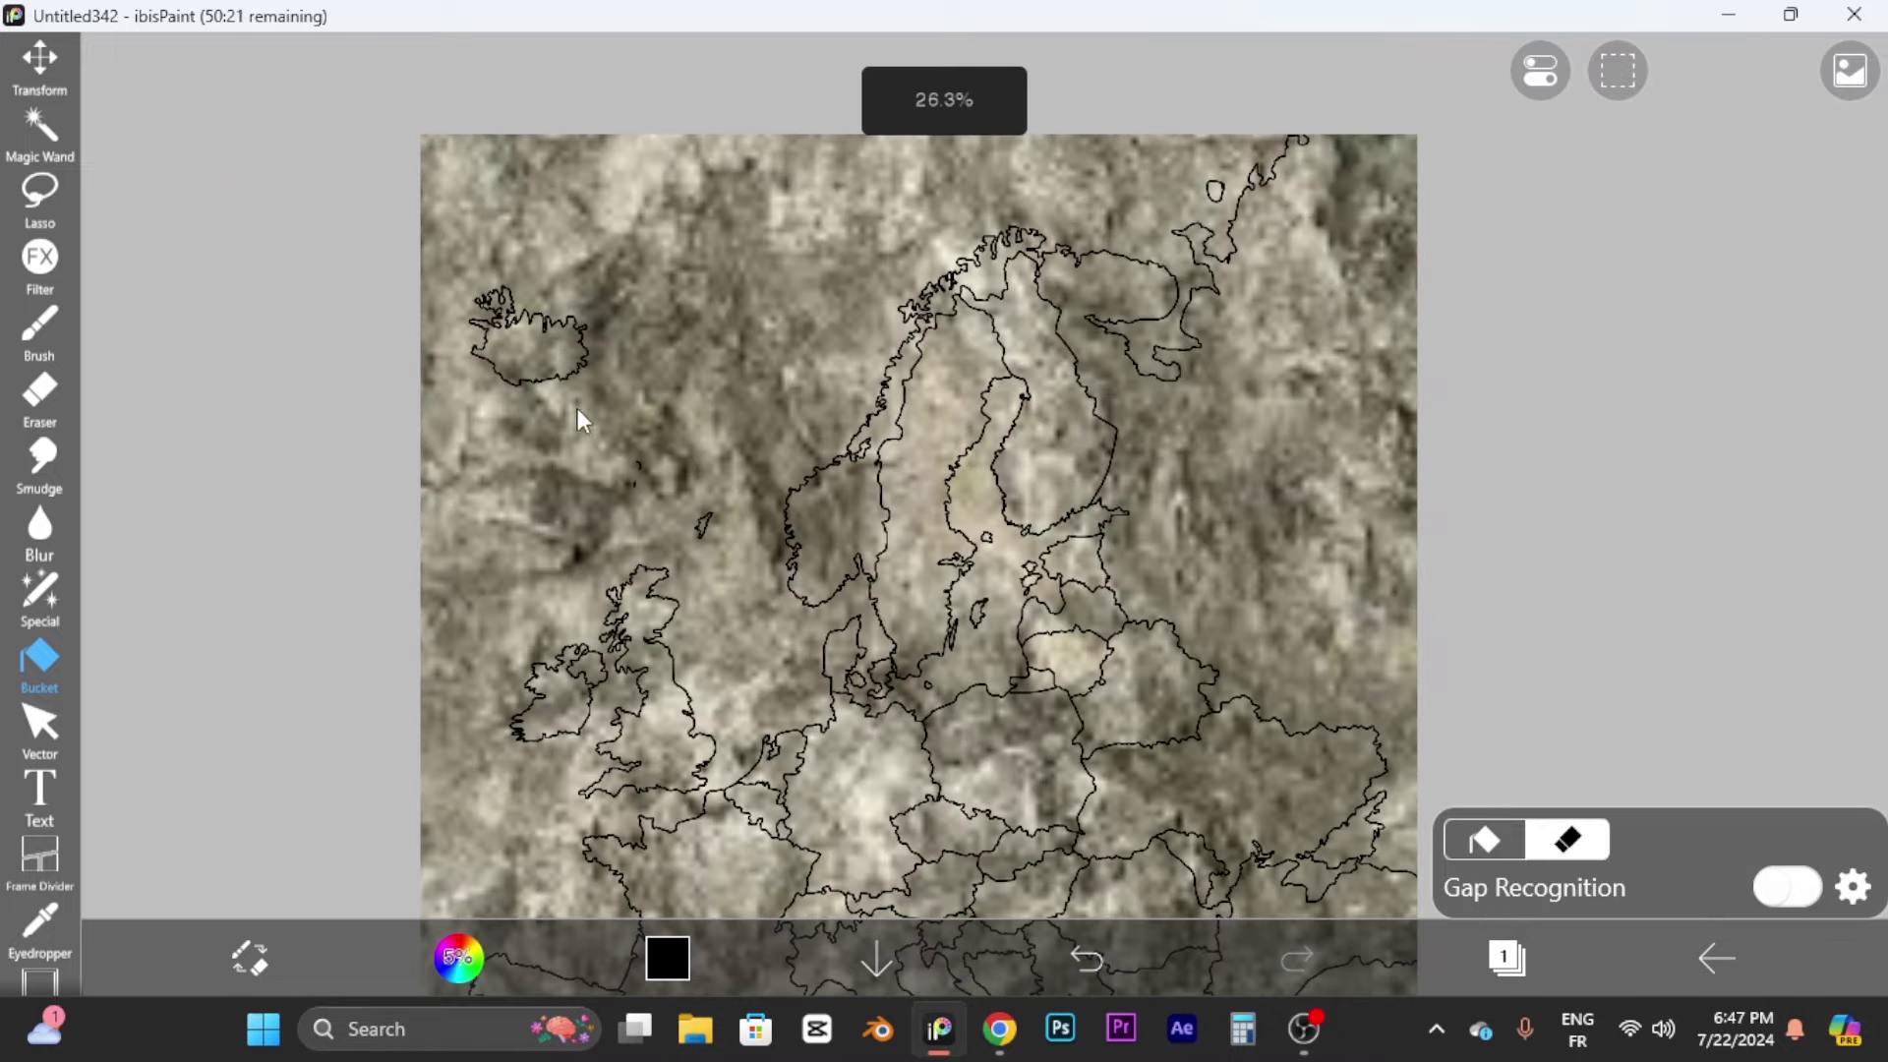
pyautogui.click(648, 387)
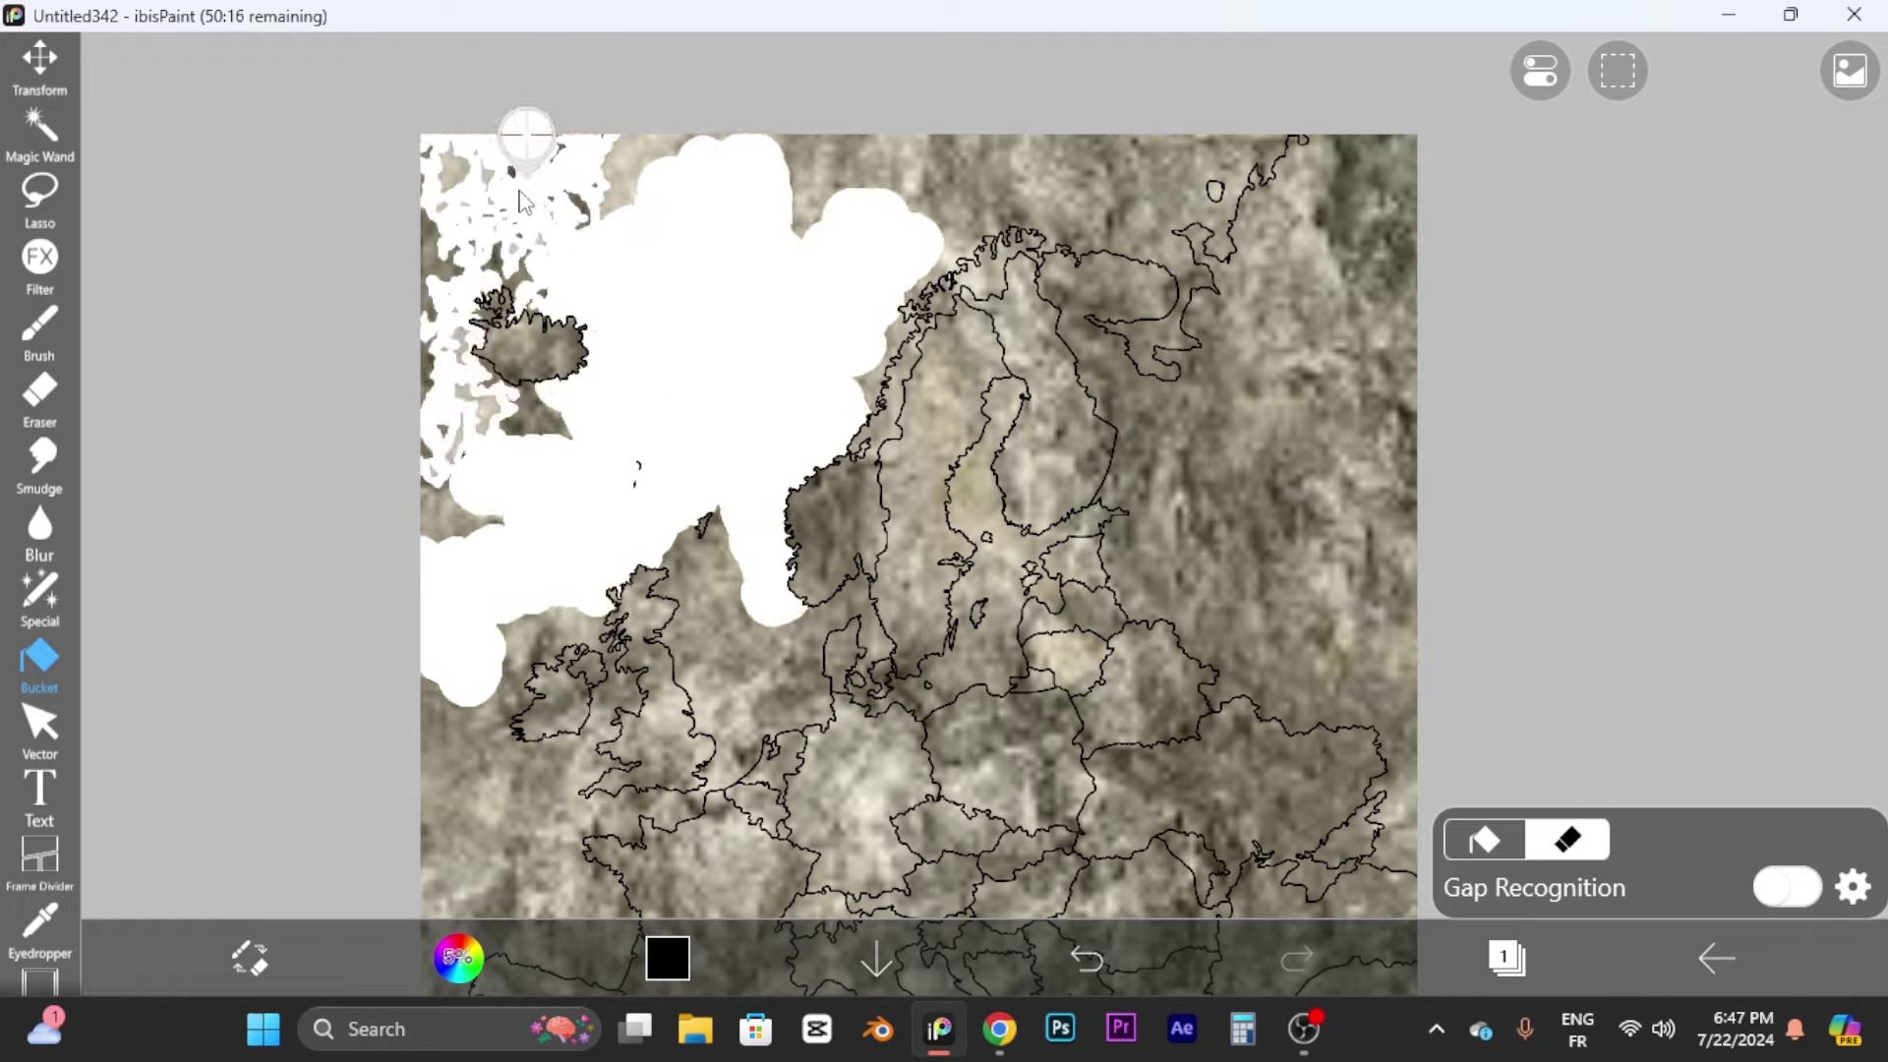
pyautogui.click(1112, 186)
pyautogui.click(983, 191)
pyautogui.click(914, 201)
pyautogui.click(776, 305)
pyautogui.click(750, 344)
pyautogui.click(768, 333)
pyautogui.click(1079, 160)
pyautogui.click(1240, 155)
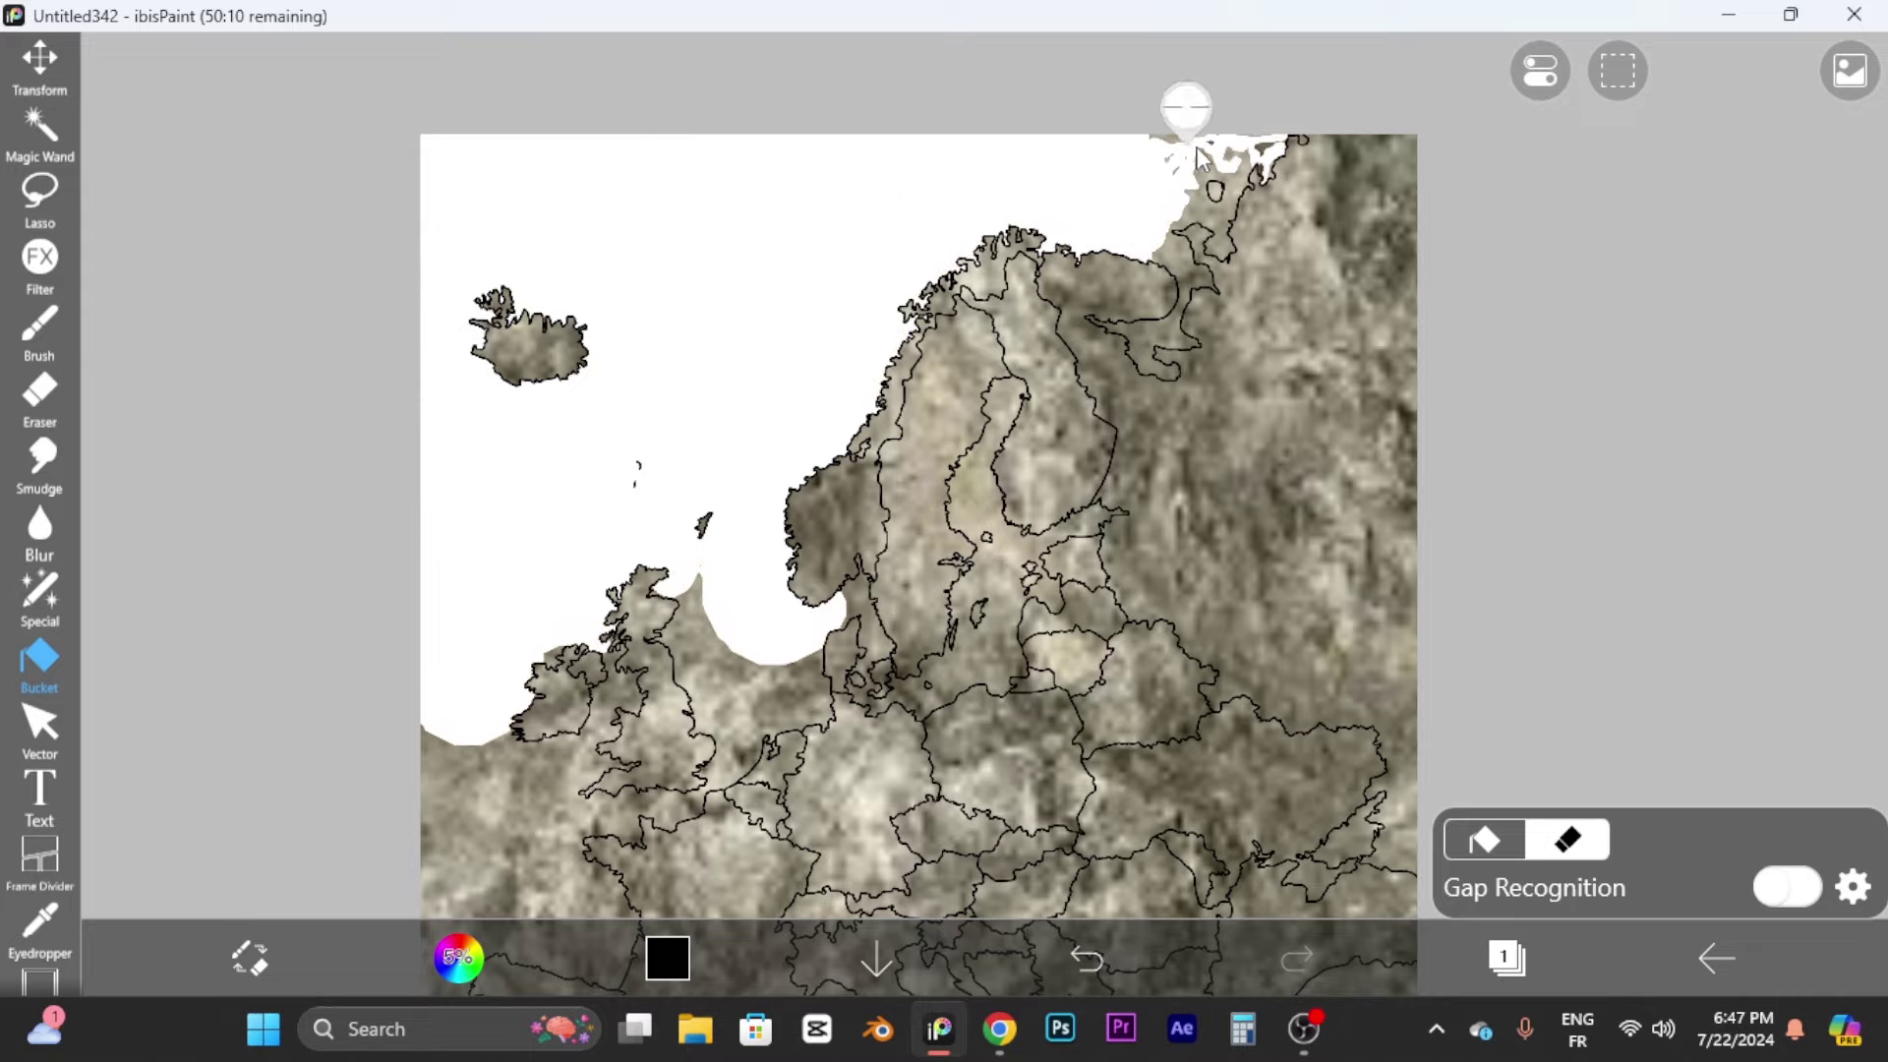
# Step: Erase the rock texture from the North Sea, the Baltic Sea and its northern and eastern gulfs
pyautogui.scroll(2, 858, 588)
pyautogui.scroll(2, 858, 587)
pyautogui.click(717, 660)
pyautogui.click(1201, 548)
pyautogui.click(1227, 333)
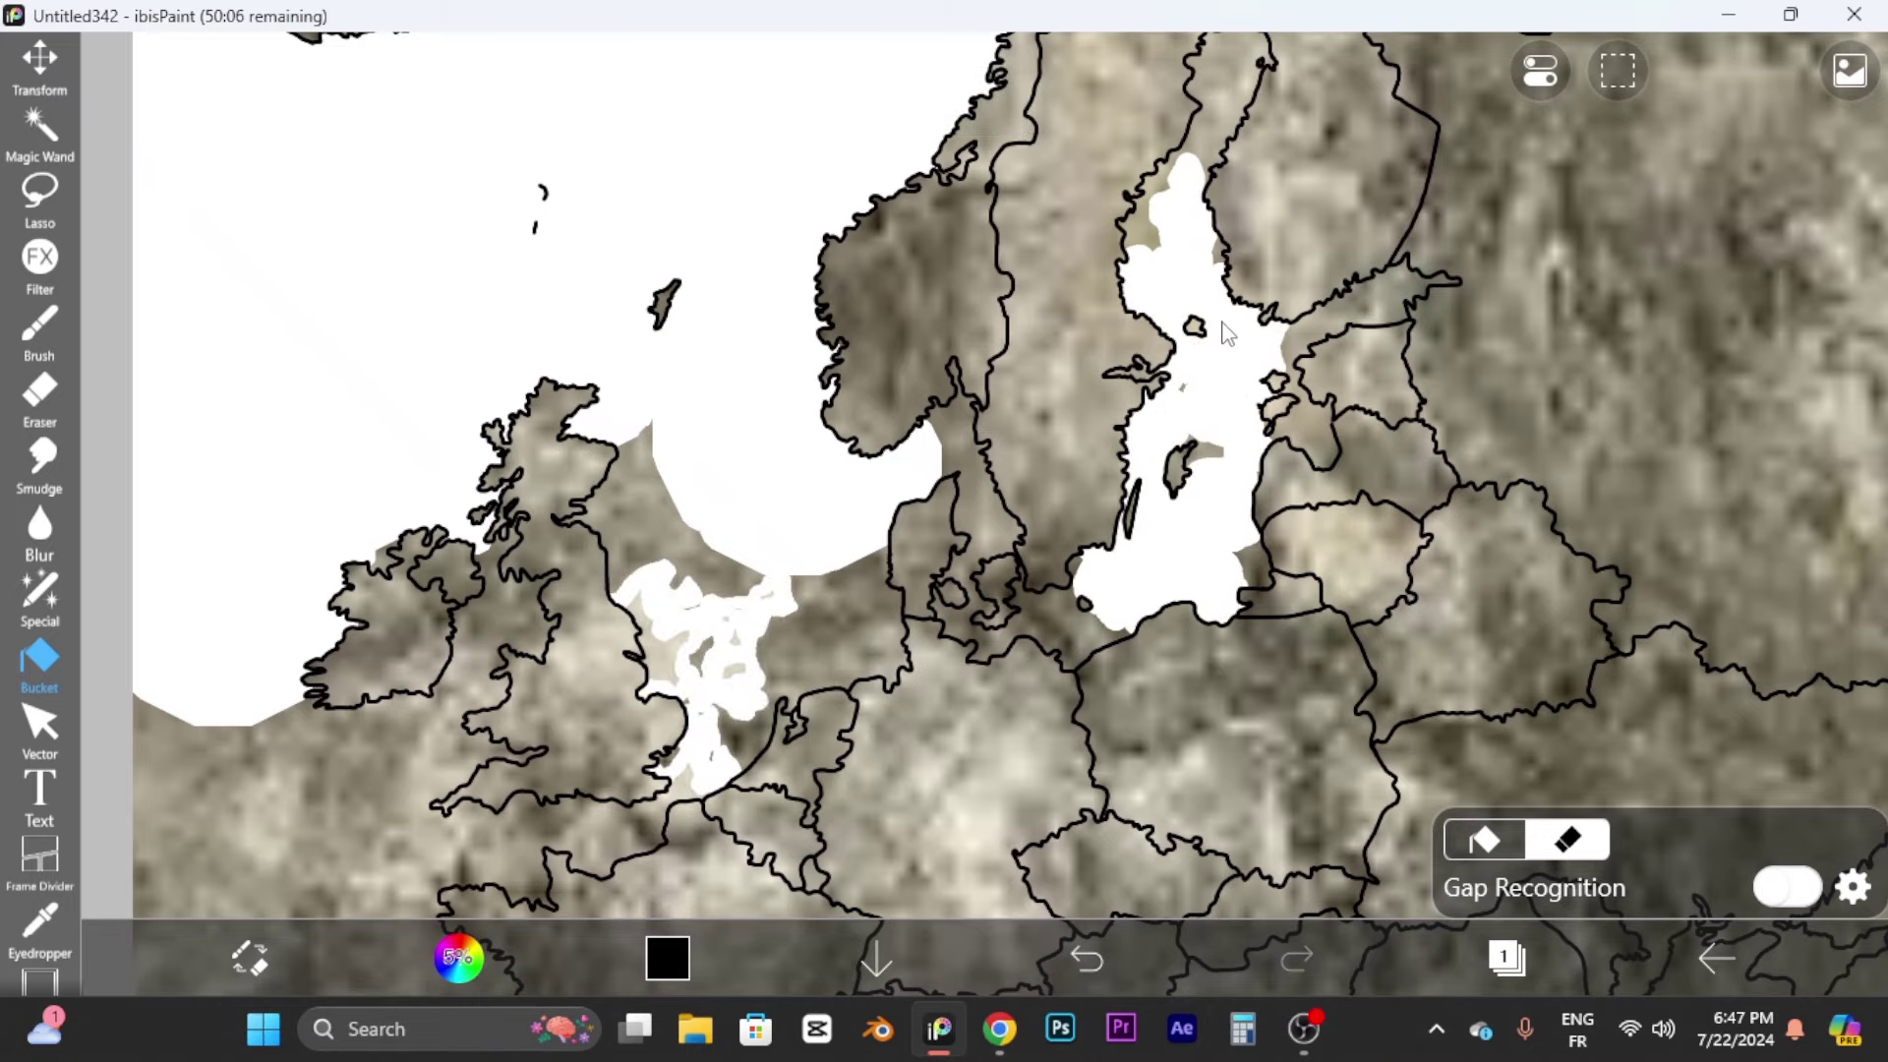
pyautogui.click(1201, 192)
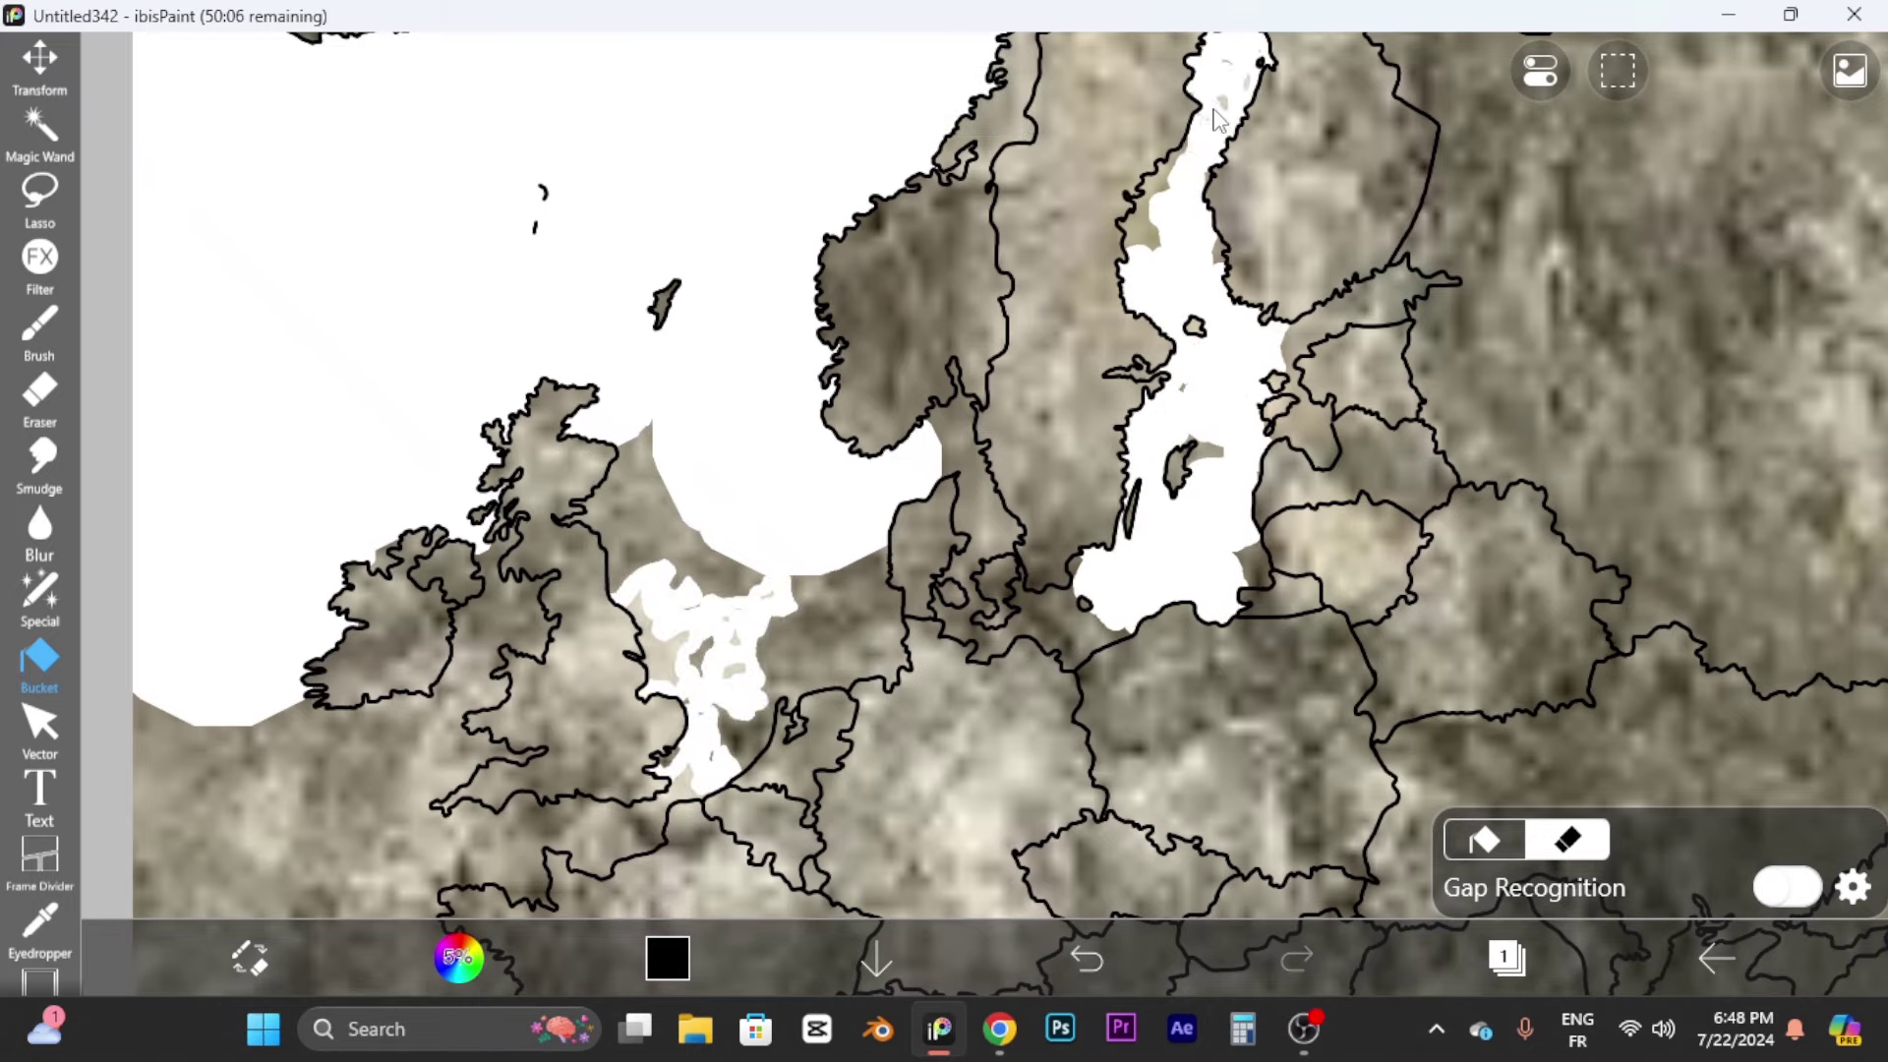
pyautogui.click(1380, 307)
# Step: Erase the remaining texture from the small Black Sea inlet on Ukraine's coast and check the whole map for leftovers
pyautogui.scroll(-5, 1036, 432)
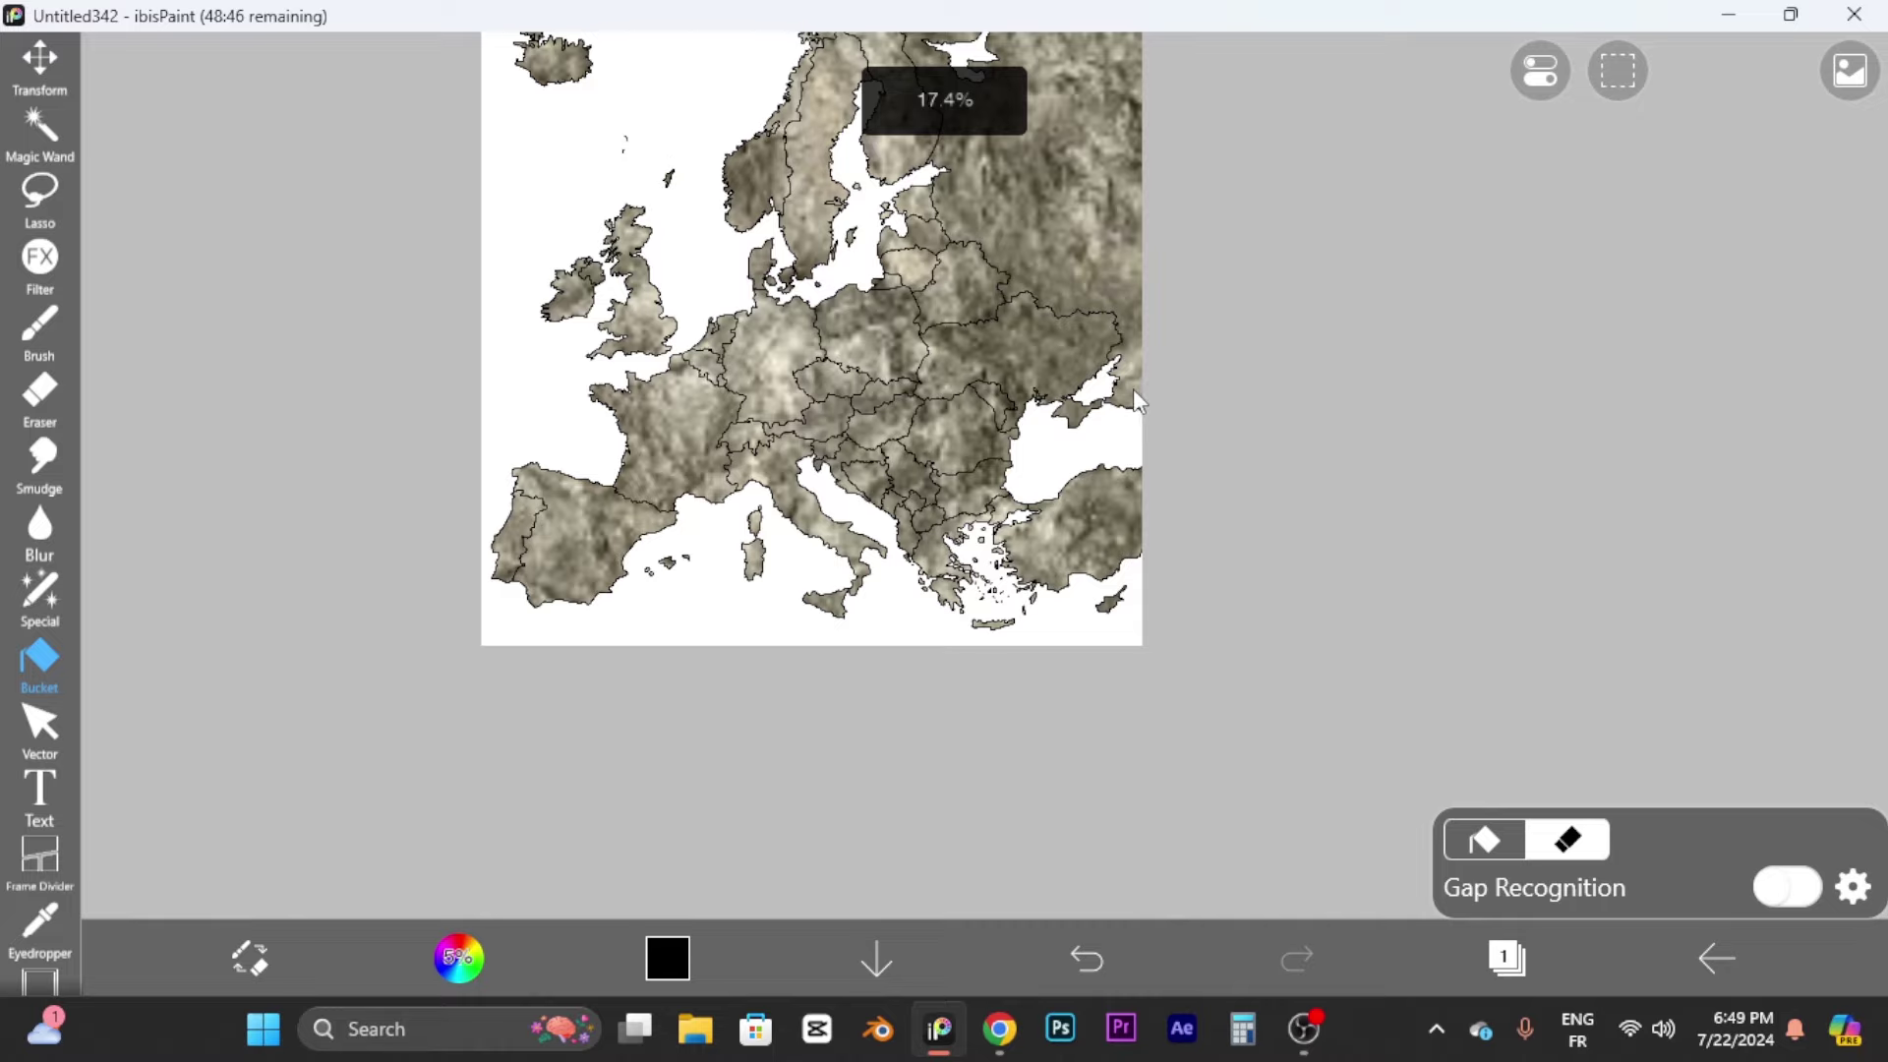
pyautogui.scroll(6, 1133, 388)
pyautogui.click(981, 411)
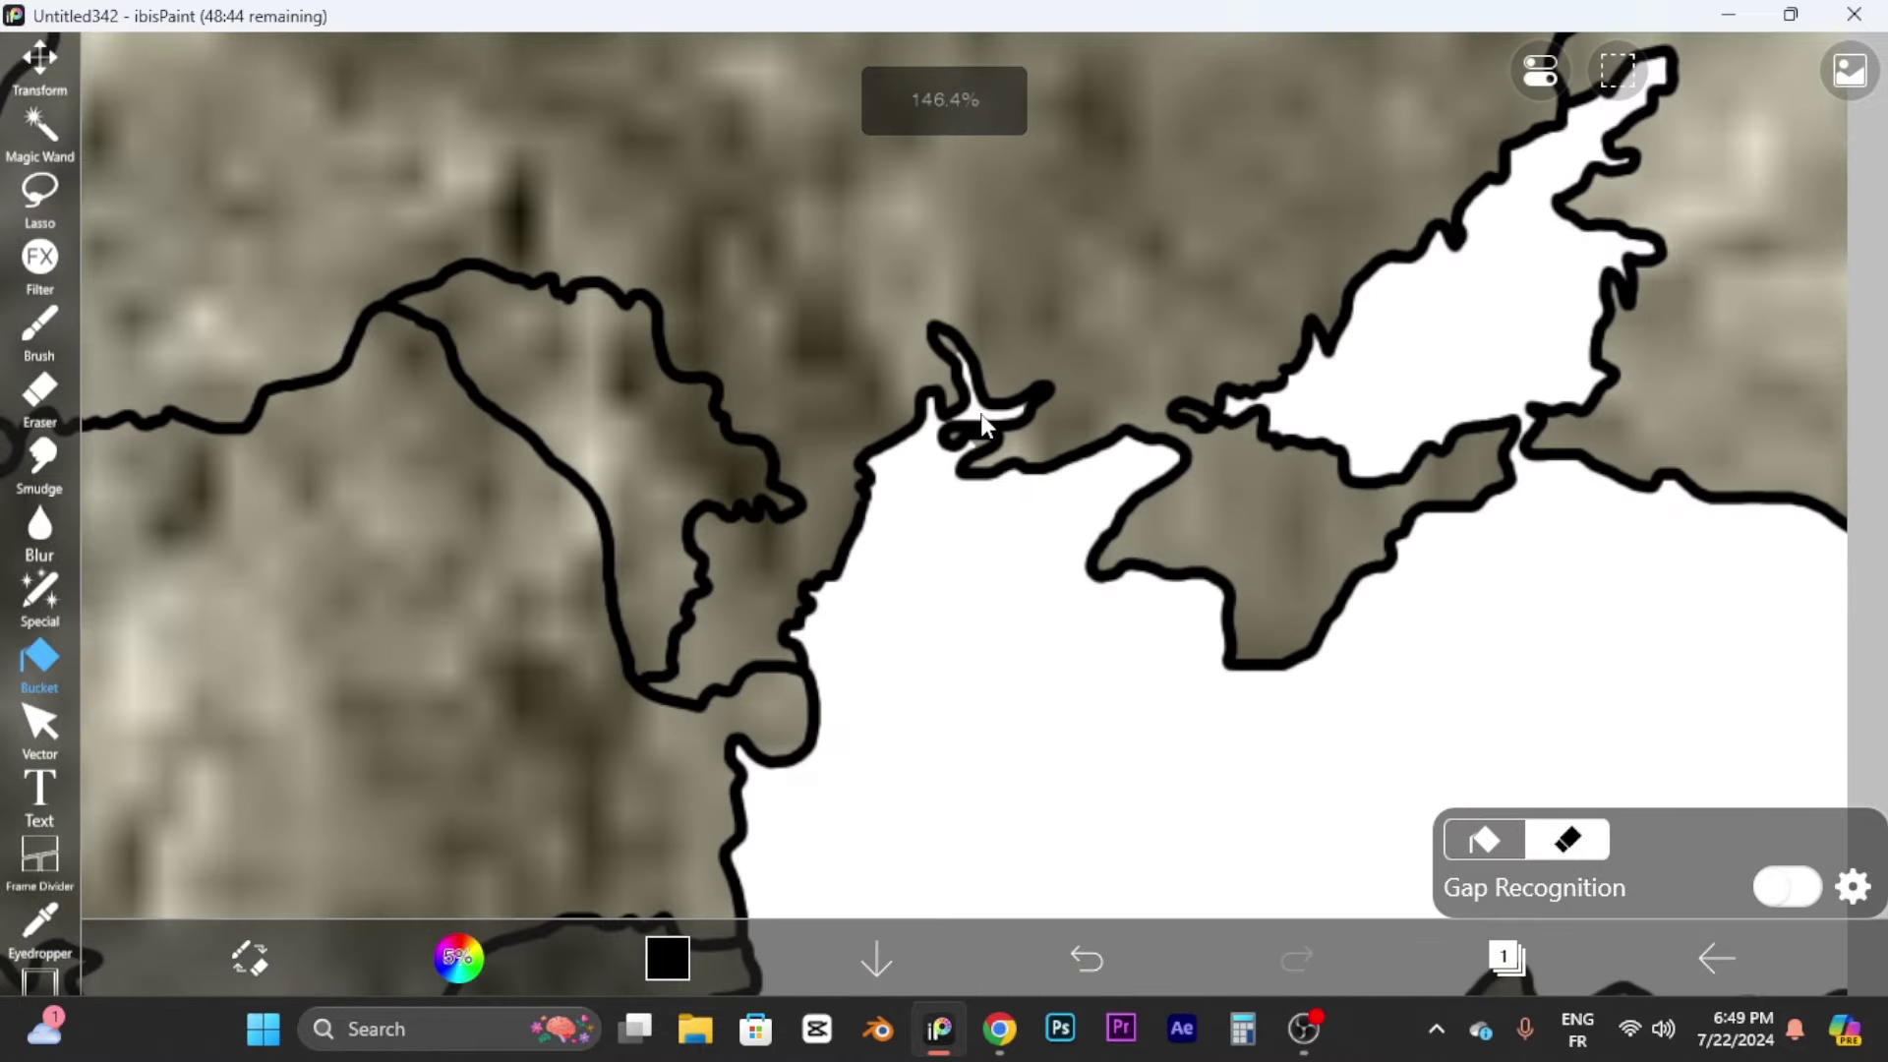
pyautogui.scroll(-7, 981, 413)
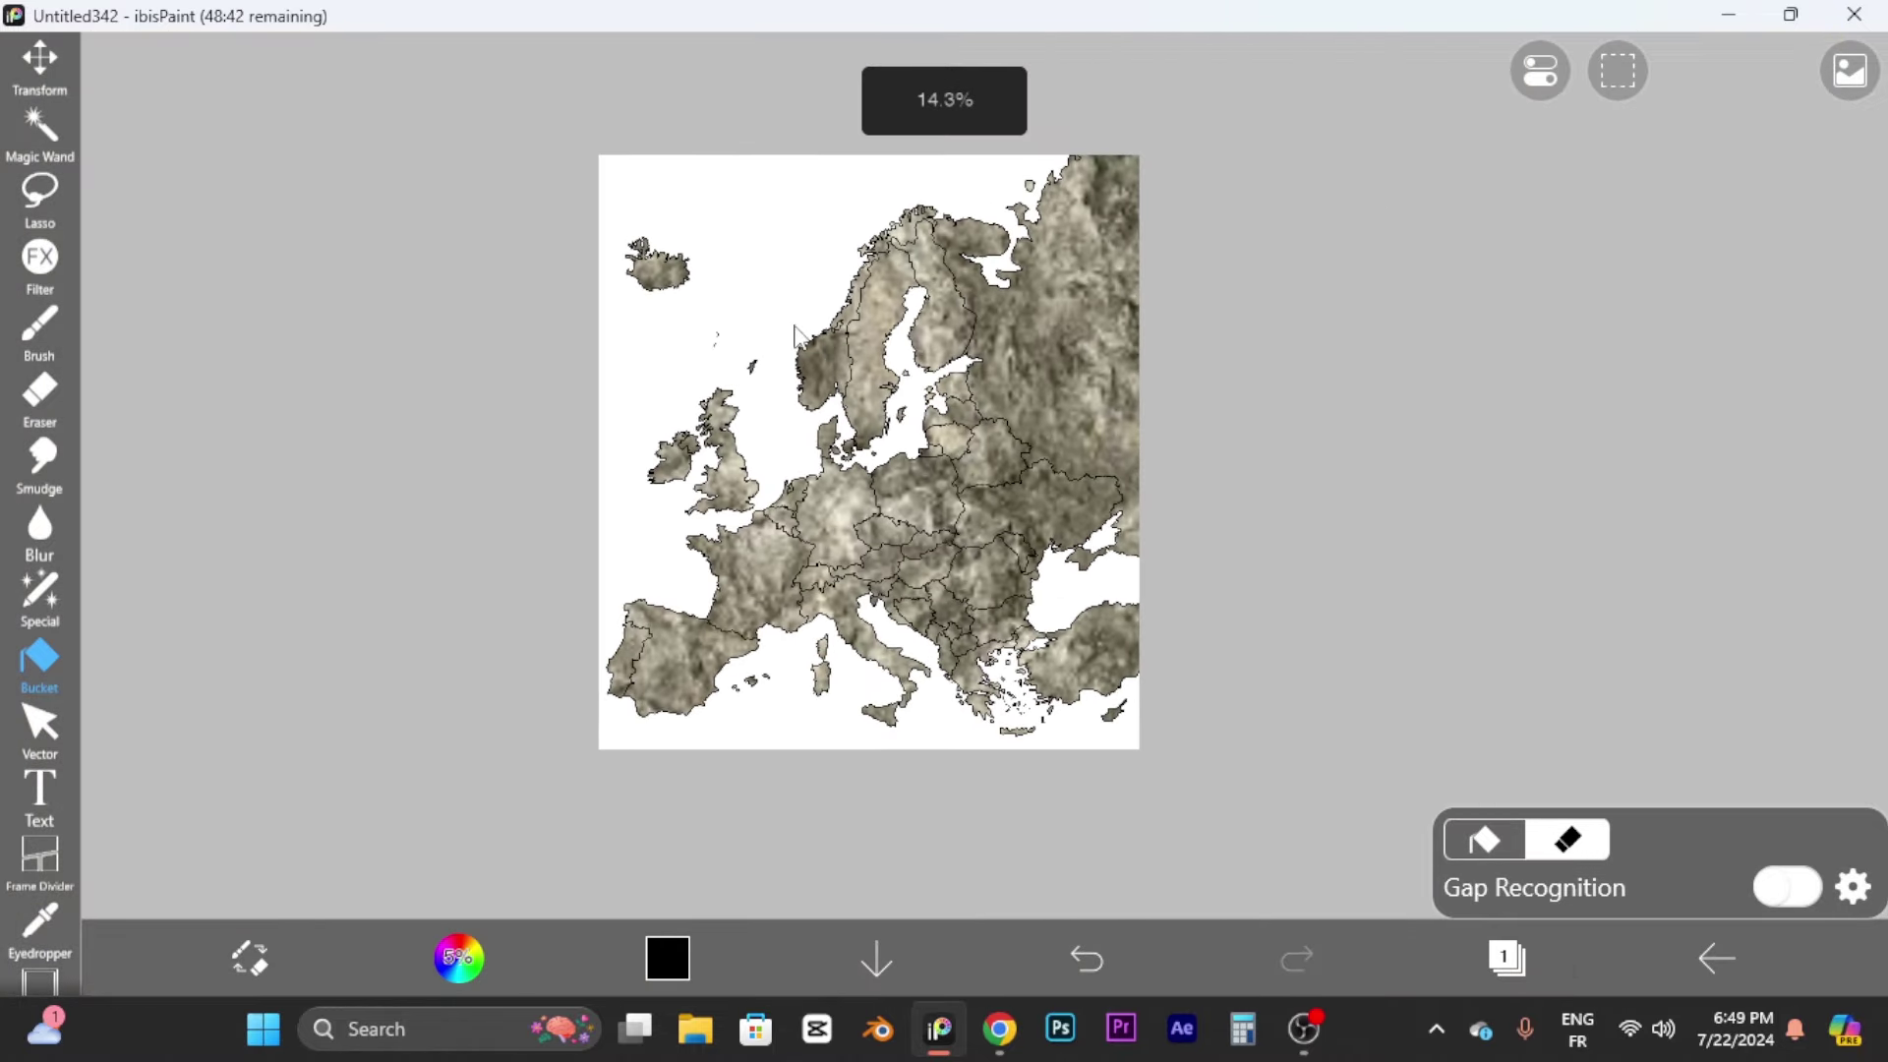
pyautogui.scroll(2, 794, 334)
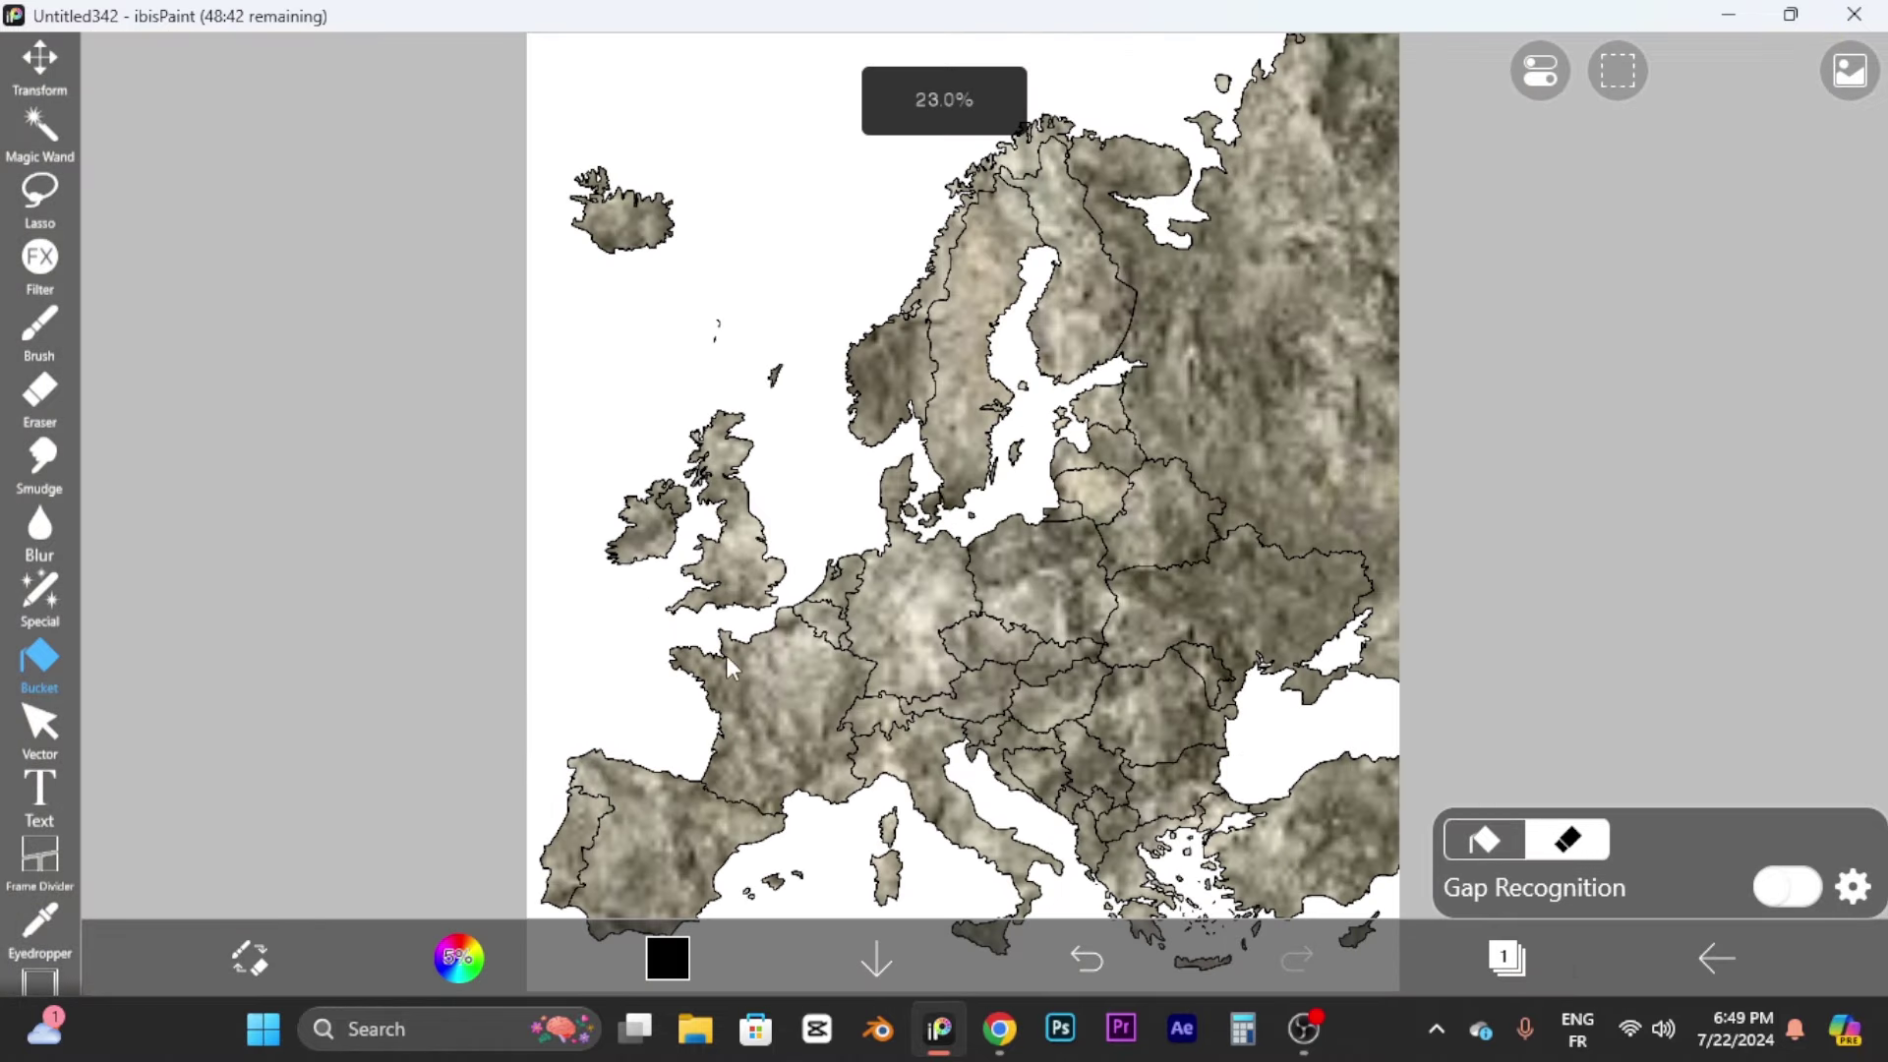
# Step: Hide the country outline layer so that only the cut-out rock texture layer is shown
pyautogui.click(1507, 961)
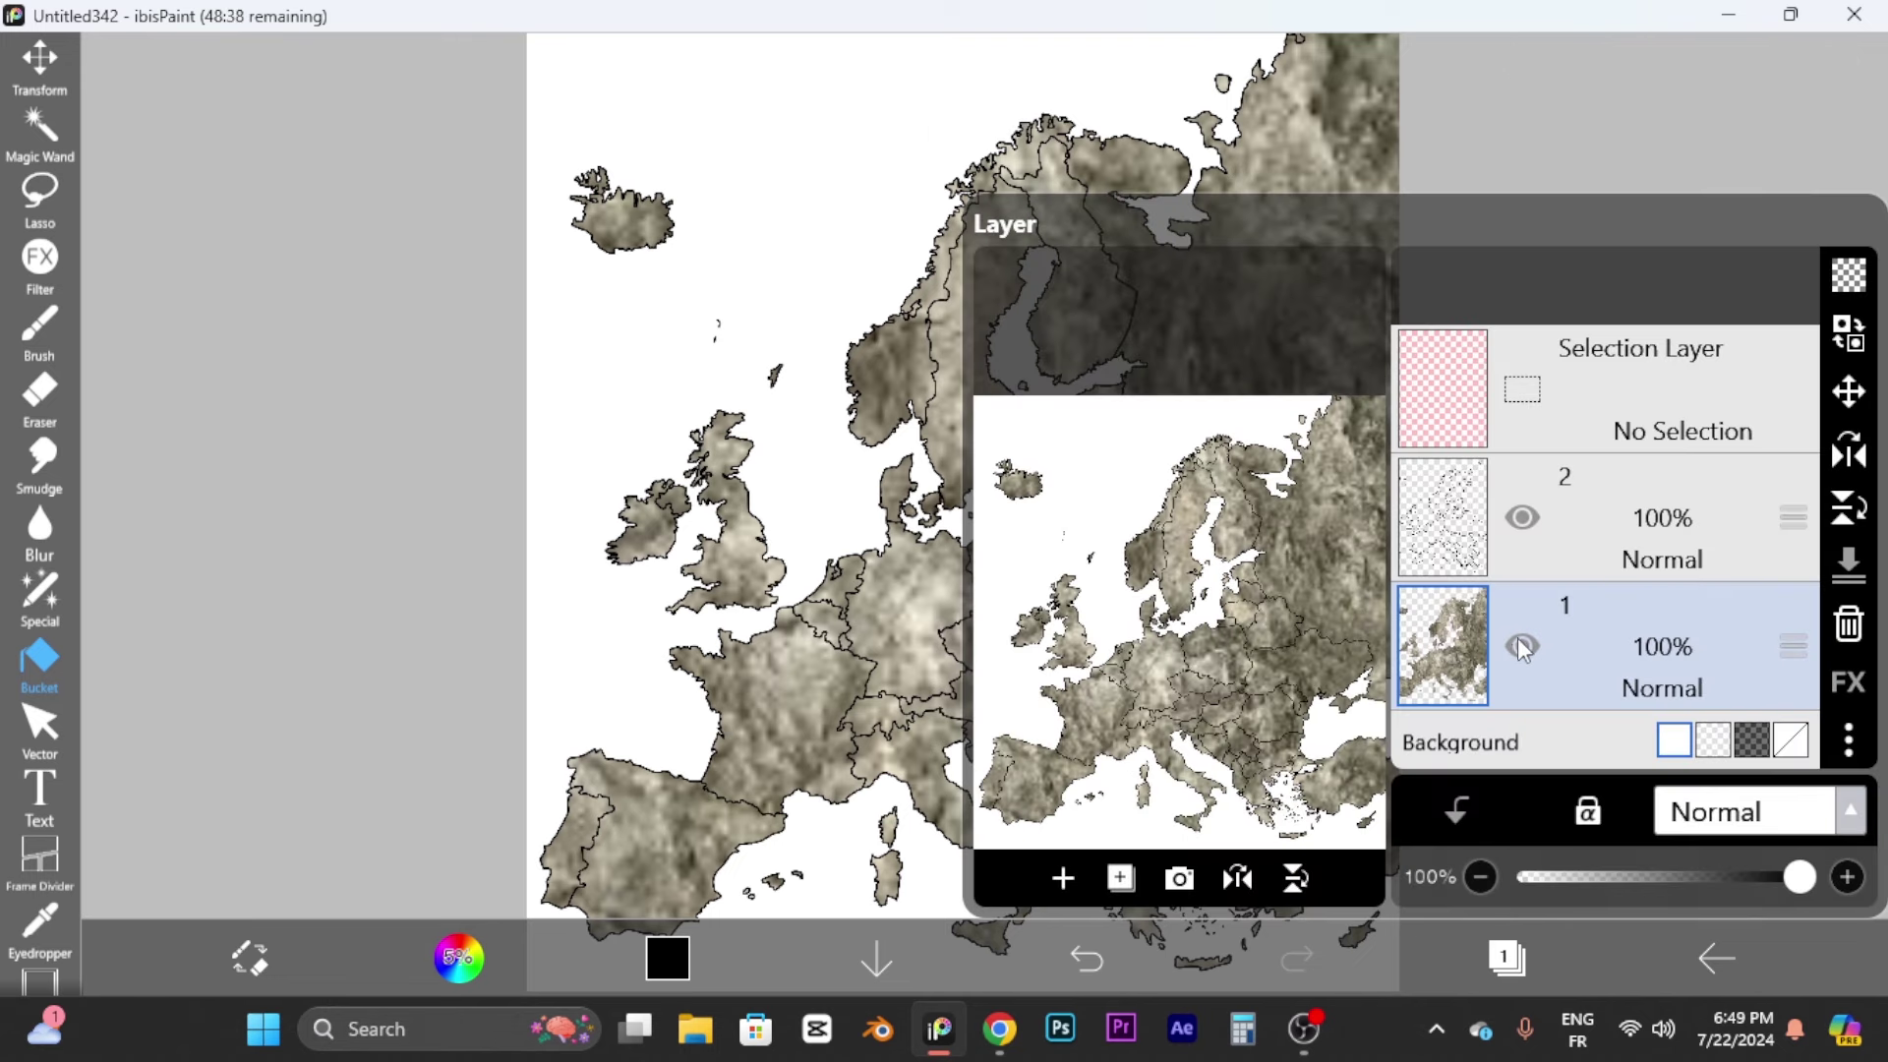
pyautogui.click(1523, 518)
pyautogui.click(816, 596)
pyautogui.scroll(-3, 989, 397)
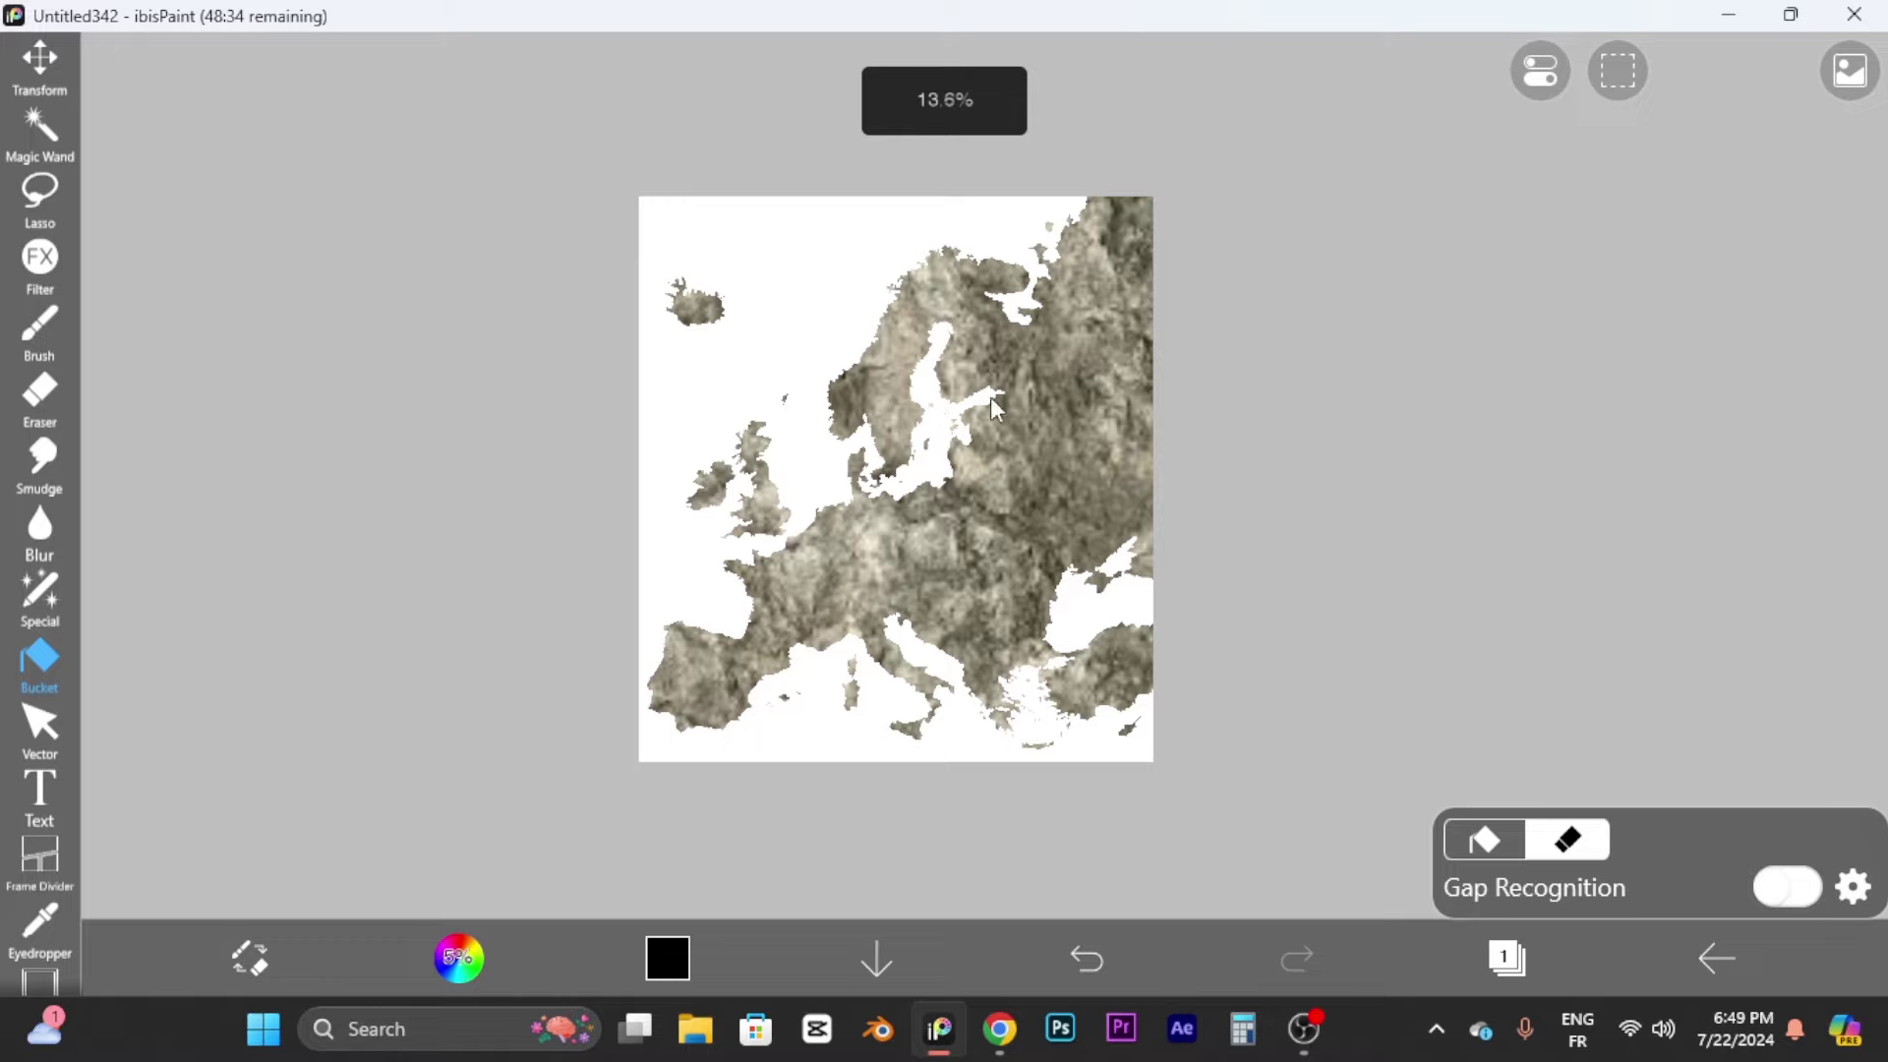
pyautogui.scroll(2, 911, 427)
pyautogui.scroll(-1, 802, 346)
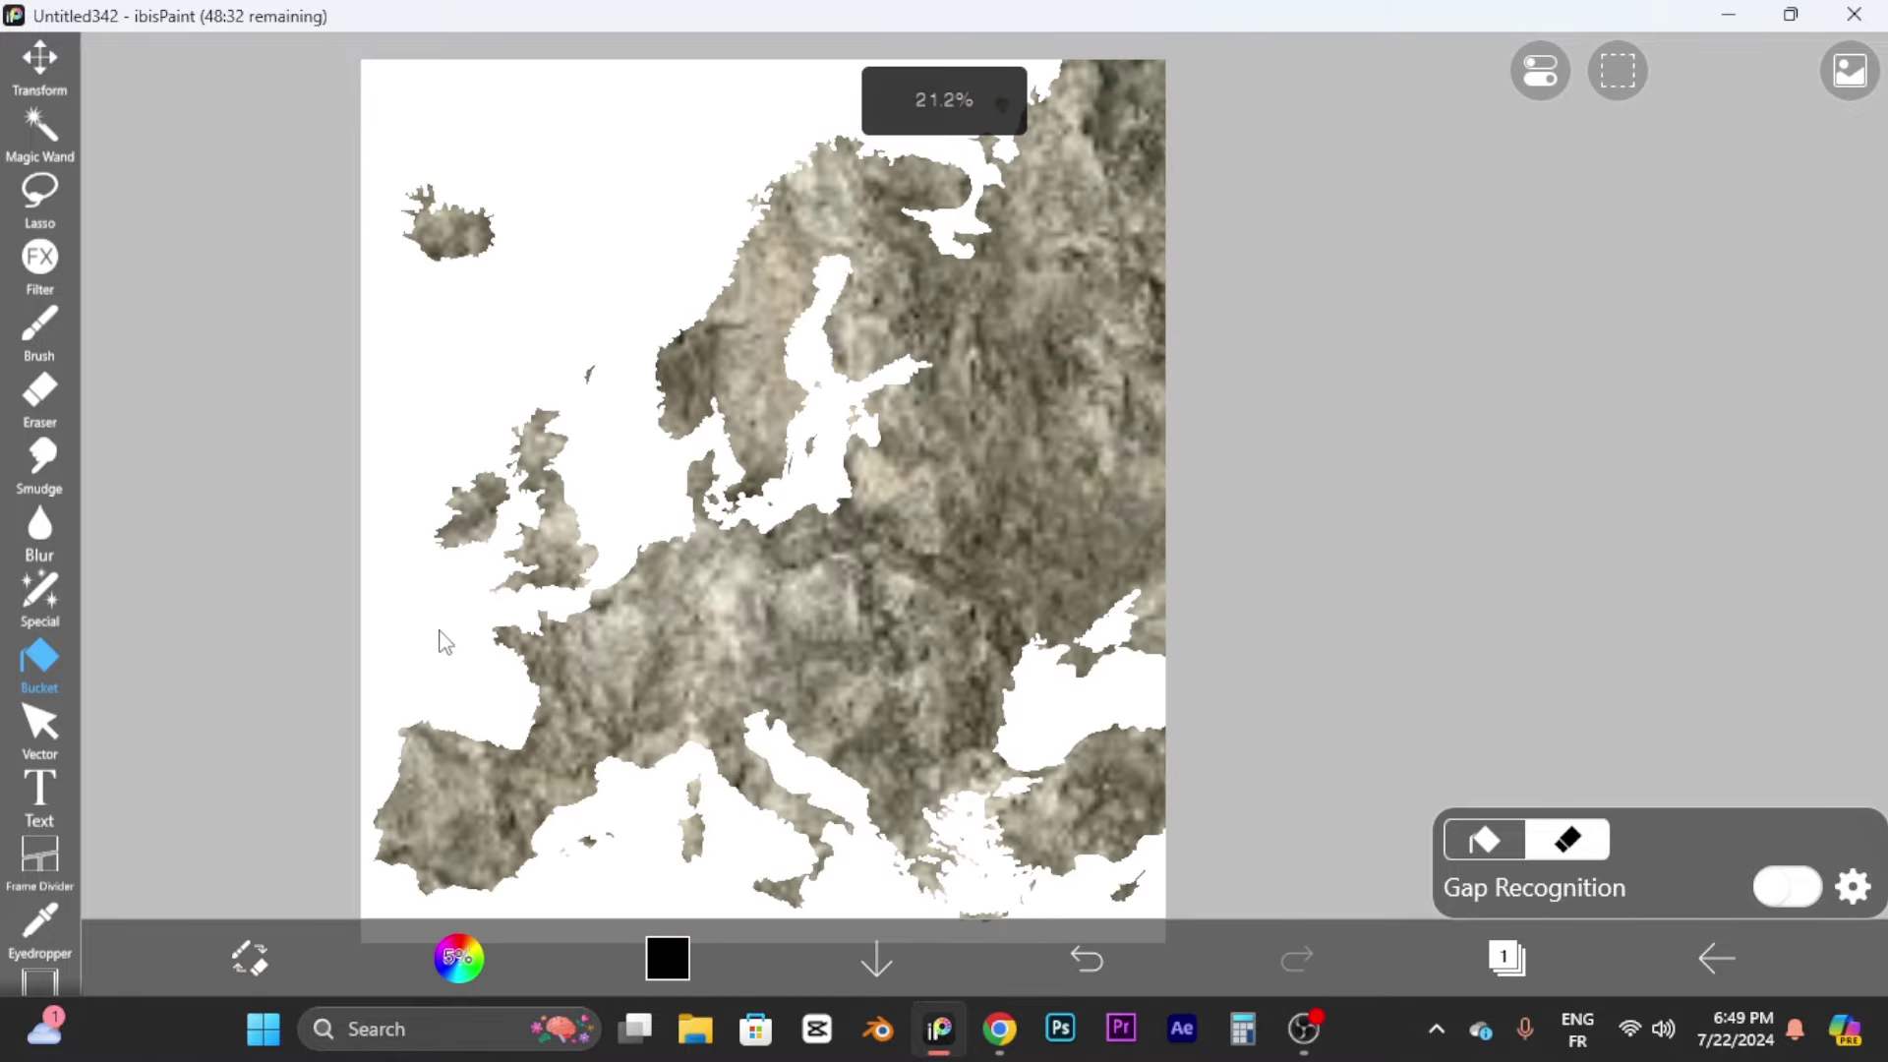
# Step: Export the cut-out rock texture as a PNG named "Yellowish texture rock" in the mapping folder
pyautogui.click(1717, 960)
pyautogui.click(1612, 801)
pyautogui.click(943, 637)
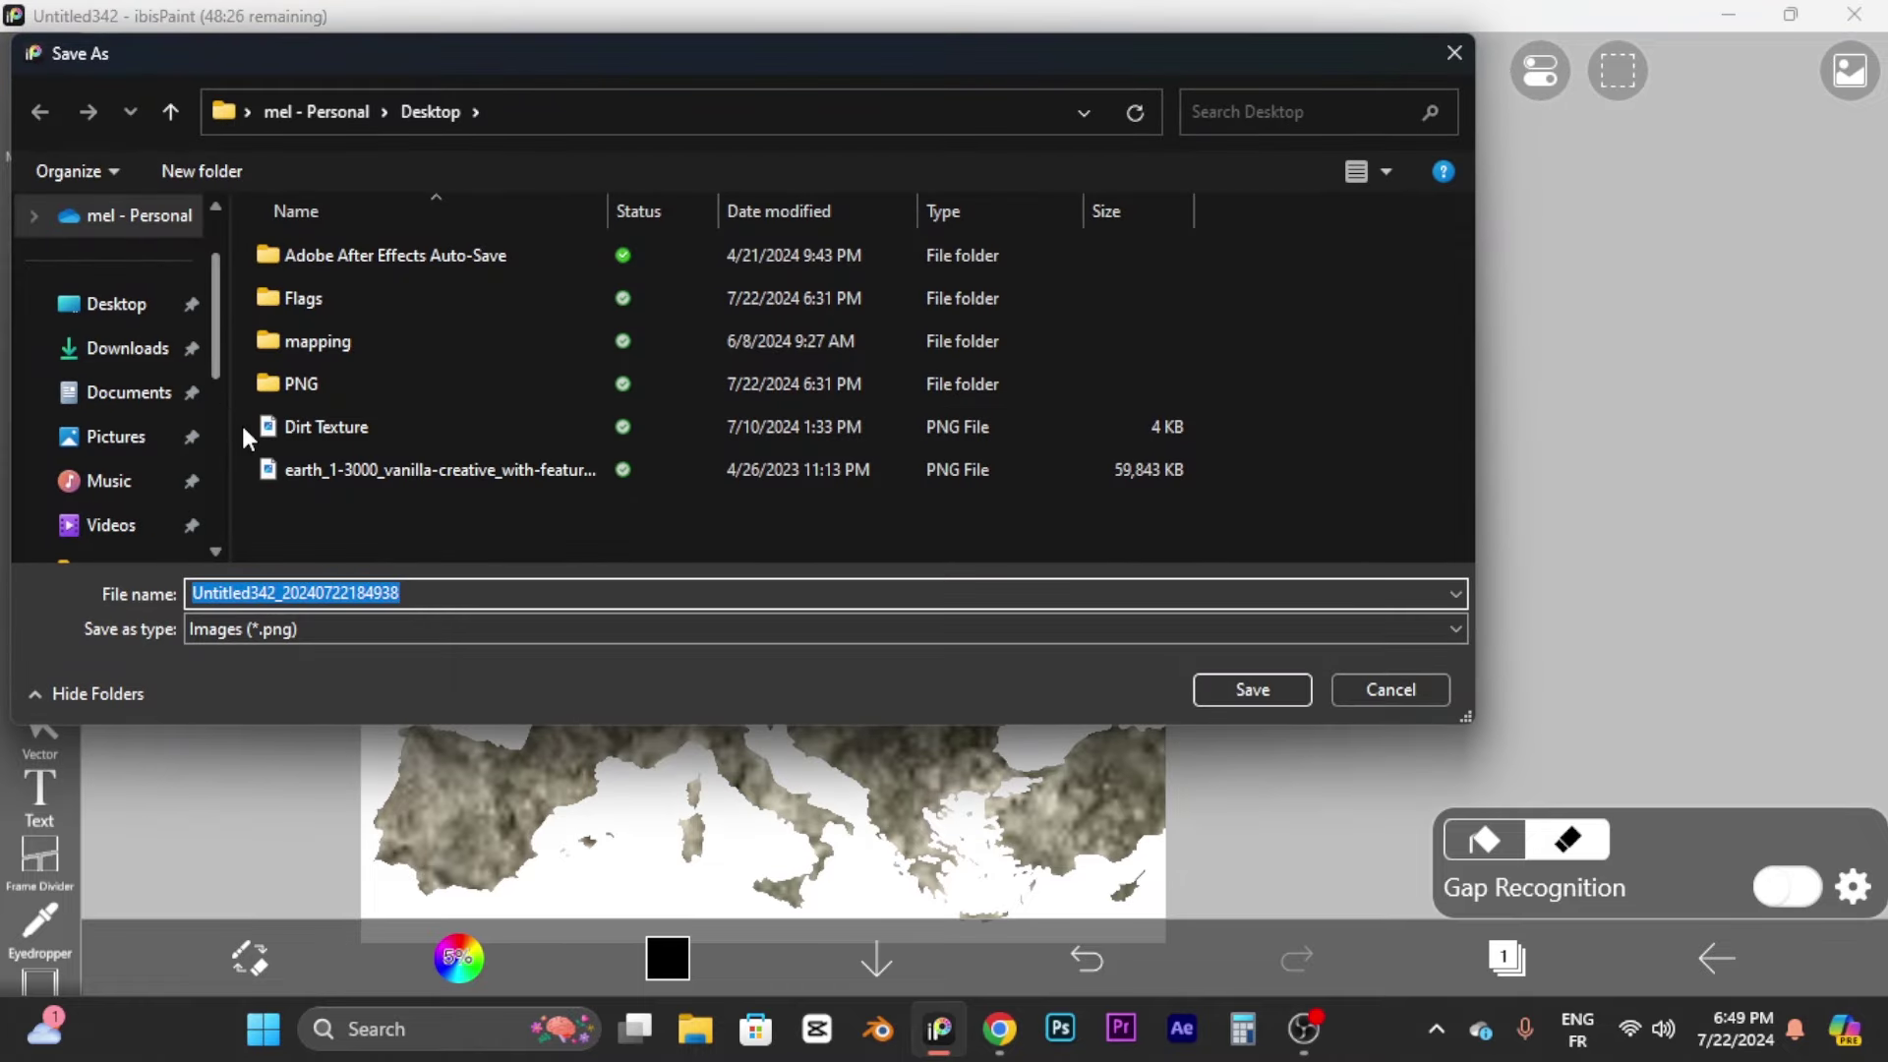
pyautogui.press('BackSpace')
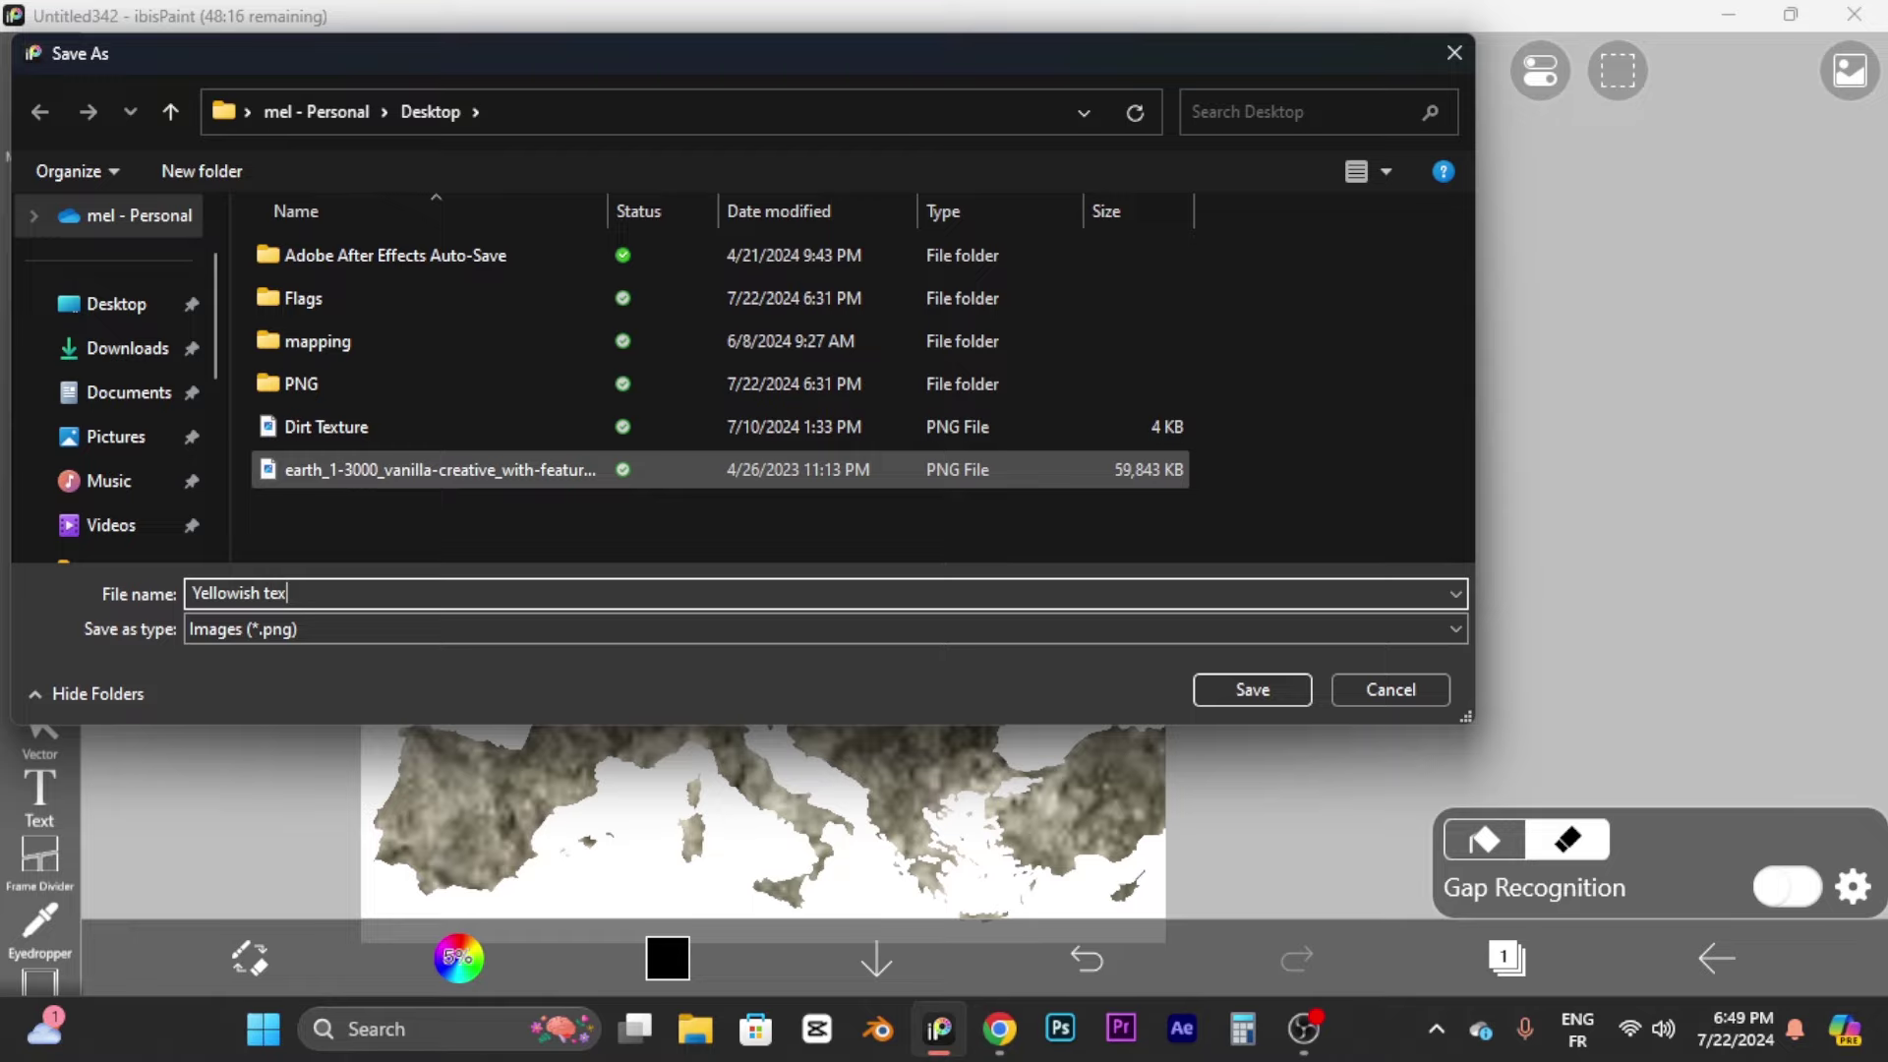
pyautogui.press('Return')
# Step: Return to the gallery and open the colored map artwork Untitled341 for editing, continuing with the free trial
pyautogui.click(1716, 959)
pyautogui.click(1661, 863)
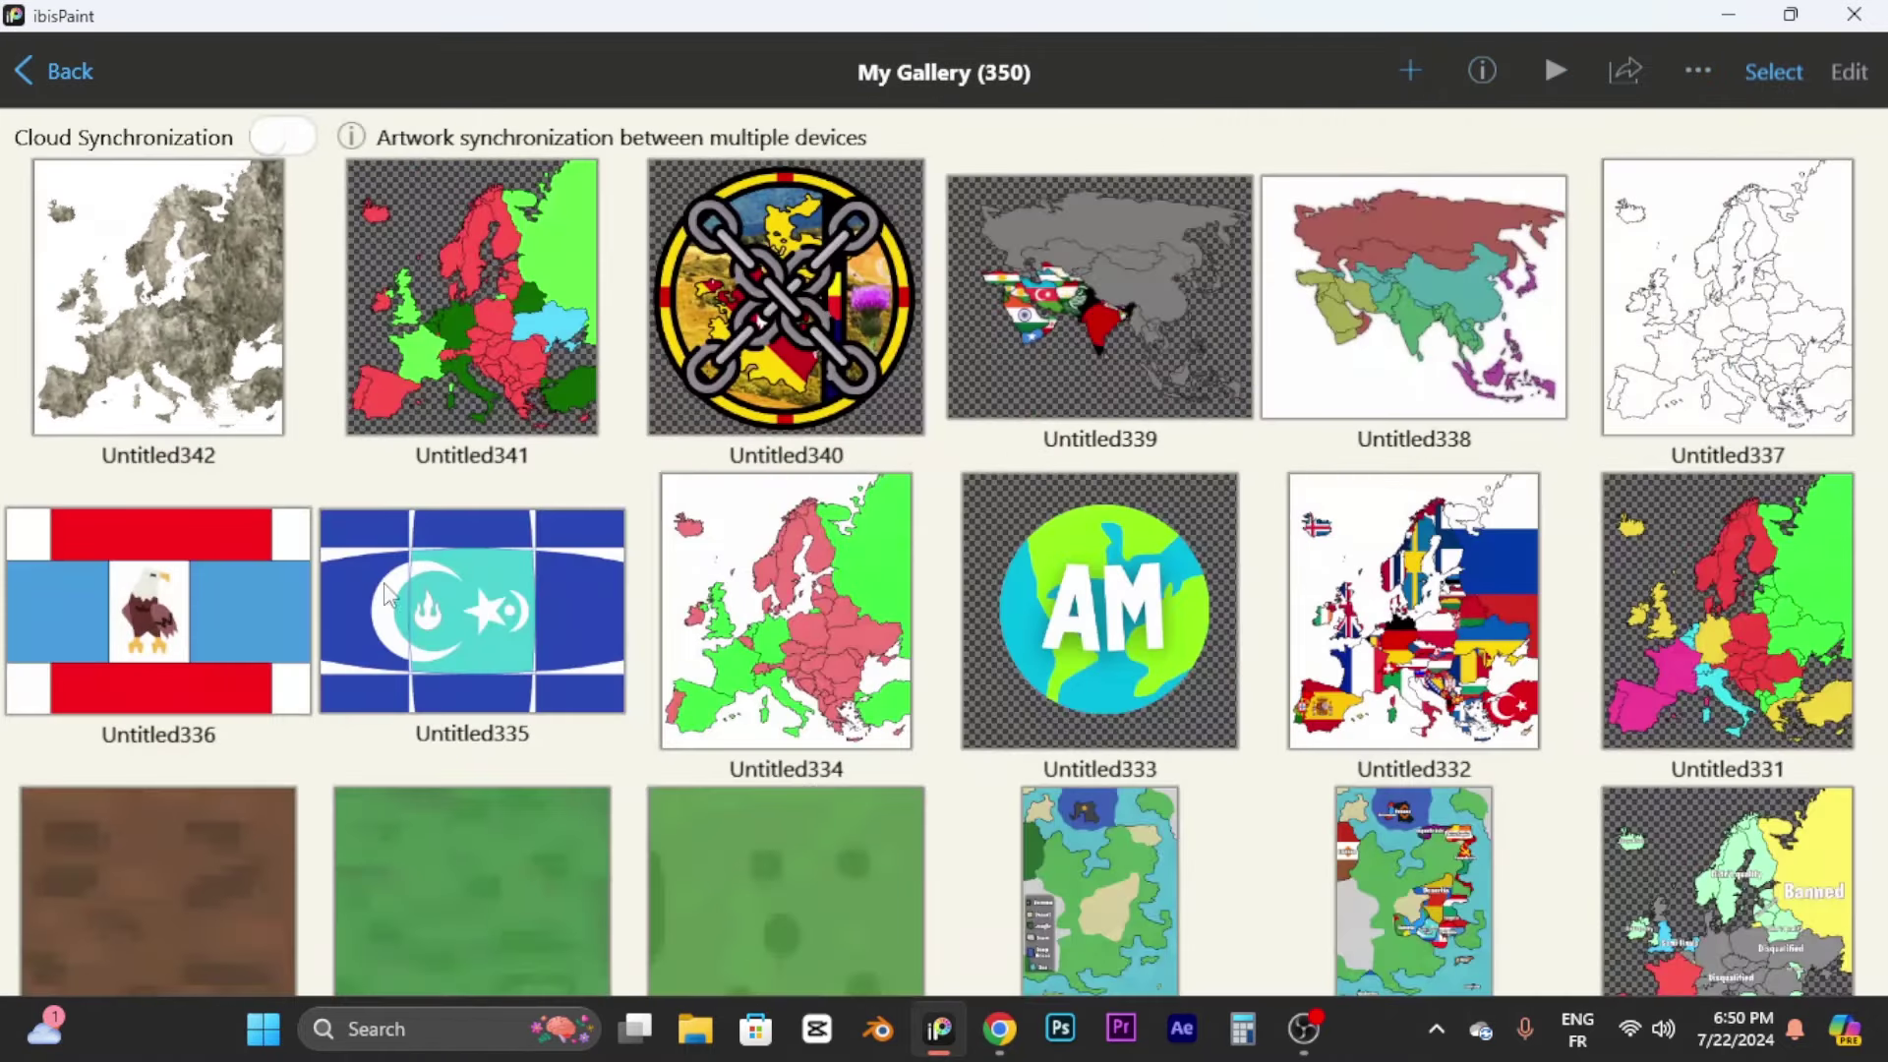
pyautogui.click(453, 298)
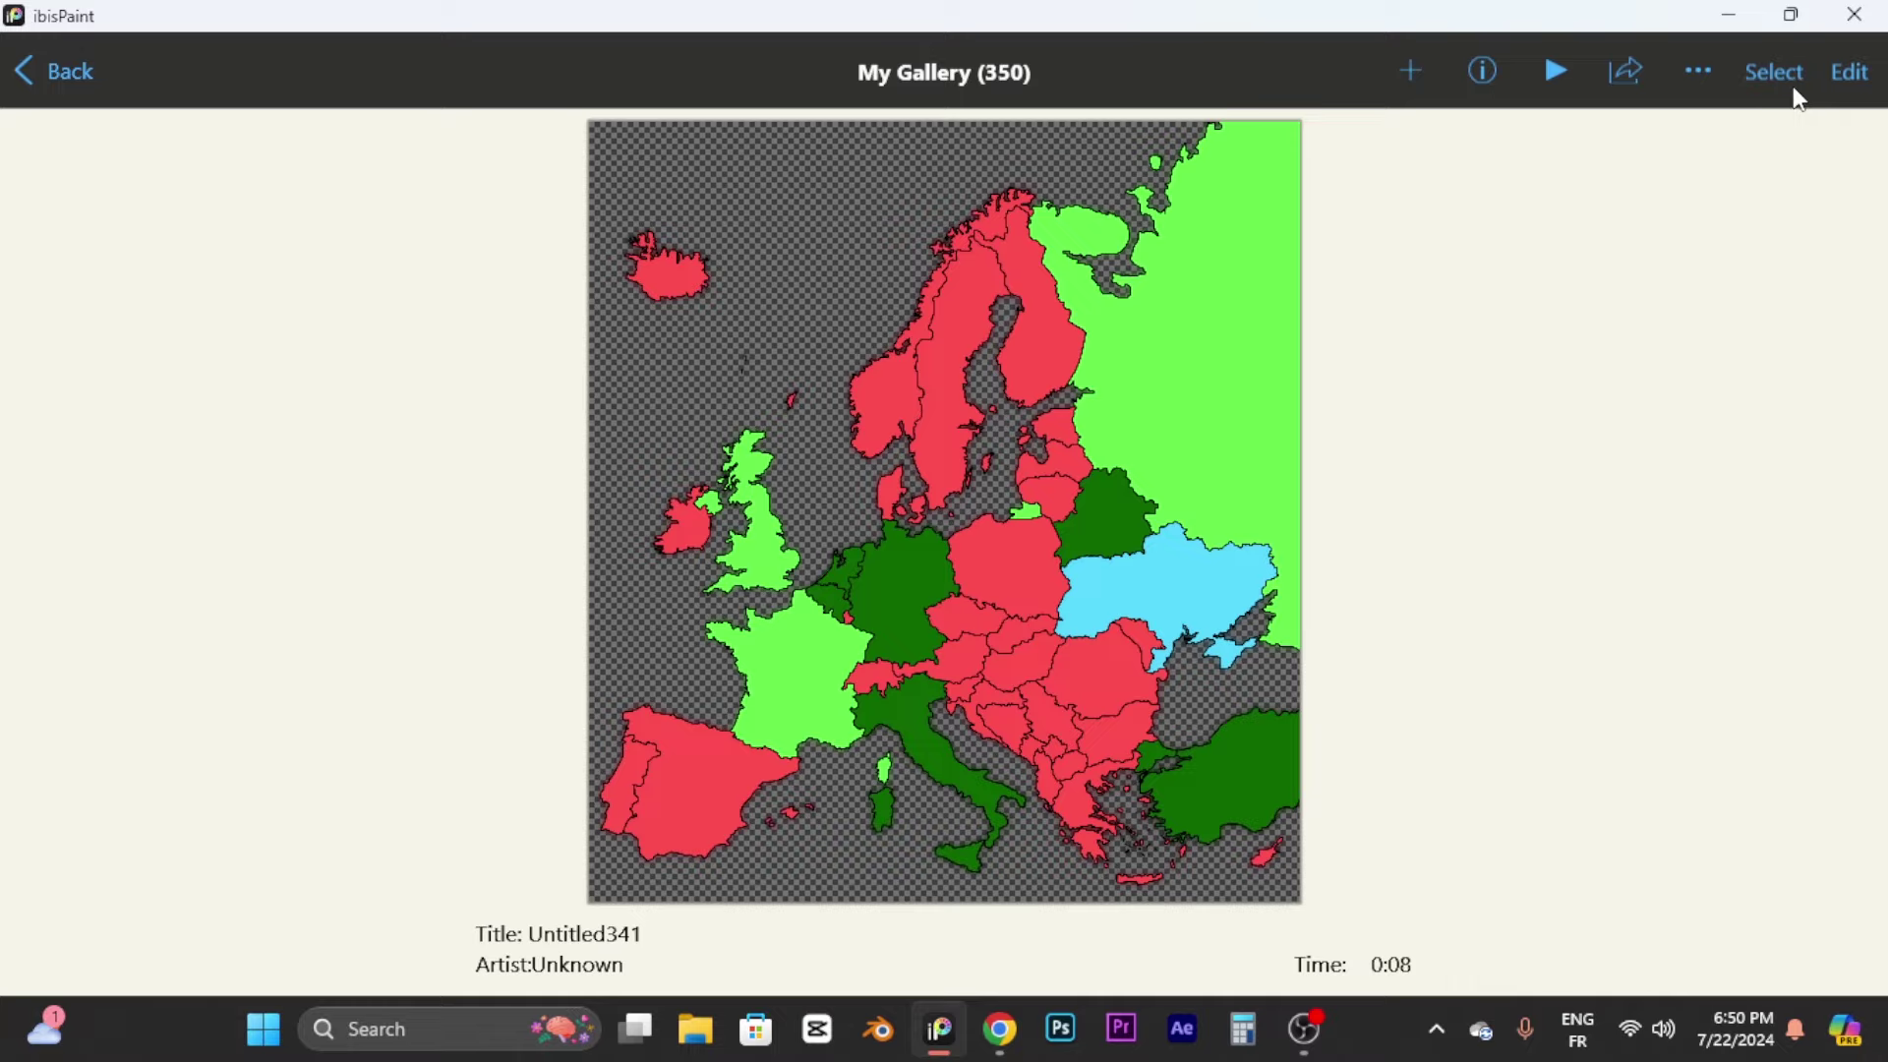
pyautogui.click(1846, 75)
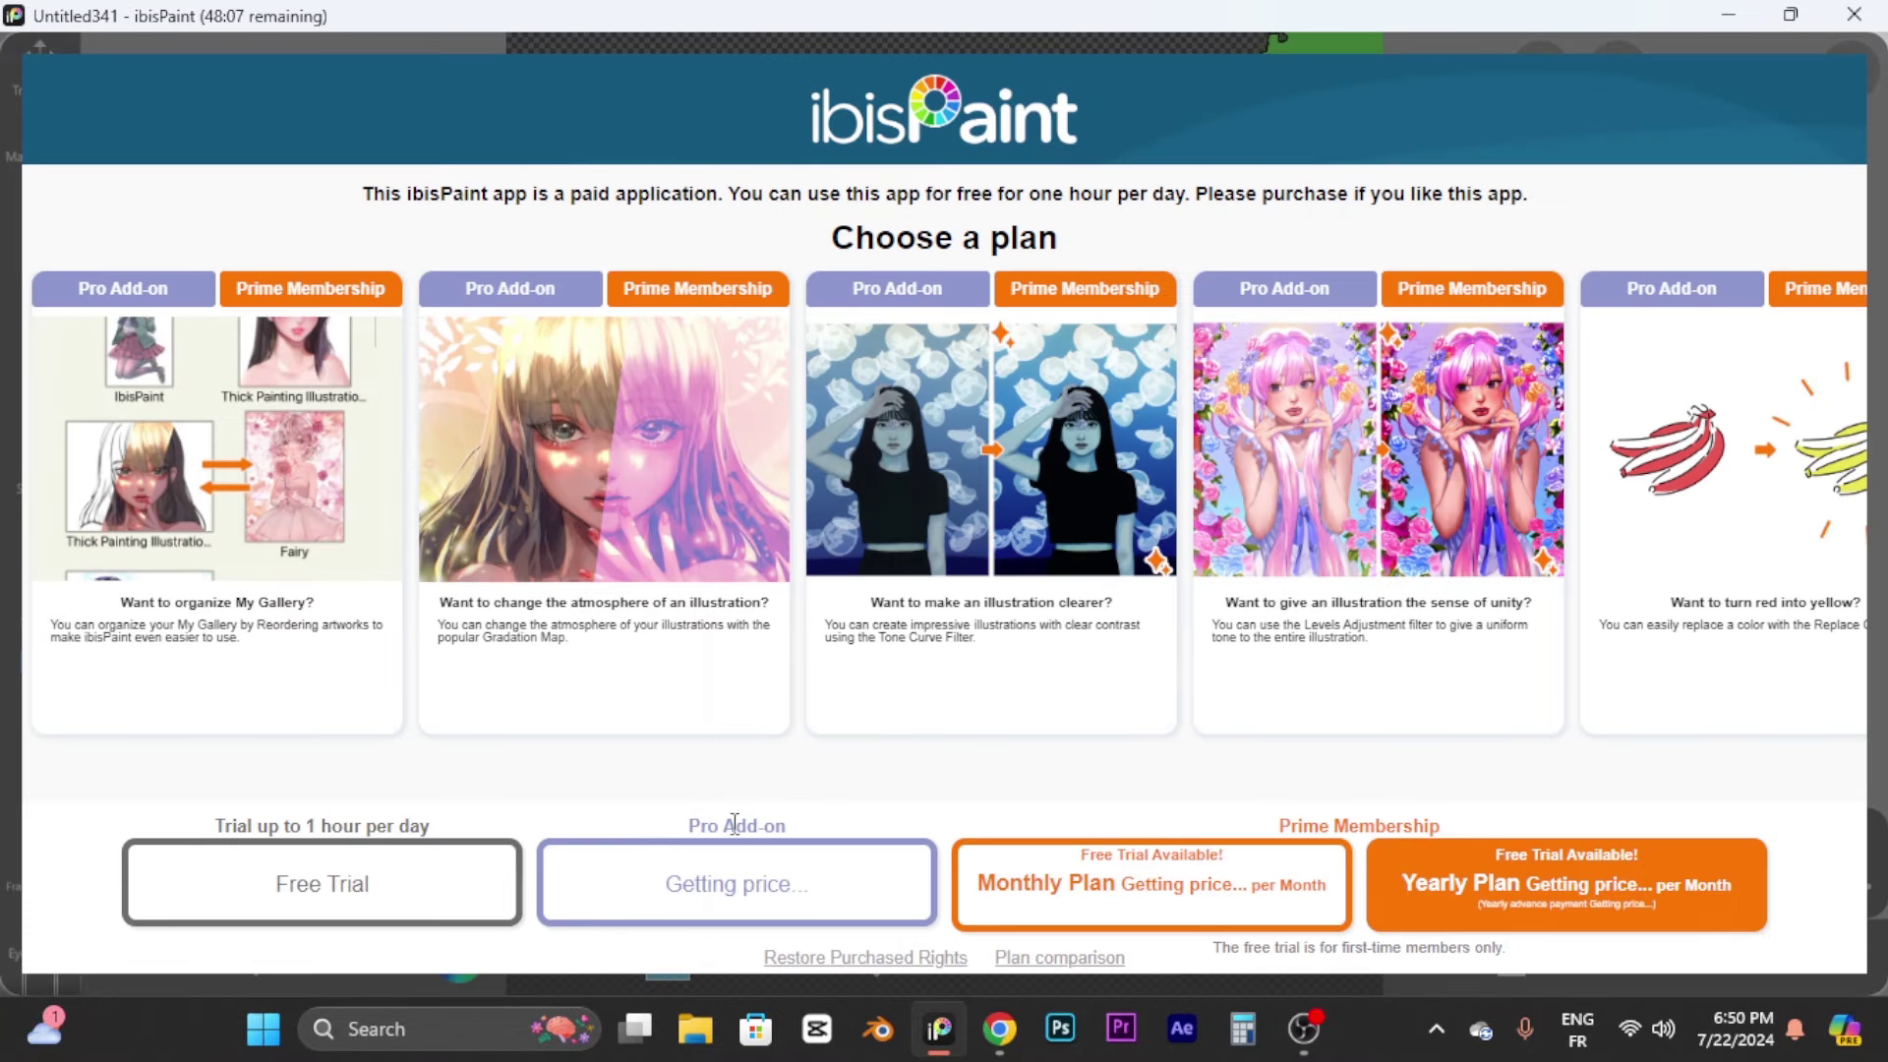
pyautogui.click(428, 893)
# Step: Import the "Yellowish texture rock" image as a new layer between the two colored map layers, keeping its full-canvas placement
pyautogui.scroll(-3, 1290, 771)
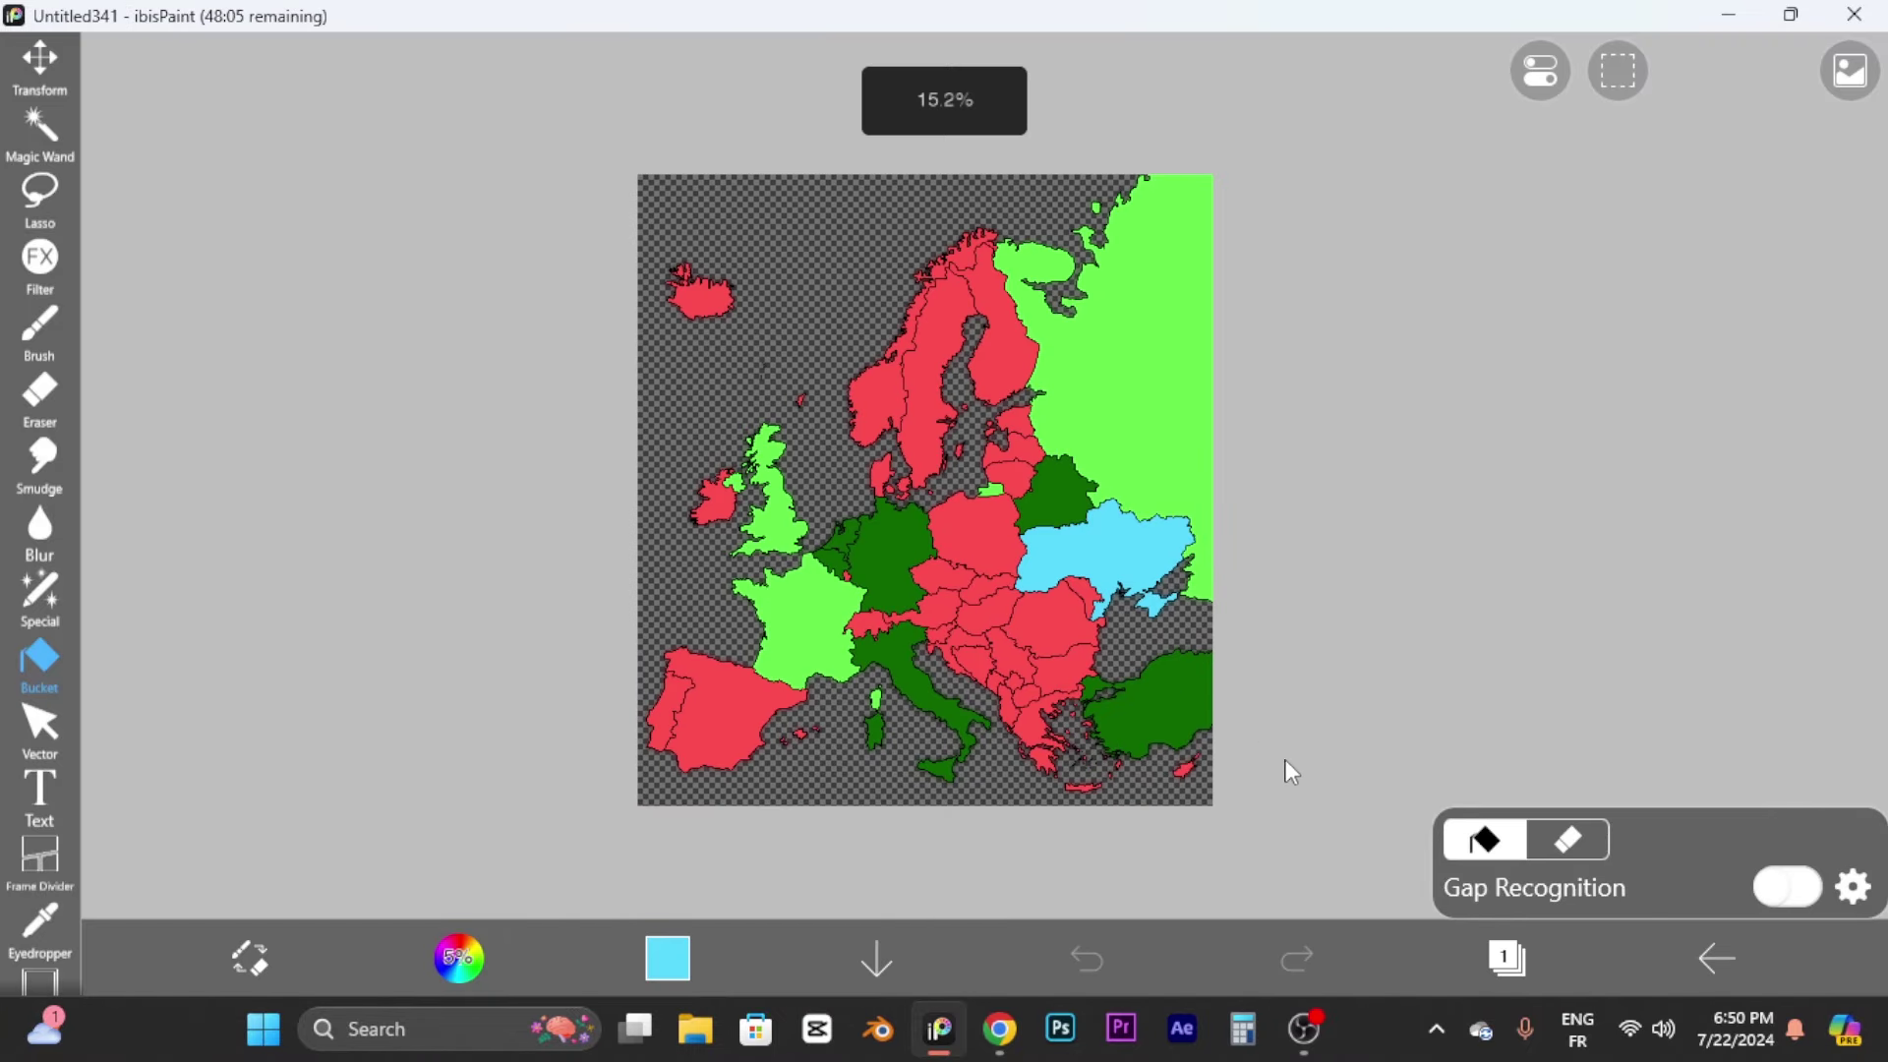
pyautogui.click(1508, 959)
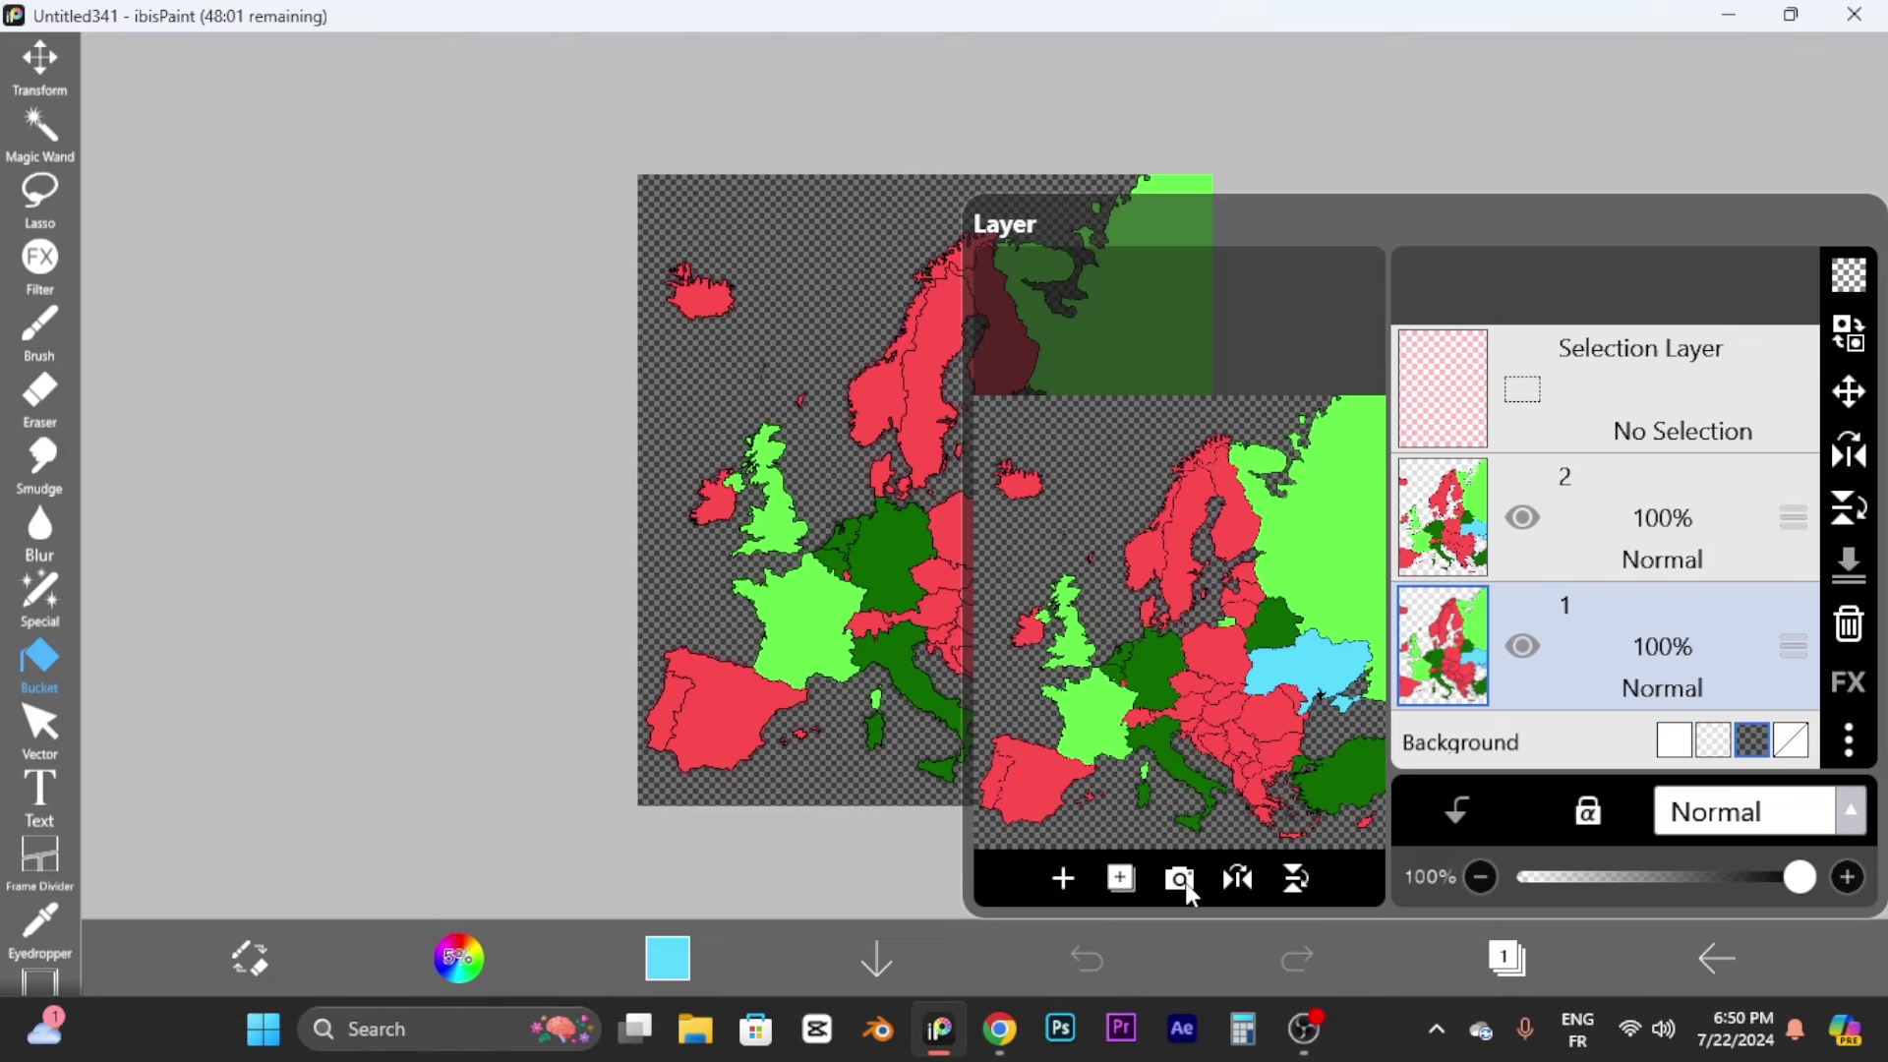
pyautogui.click(1188, 887)
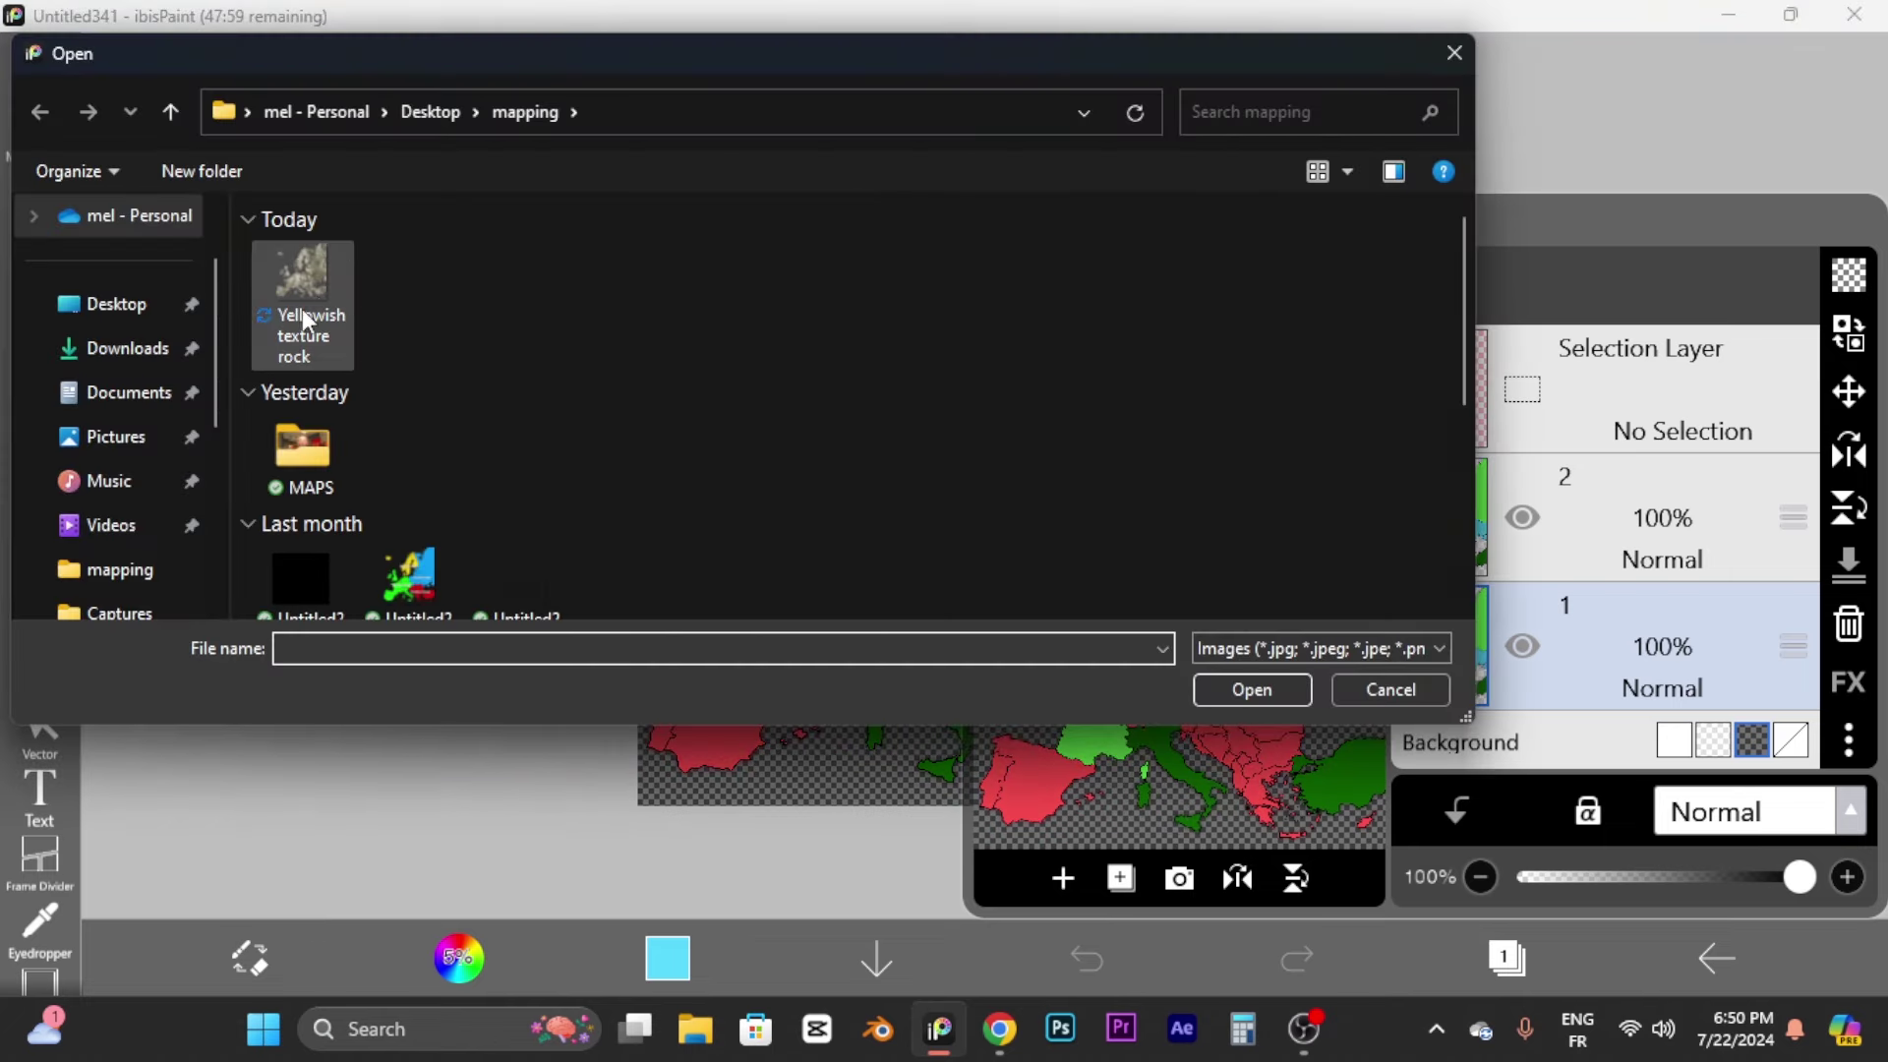
pyautogui.click(308, 297)
pyautogui.click(1211, 693)
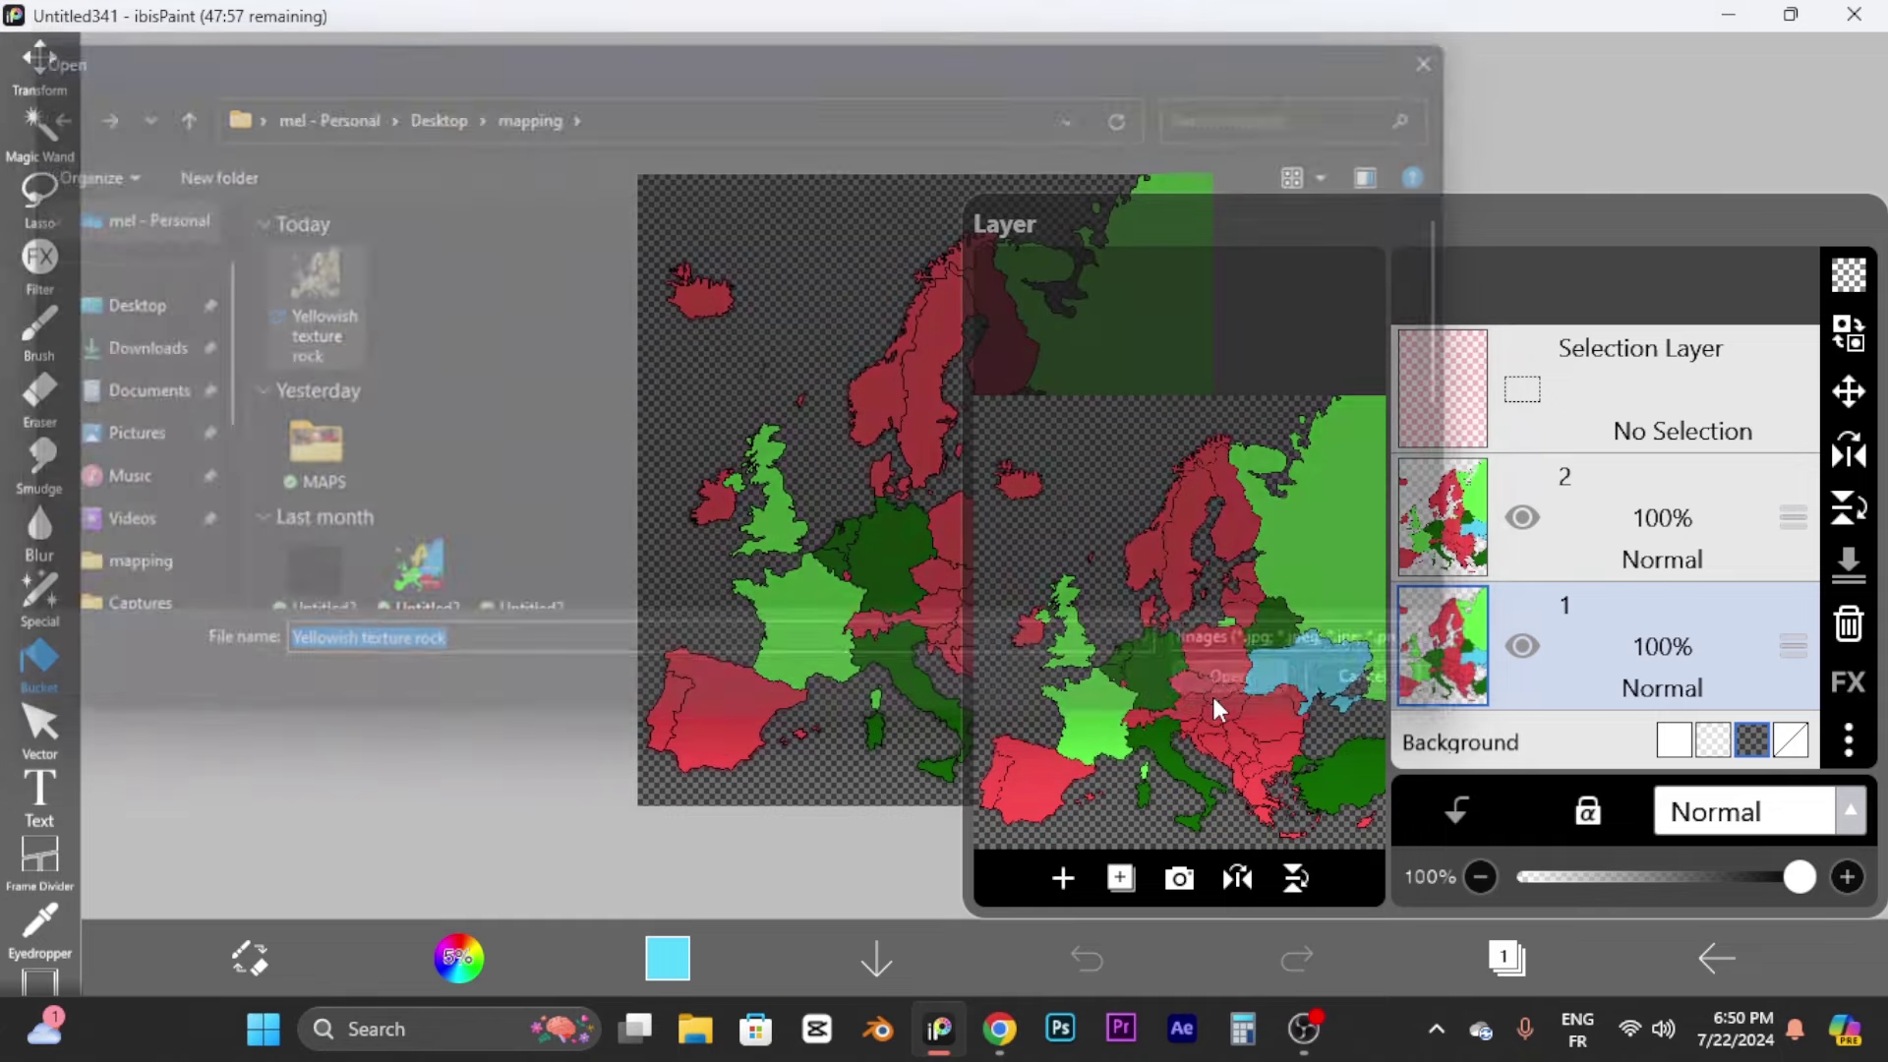
pyautogui.click(1848, 760)
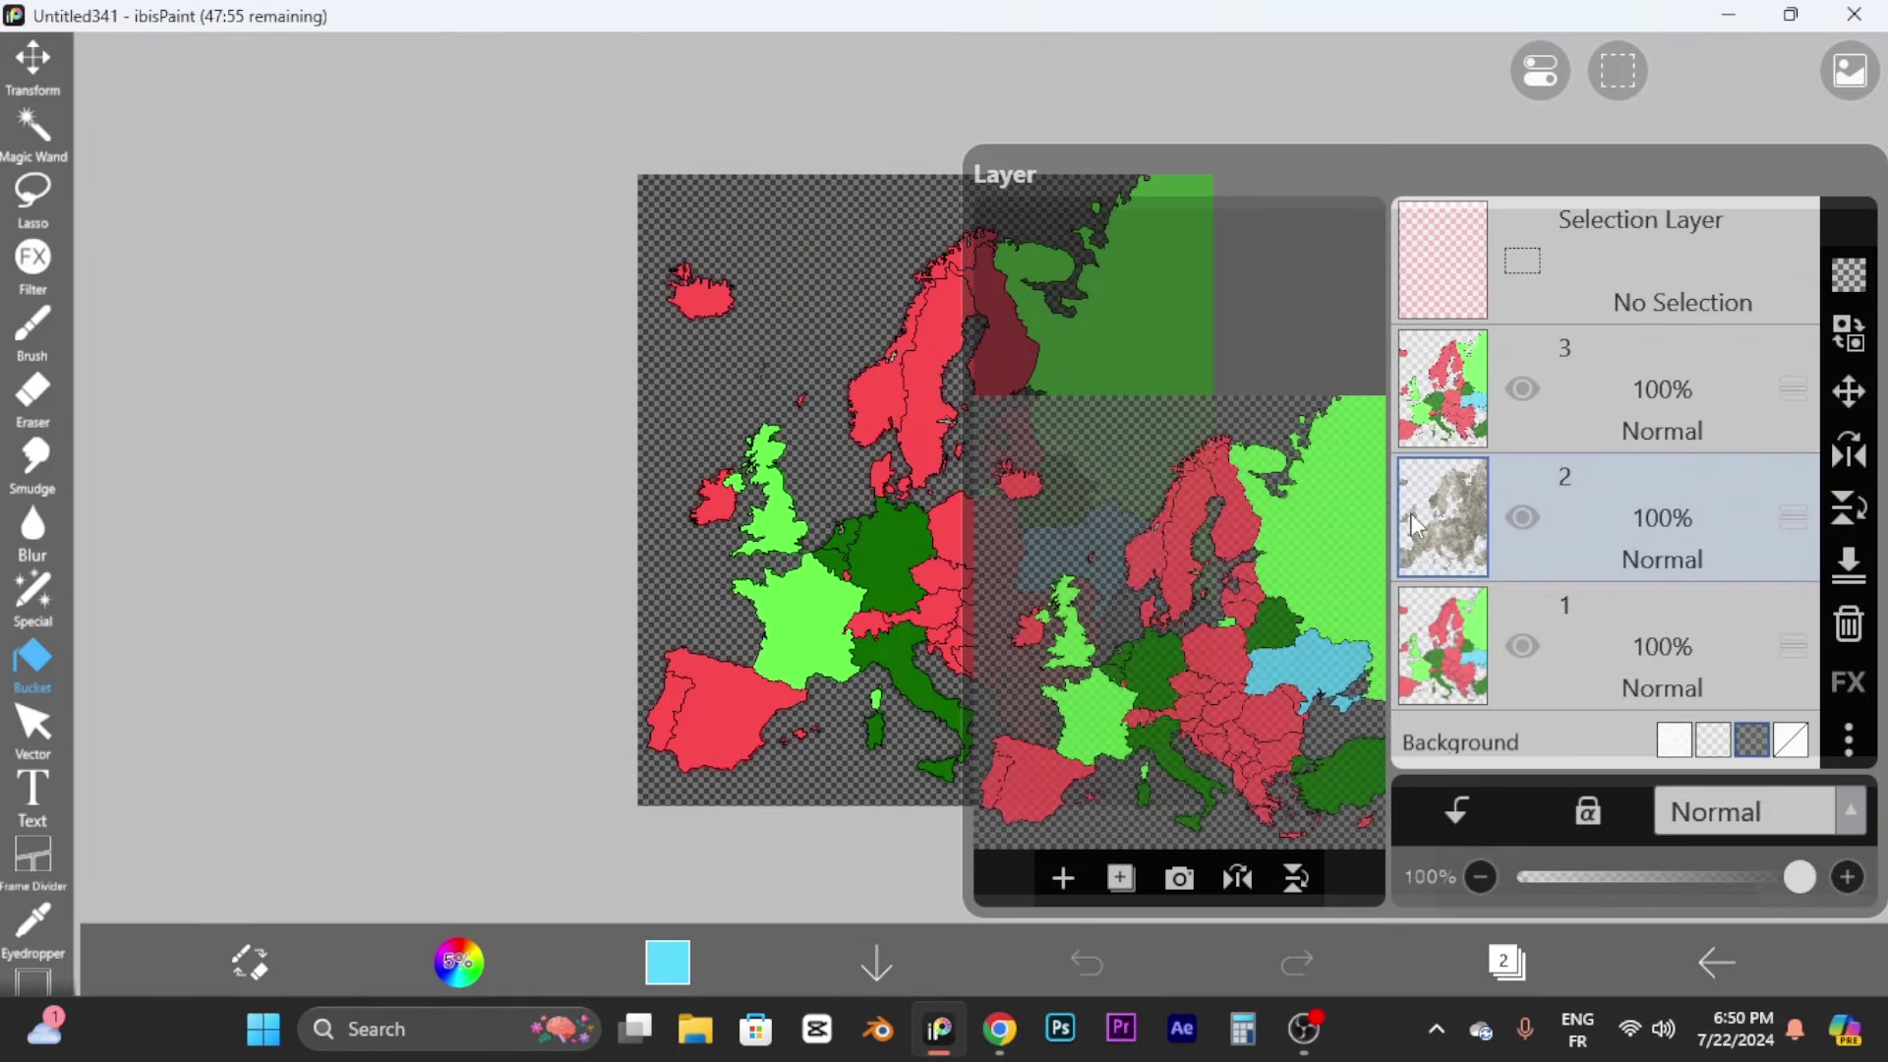
pyautogui.click(1182, 599)
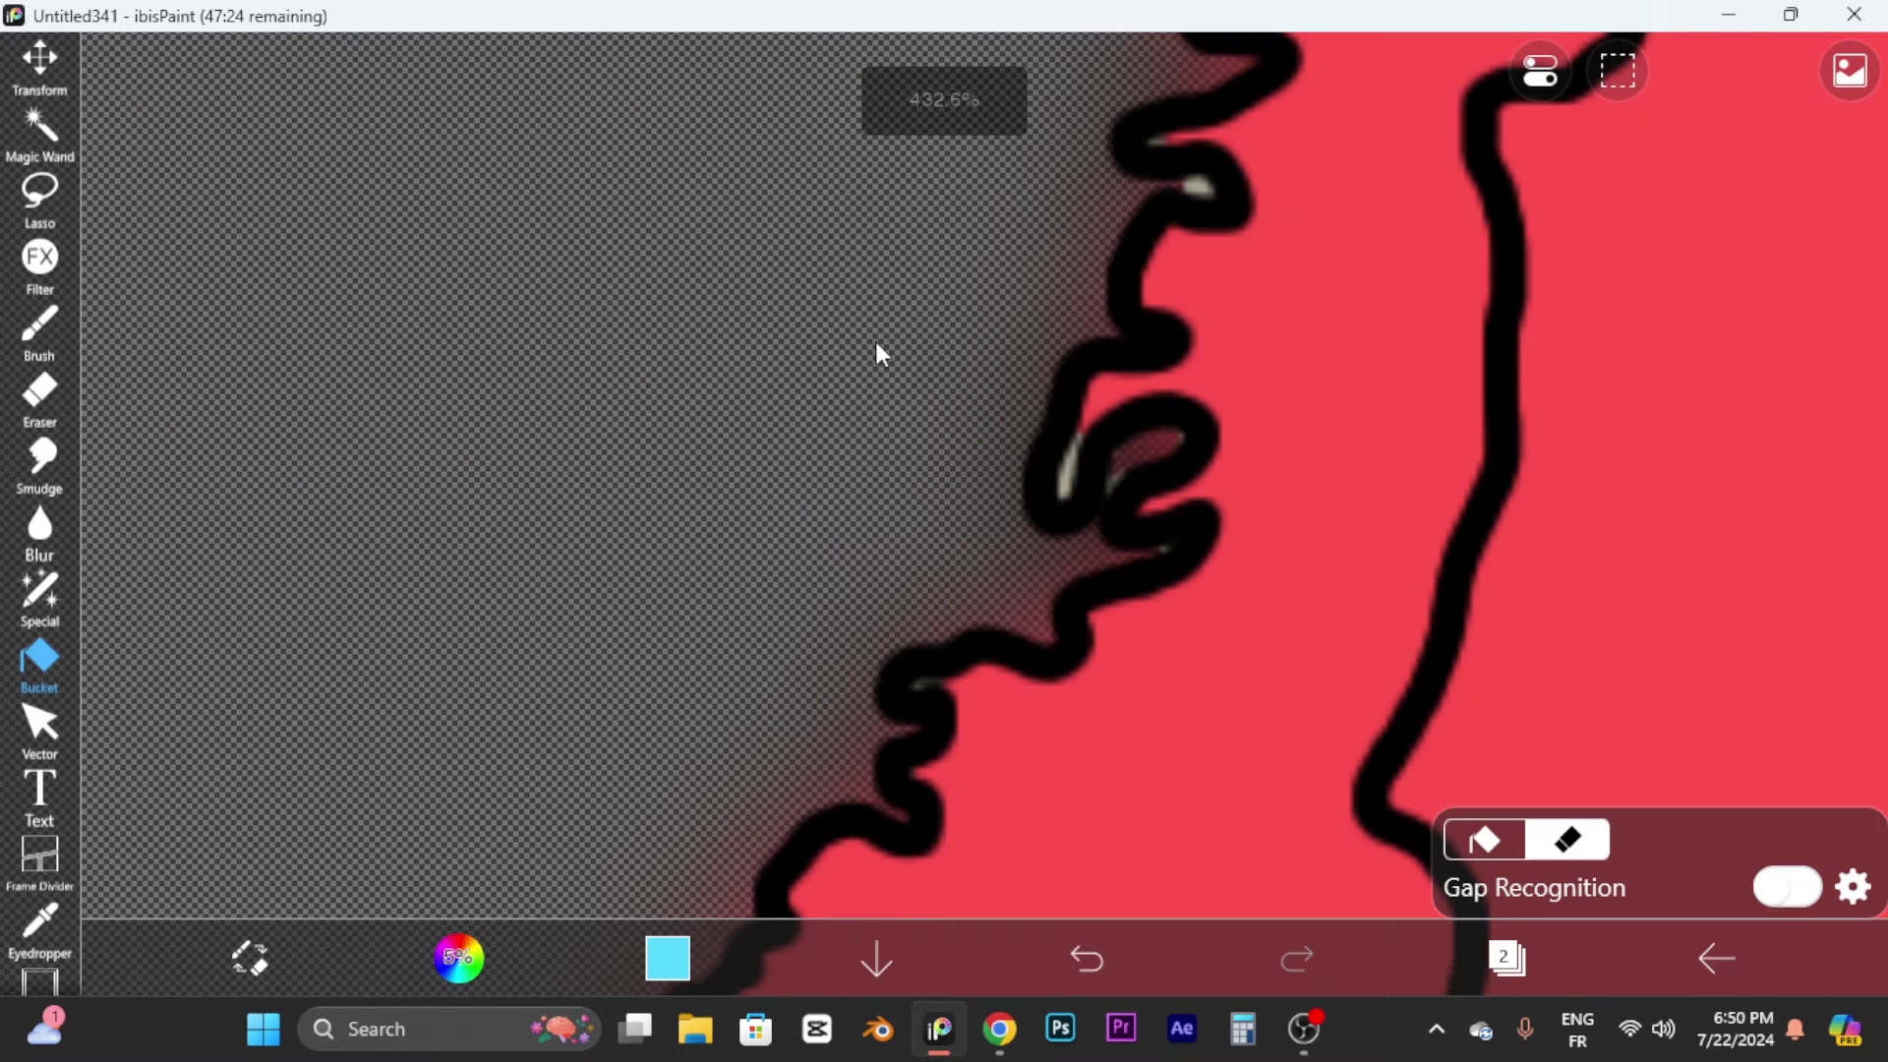
# Step: Lower the opacity of layer 3, the top colored map, to 89% so the rock texture shows through
pyautogui.scroll(-10, 826, 293)
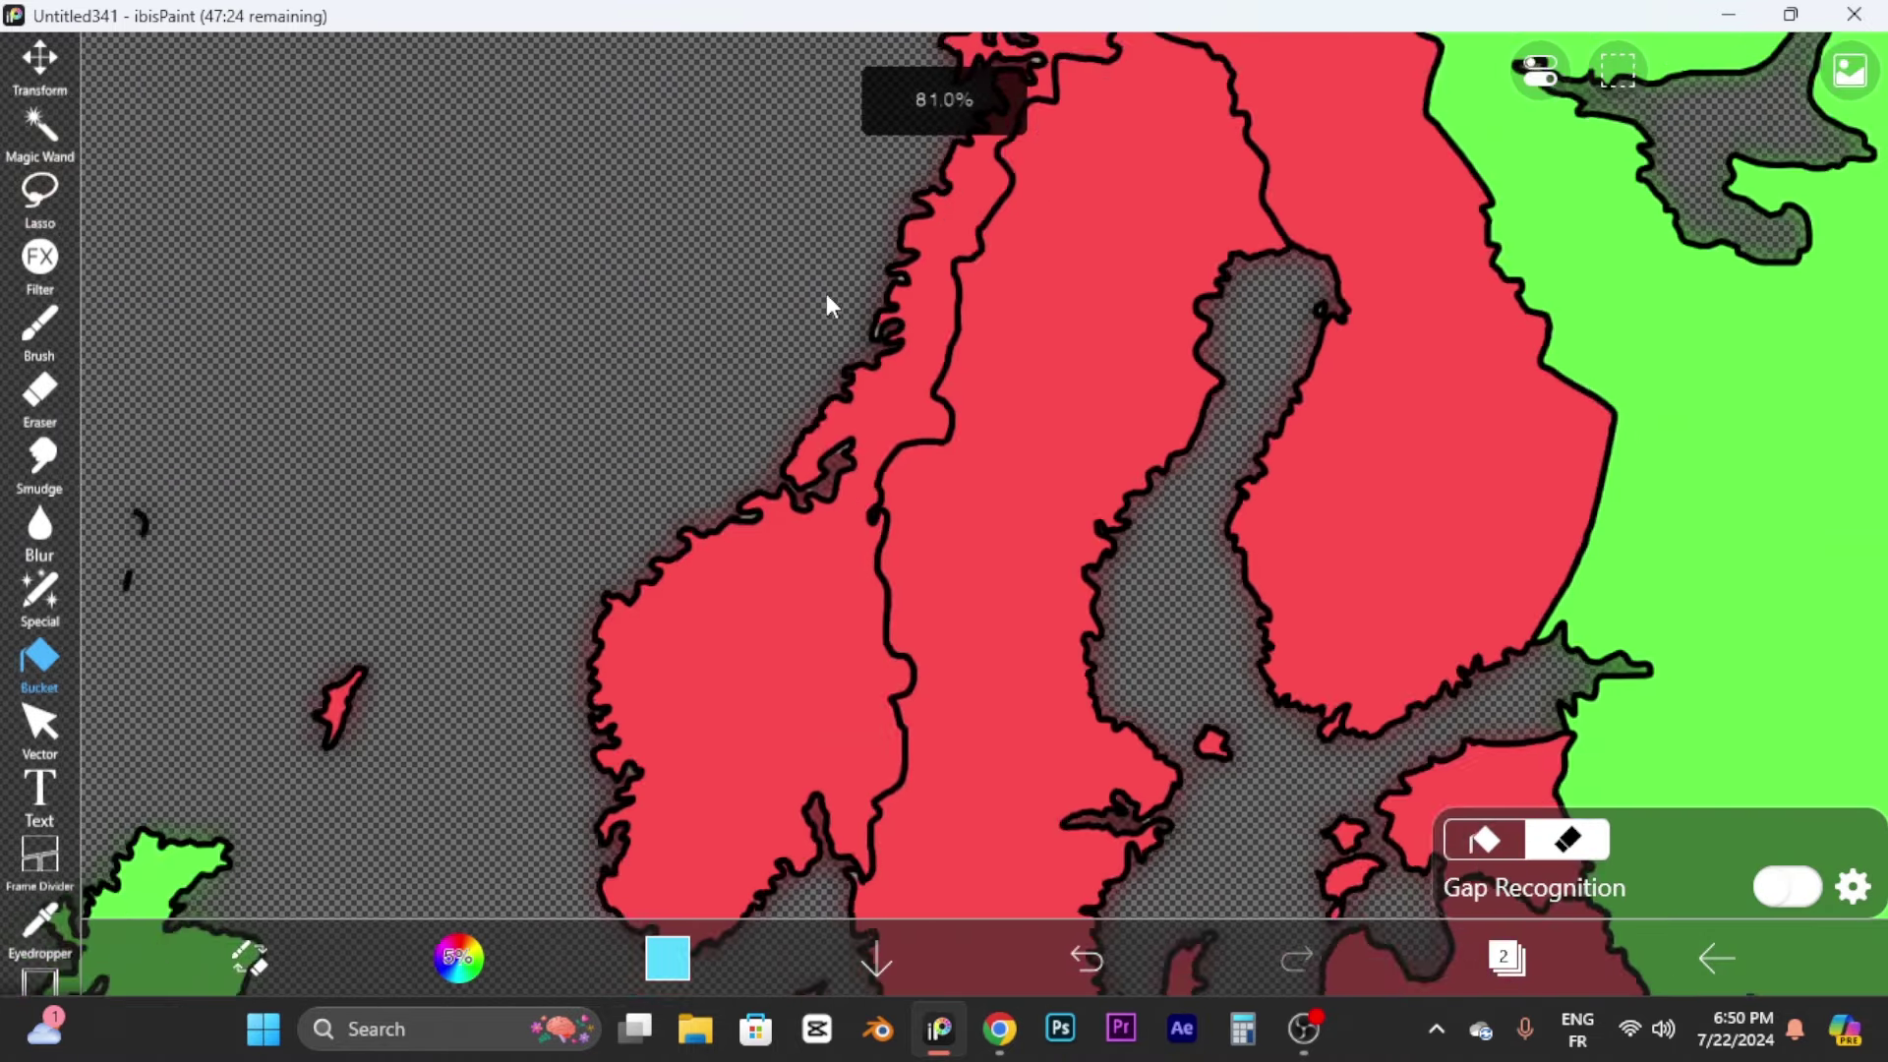
pyautogui.scroll(4, 698, 369)
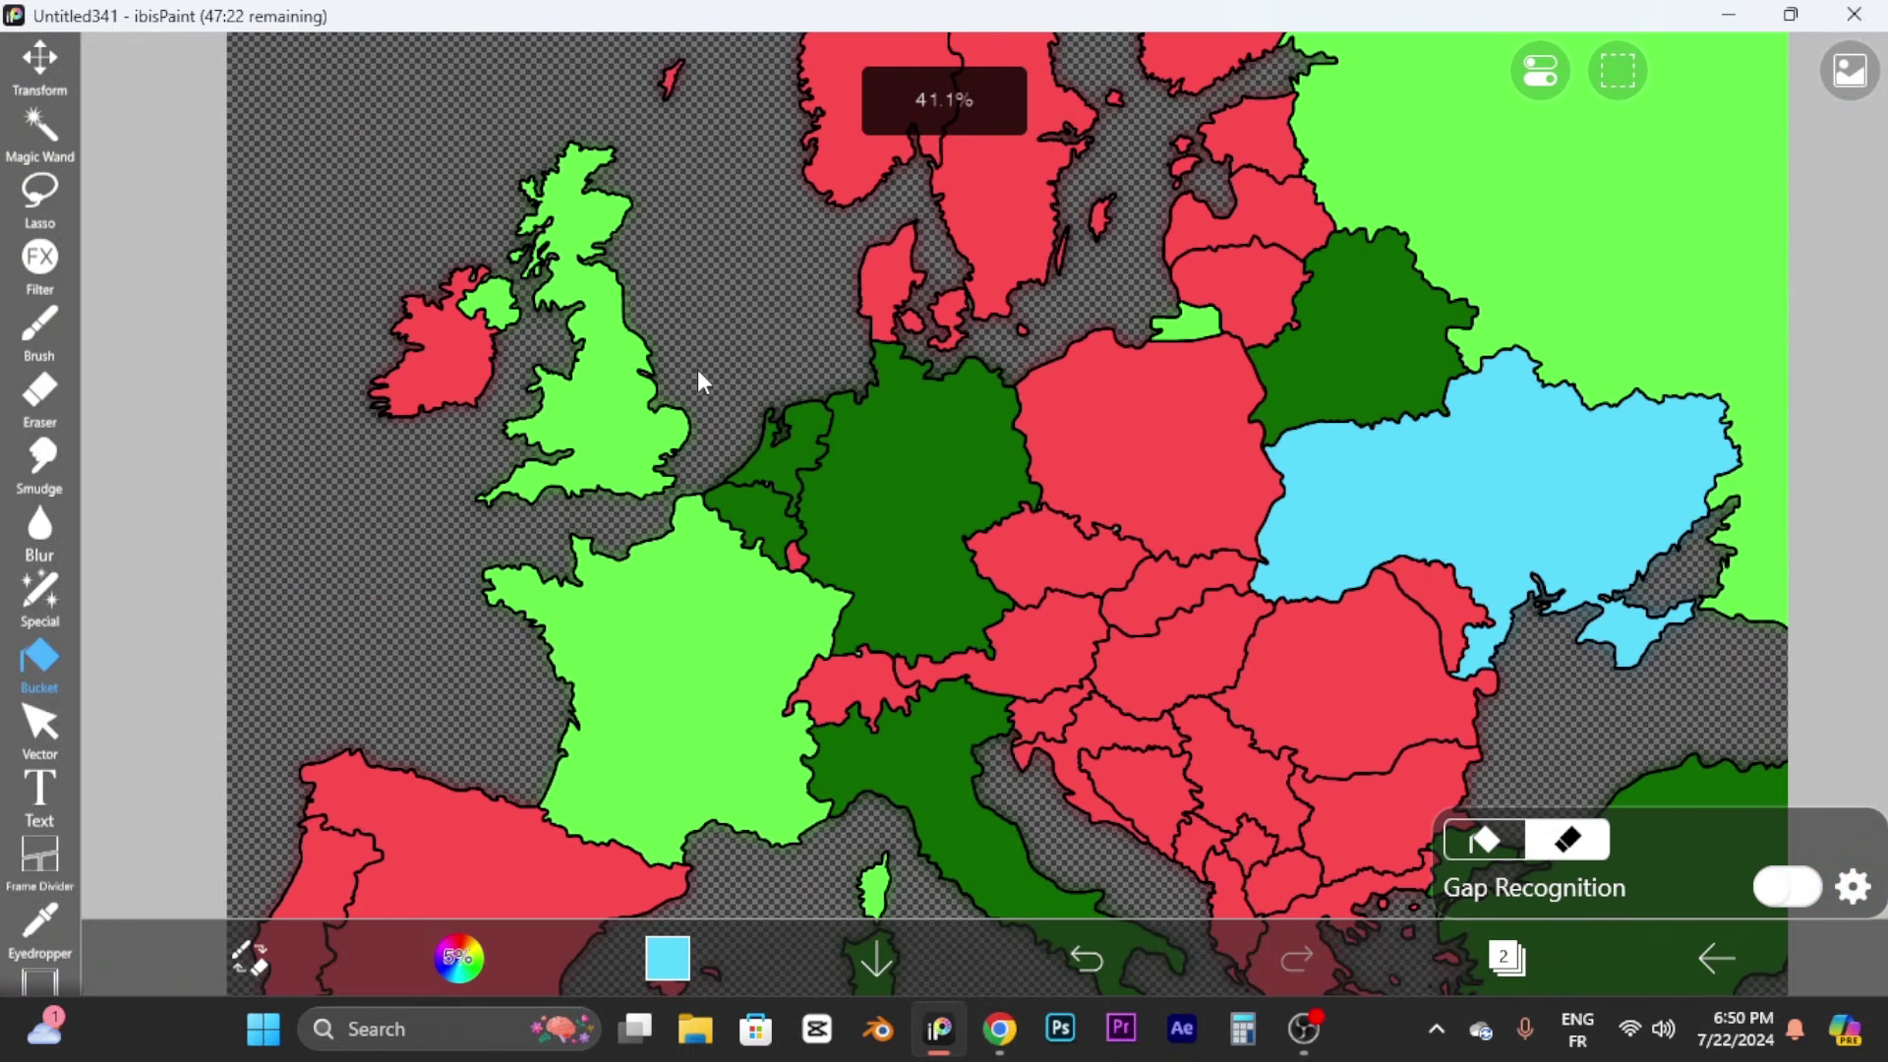
pyautogui.click(1506, 959)
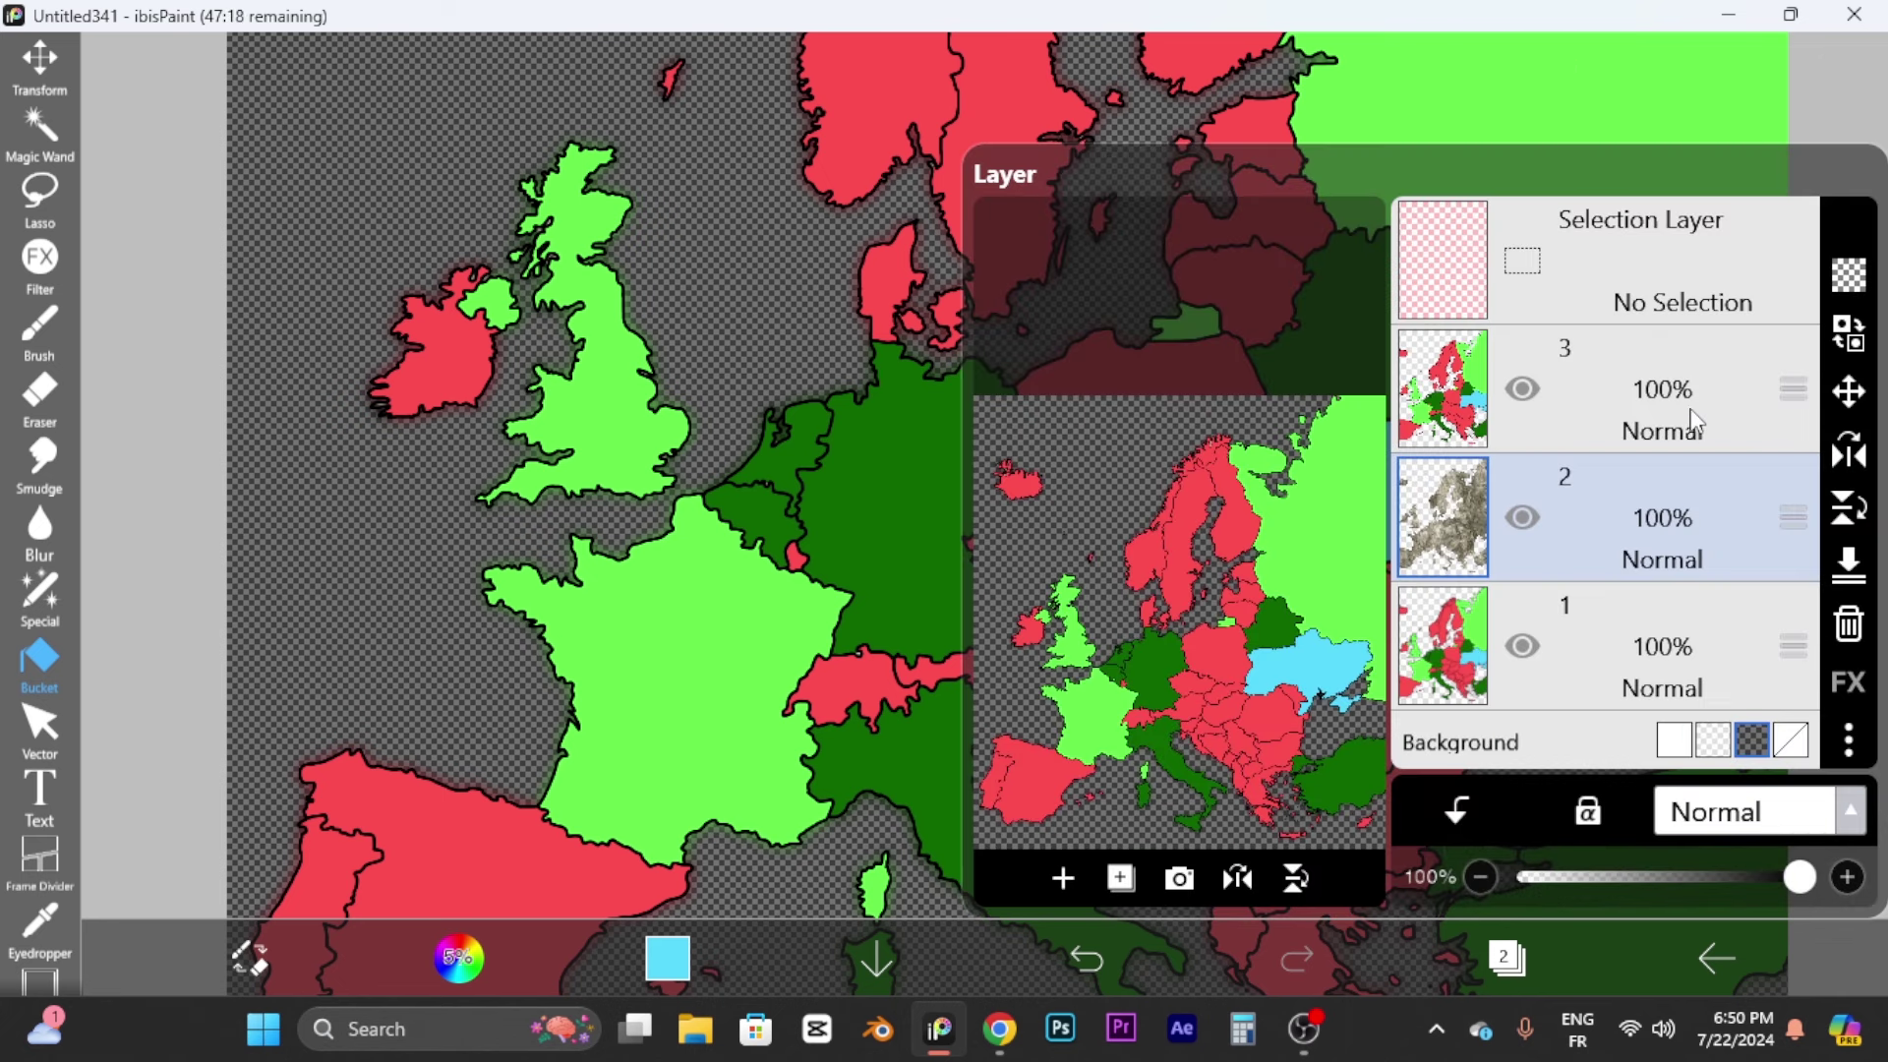
pyautogui.click(1558, 373)
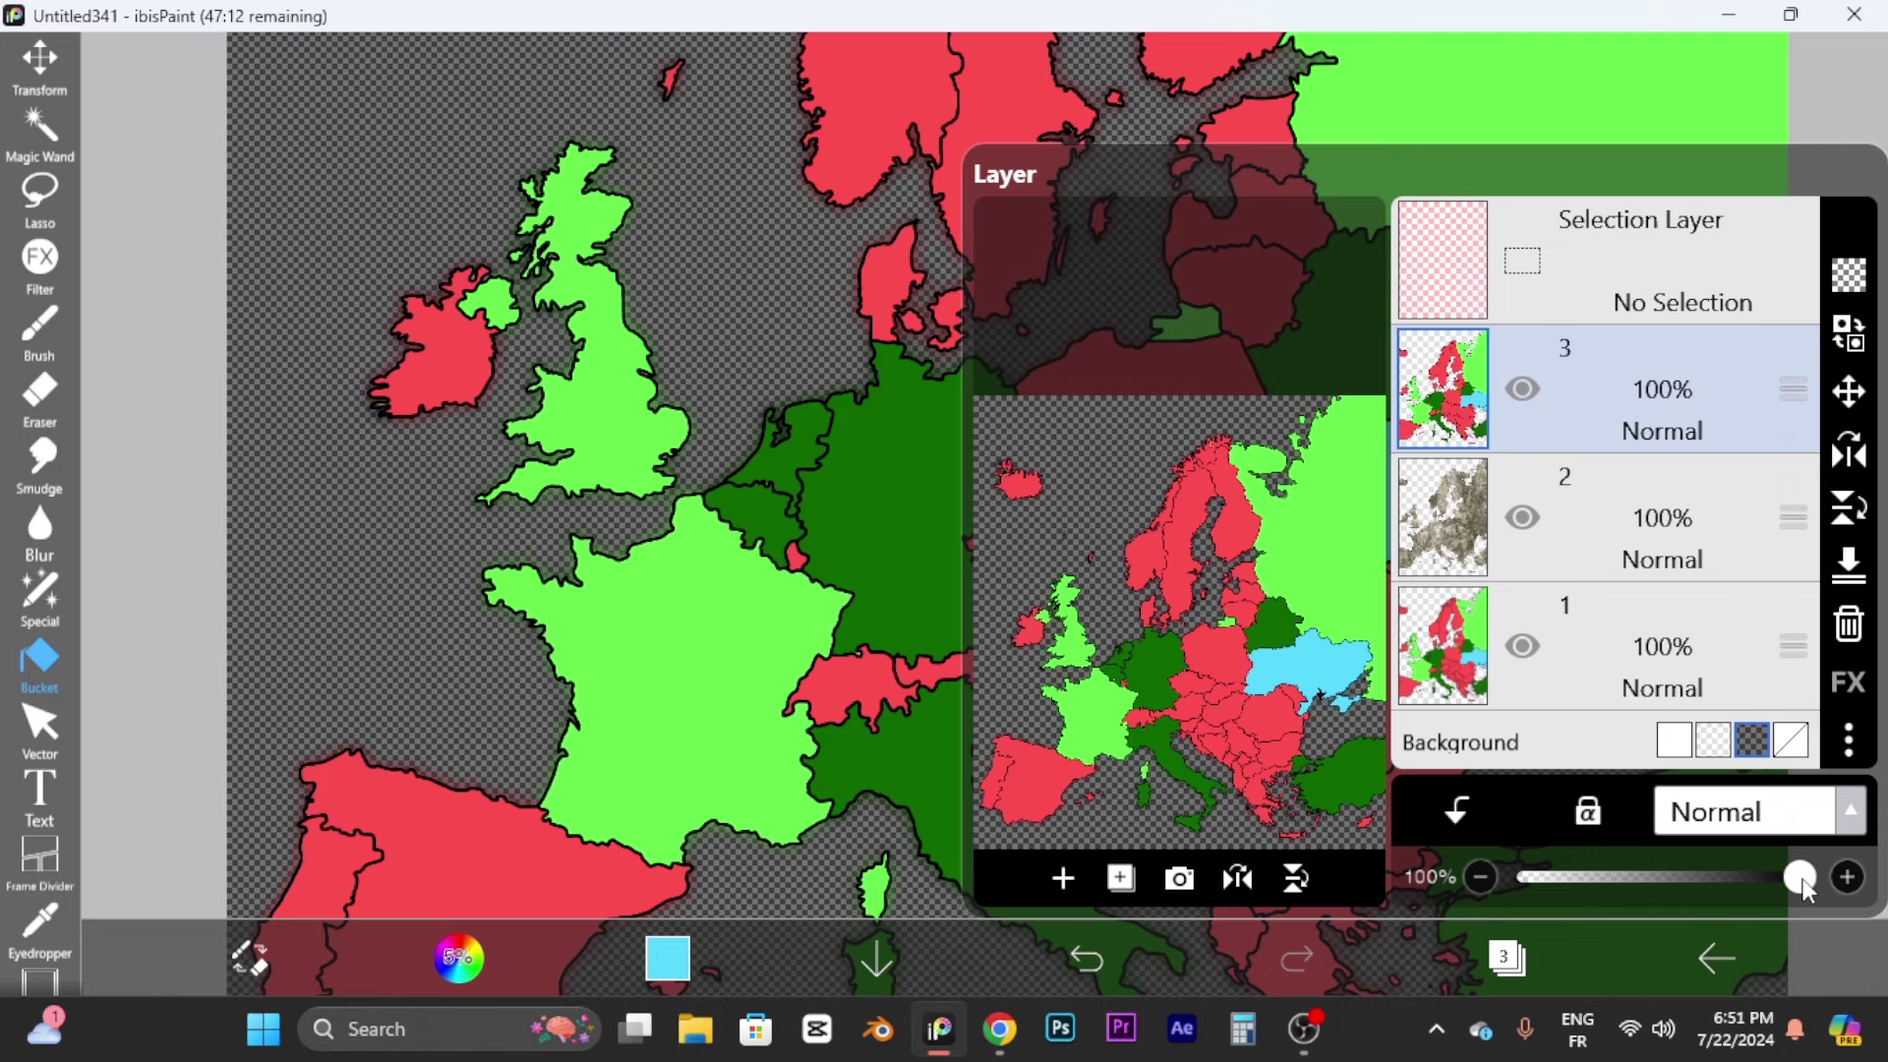
pyautogui.moveTo(1803, 882); pyautogui.dragTo(1774, 892)
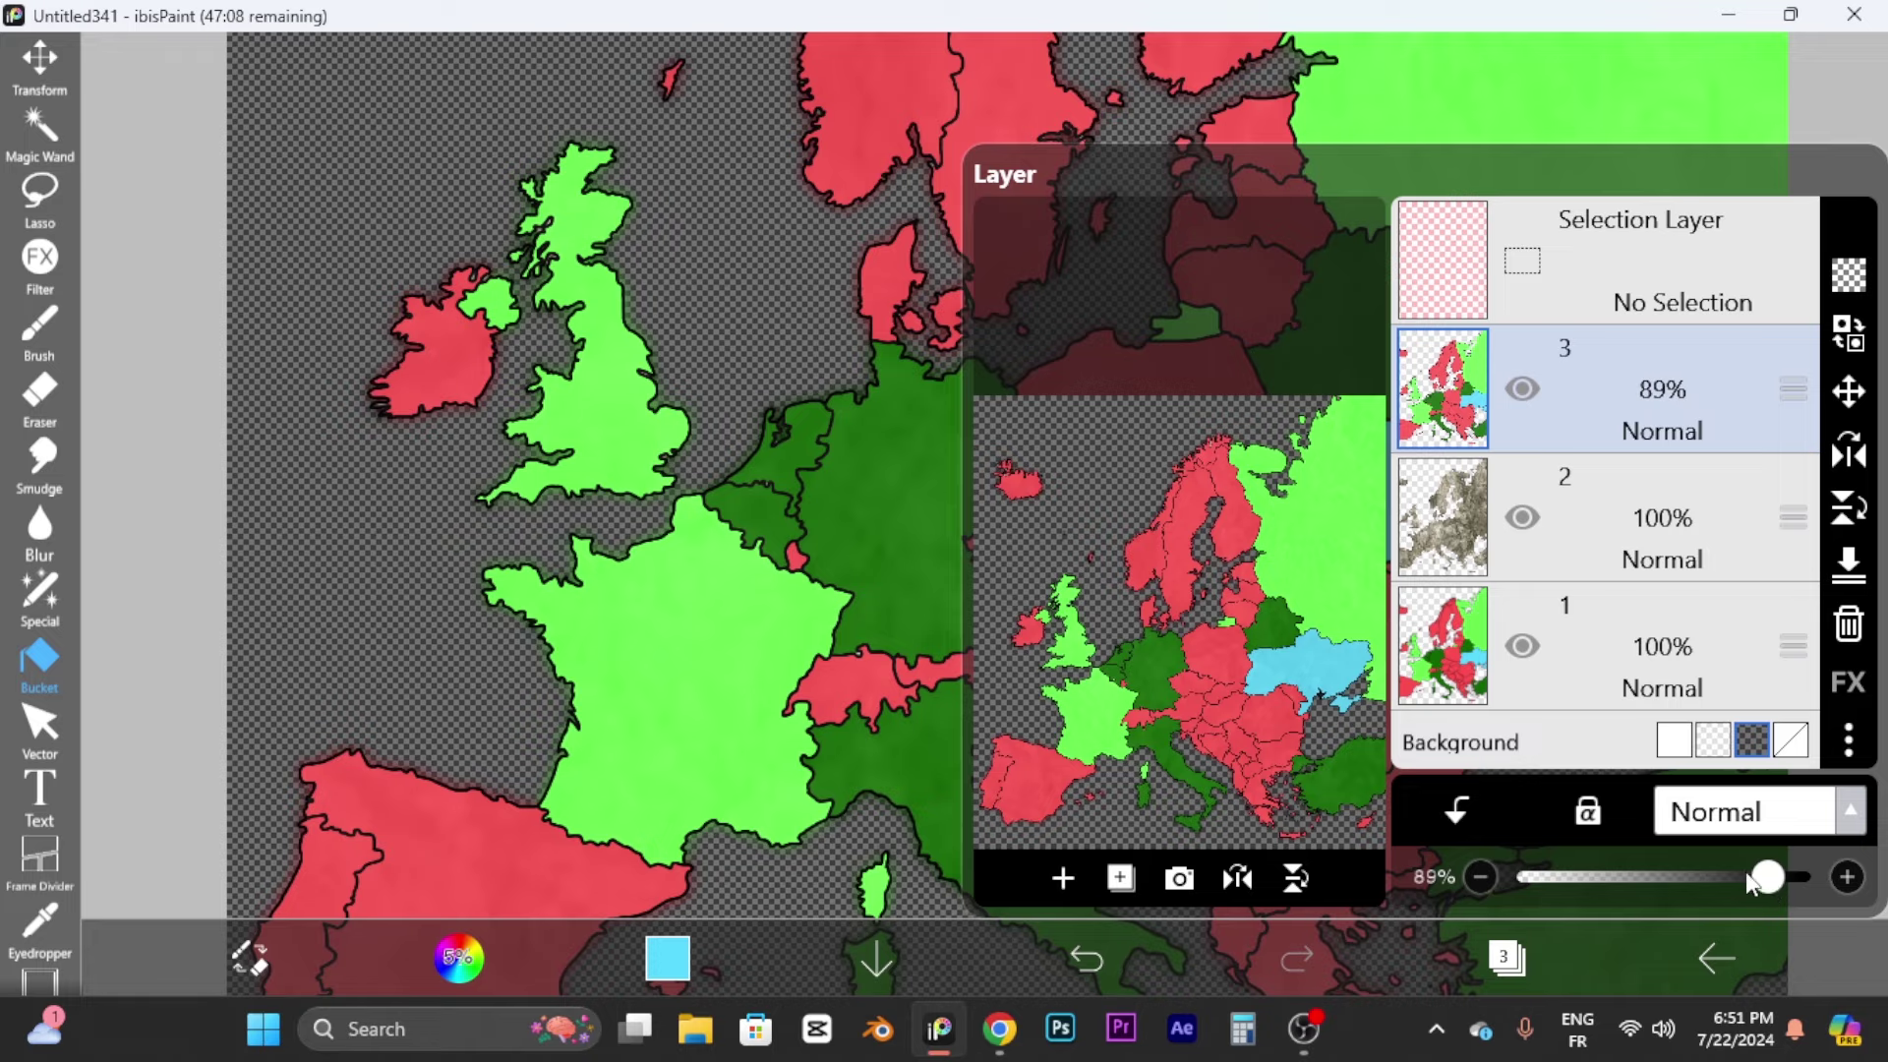
pyautogui.click(680, 637)
# Step: Examine how the rock texture shows through the country colors around Belarus, France and Germany
pyautogui.scroll(5, 1109, 258)
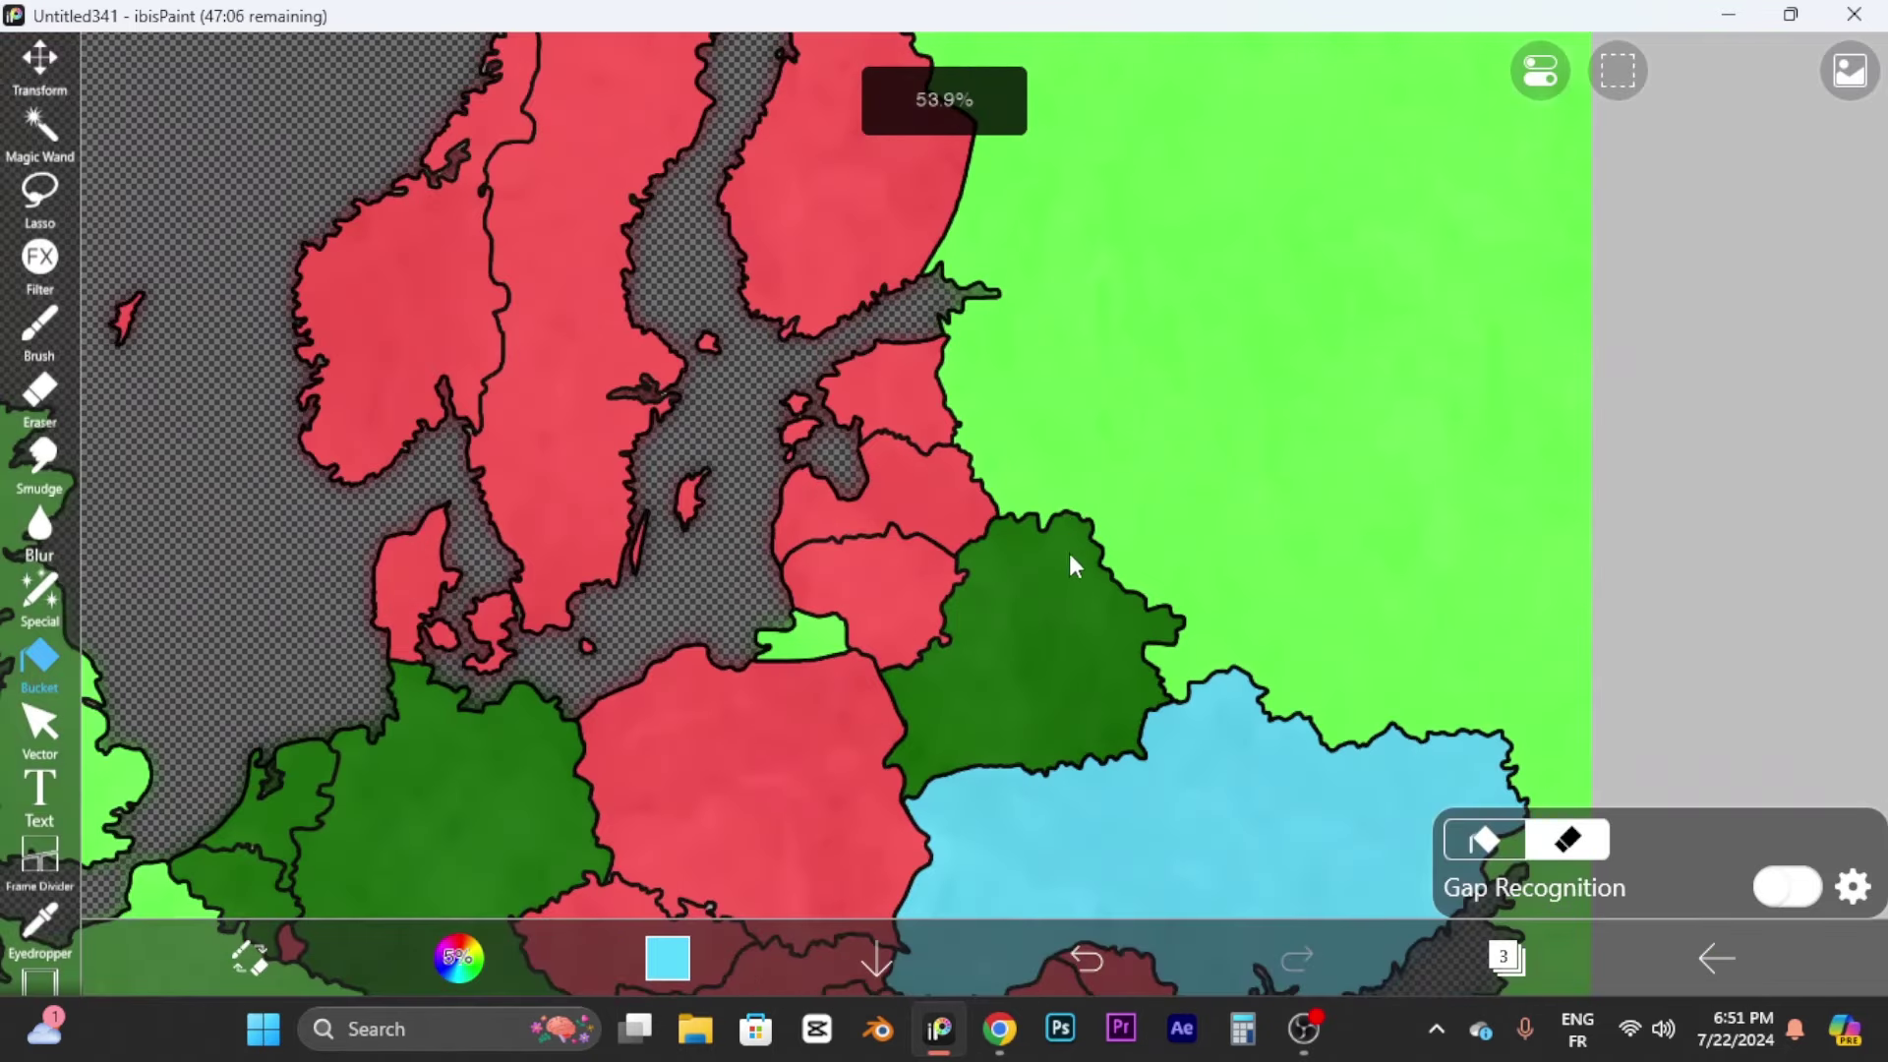
pyautogui.scroll(5, 1071, 557)
pyautogui.scroll(5, 1036, 557)
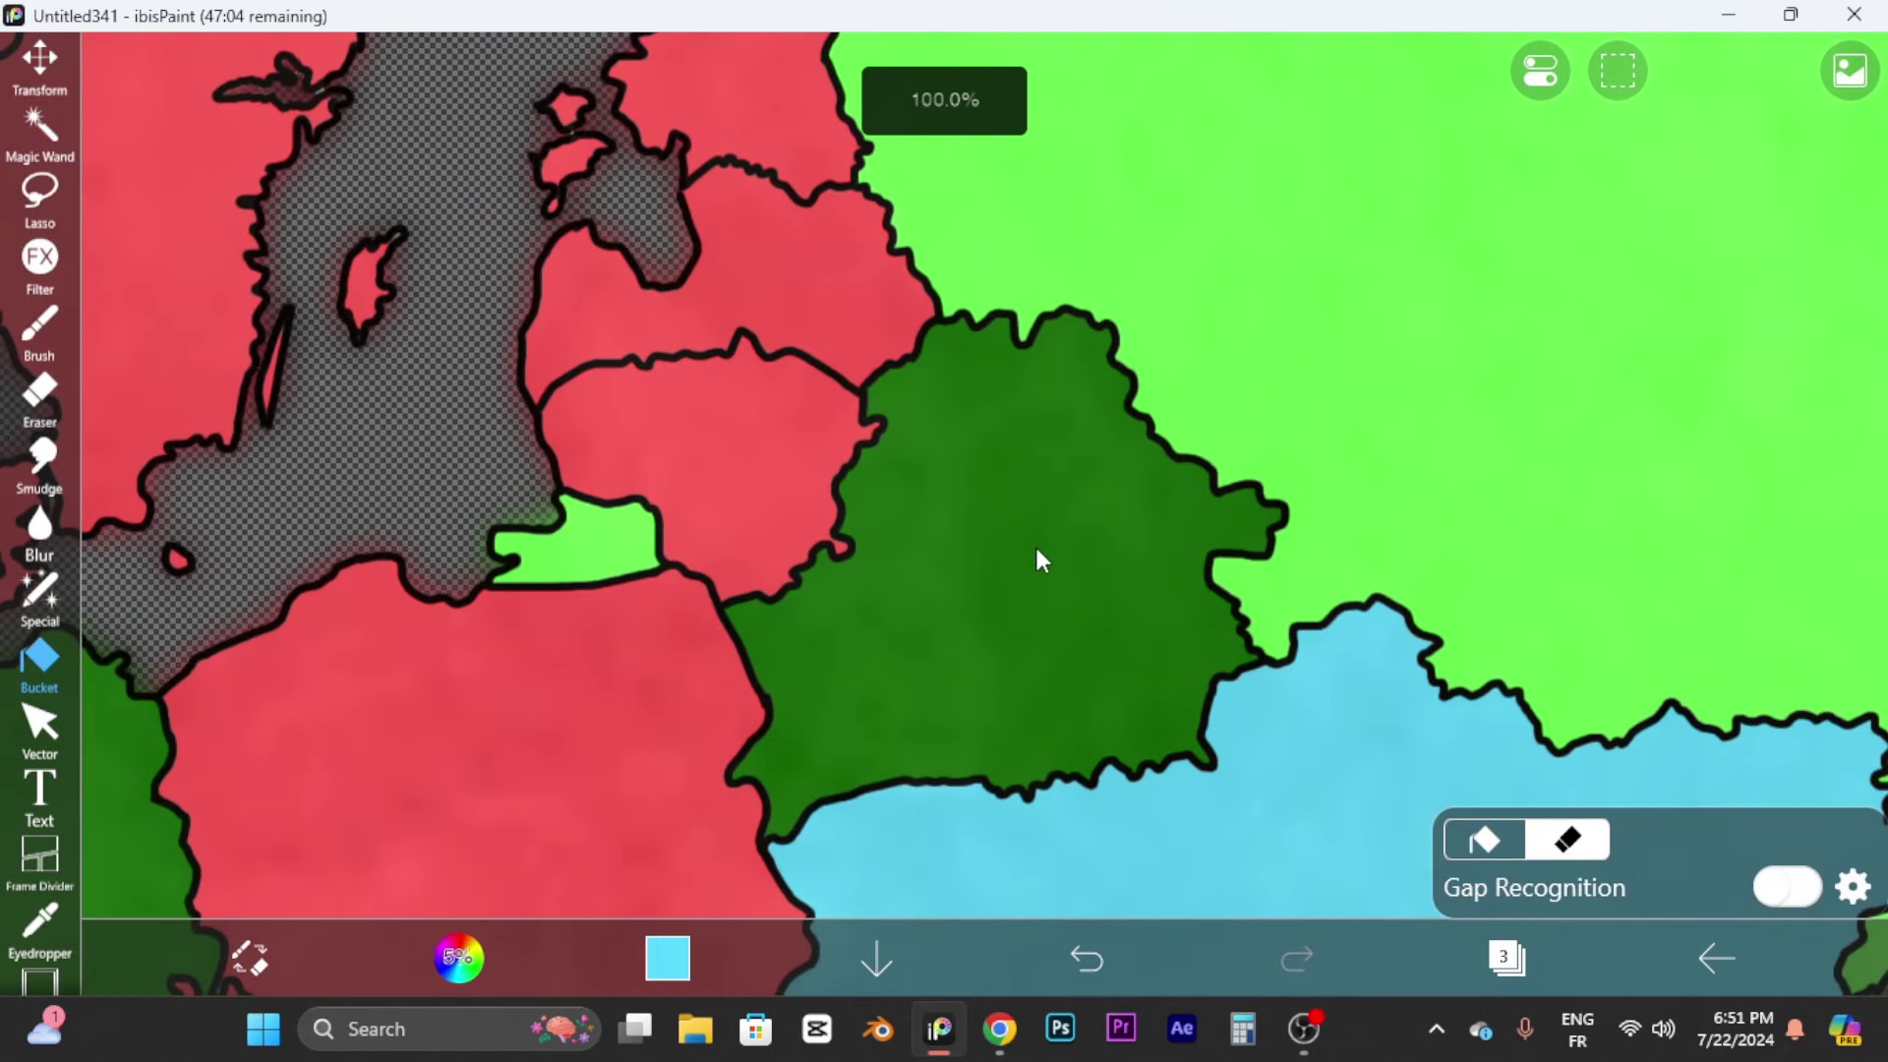
pyautogui.scroll(-3, 1020, 534)
pyautogui.scroll(-8, 942, 430)
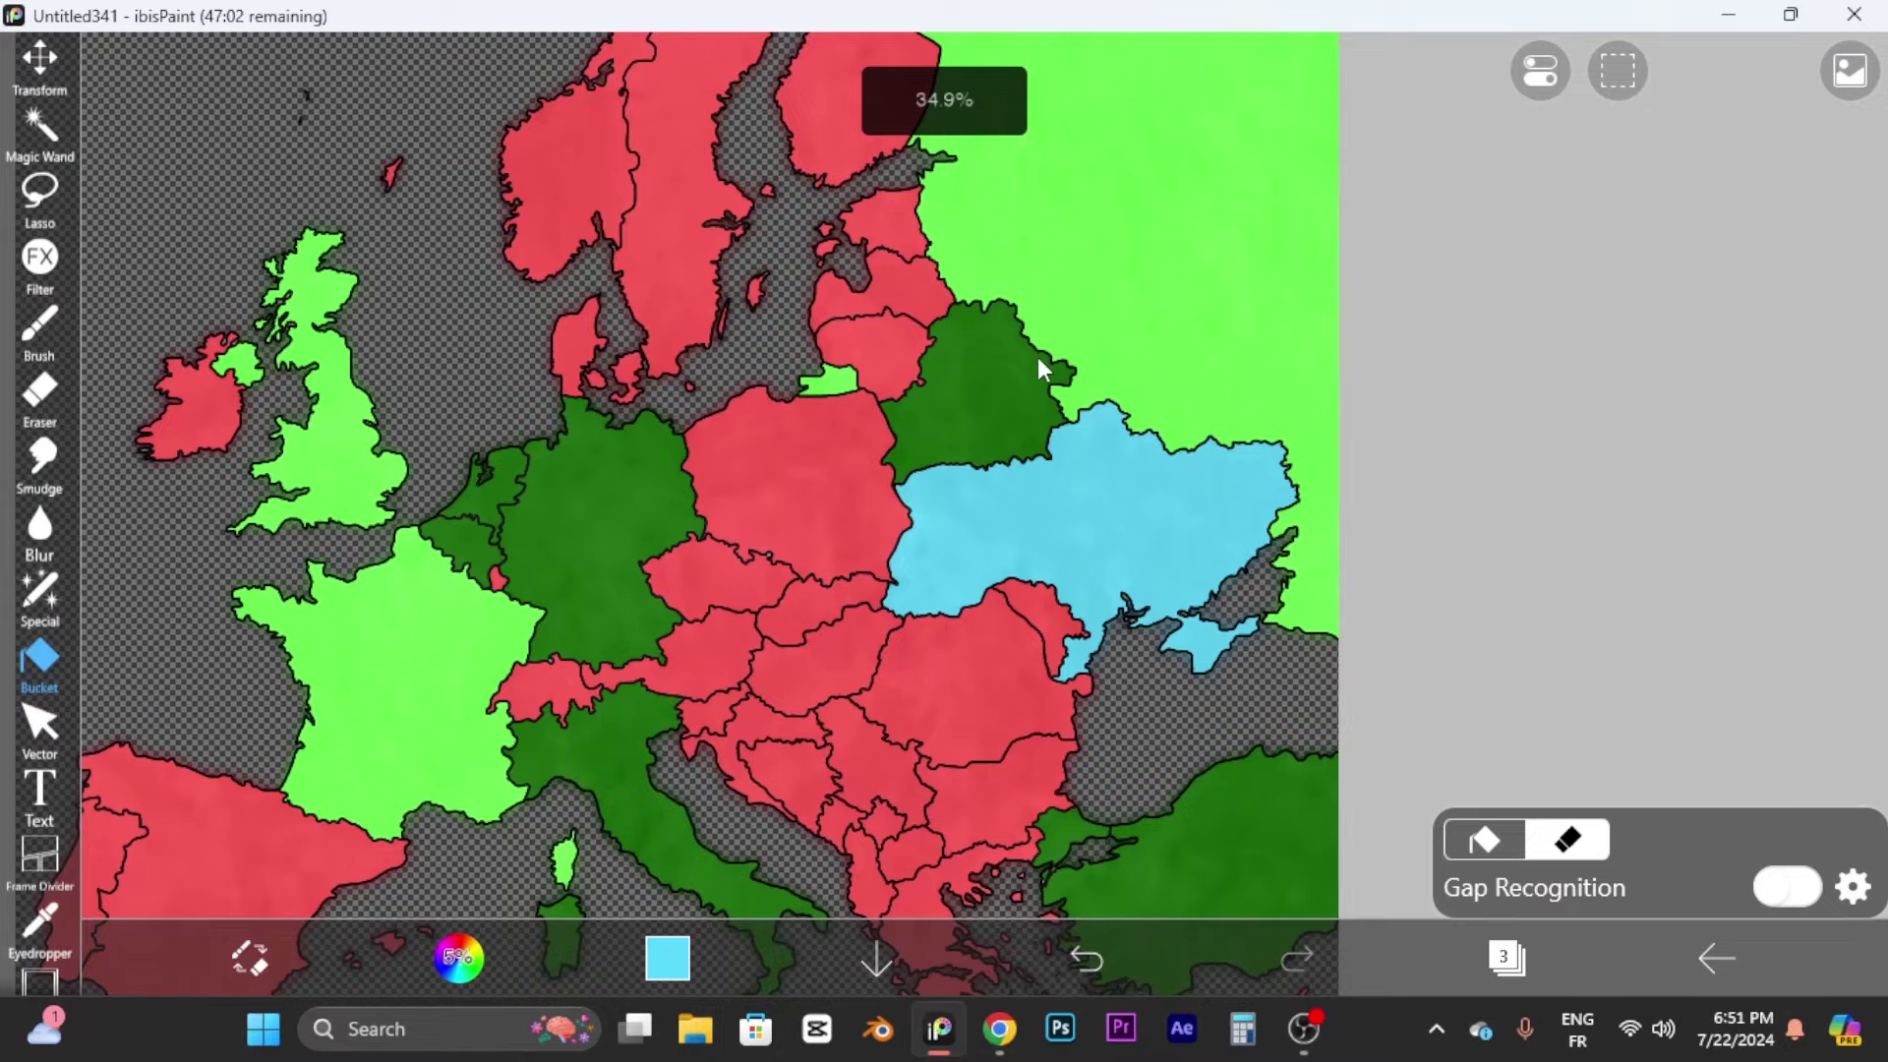
pyautogui.scroll(6, 640, 621)
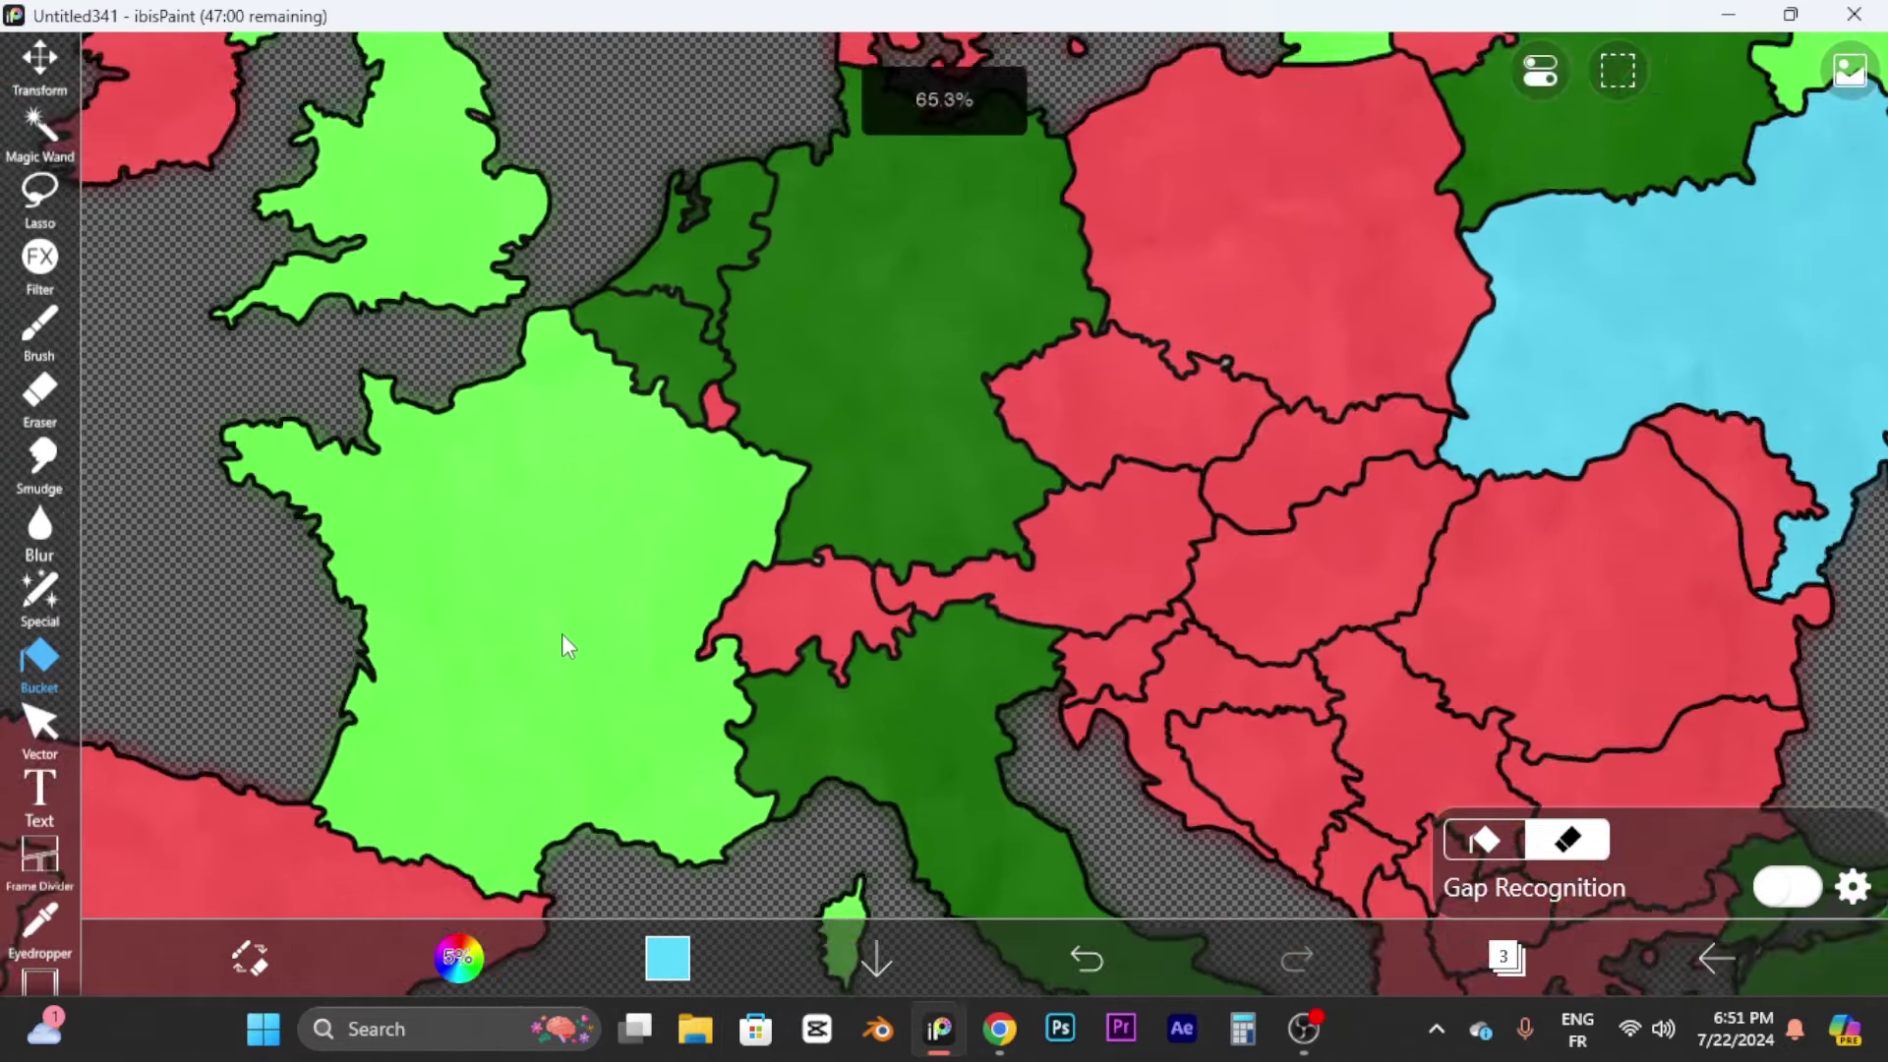
pyautogui.scroll(-2, 588, 629)
pyautogui.scroll(-1, 588, 629)
pyautogui.scroll(5, 763, 324)
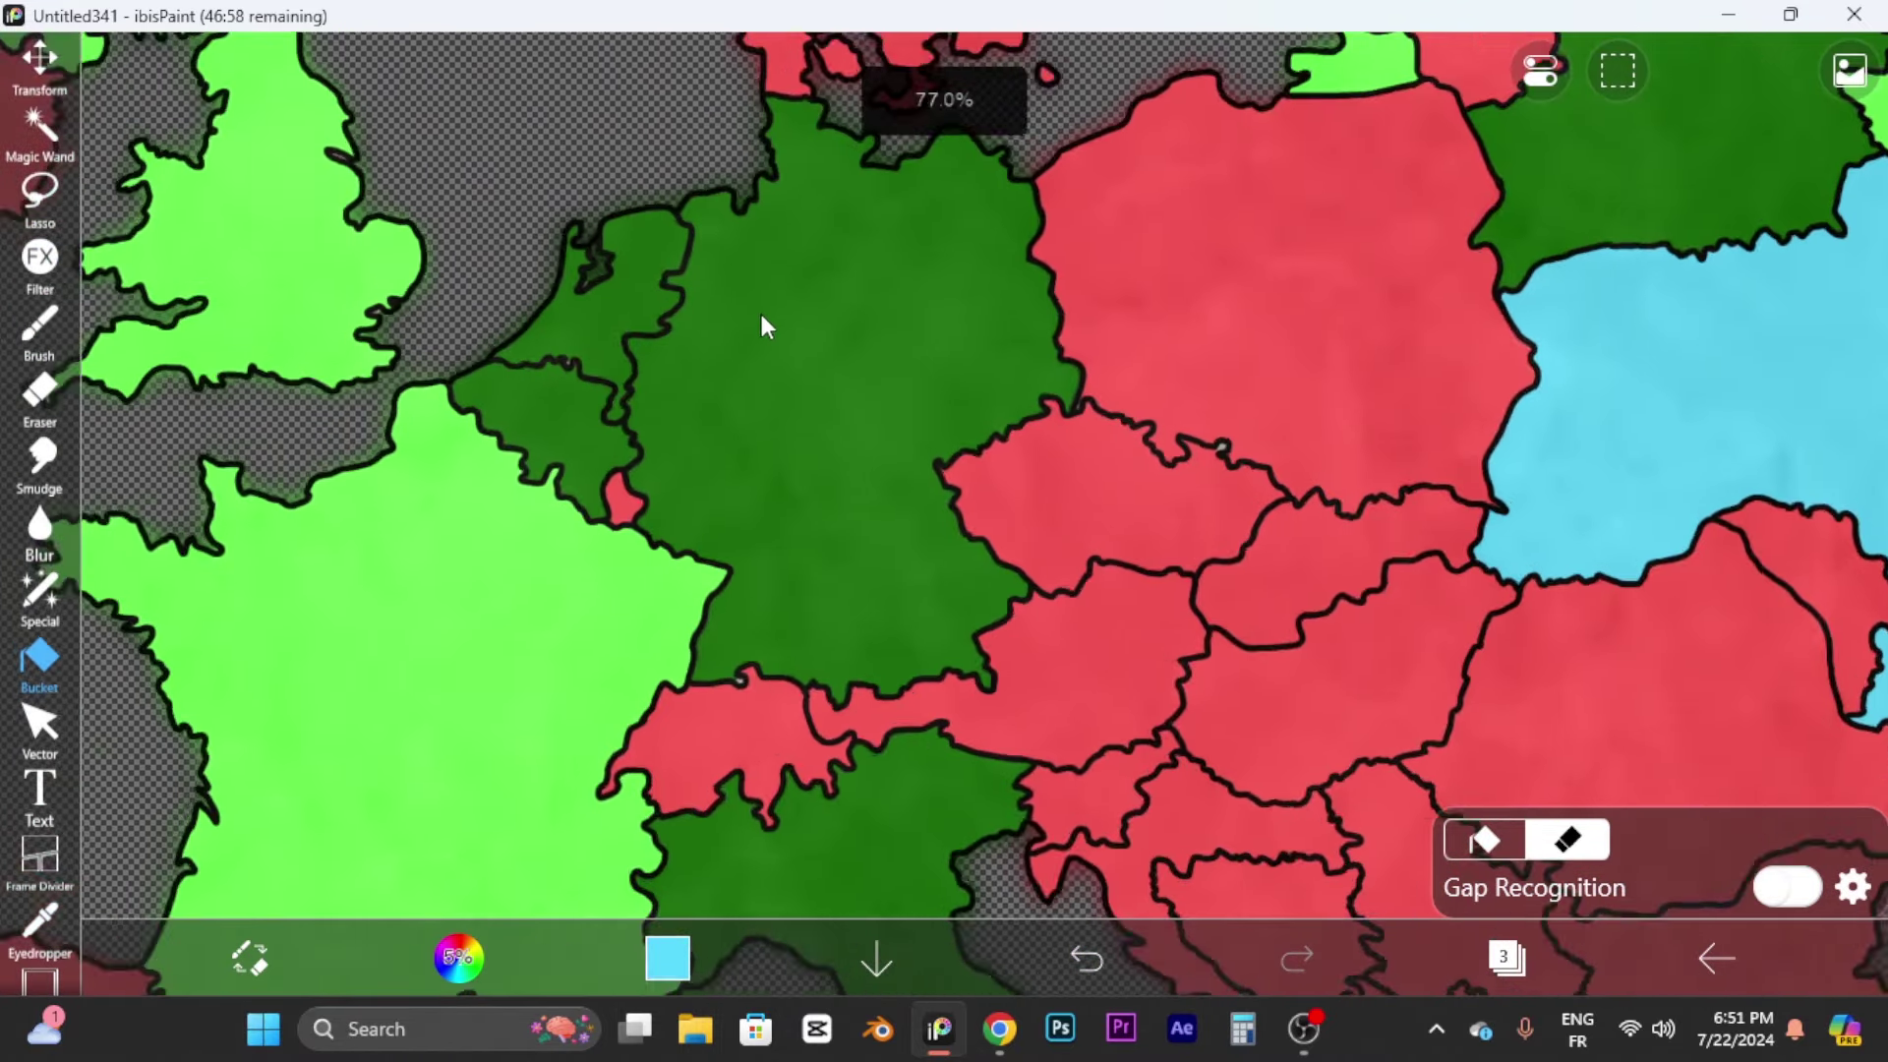
pyautogui.scroll(-7, 763, 334)
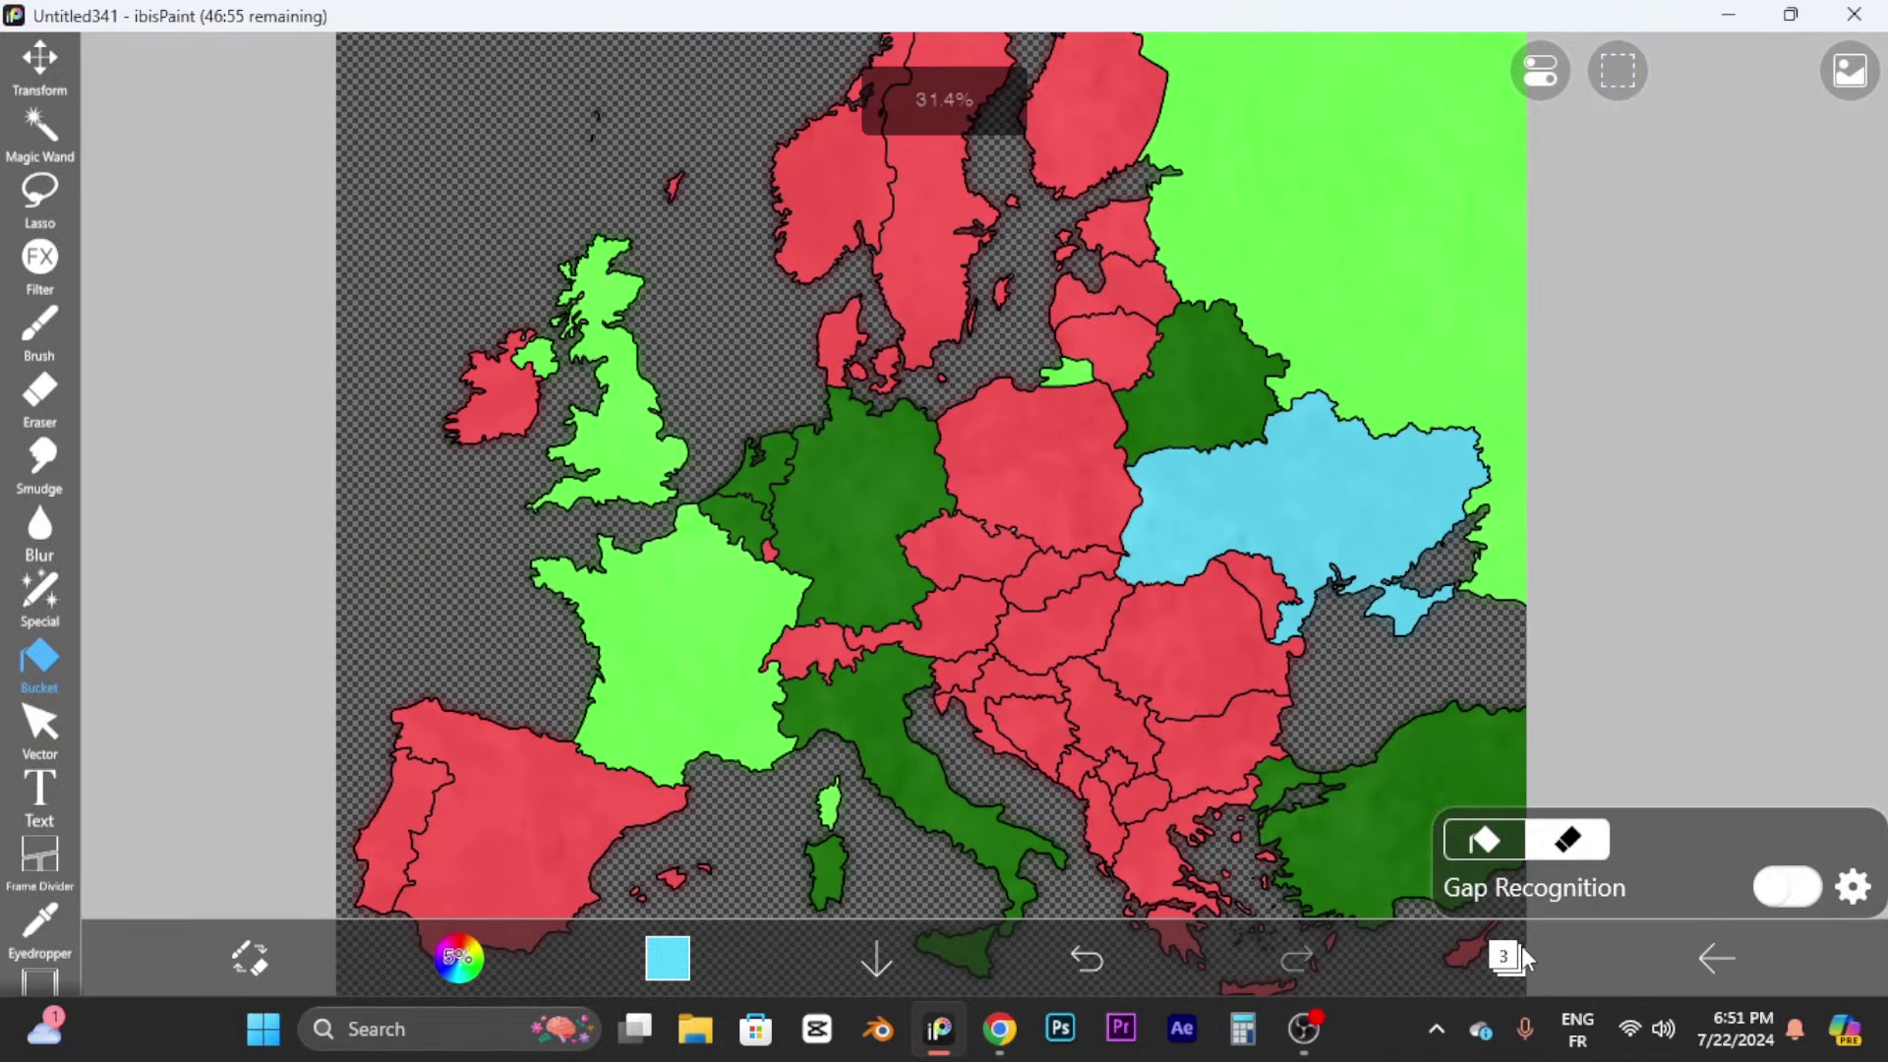
# Step: Reduce the top colored map layer's opacity further to 73%
pyautogui.click(1507, 955)
pyautogui.moveTo(1769, 875); pyautogui.dragTo(1723, 875)
pyautogui.click(867, 536)
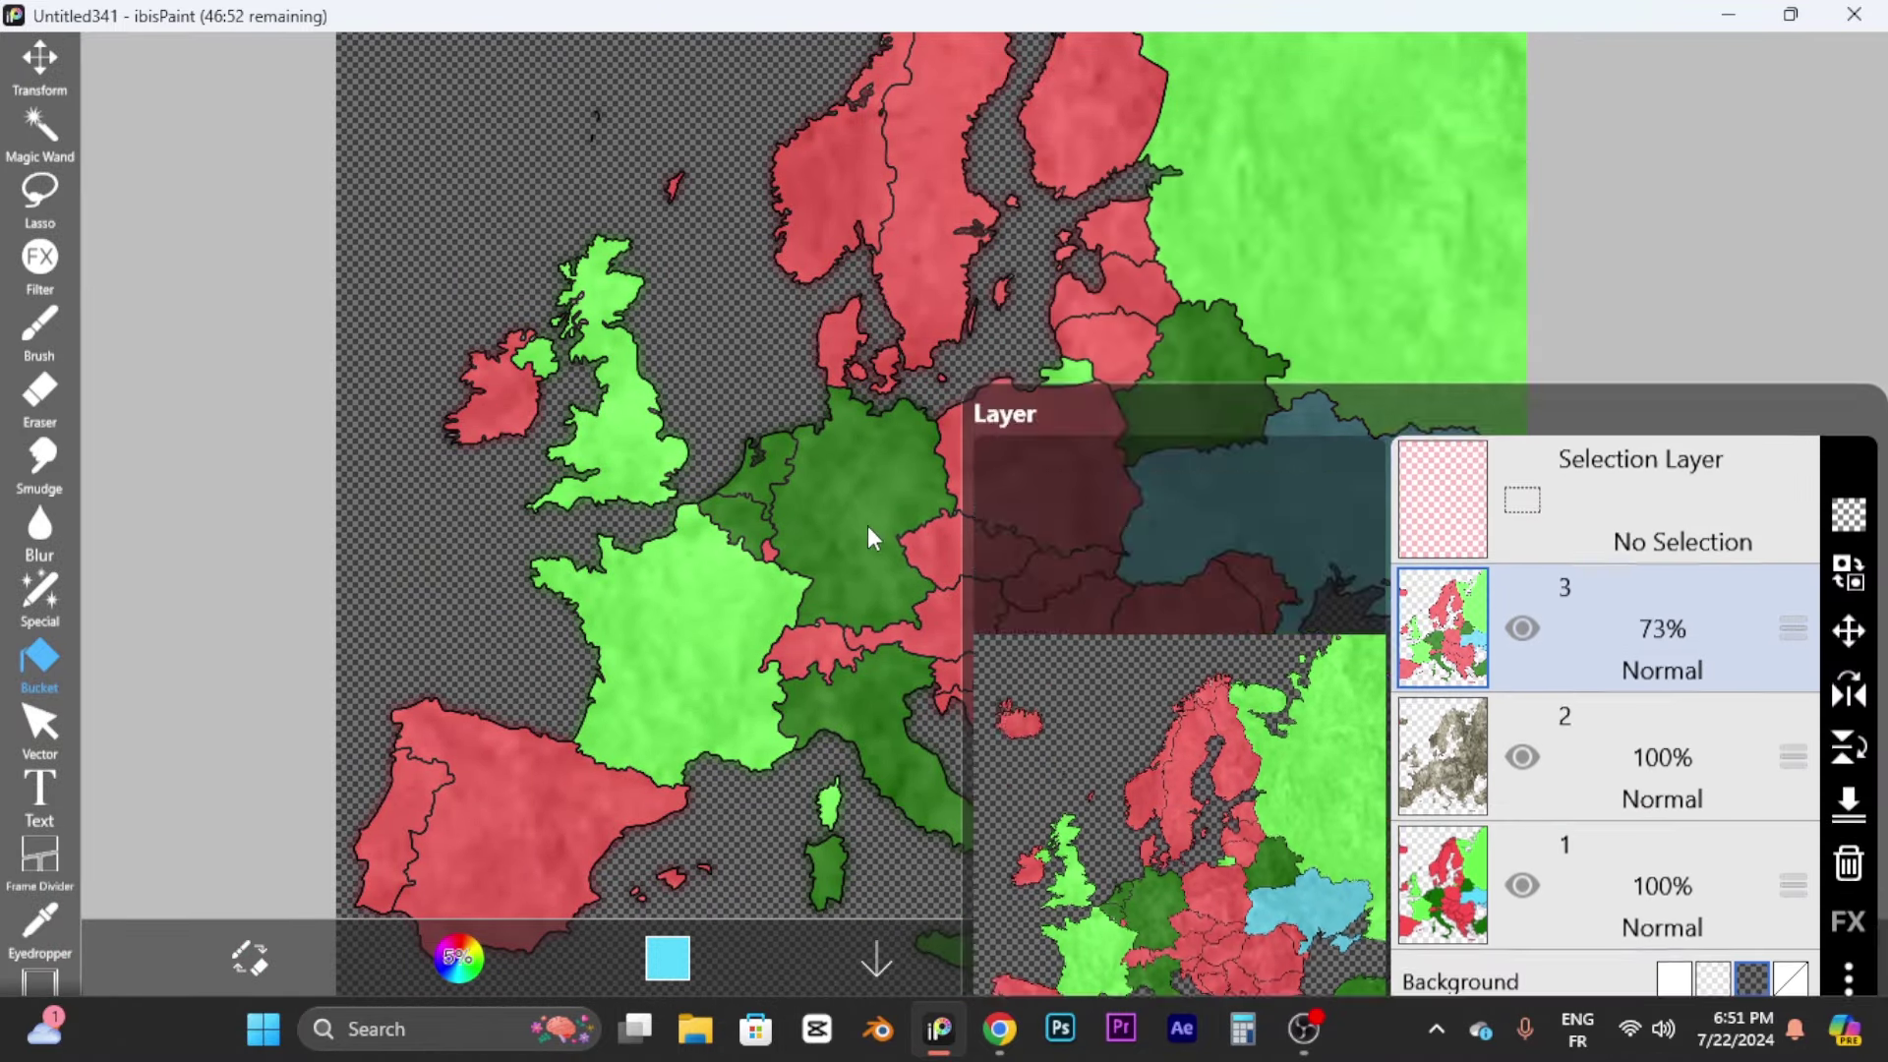
# Step: Check the strength of the rock texture over the whole map and up close in central Europe
pyautogui.scroll(-3, 1295, 353)
pyautogui.scroll(4, 1054, 573)
pyautogui.scroll(-3, 1075, 434)
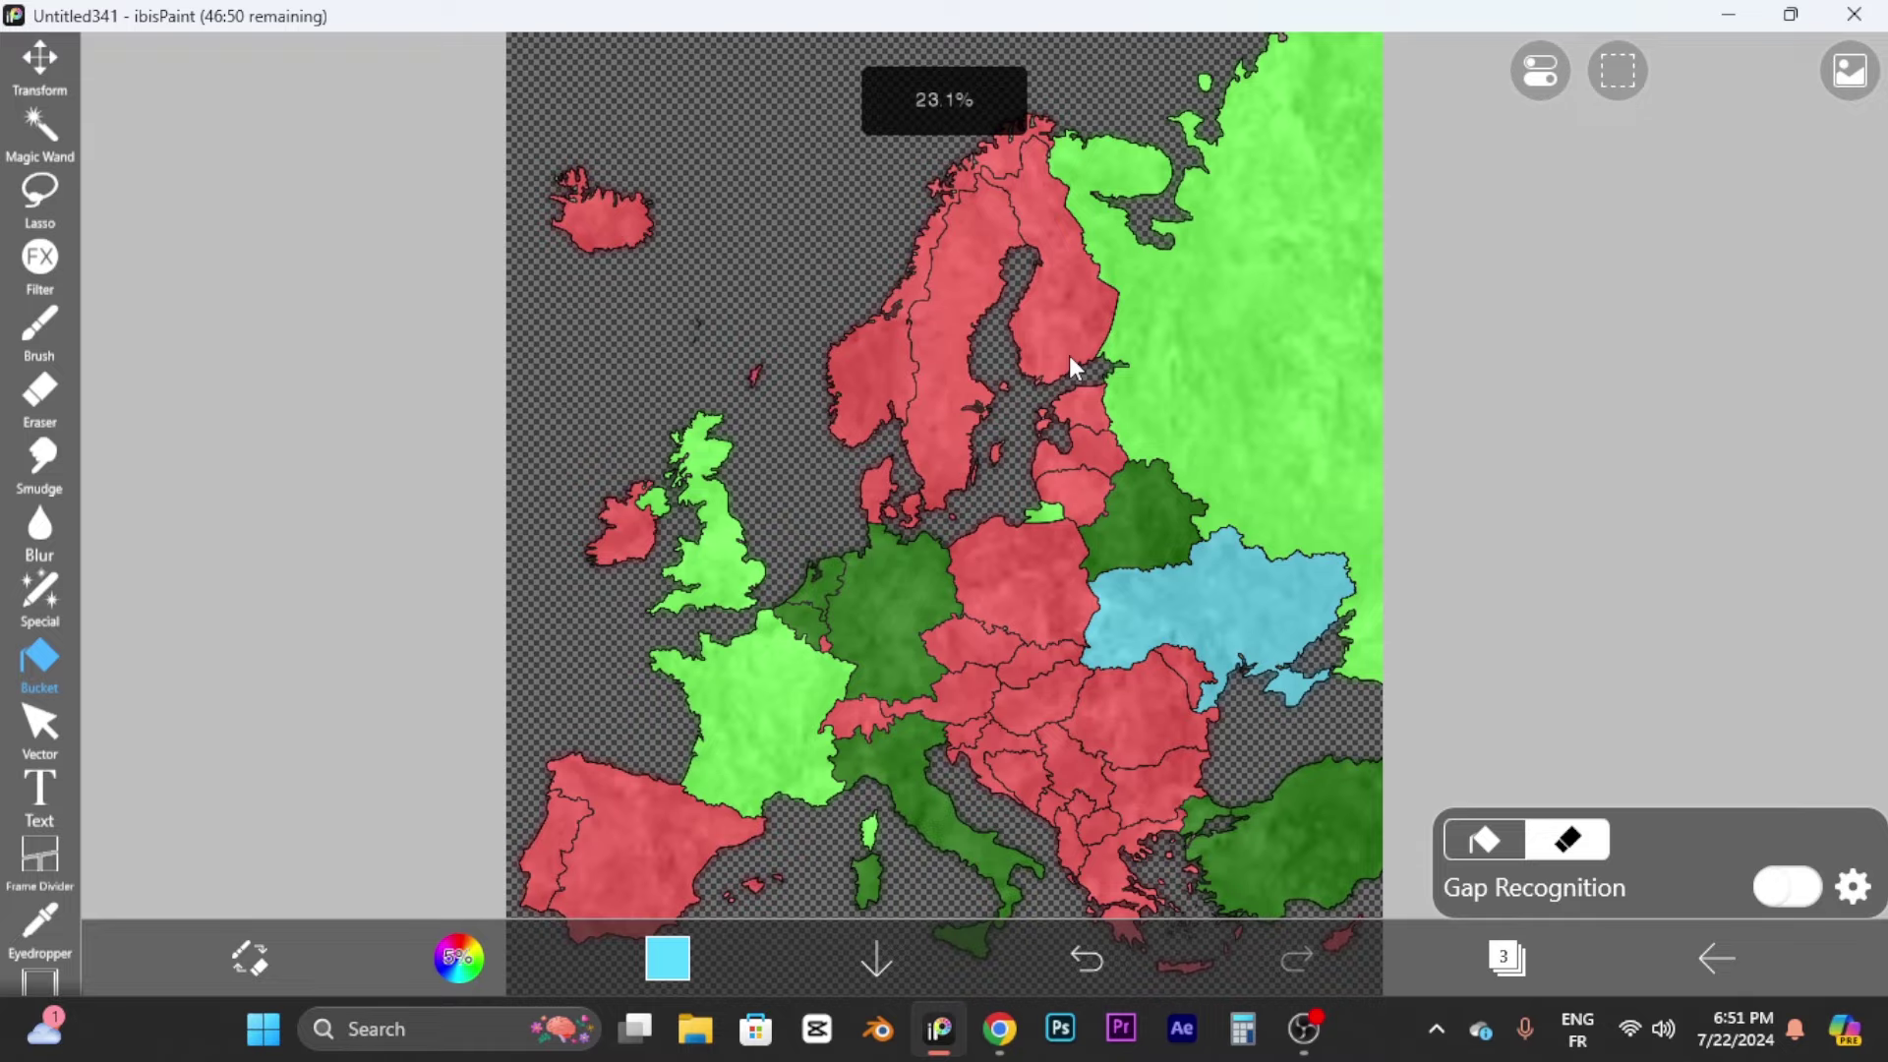
pyautogui.scroll(-3, 1072, 365)
pyautogui.scroll(5, 1075, 340)
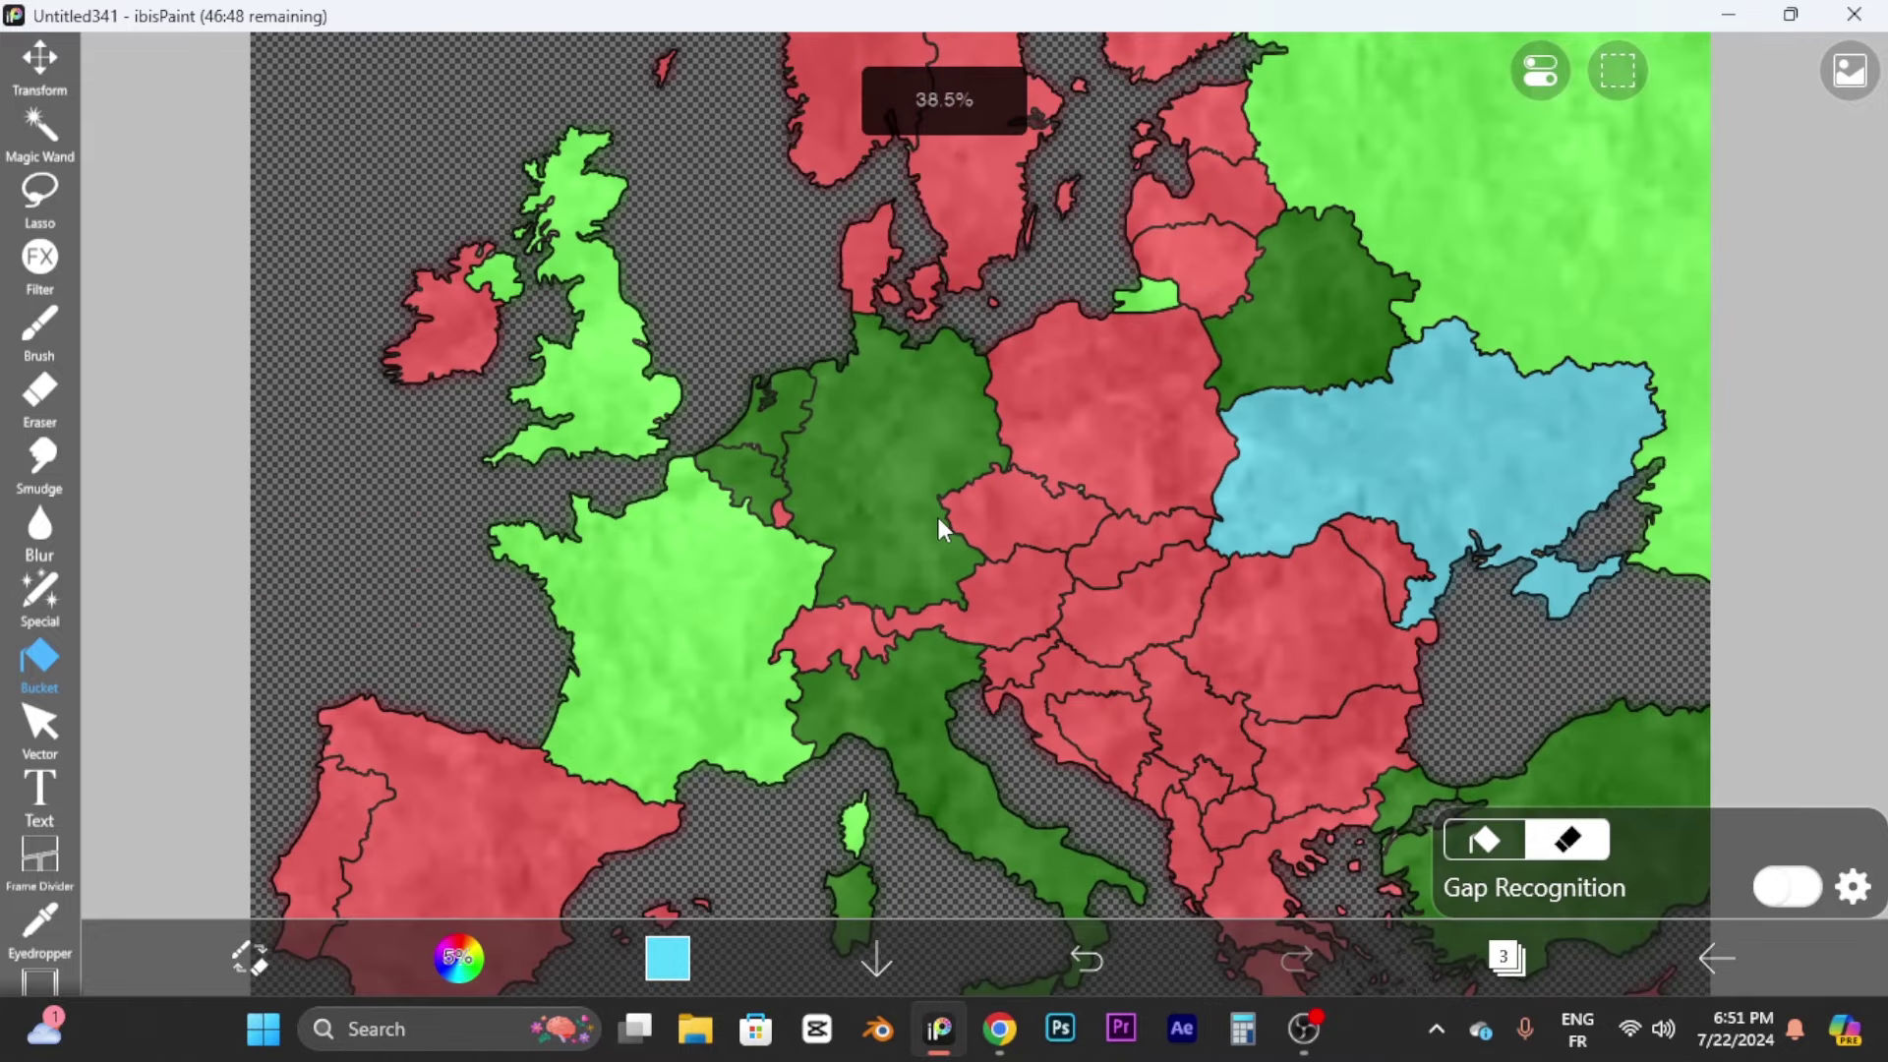
pyautogui.scroll(2, 936, 517)
pyautogui.scroll(-2, 1044, 515)
pyautogui.scroll(3, 1146, 523)
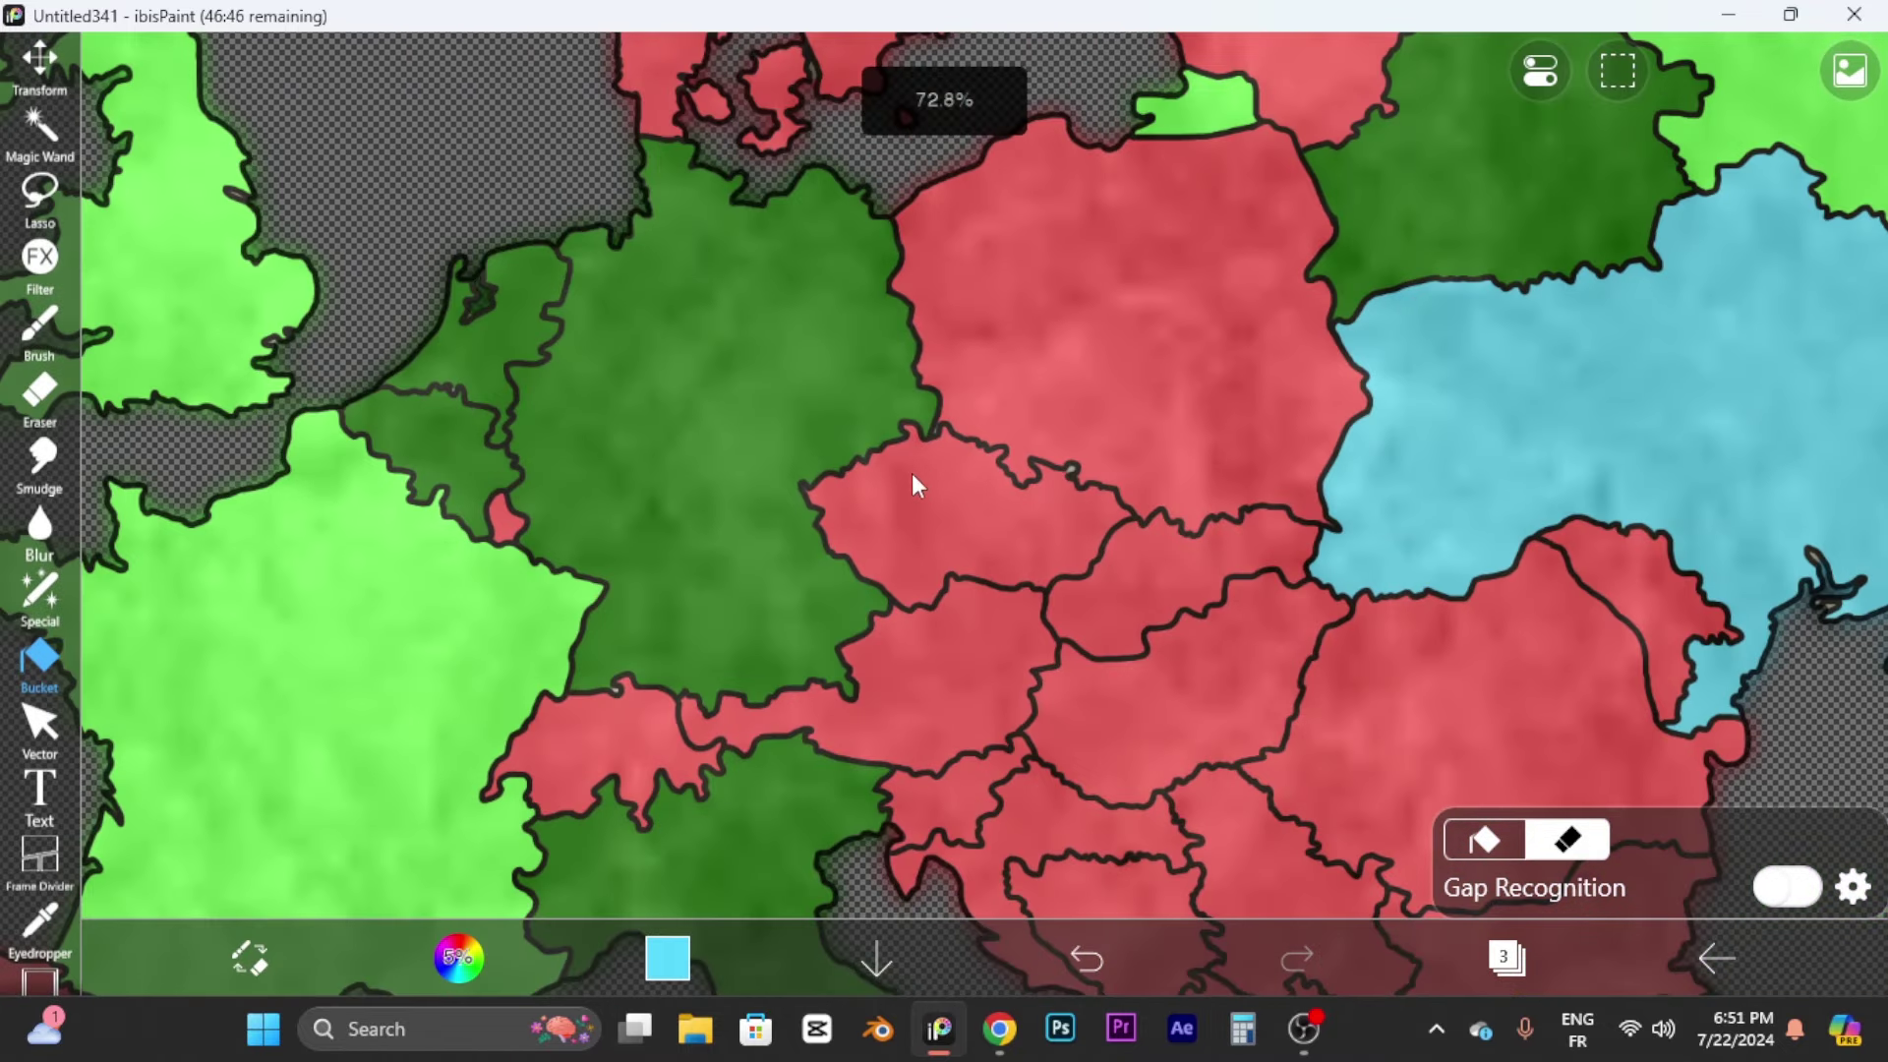
pyautogui.scroll(-4, 916, 483)
# Step: Raise the top colored map layer's opacity to 85% for a subtler rock texture
pyautogui.click(1508, 957)
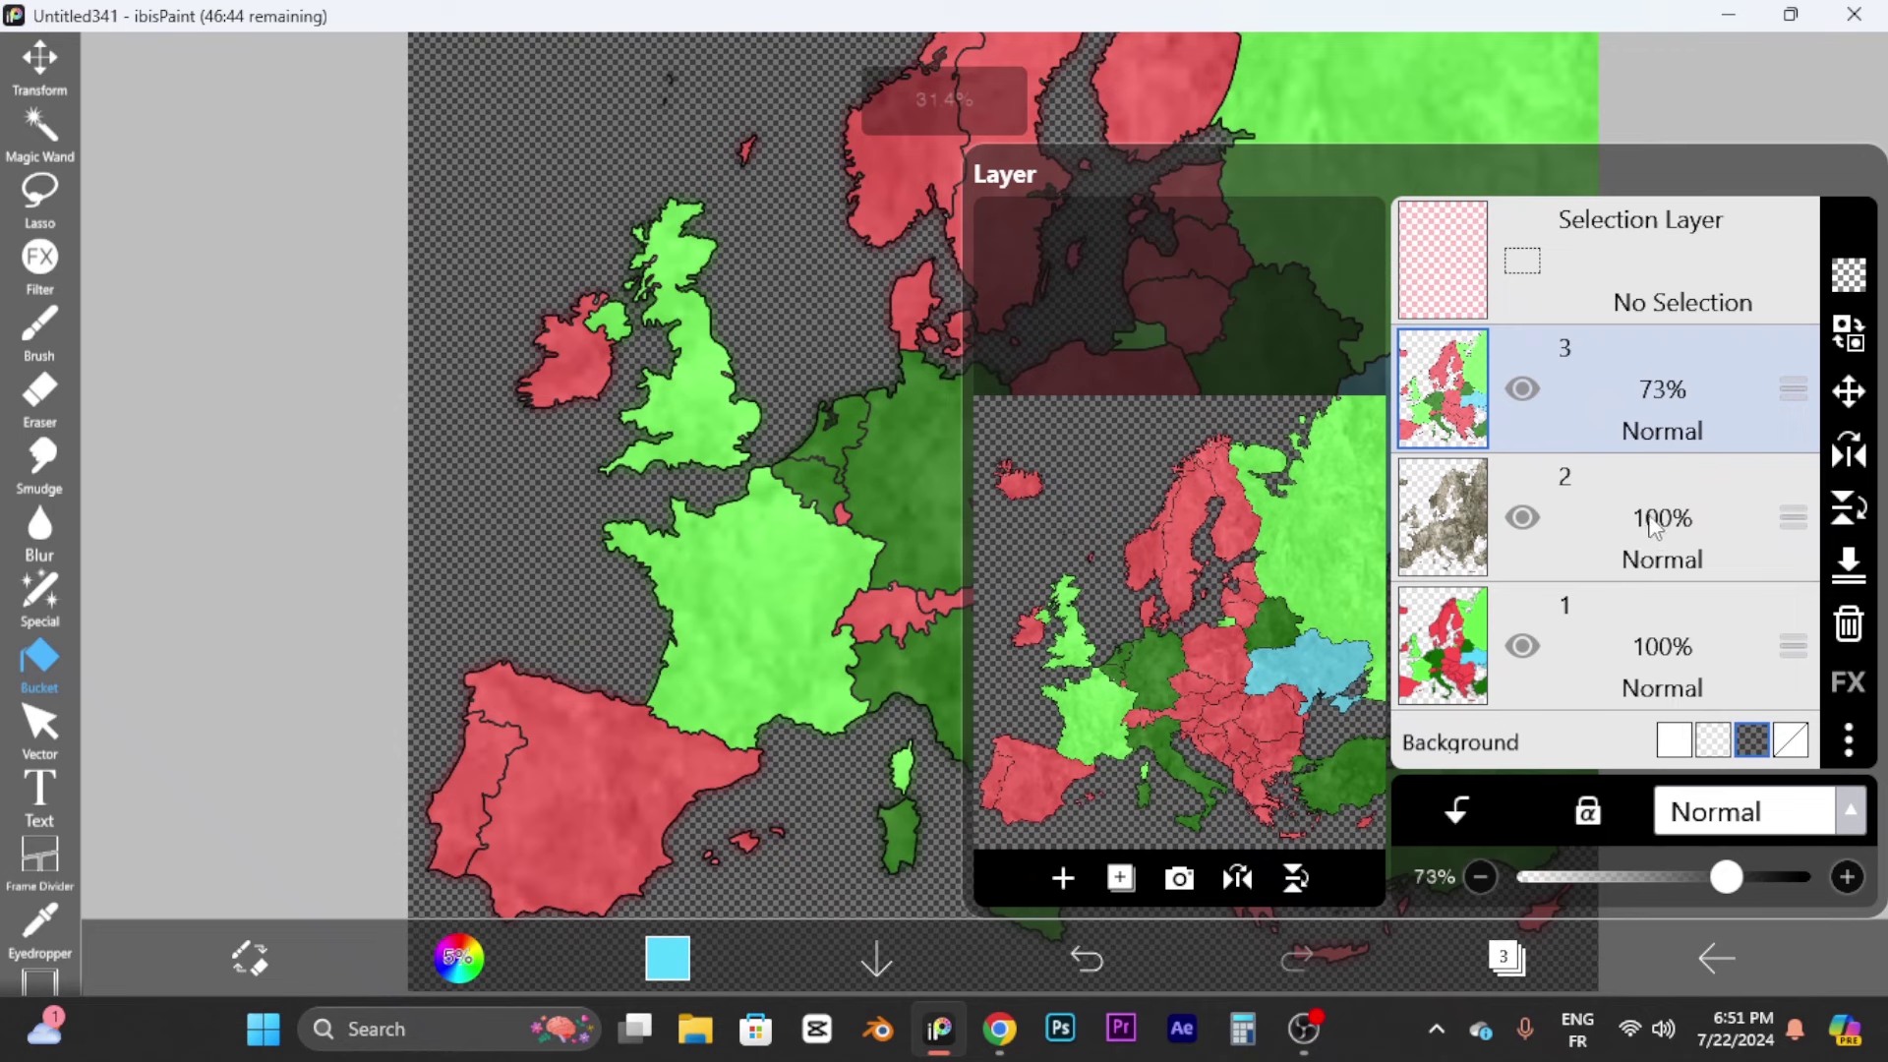
pyautogui.moveTo(1736, 884); pyautogui.dragTo(1755, 885)
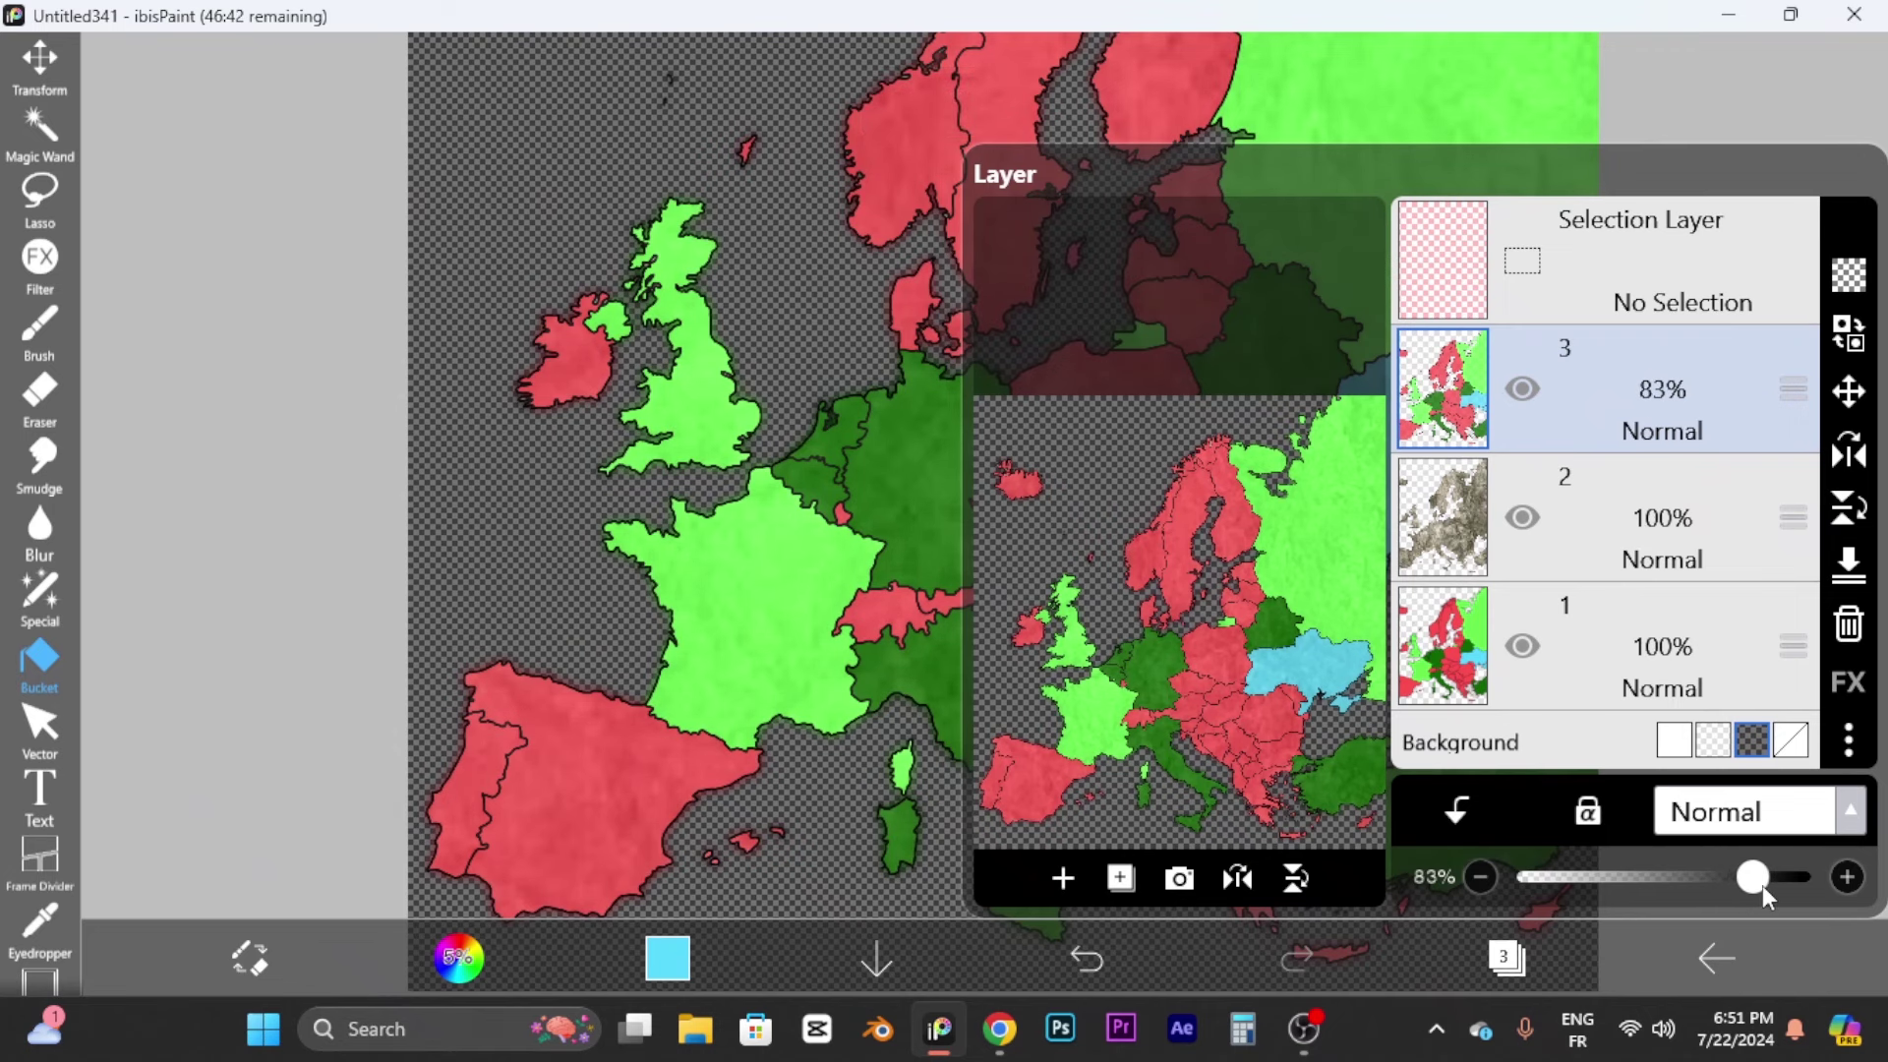
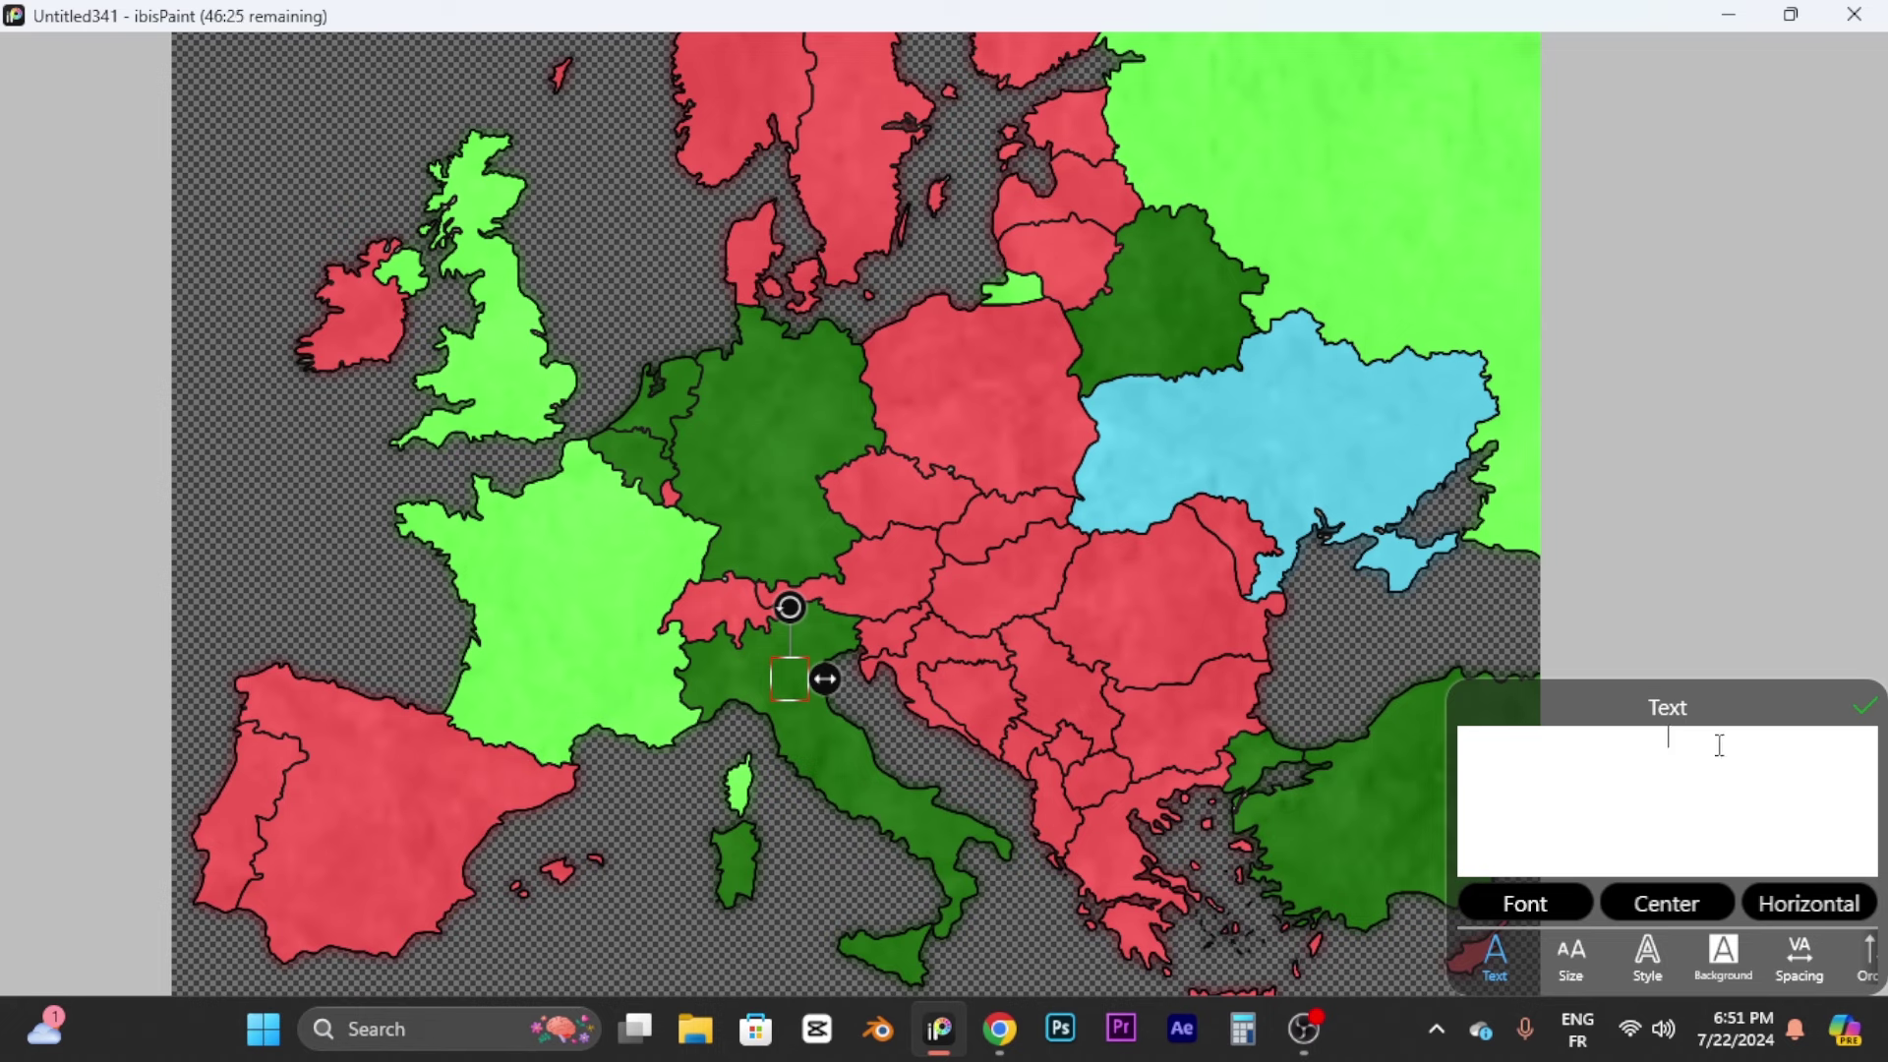
# Step: Enter the text label "Owned by NATO" and enlarge it to size 99
pyautogui.write('Owned')
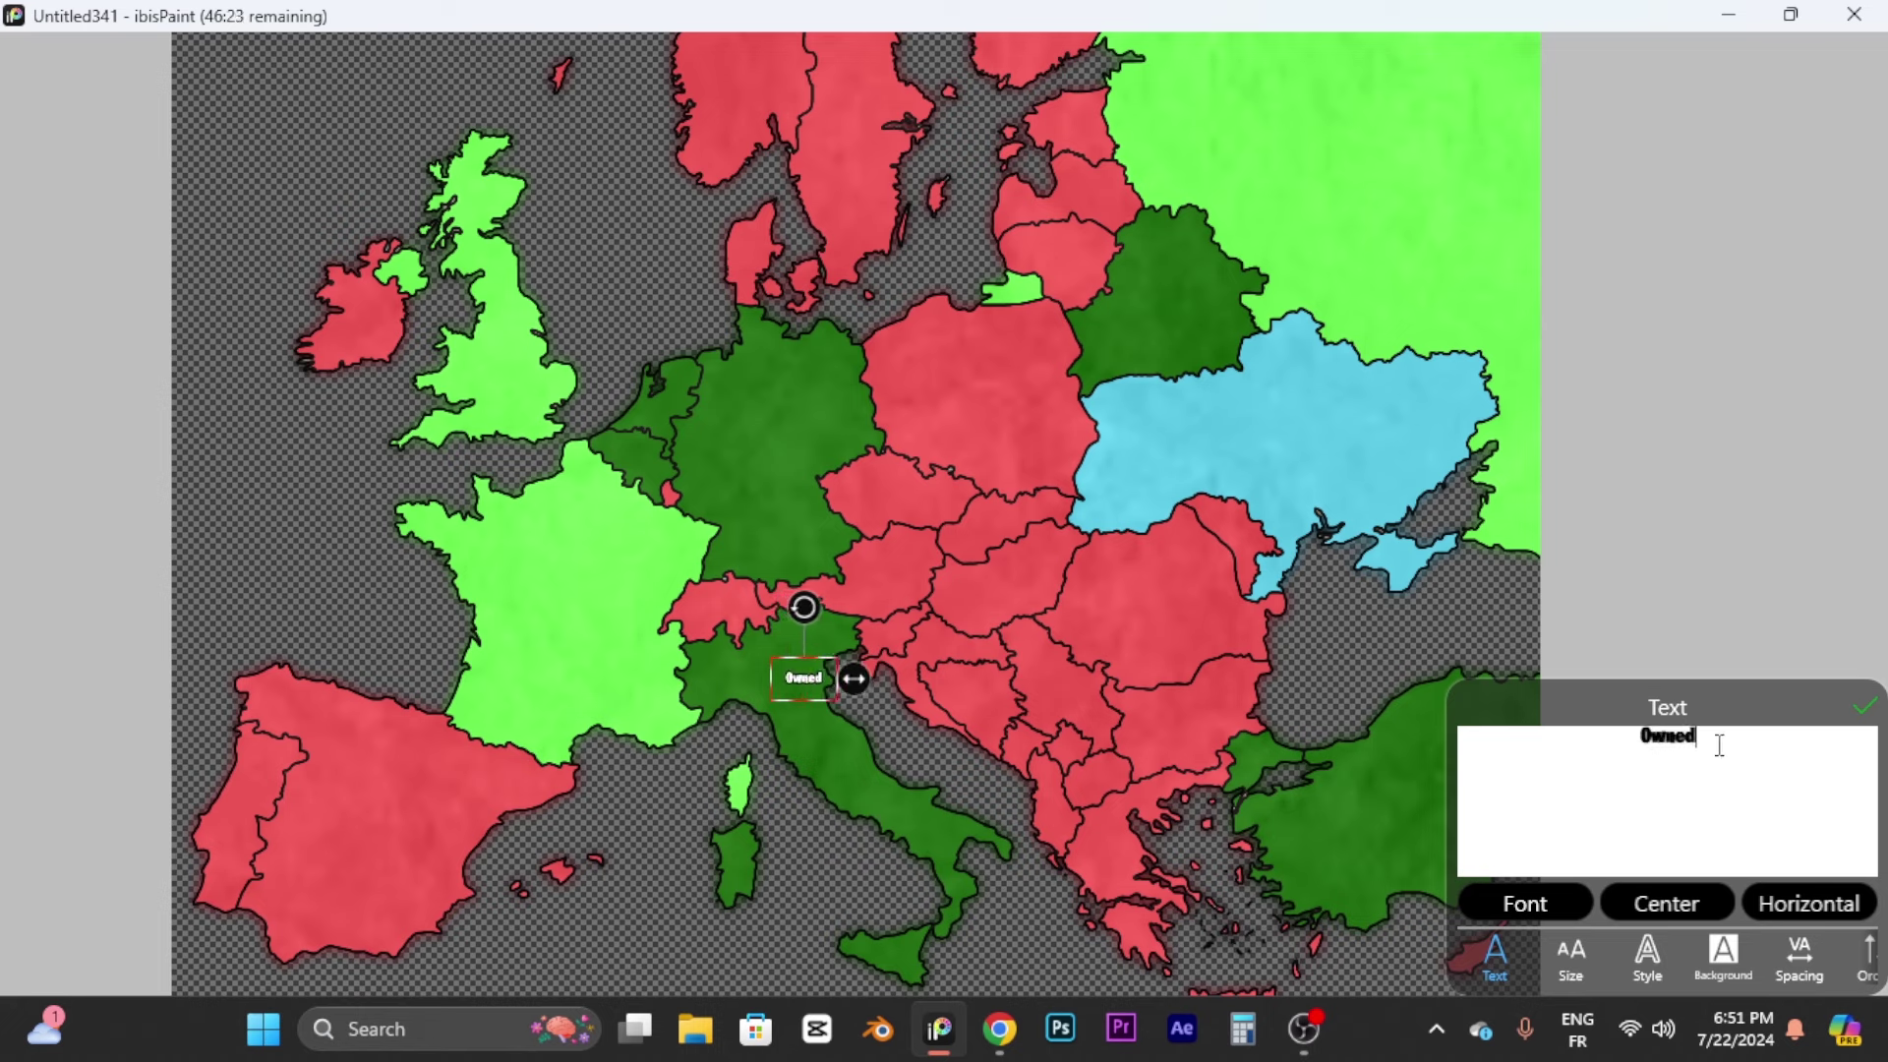
pyautogui.write(' by NATO')
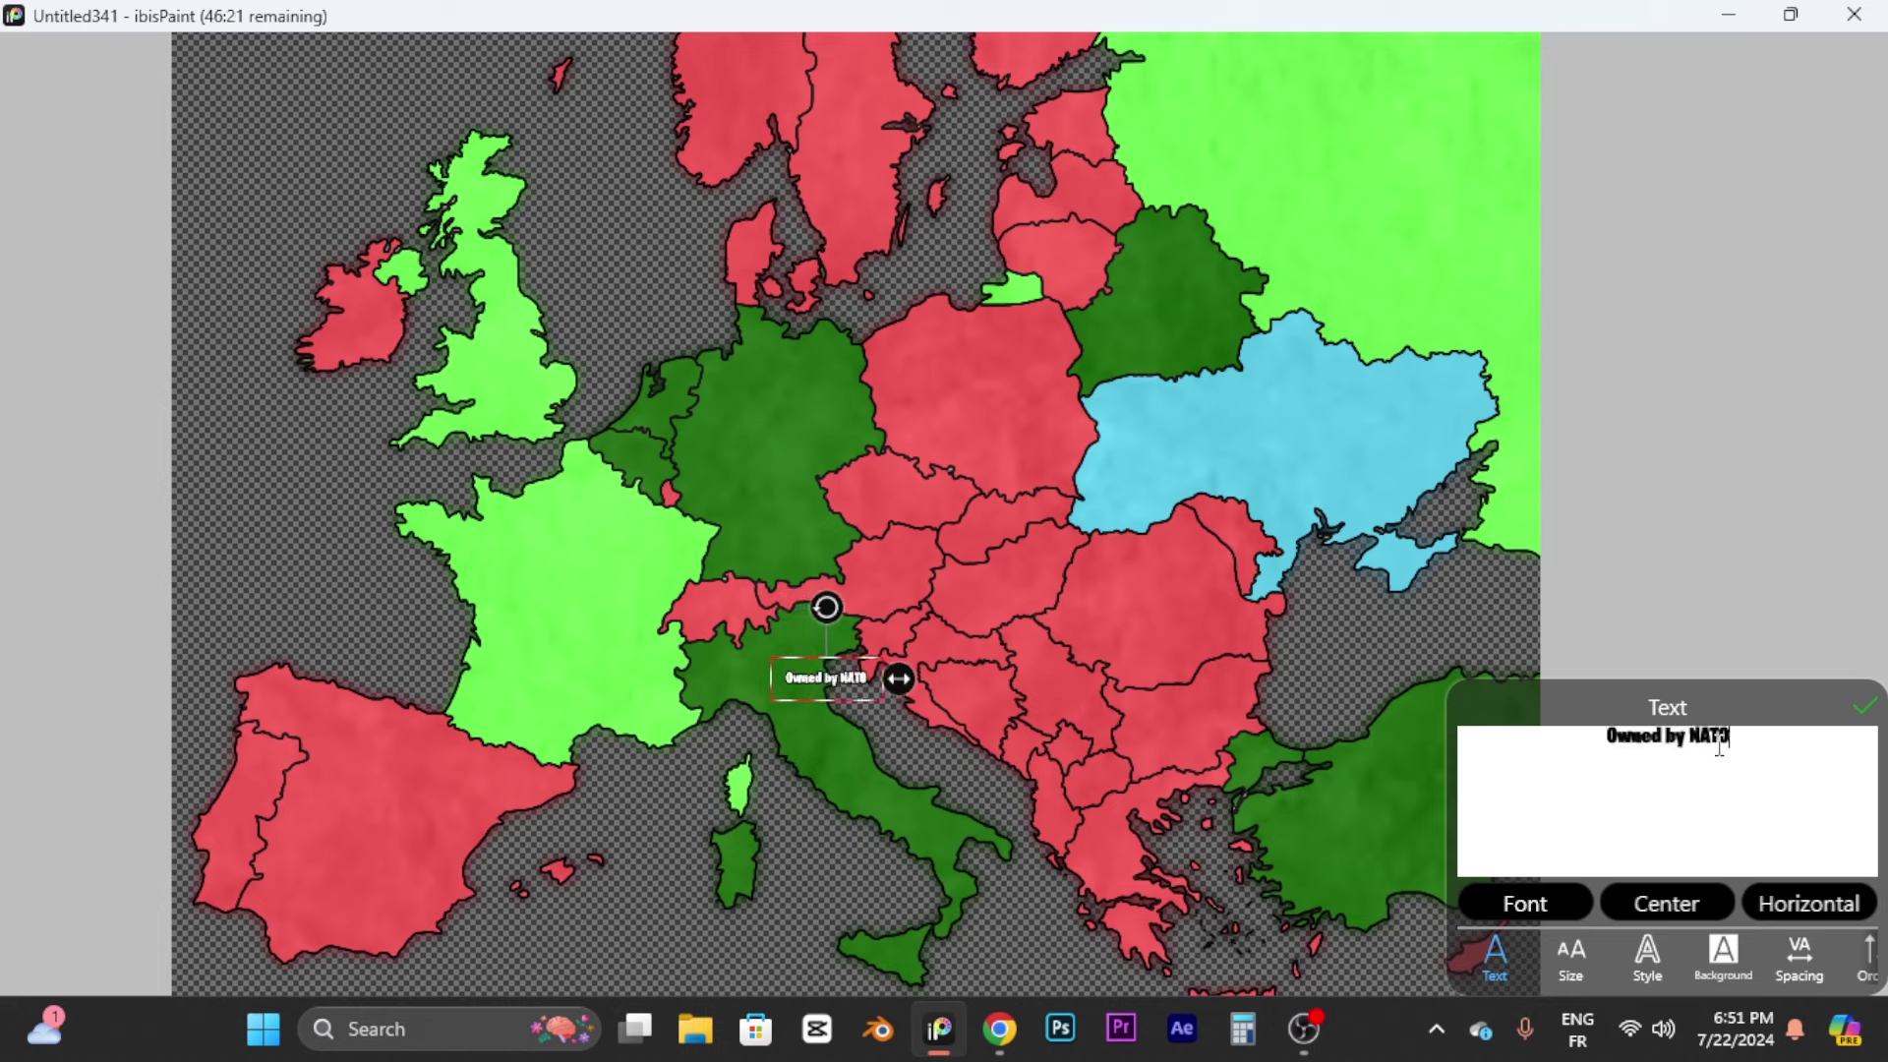
pyautogui.click(1570, 958)
pyautogui.moveTo(1656, 744); pyautogui.dragTo(1697, 744)
# Step: Position the "Owned by NATO" label across northern Italy, just south of Austria, and accept the text
pyautogui.moveTo(868, 503); pyautogui.dragTo(738, 340)
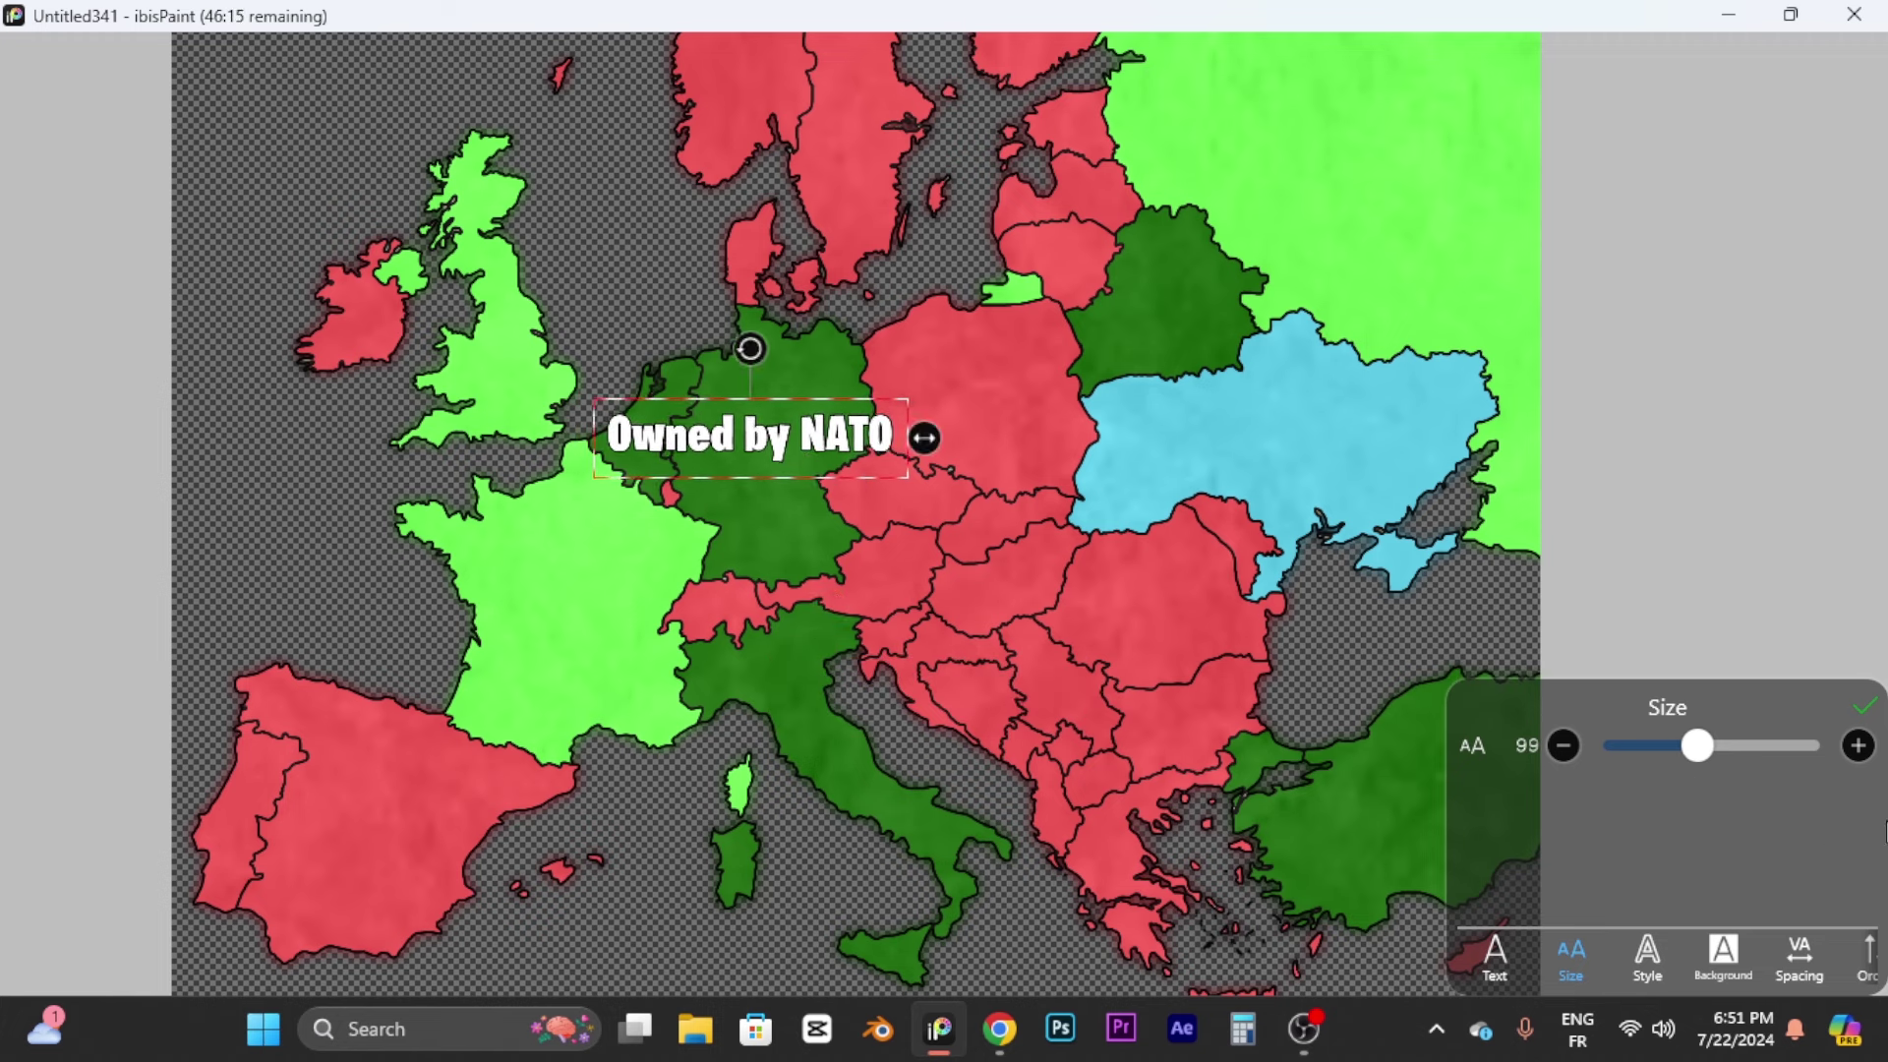
pyautogui.moveTo(797, 432); pyautogui.dragTo(912, 629)
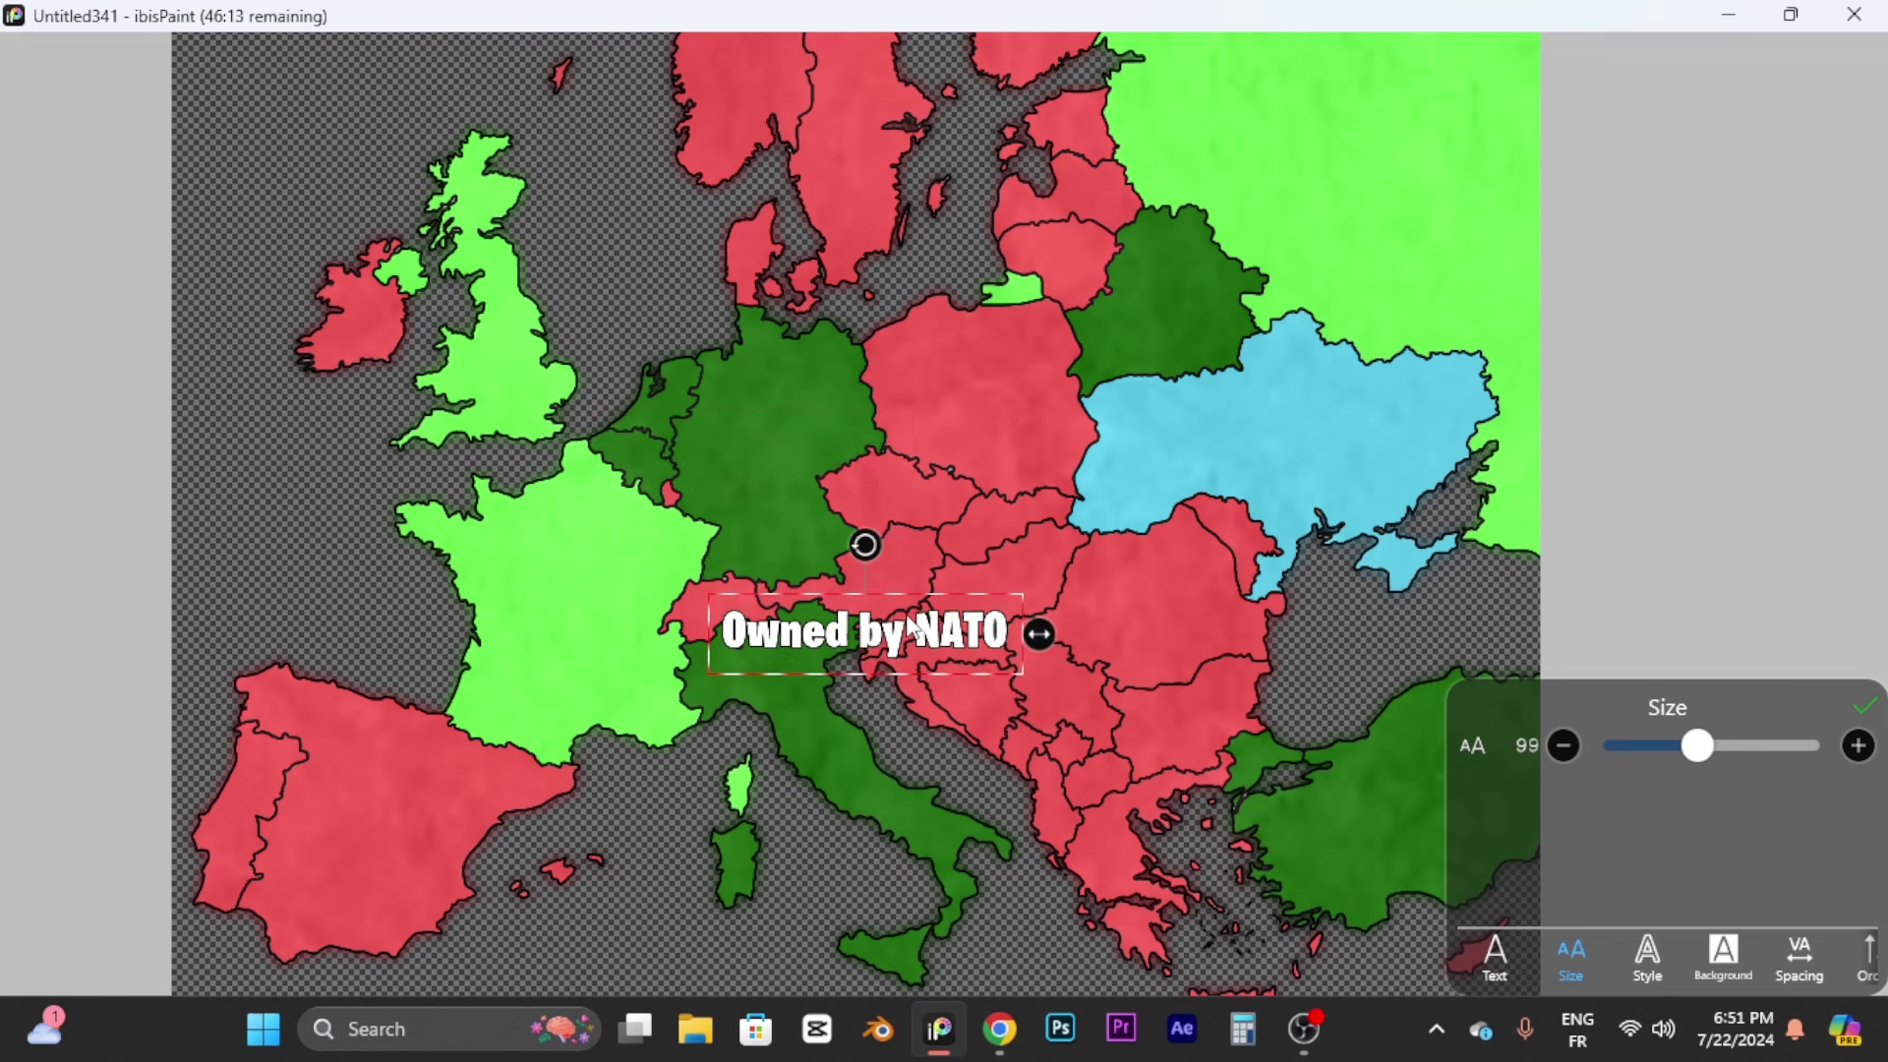
pyautogui.click(1861, 710)
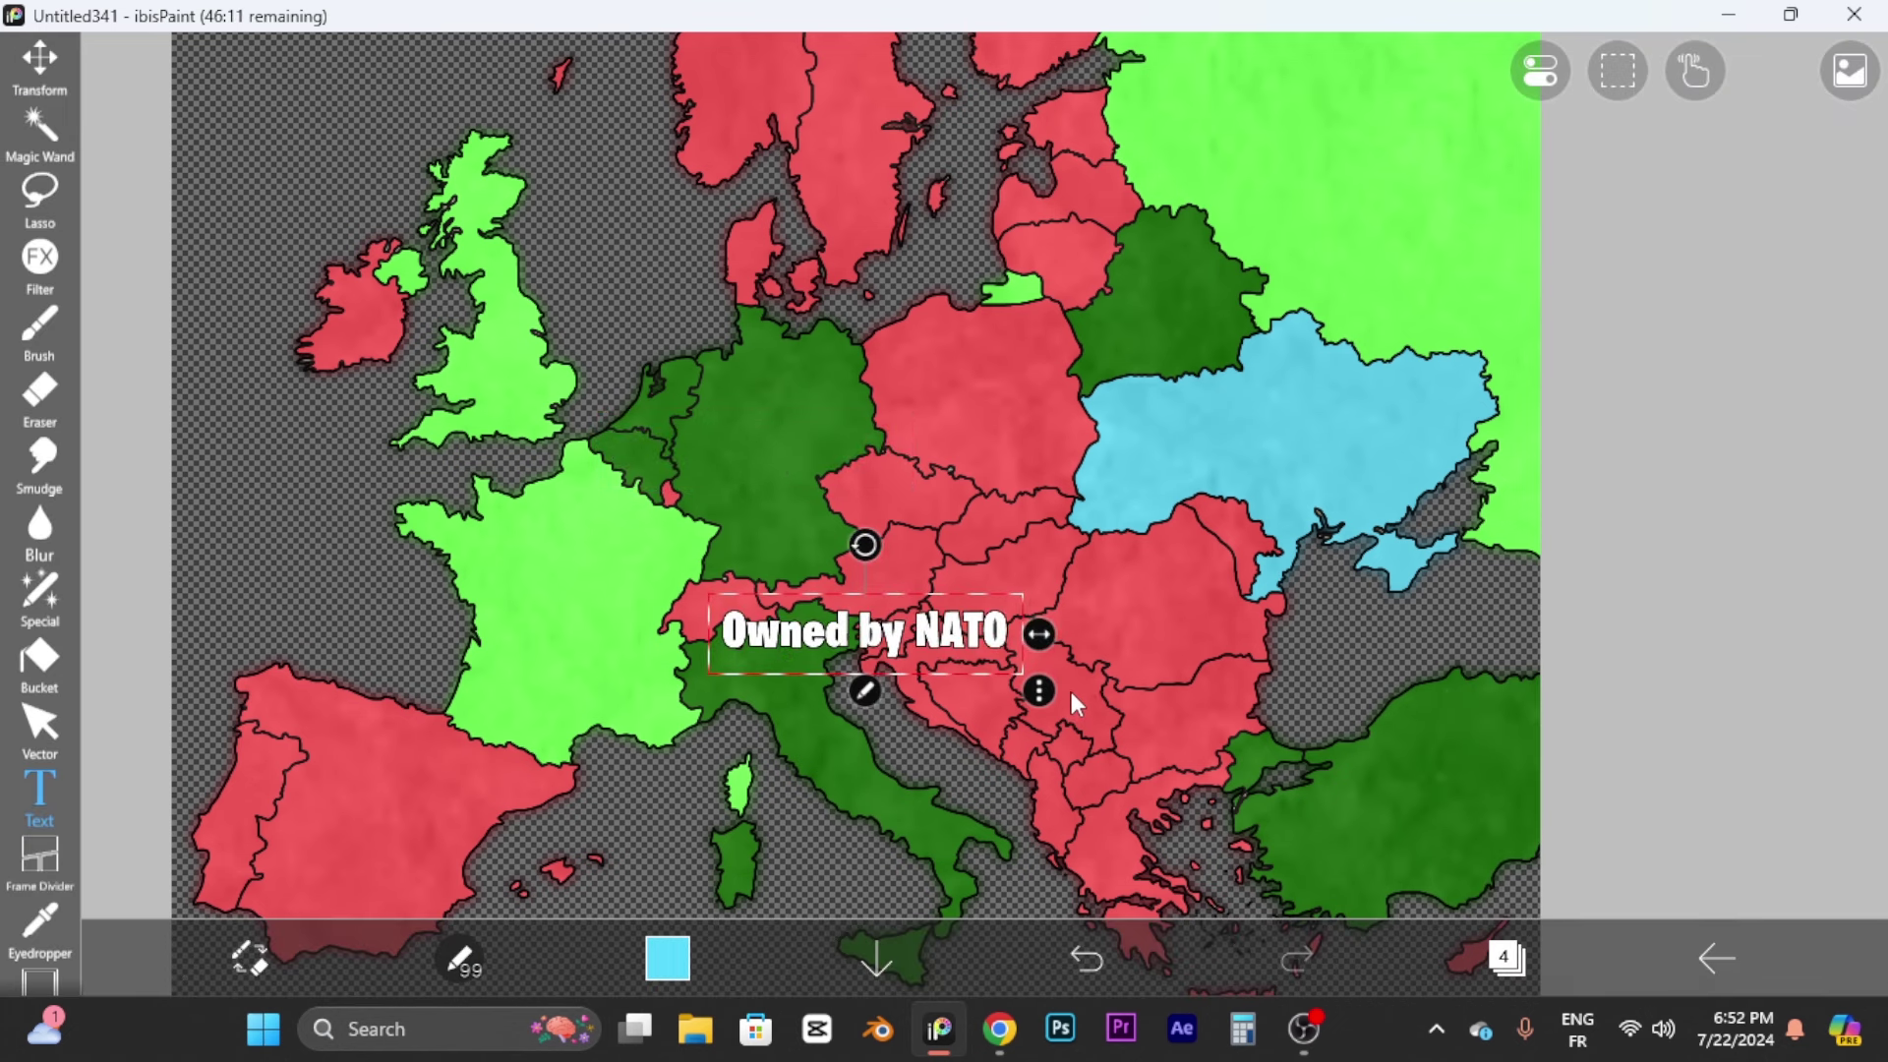
# Step: Delete the "Owned by NATO" text layer
pyautogui.click(1505, 960)
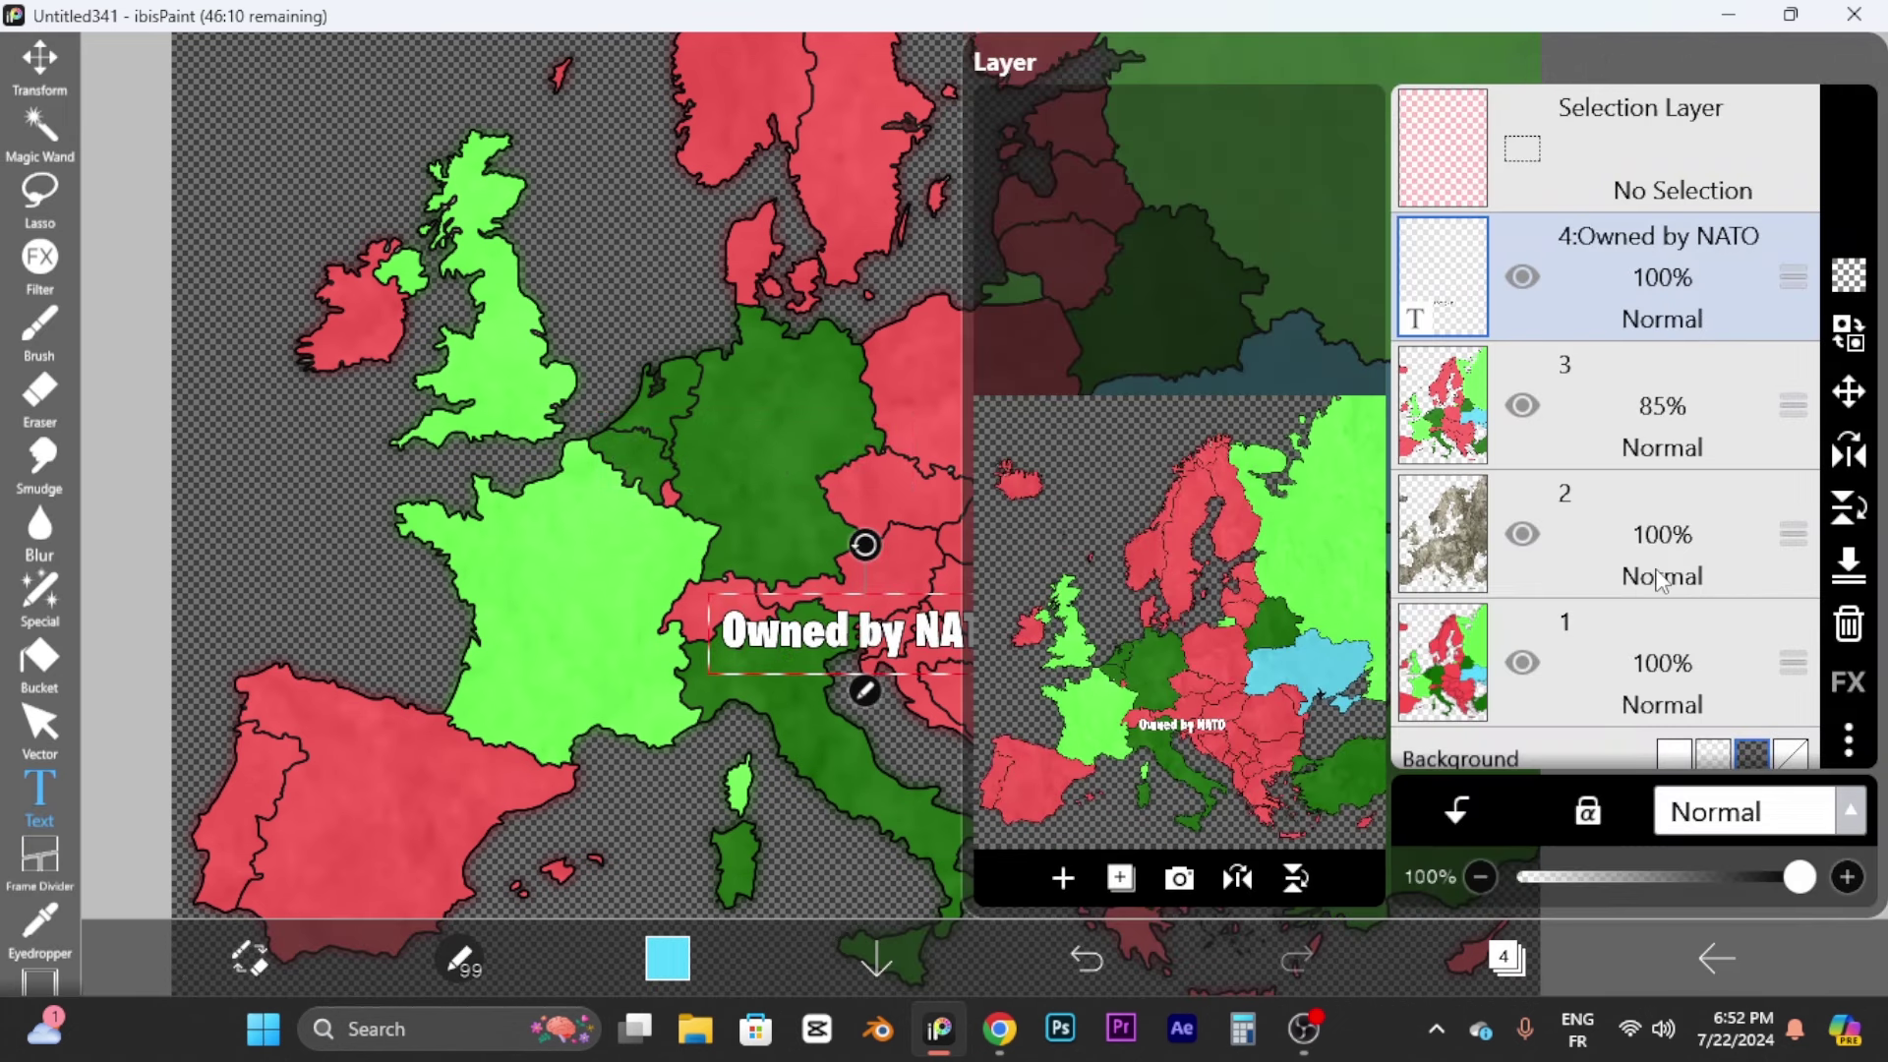
pyautogui.click(1848, 625)
pyautogui.click(731, 645)
pyautogui.scroll(-5, 731, 645)
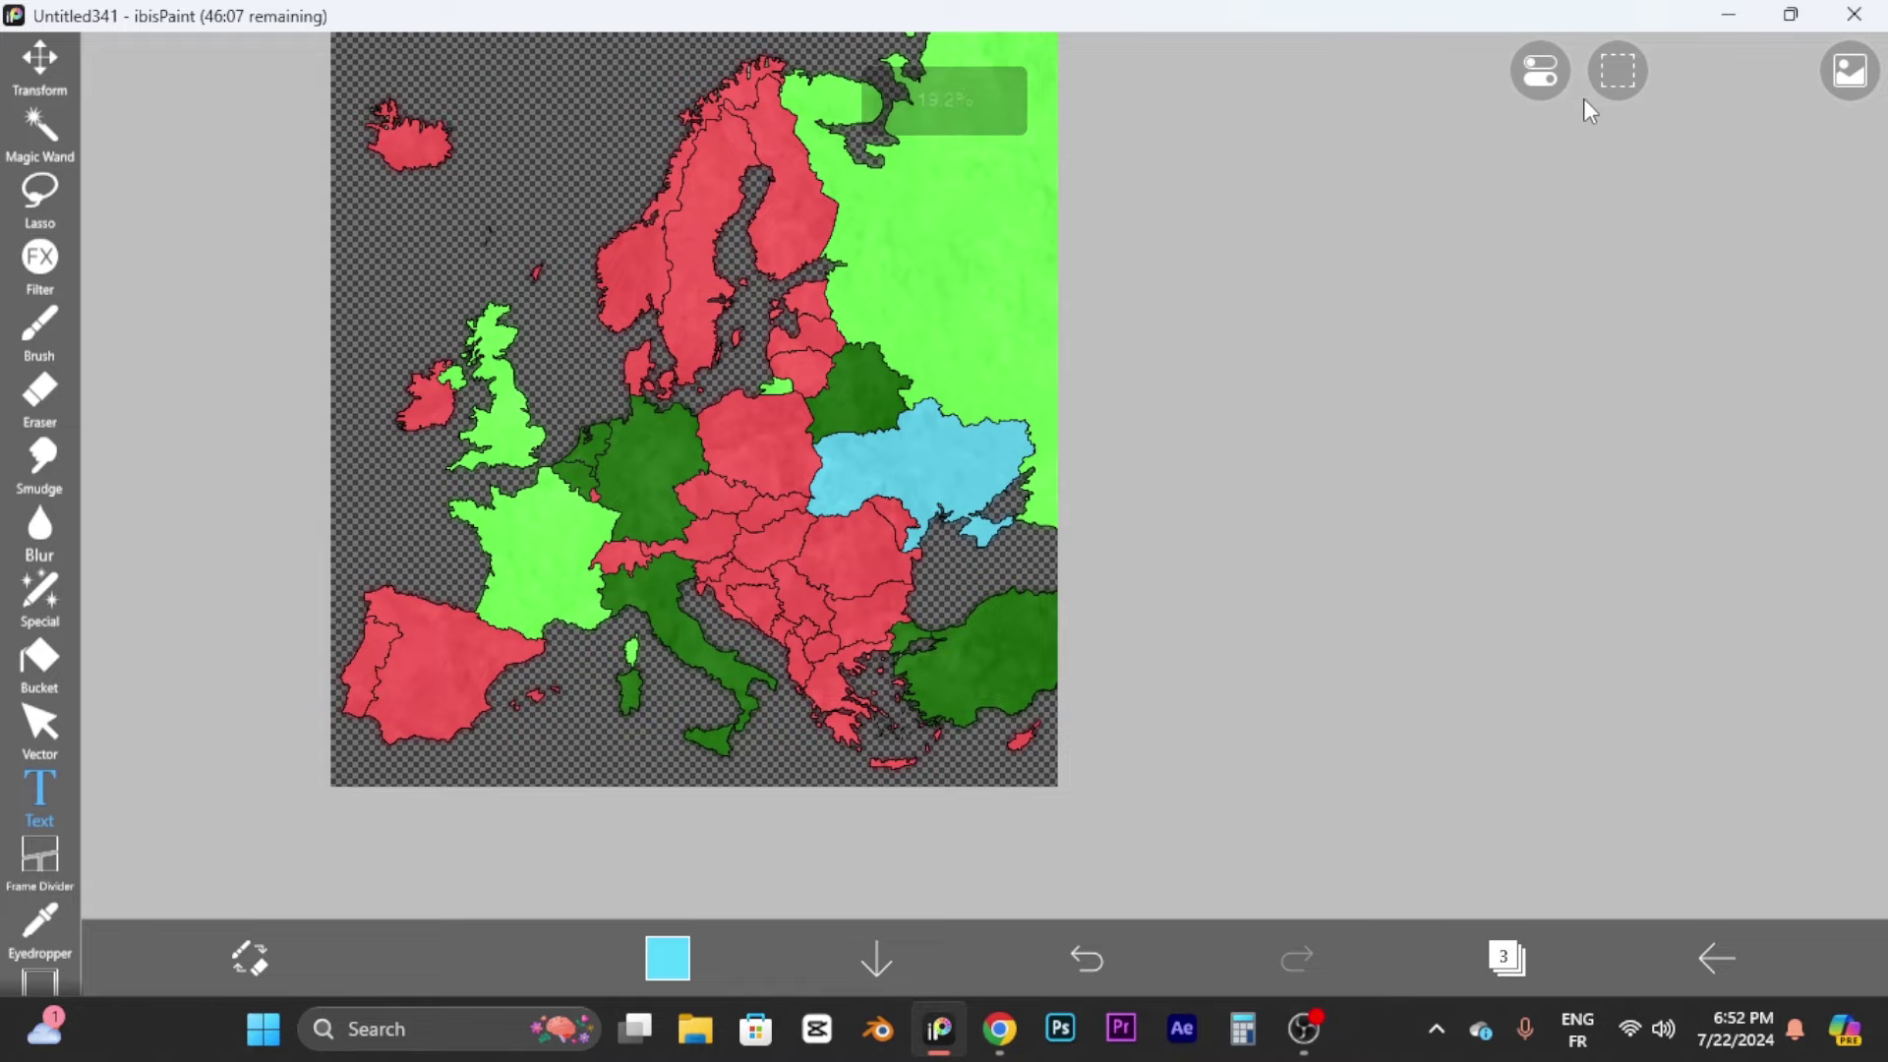
# Step: Draw a filled black legend panel off France's west coast on a new layer and set its opacity to 55%
pyautogui.click(39, 330)
pyautogui.scroll(2, 199, 514)
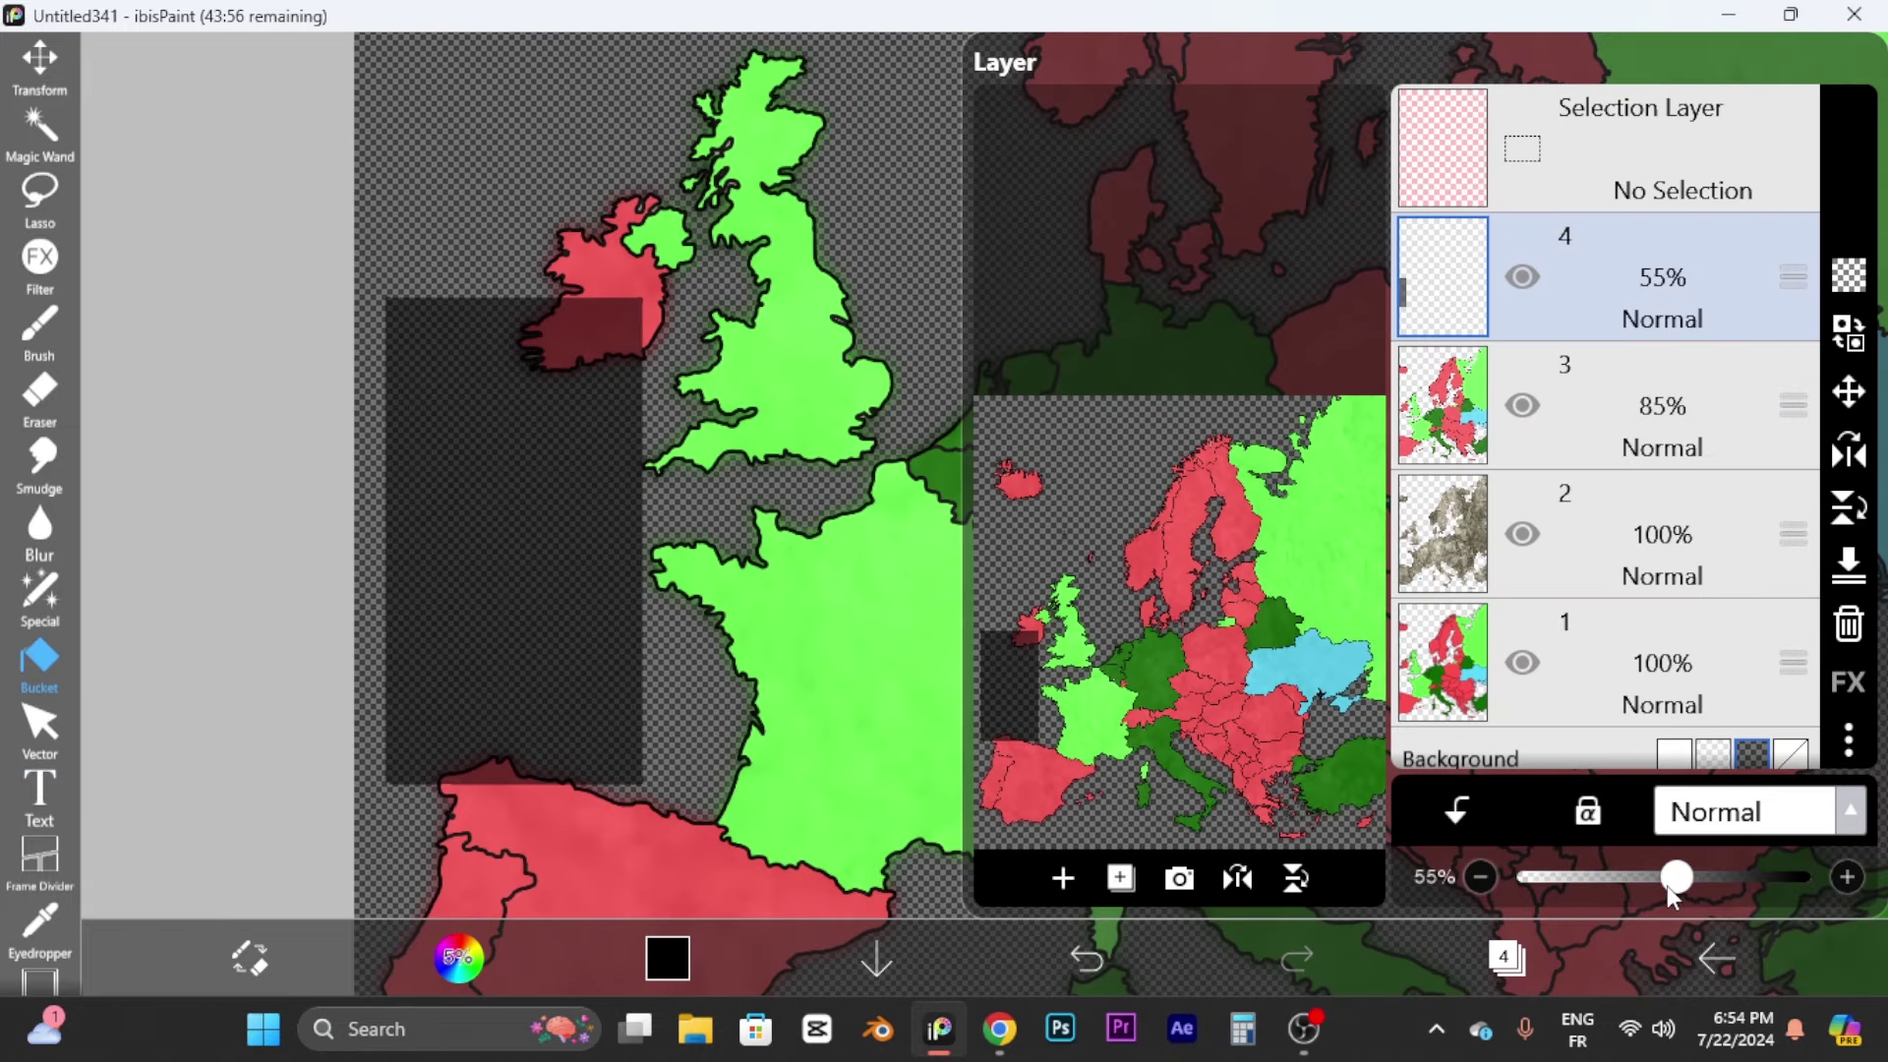
pyautogui.click(534, 615)
# Step: Draw a small black square outline with the brush near the legend panel's upper-left corner, on a new layer
pyautogui.scroll(5, 133, 293)
pyautogui.click(45, 324)
pyautogui.scroll(3, 398, 280)
pyautogui.scroll(3, 399, 283)
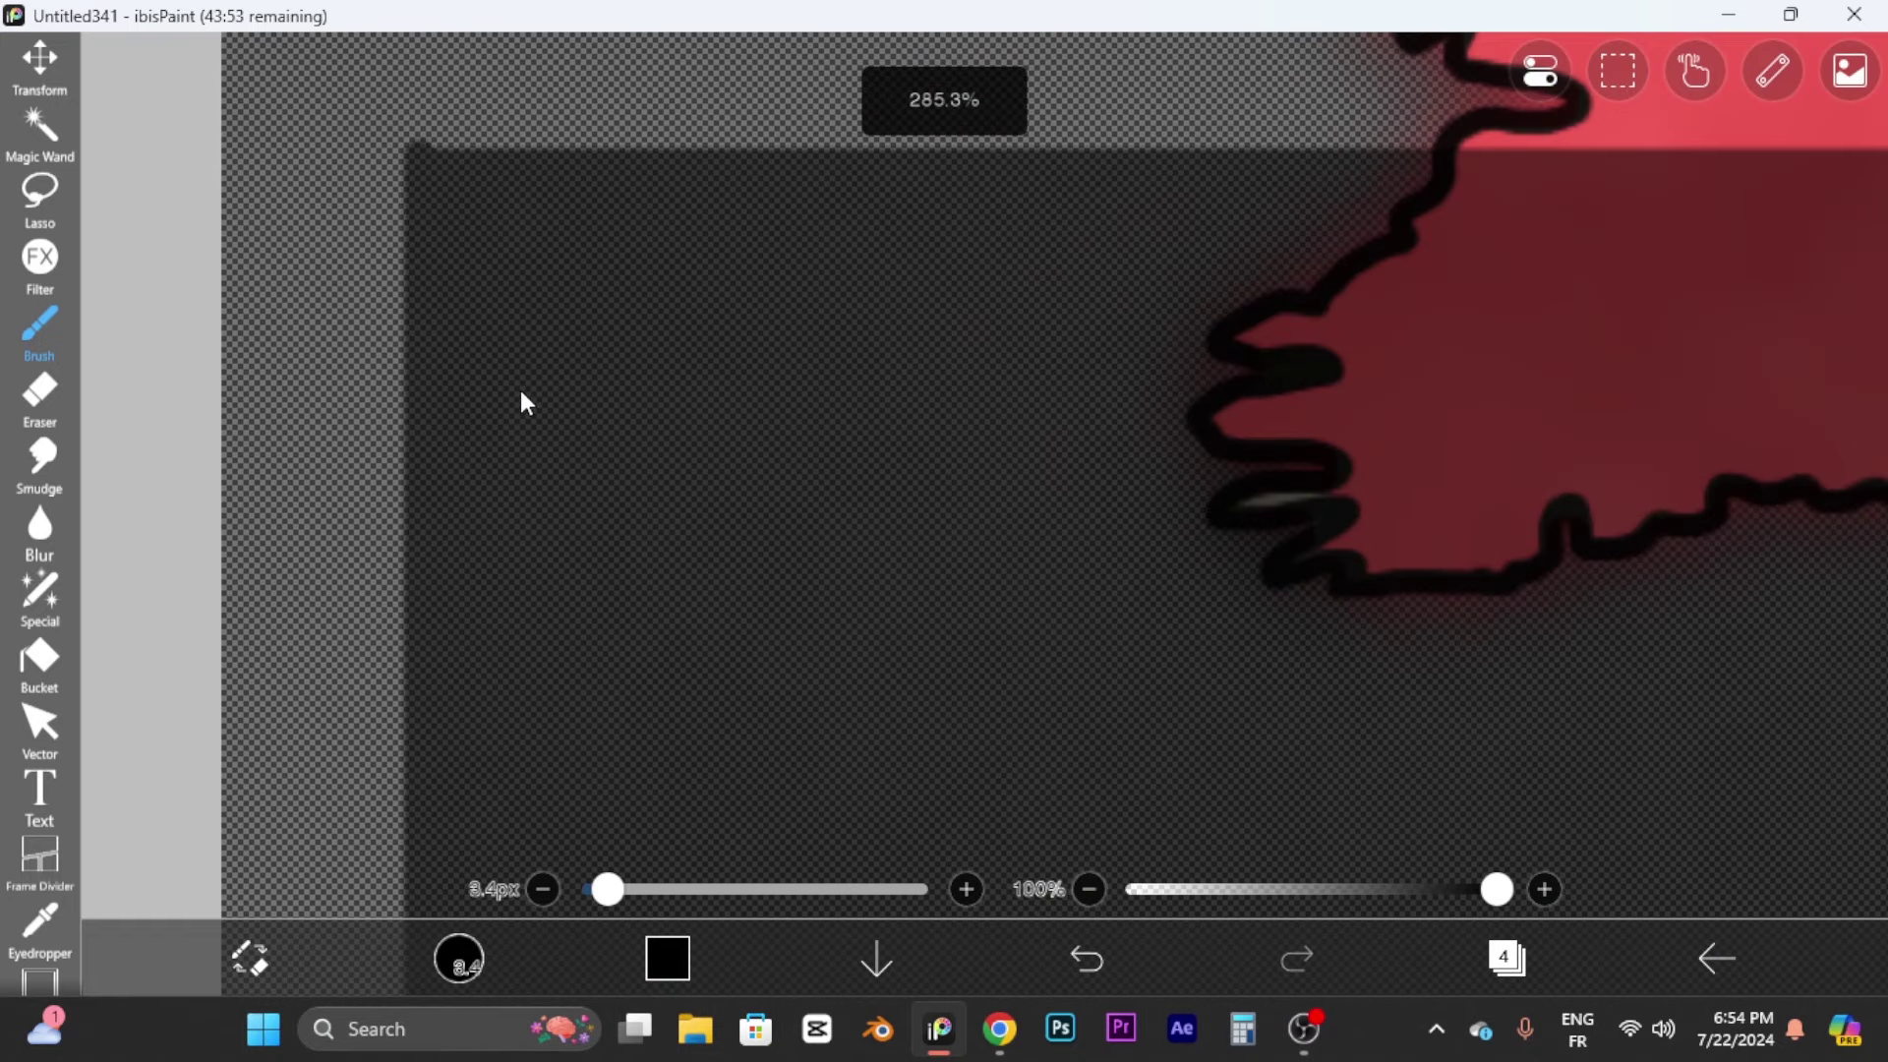
pyautogui.click(1505, 957)
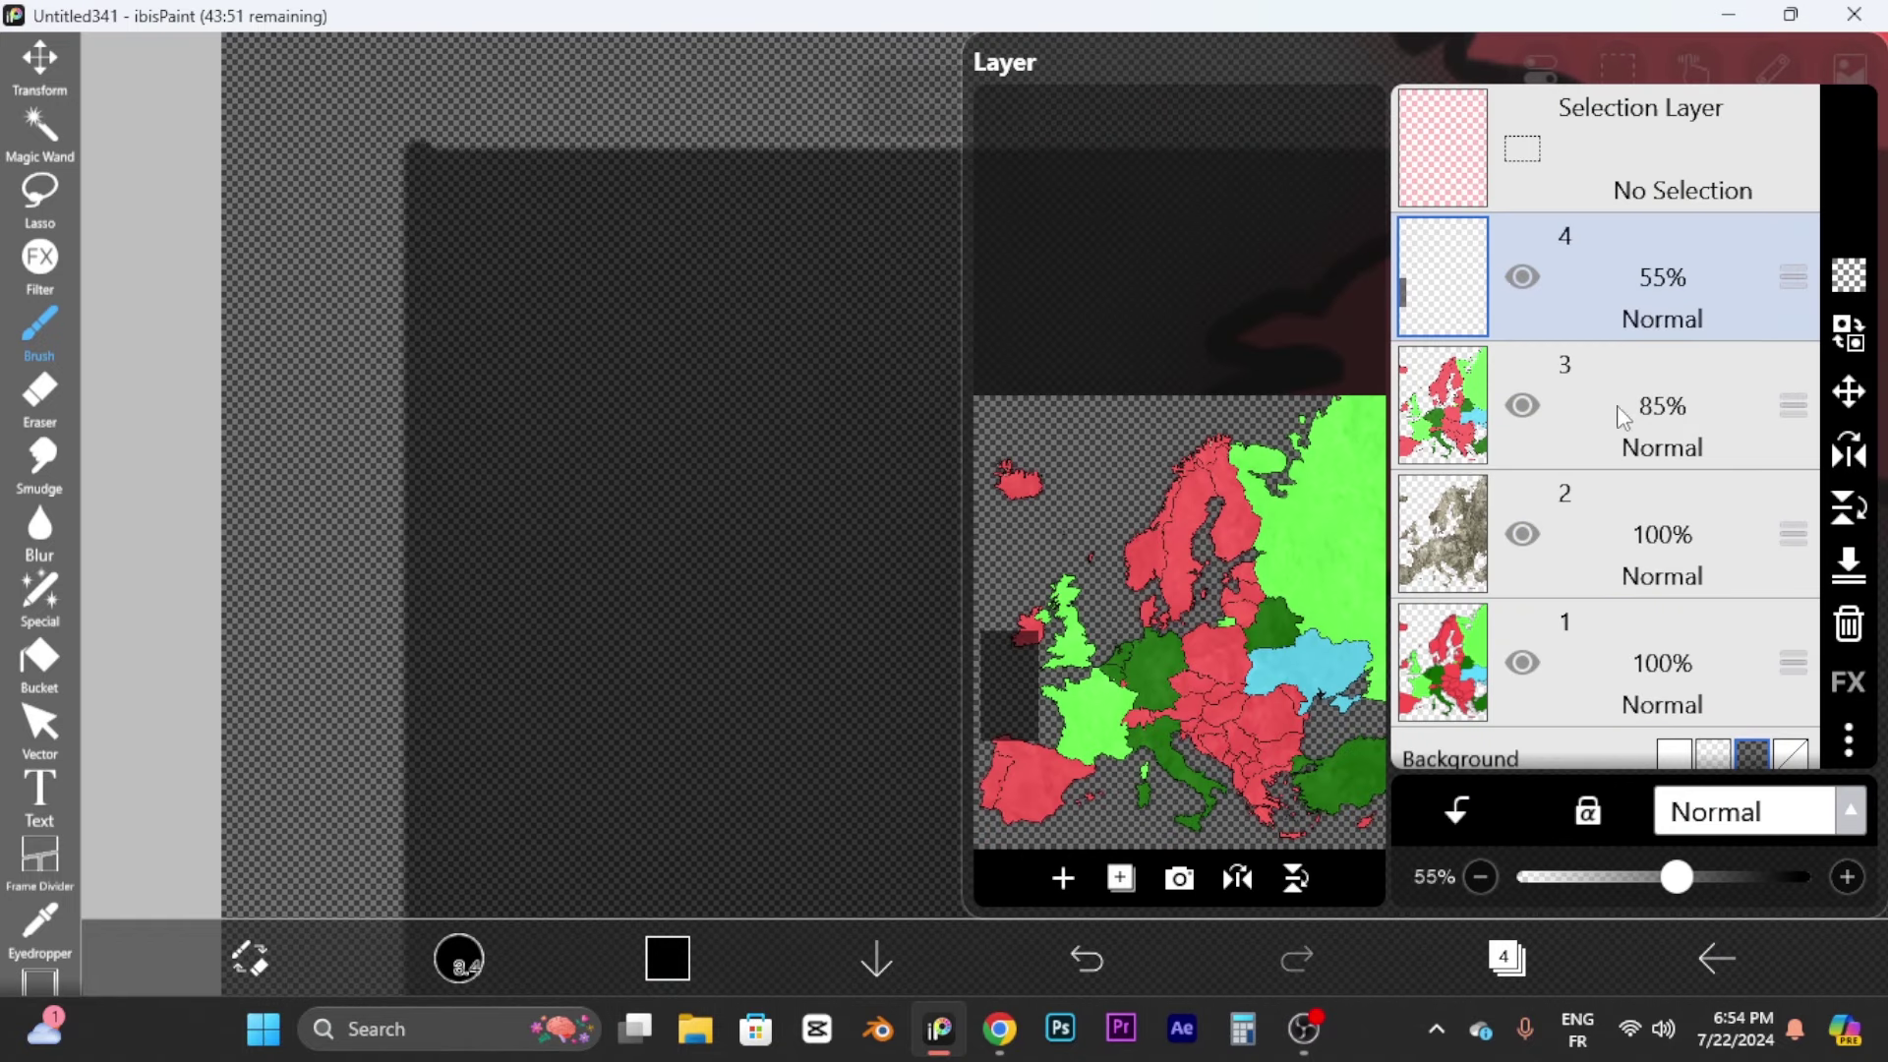
pyautogui.click(342, 604)
pyautogui.moveTo(557, 398)
pyautogui.mouseDown()
pyautogui.moveTo(564, 514)
pyautogui.moveTo(682, 527)
pyautogui.moveTo(632, 404)
pyautogui.moveTo(556, 401)
pyautogui.mouseUp()
# Step: Sample the red from Ireland and fill the small legend square with it
pyautogui.click(41, 924)
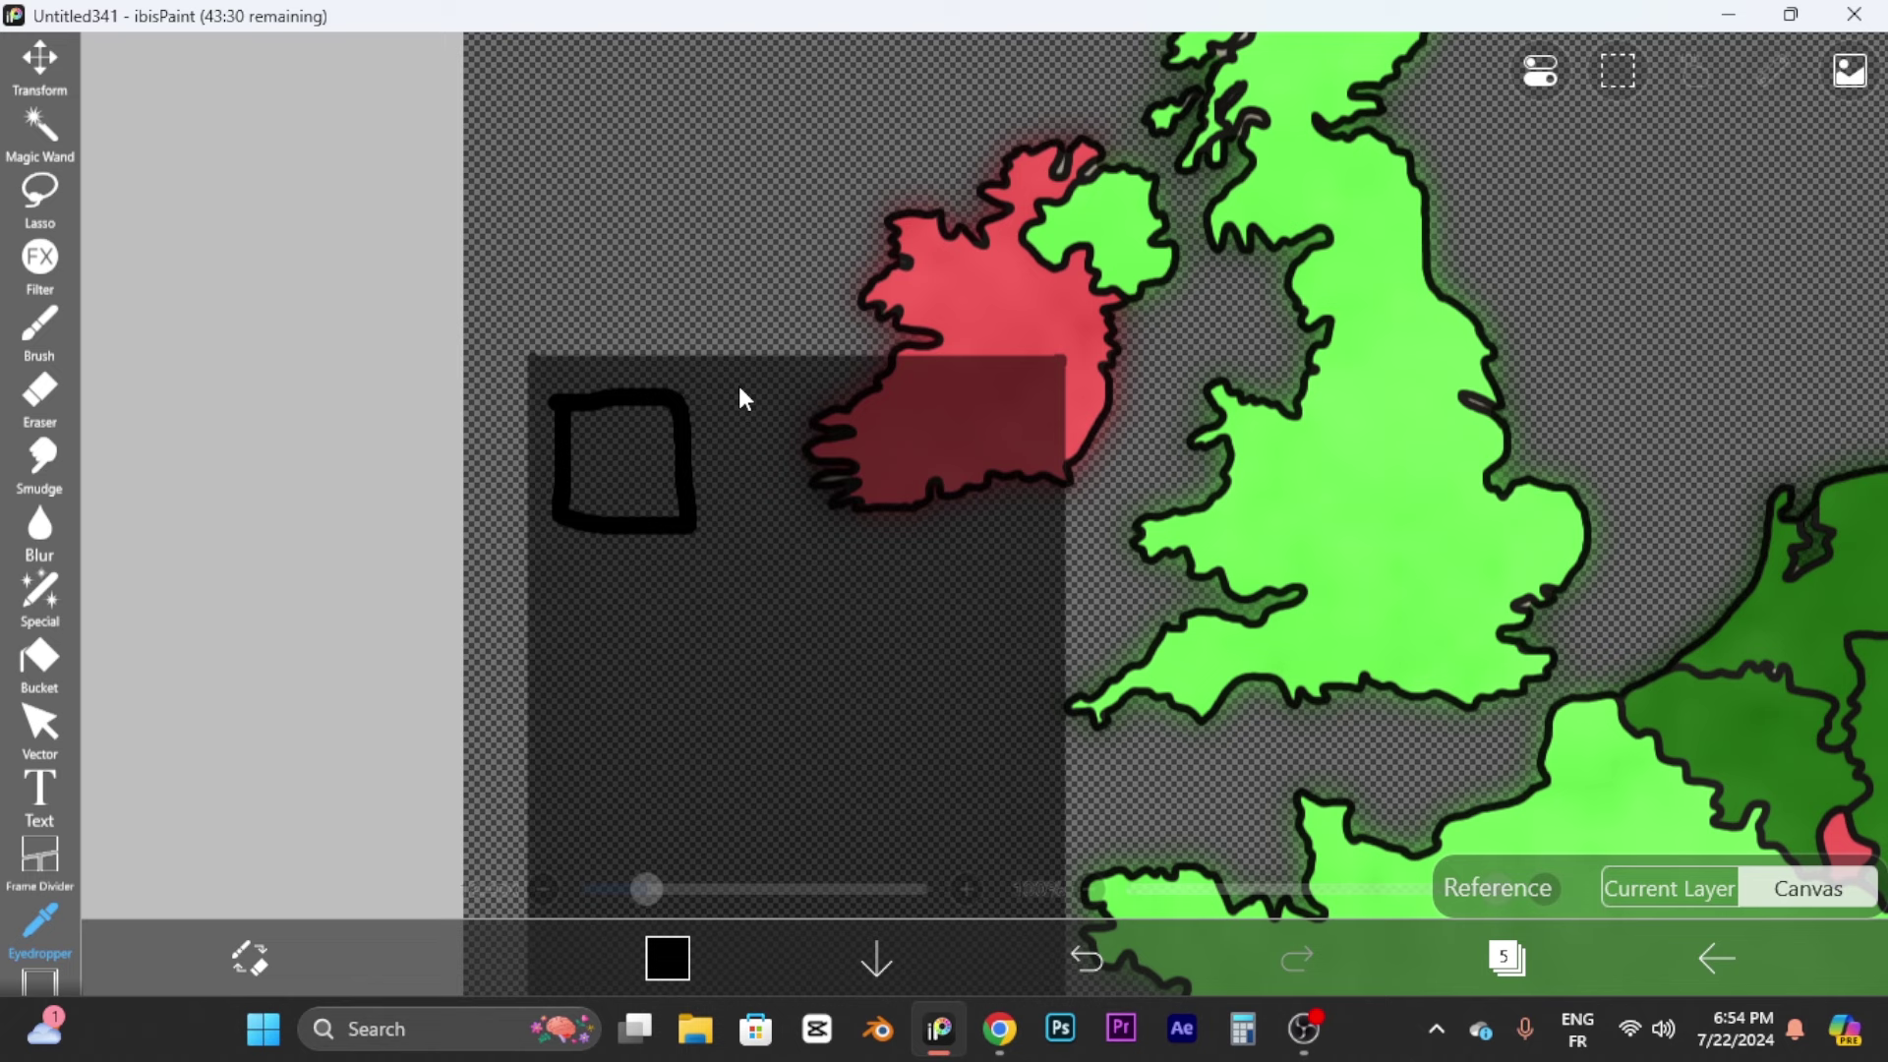
pyautogui.click(1005, 326)
pyautogui.click(39, 661)
pyautogui.click(629, 498)
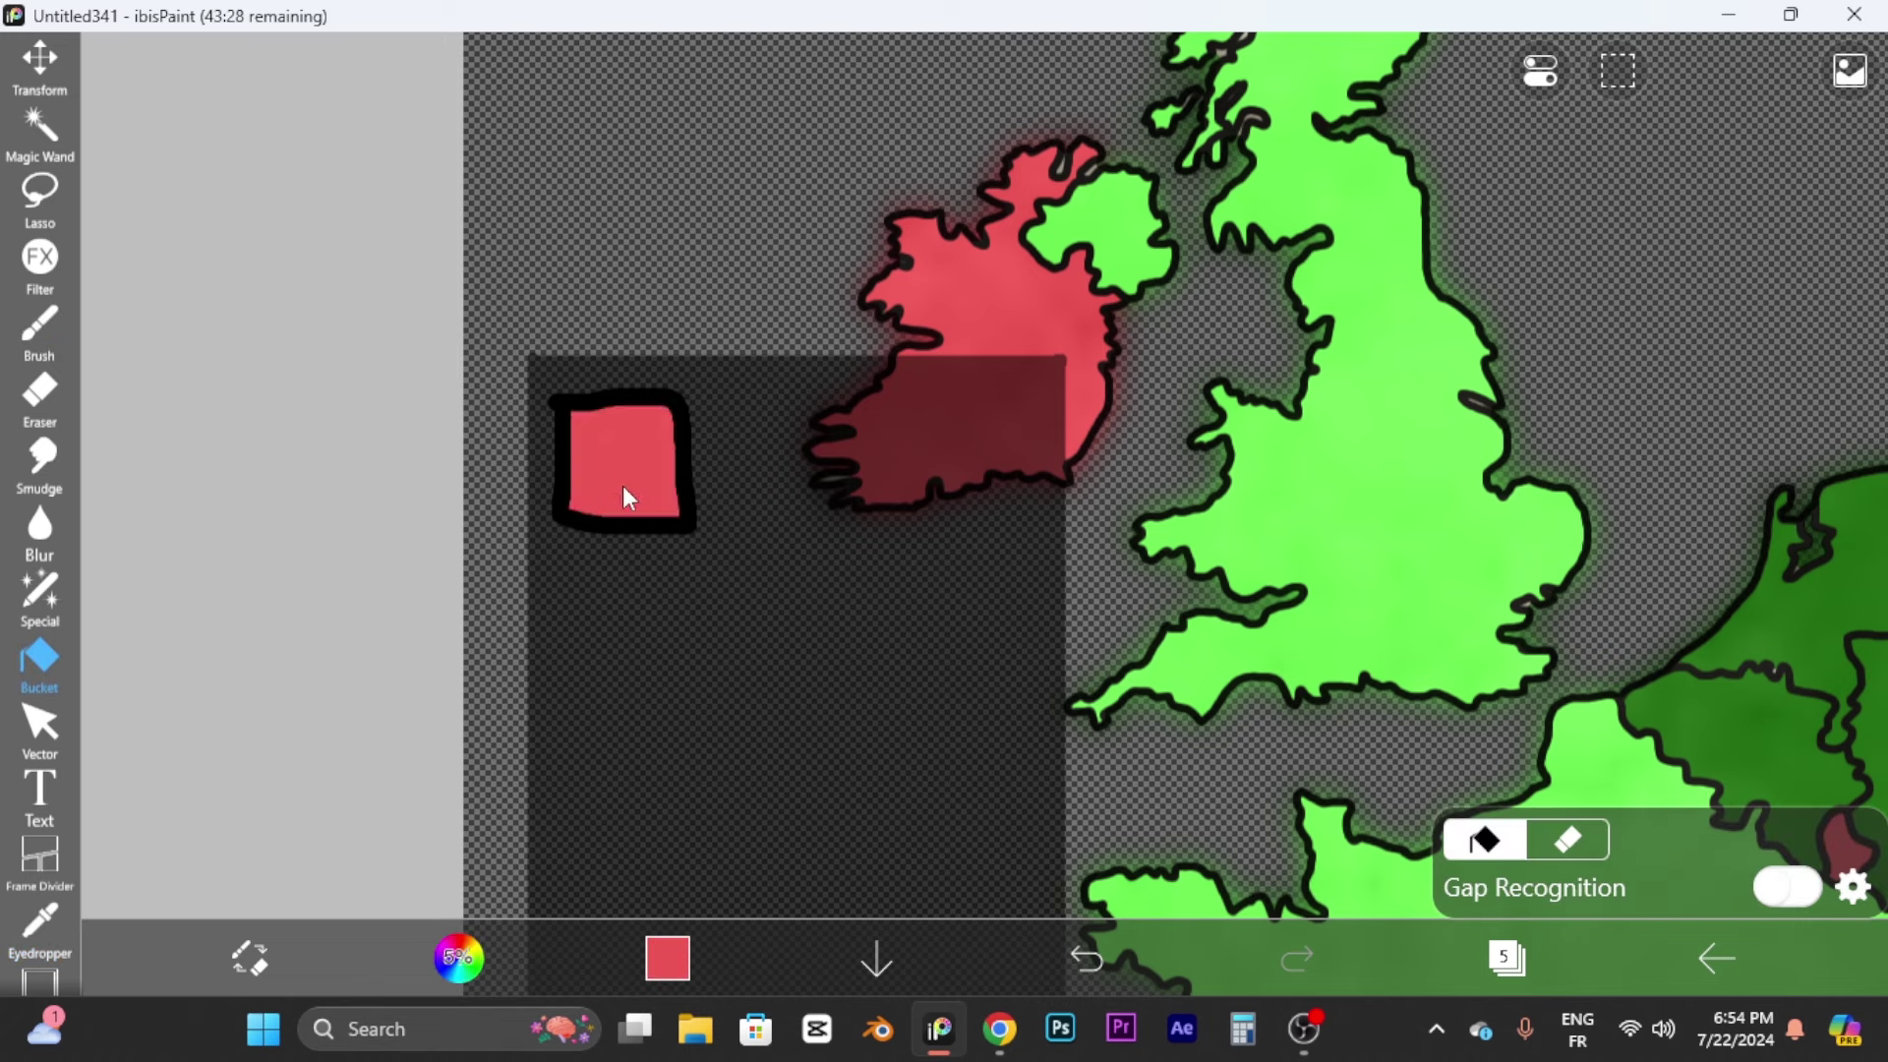
# Step: Add the text label "NO" and place it beside the red legend square
pyautogui.click(49, 797)
pyautogui.click(657, 619)
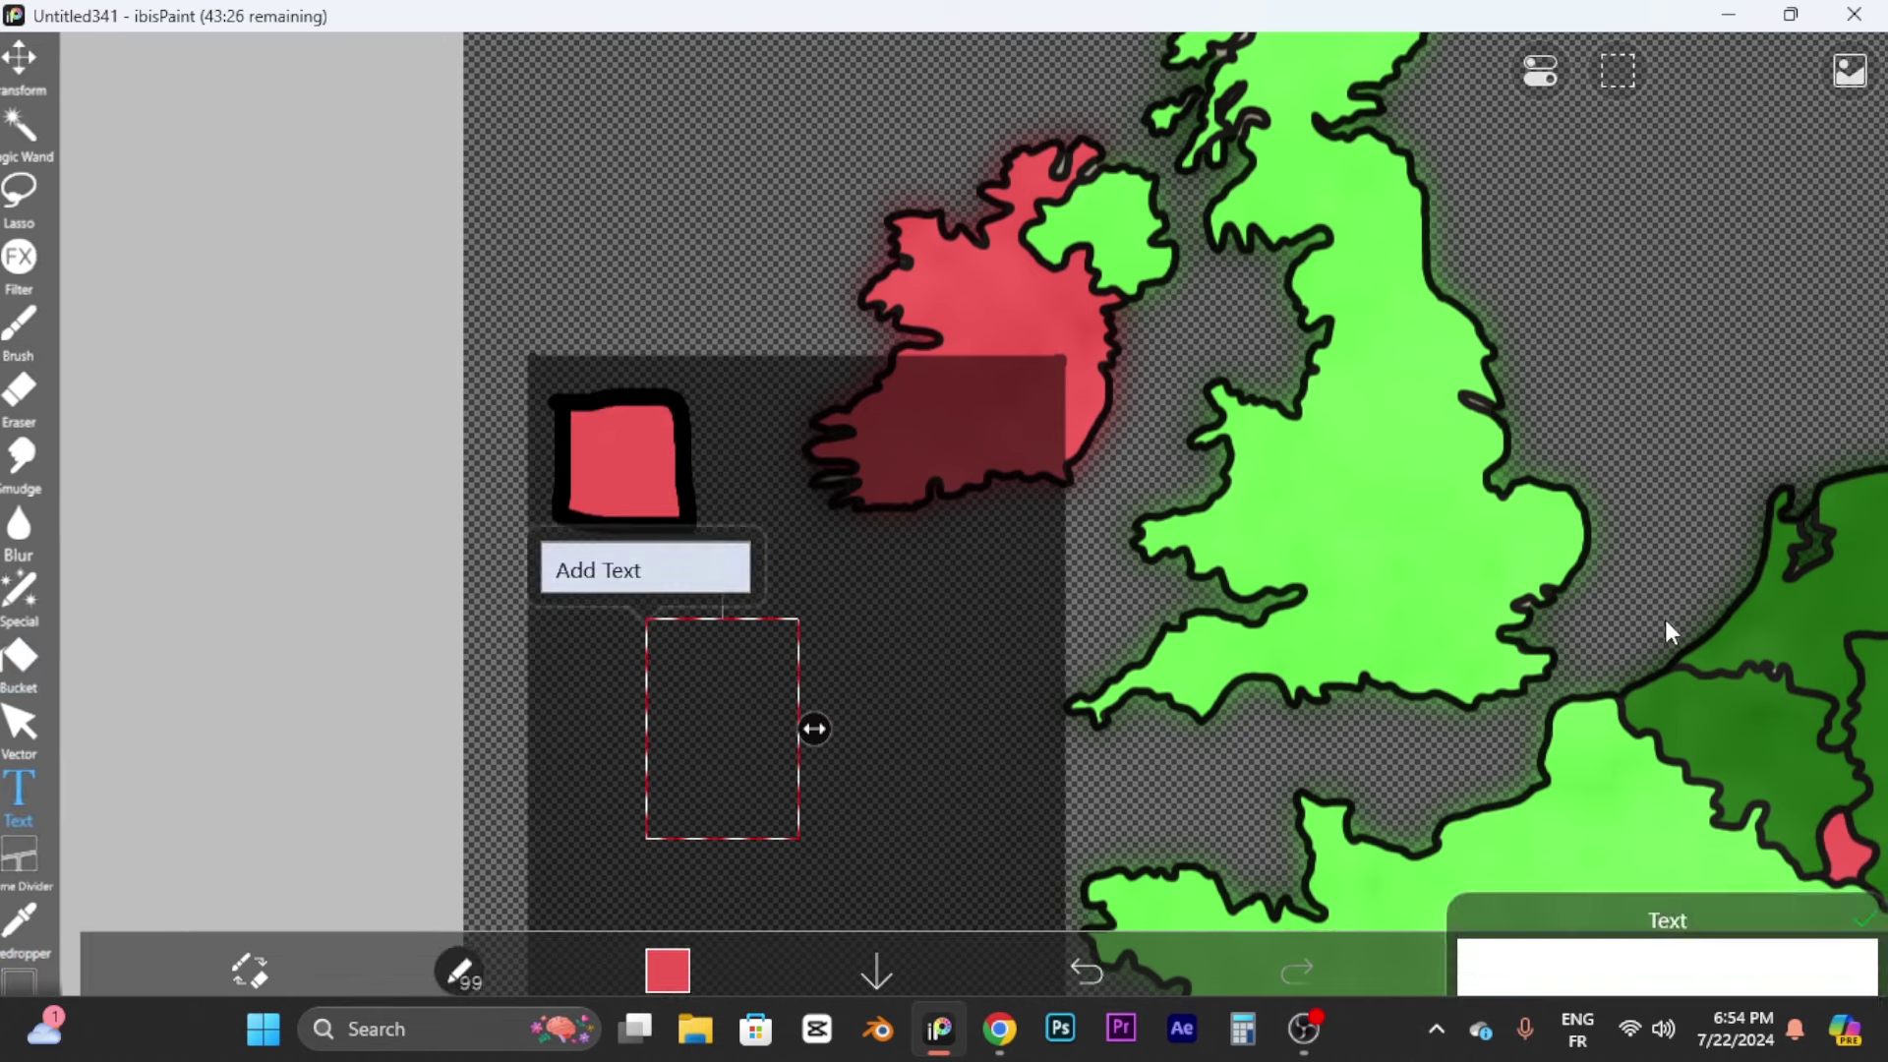
pyautogui.write('n')
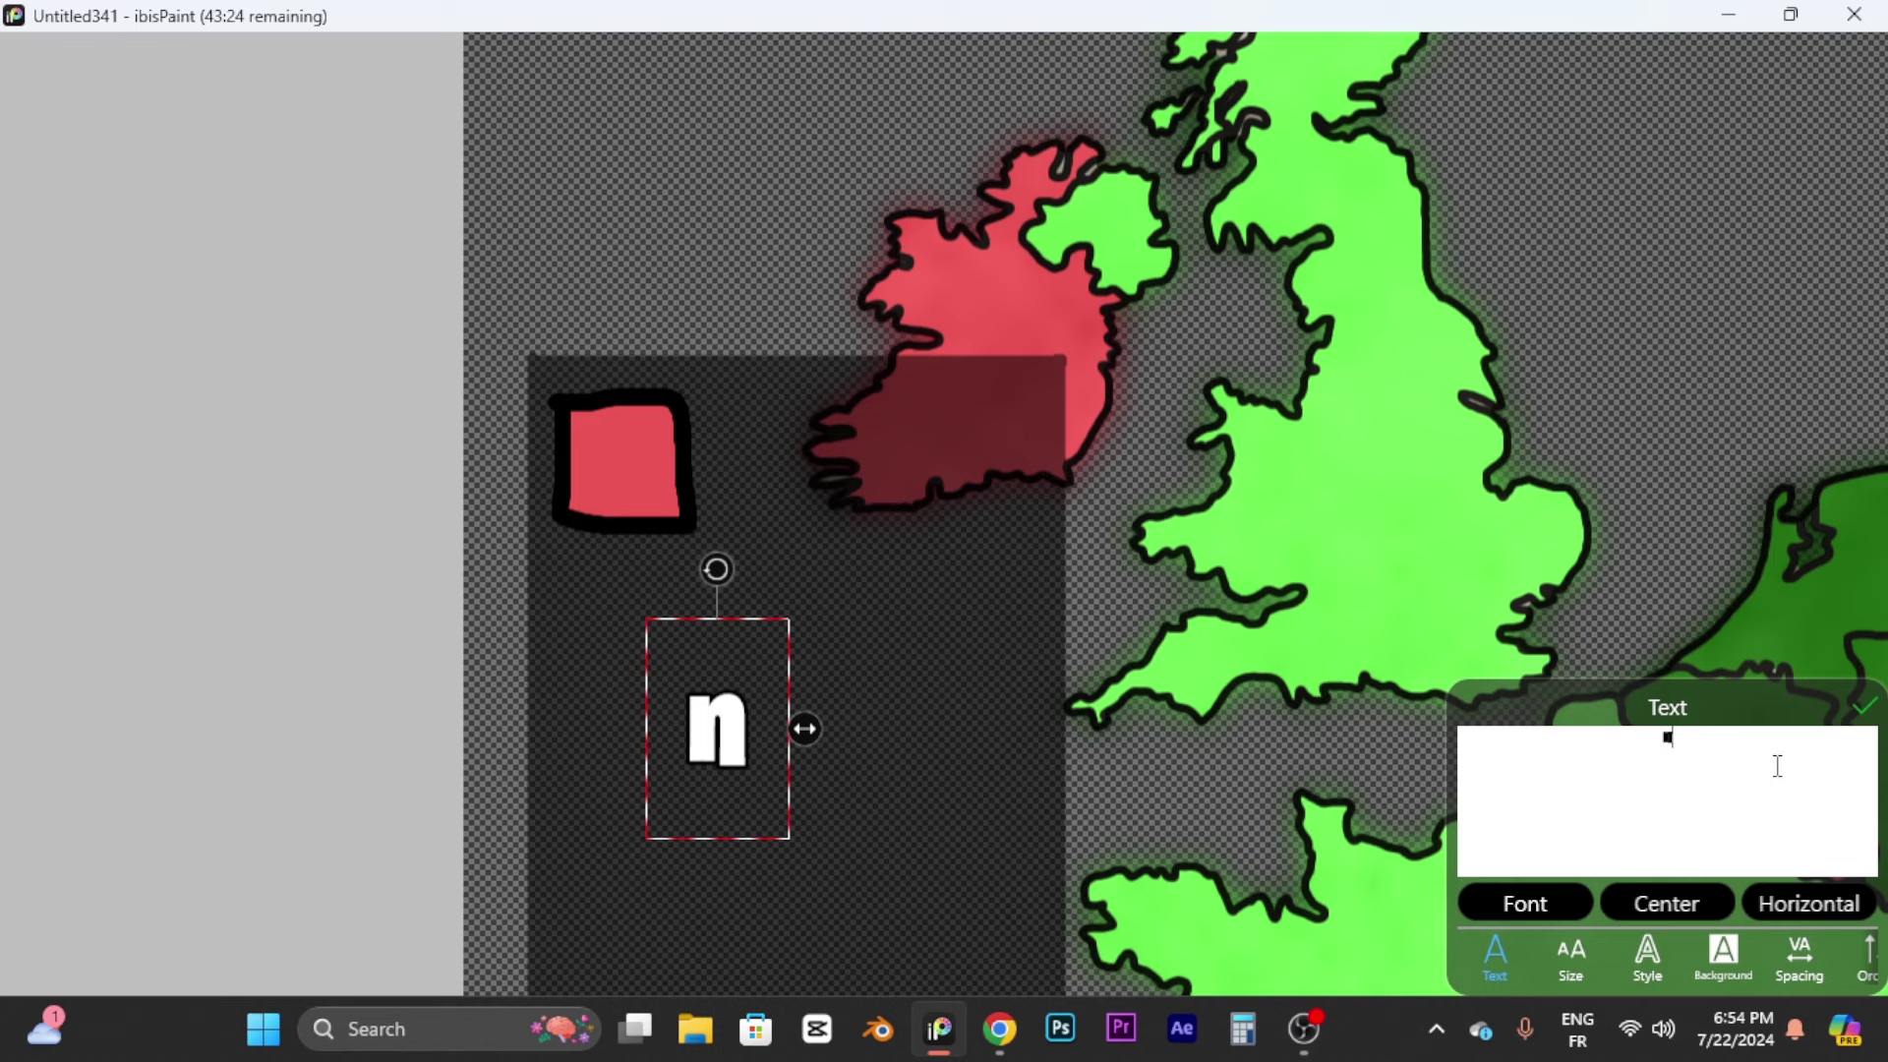
pyautogui.write('o')
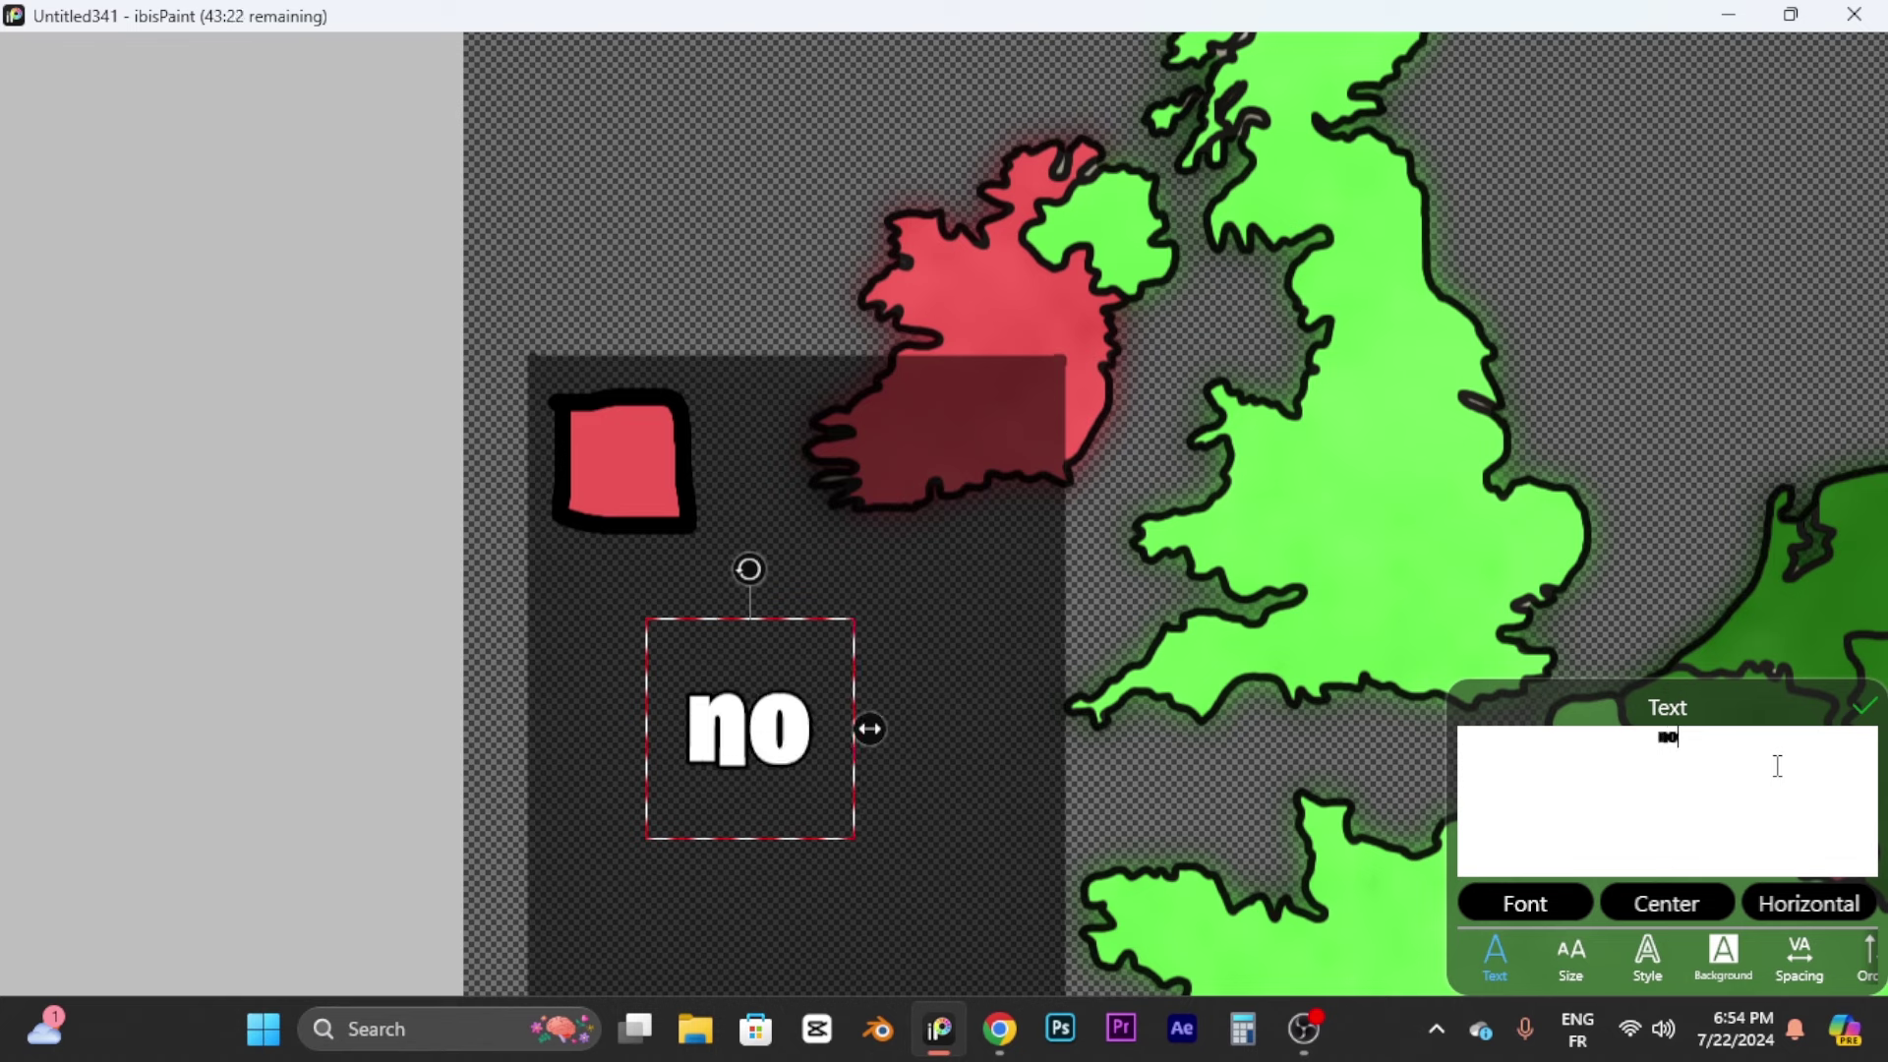
pyautogui.press('BackSpace')
pyautogui.press('BackSpace')
pyautogui.write('NO')
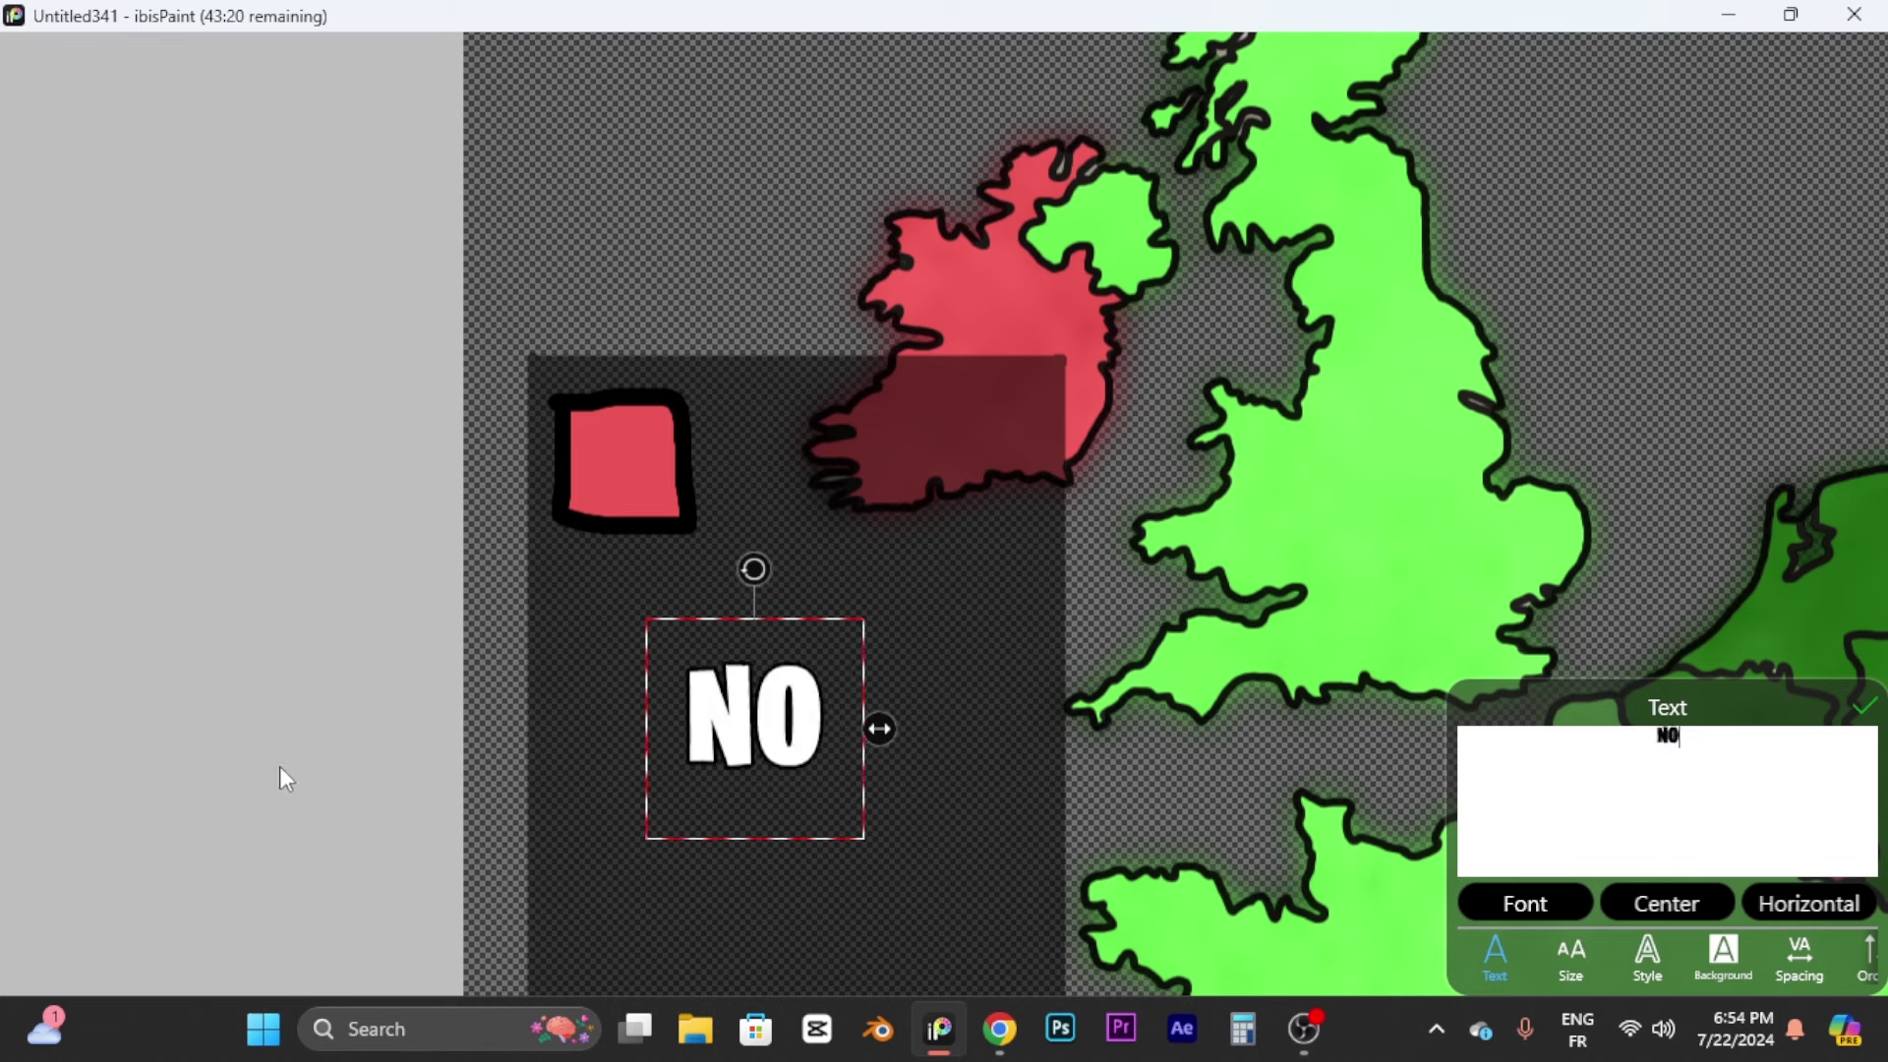
pyautogui.moveTo(812, 747); pyautogui.dragTo(930, 539)
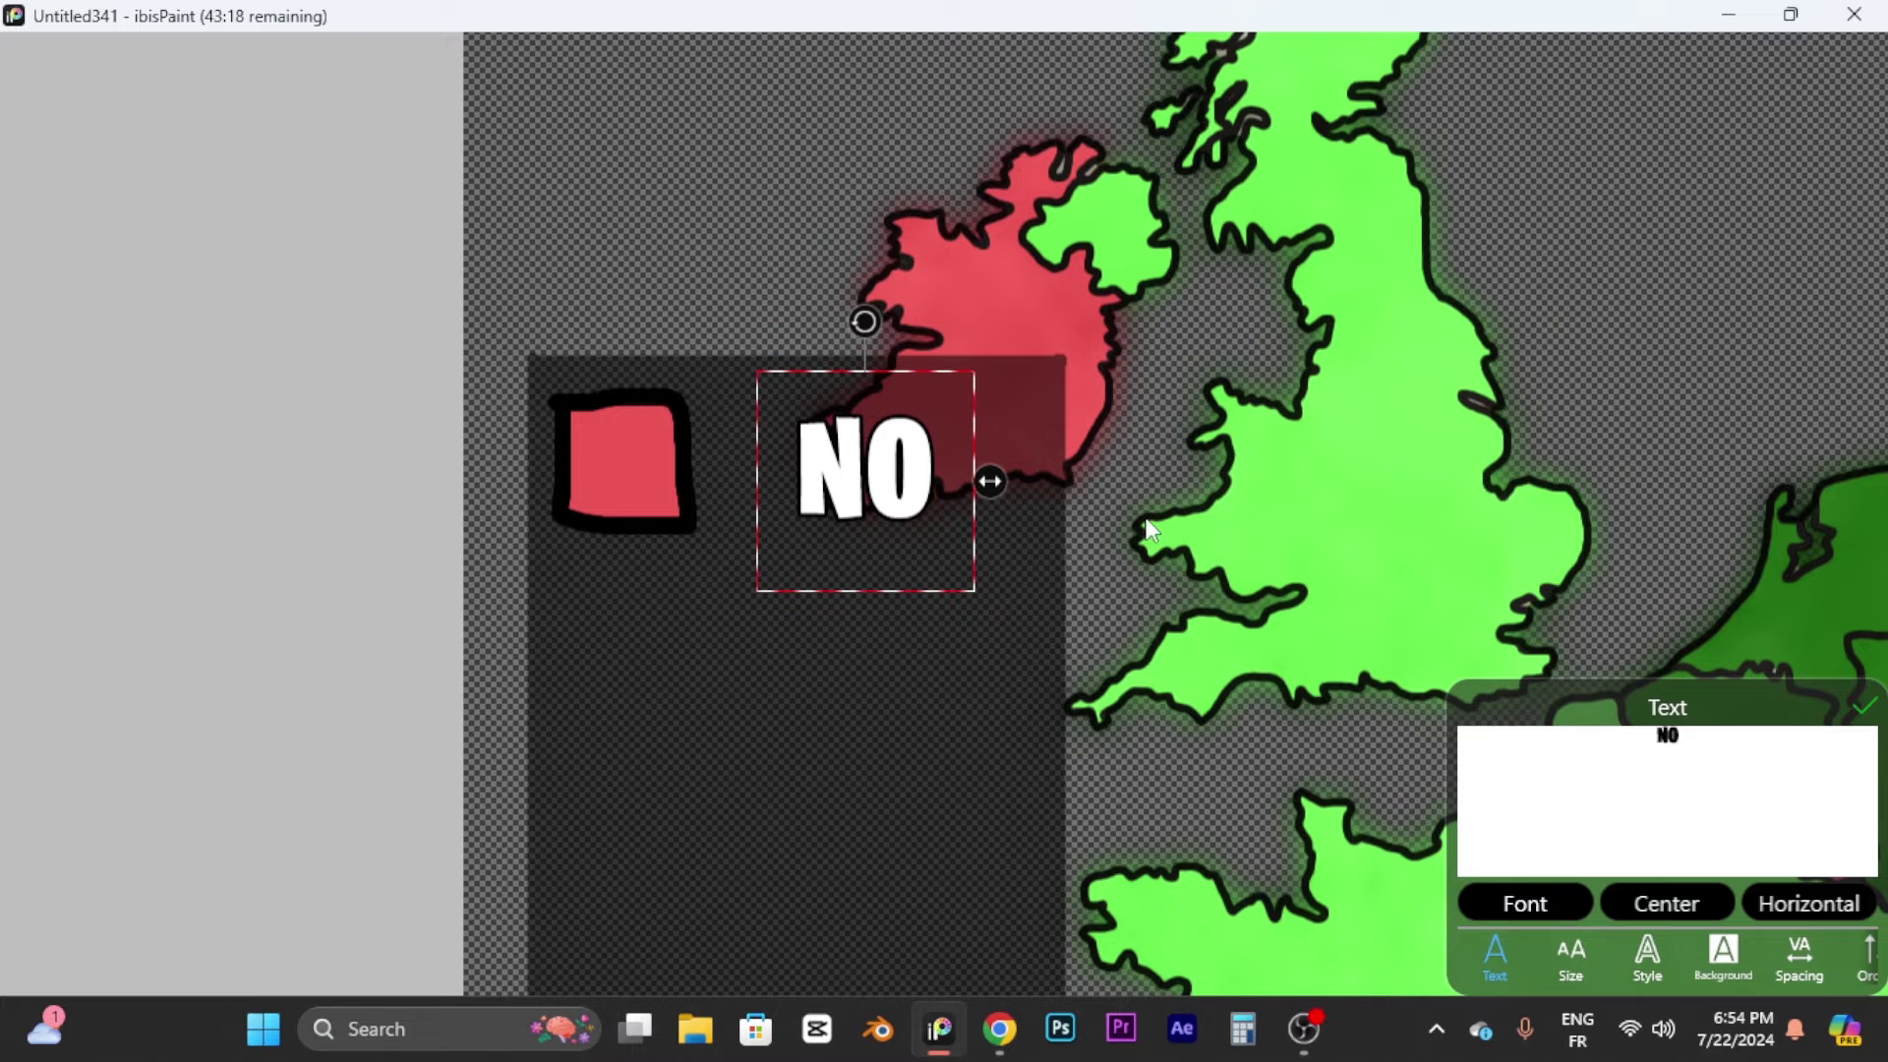
pyautogui.click(1858, 703)
# Step: Examine how the legend panel with its red swatch and label looks against the whole map and up close
pyautogui.scroll(-5, 602, 304)
pyautogui.scroll(4, 786, 516)
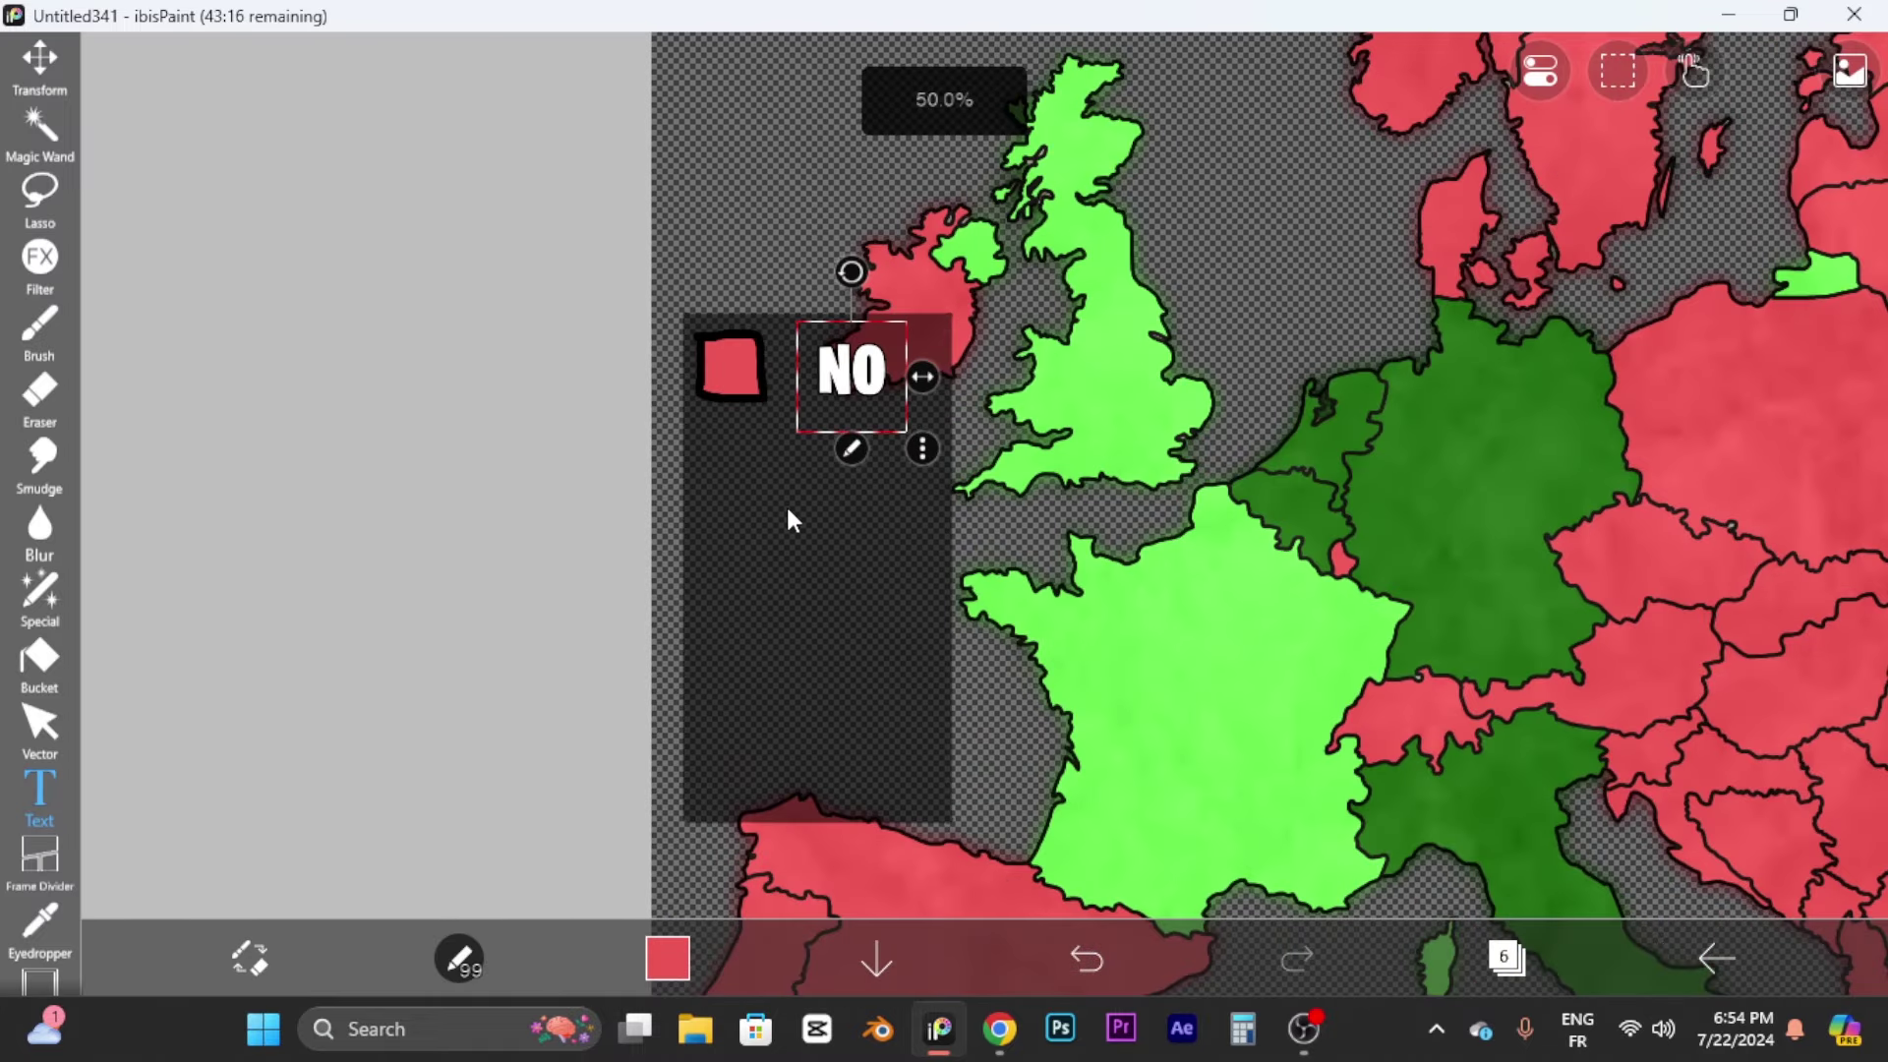
pyautogui.scroll(-6, 935, 485)
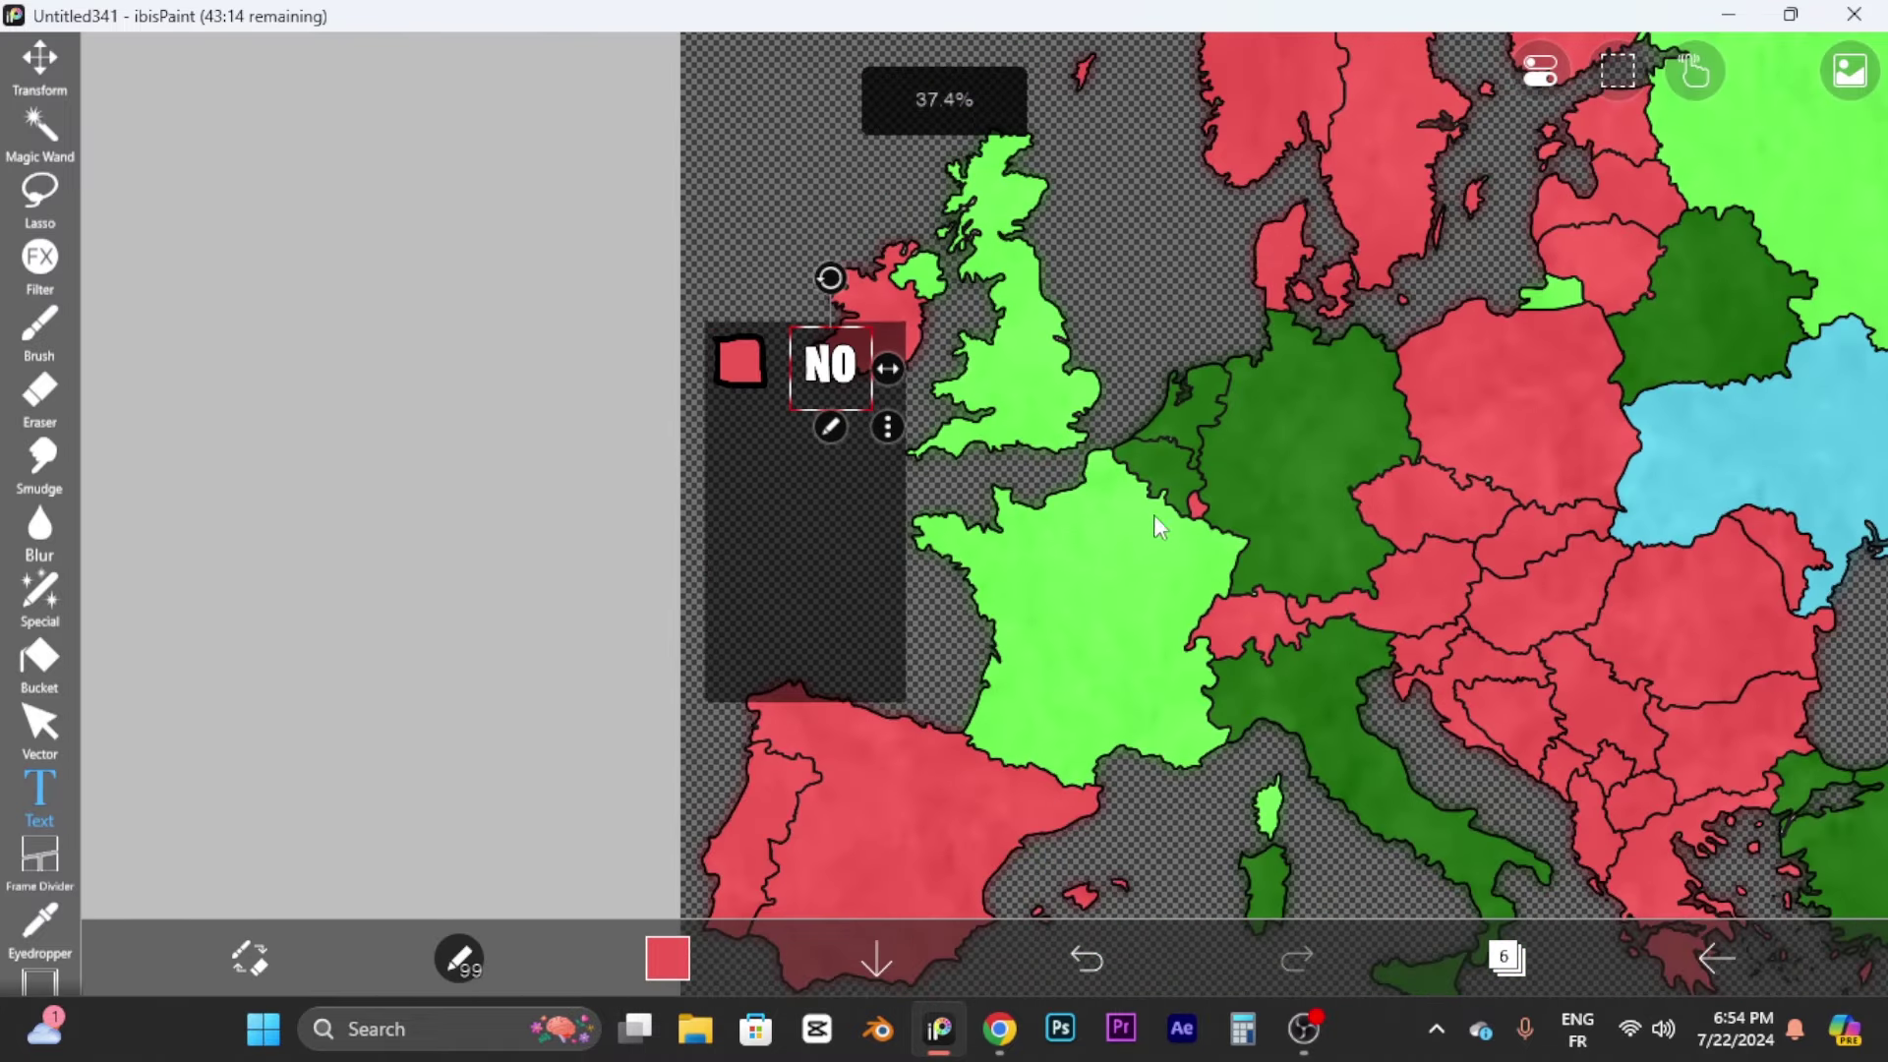
pyautogui.scroll(2, 603, 546)
pyautogui.scroll(4, 943, 455)
pyautogui.scroll(-6, 898, 548)
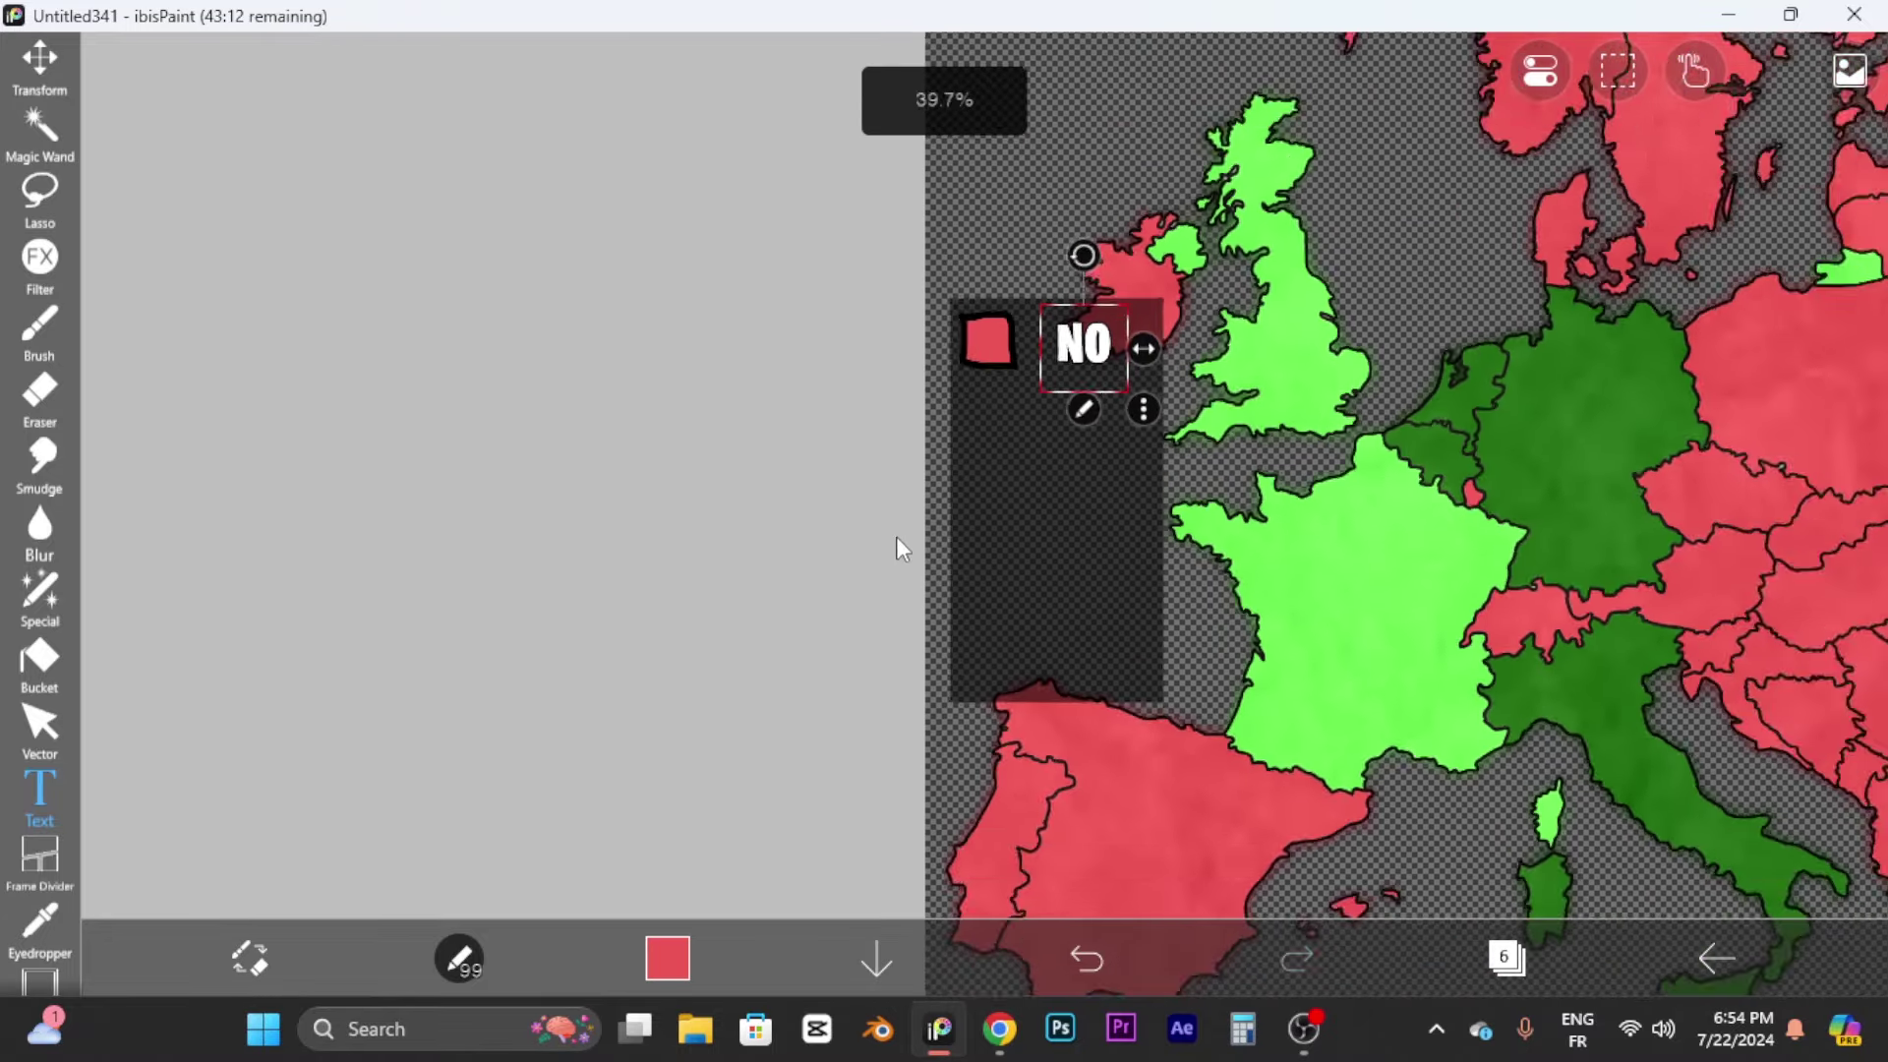
pyautogui.scroll(1, 1075, 540)
pyautogui.scroll(3, 1442, 508)
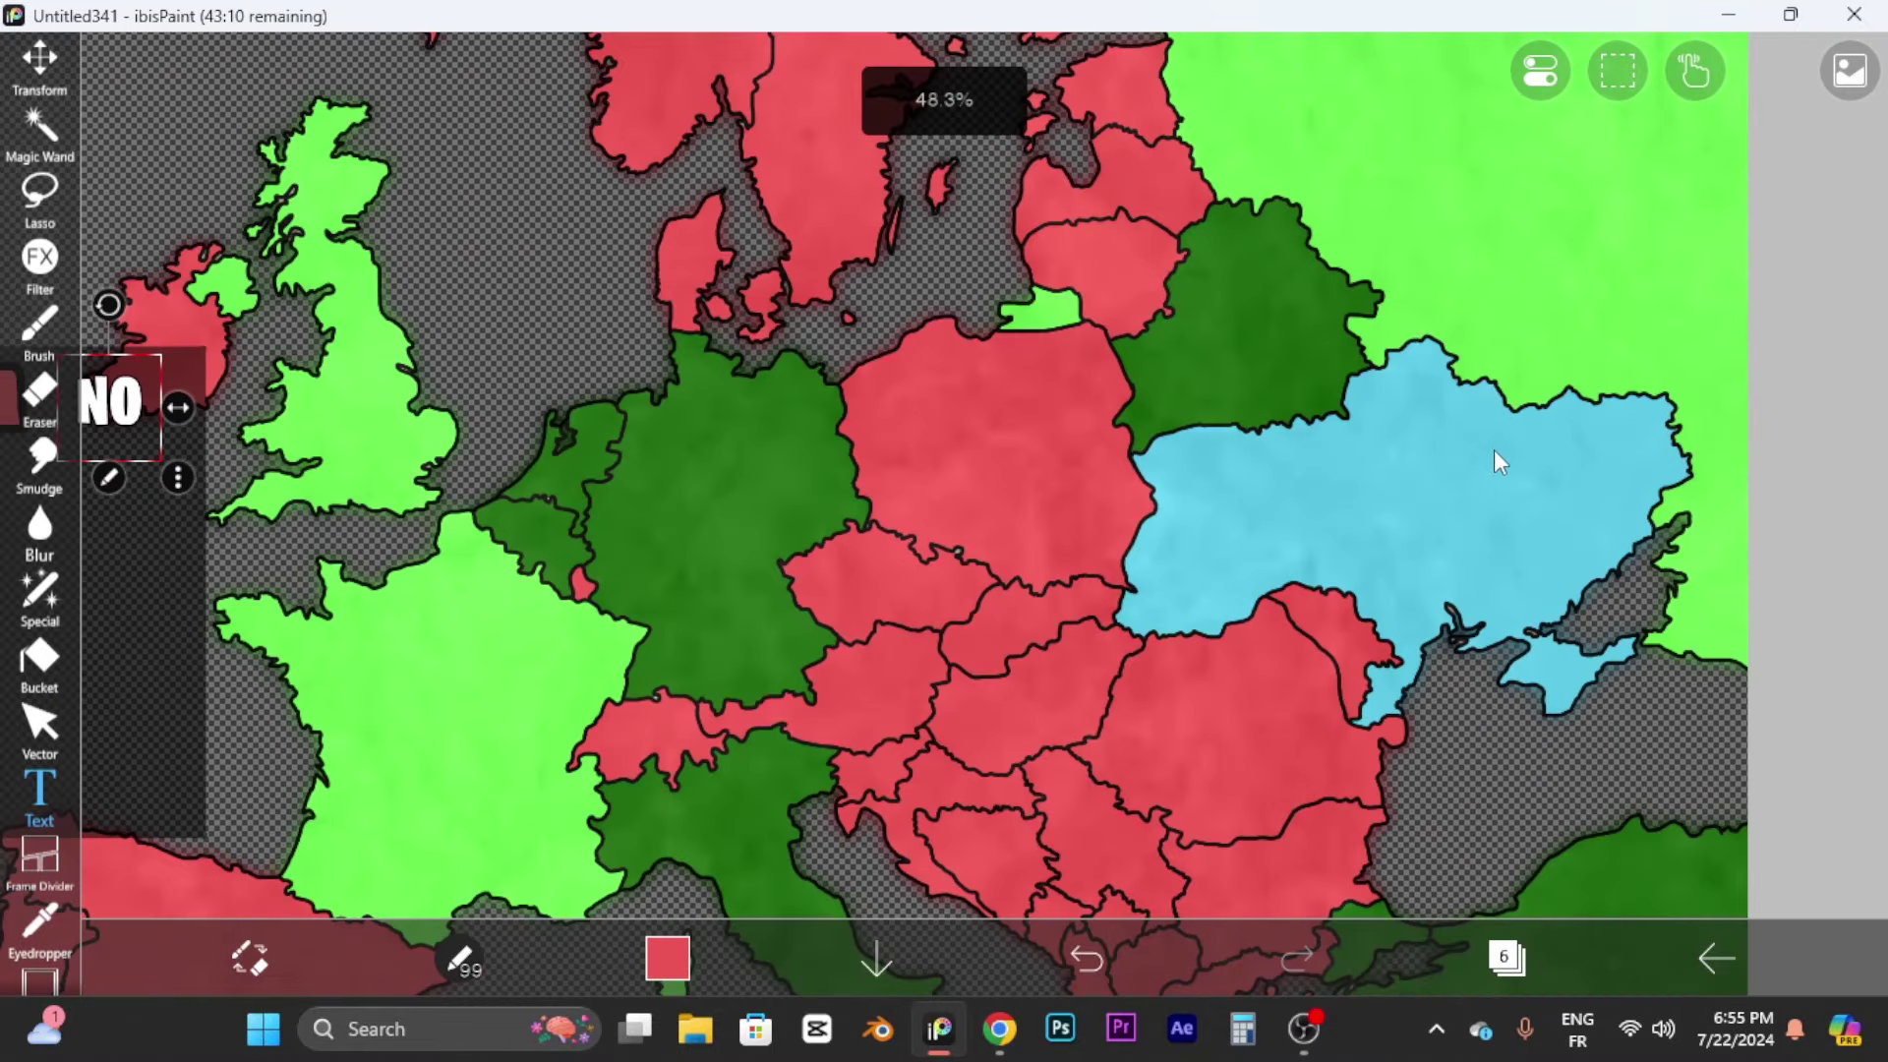
pyautogui.scroll(-3, 1374, 381)
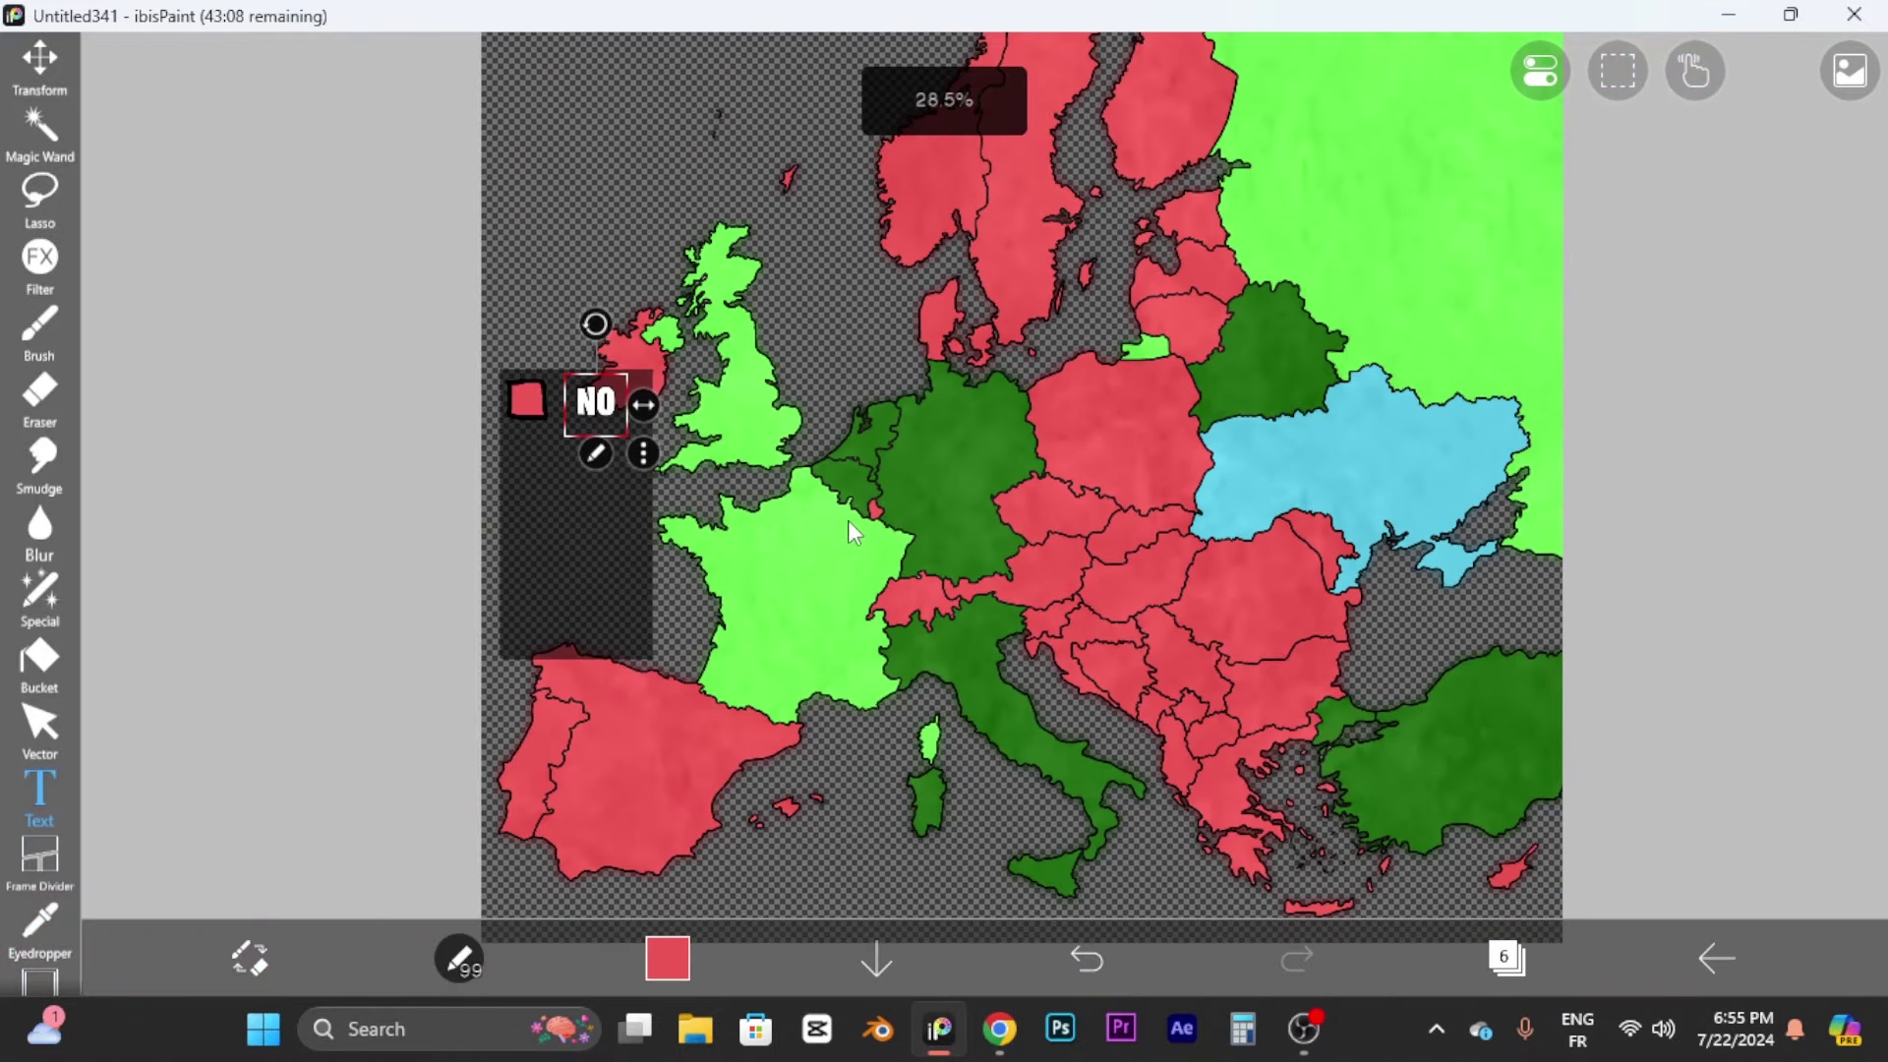
pyautogui.scroll(-4, 851, 528)
pyautogui.scroll(8, 728, 513)
pyautogui.scroll(-5, 787, 624)
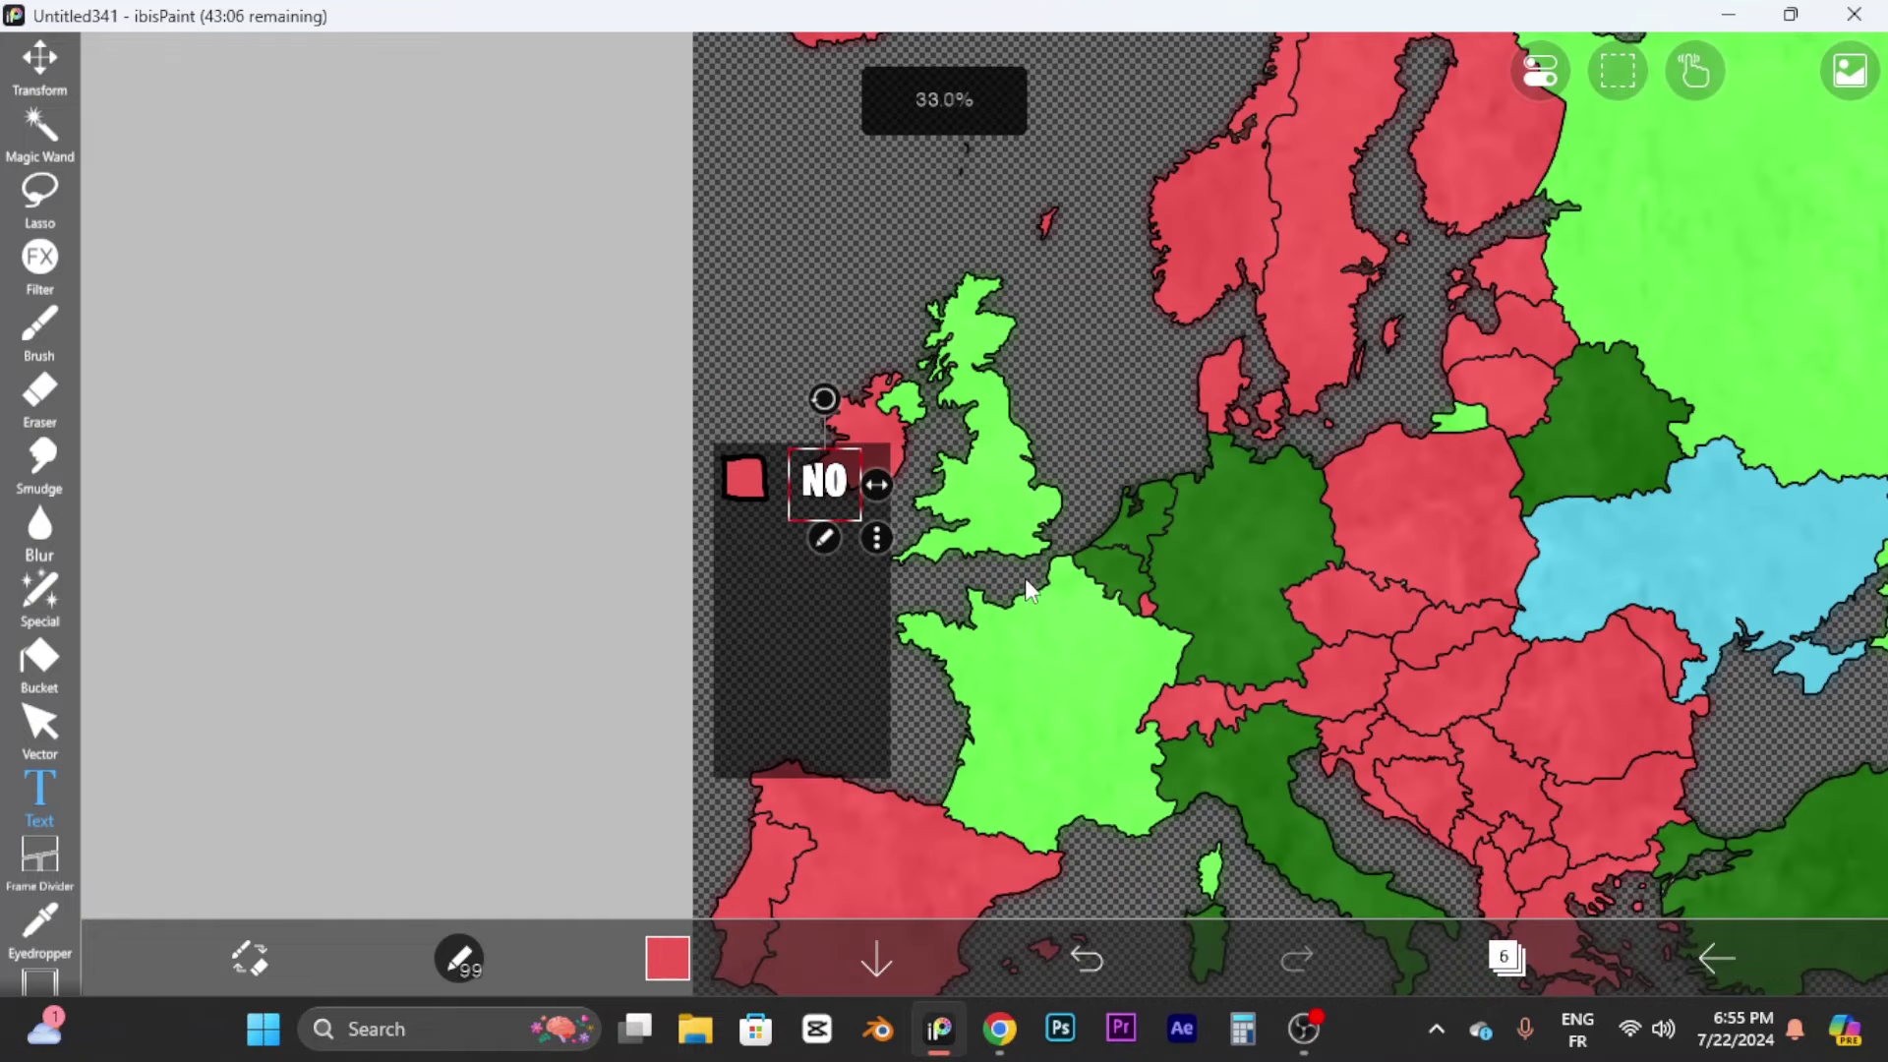
pyautogui.scroll(-5, 742, 573)
pyautogui.scroll(3, 1017, 544)
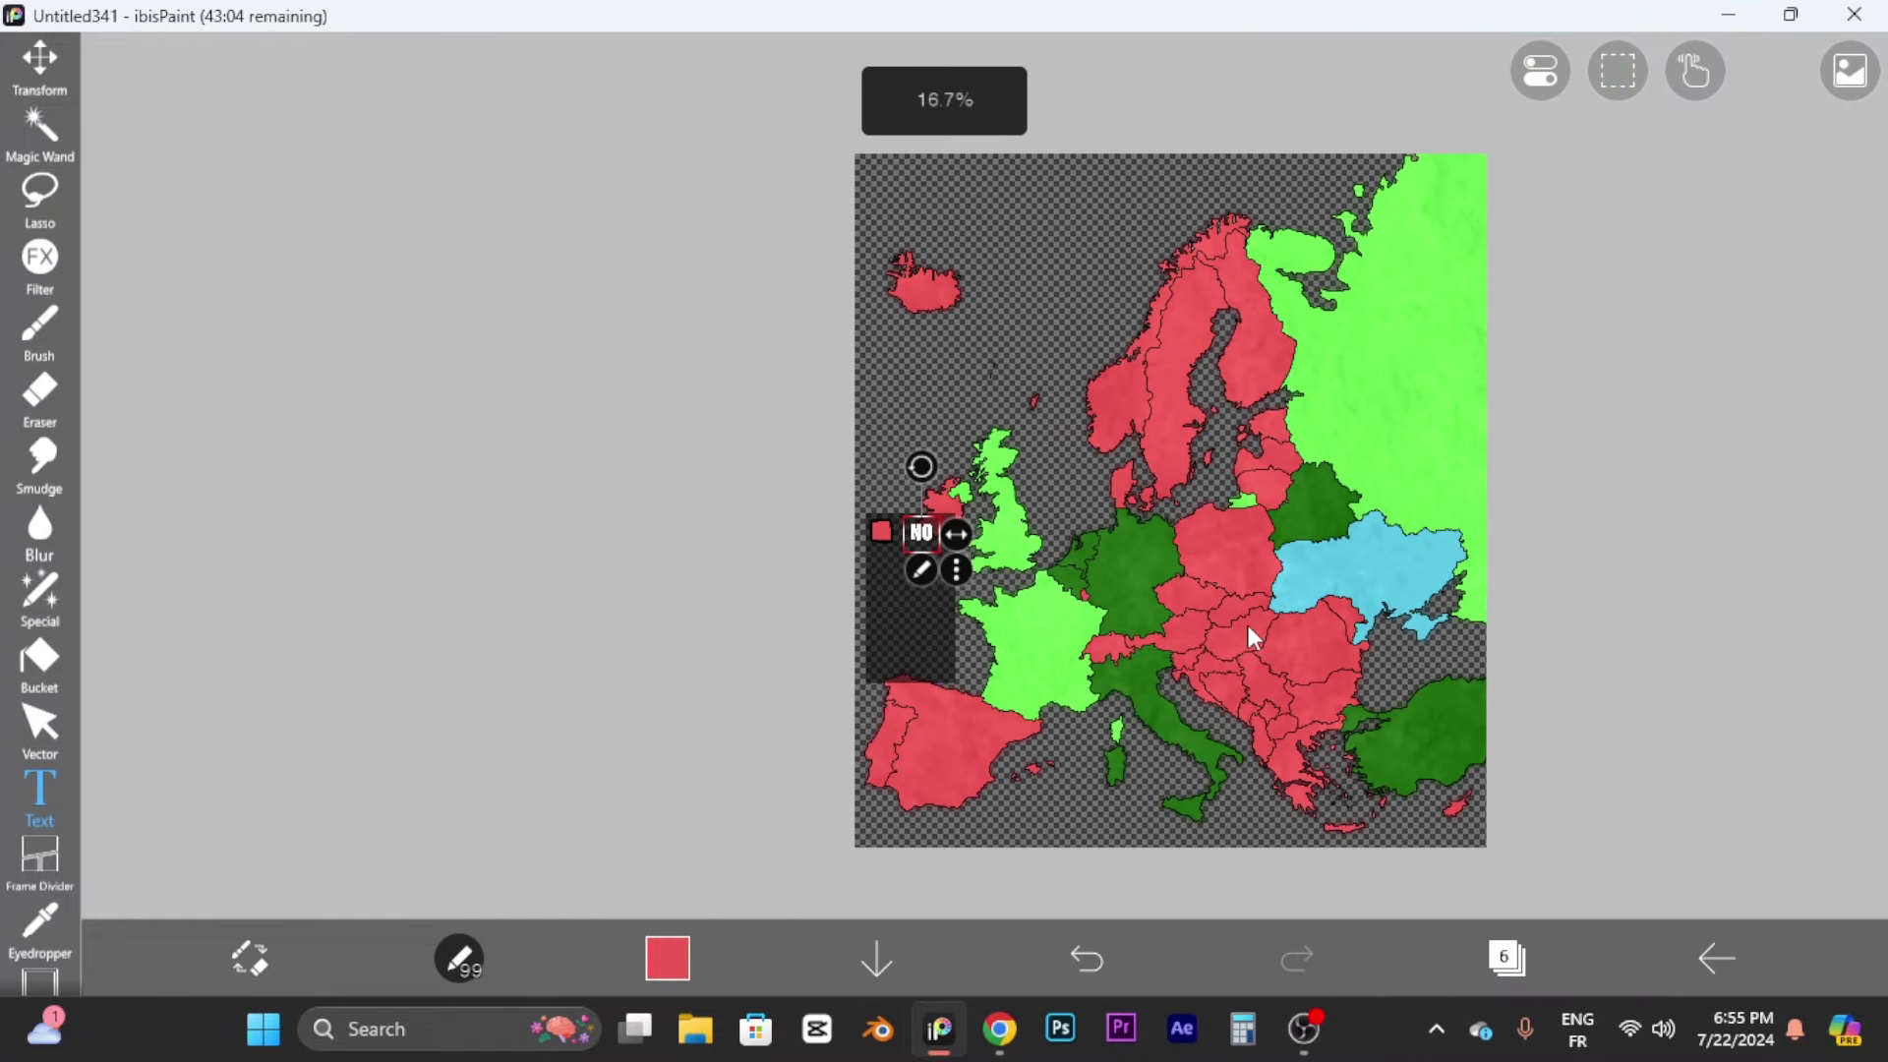
pyautogui.scroll(-2, 1253, 637)
pyautogui.scroll(5, 1262, 596)
pyautogui.scroll(-2, 1030, 627)
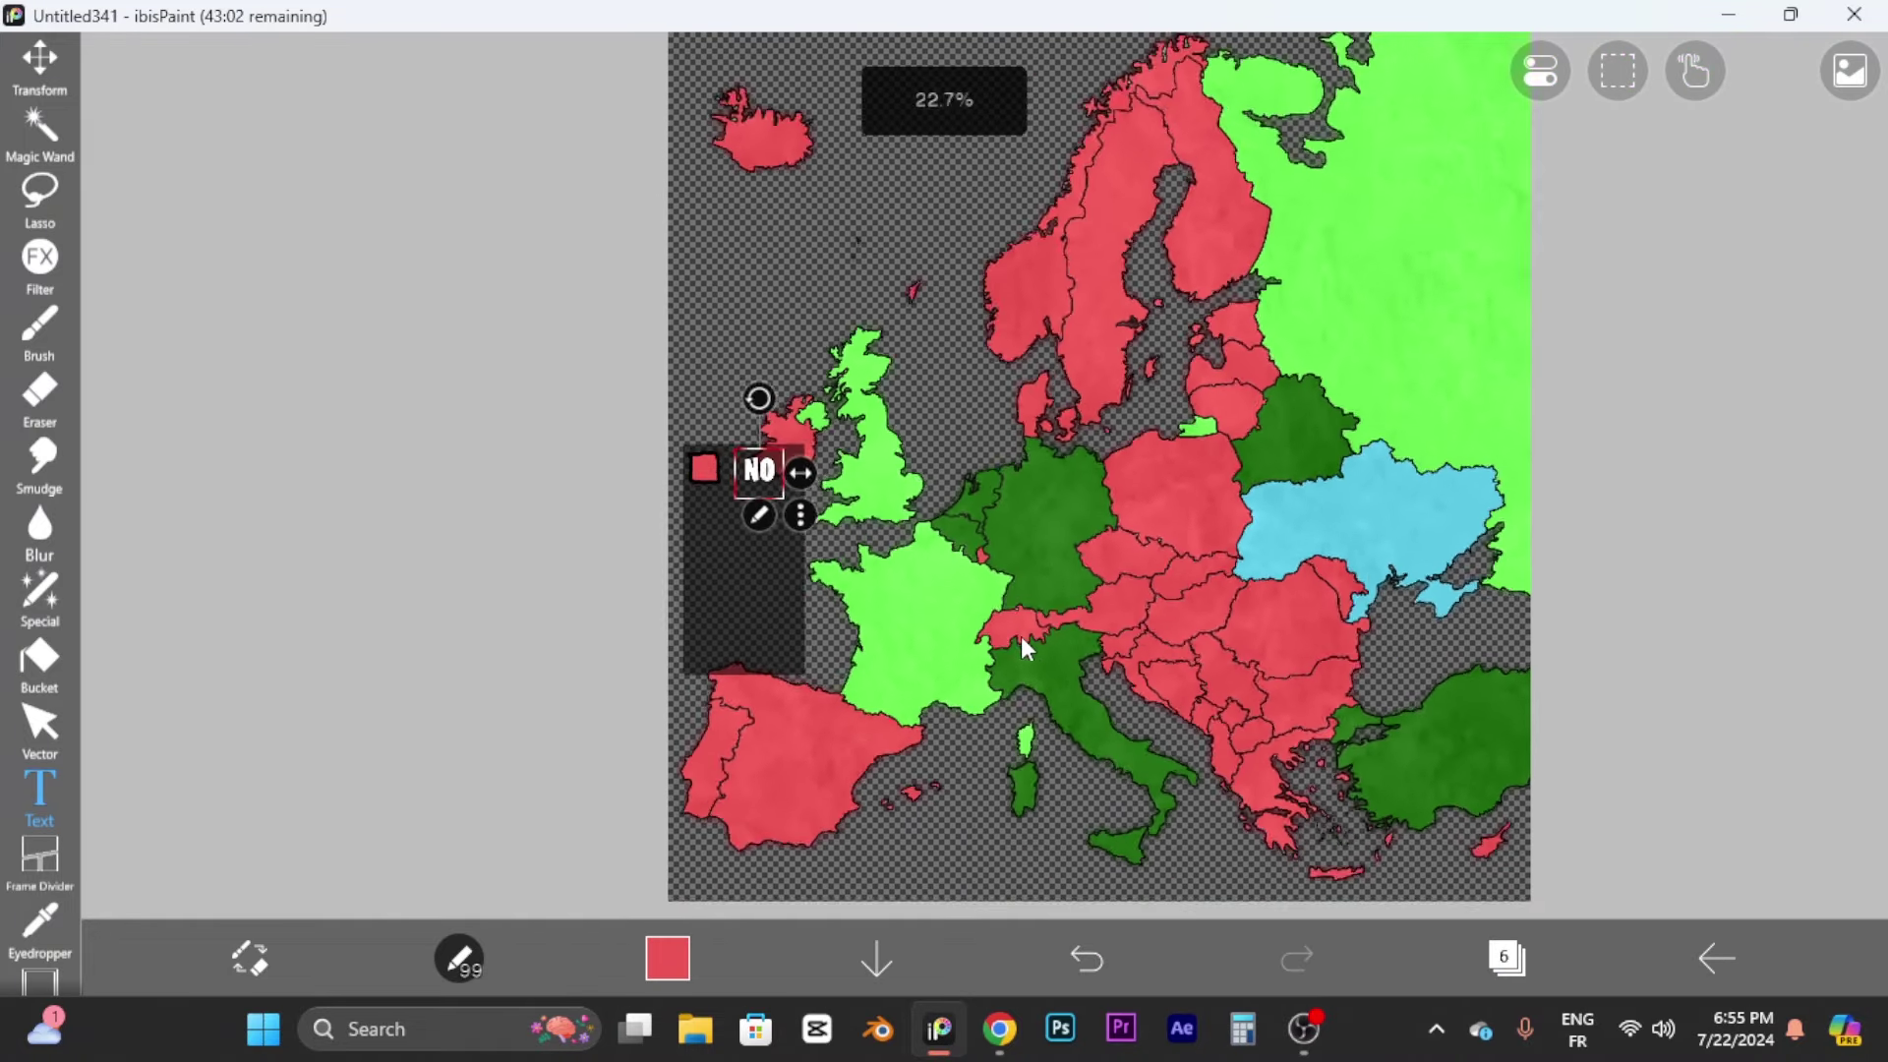
pyautogui.scroll(-1, 1020, 635)
pyautogui.scroll(4, 993, 504)
# Step: Delete the three legend layers: the "NO" text, the red swatch and the dark panel
pyautogui.click(1499, 951)
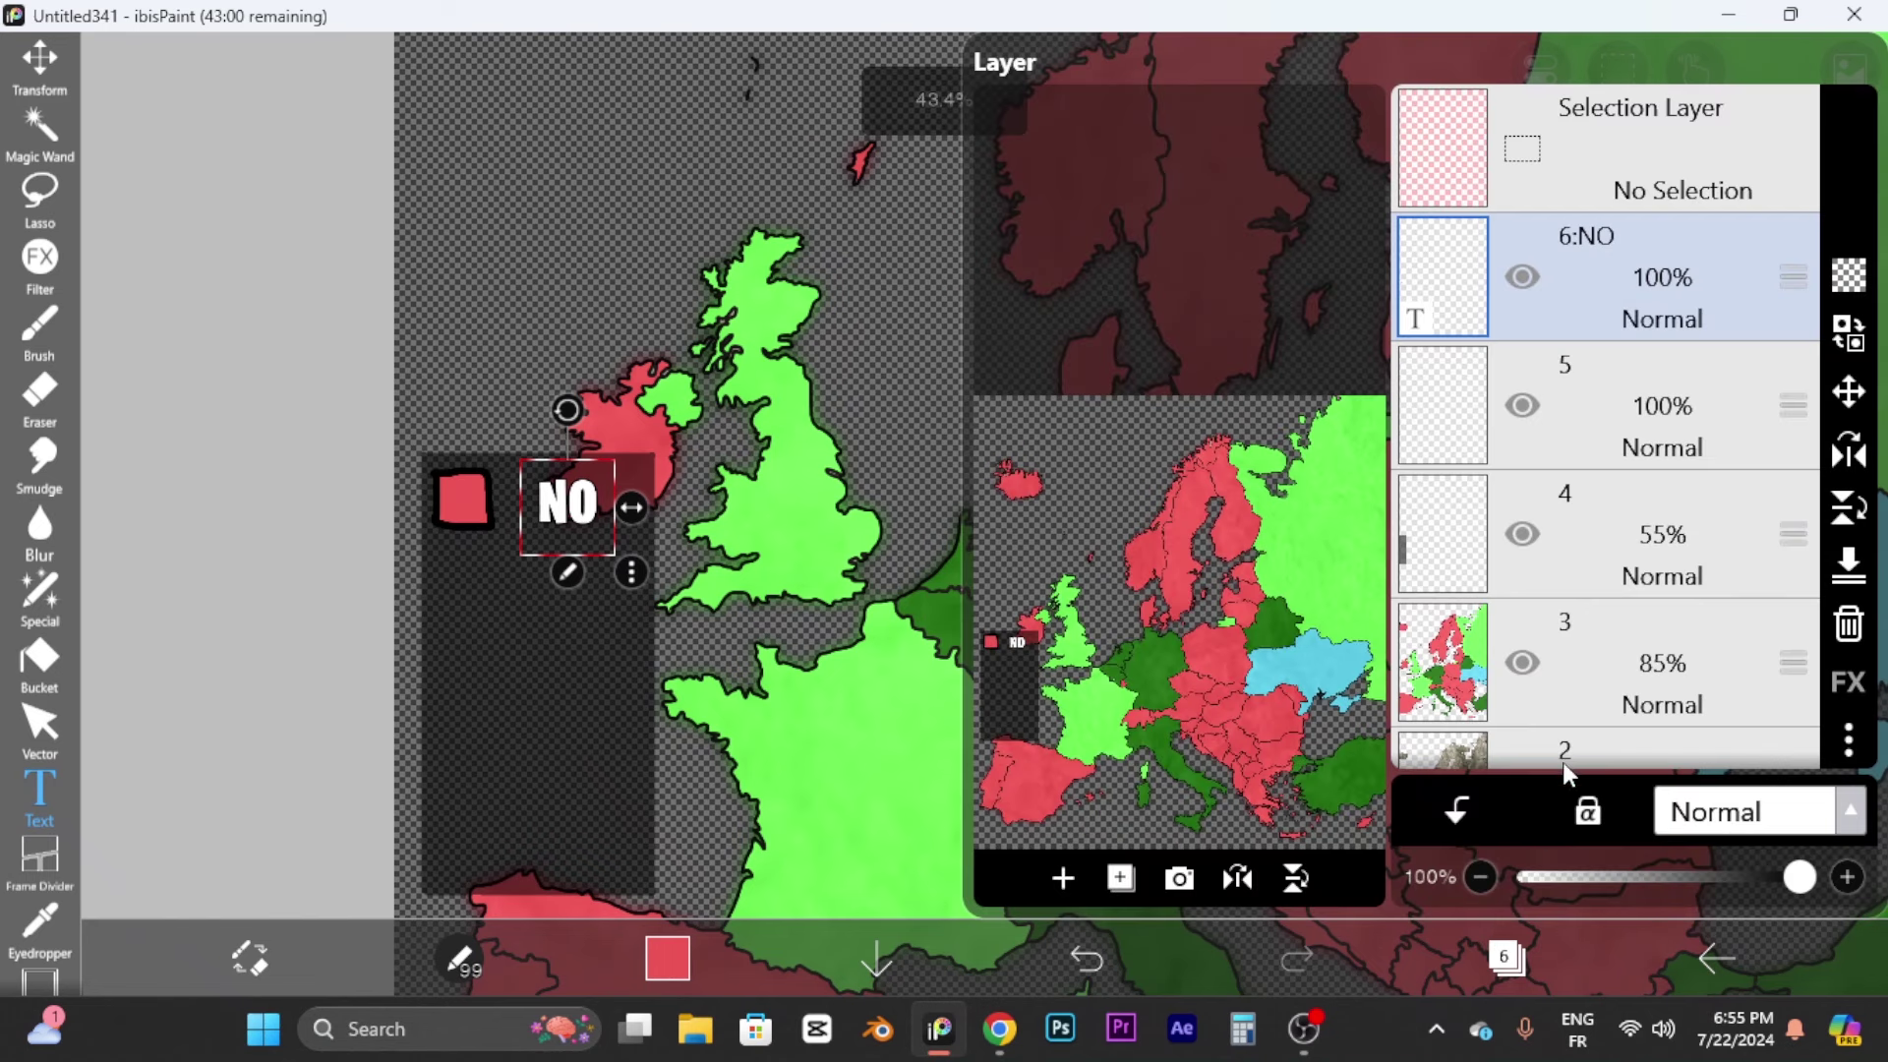
pyautogui.click(1848, 622)
pyautogui.click(1849, 622)
pyautogui.click(1848, 622)
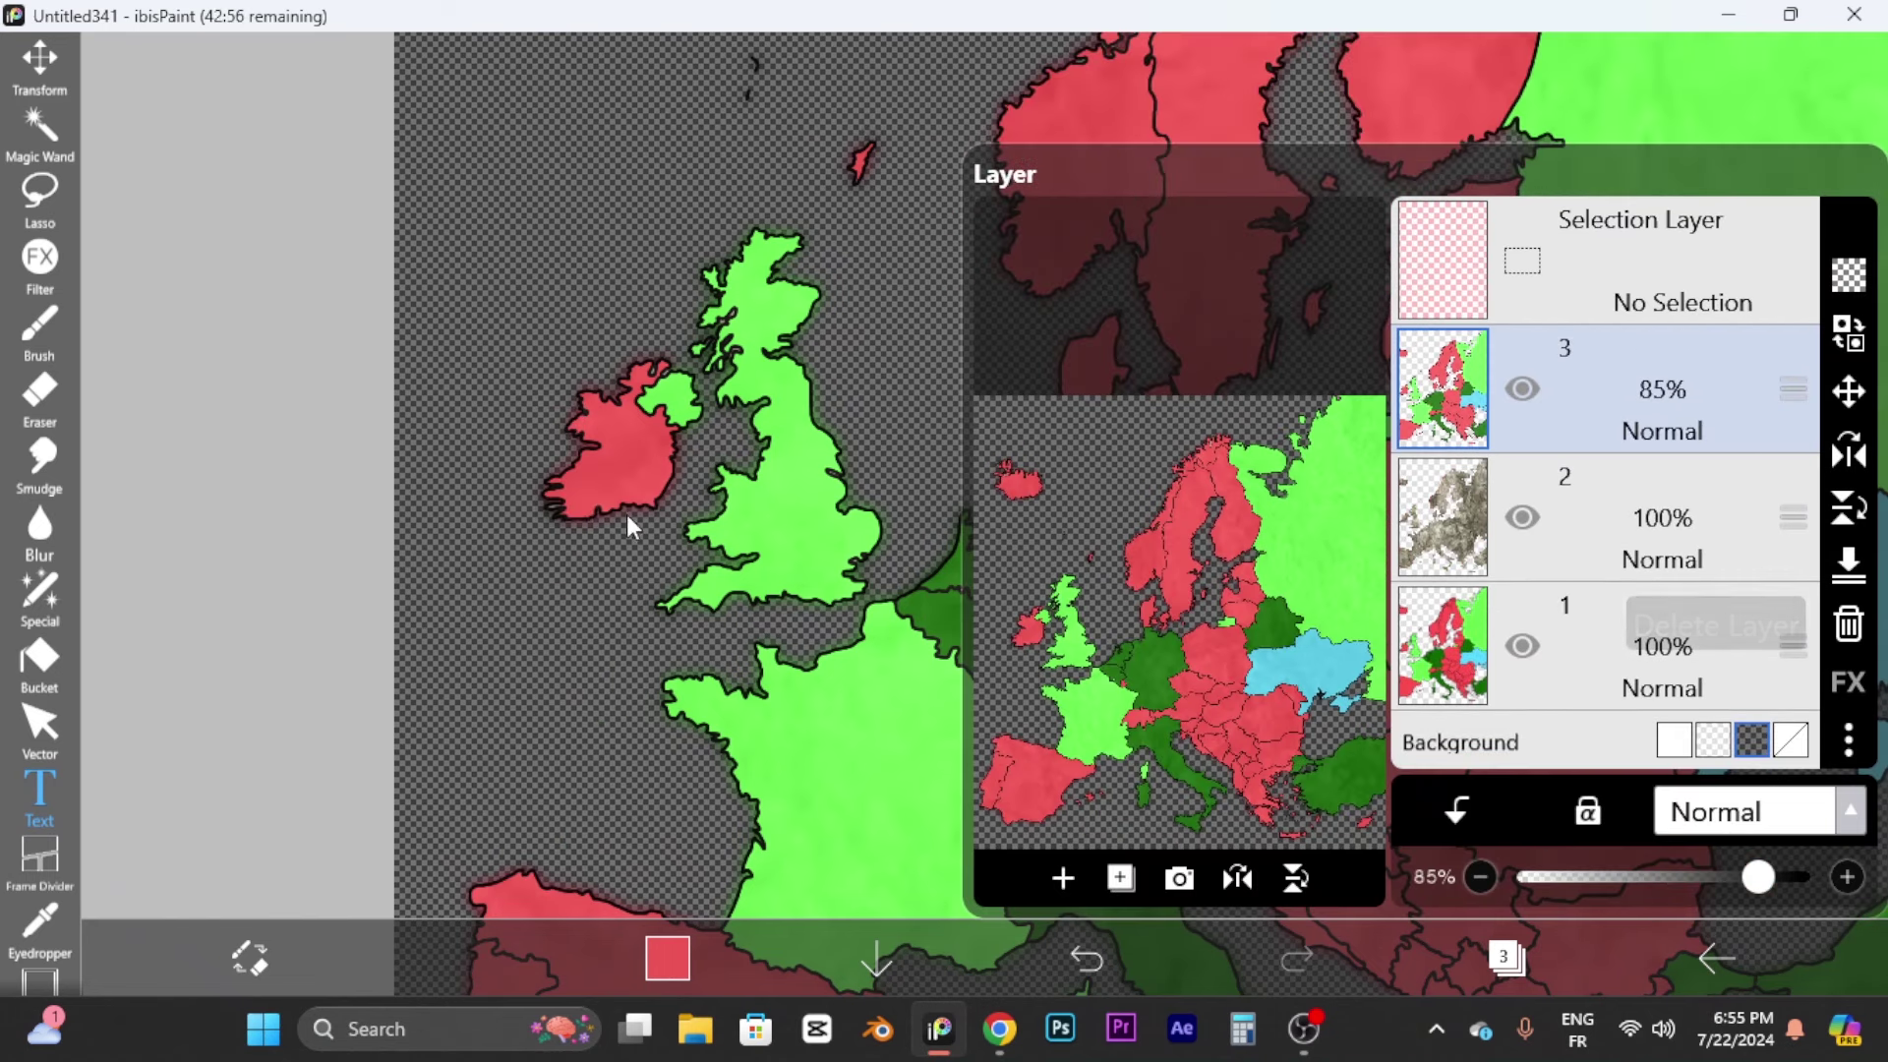
pyautogui.click(627, 515)
# Step: Save the map as a transparent PNG in the mapping folder, keeping the suggested file name
pyautogui.scroll(-5, 627, 515)
pyautogui.scroll(1, 423, 444)
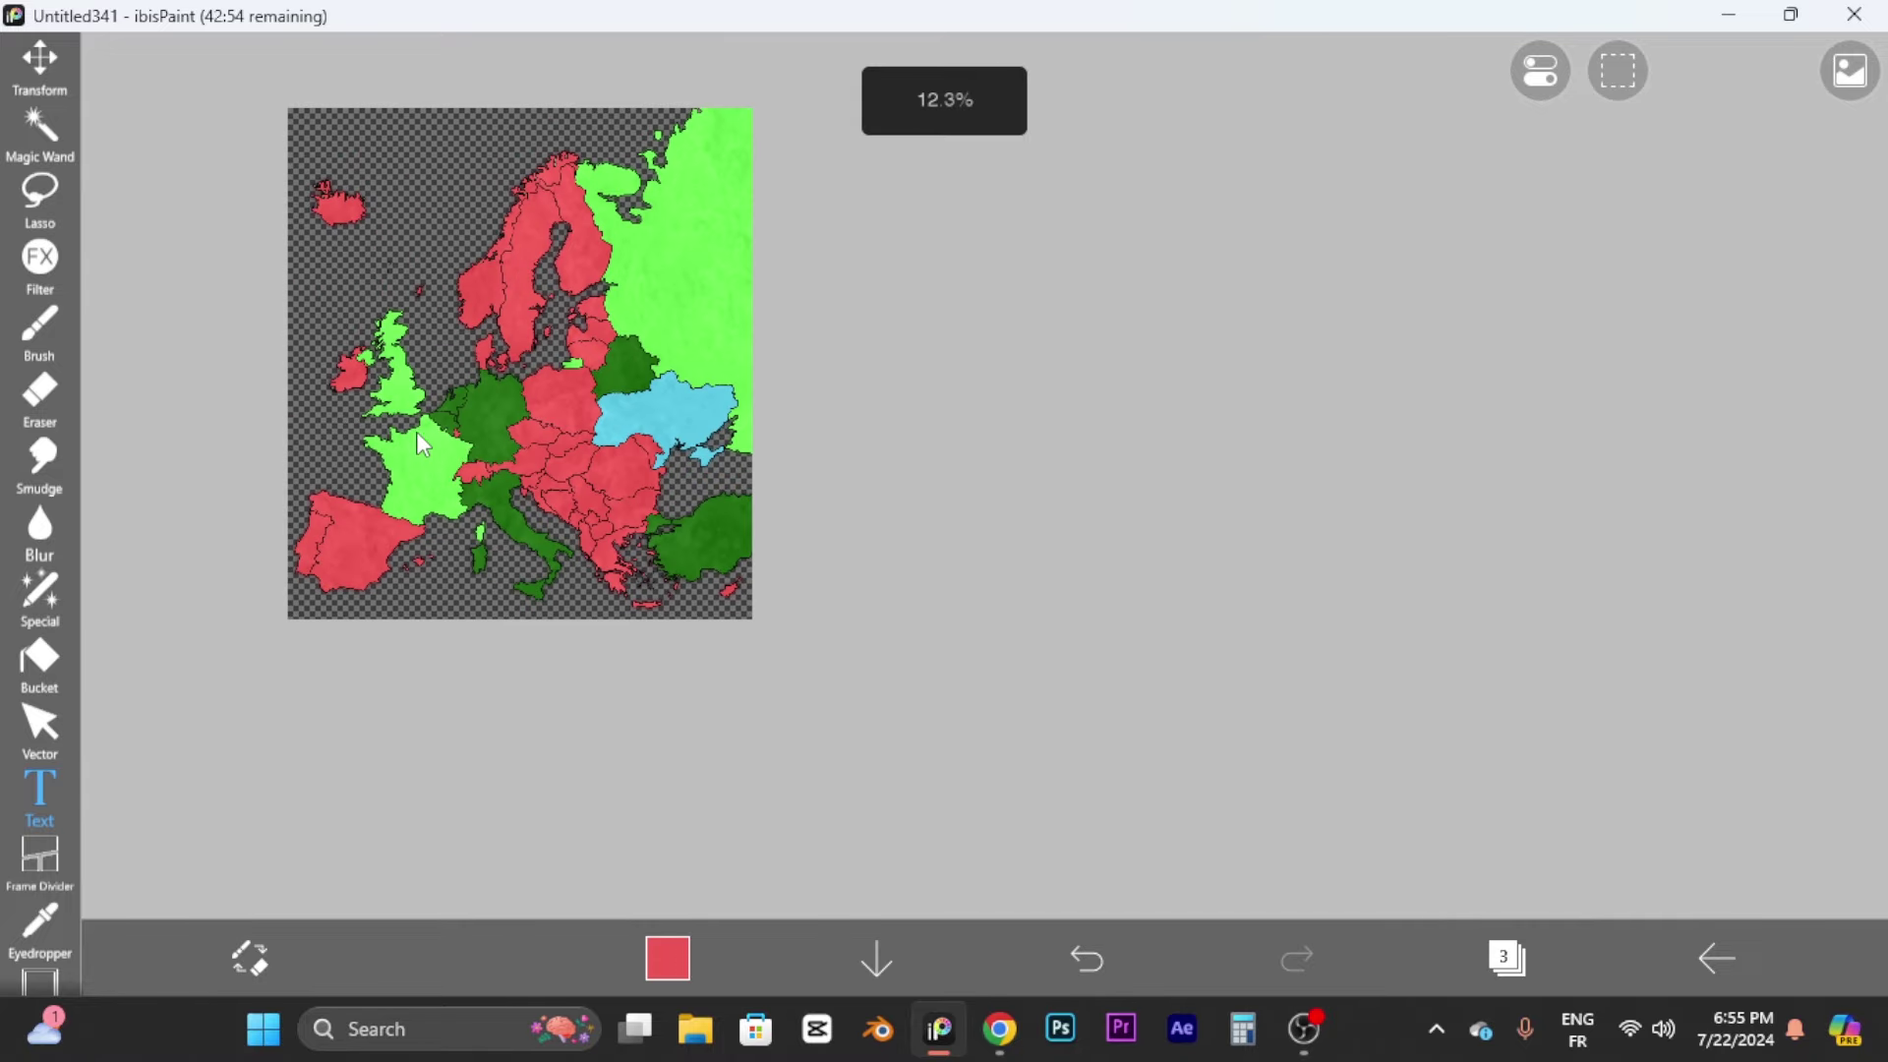
pyautogui.scroll(-1, 1180, 894)
pyautogui.scroll(4, 717, 563)
pyautogui.scroll(-1, 829, 759)
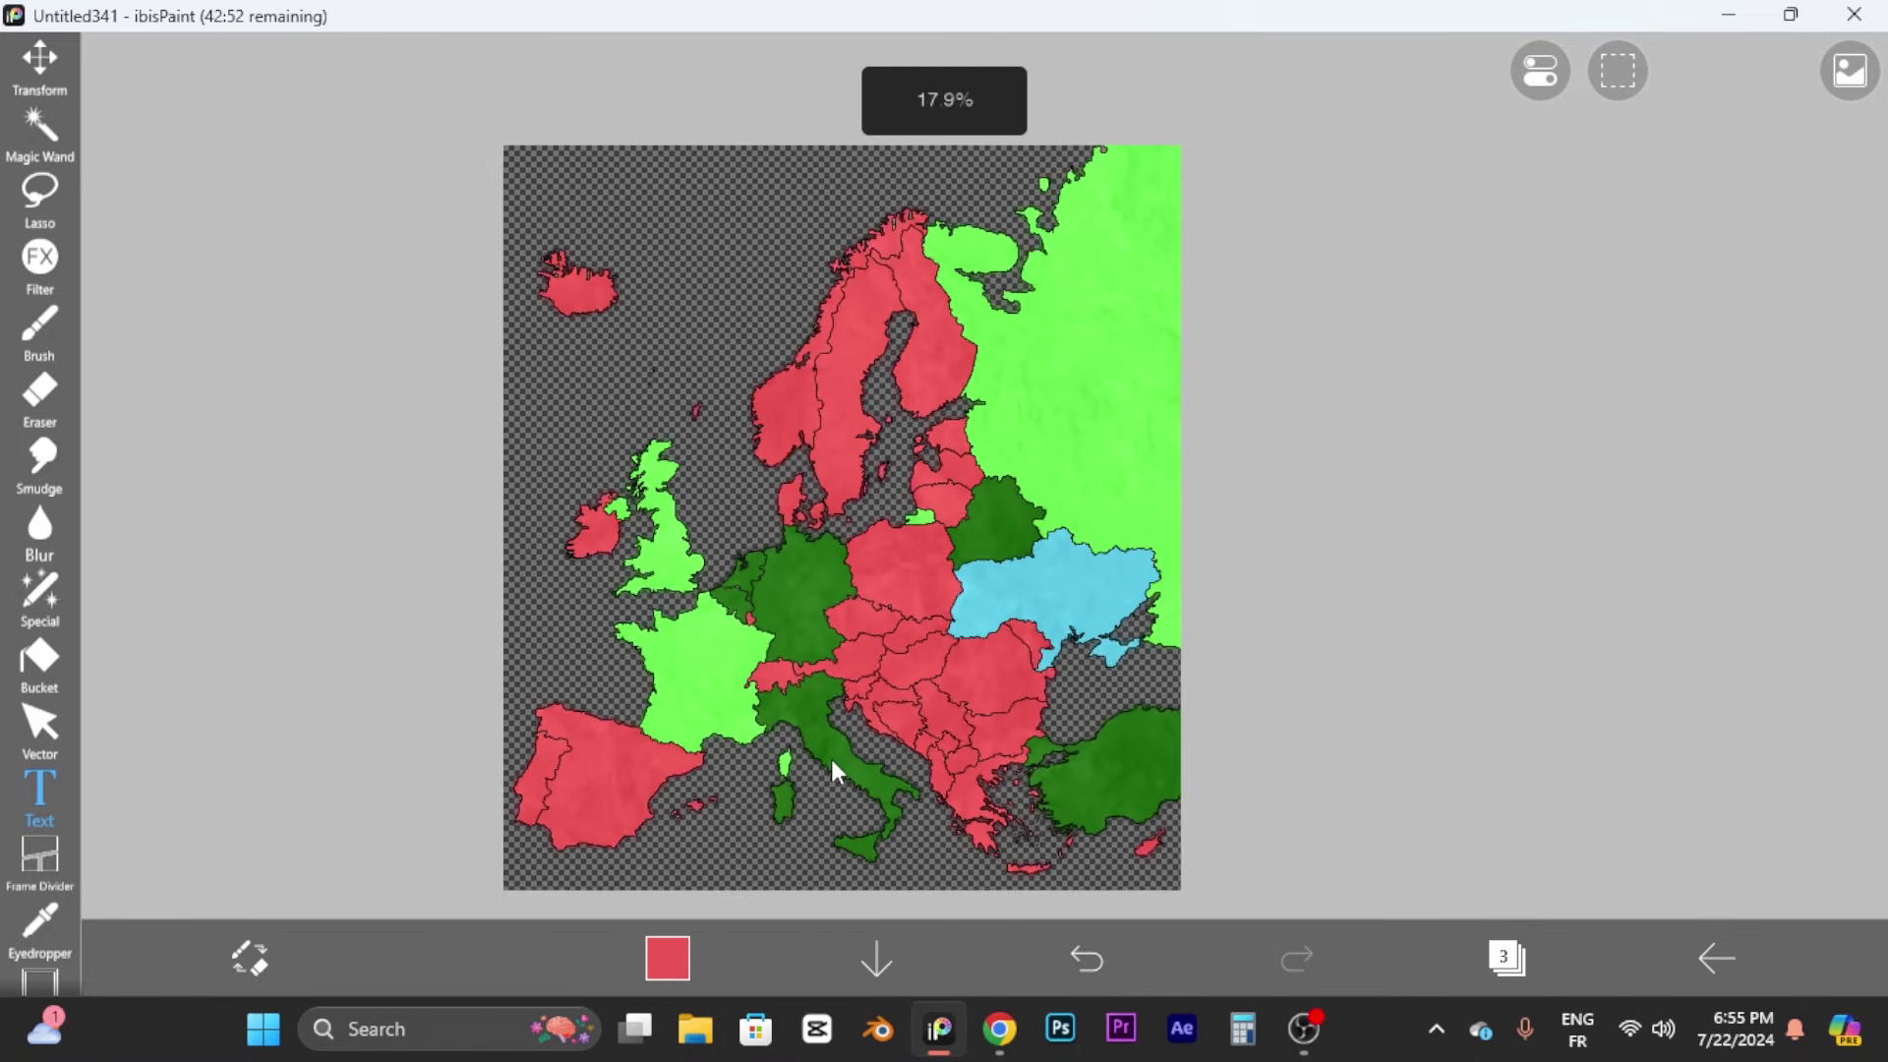
pyautogui.scroll(1, 832, 771)
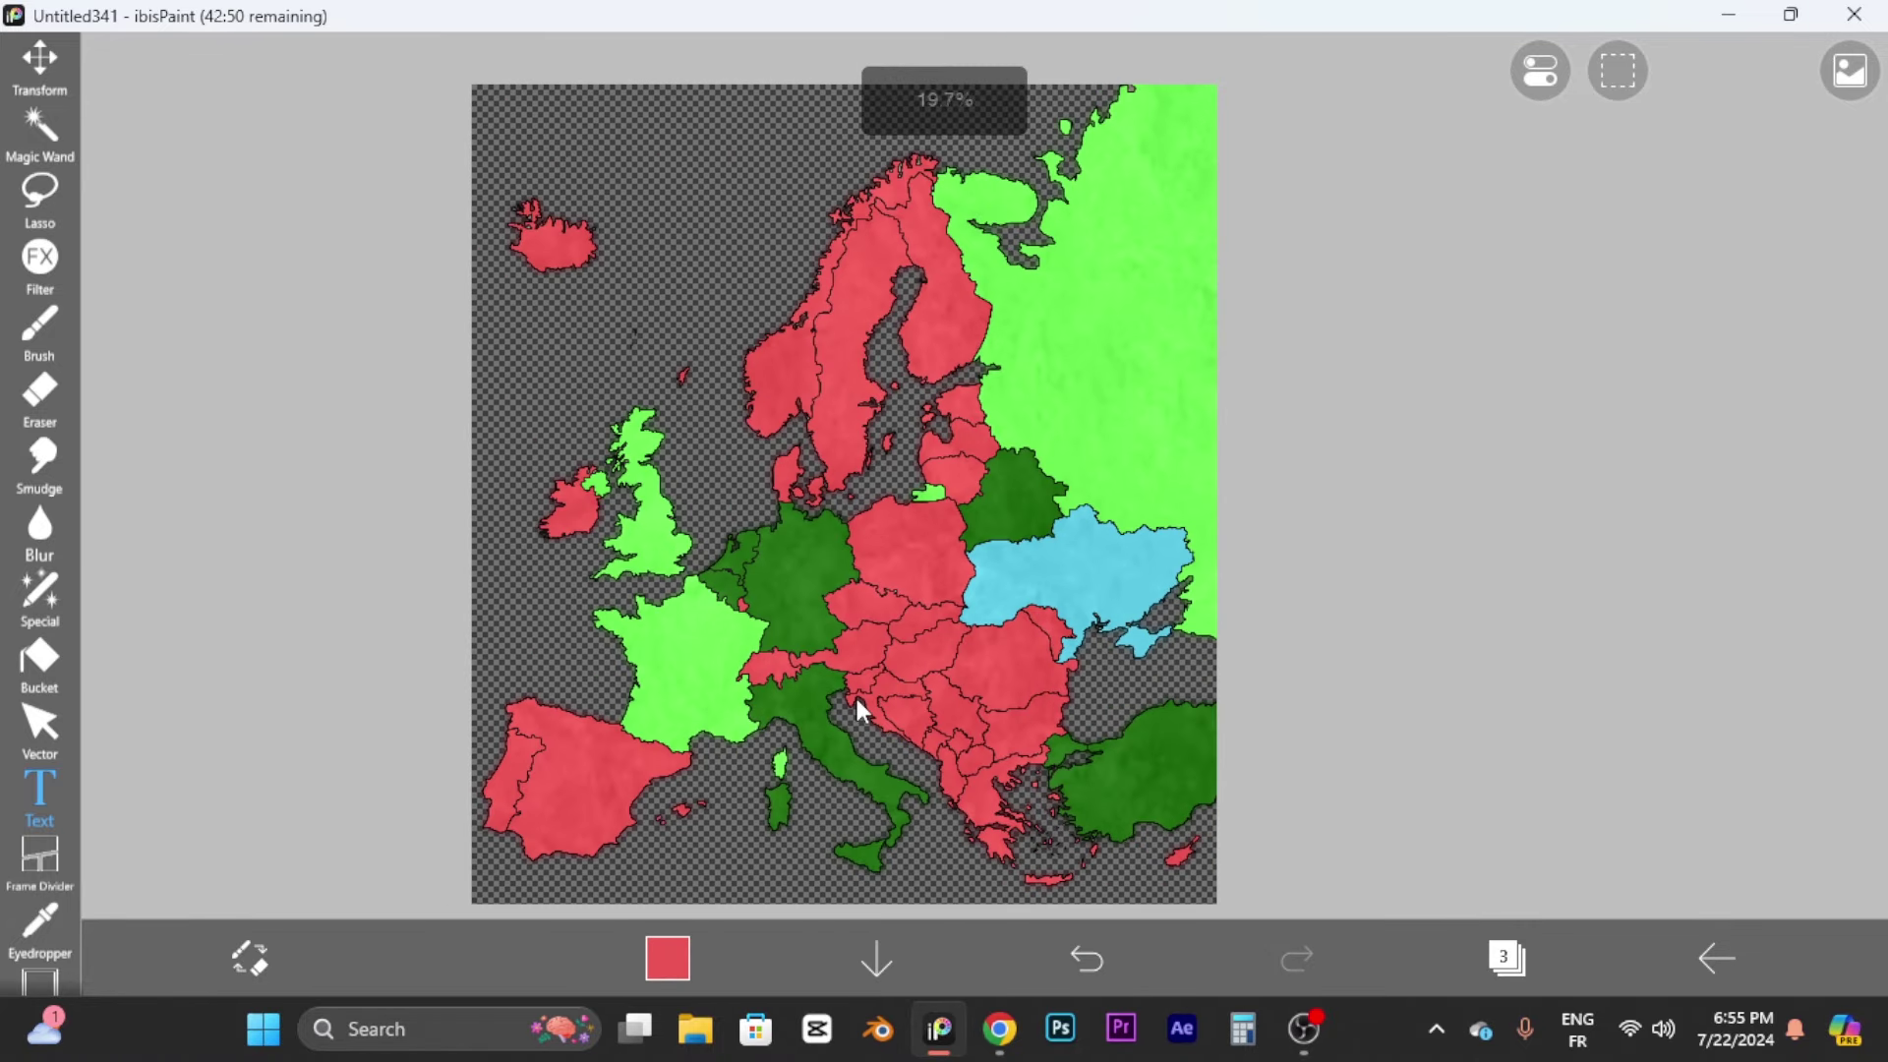
pyautogui.click(1716, 959)
pyautogui.click(1618, 801)
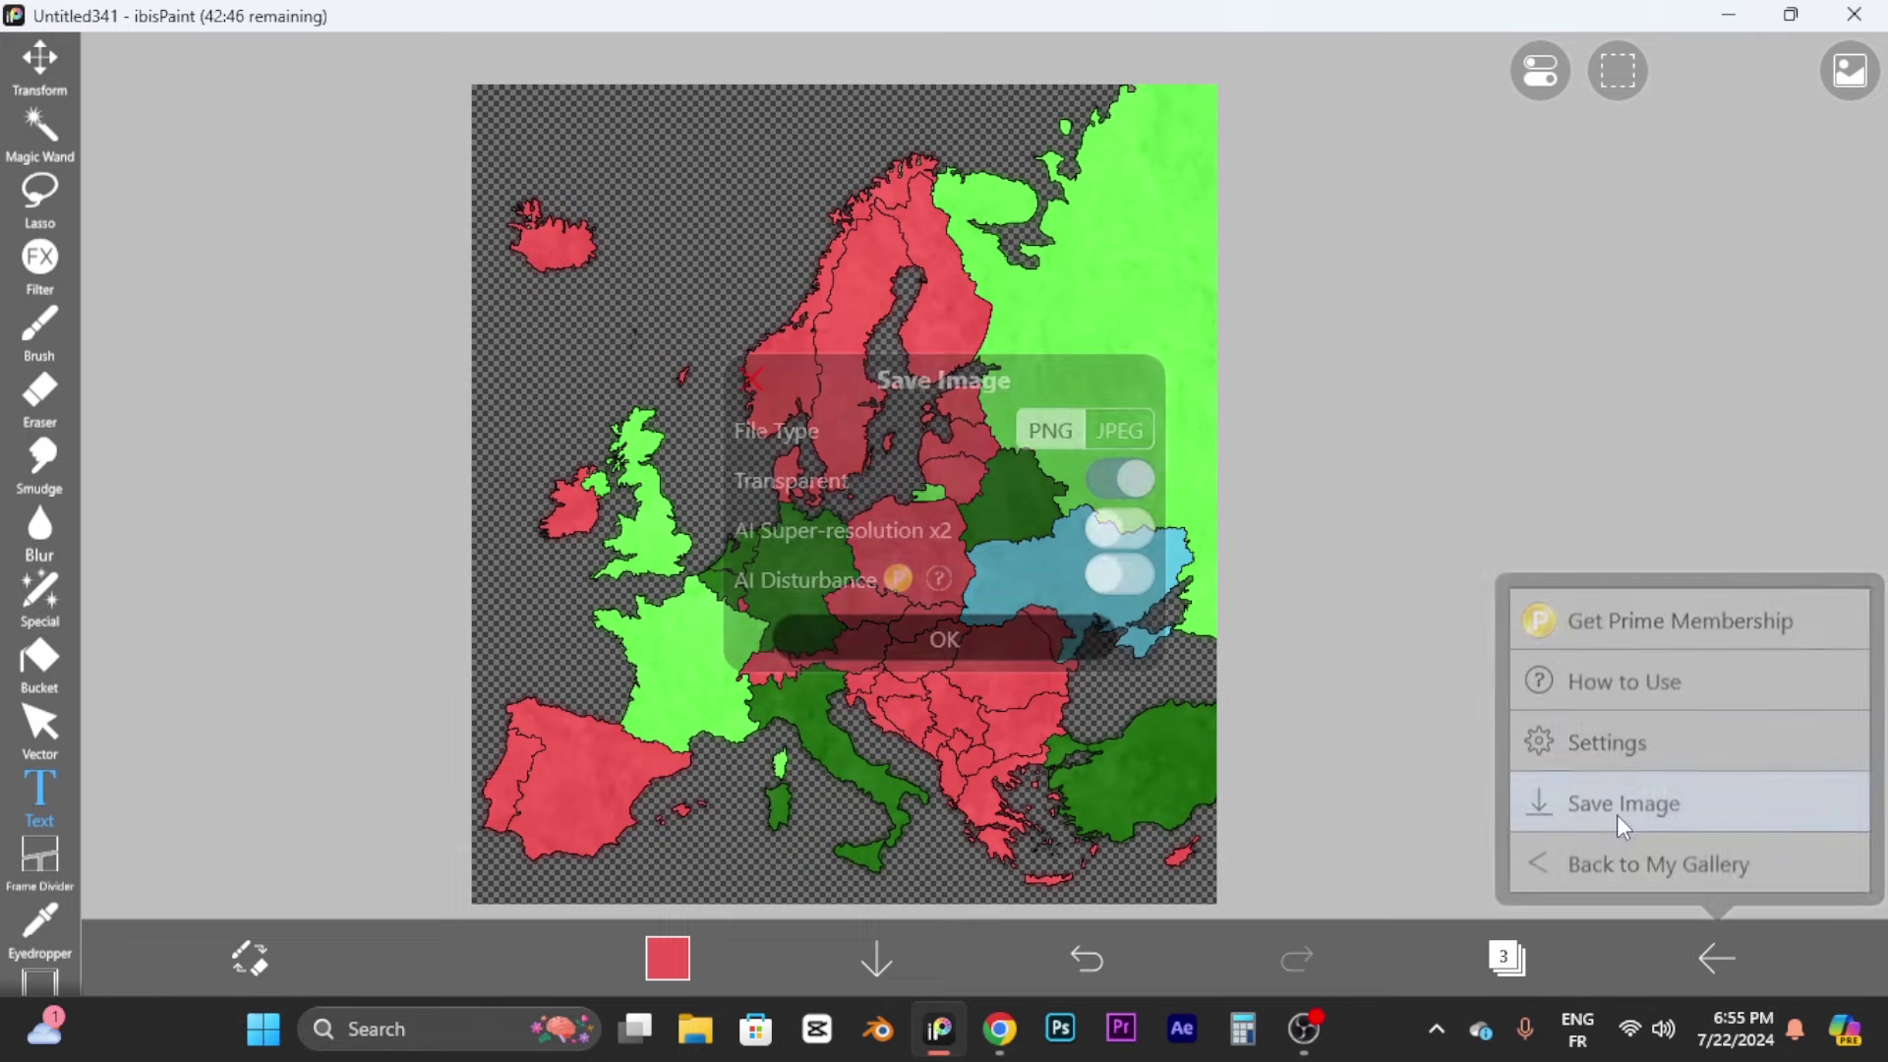
pyautogui.click(875, 637)
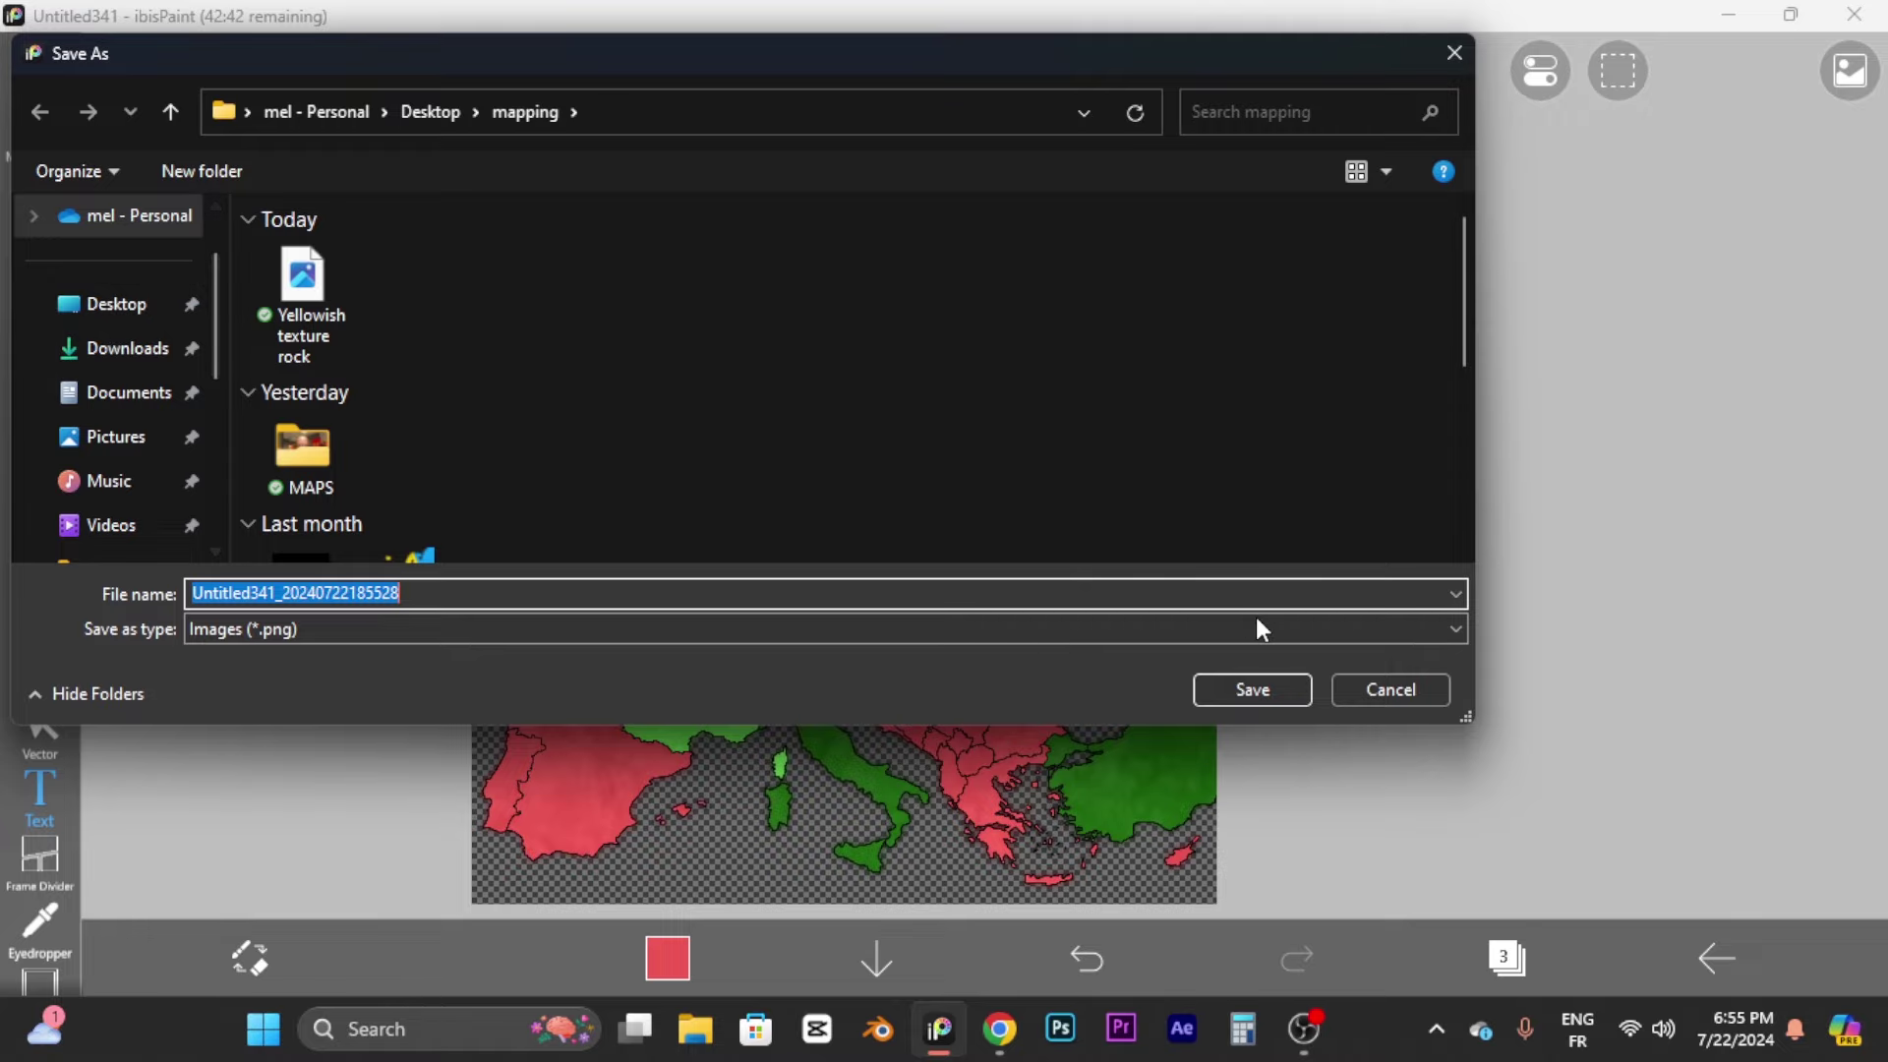
pyautogui.click(1245, 693)
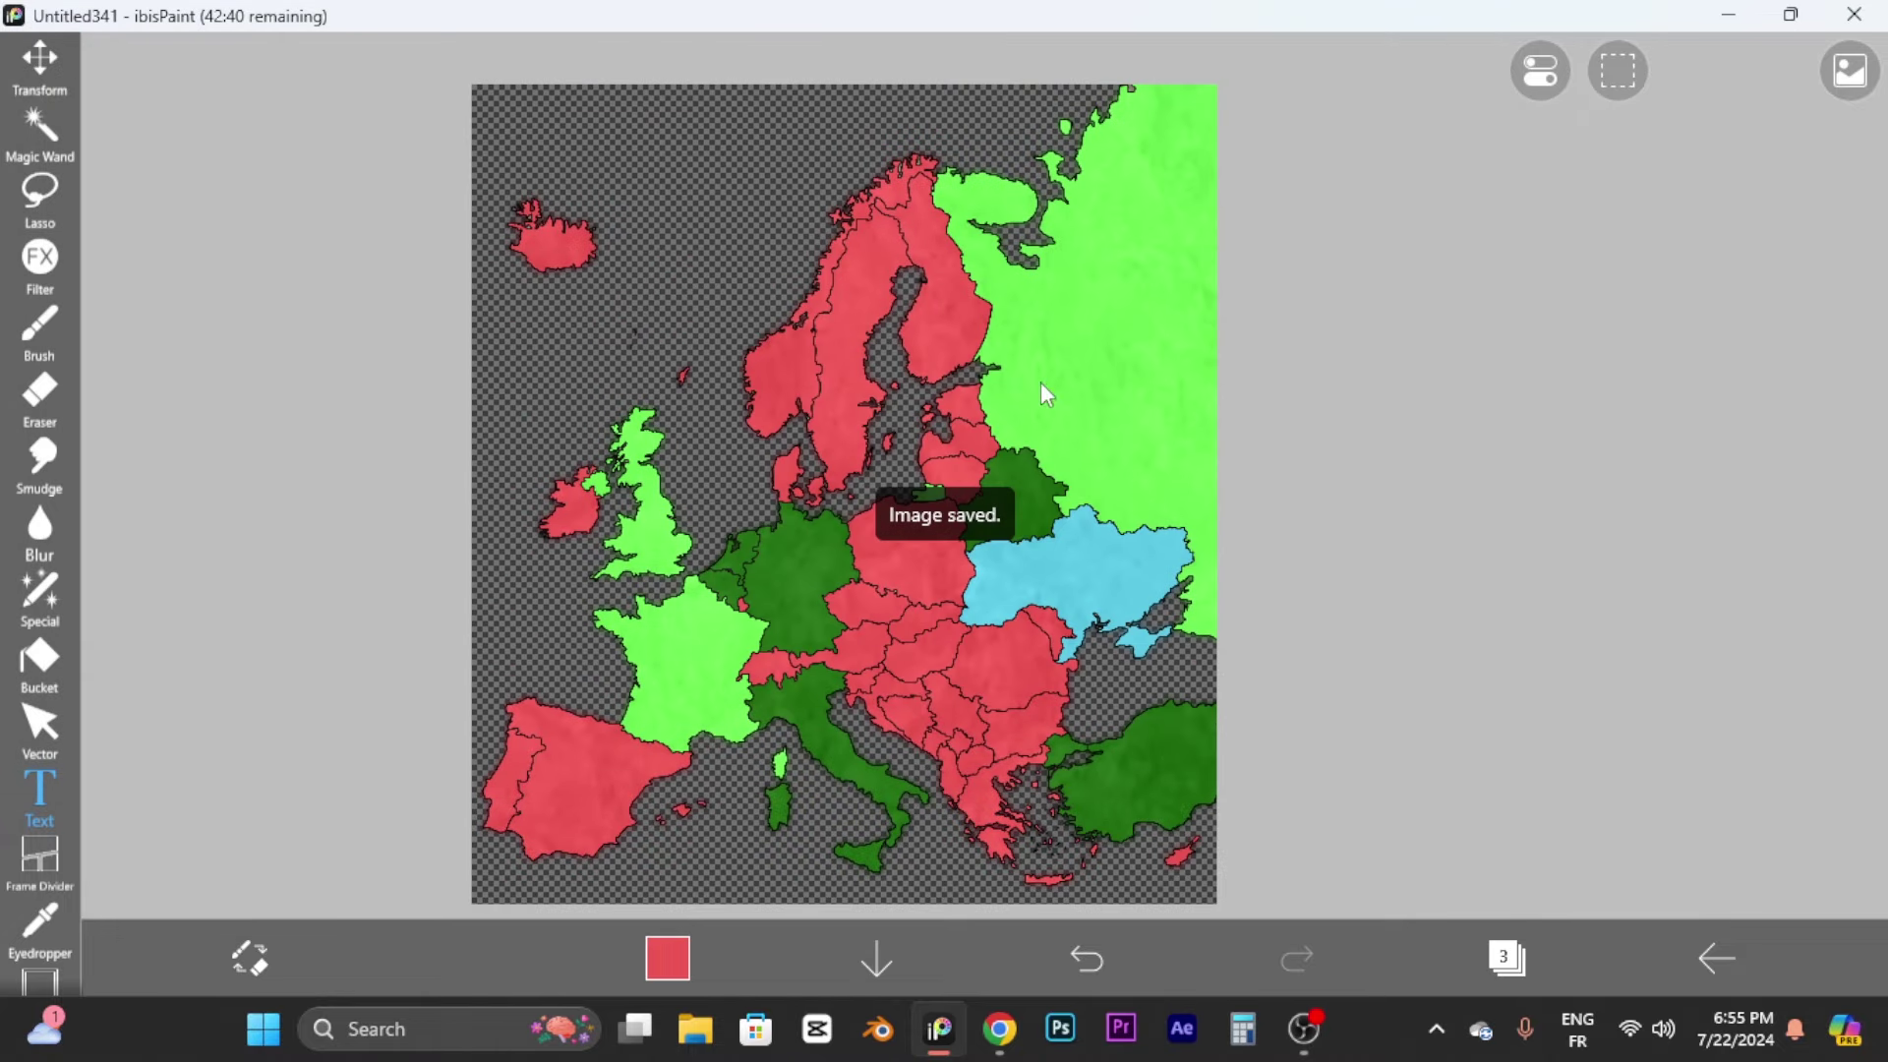
# Step: Switch to CapCut, create a new project and import the saved map PNG
pyautogui.hotkey('alt', 'Tab')
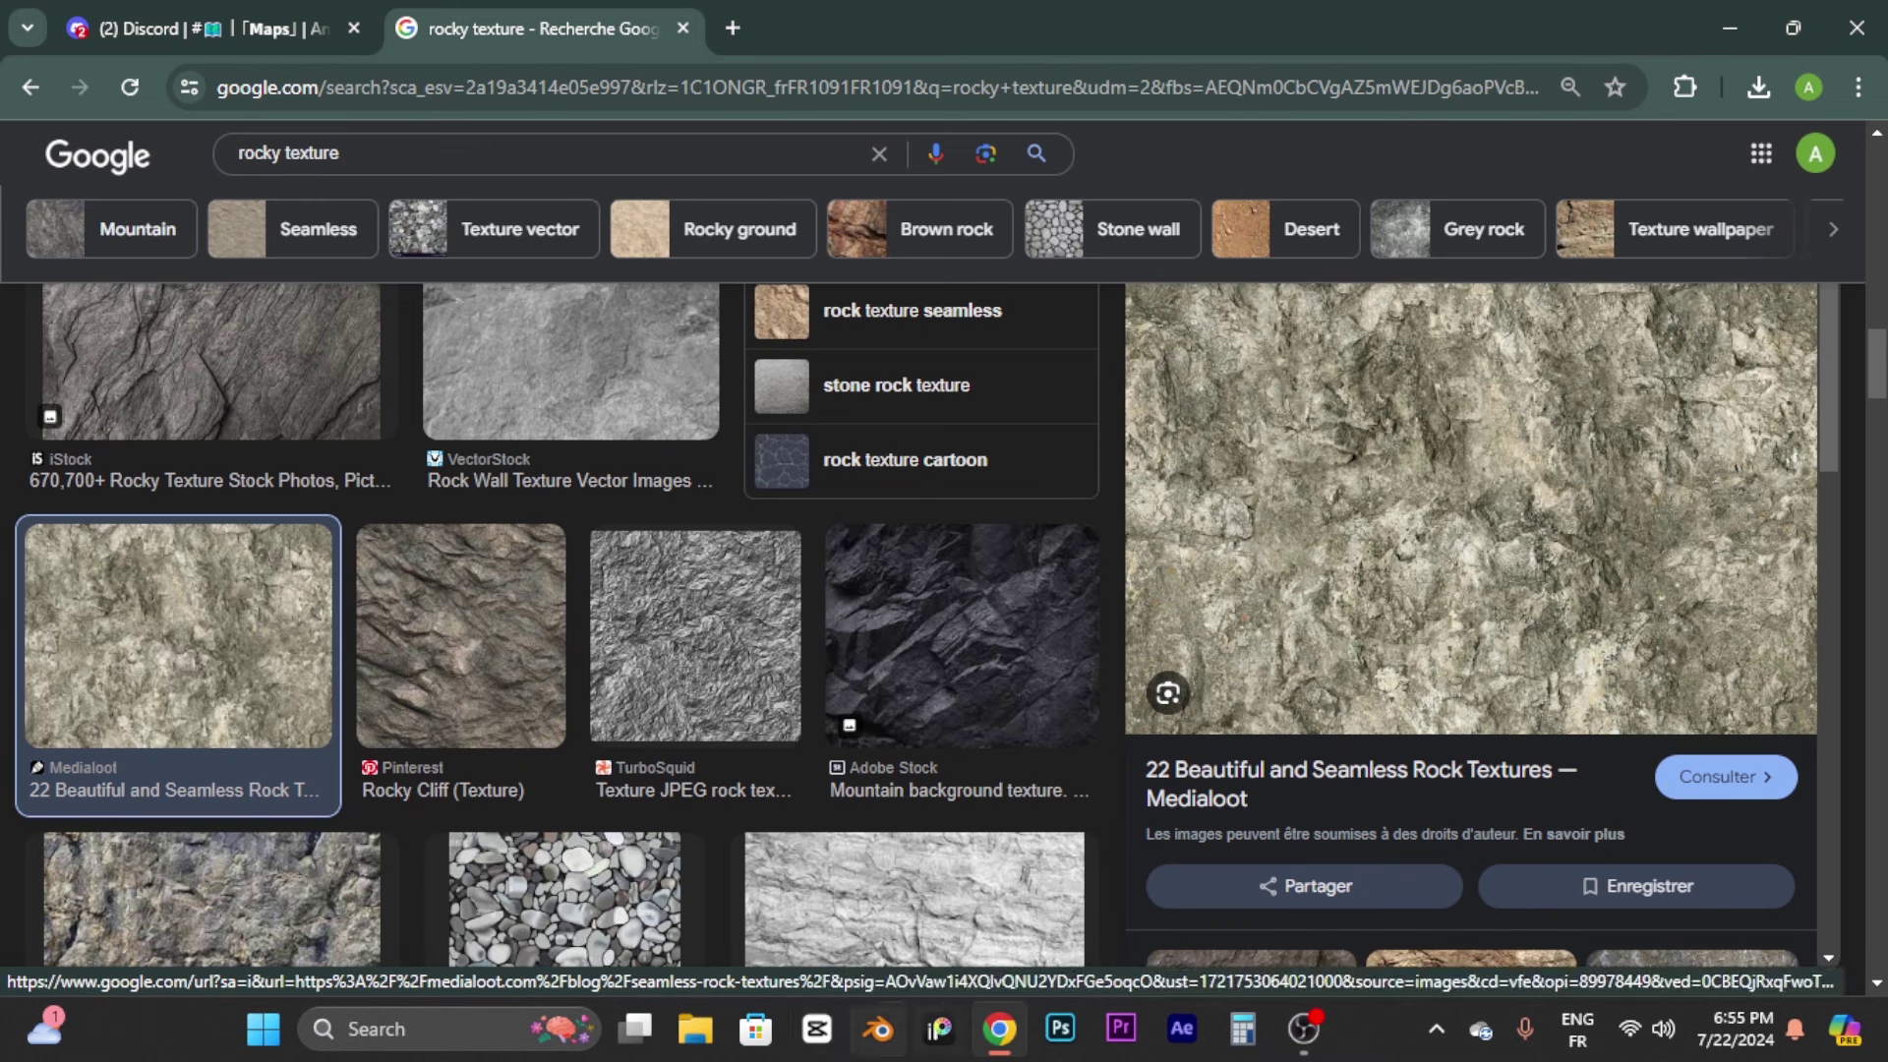
pyautogui.click(819, 1041)
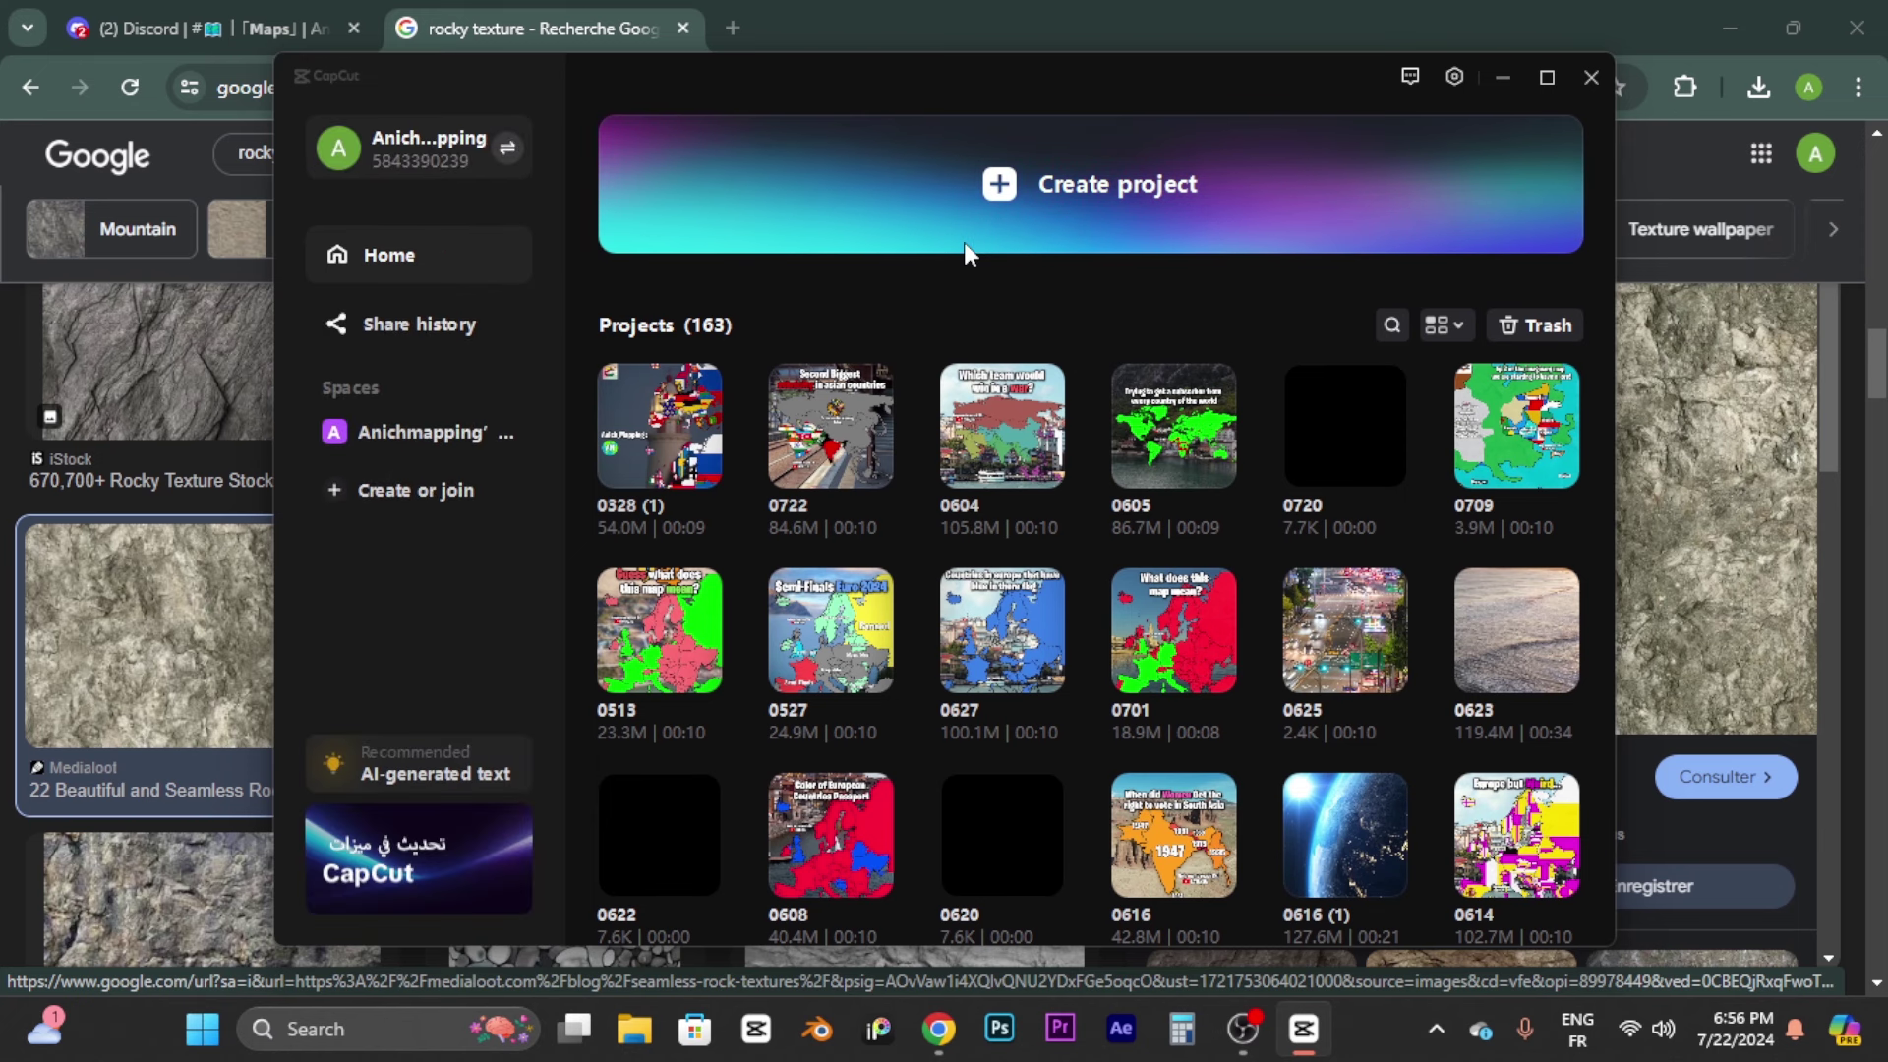
pyautogui.click(1021, 183)
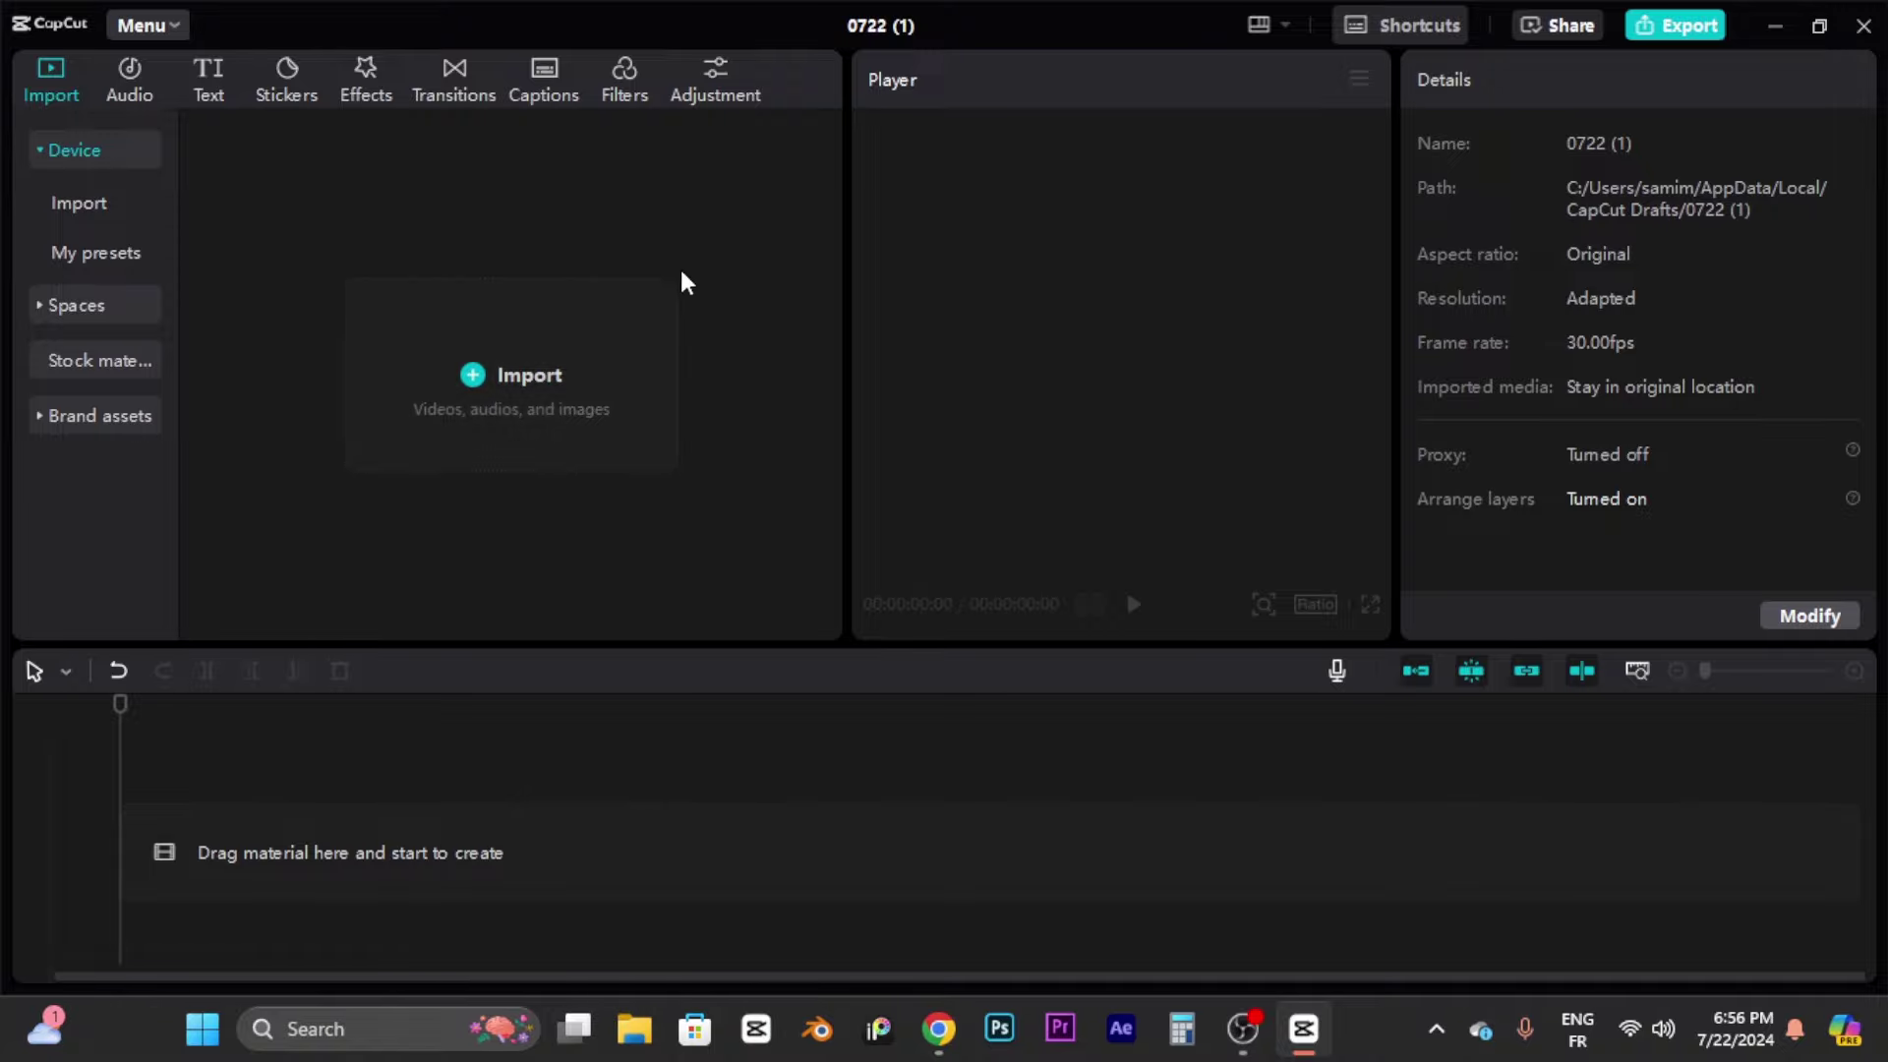
pyautogui.click(560, 408)
pyautogui.click(1092, 700)
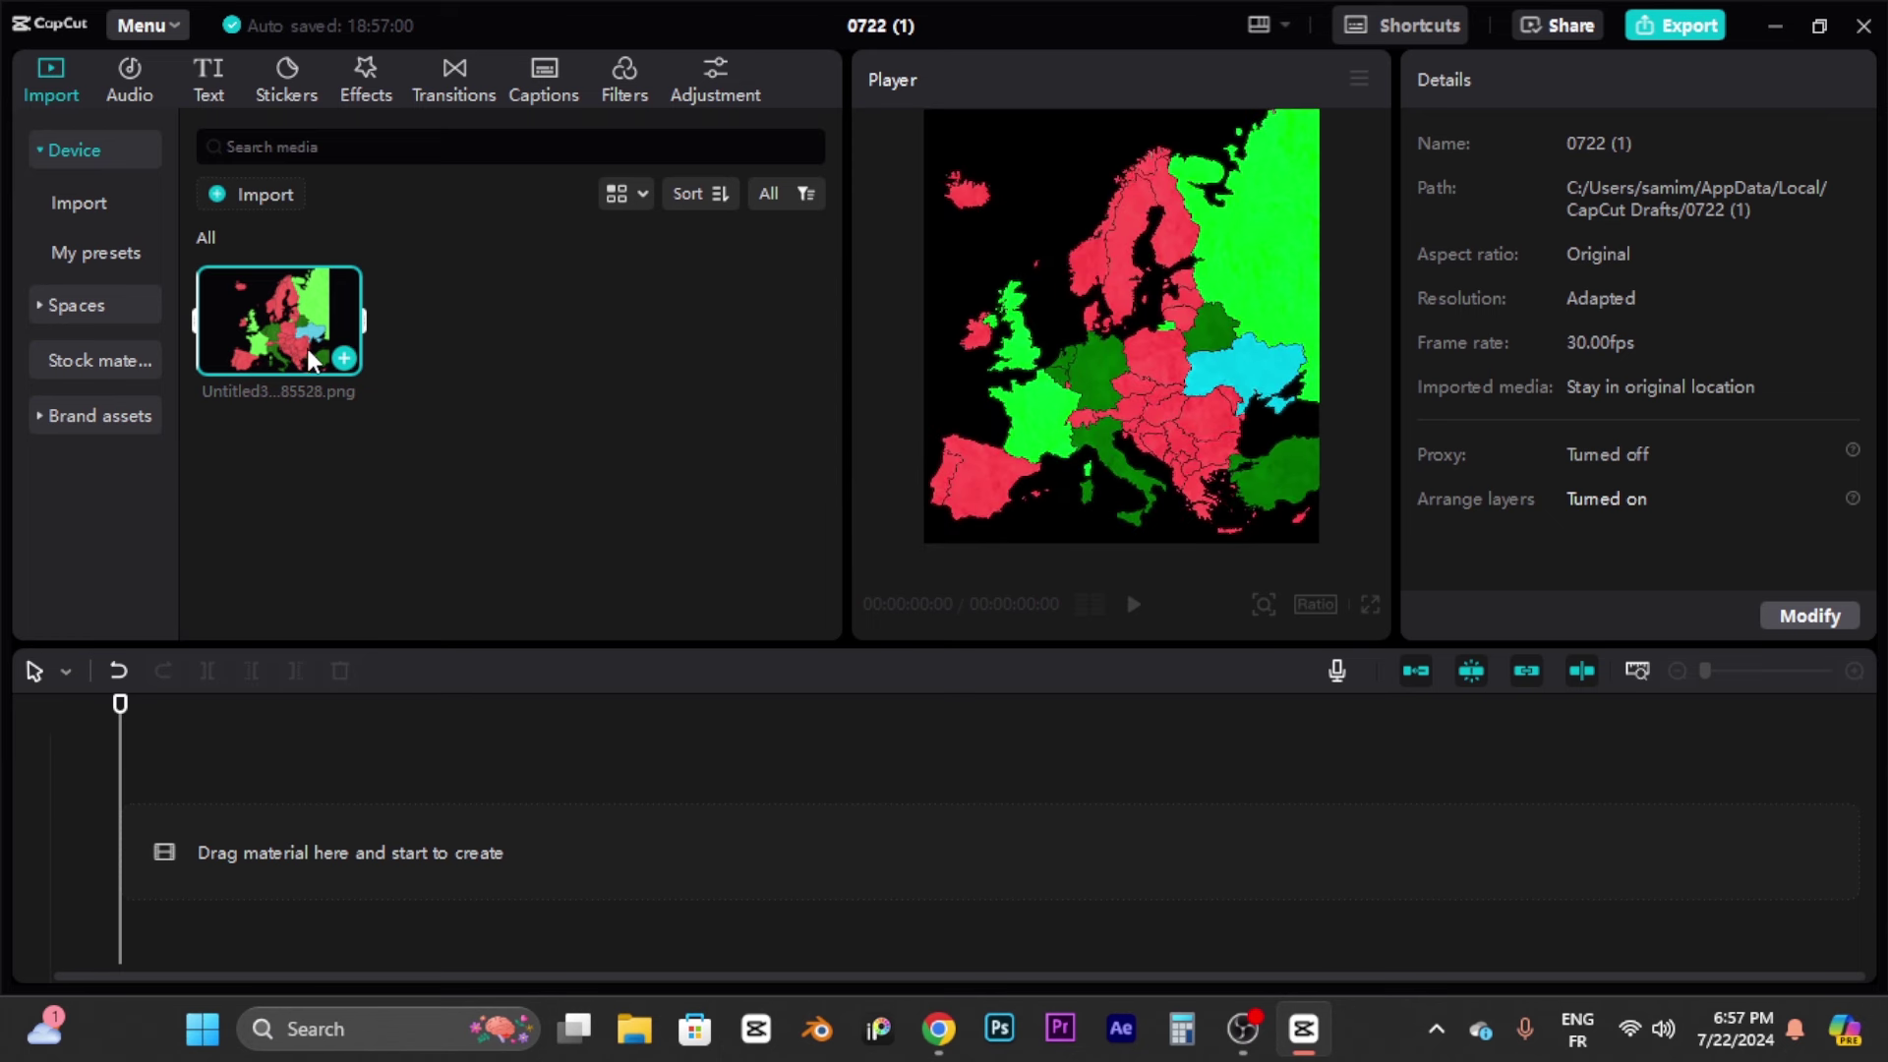
# Step: Switch to Chrome and open pexels.com/fr-fr/ in a new tab
pyautogui.moveTo(936, 1047)
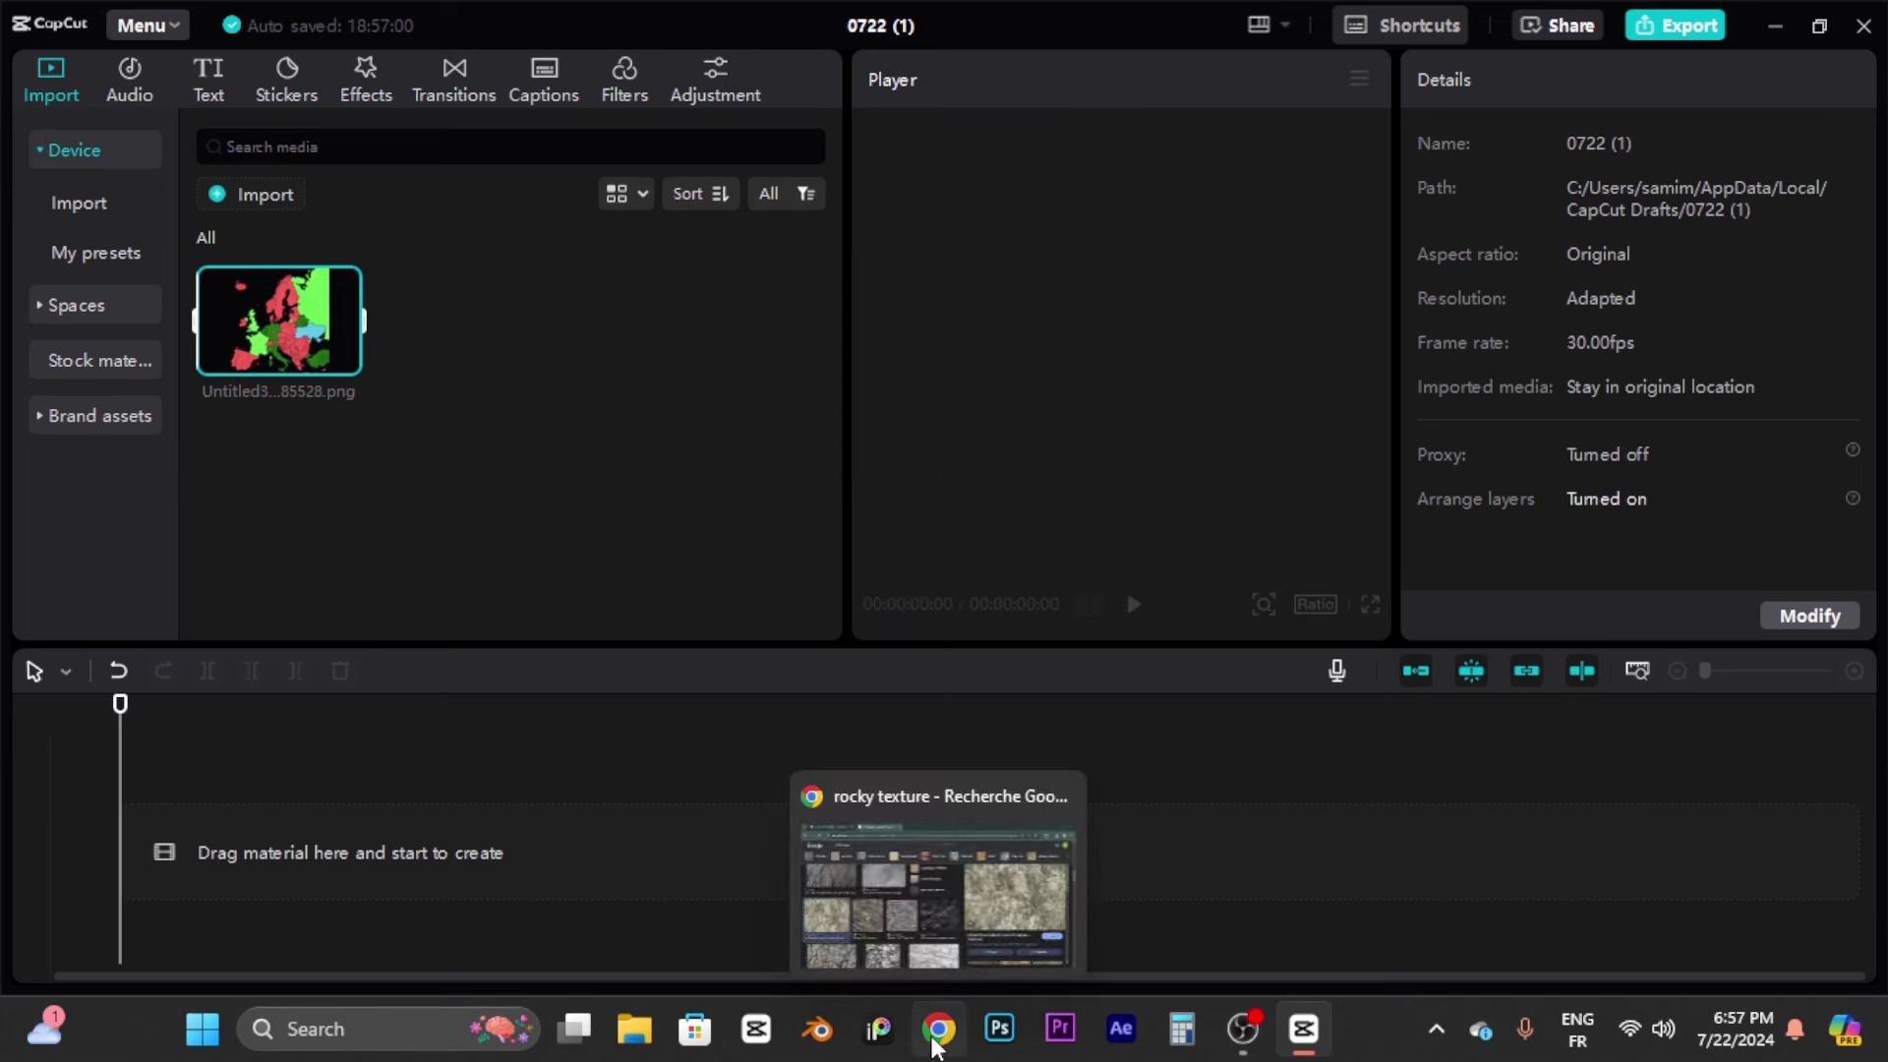
pyautogui.click(919, 924)
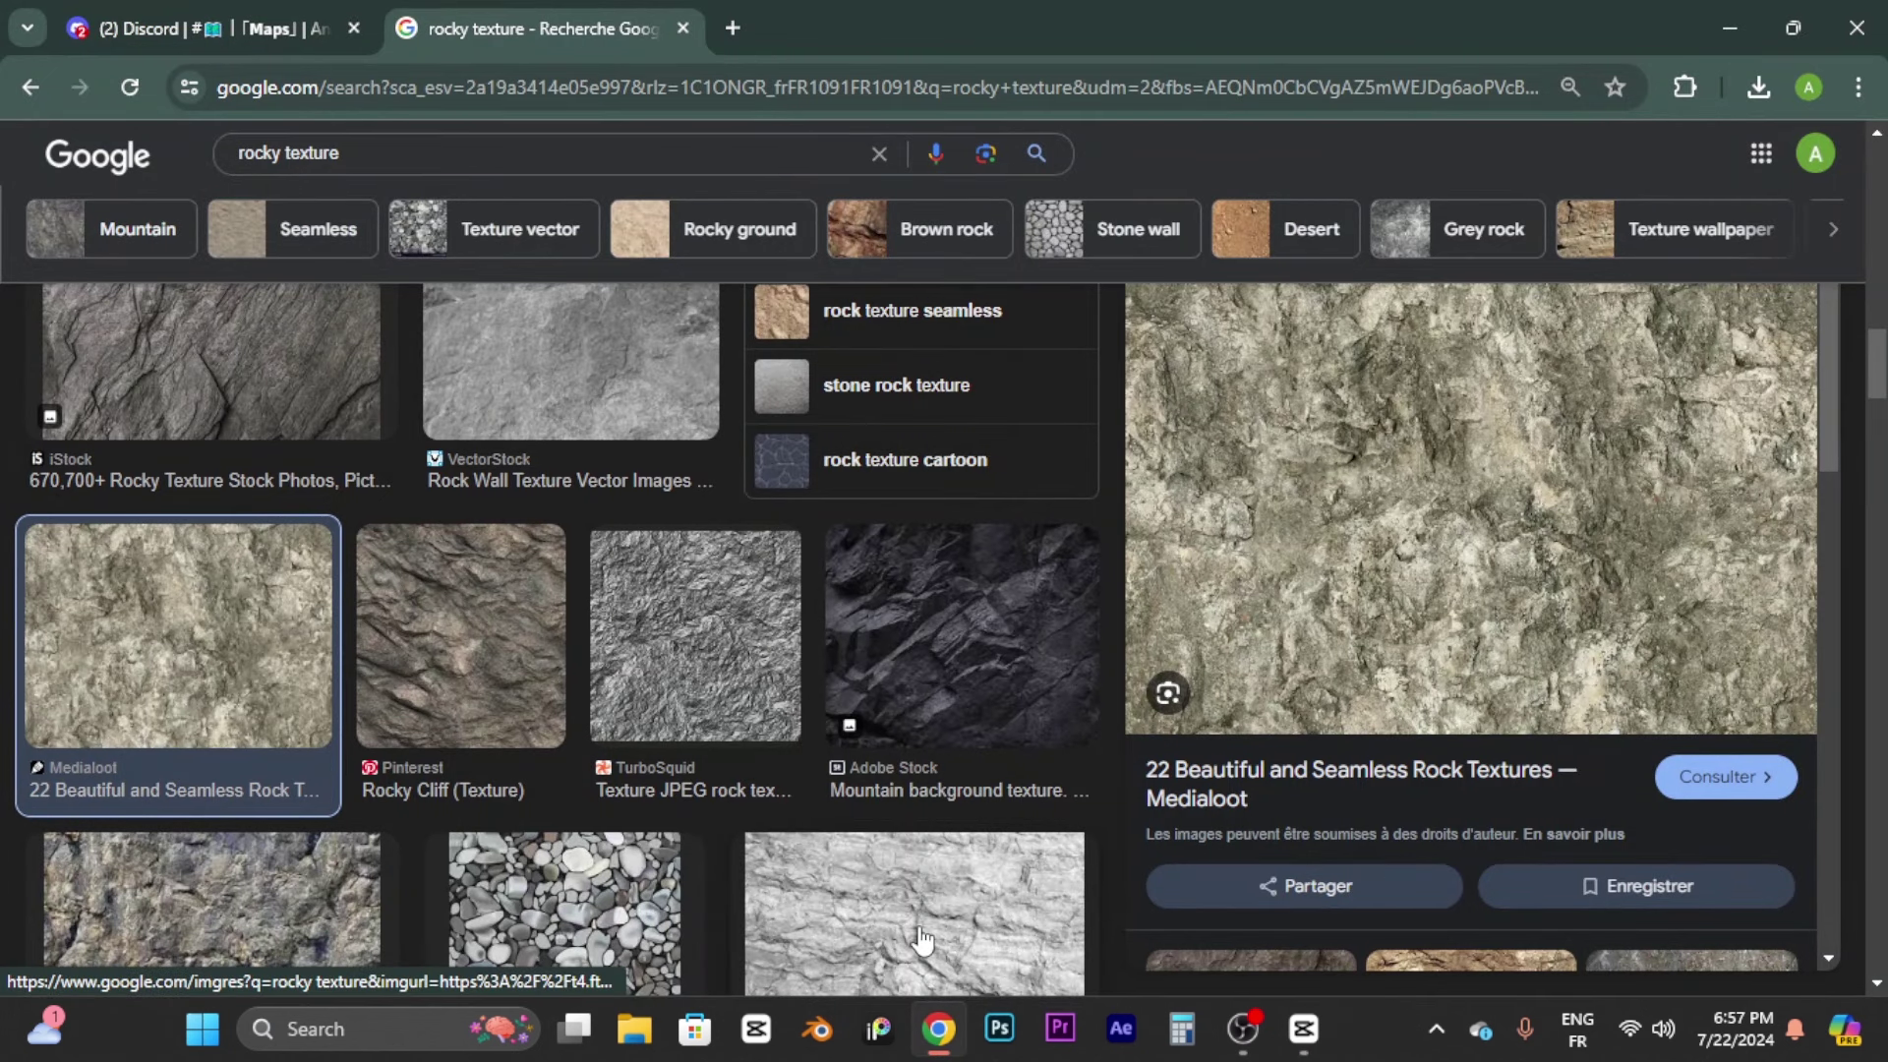
pyautogui.click(732, 28)
pyautogui.click(717, 610)
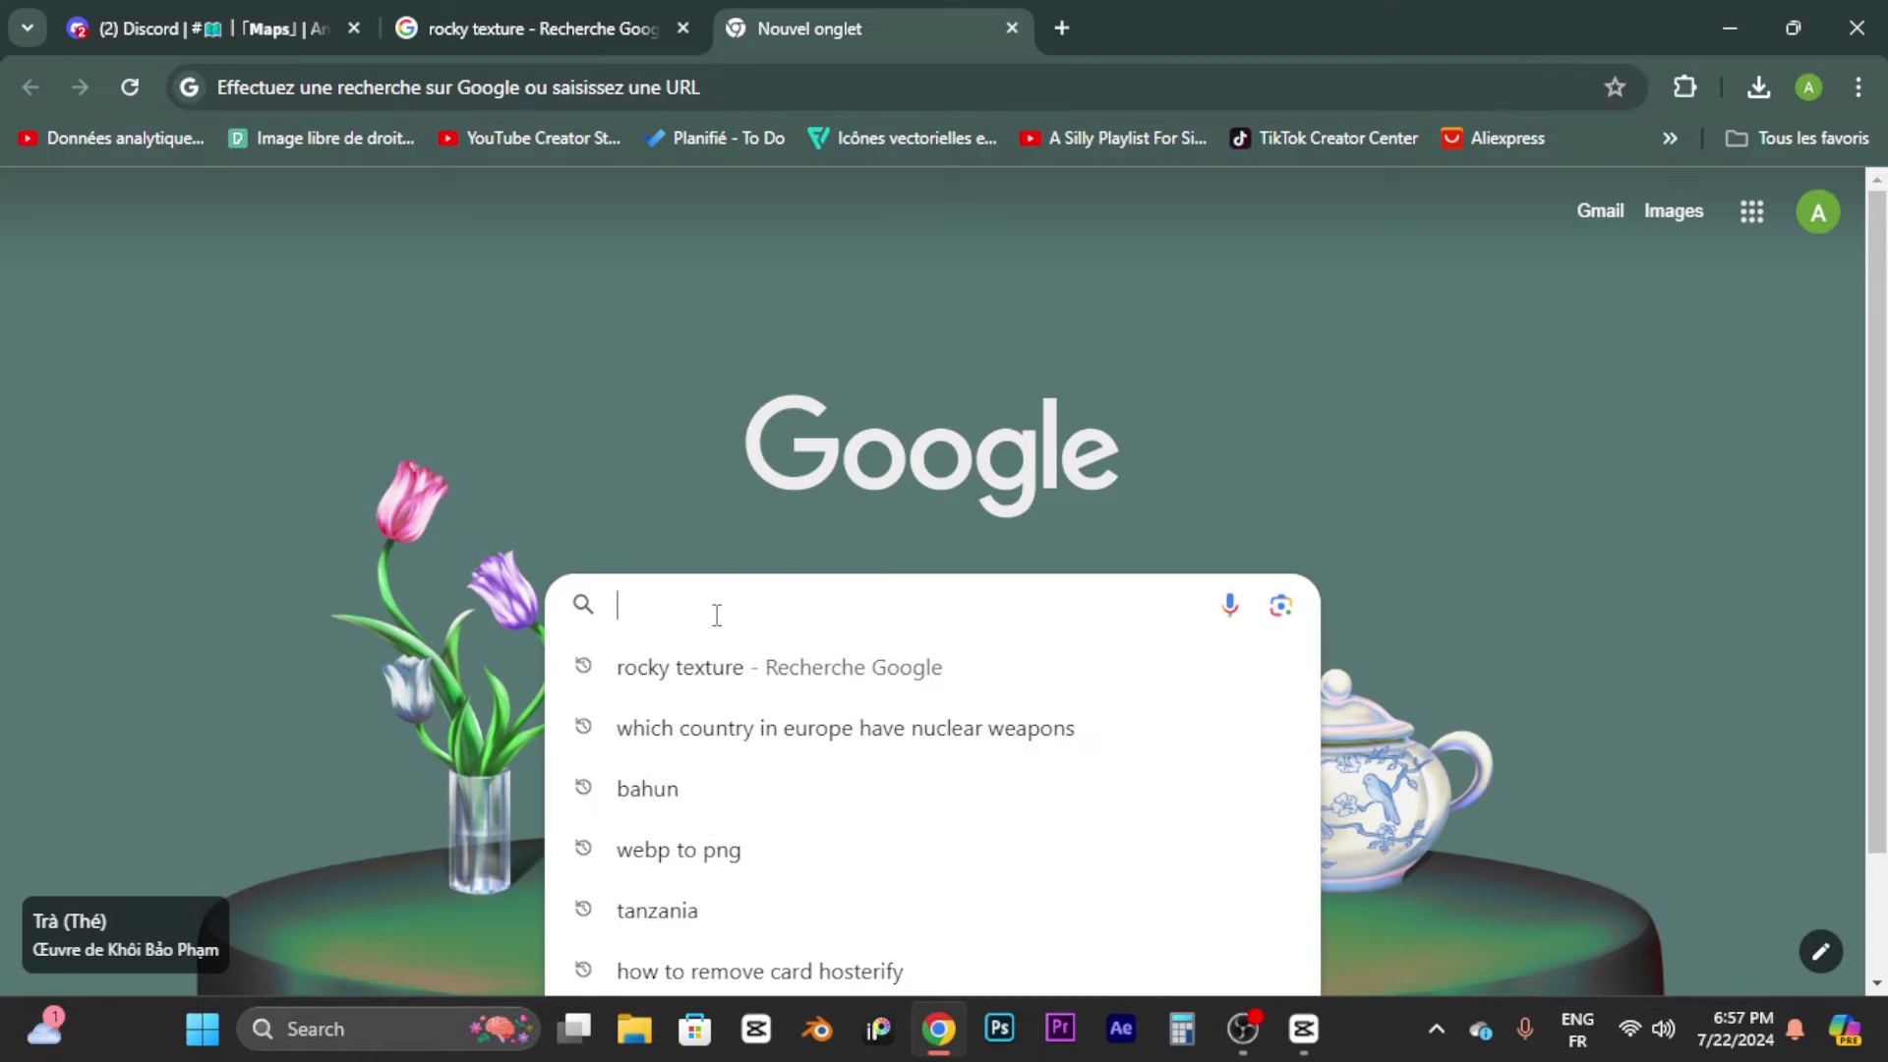
pyautogui.write('PEXELS')
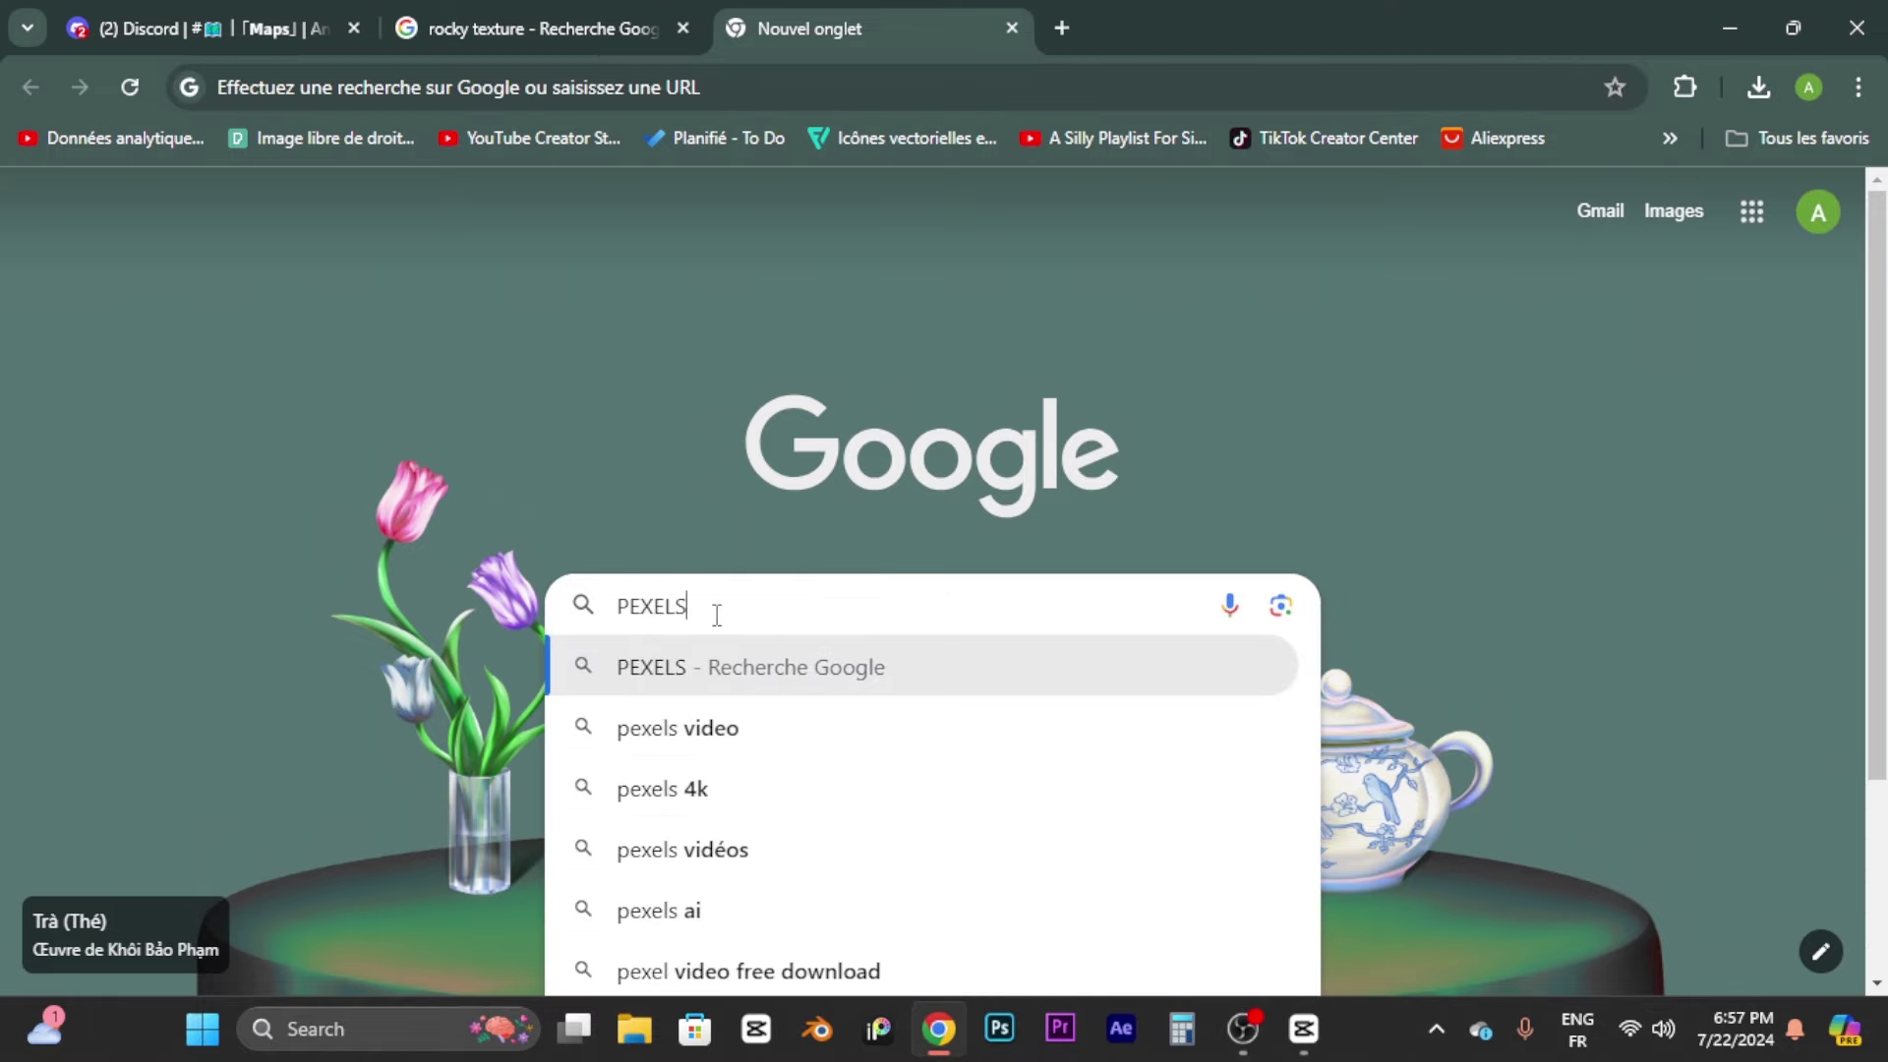
pyautogui.write('.com/fr-fr/')
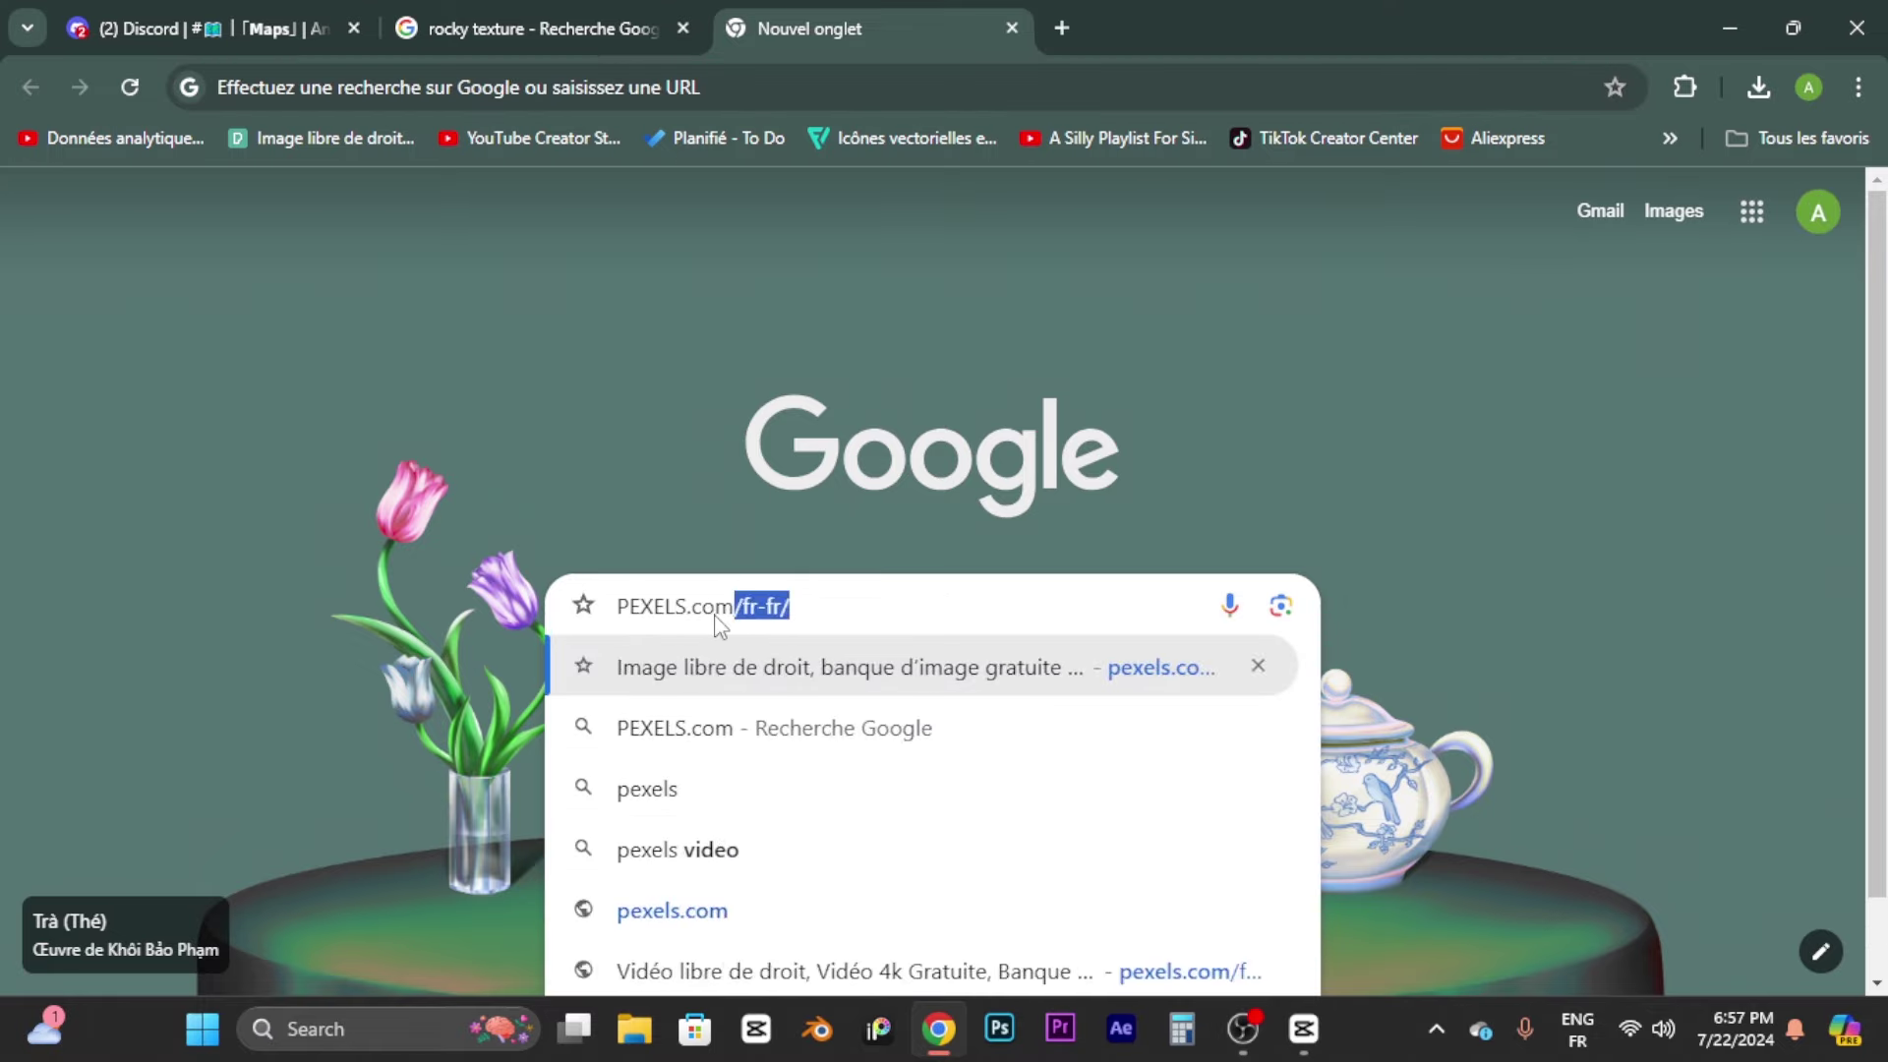
pyautogui.press('Return')
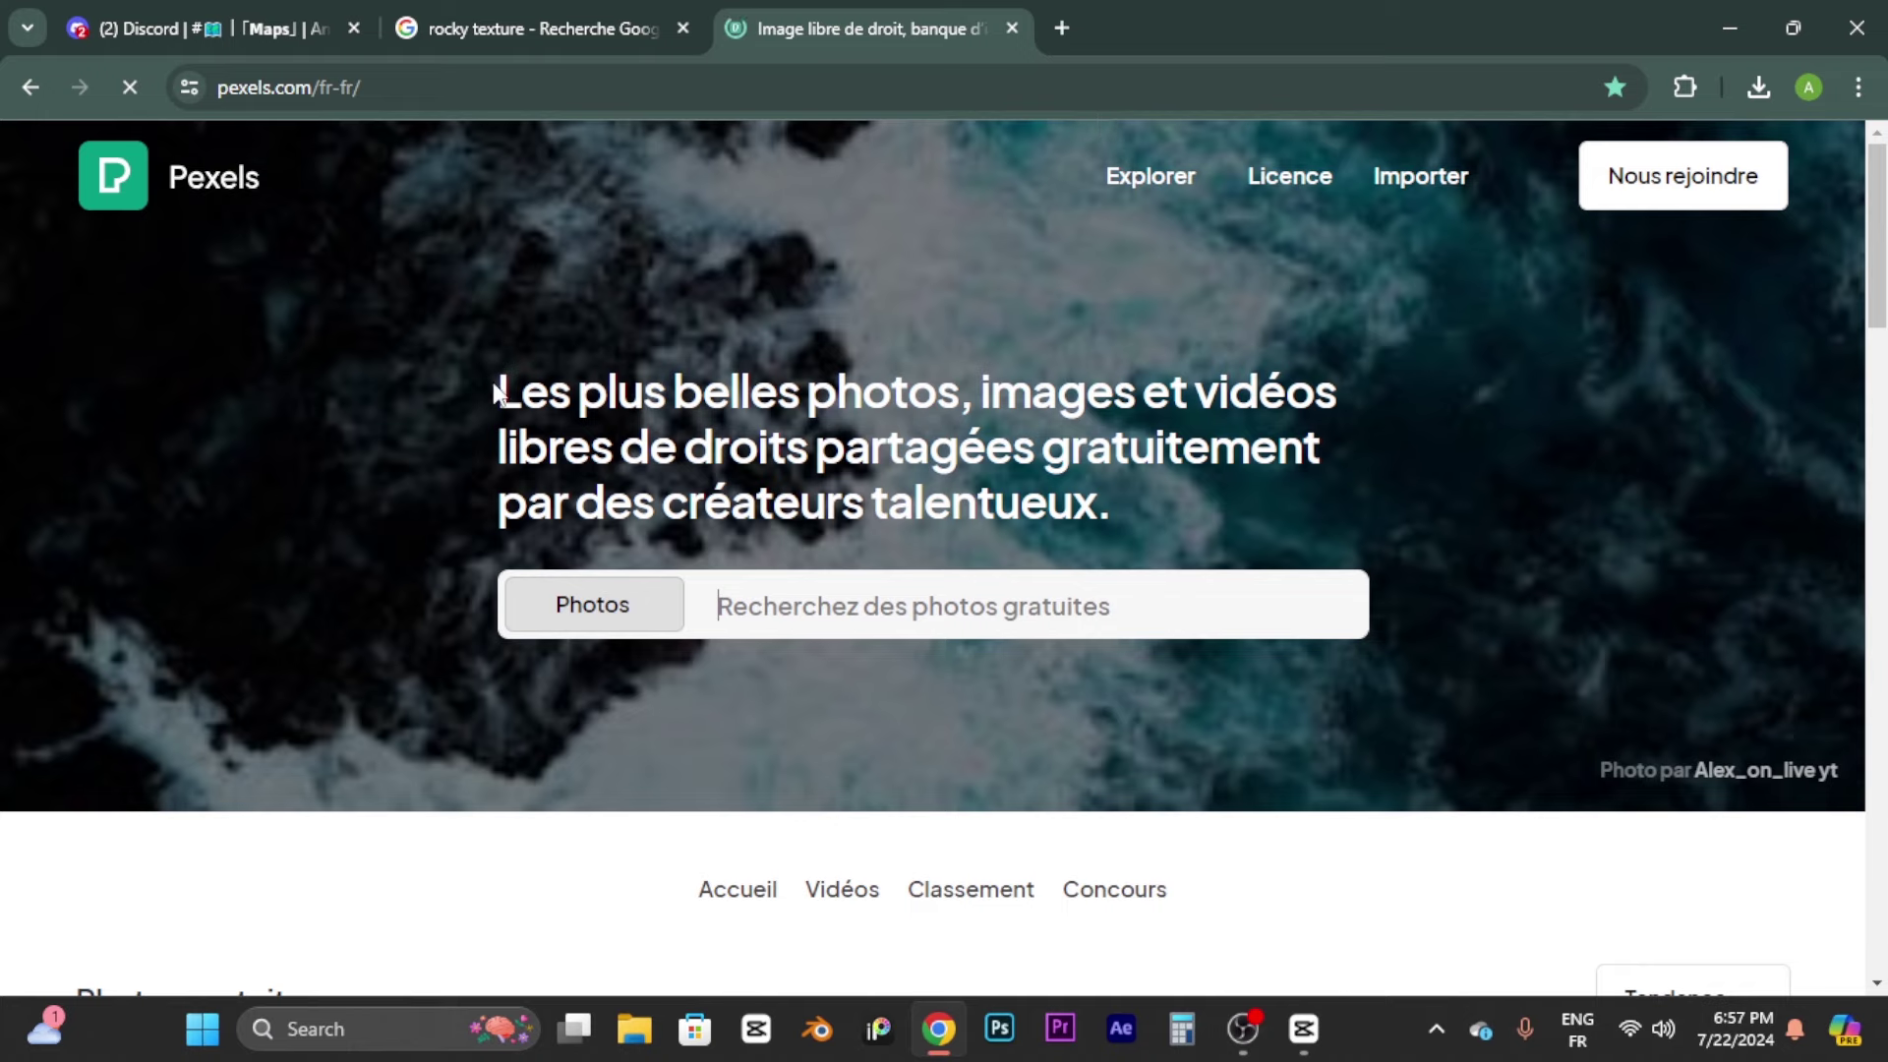
# Step: Open the free videos section of Pexels and browse the trending clips for background footage
pyautogui.scroll(-1, 806, 836)
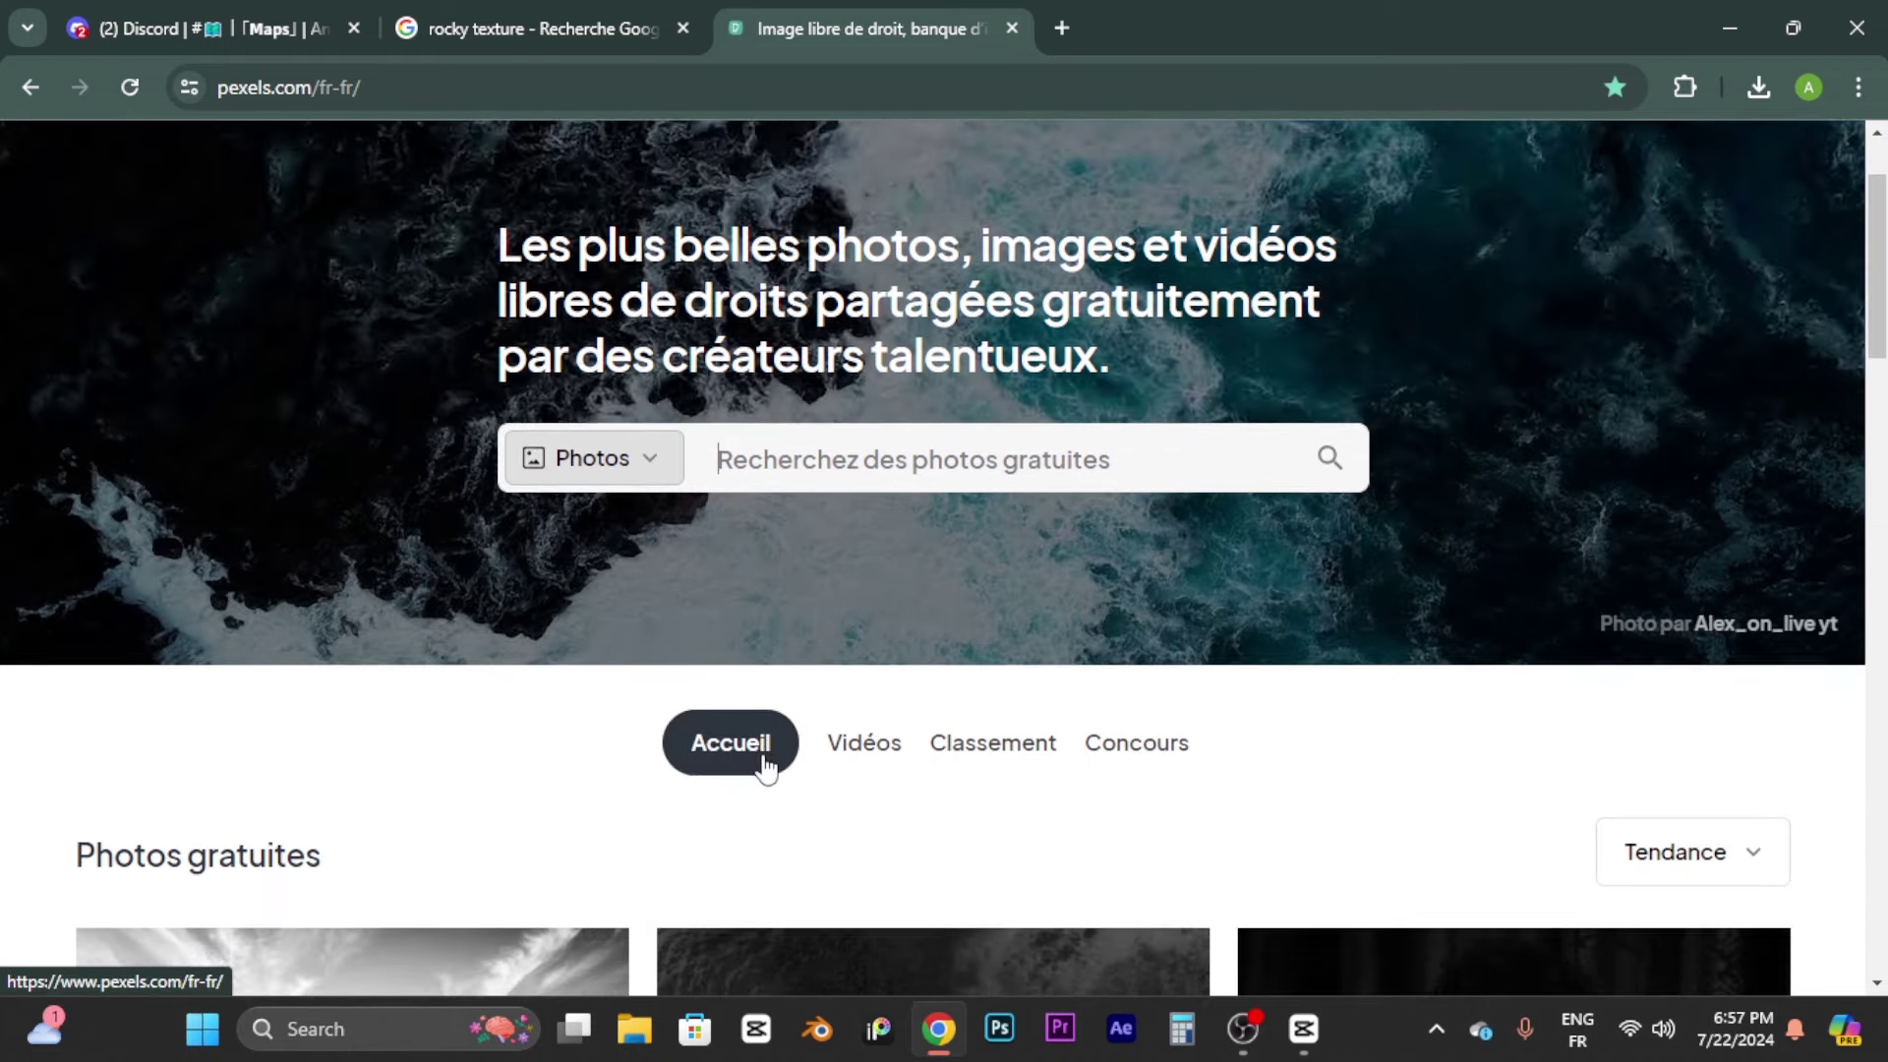
pyautogui.scroll(-3, 763, 765)
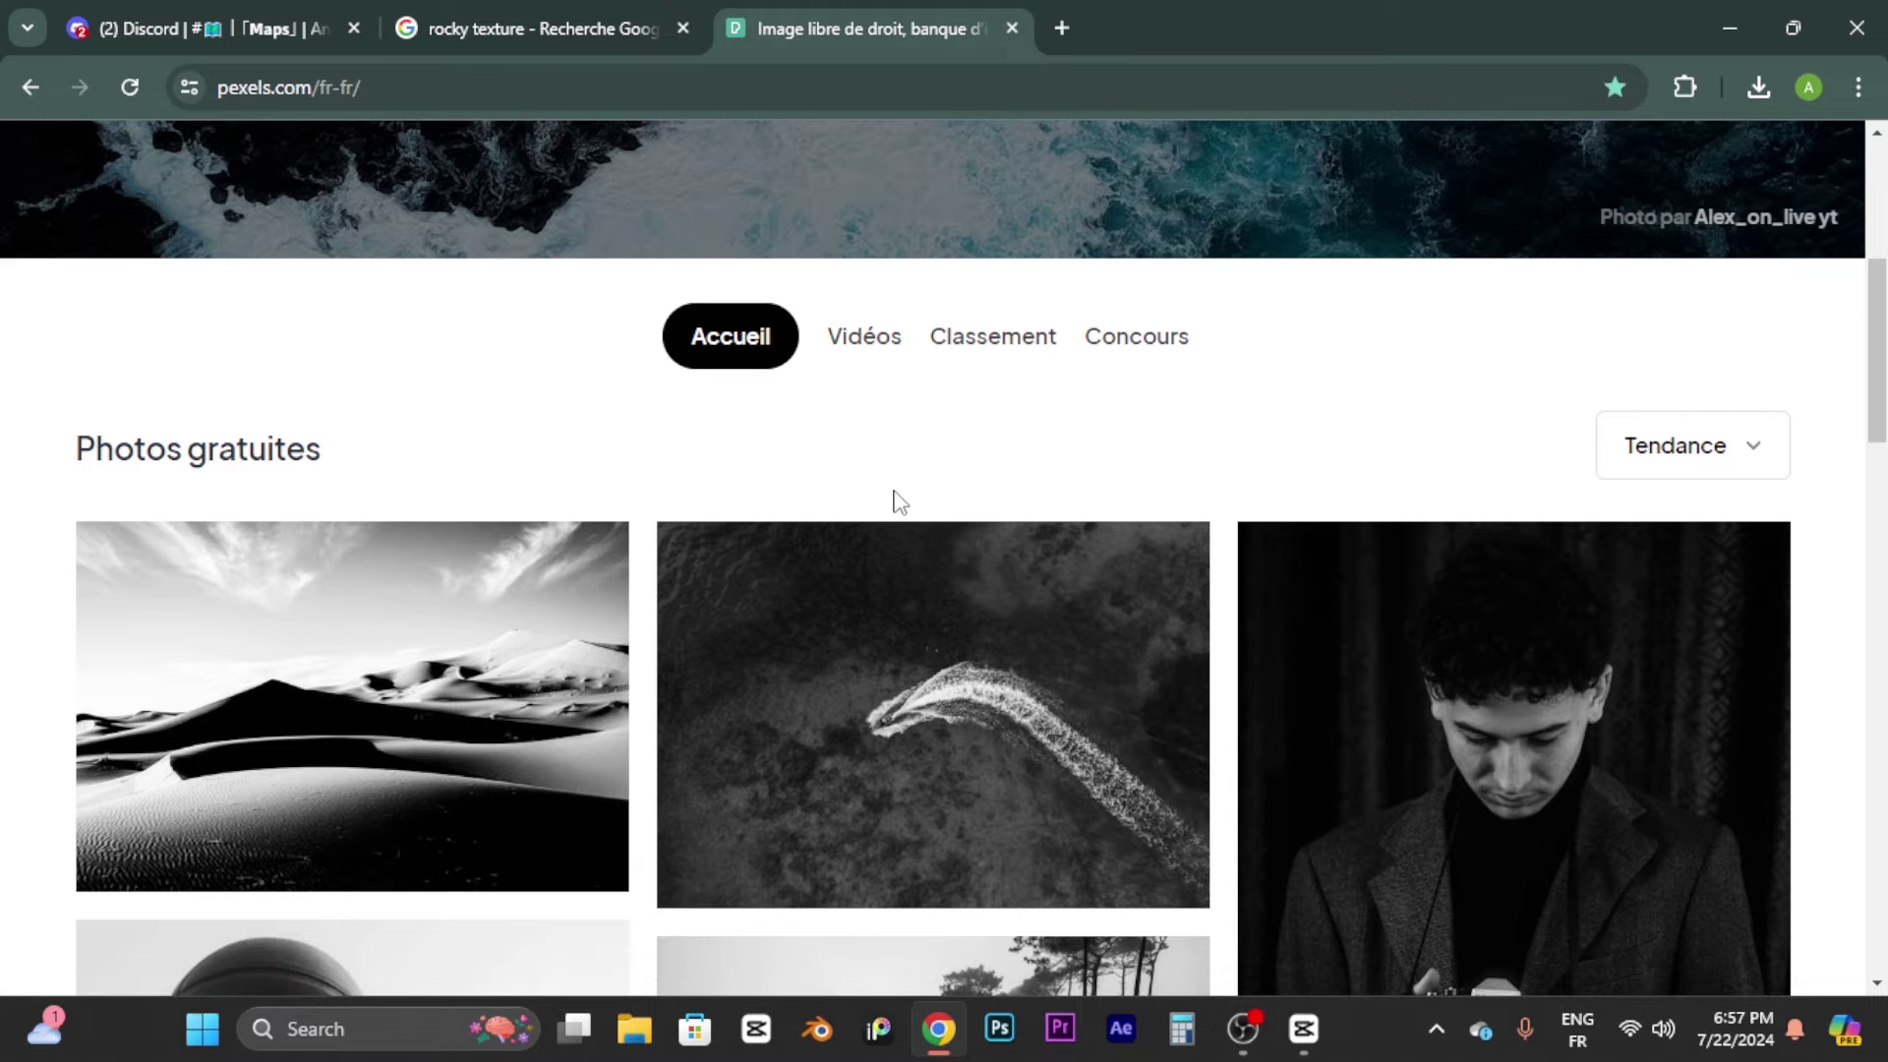
pyautogui.scroll(5, 893, 497)
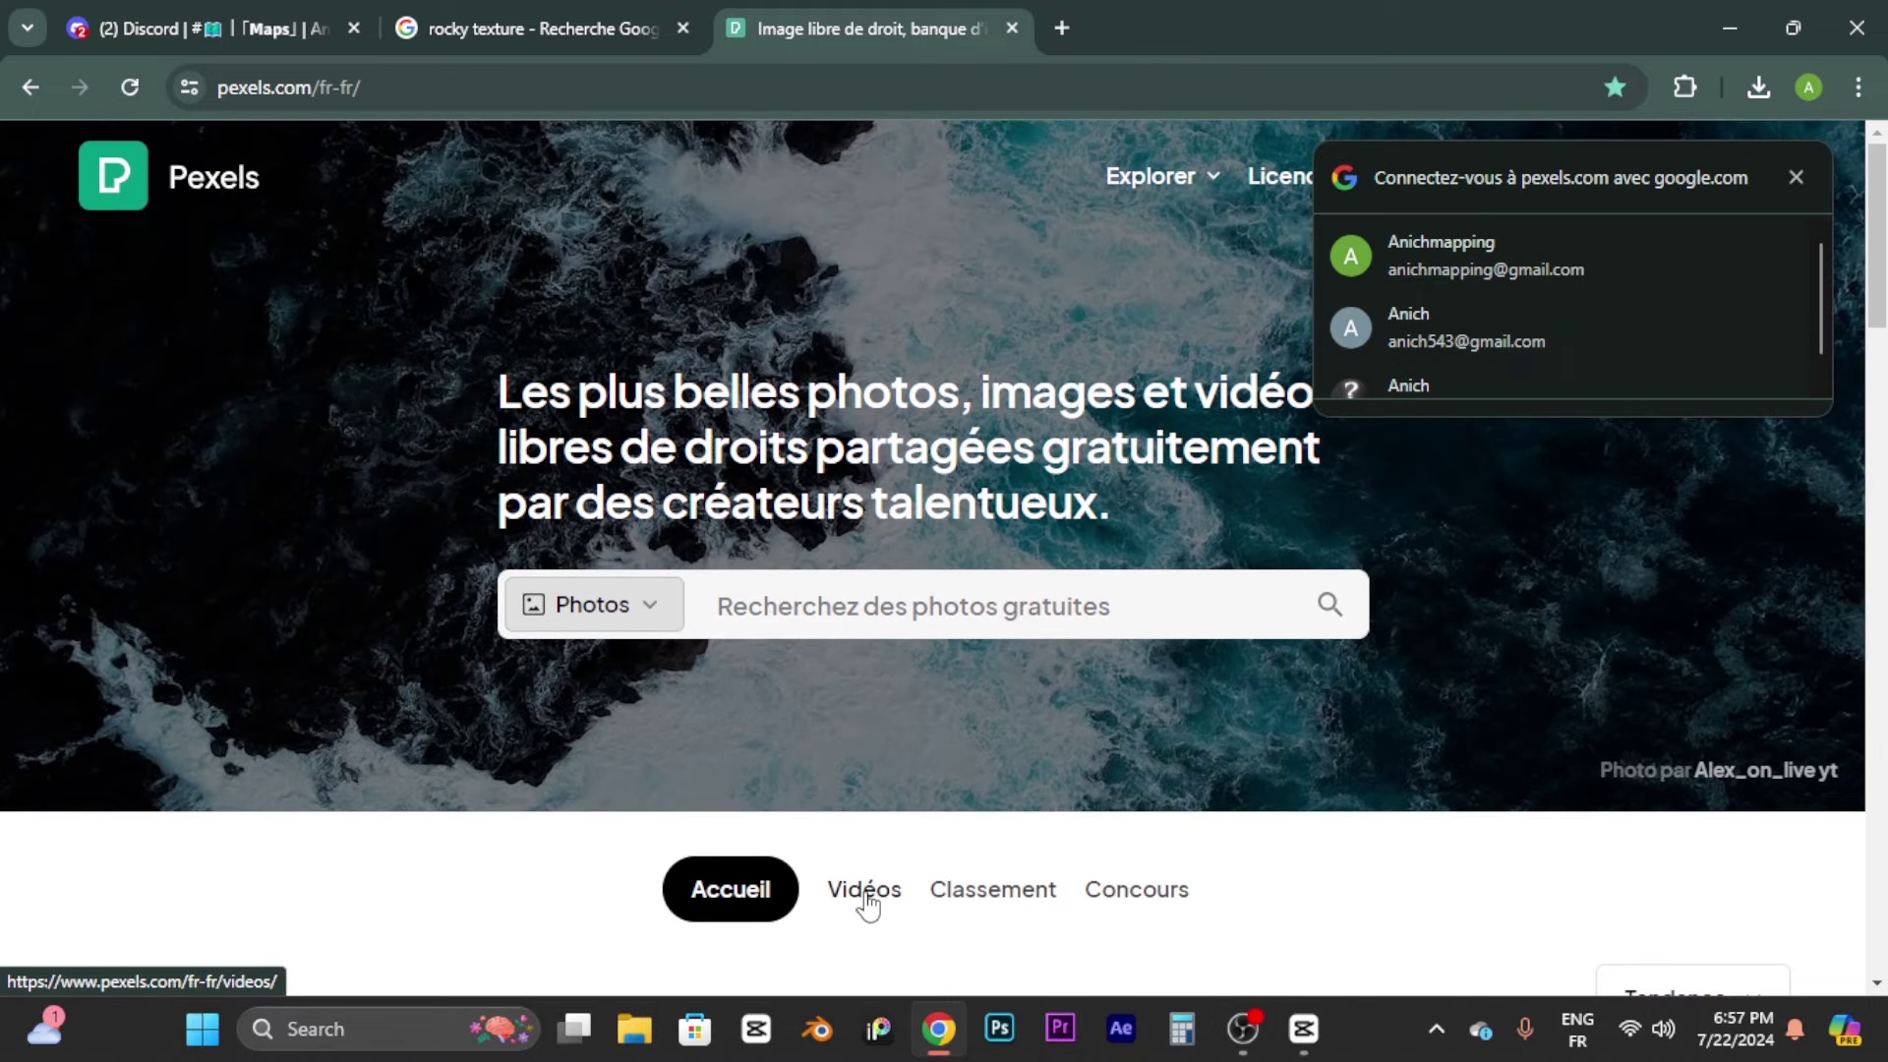
pyautogui.click(865, 892)
pyautogui.scroll(-6, 839, 865)
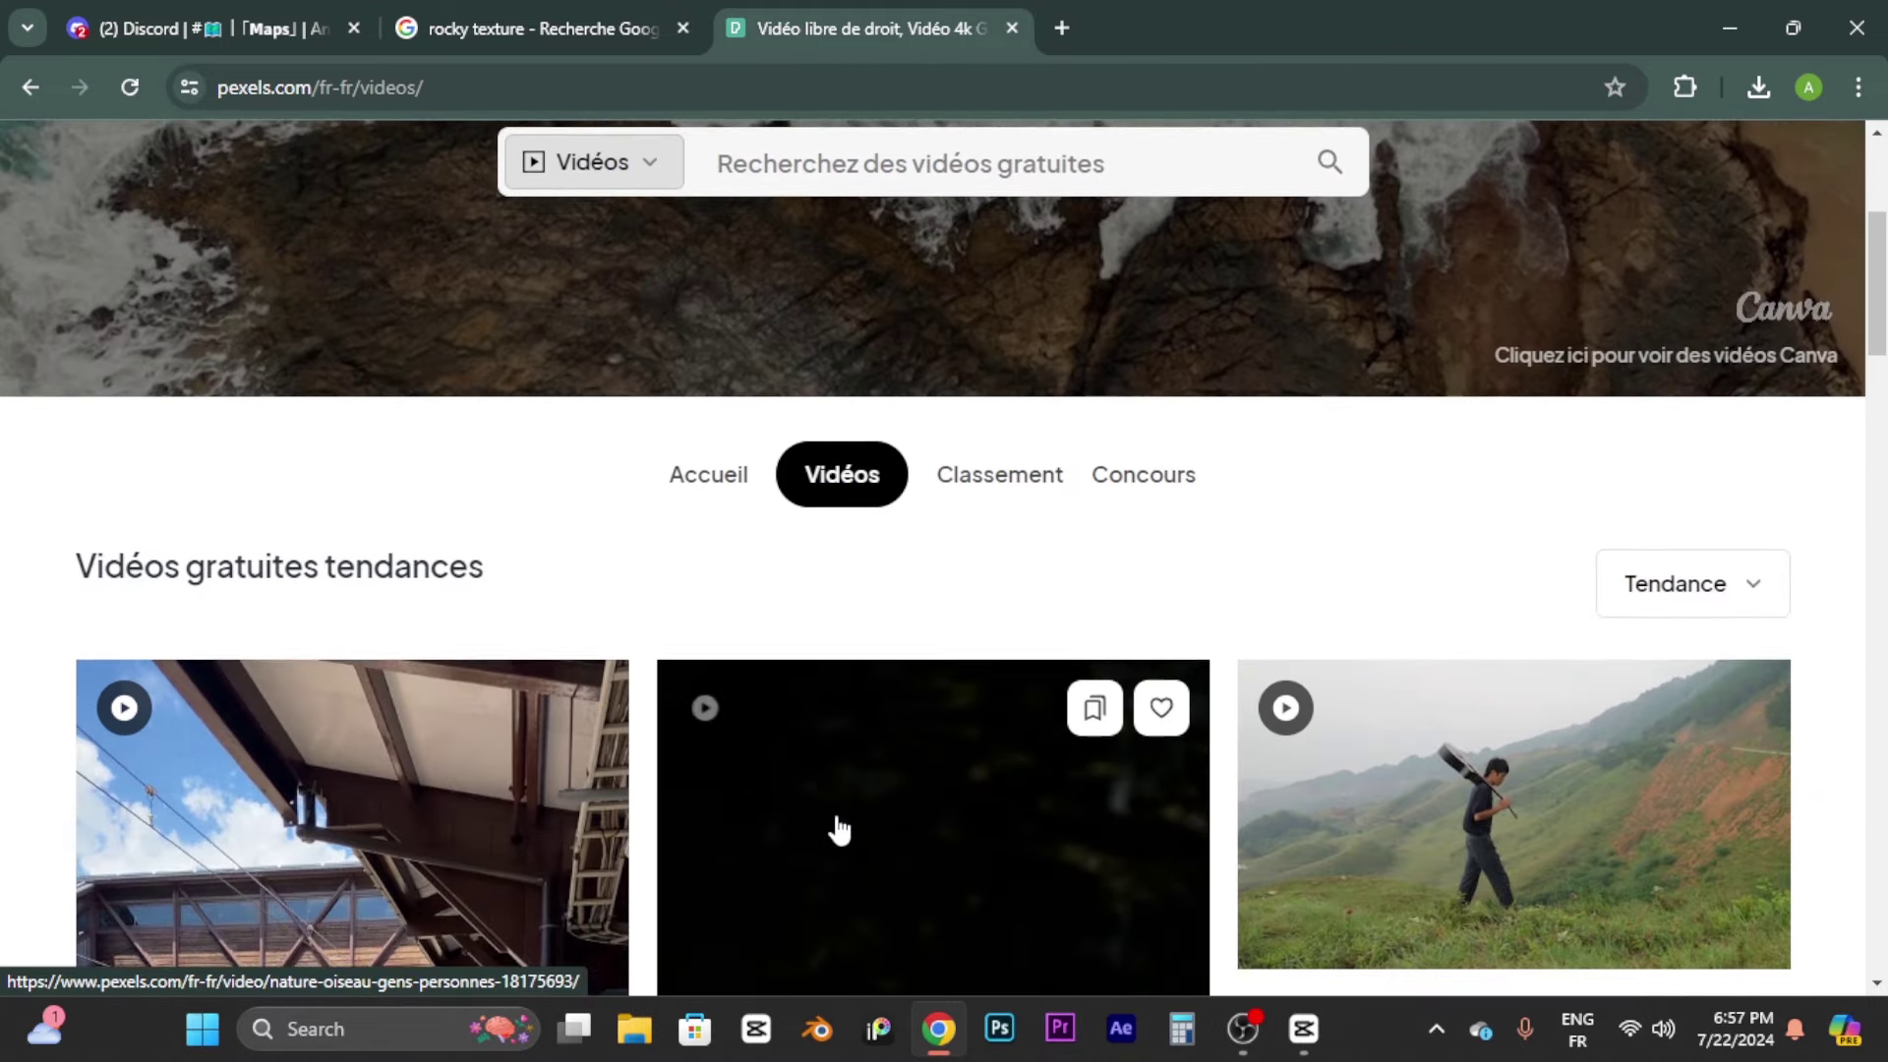
pyautogui.scroll(-10, 738, 762)
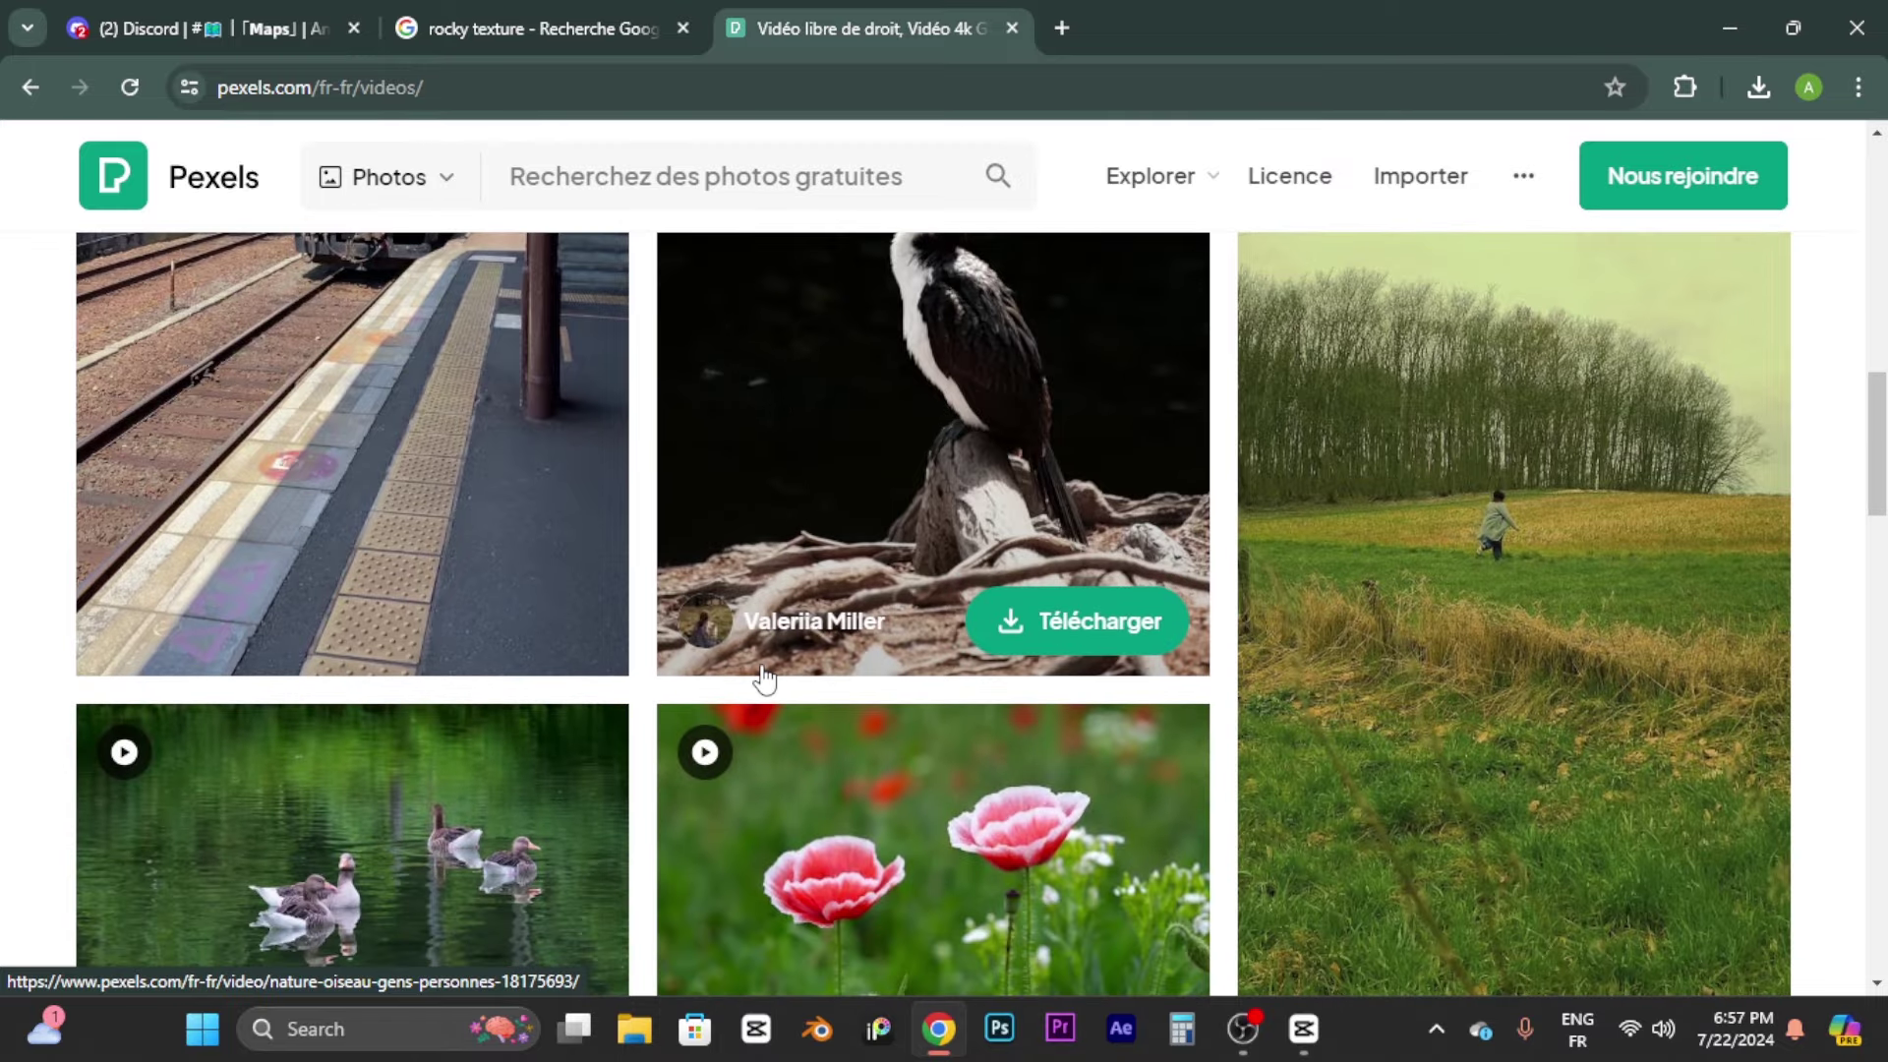
pyautogui.scroll(-8, 802, 688)
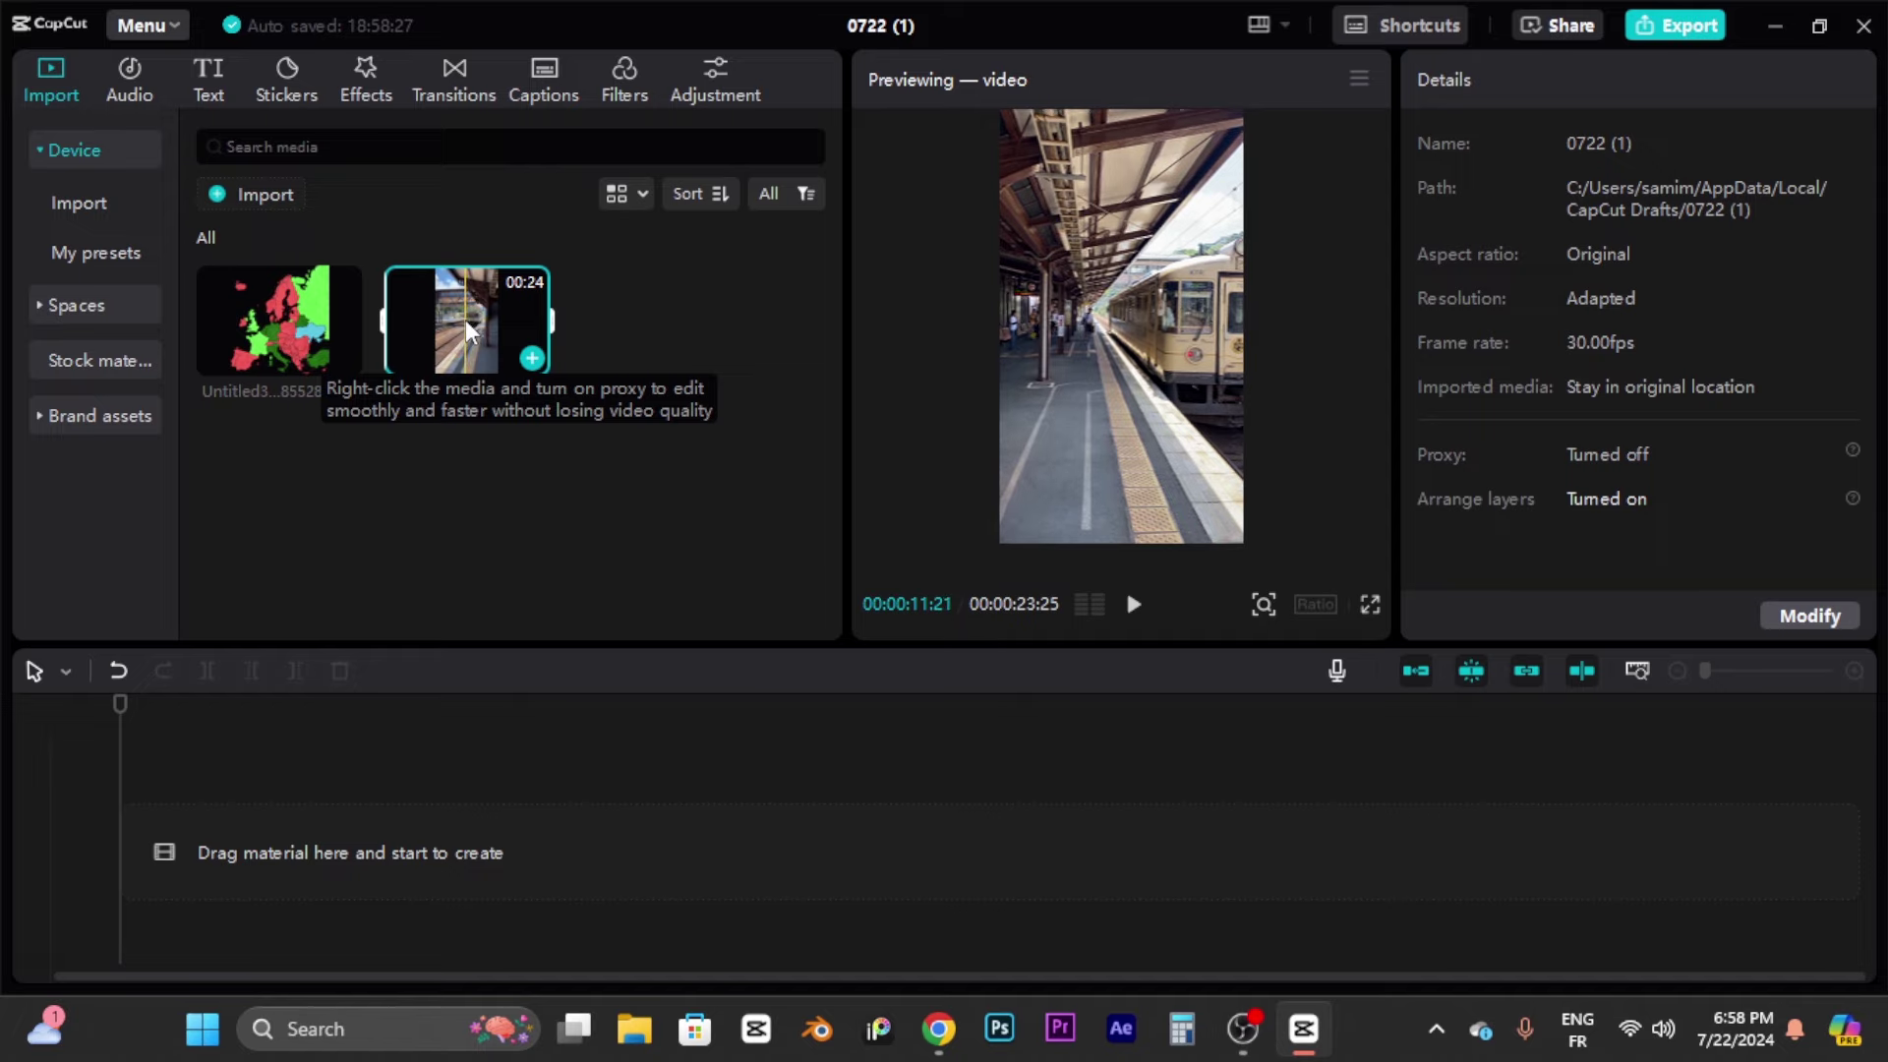
# Step: Place the train station video on the timeline and trim off everything after 00:00:09:05
pyautogui.moveTo(467, 329); pyautogui.dragTo(262, 826)
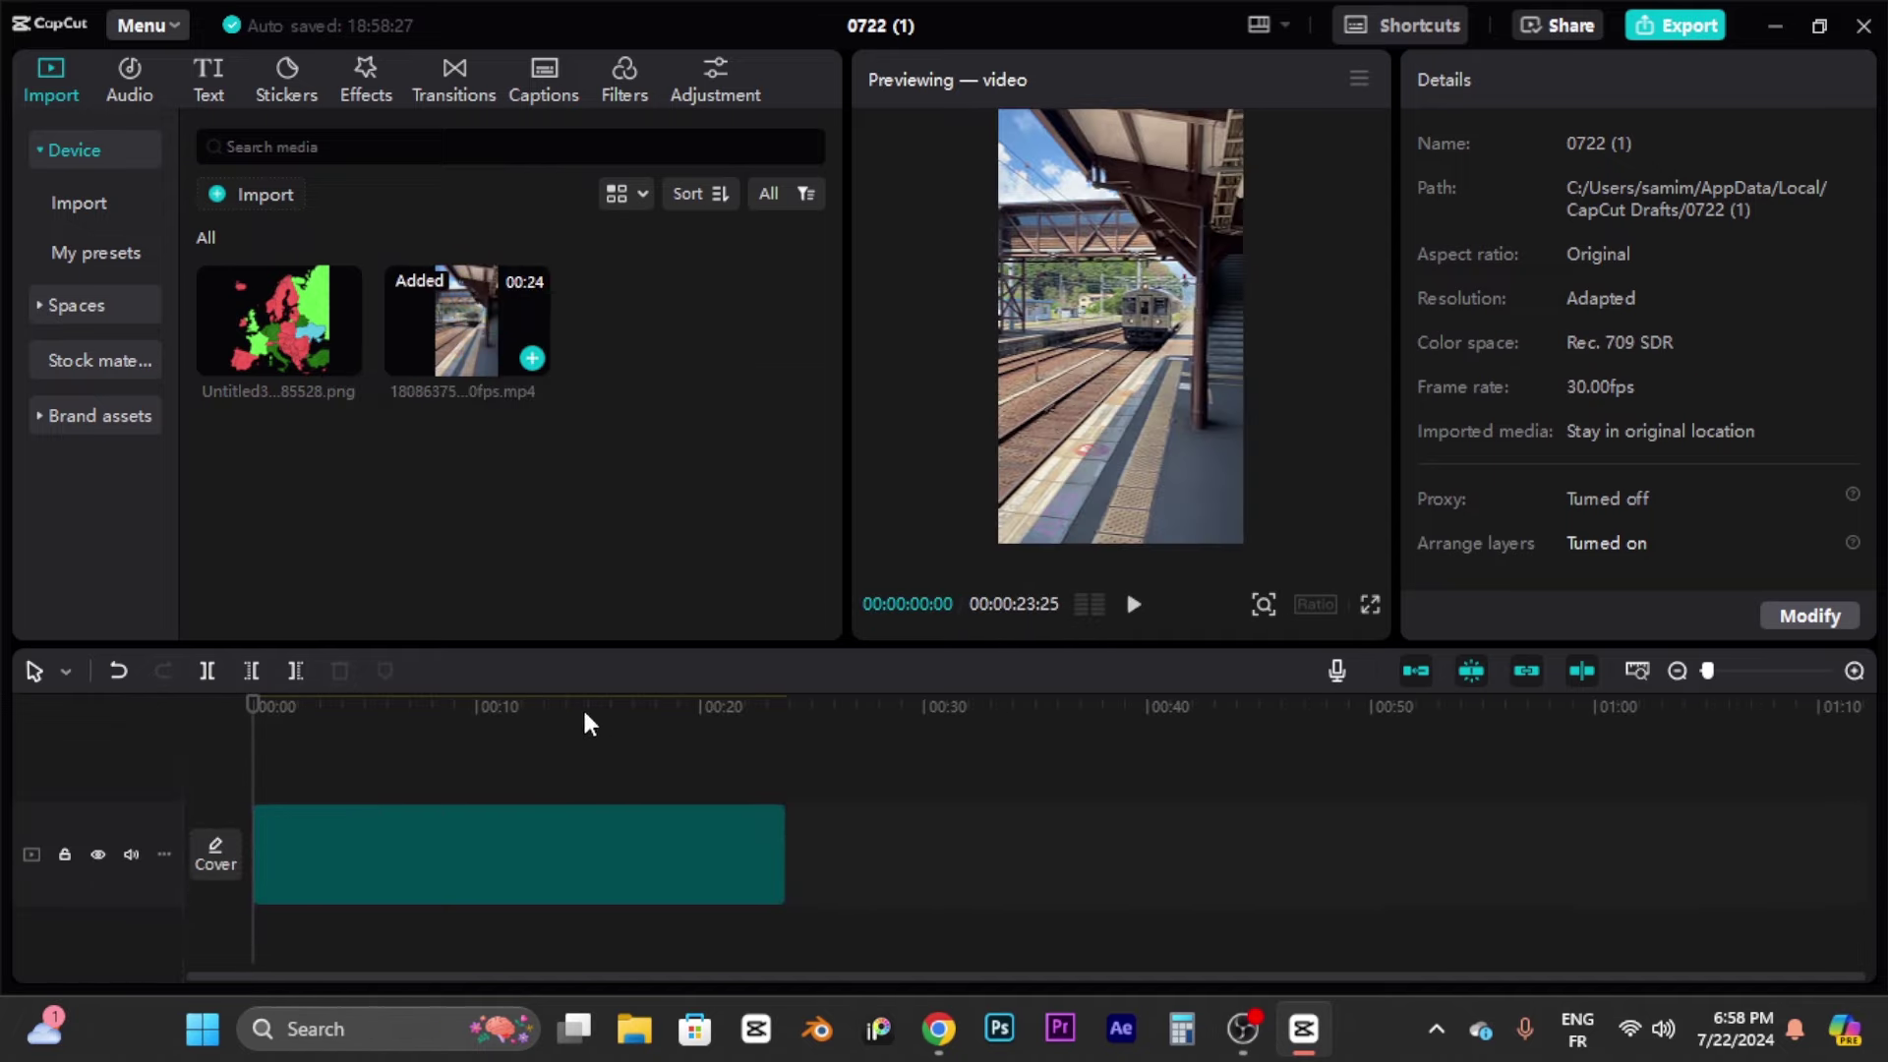
pyautogui.click(423, 814)
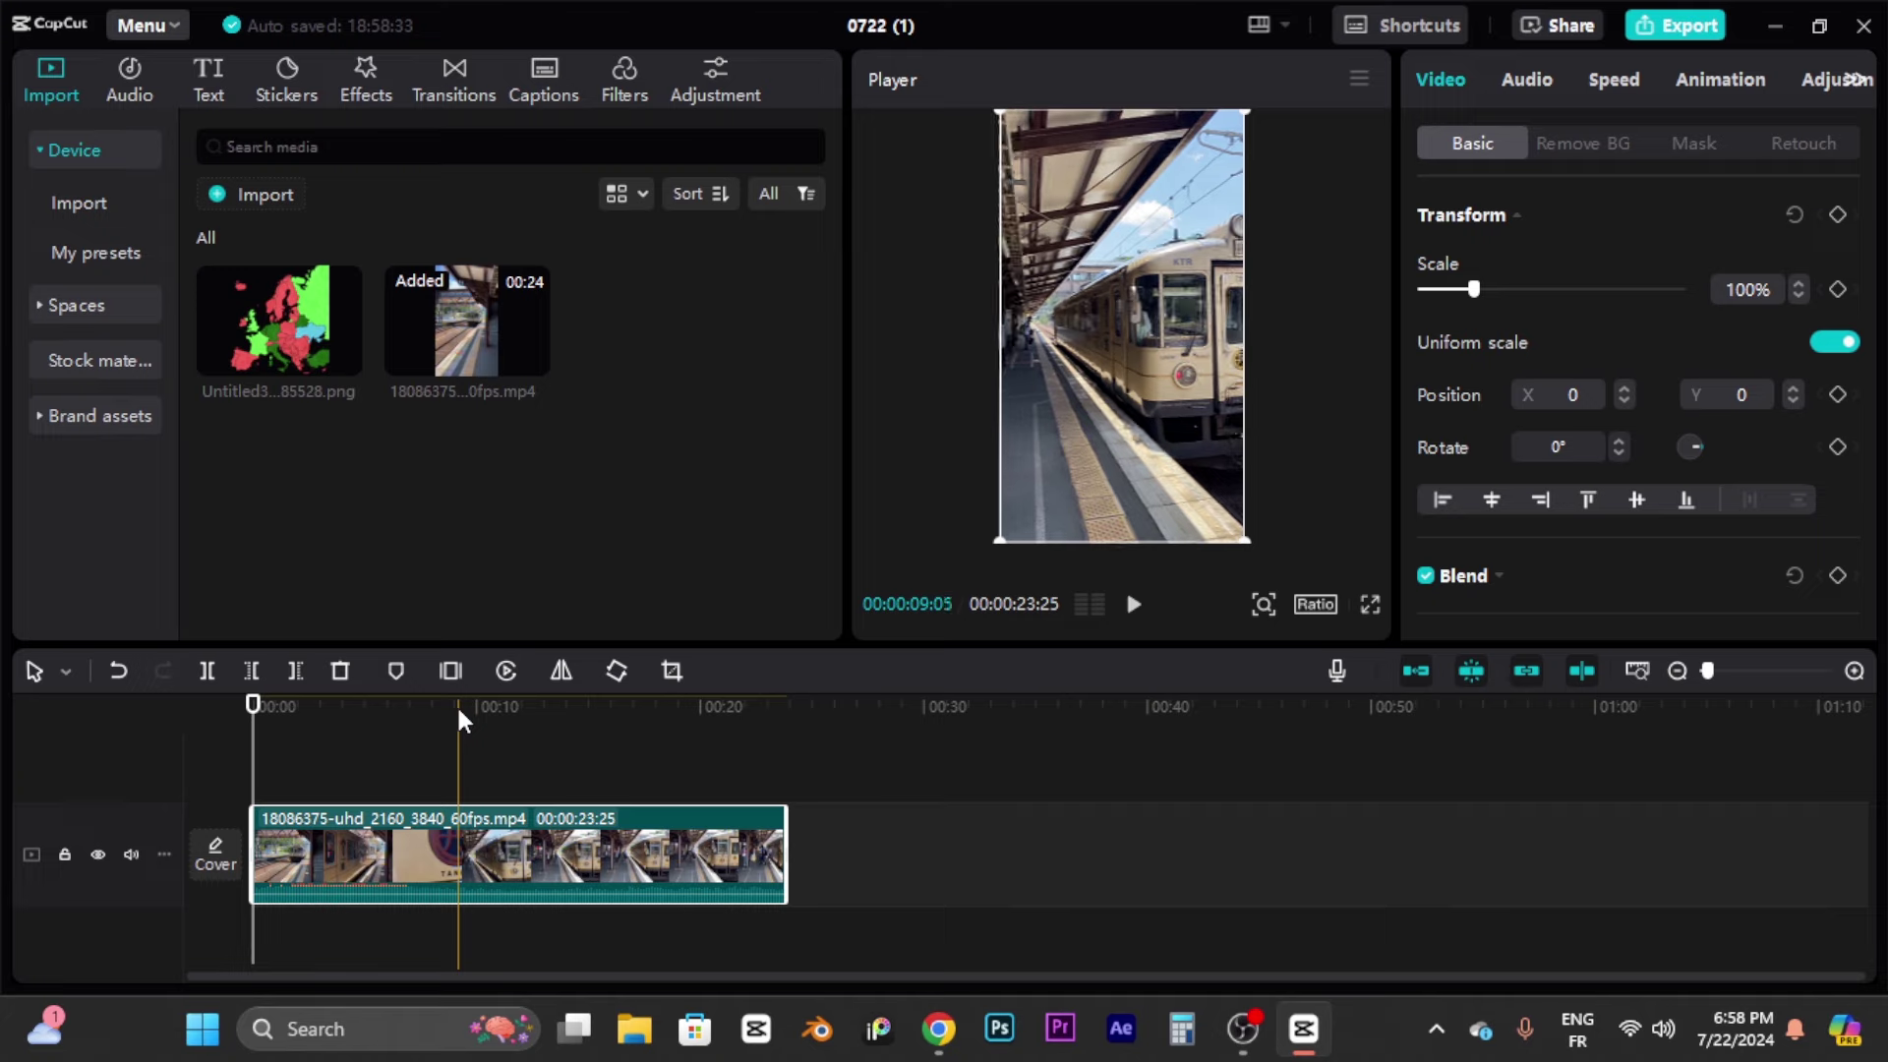
pyautogui.click(459, 713)
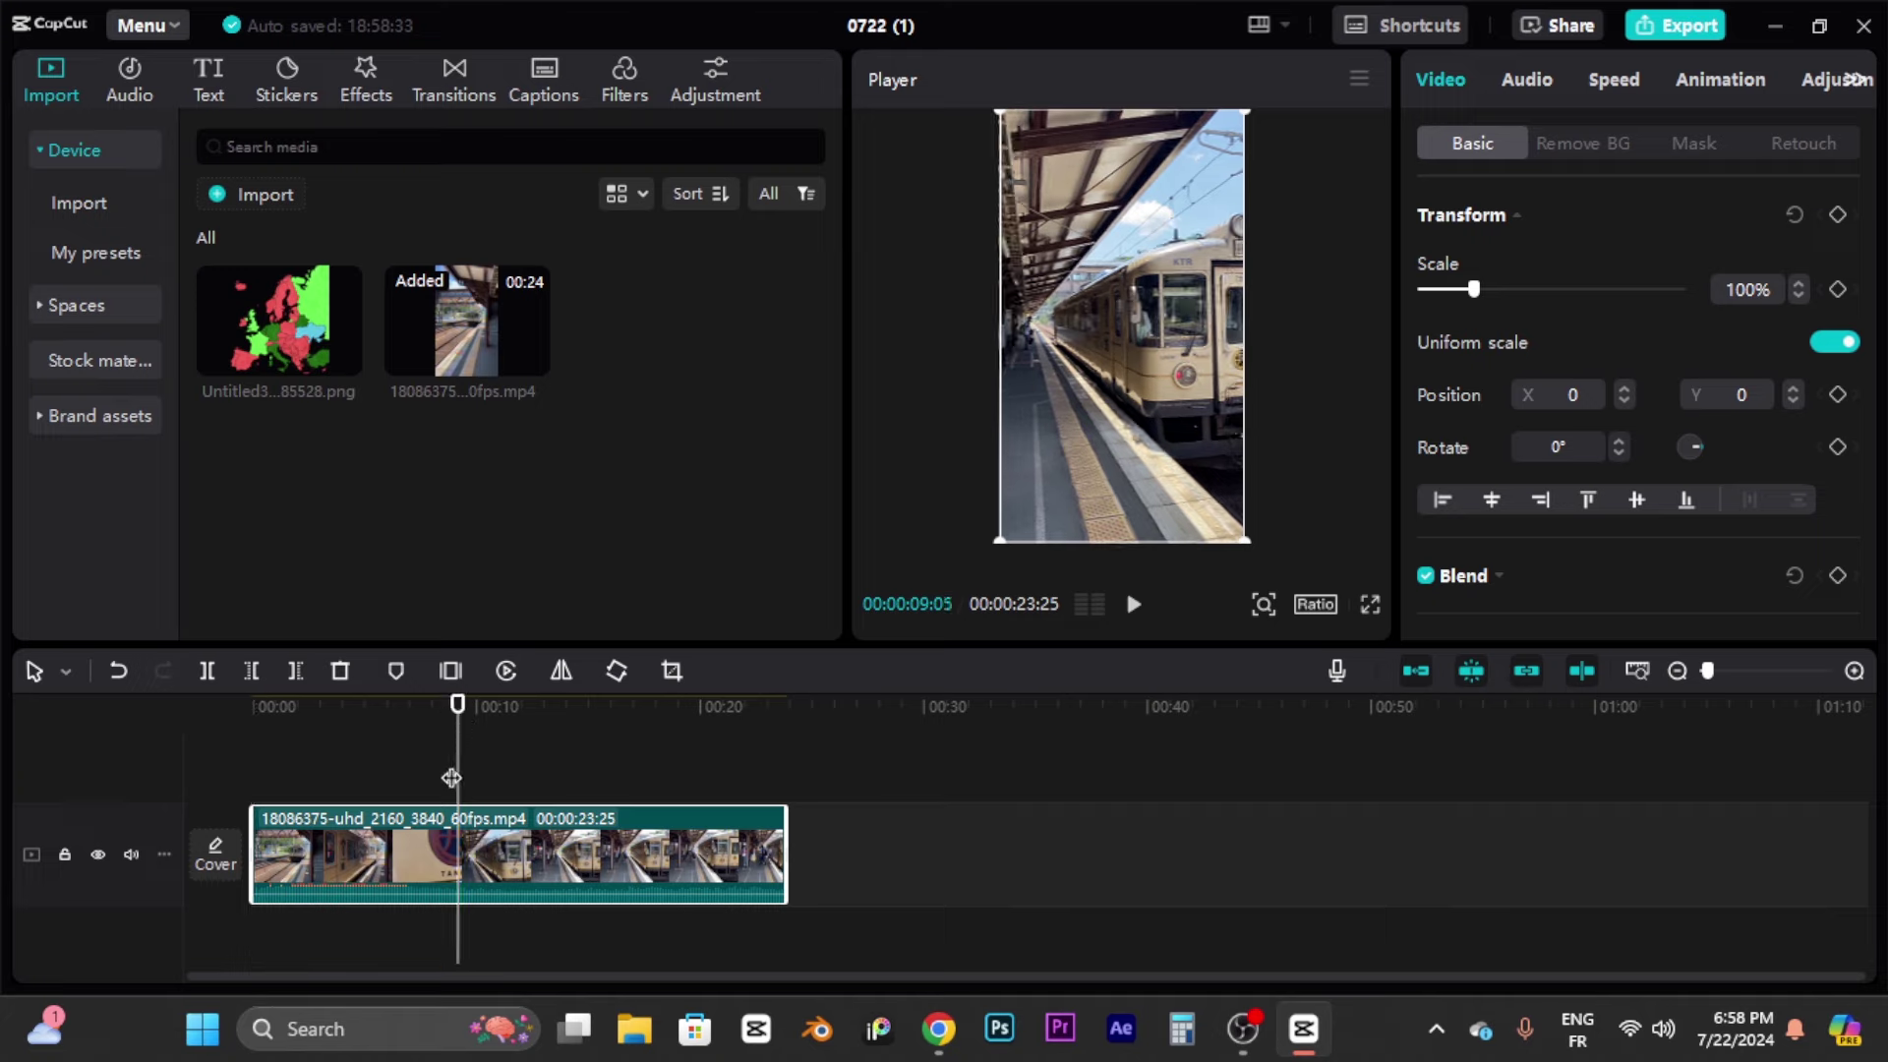
pyautogui.click(293, 672)
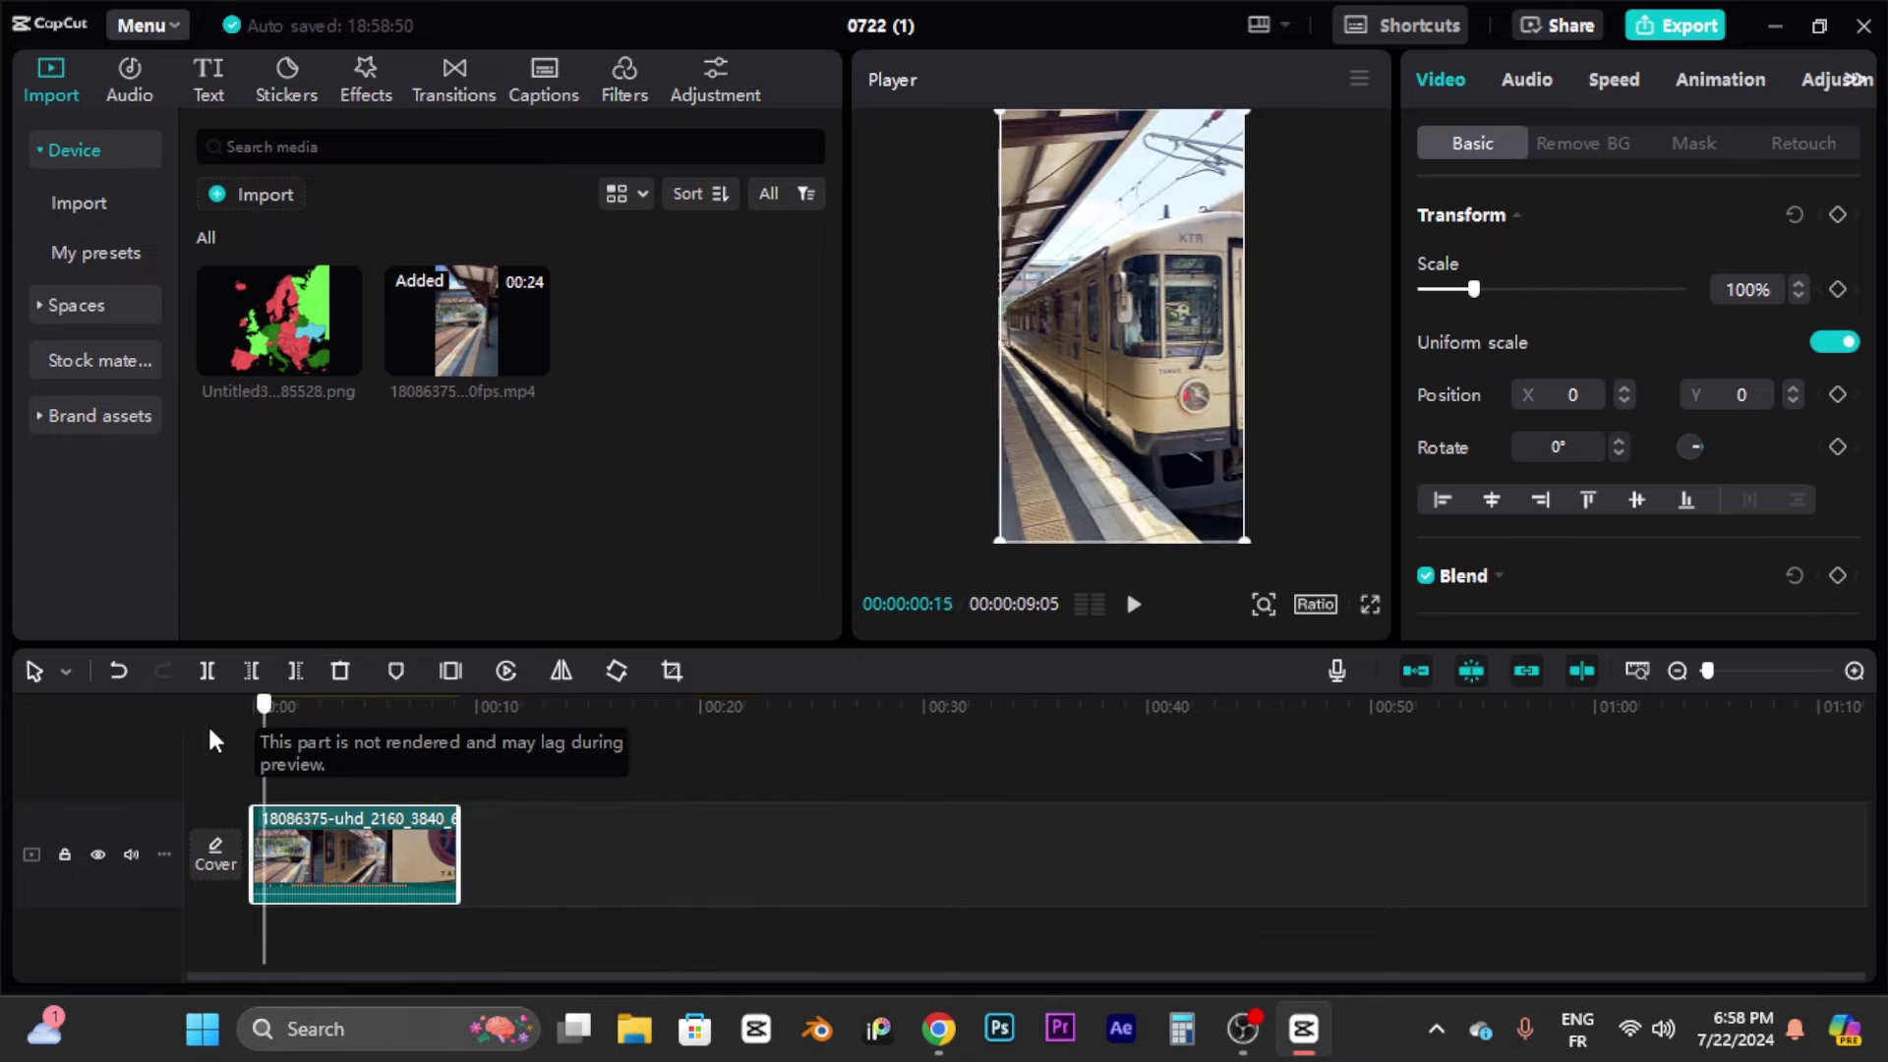
pyautogui.click(417, 708)
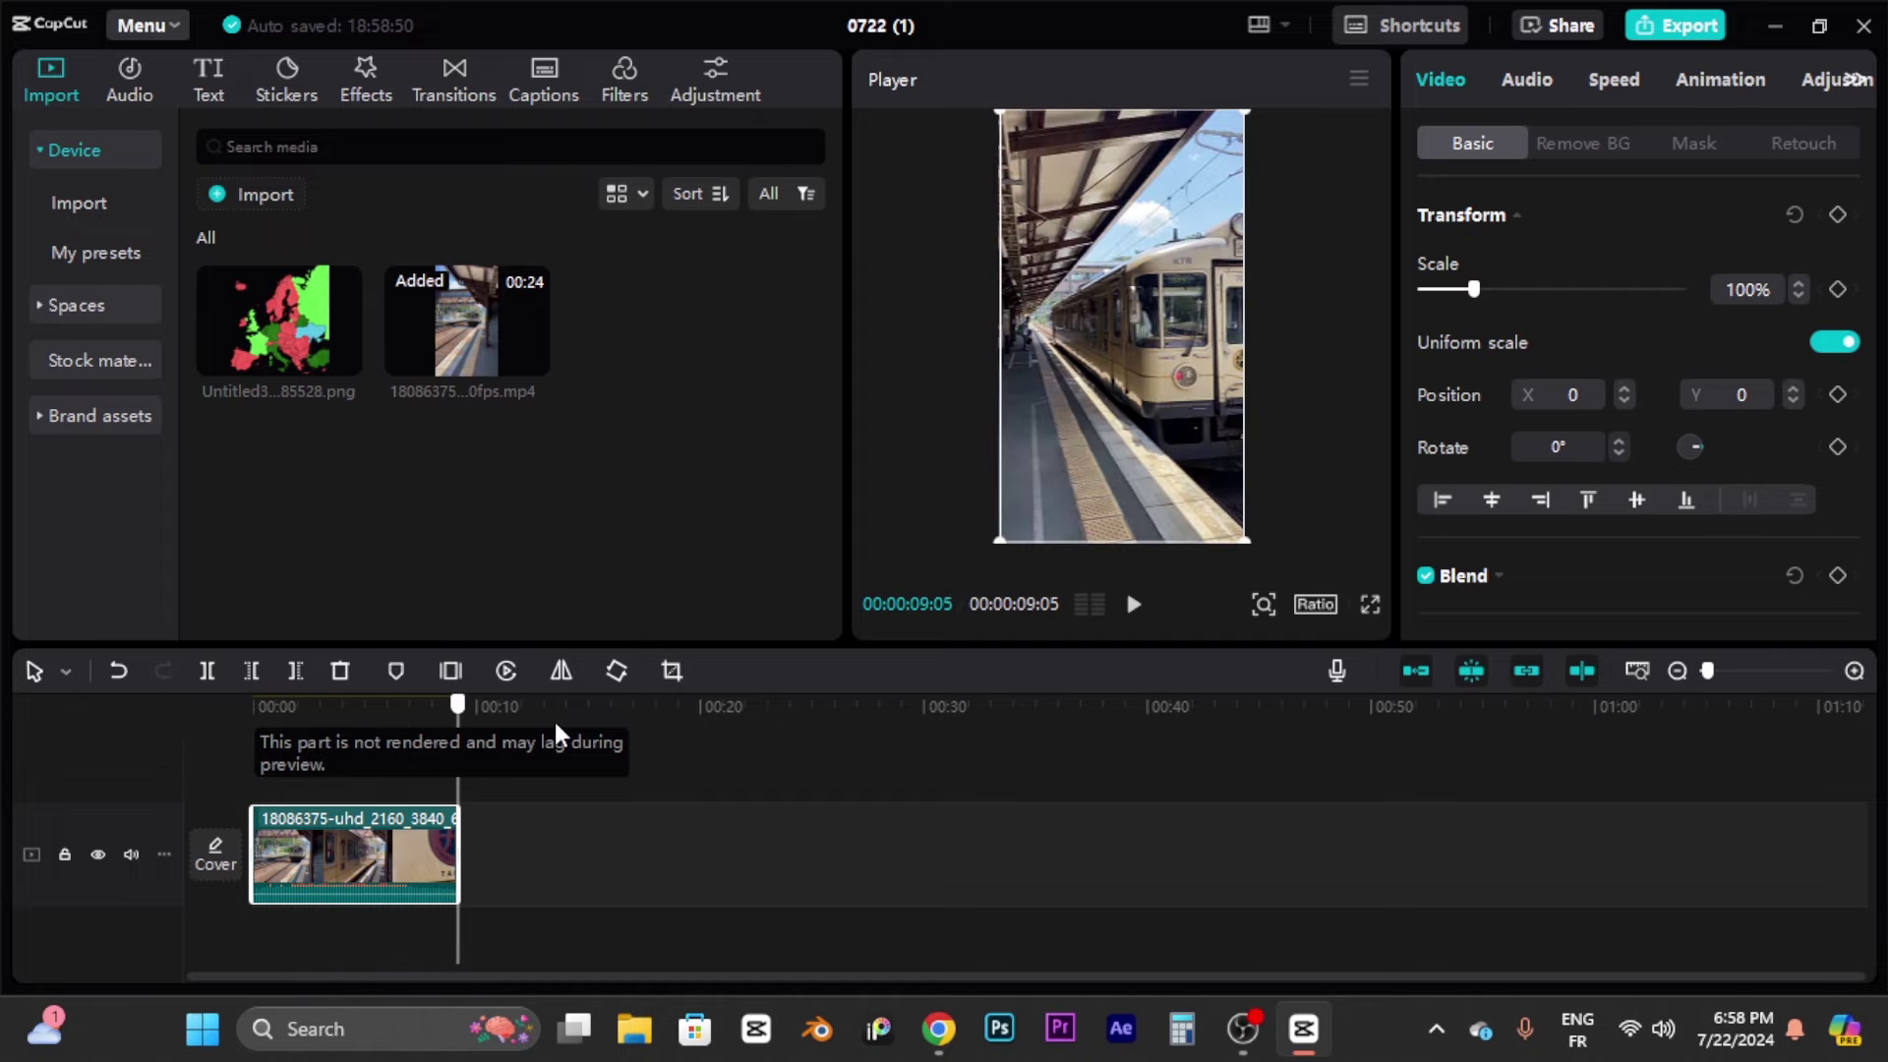
pyautogui.click(254, 708)
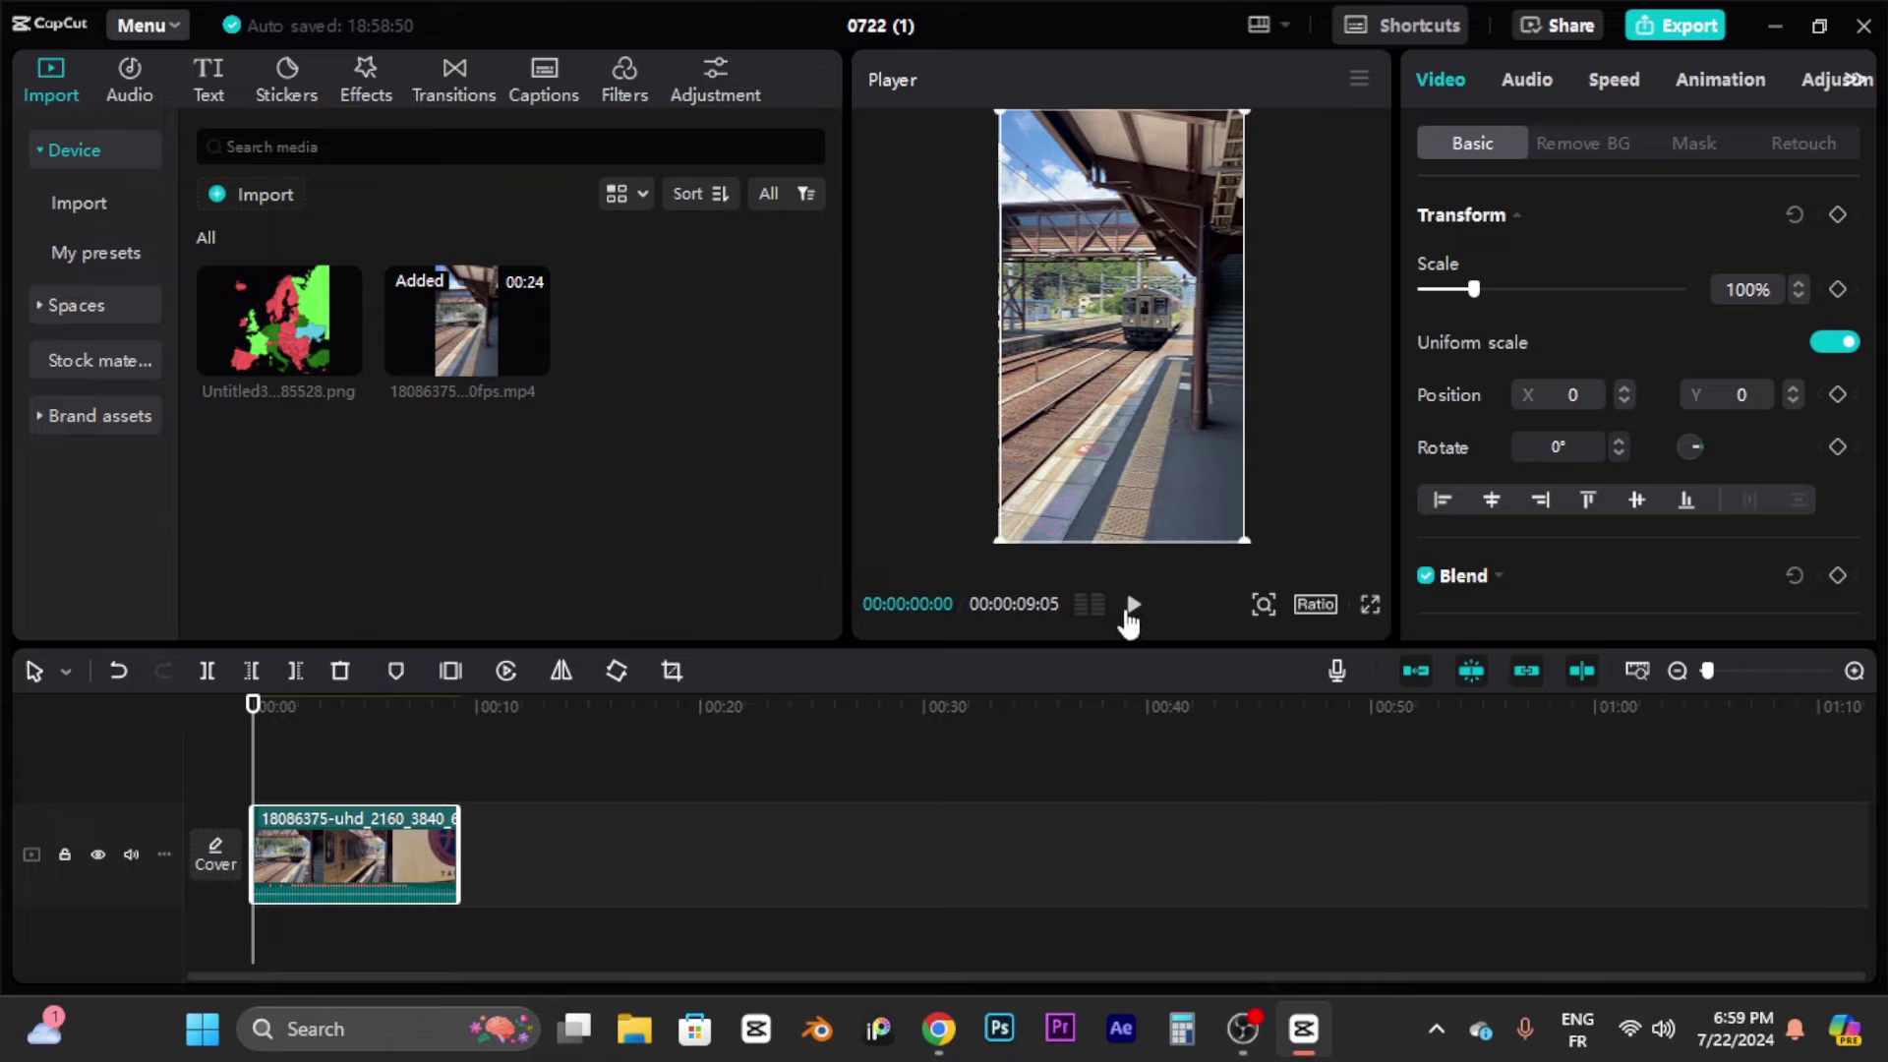
# Step: Mute the train clip by lowering its volume to -∞ dB, and play it from the start to check
pyautogui.click(1133, 606)
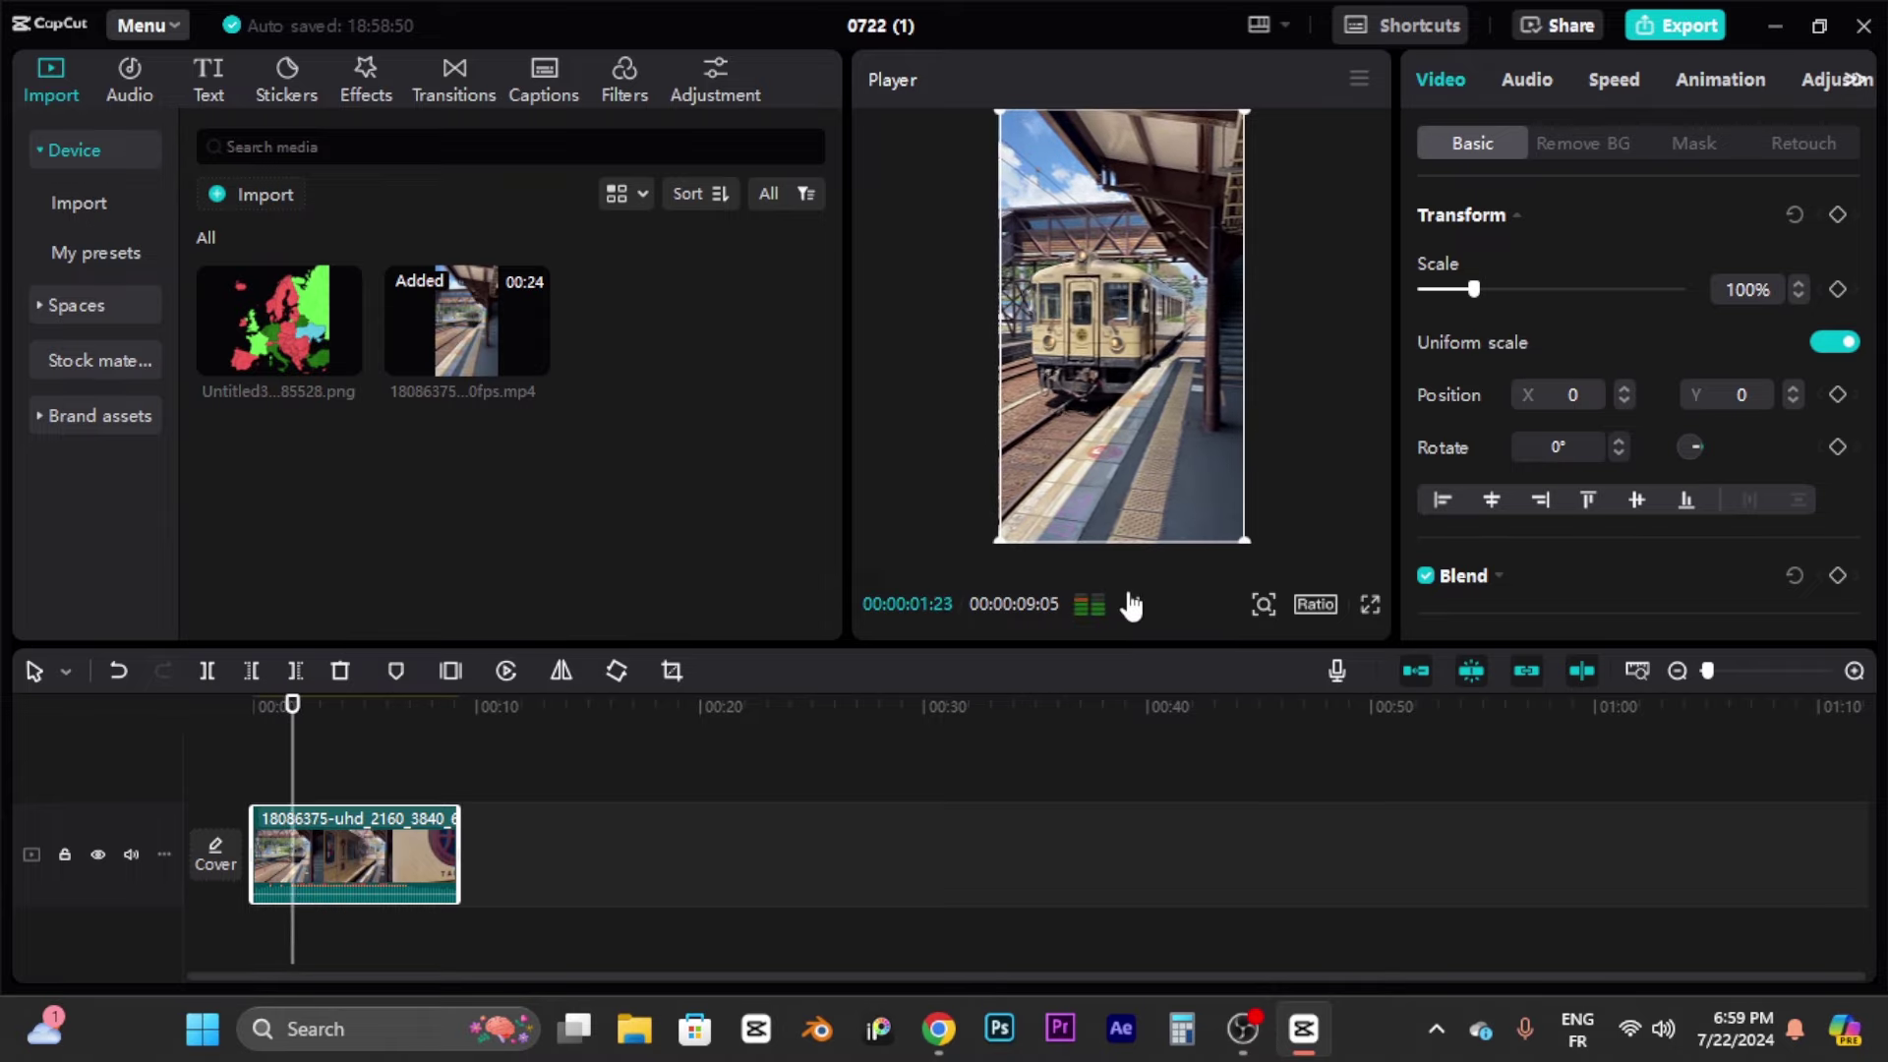
pyautogui.click(1133, 604)
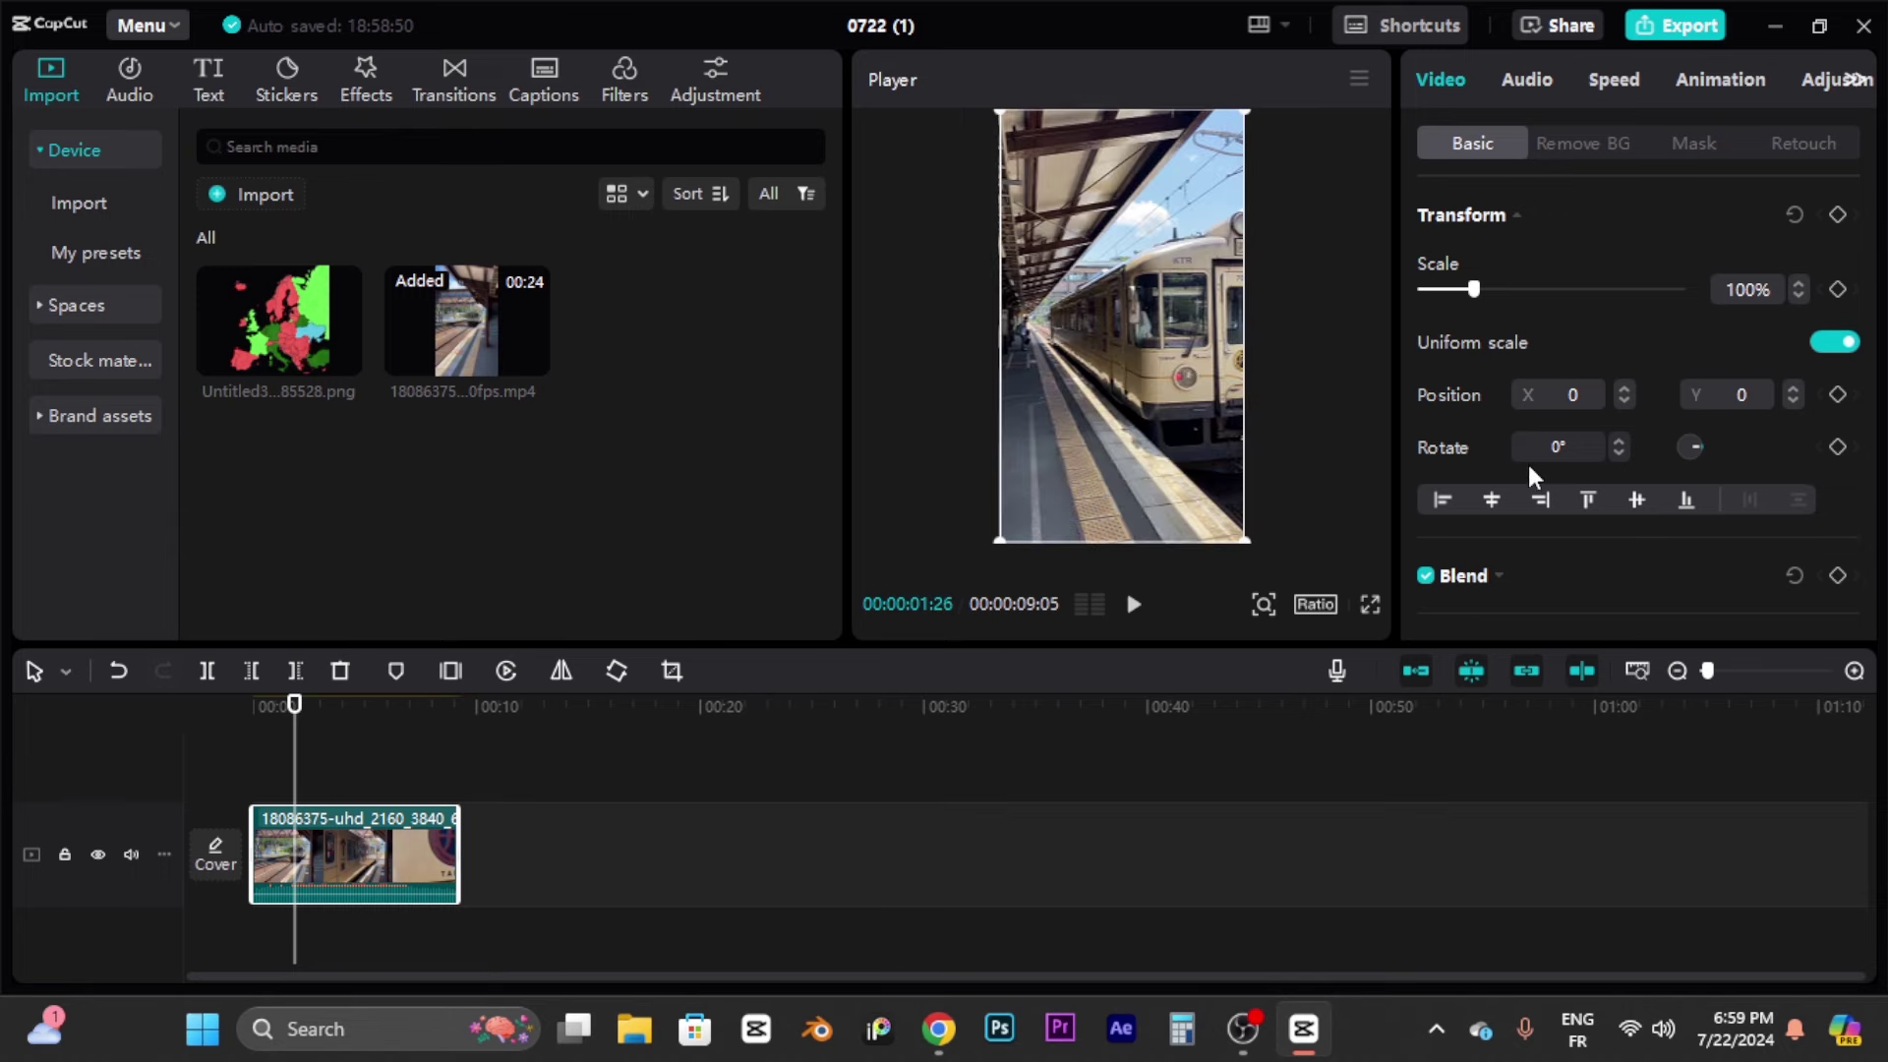
pyautogui.click(1527, 80)
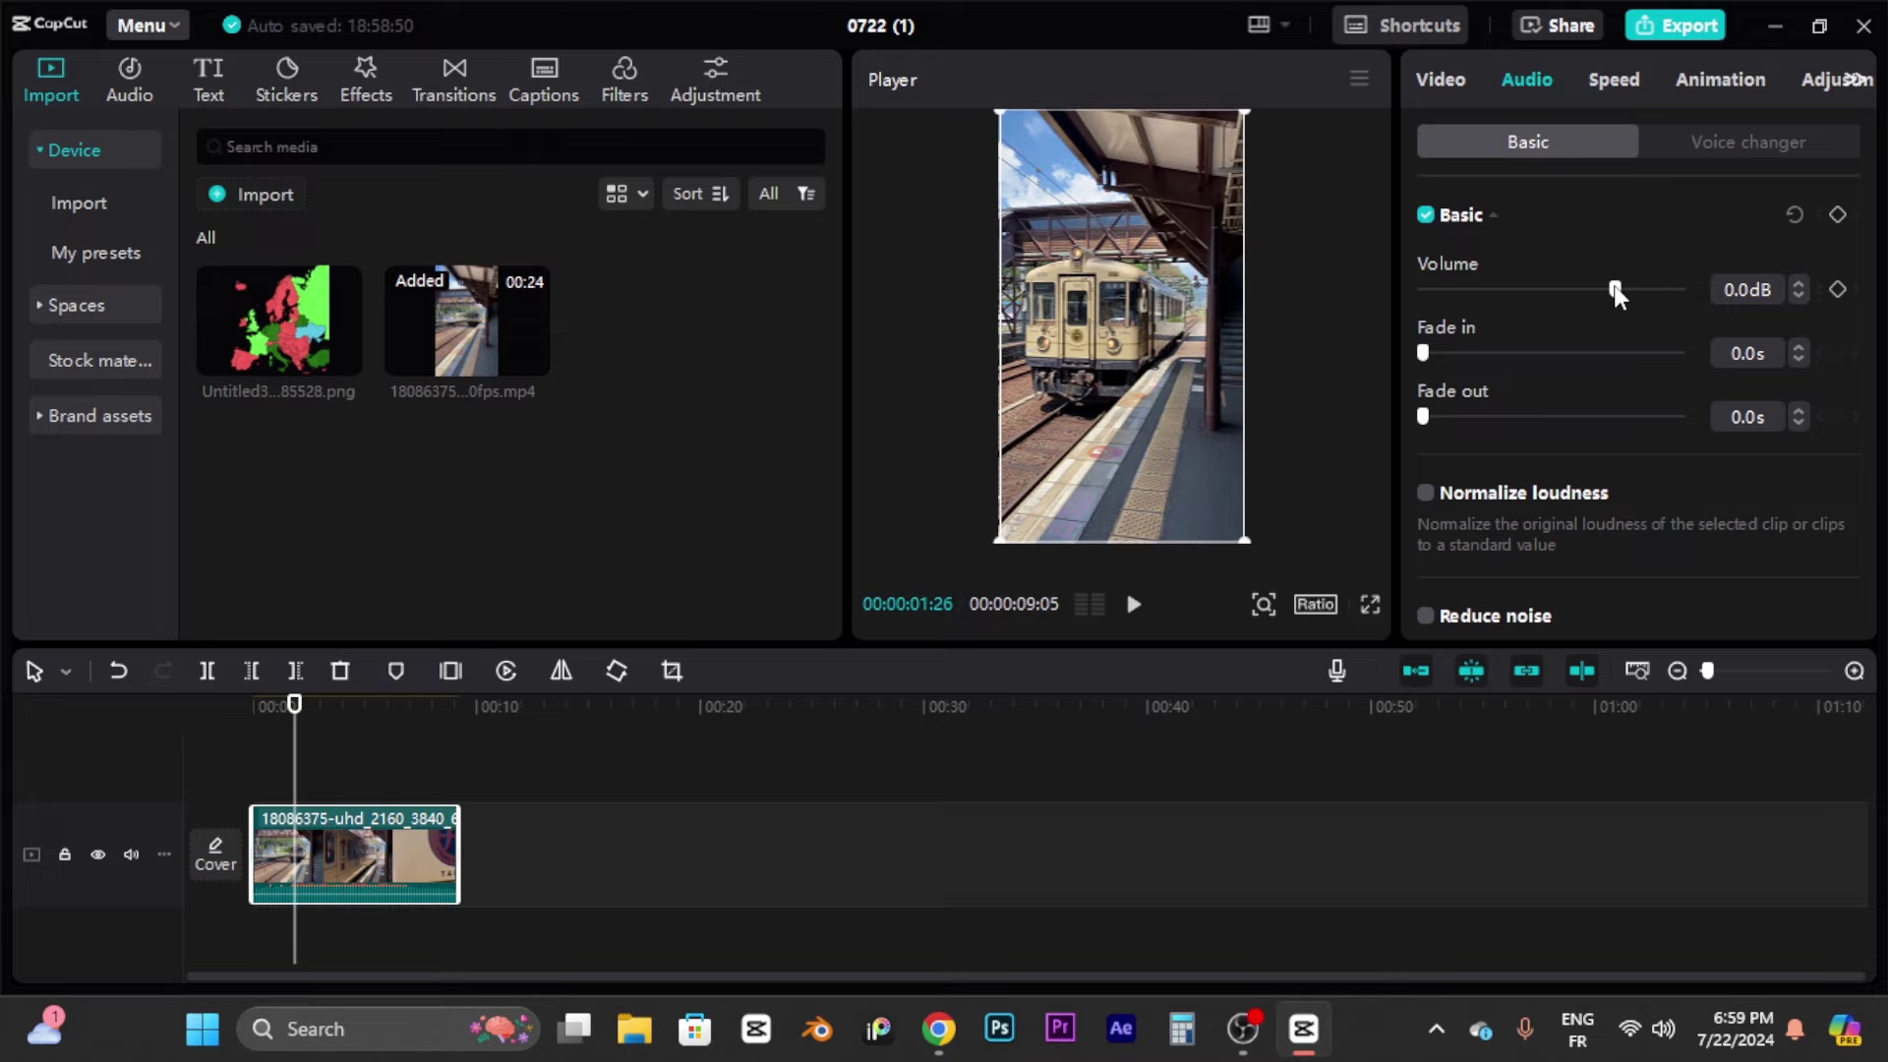
pyautogui.moveTo(1603, 293); pyautogui.dragTo(1413, 307)
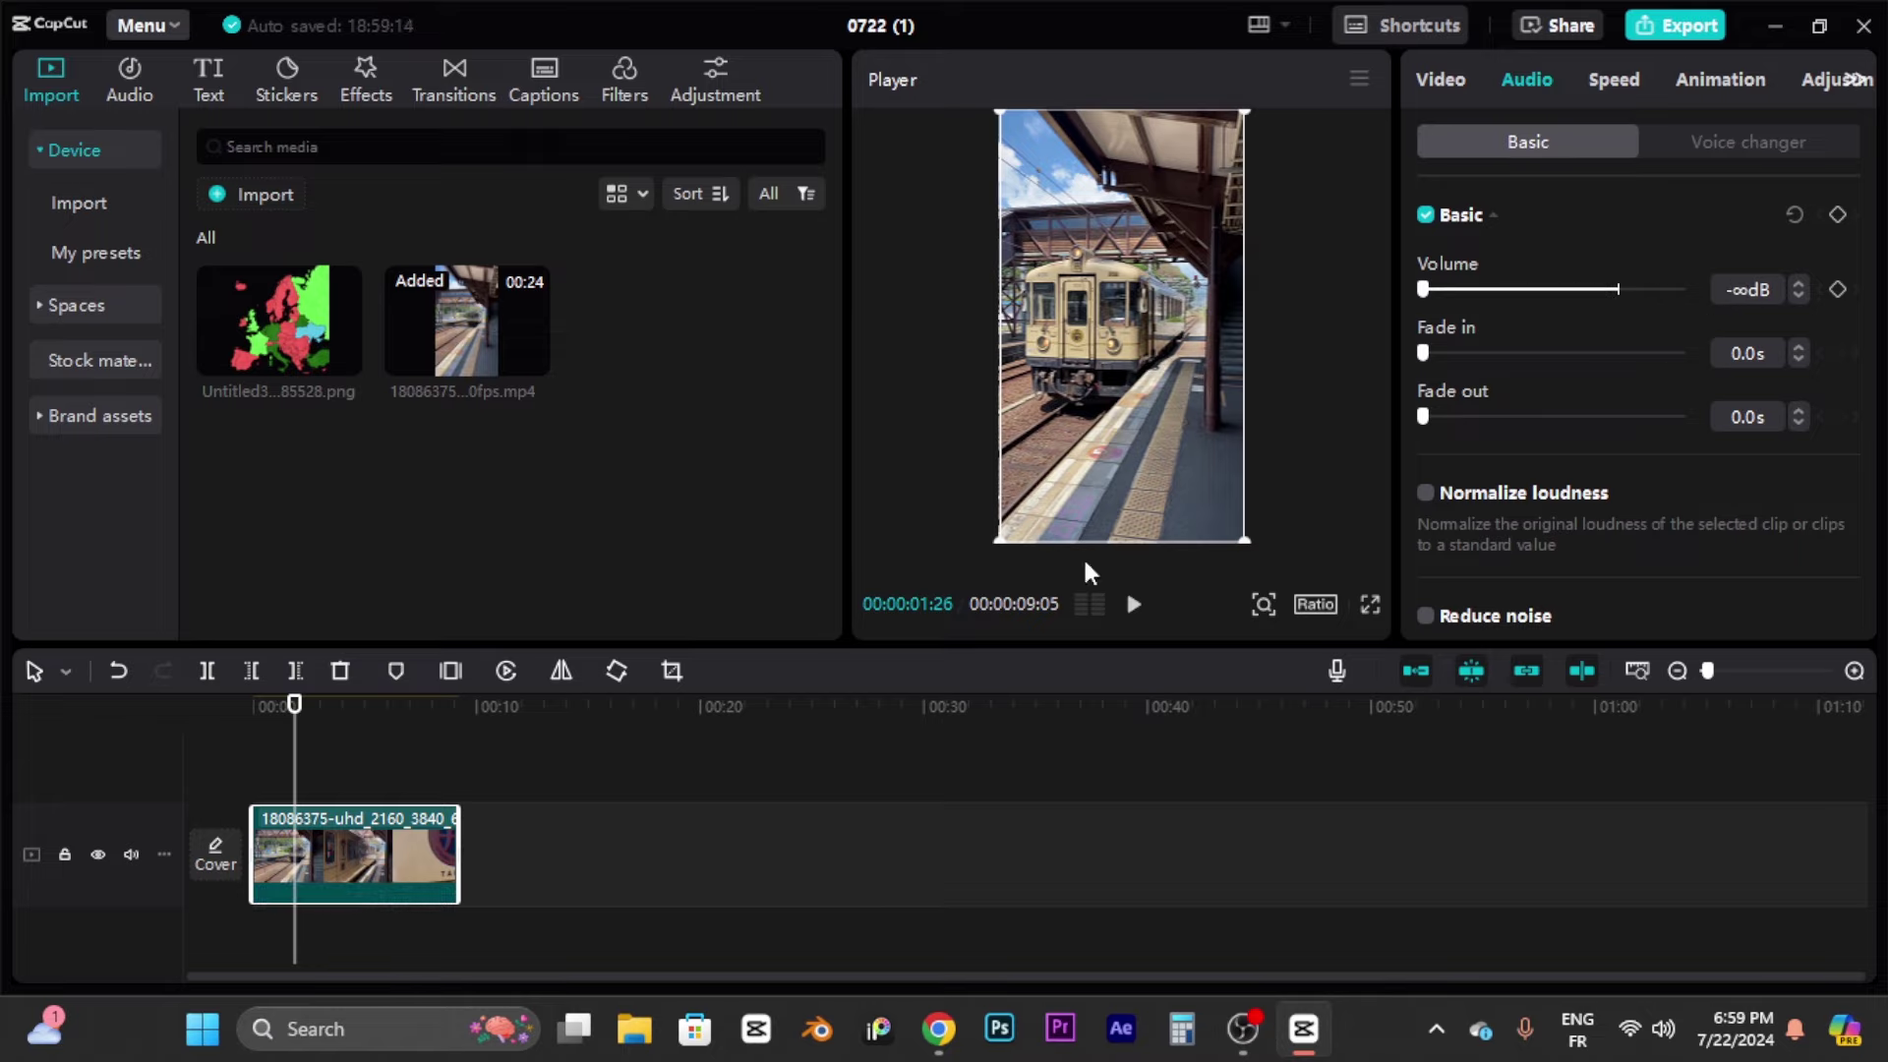
pyautogui.press('Home')
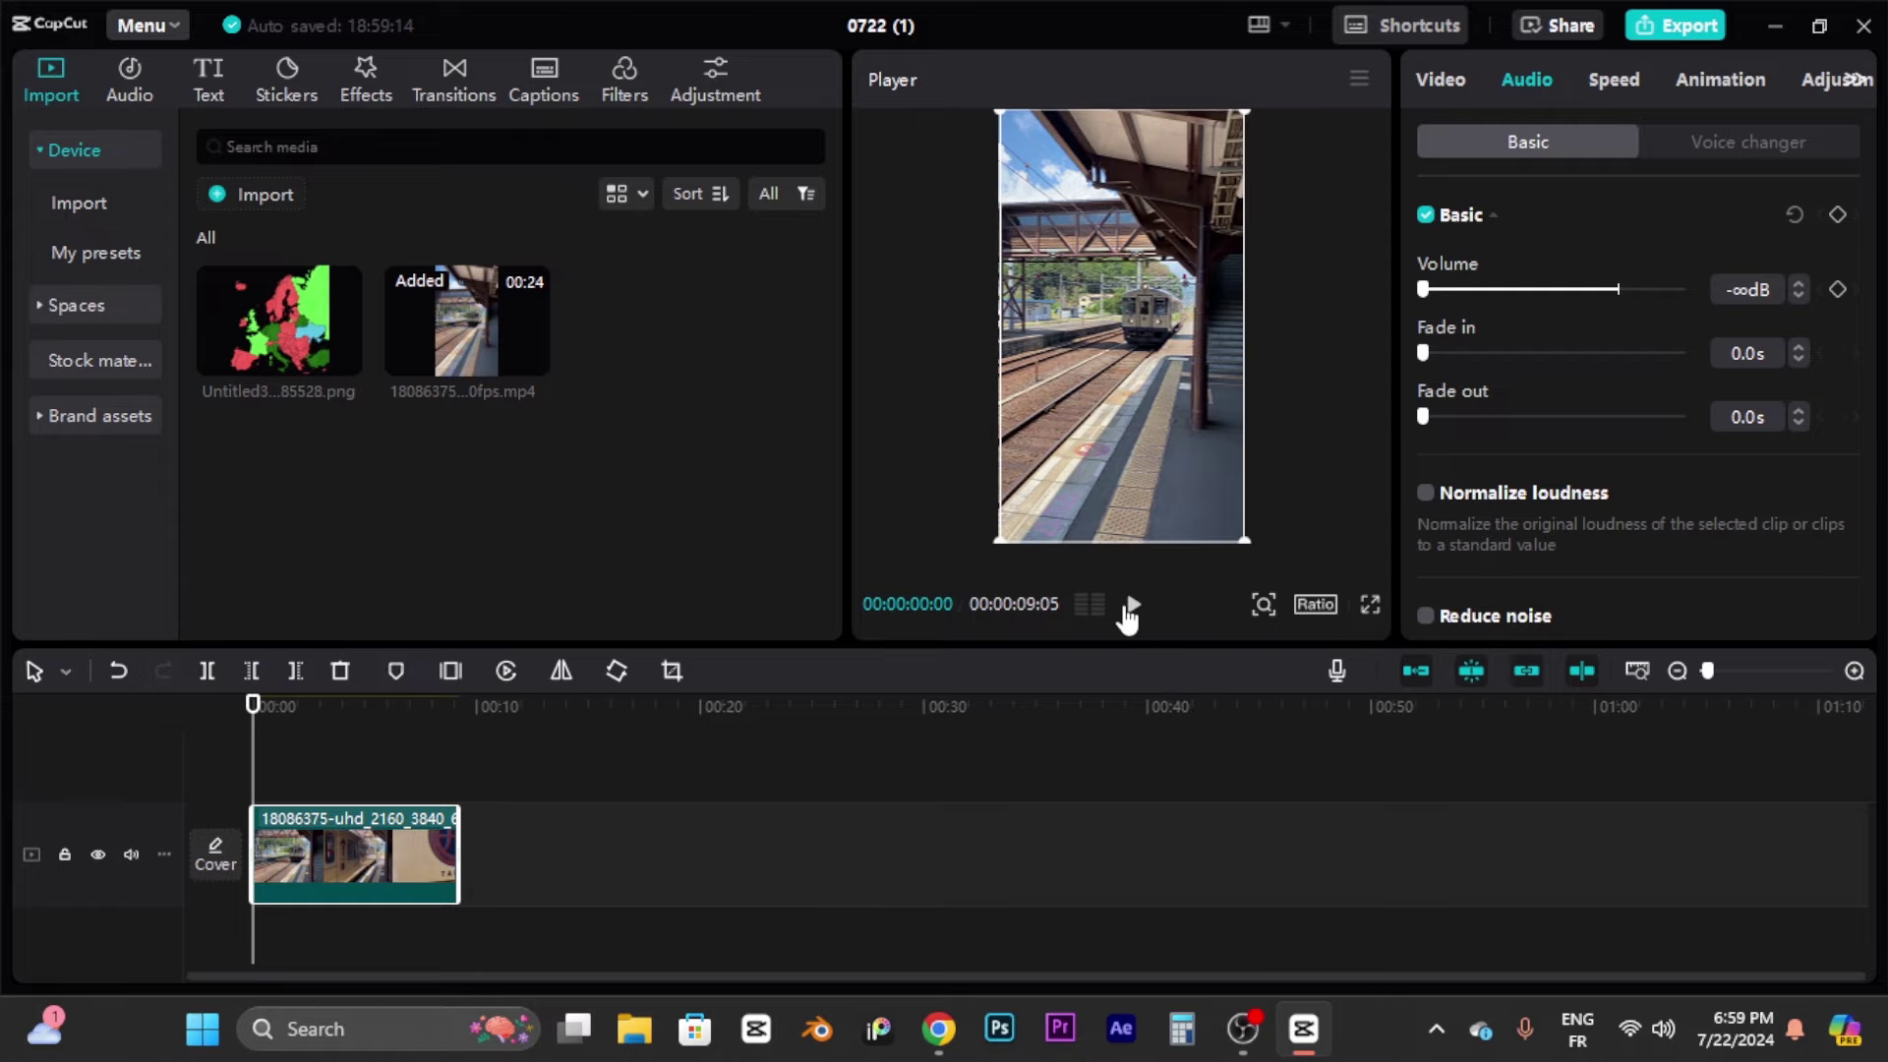
pyautogui.click(1130, 607)
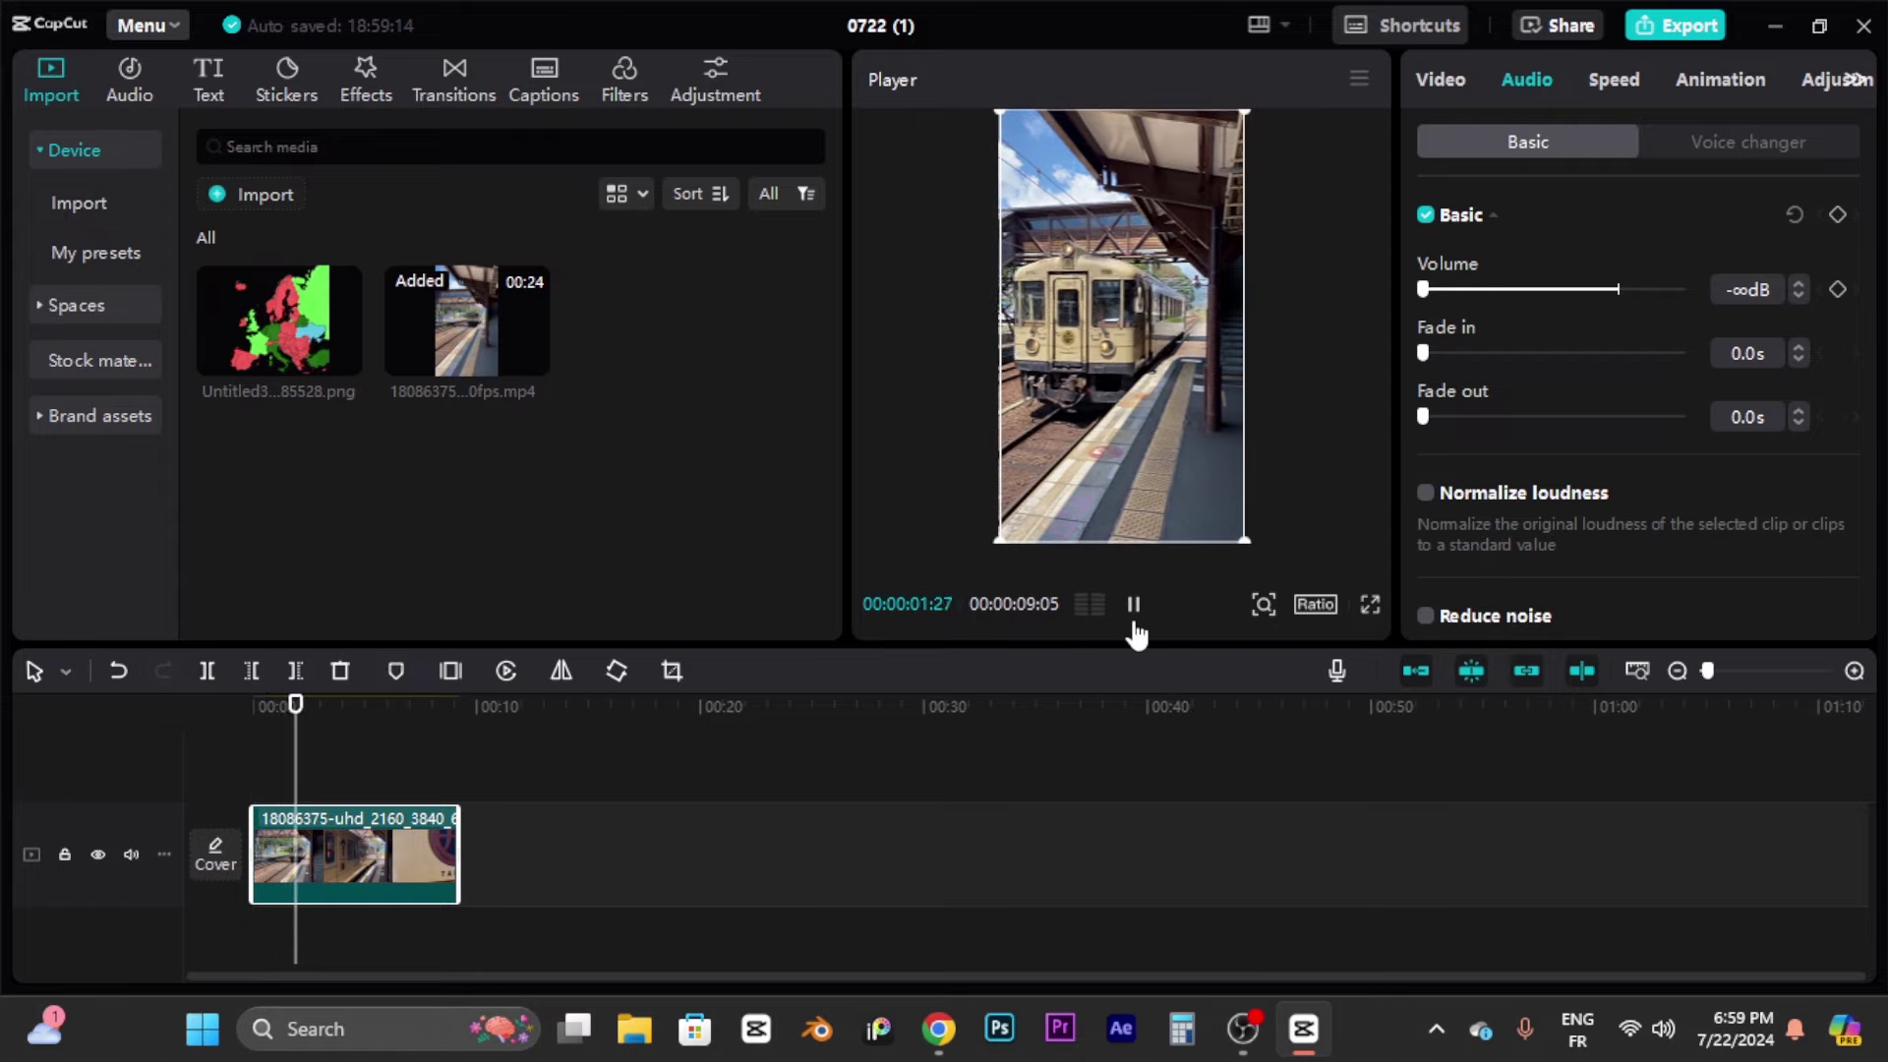
pyautogui.click(1133, 621)
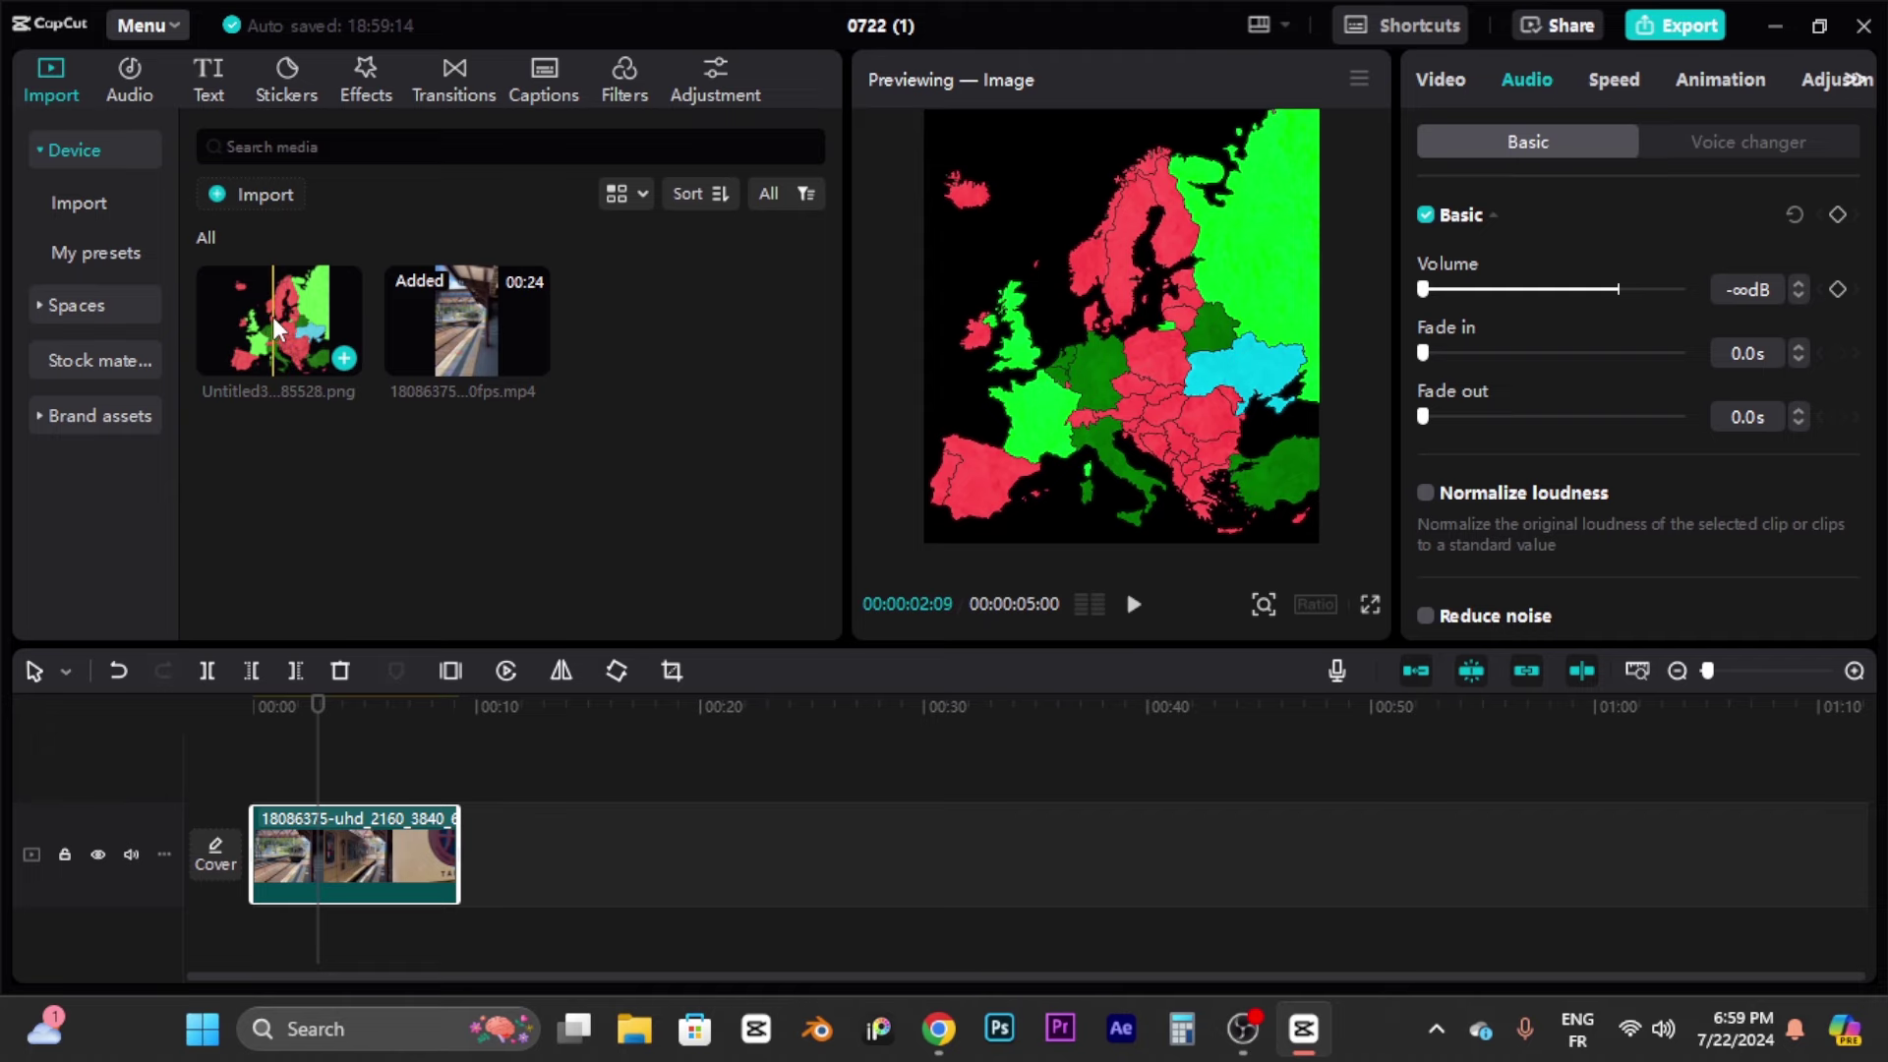
# Step: Overlay the map image above the train clip for its full 00:00:09:05 length and lower it to Y -263
pyautogui.moveTo(273, 316); pyautogui.dragTo(453, 783)
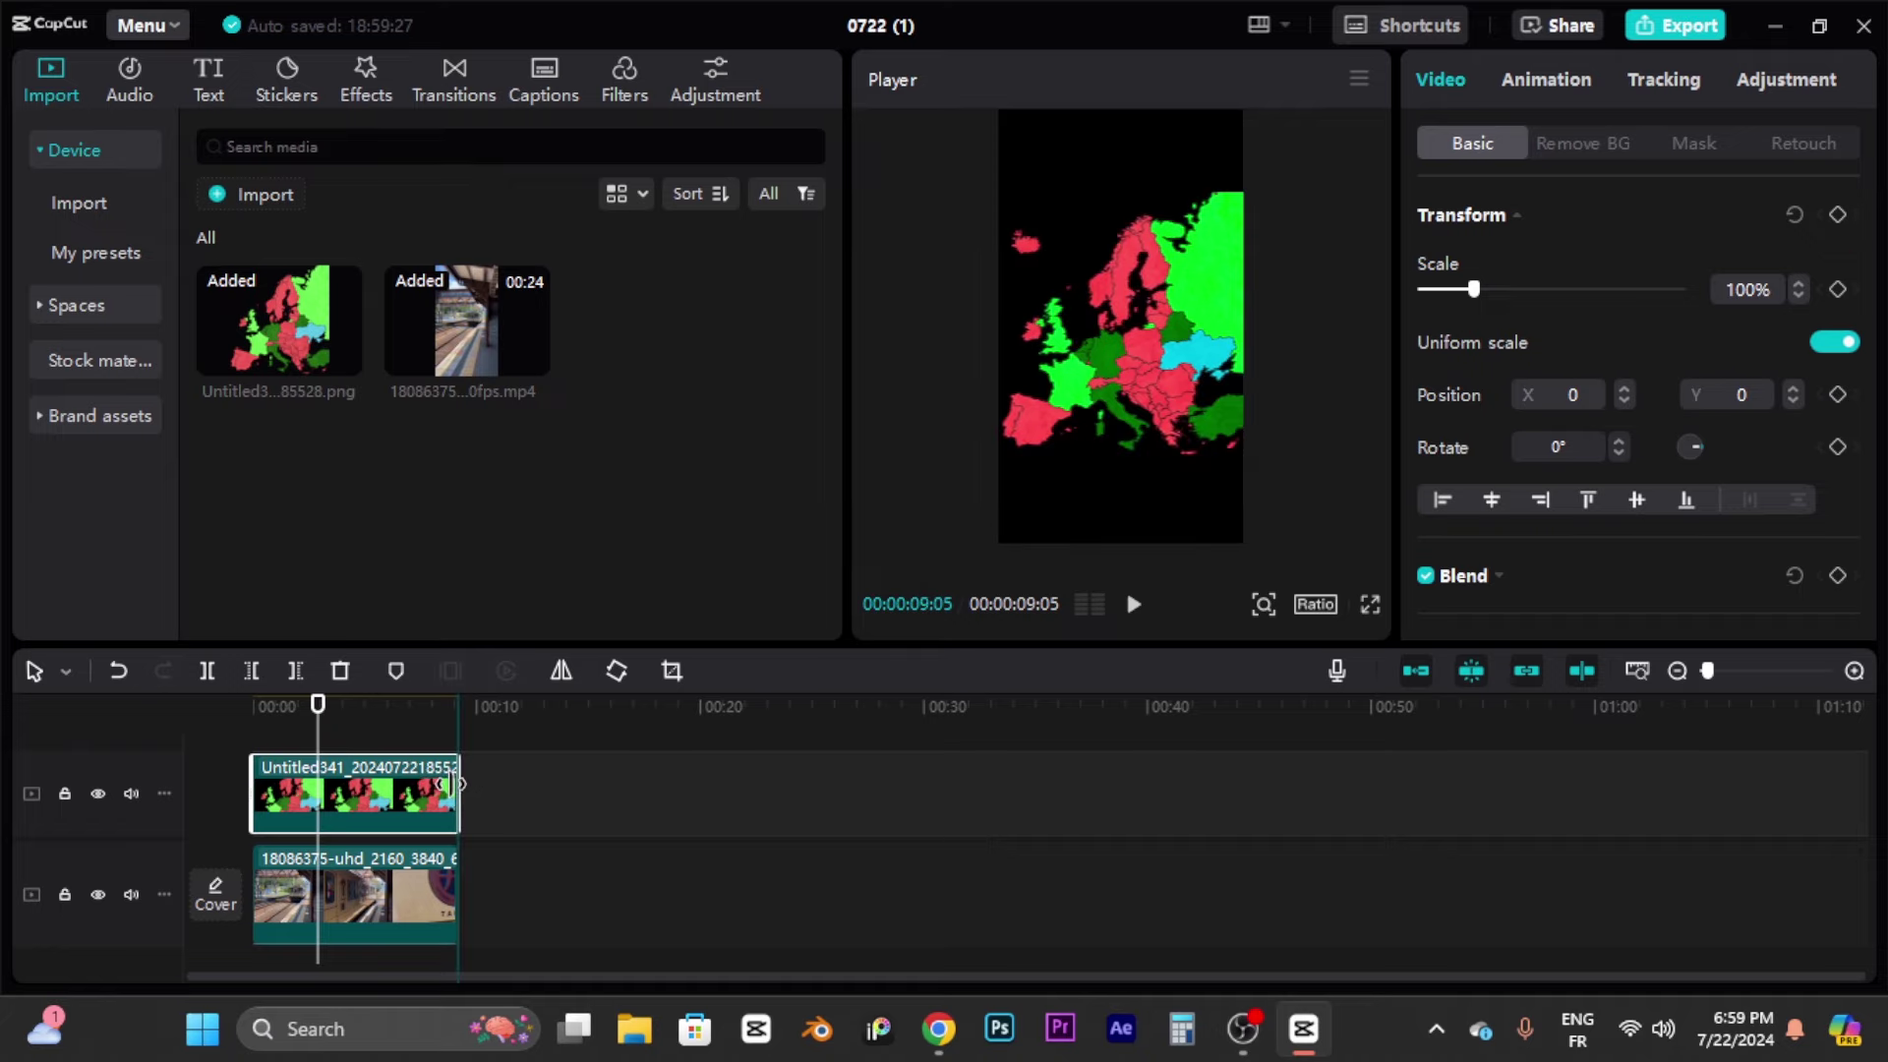
pyautogui.click(341, 711)
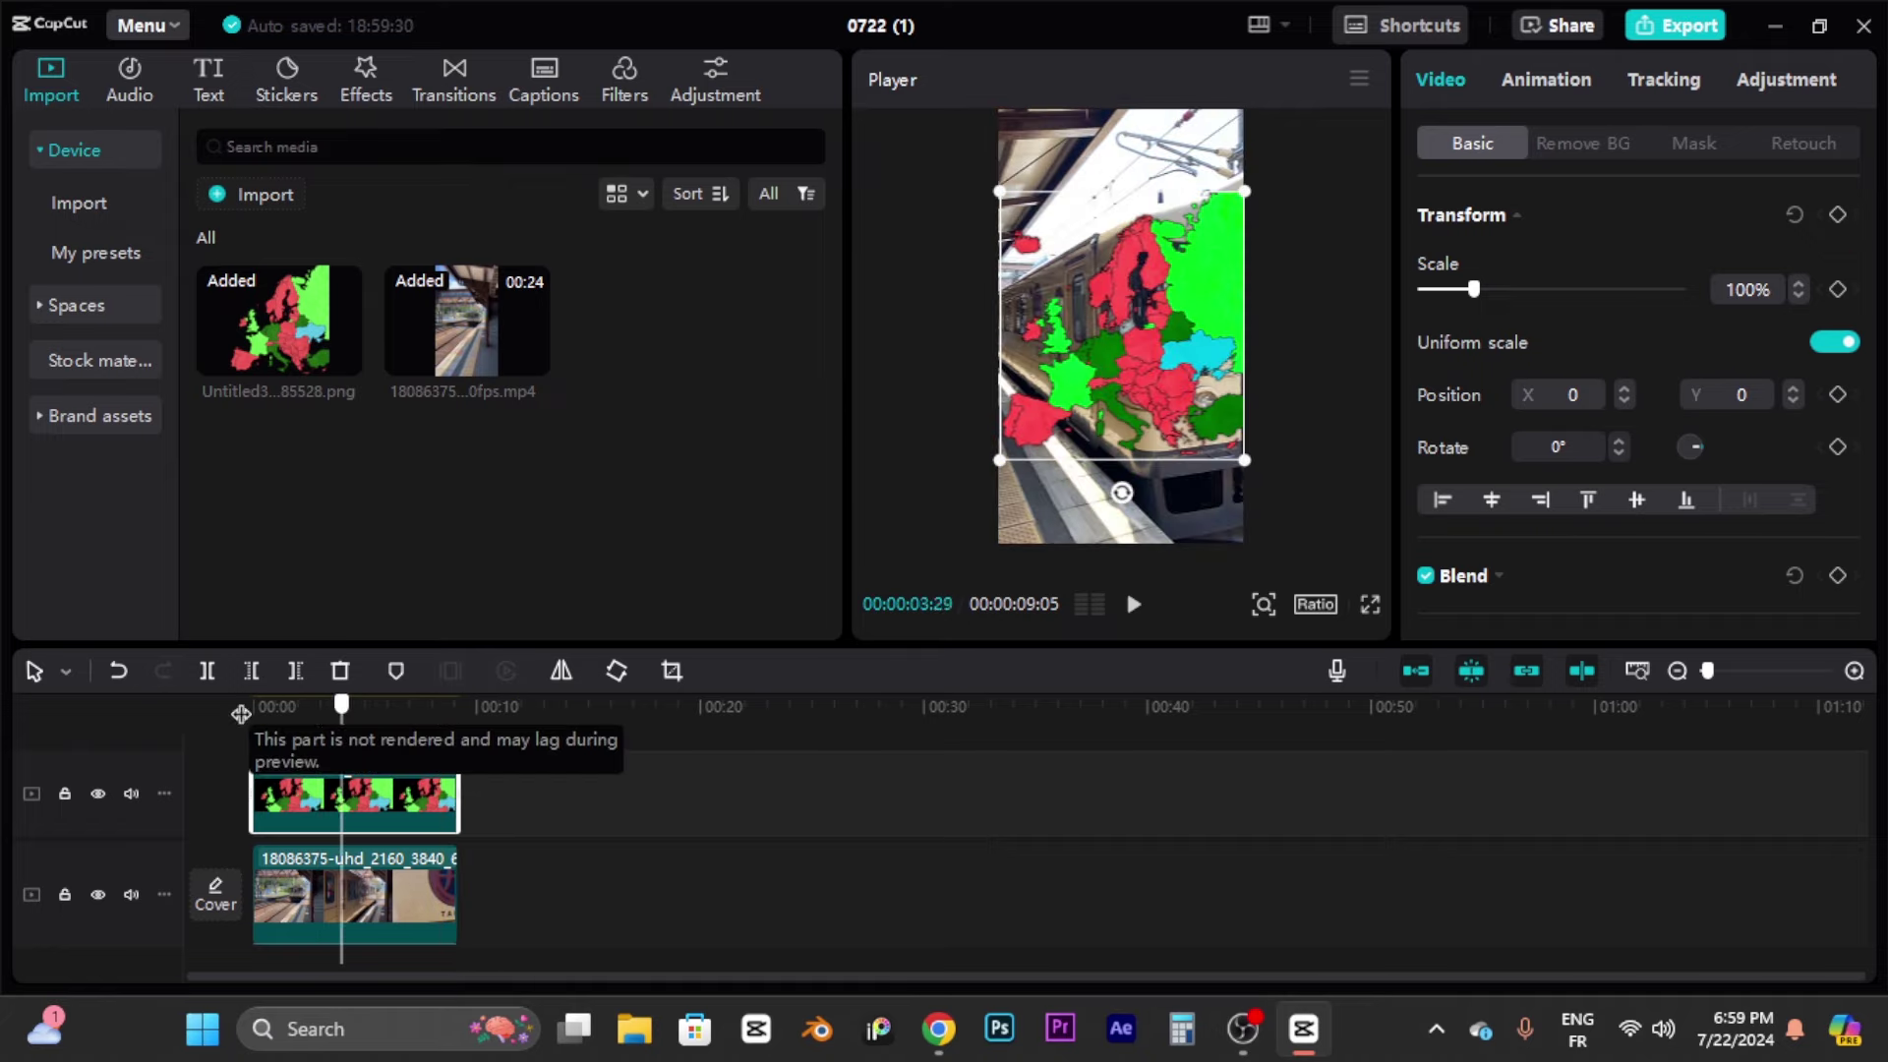
pyautogui.click(241, 714)
pyautogui.moveTo(1182, 277)
pyautogui.mouseDown()
pyautogui.moveTo(1156, 258)
pyautogui.moveTo(1182, 261)
pyautogui.moveTo(1182, 310)
pyautogui.moveTo(1182, 228)
pyautogui.moveTo(1167, 271)
pyautogui.moveTo(1183, 304)
pyautogui.mouseUp()
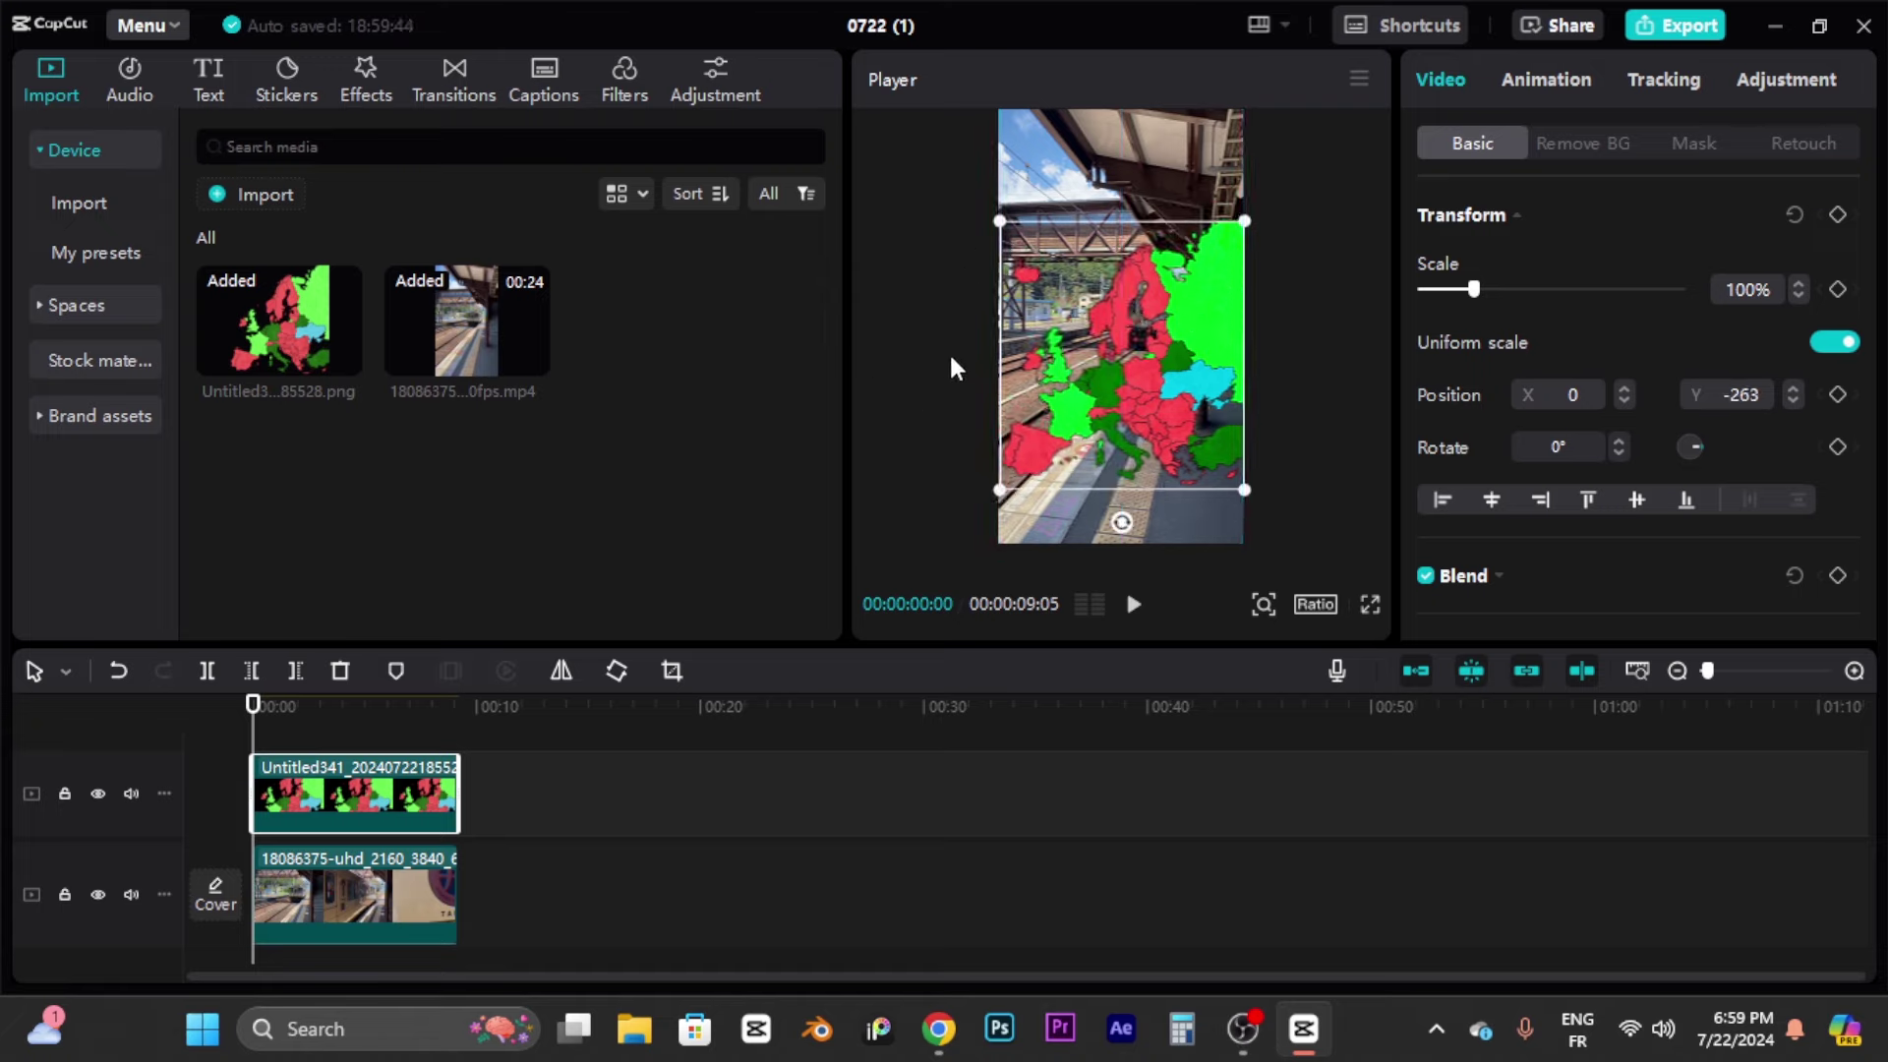
# Step: Play the composition in full screen to check how the map looks over the train footage
pyautogui.click(1123, 183)
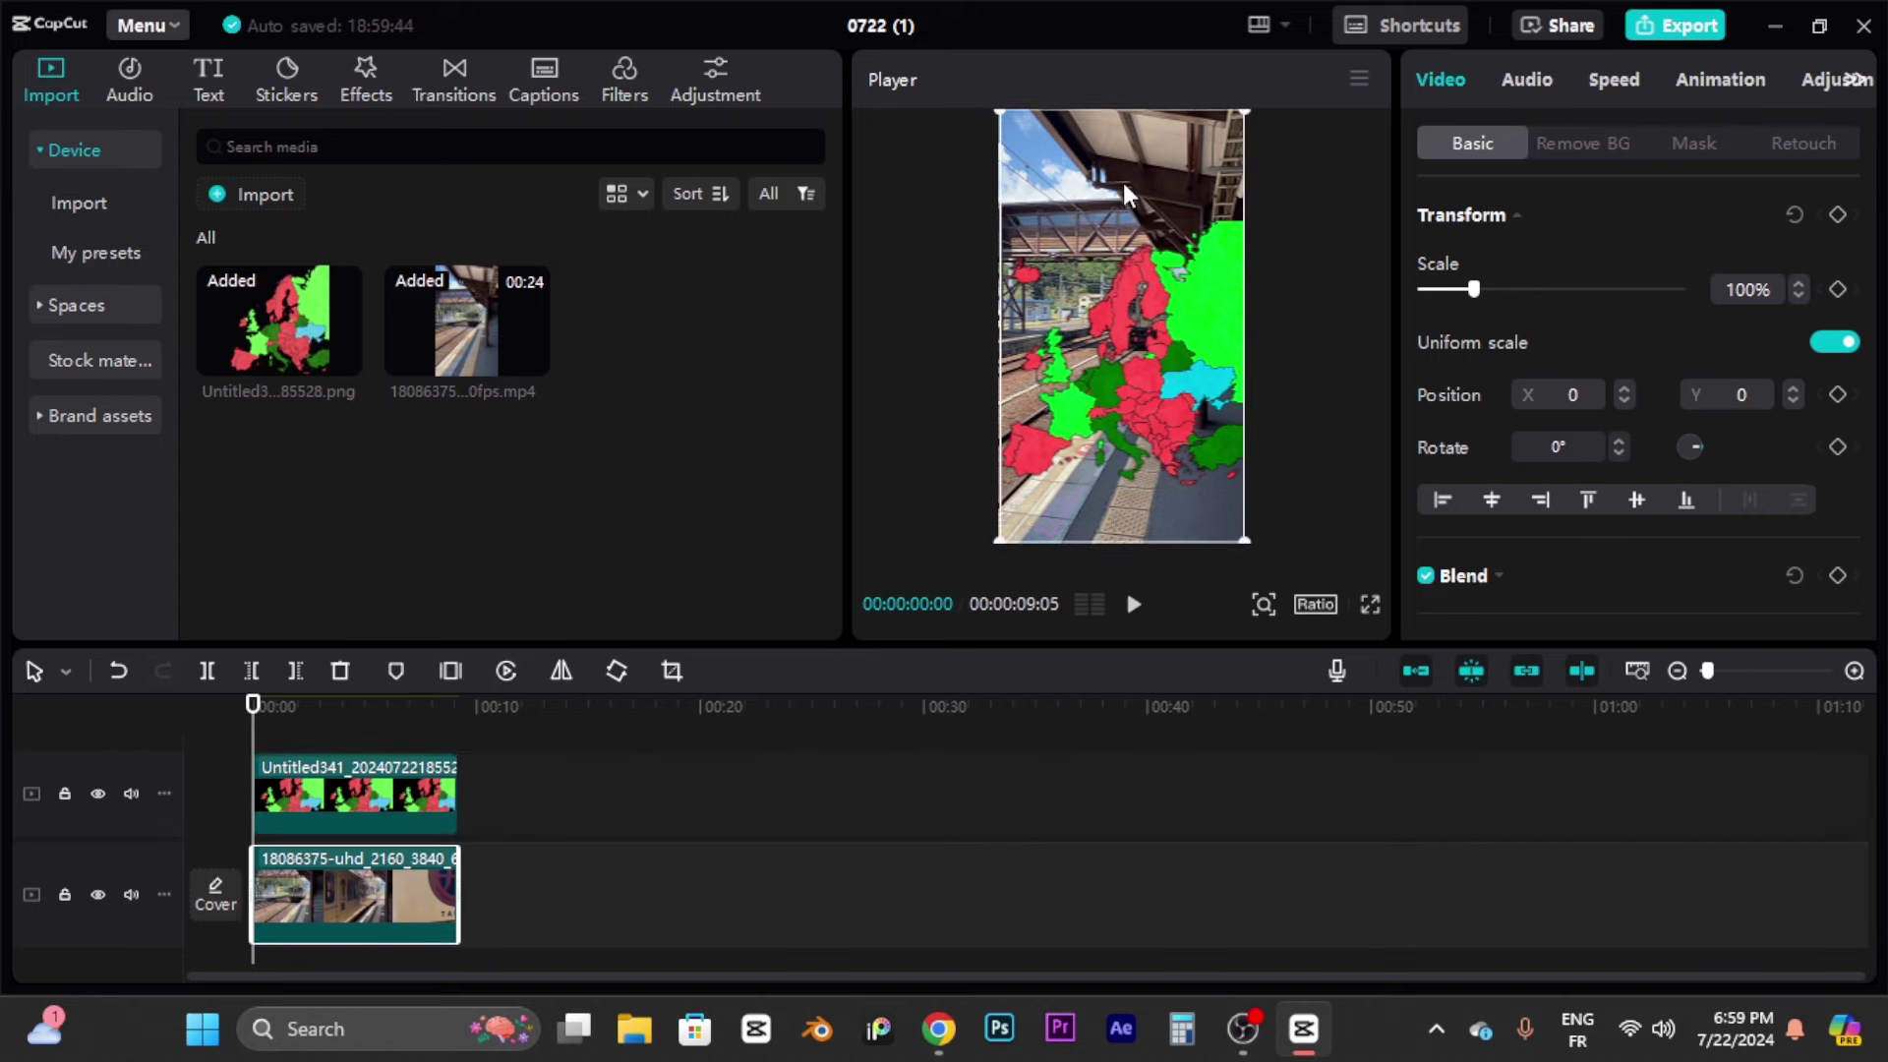
pyautogui.click(1370, 604)
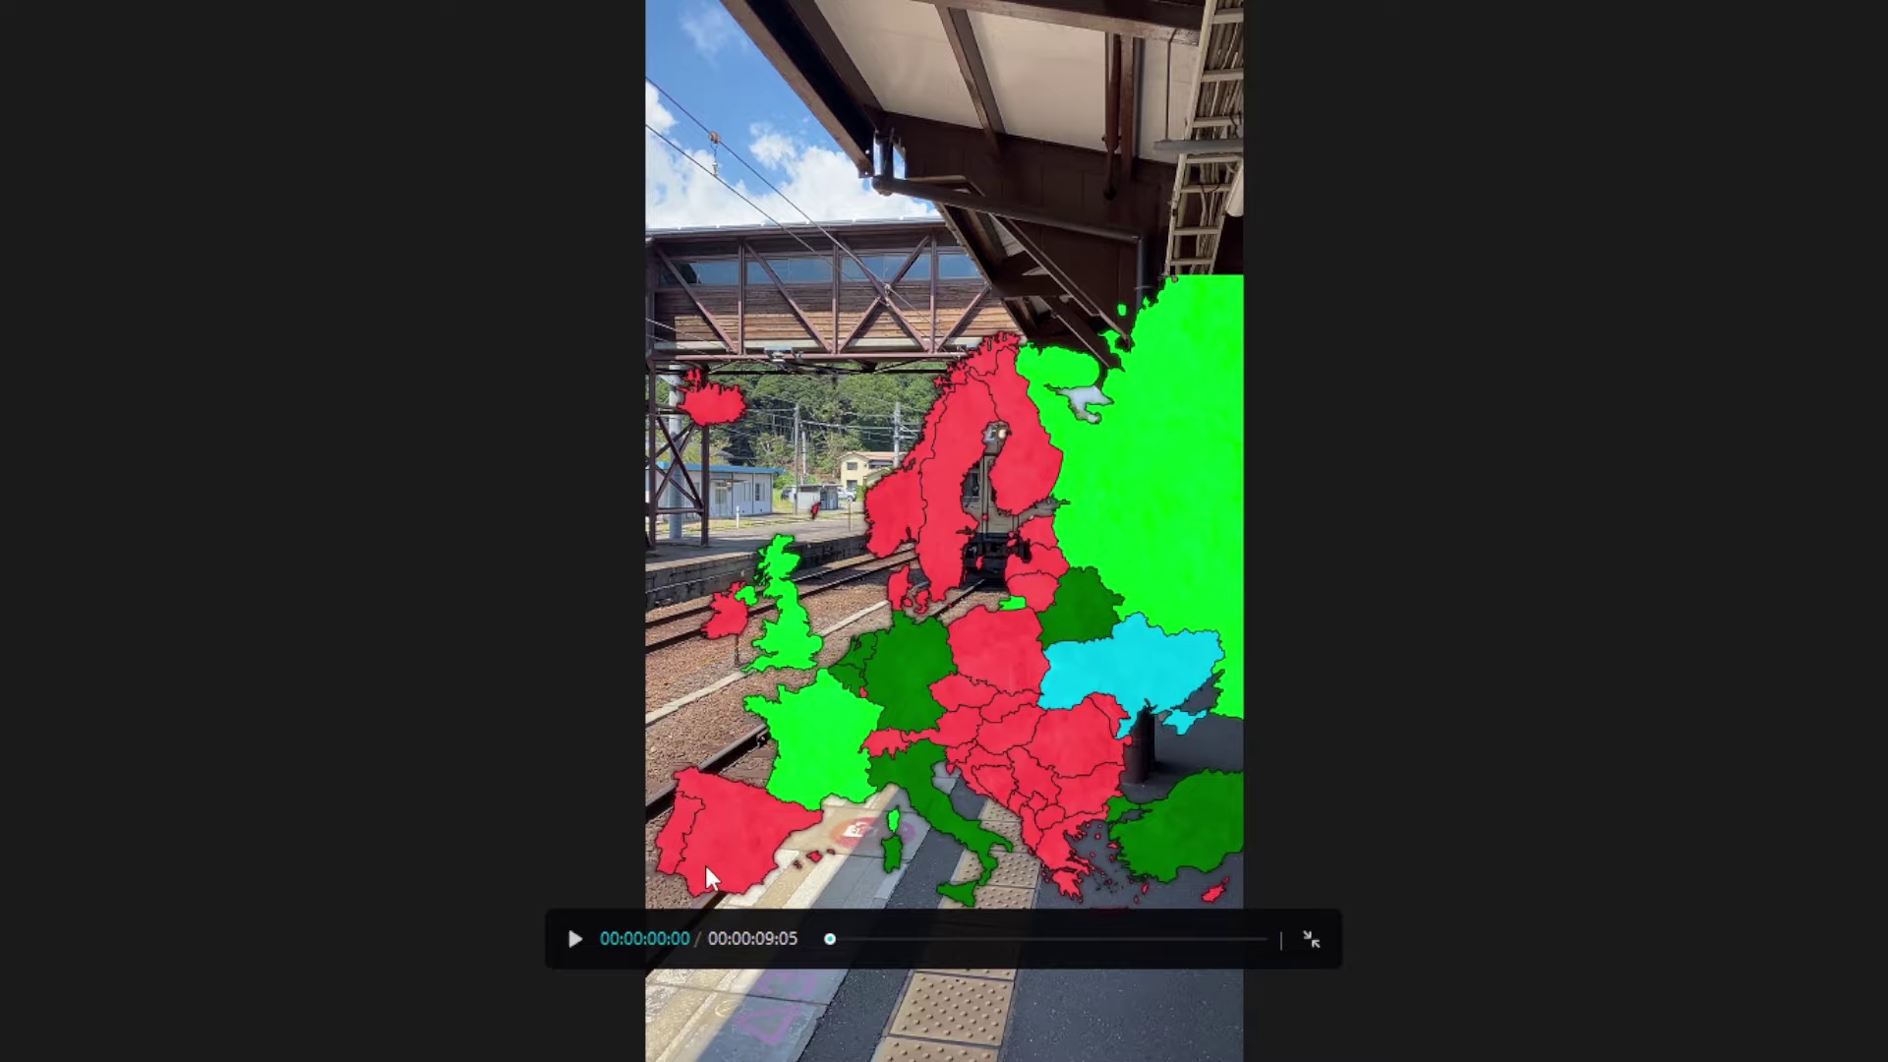
pyautogui.click(578, 944)
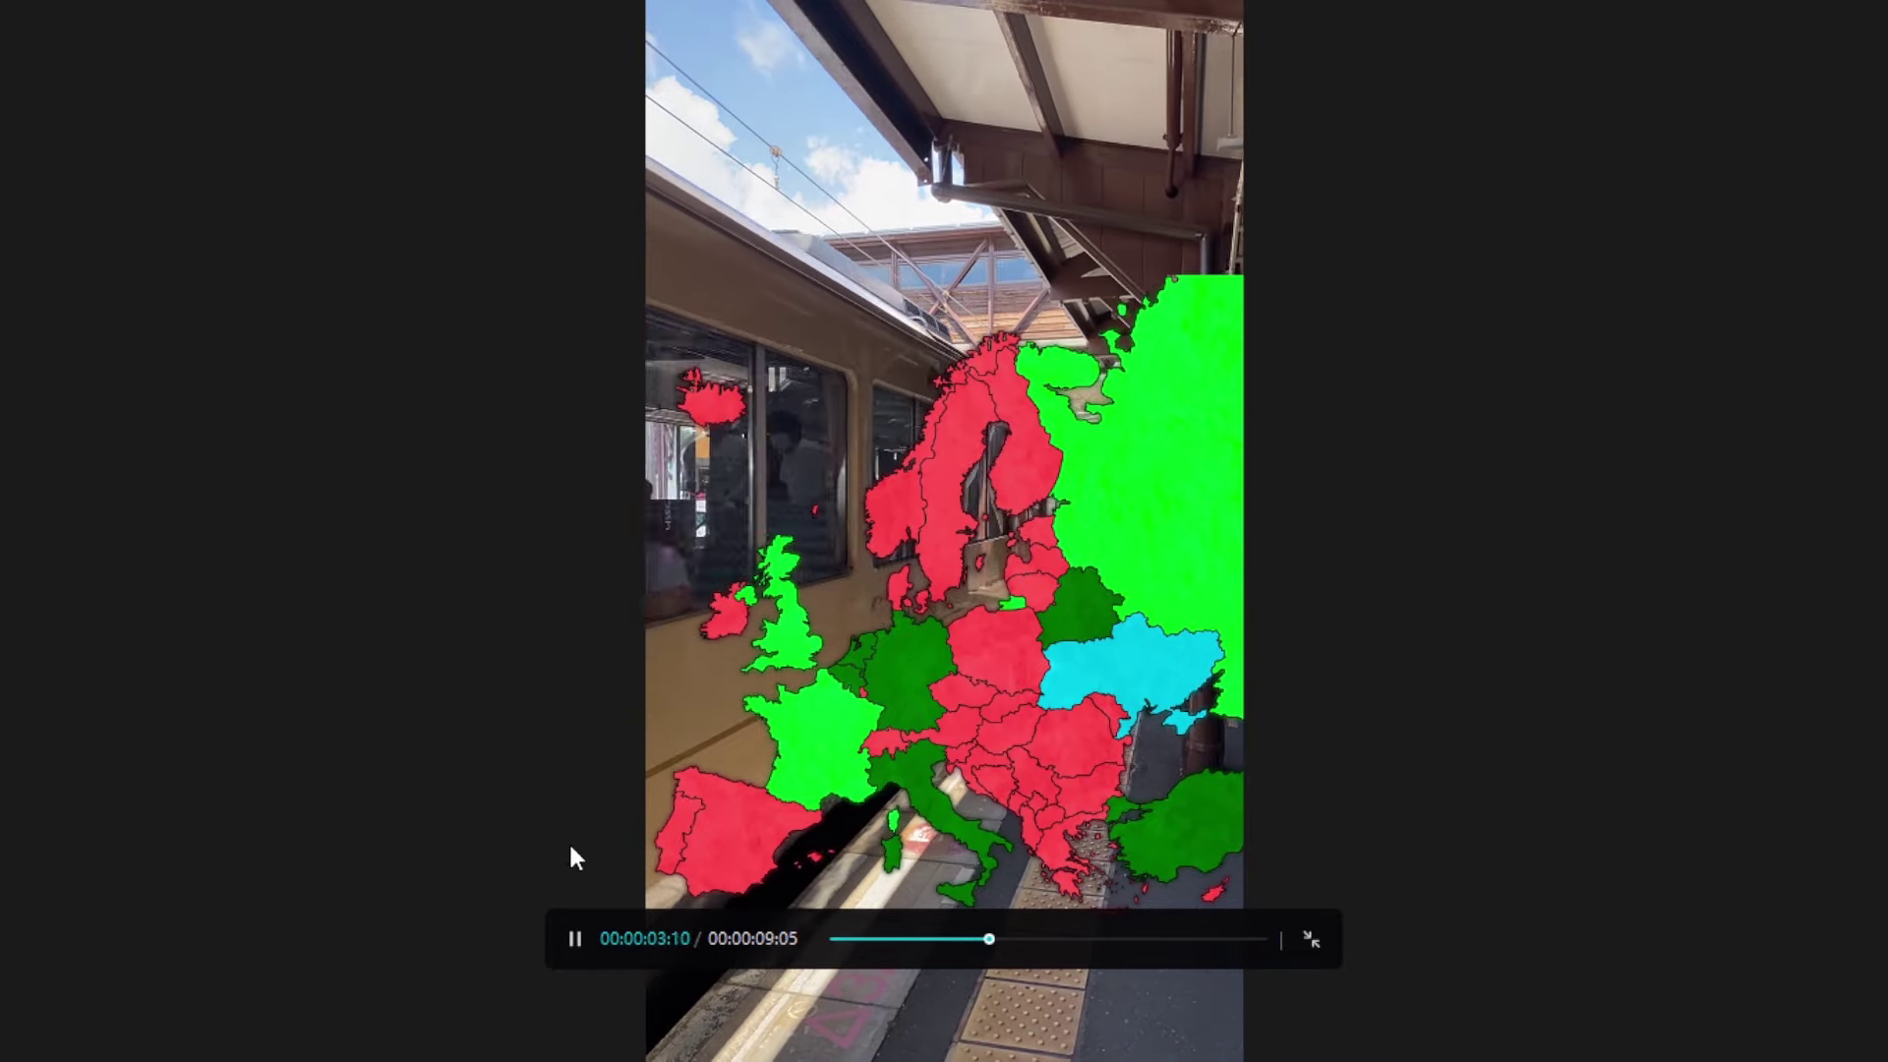
pyautogui.click(588, 943)
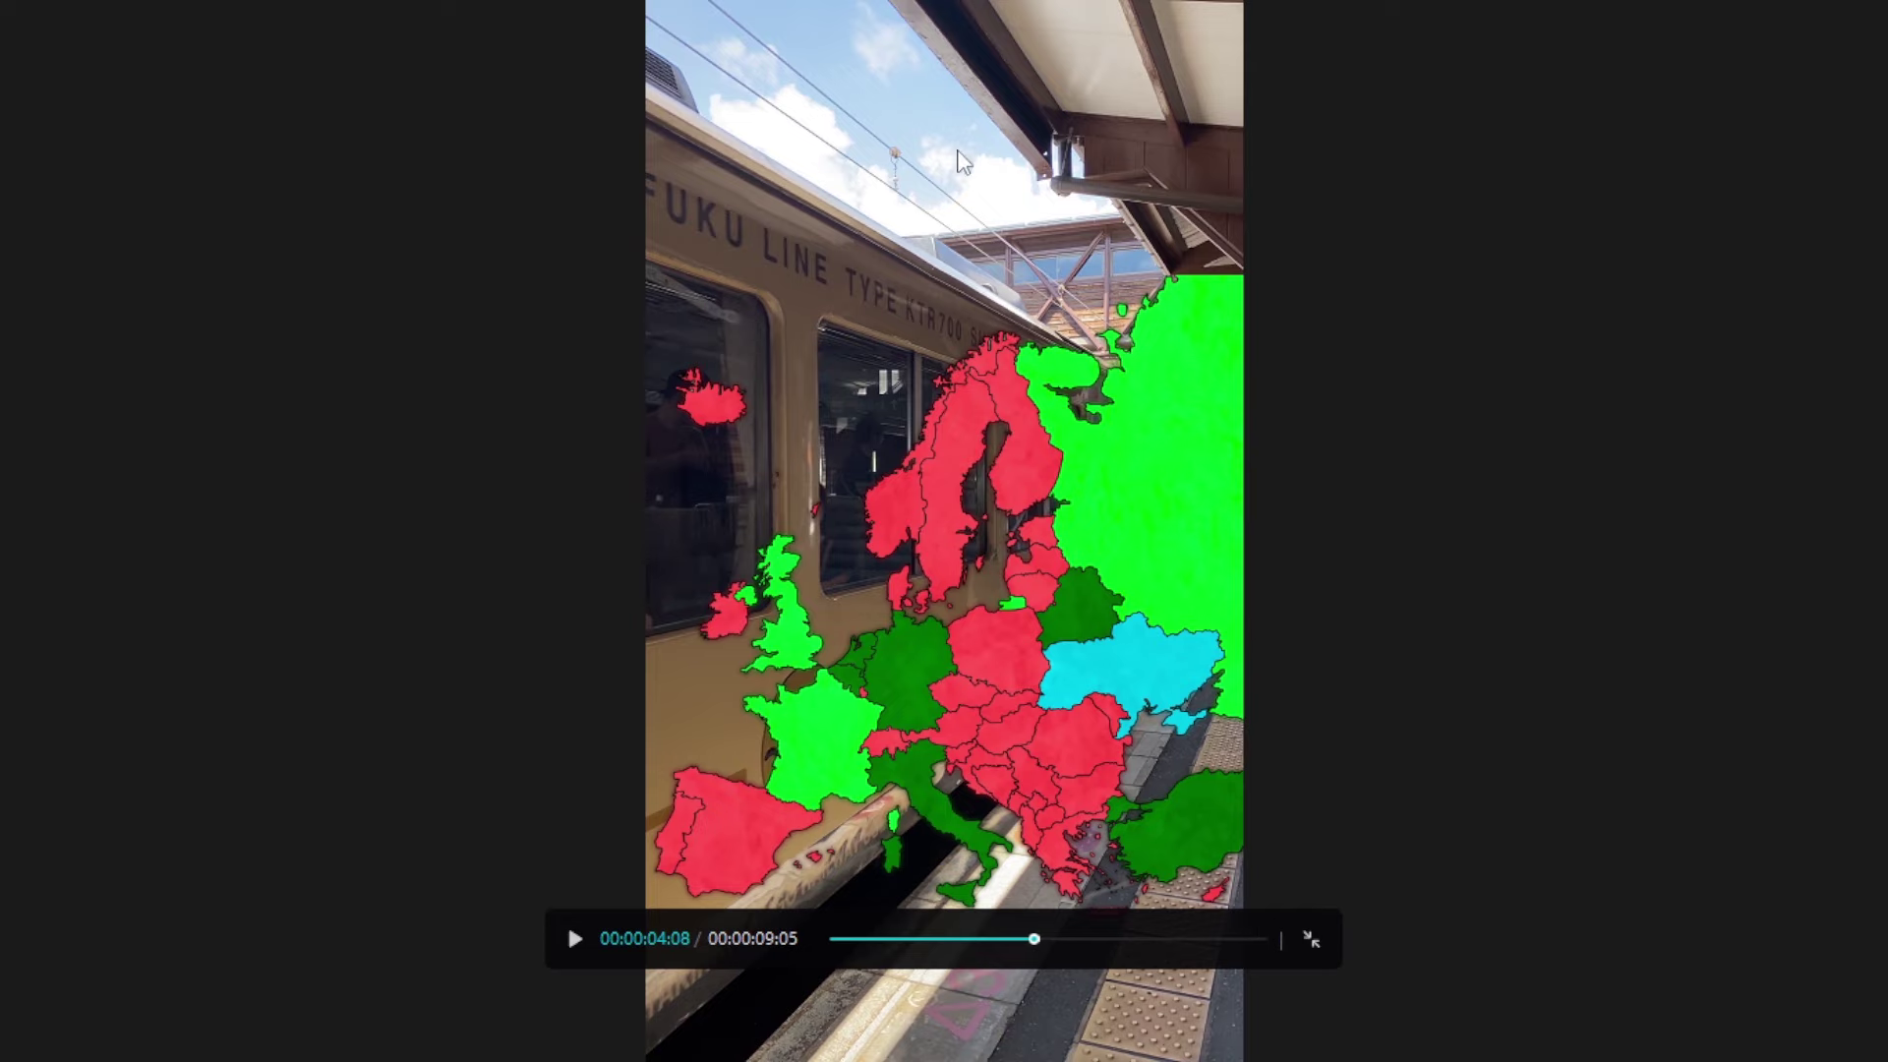
pyautogui.click(1311, 939)
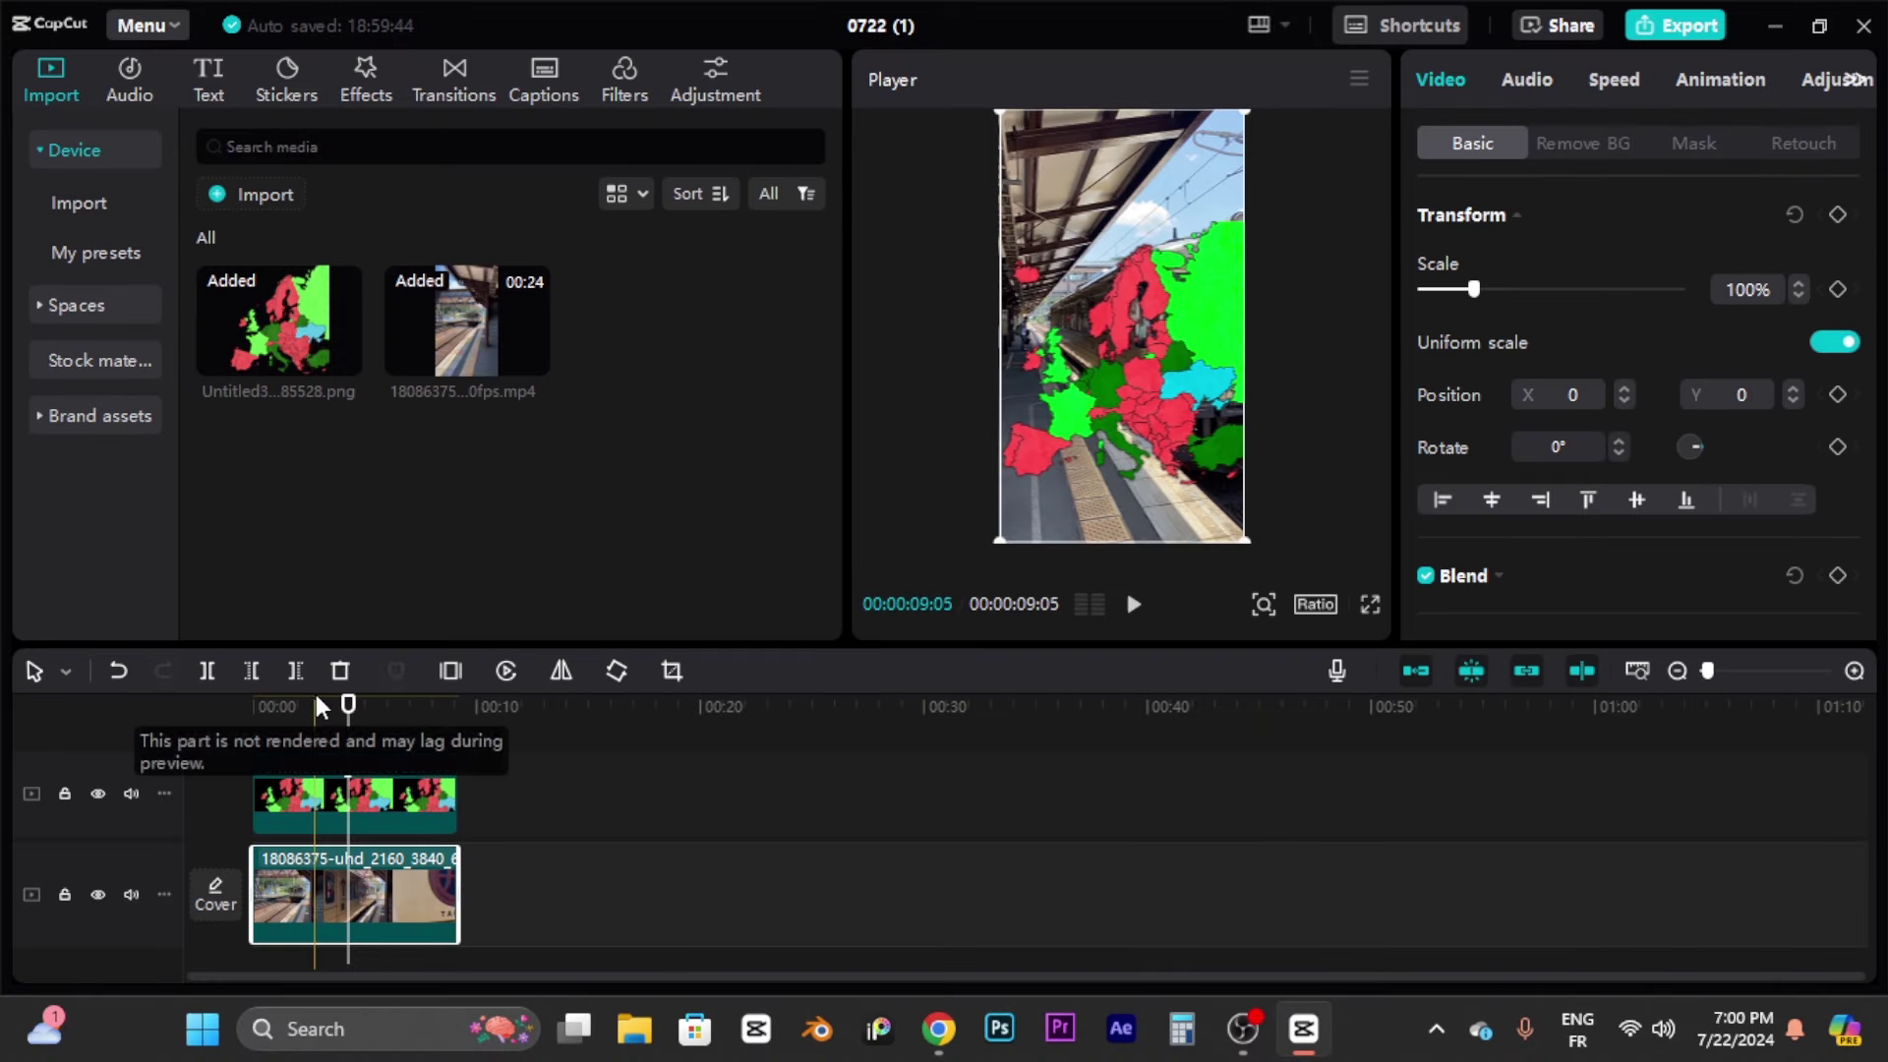
# Step: Add a default text clip at the start of the timeline and extend it to the full 00:00:09:05 length
pyautogui.moveTo(320, 698); pyautogui.dragTo(202, 698)
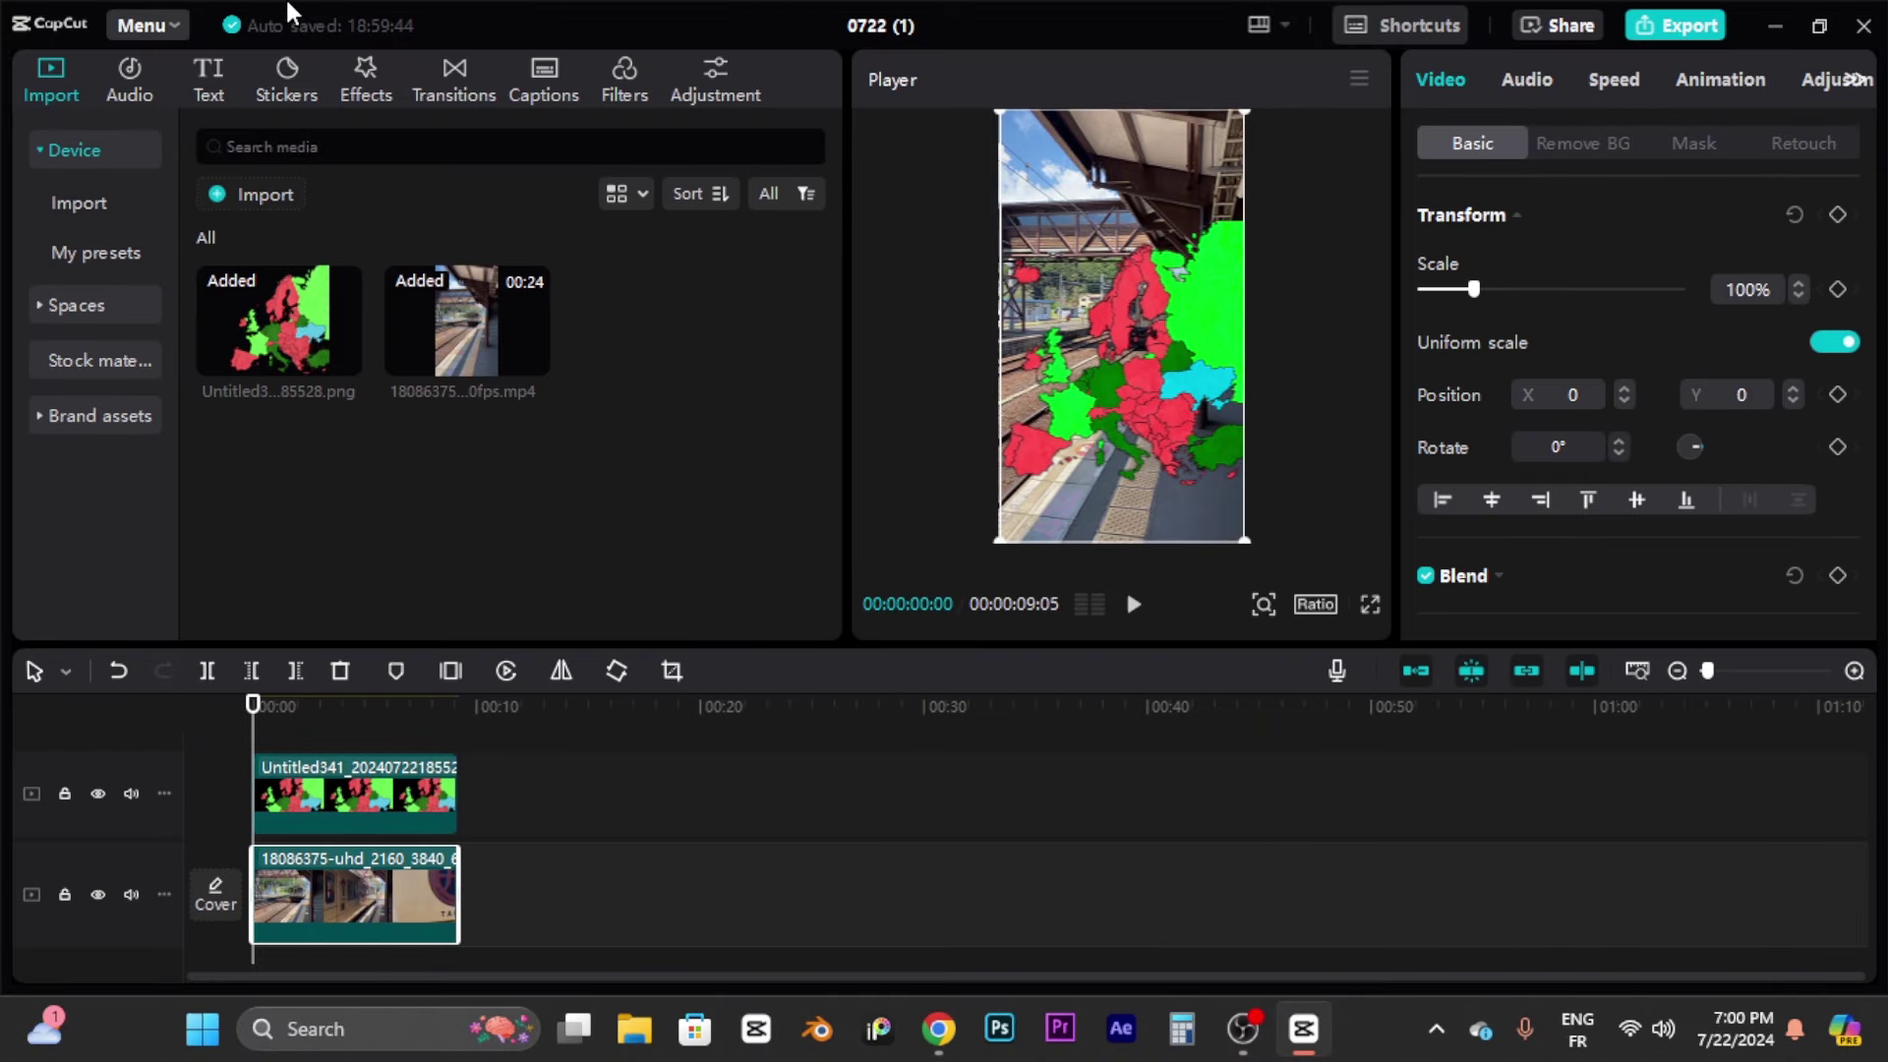
pyautogui.click(221, 86)
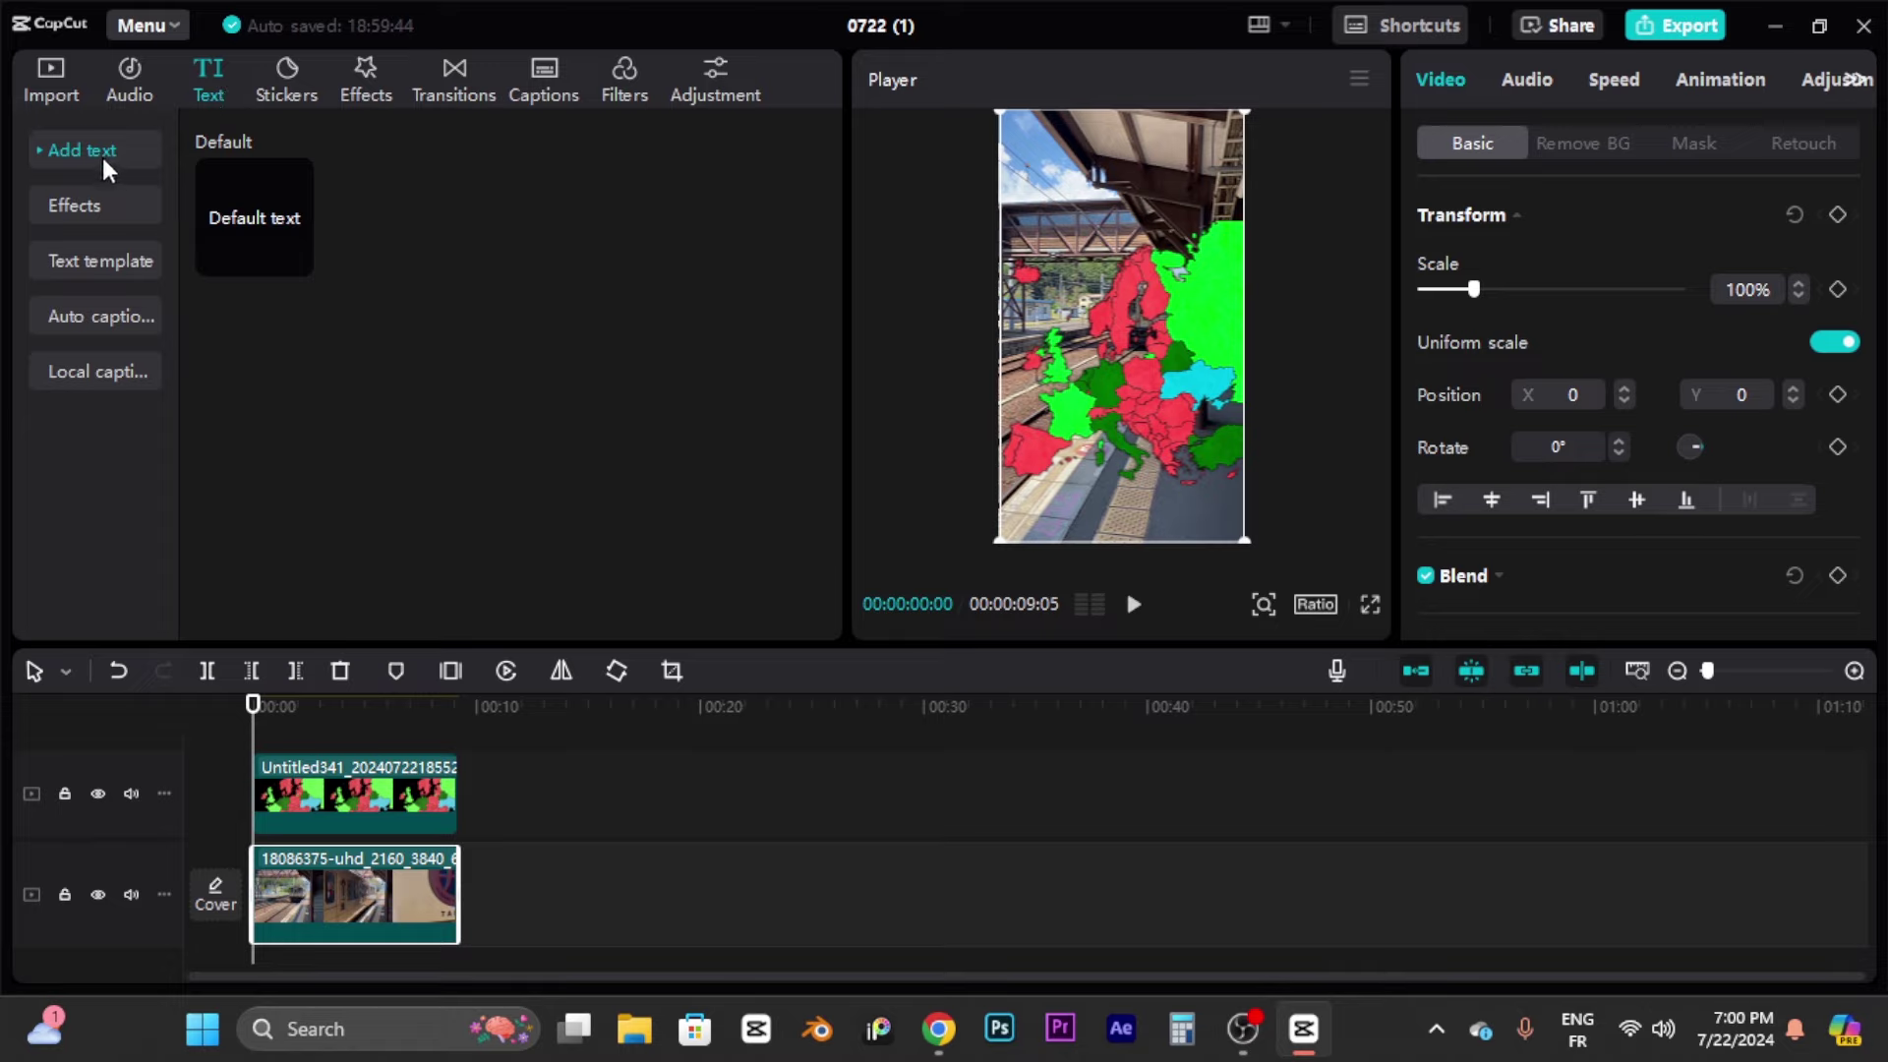
pyautogui.moveTo(298, 262)
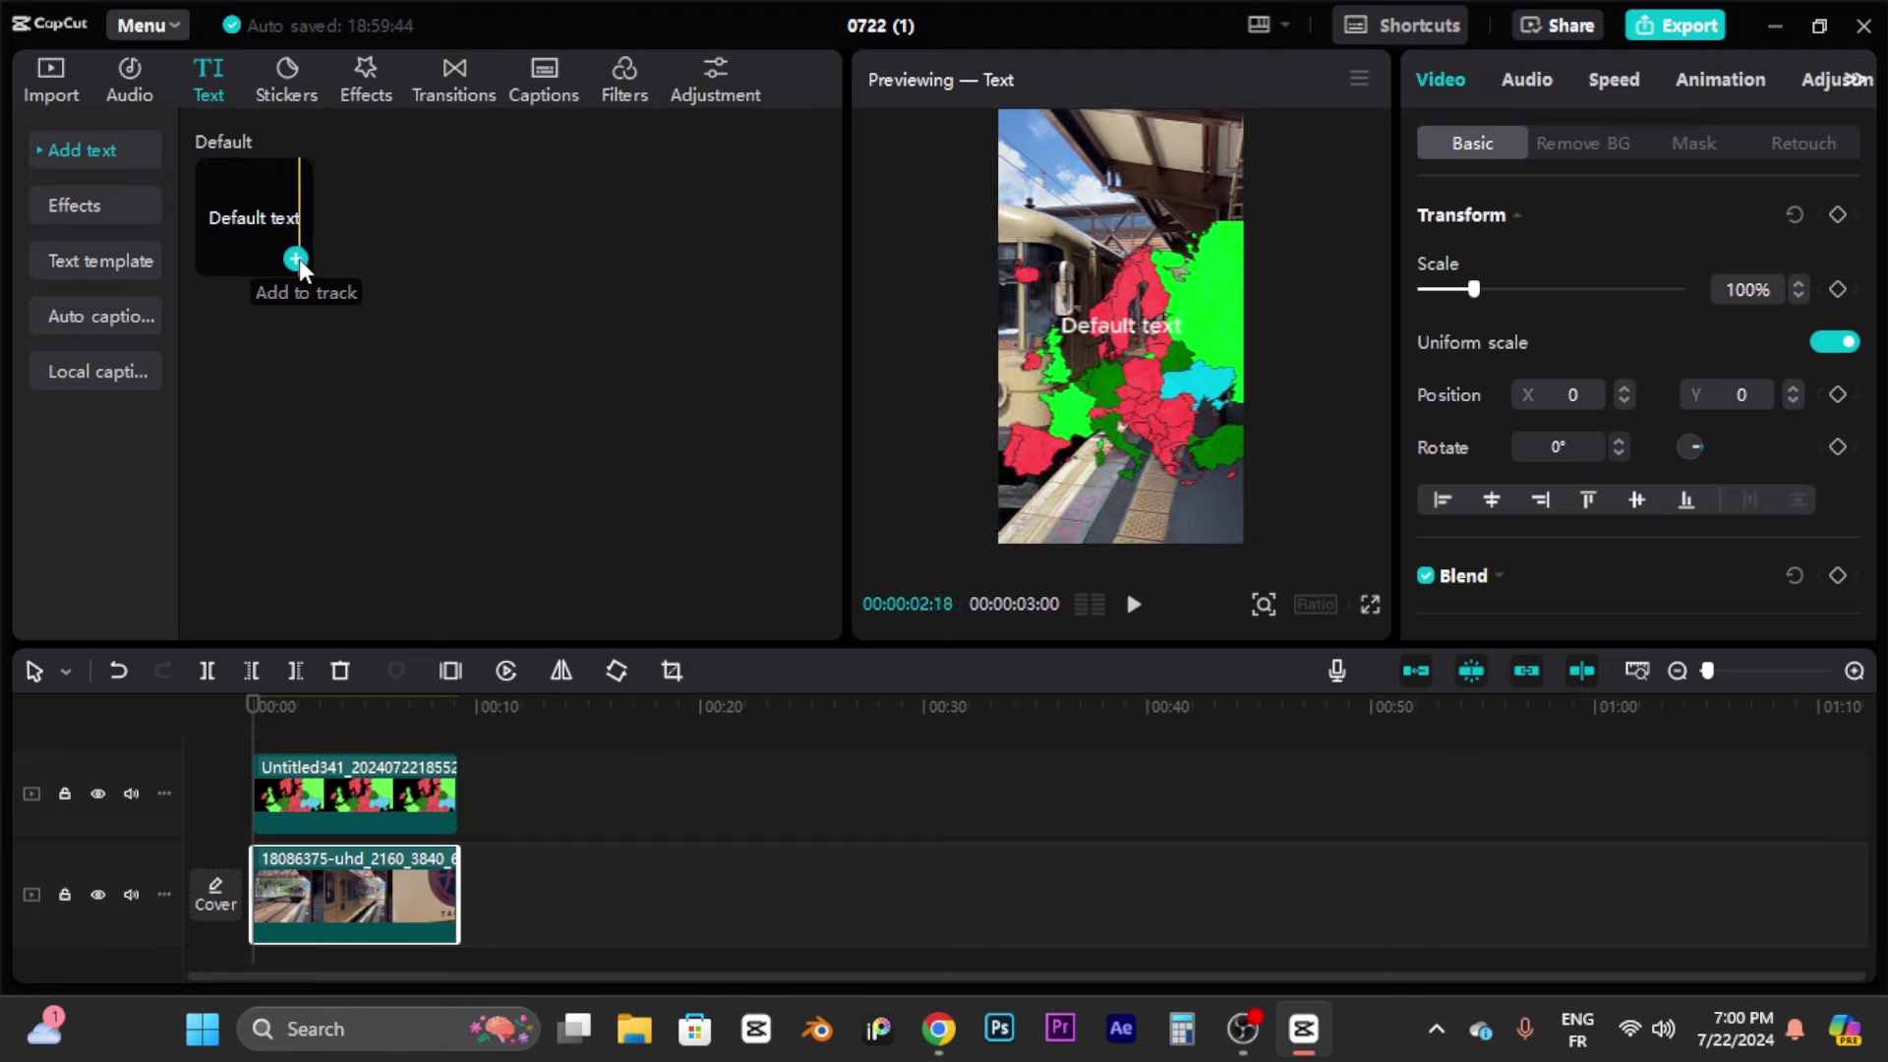
pyautogui.click(297, 259)
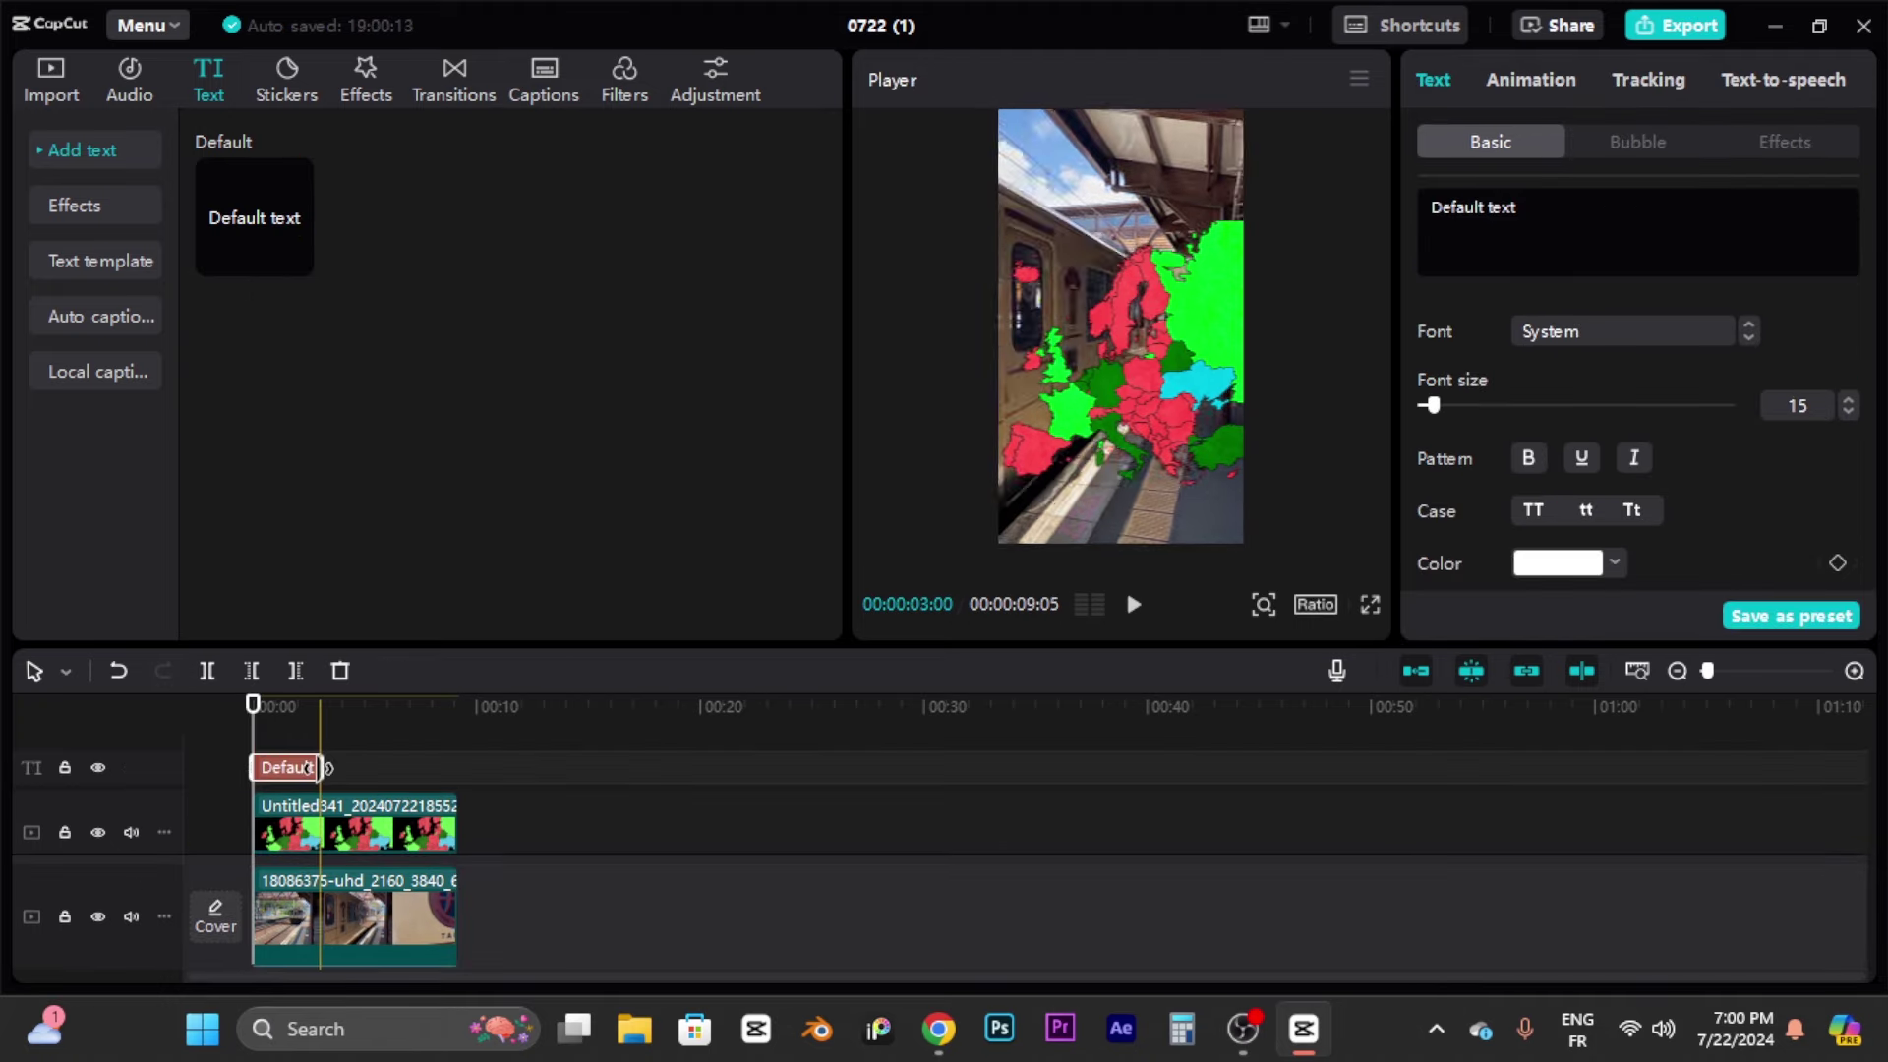
pyautogui.moveTo(313, 768); pyautogui.dragTo(448, 772)
pyautogui.scroll(-1, 466, 747)
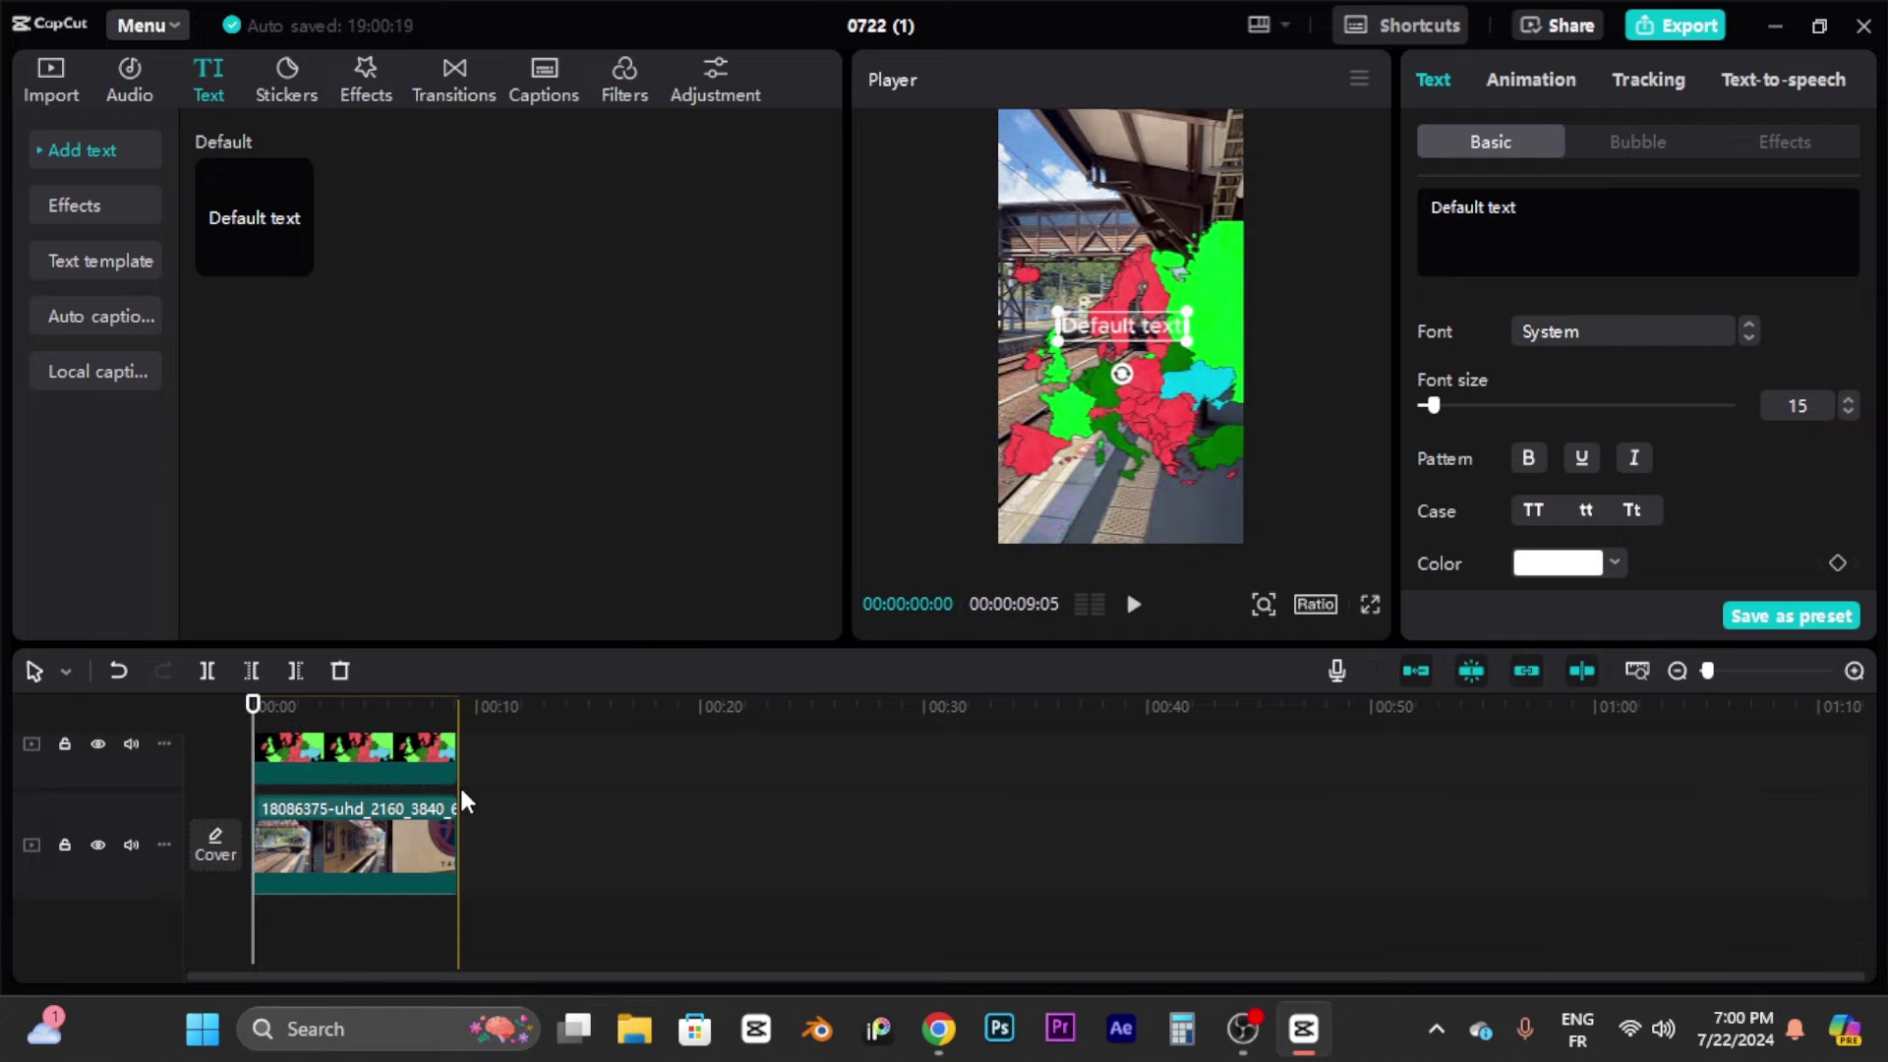
pyautogui.scroll(2, 458, 782)
pyautogui.scroll(-1, 464, 802)
pyautogui.scroll(2, 462, 825)
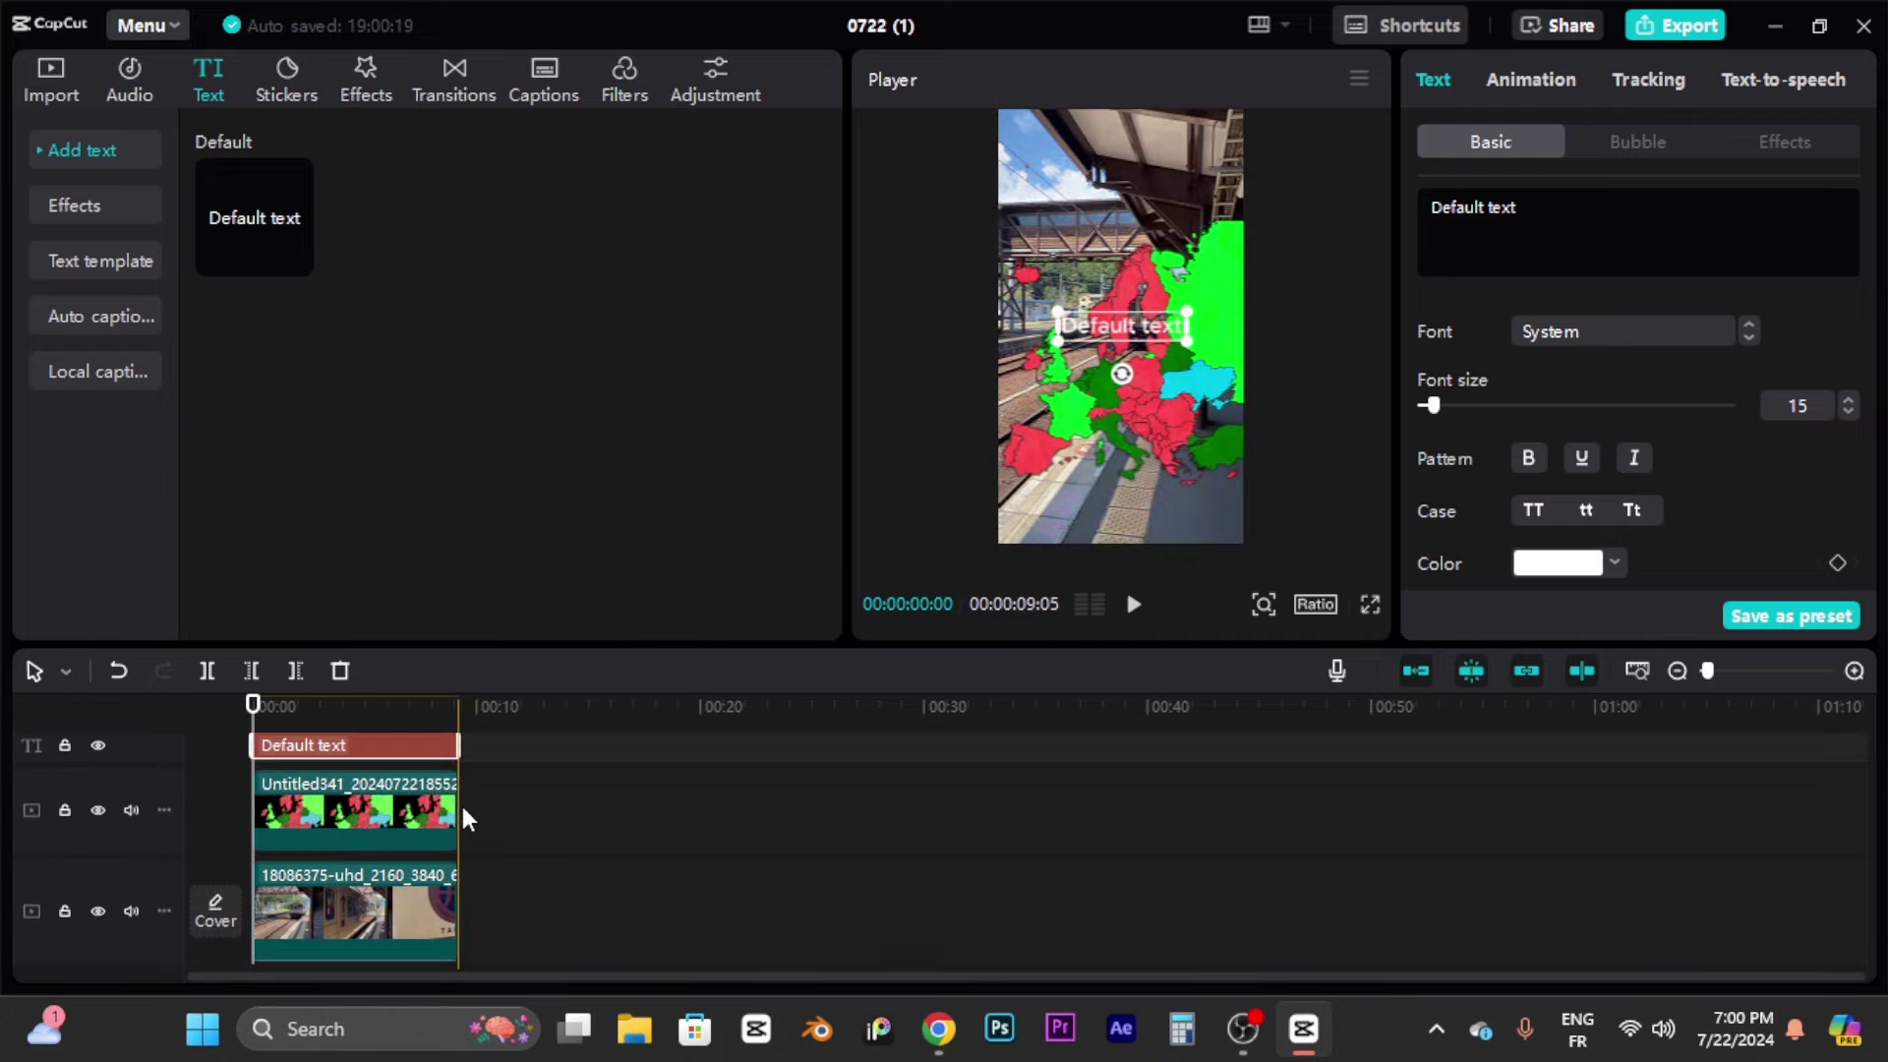
pyautogui.scroll(2, 467, 777)
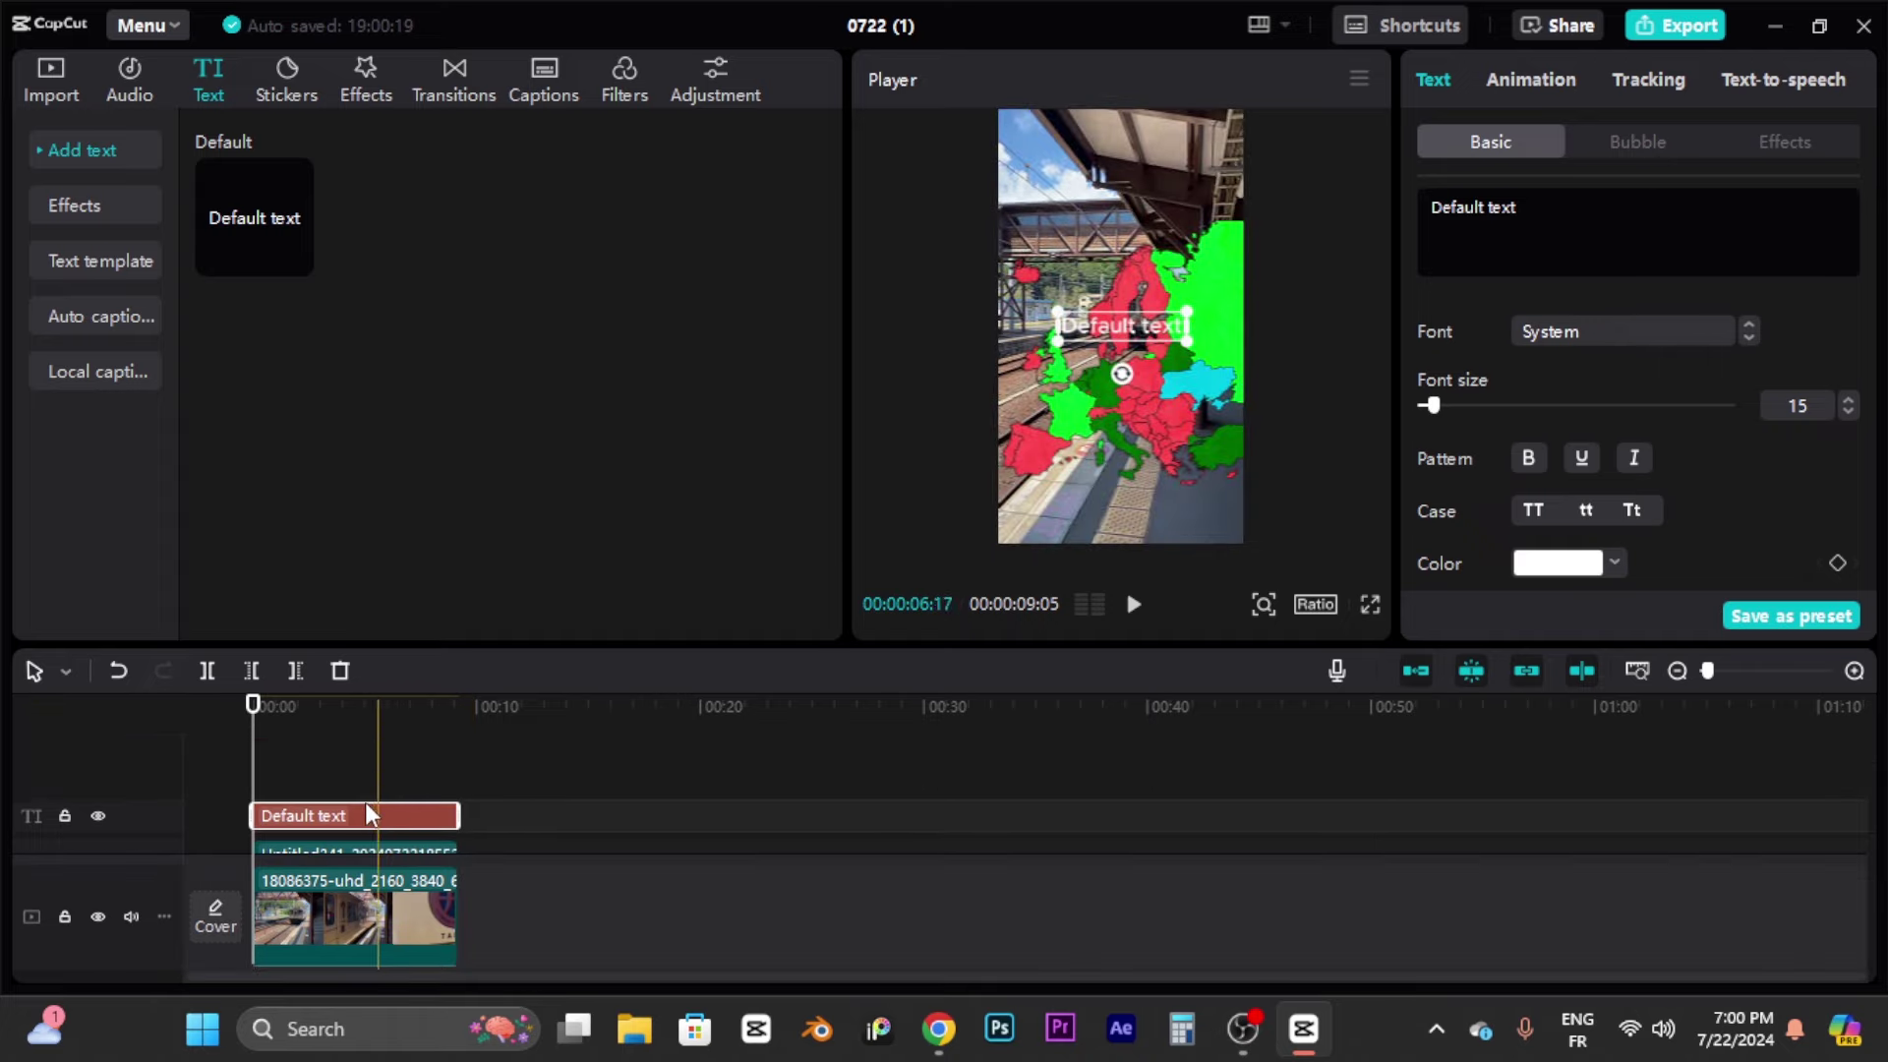
# Step: Replace the default caption text with "Does your country have nuclear weapons"
pyautogui.click(1535, 218)
pyautogui.hotkey('ctrl', 'a')
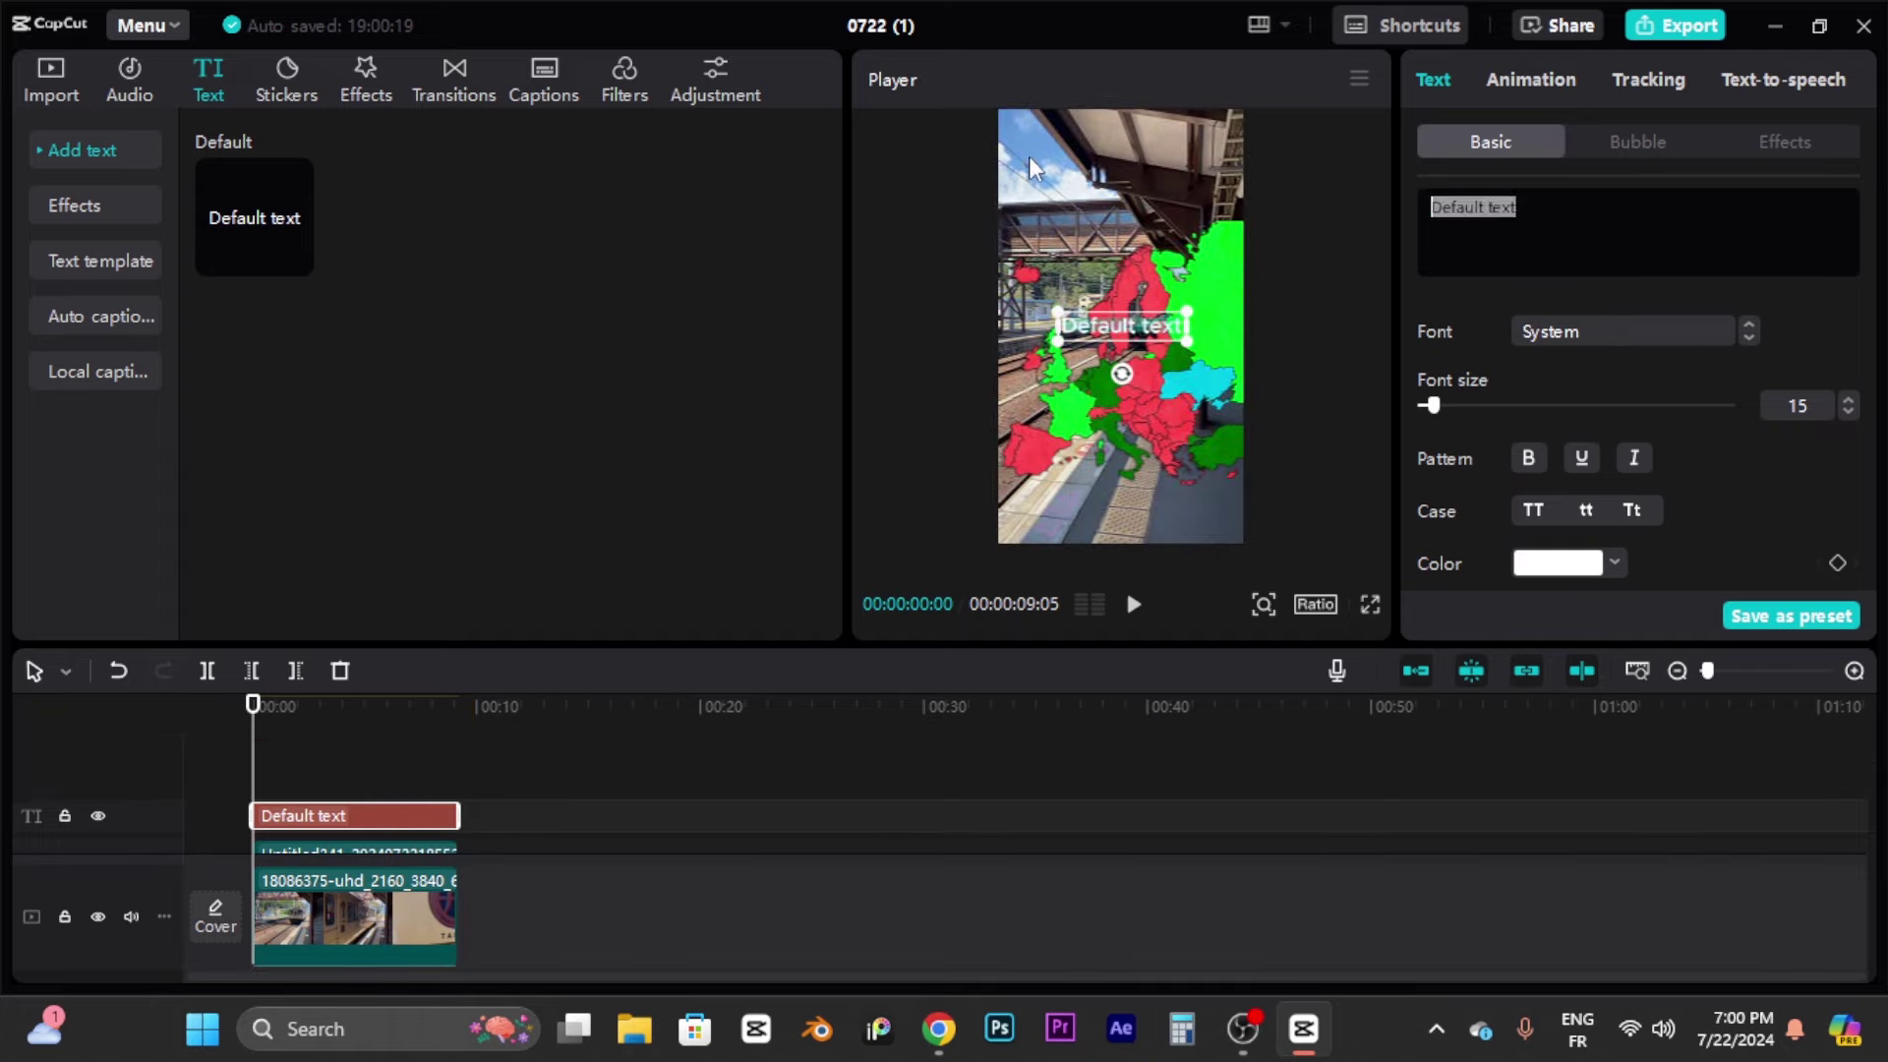
pyautogui.press('BackSpace')
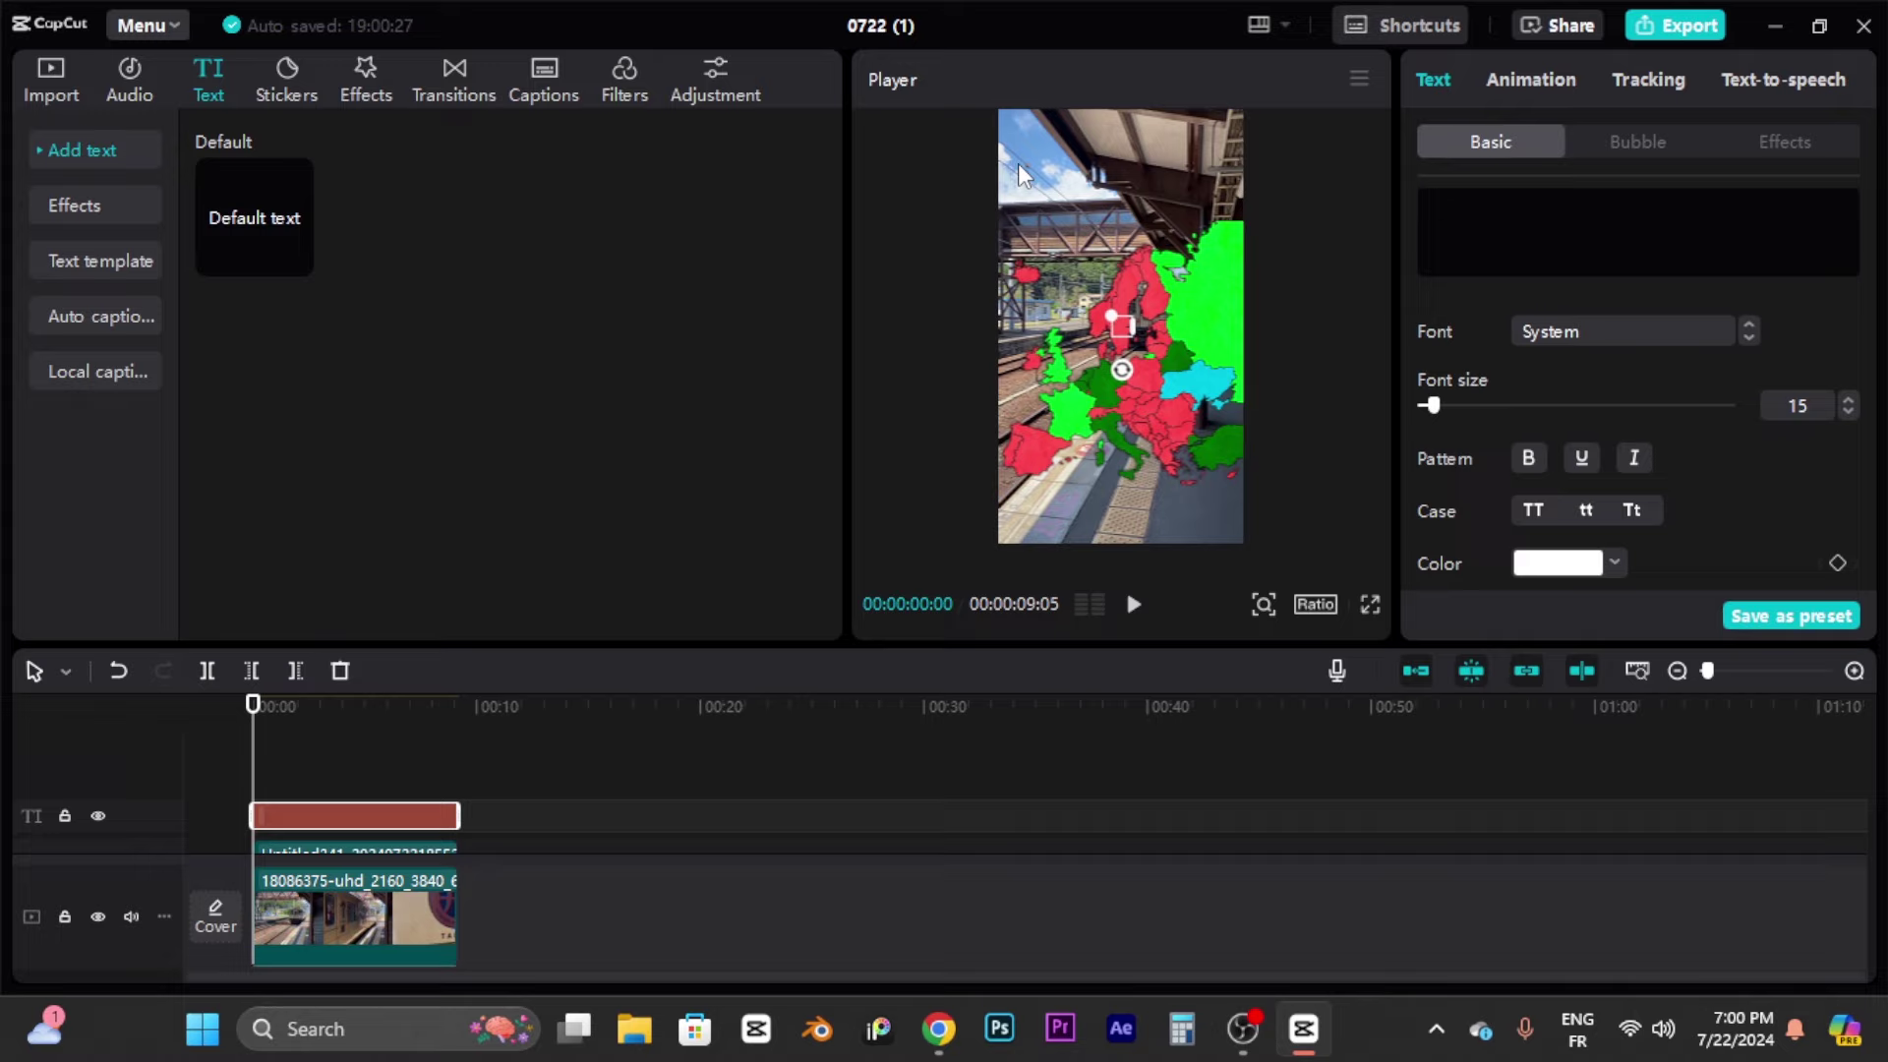
pyautogui.write('Does')
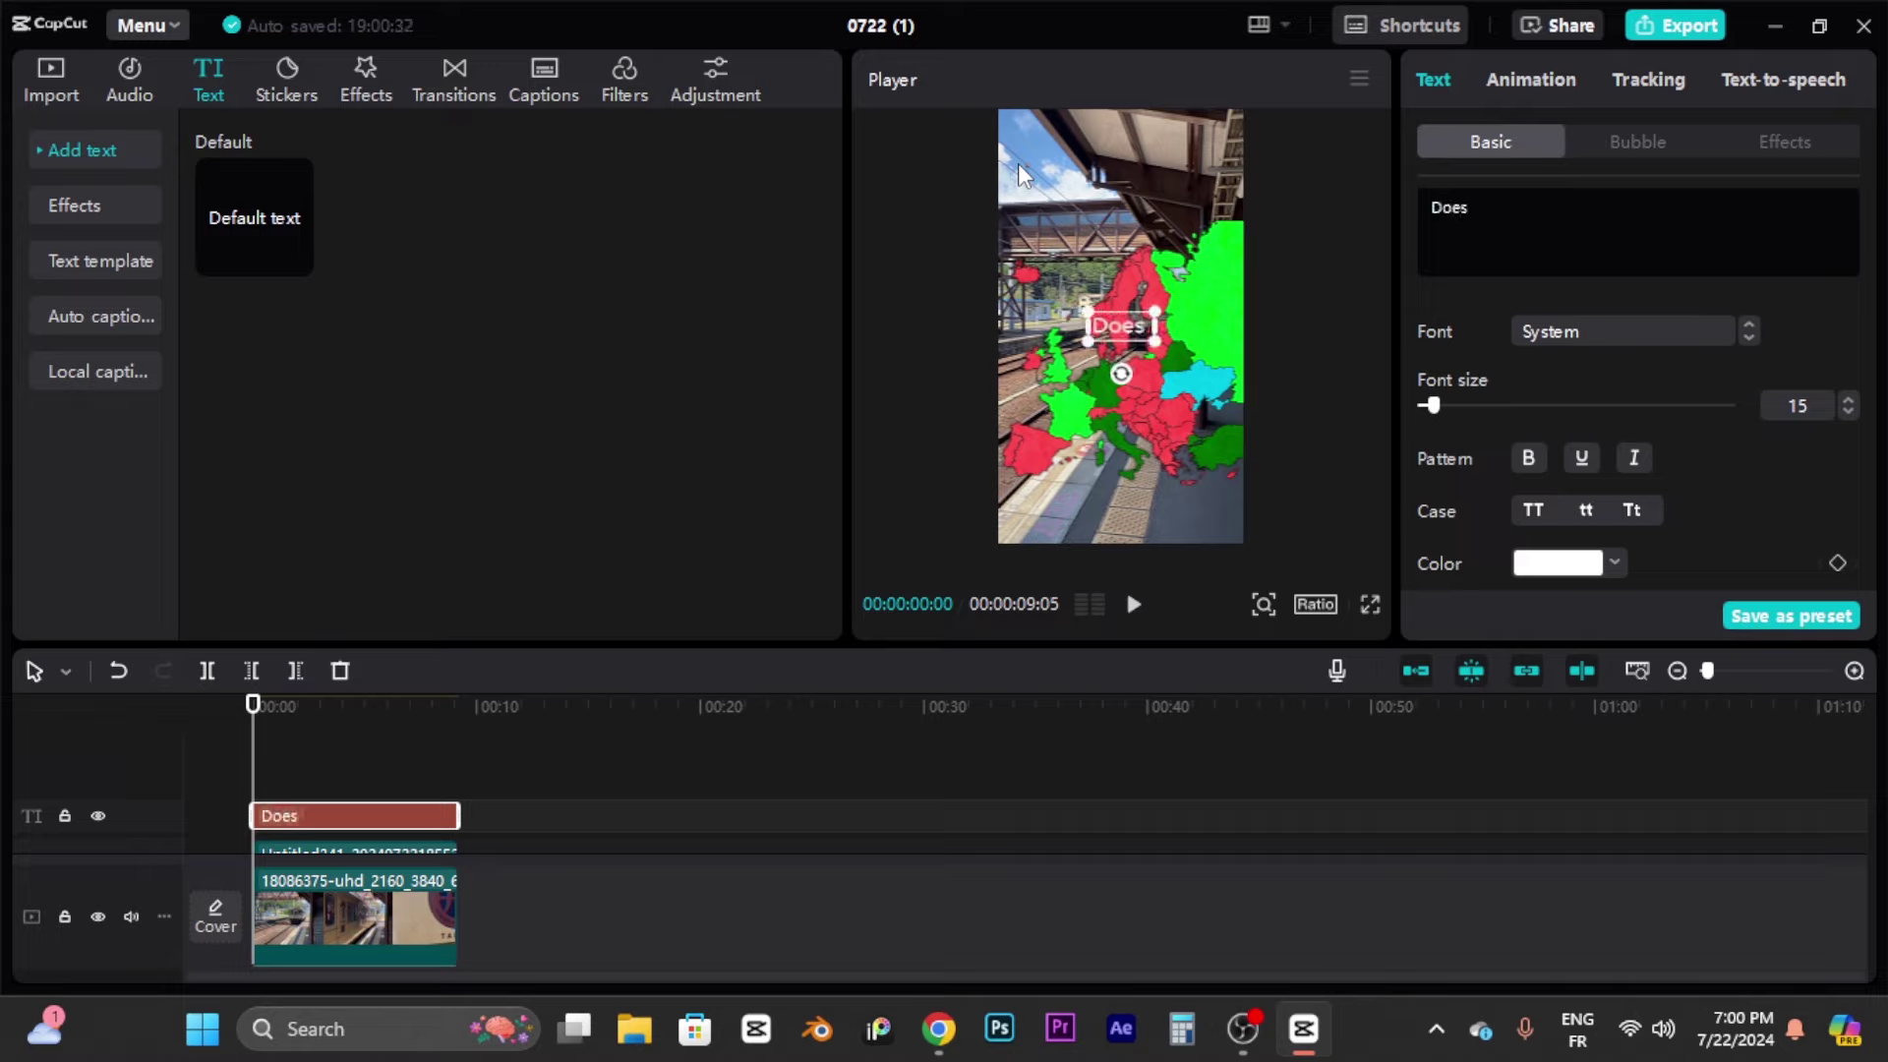
pyautogui.write(' your country have')
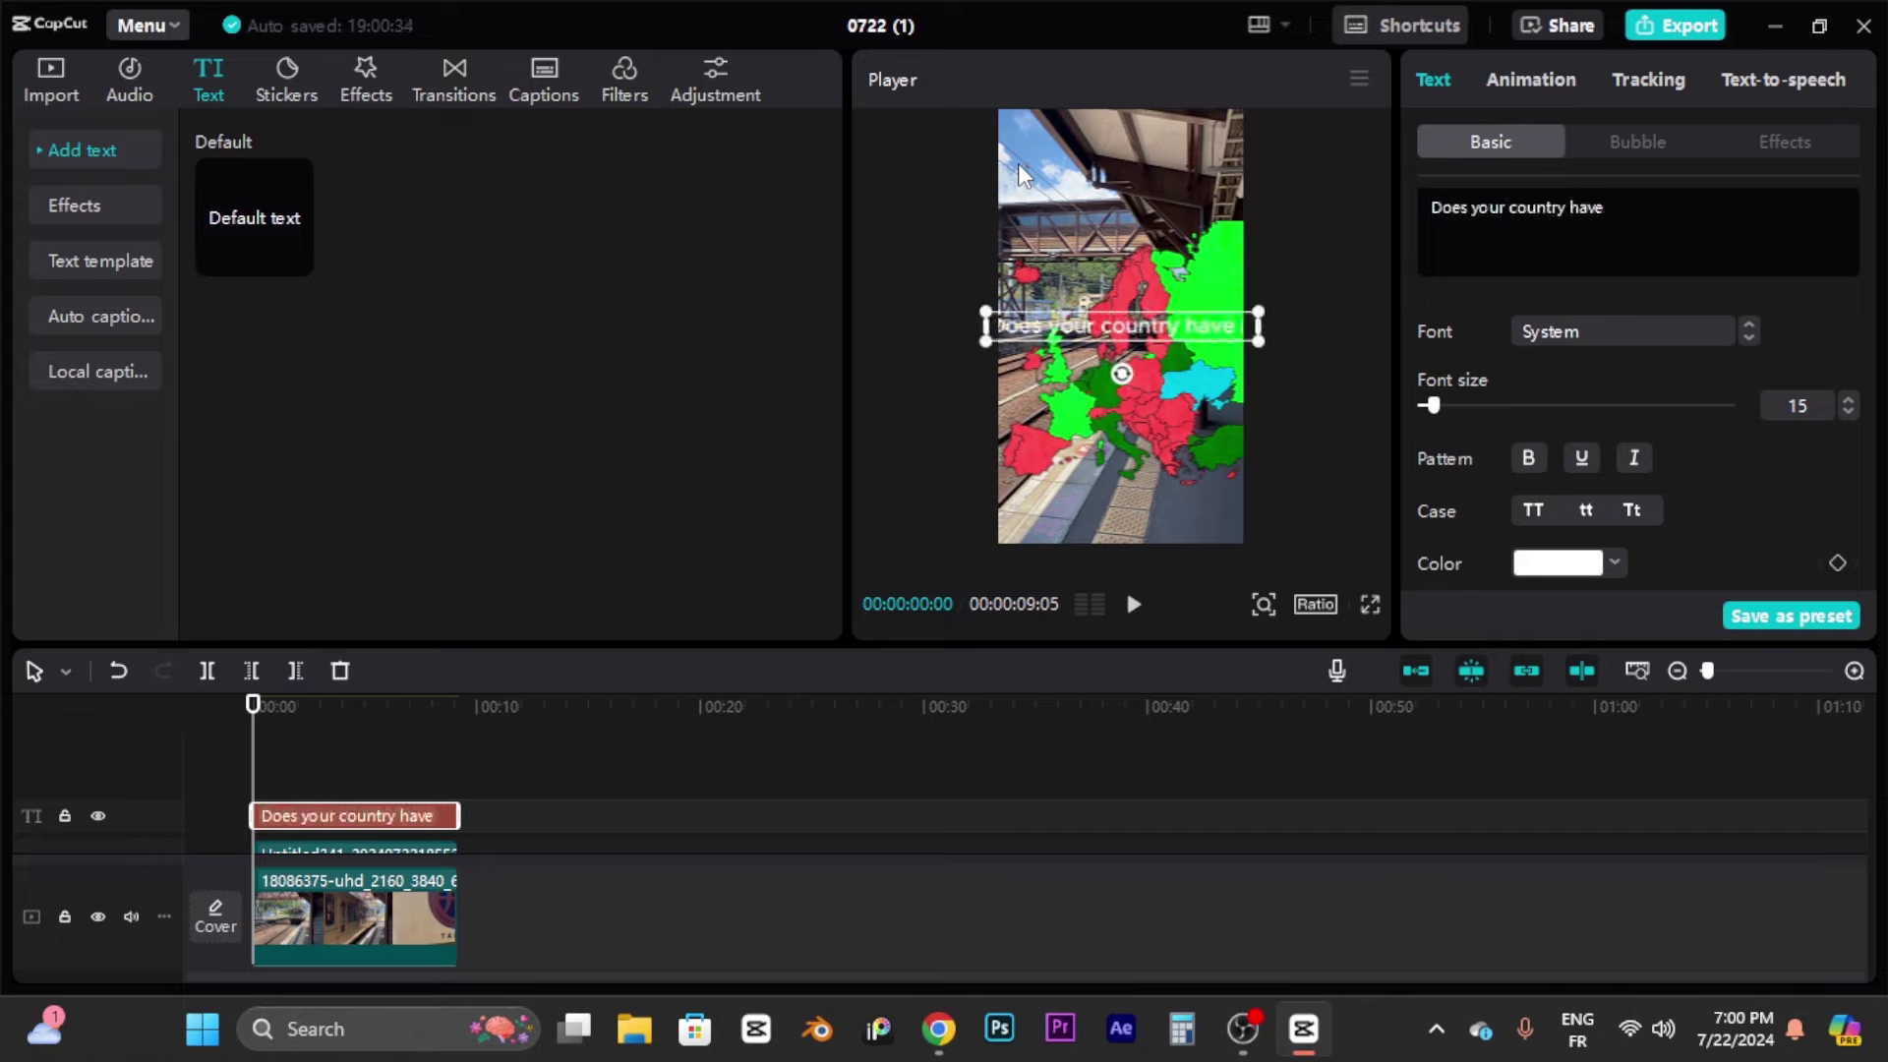
pyautogui.write(' nuclear weapons')
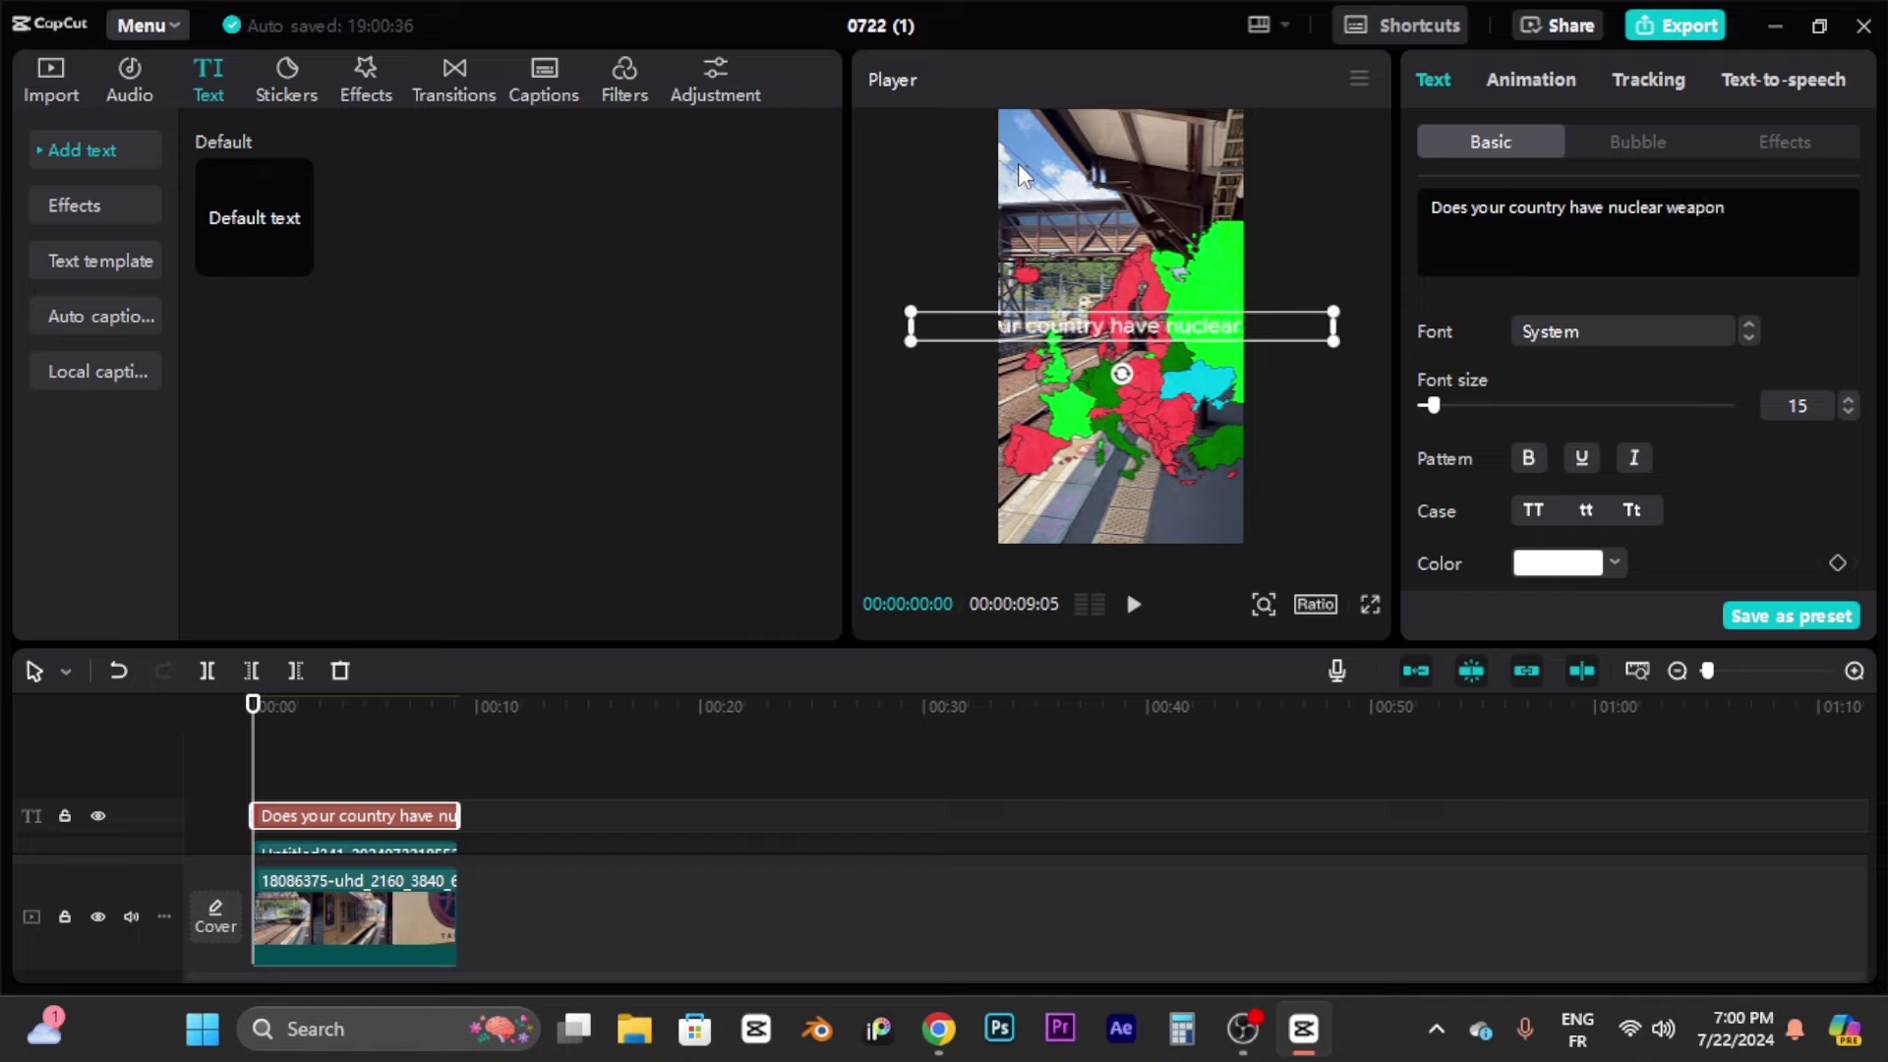
# Step: Break the caption into two lines after "country", shrink it to fit the frame and move it up over the map's upper edge
pyautogui.click(1566, 206)
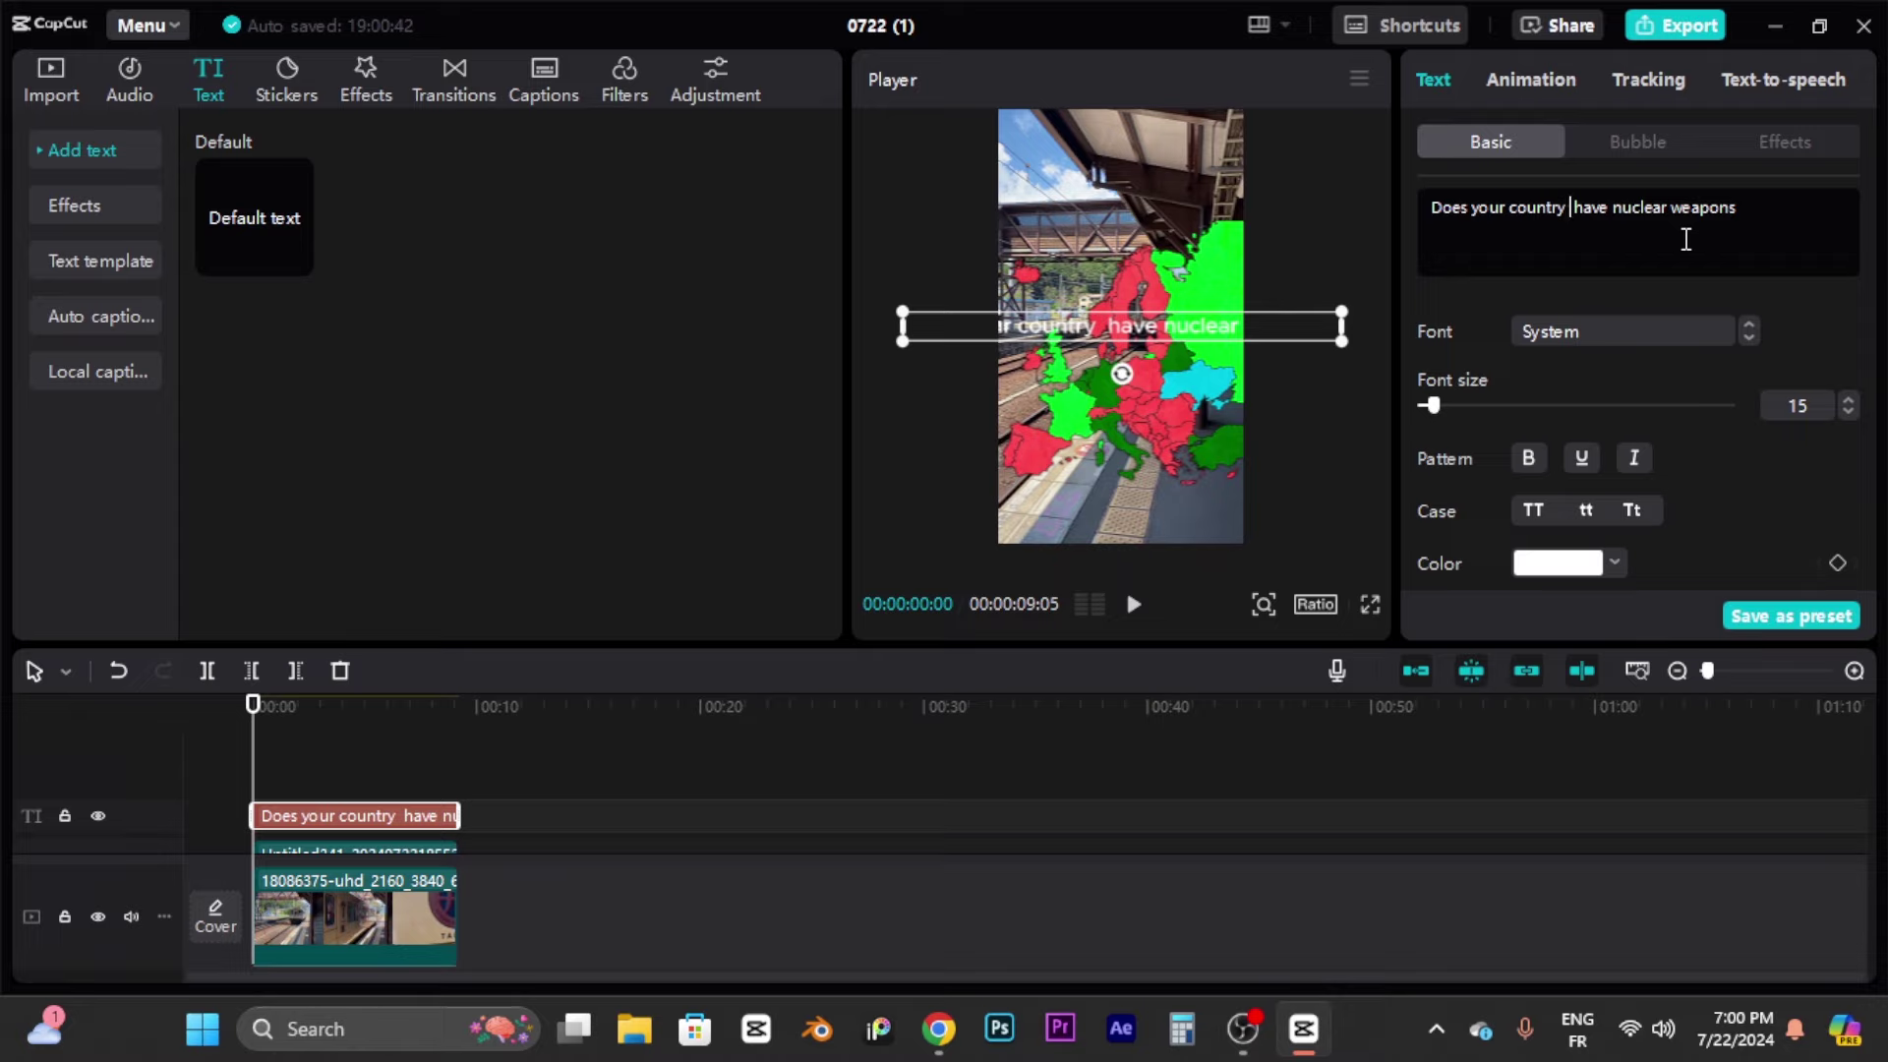
pyautogui.press('BackSpace')
pyautogui.press('Return')
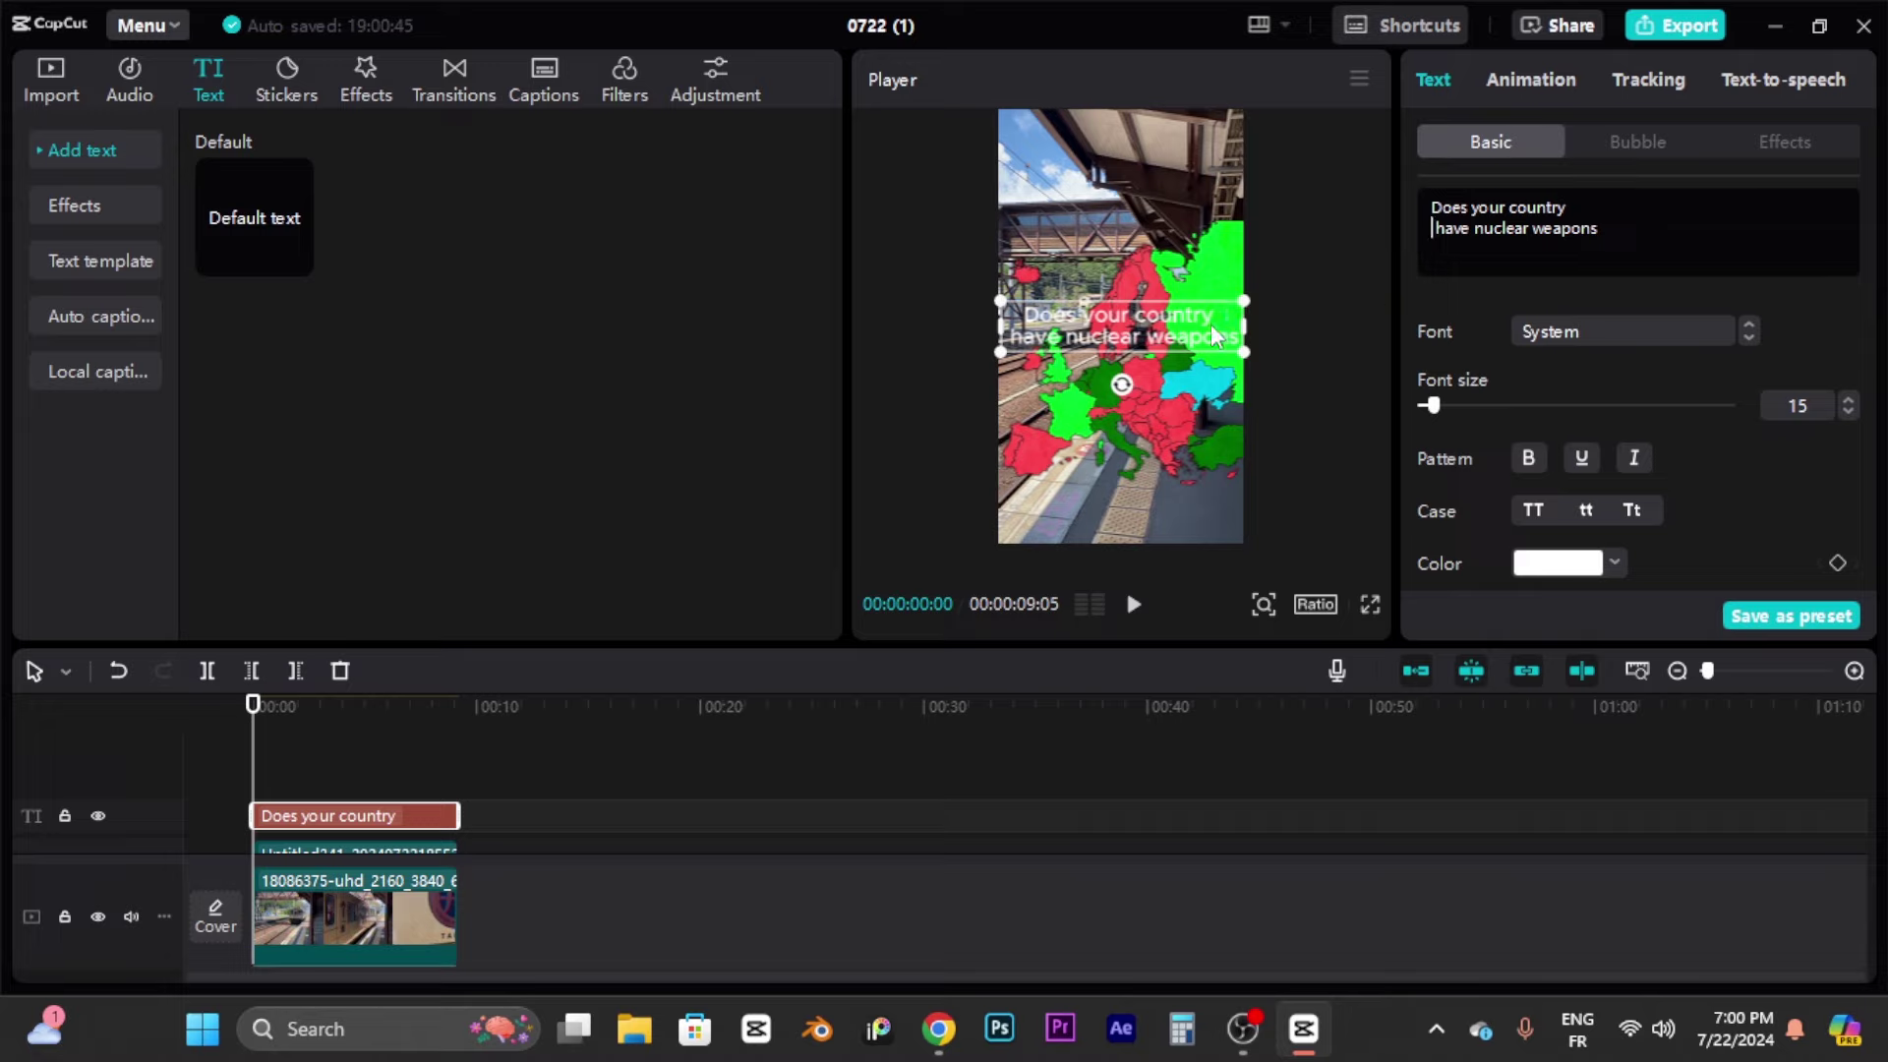
pyautogui.moveTo(1255, 298); pyautogui.dragTo(1137, 245)
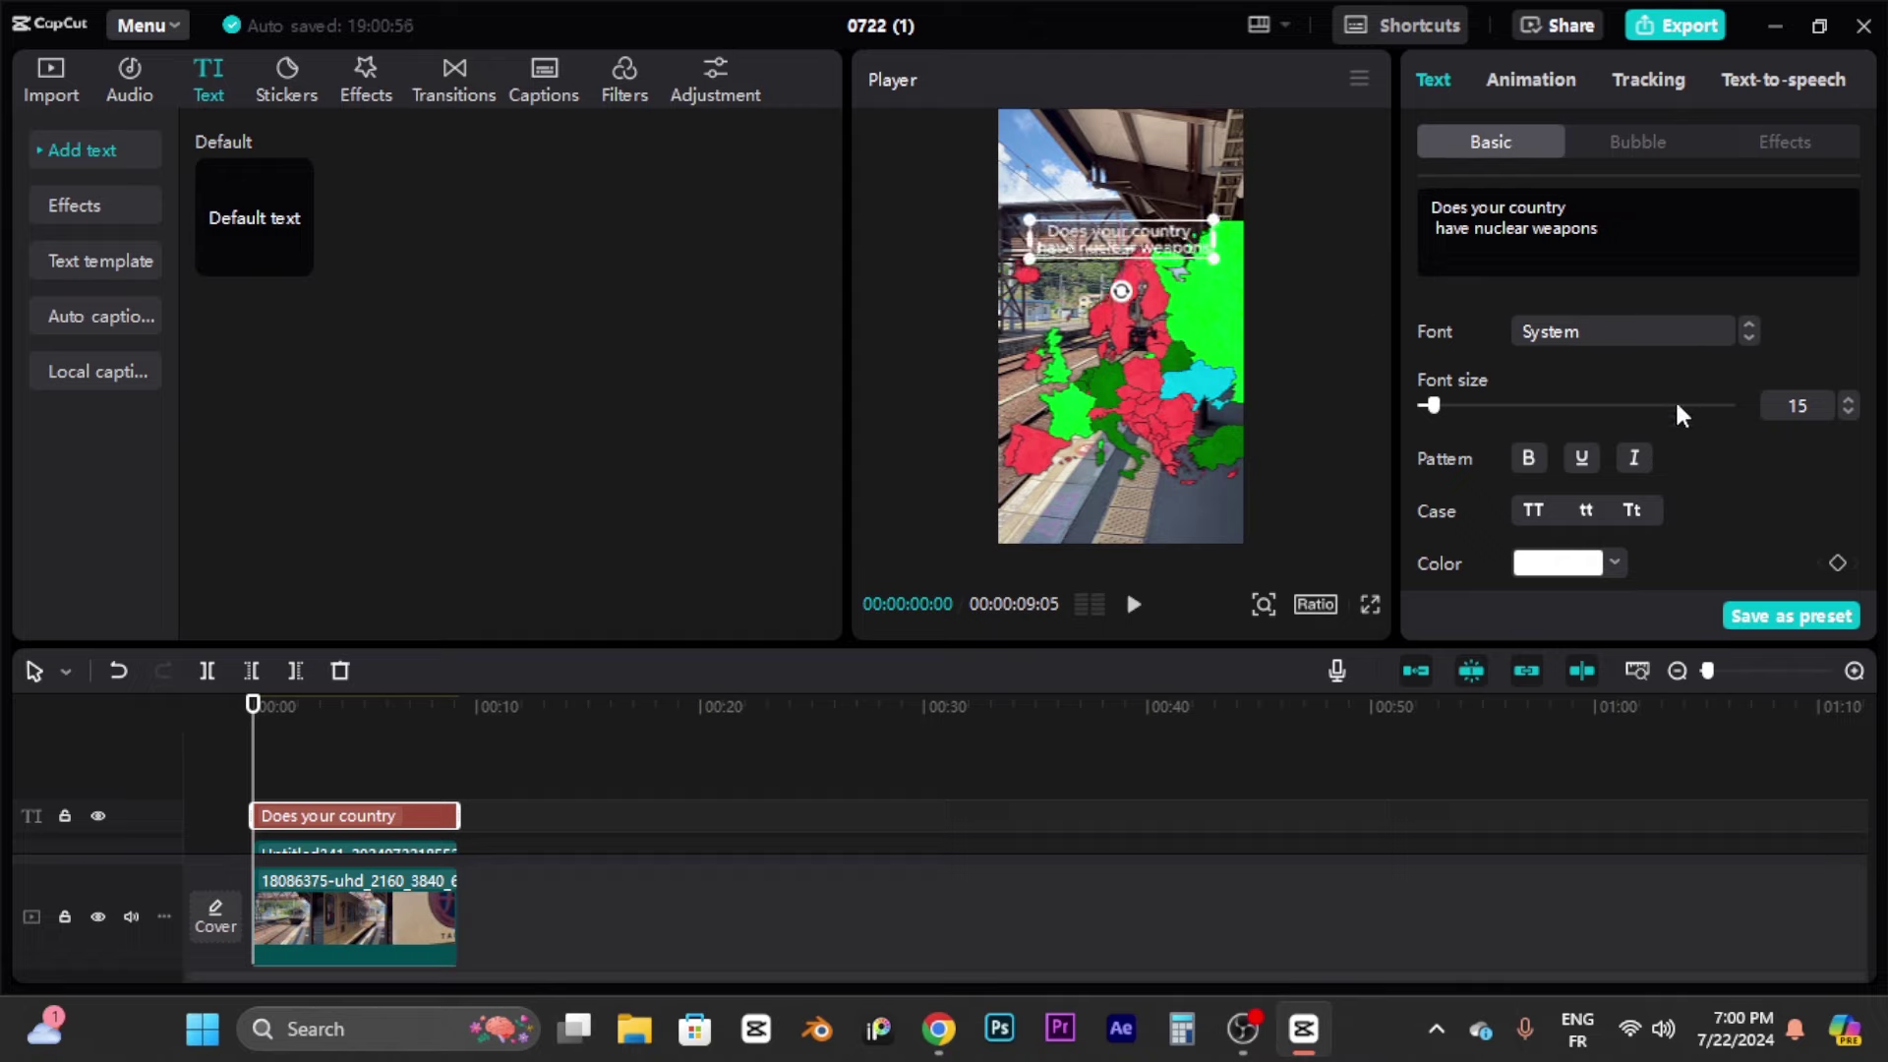
# Step: Switch to Chrome and search Google for "burkbang condensed" in a new tab
pyautogui.click(1554, 331)
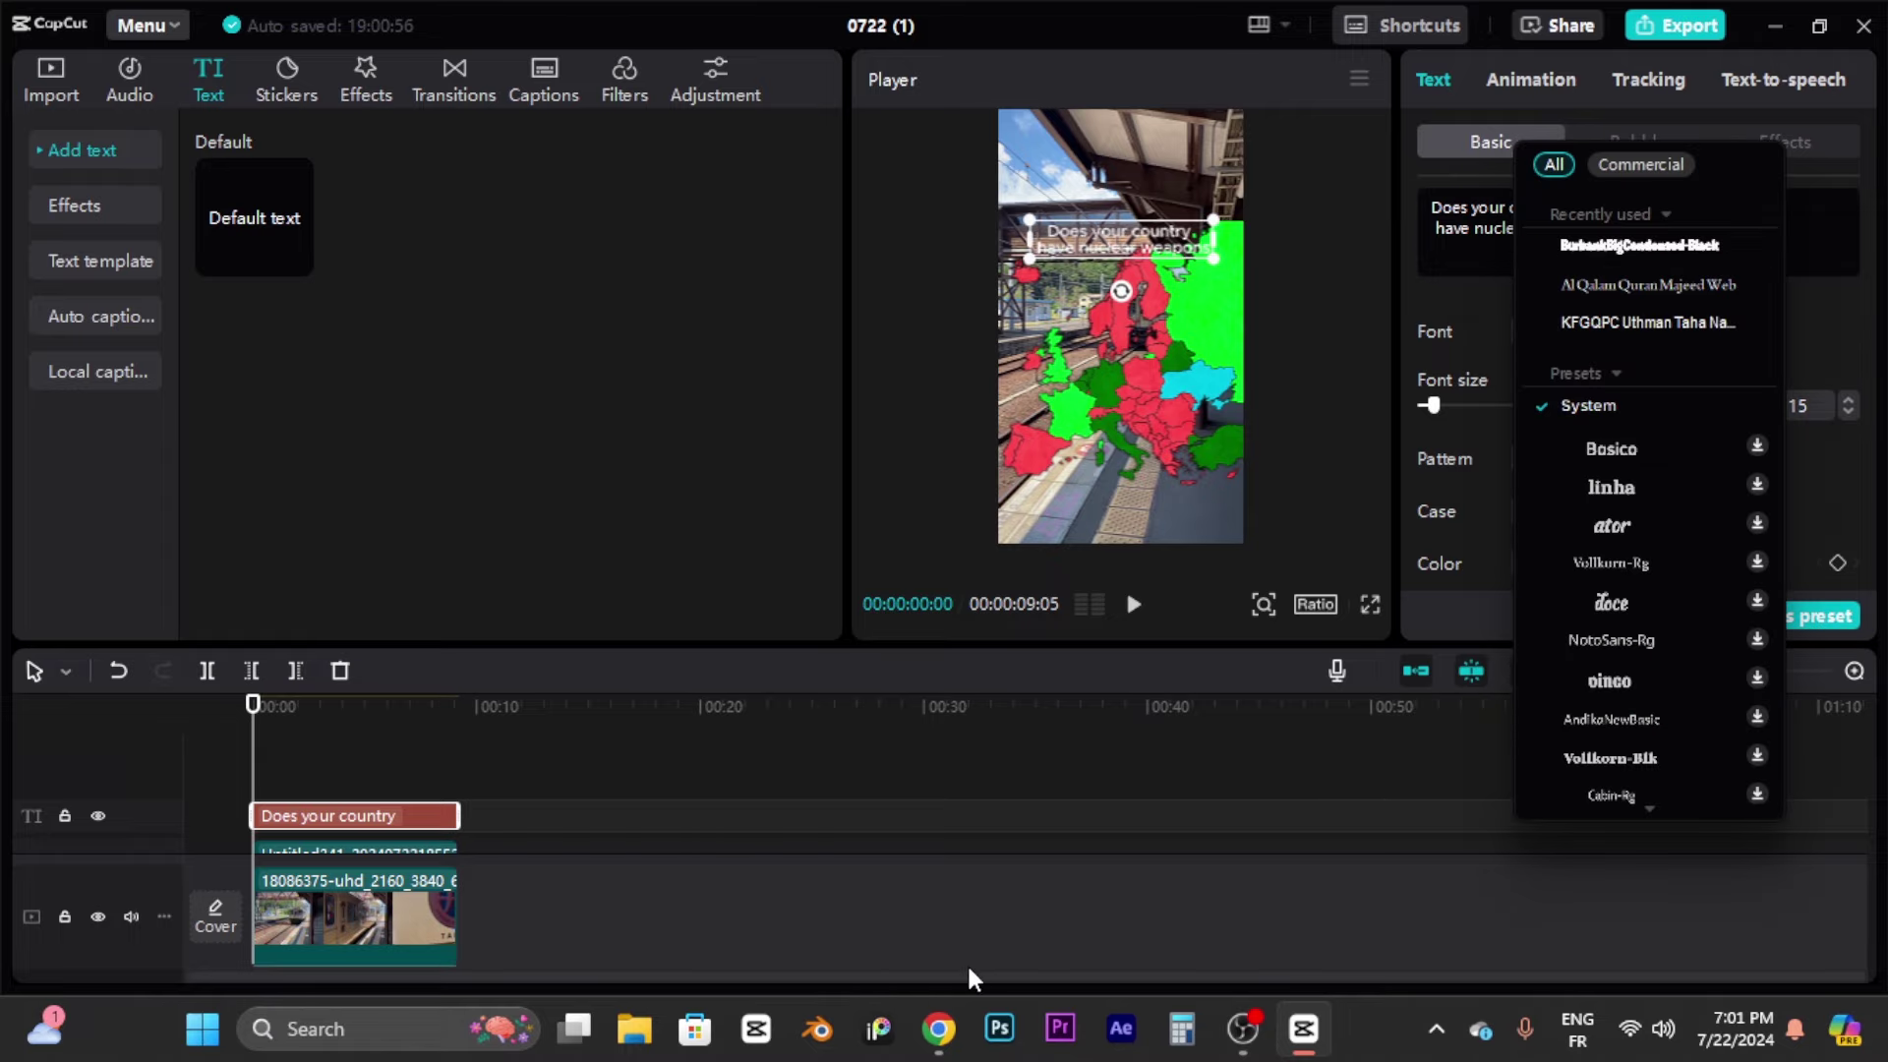
pyautogui.moveTo(939, 1029)
pyautogui.click(987, 861)
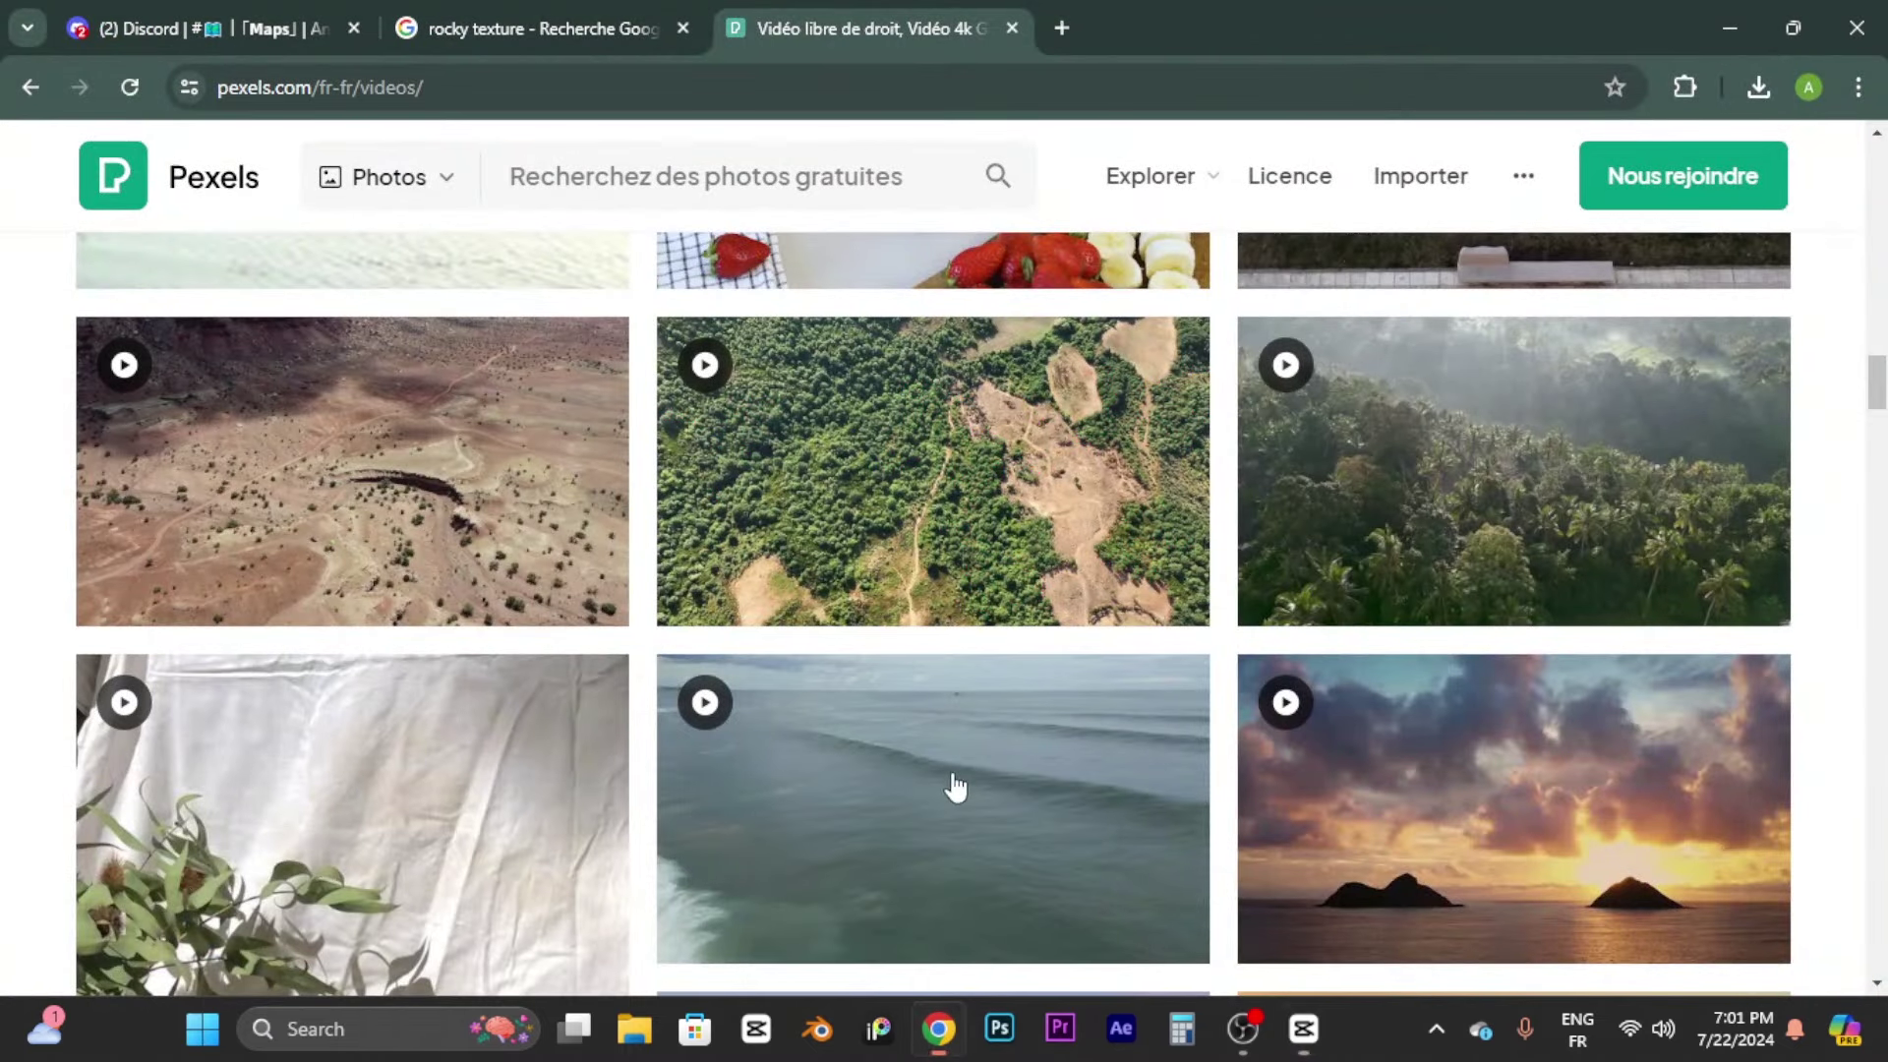
pyautogui.click(1059, 27)
pyautogui.write('bur')
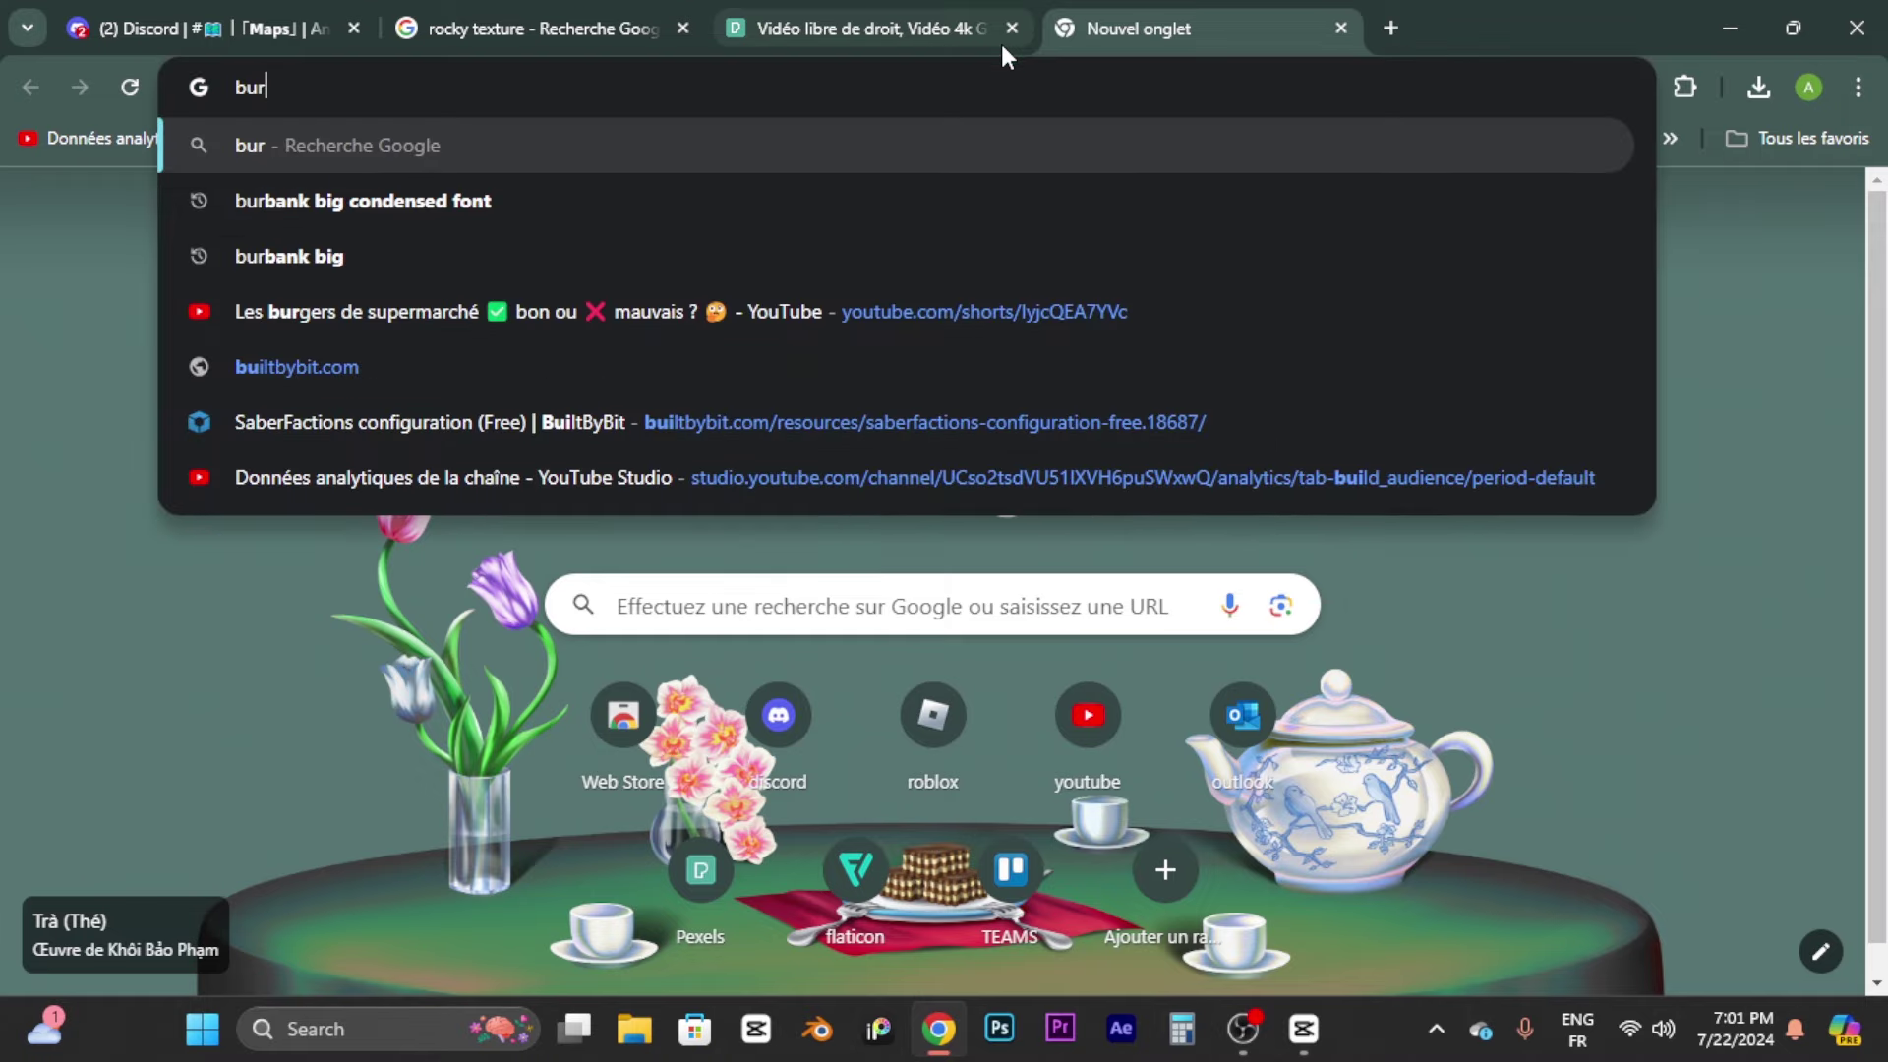
pyautogui.write('kbang condensed')
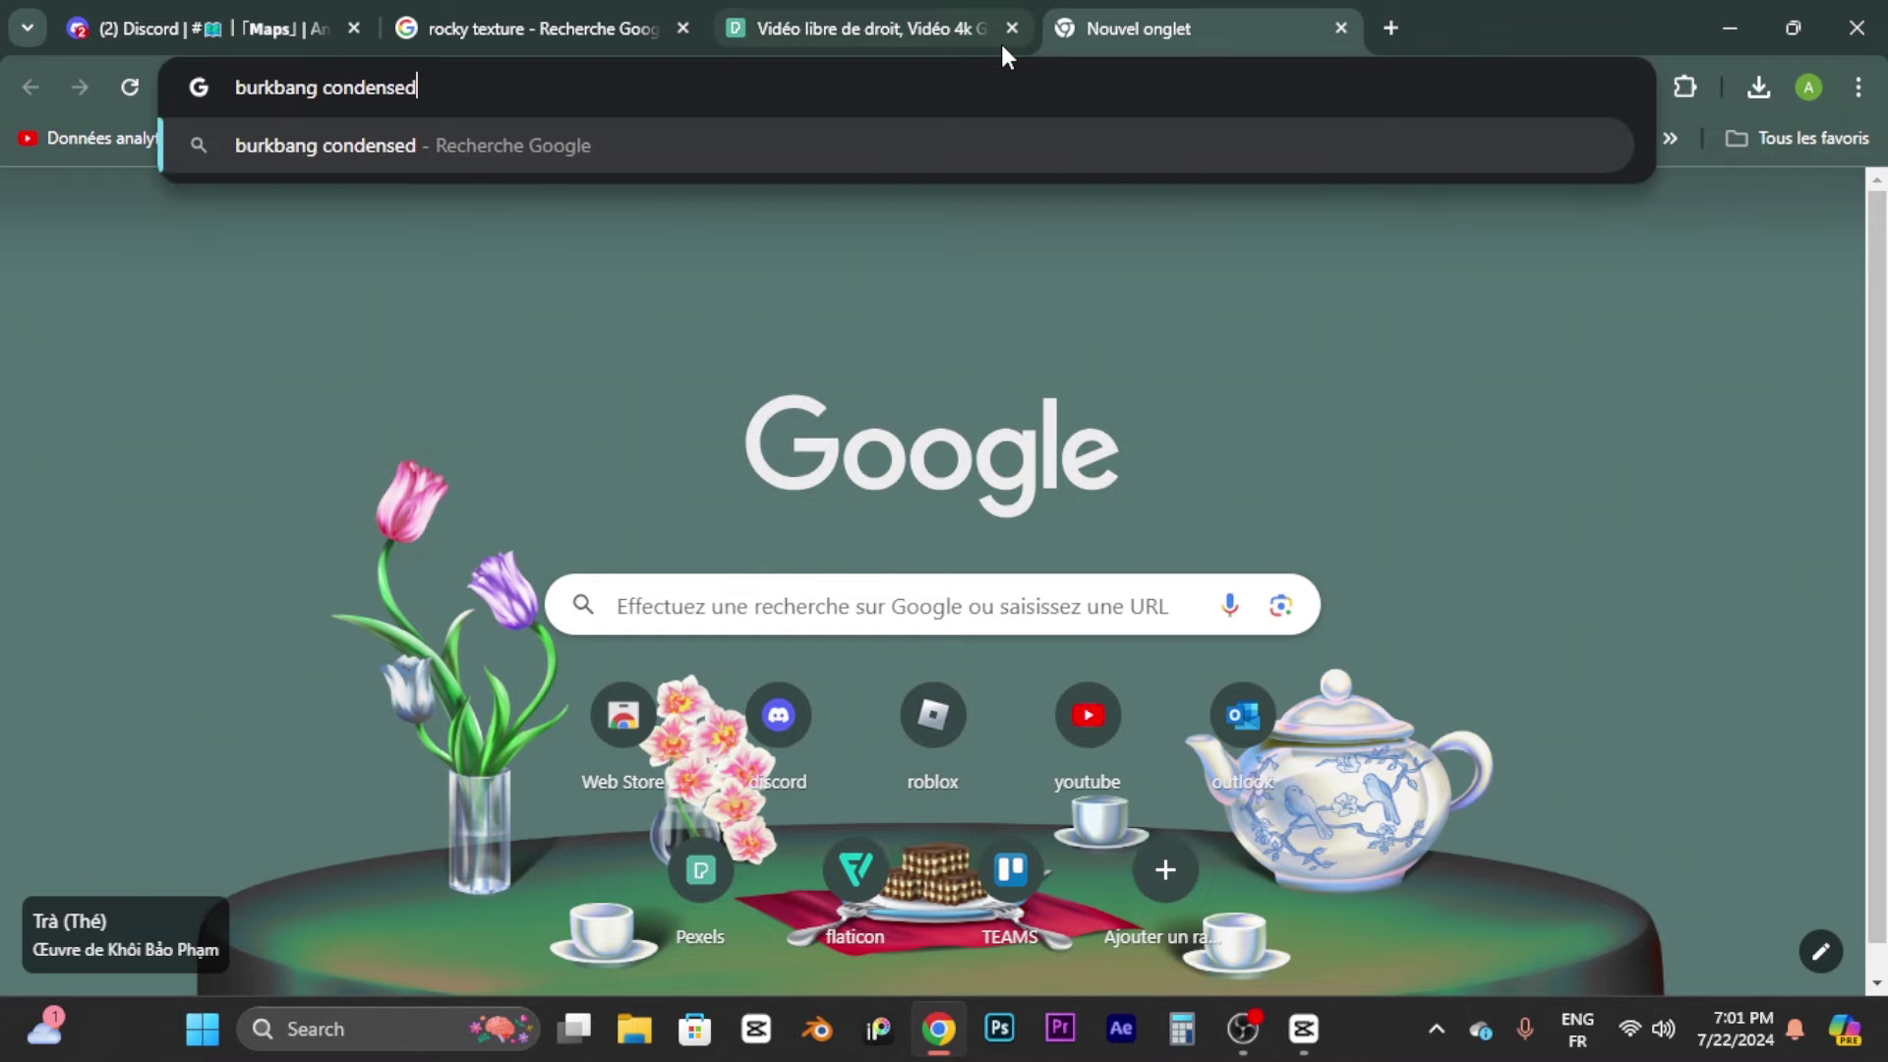
pyautogui.press('Return')
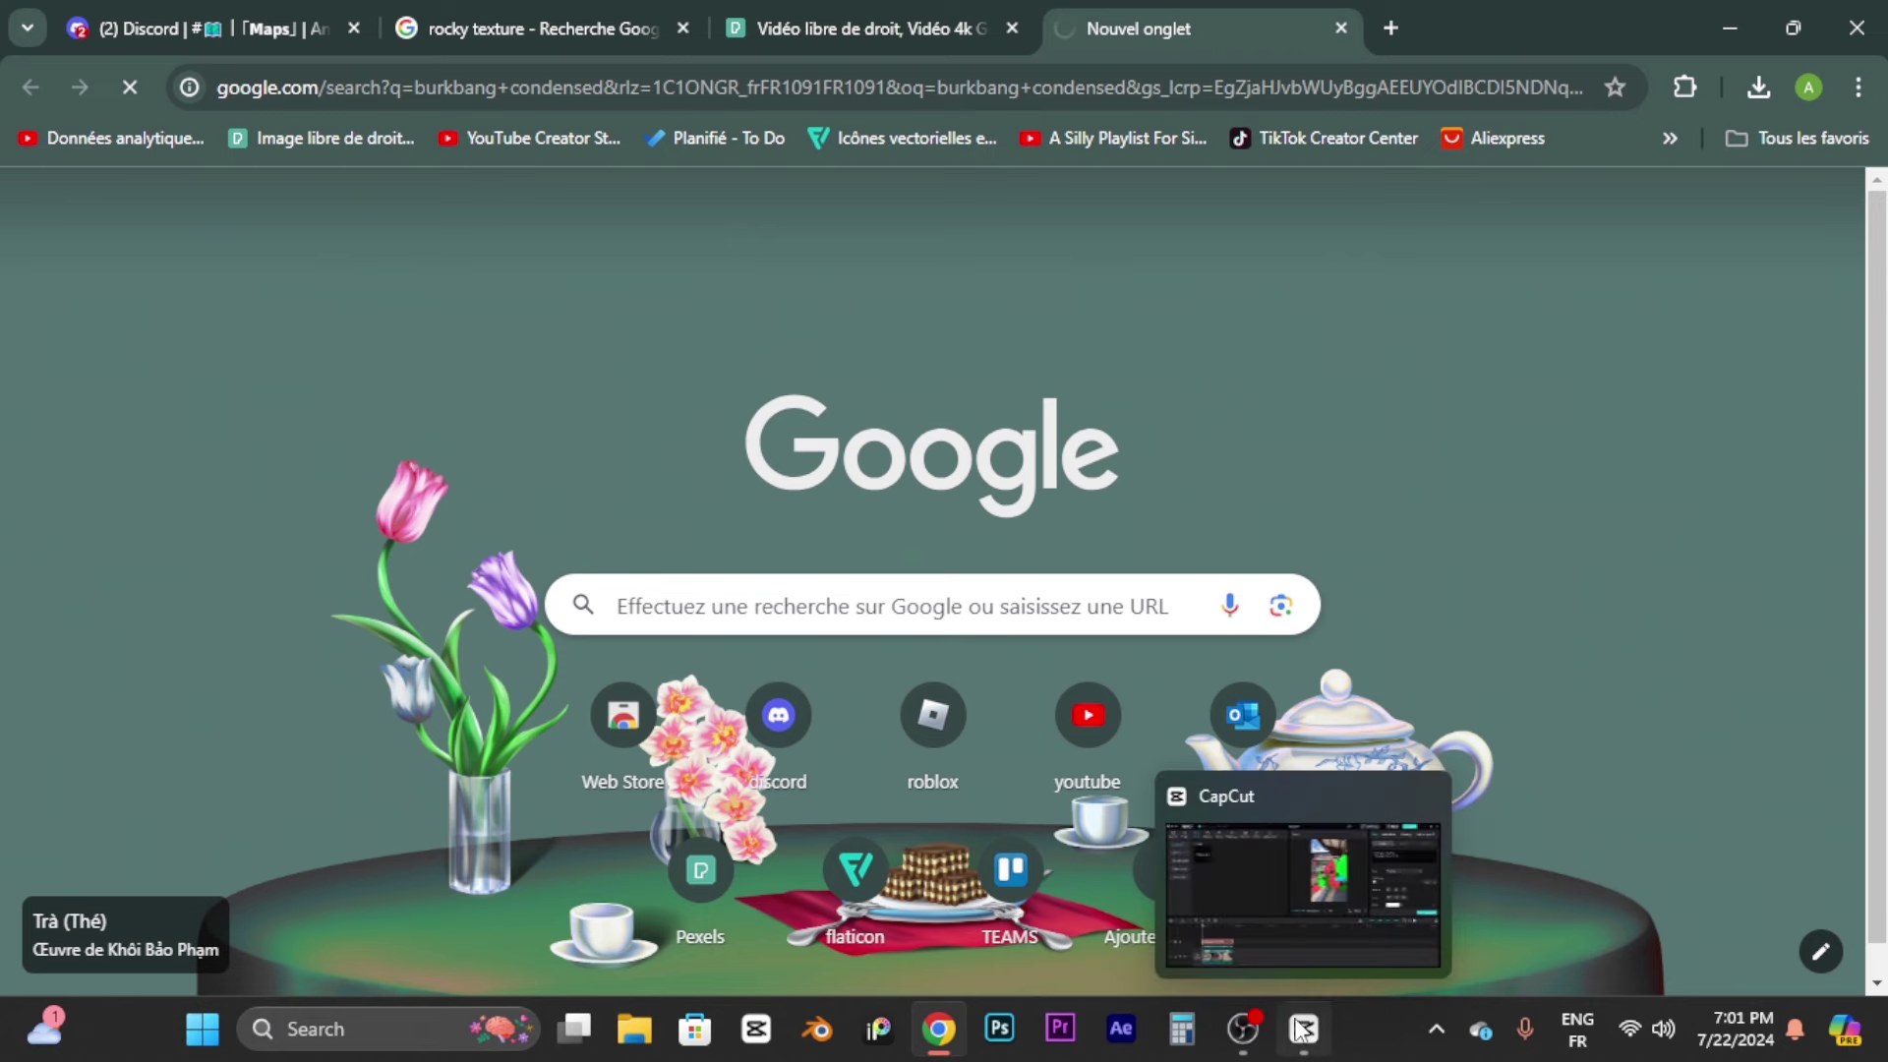
# Step: Return to CapCut and set the caption's font to BurbankBigCondensed-Black
pyautogui.click(1292, 973)
pyautogui.click(1547, 330)
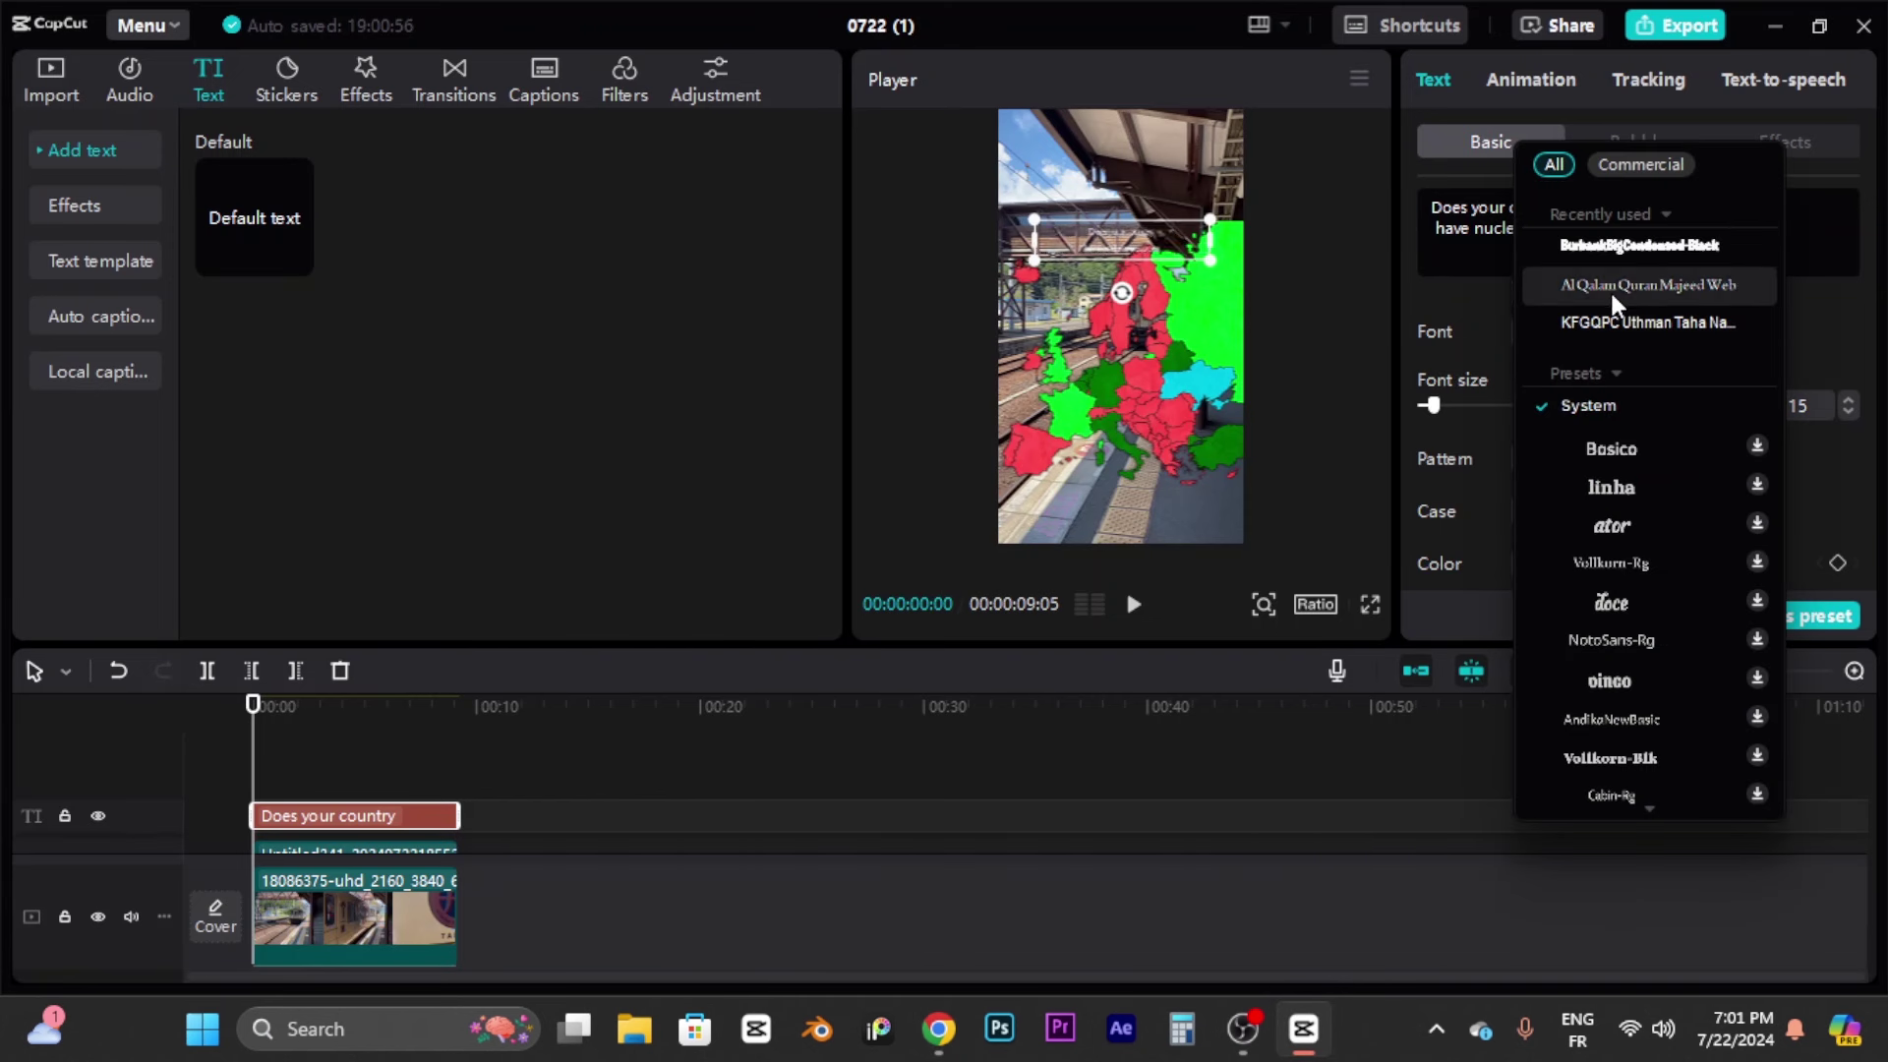
pyautogui.click(1575, 244)
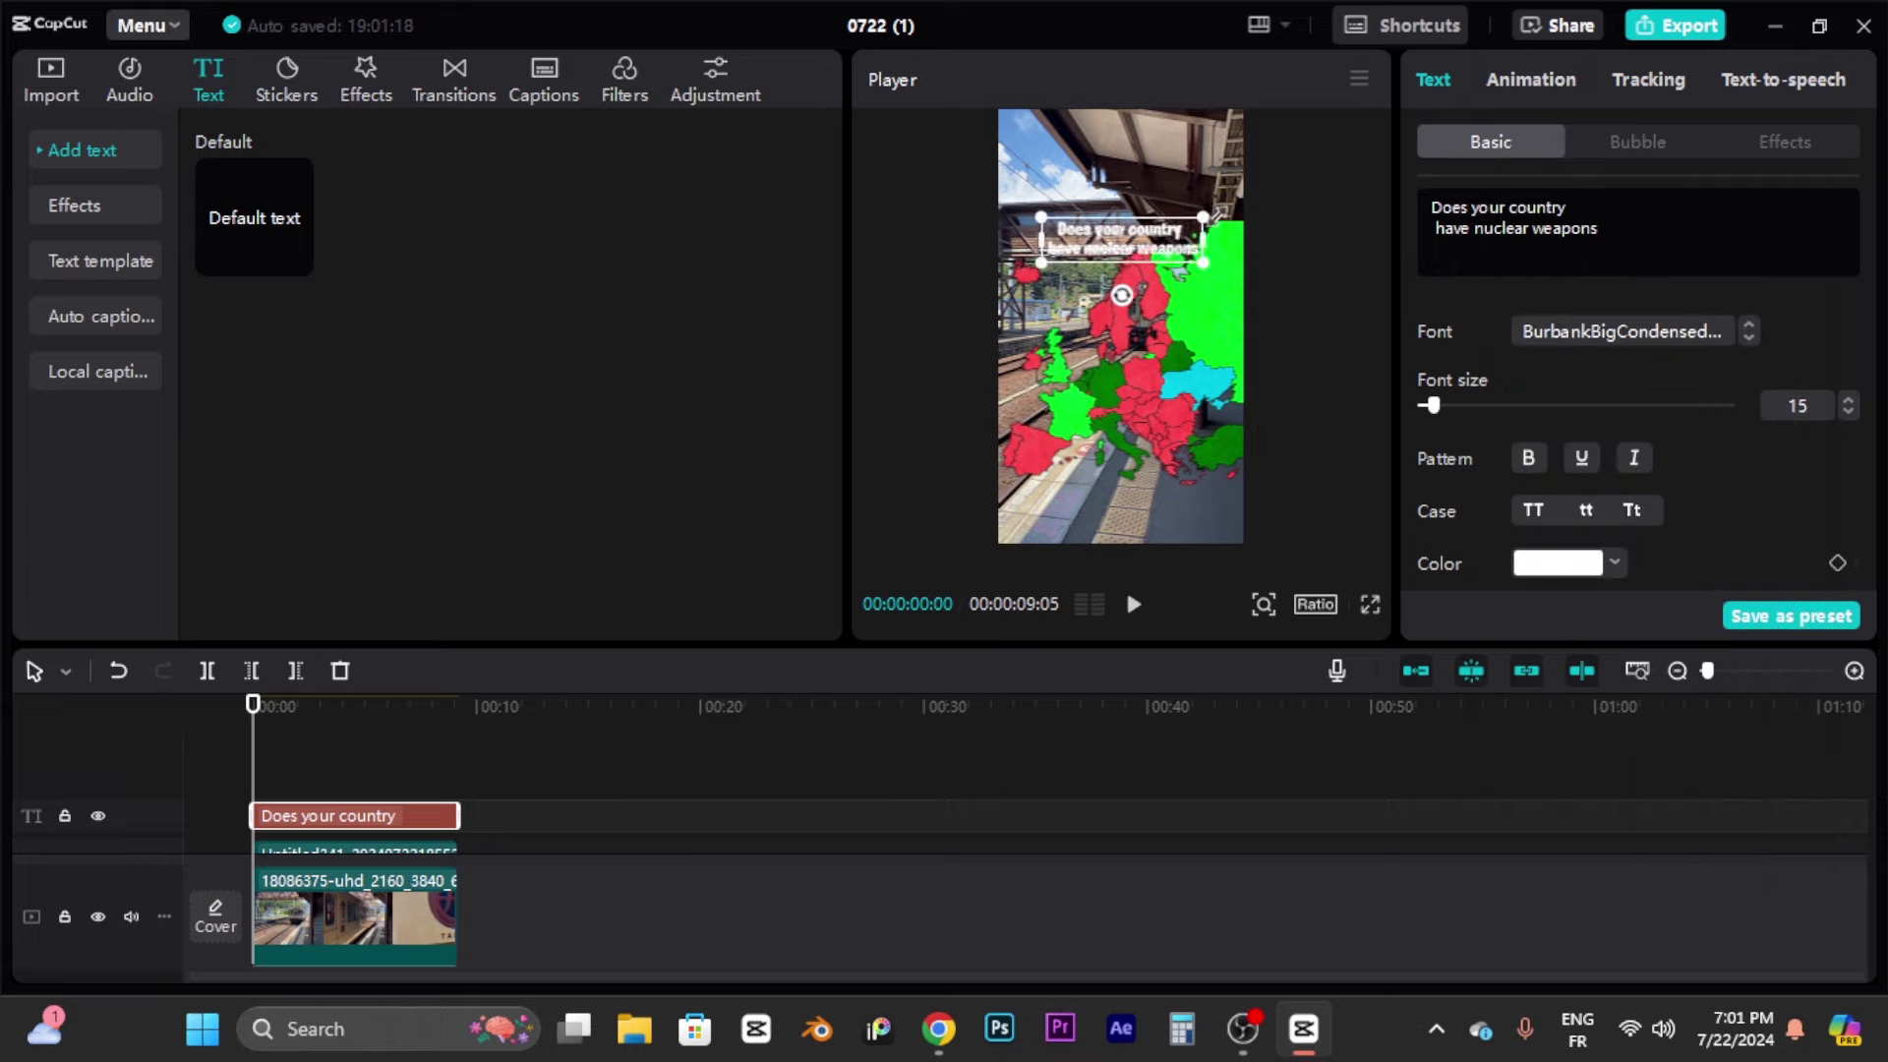
# Step: Look through the preset styles available for the caption text
pyautogui.scroll(-2, 1525, 435)
pyautogui.scroll(-2, 1524, 434)
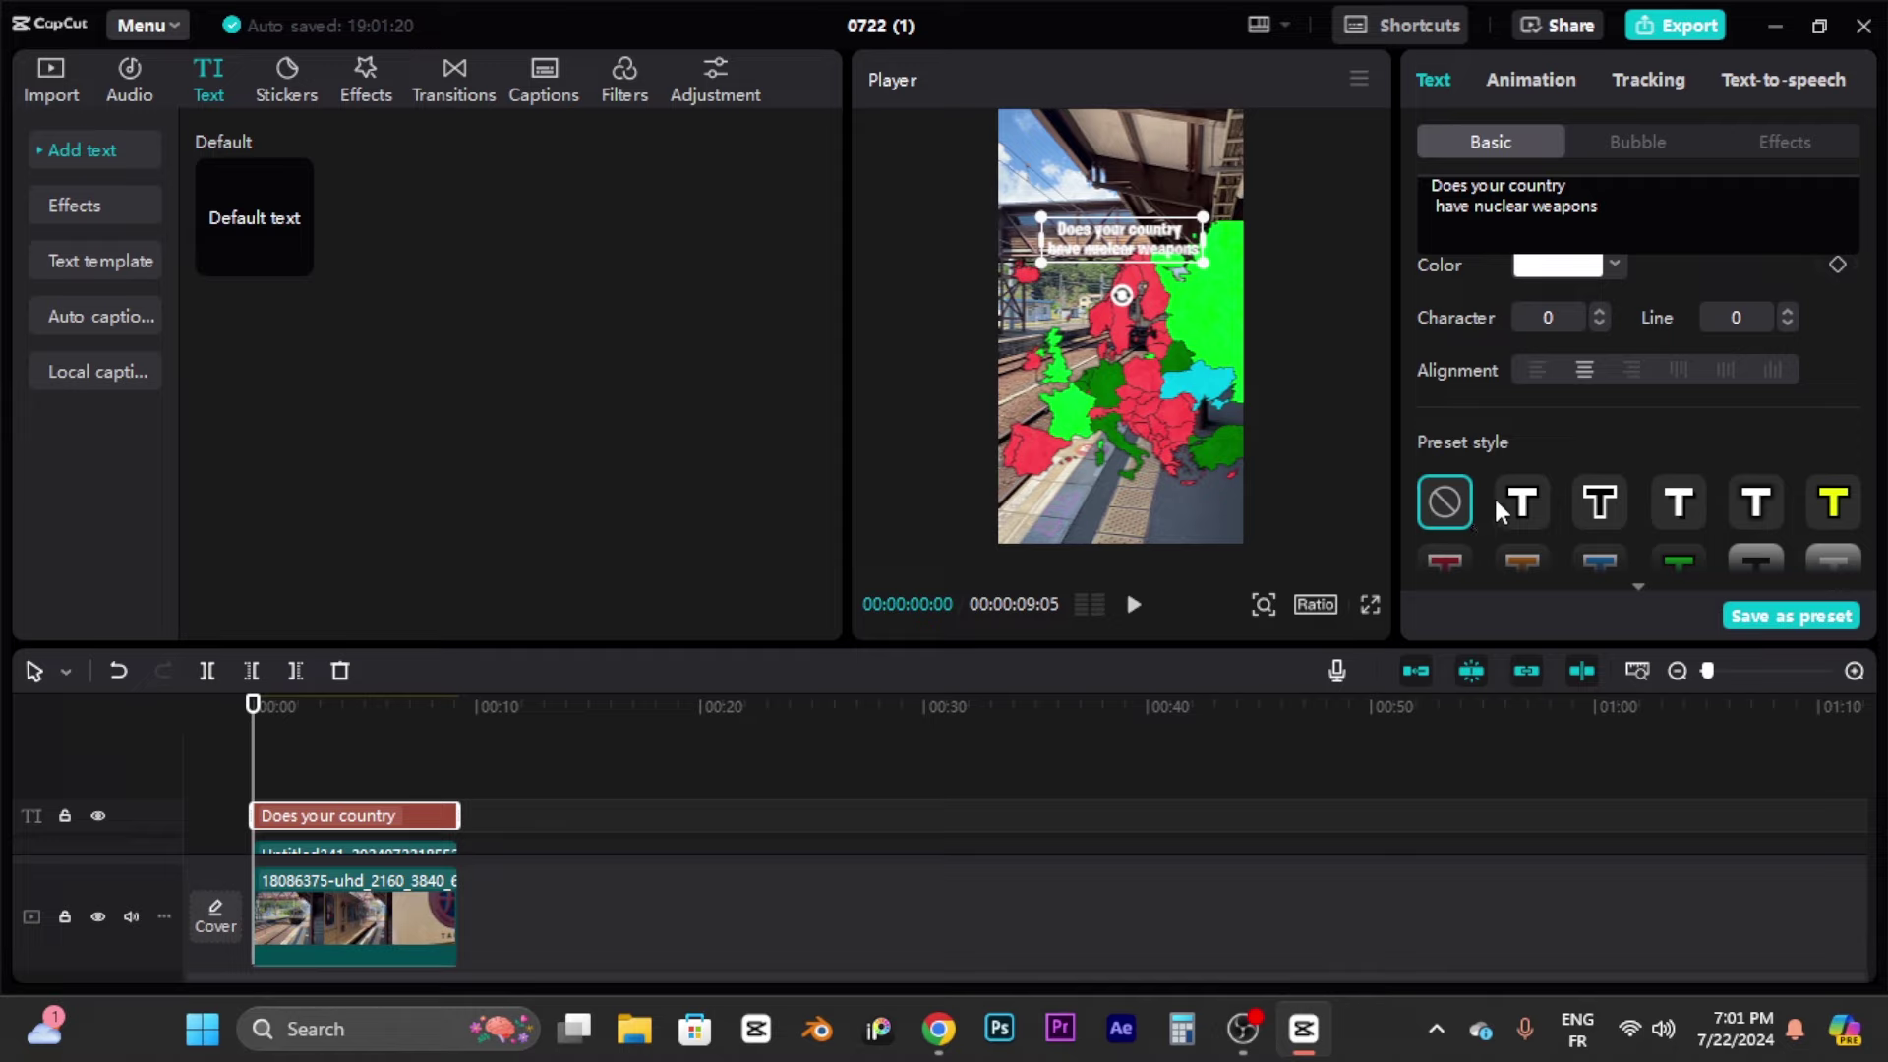
pyautogui.scroll(-1, 1526, 472)
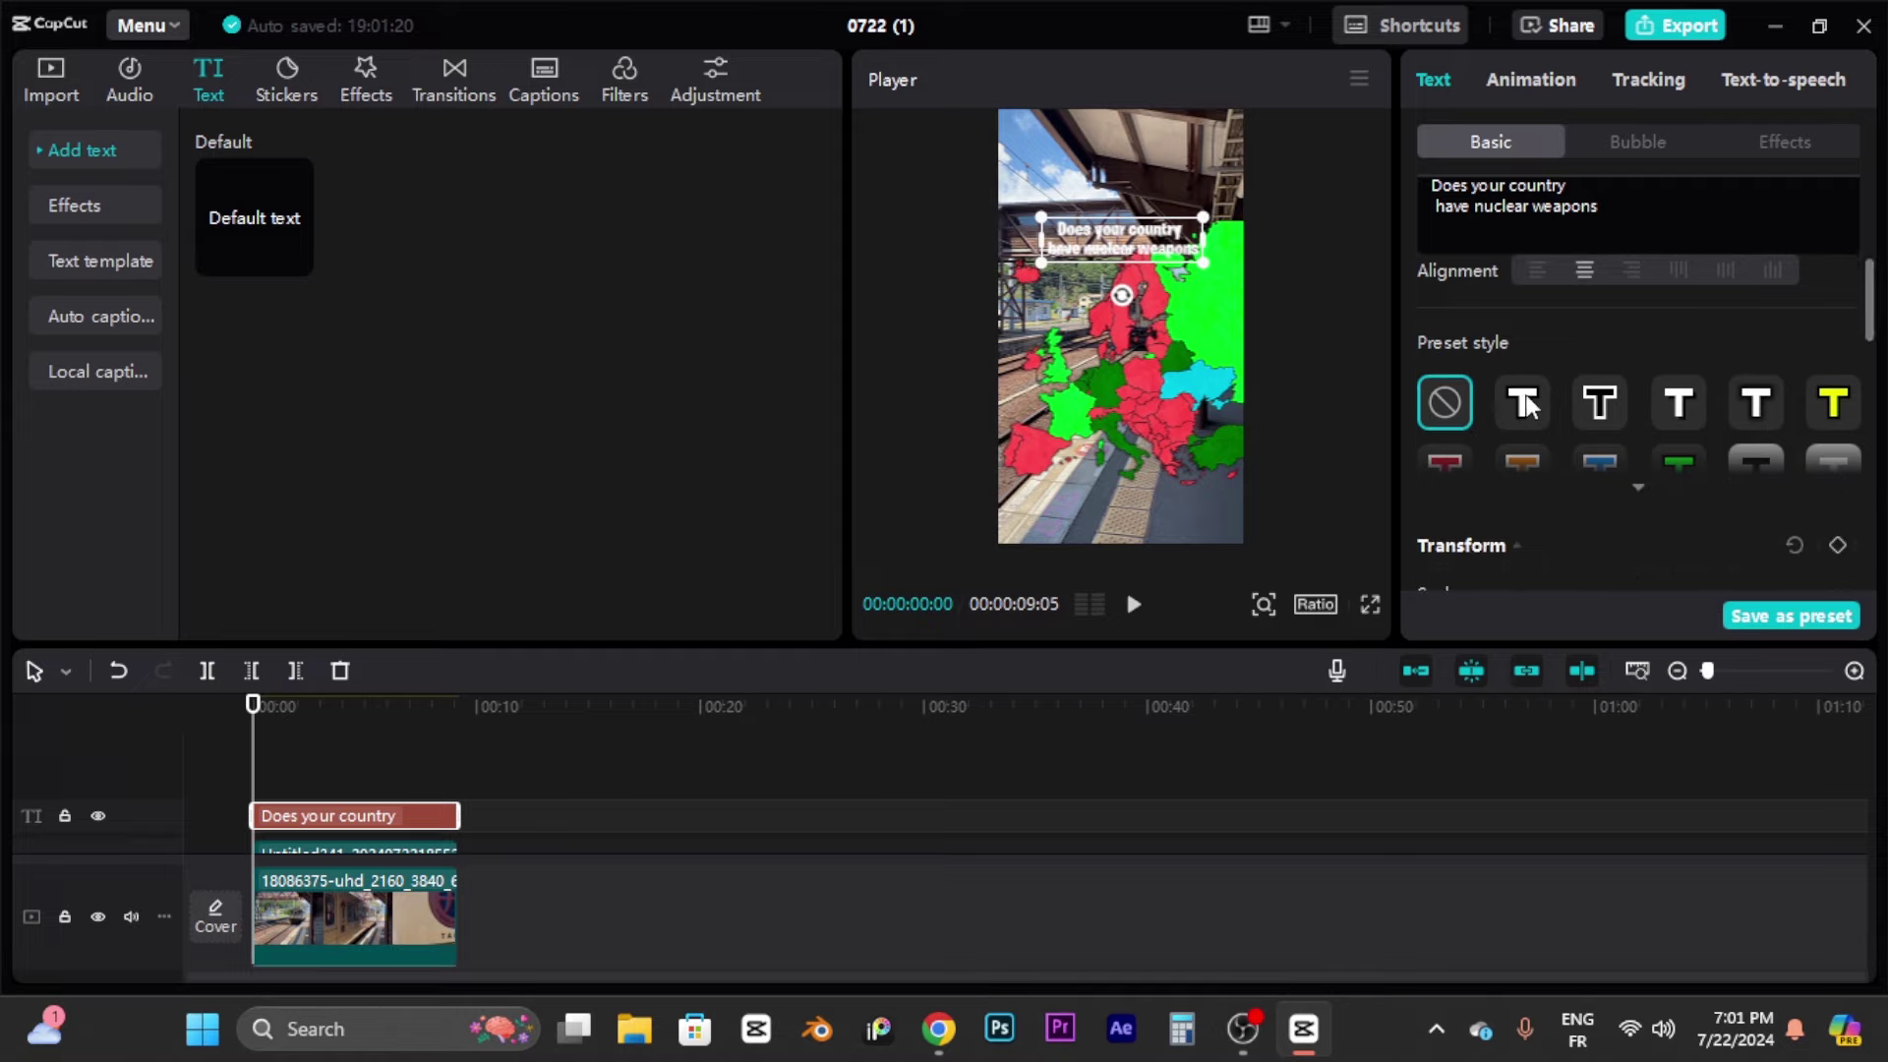